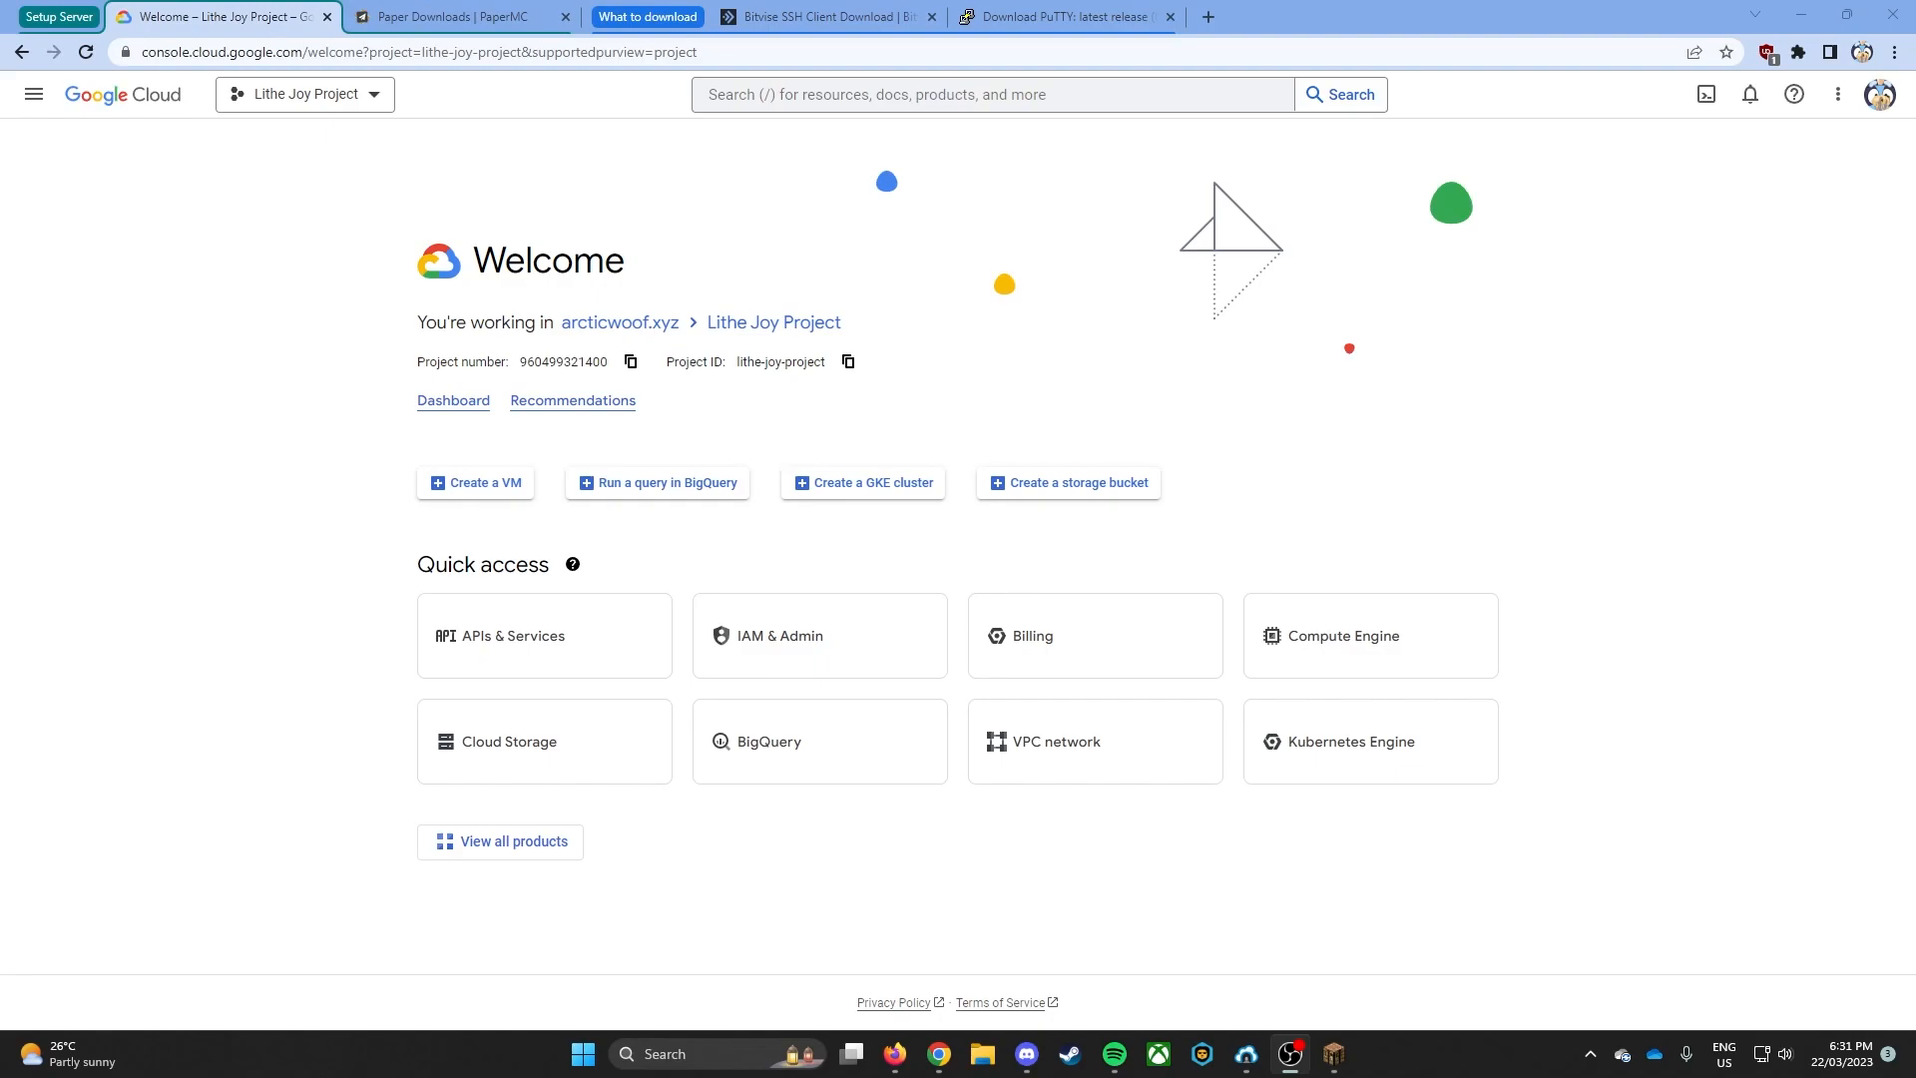
# - Check the PuTTY and Bitvise SSH Client download pages, and open Bitvise SSH Client with its window moved clear of the browser
pyautogui.click(1002, 17)
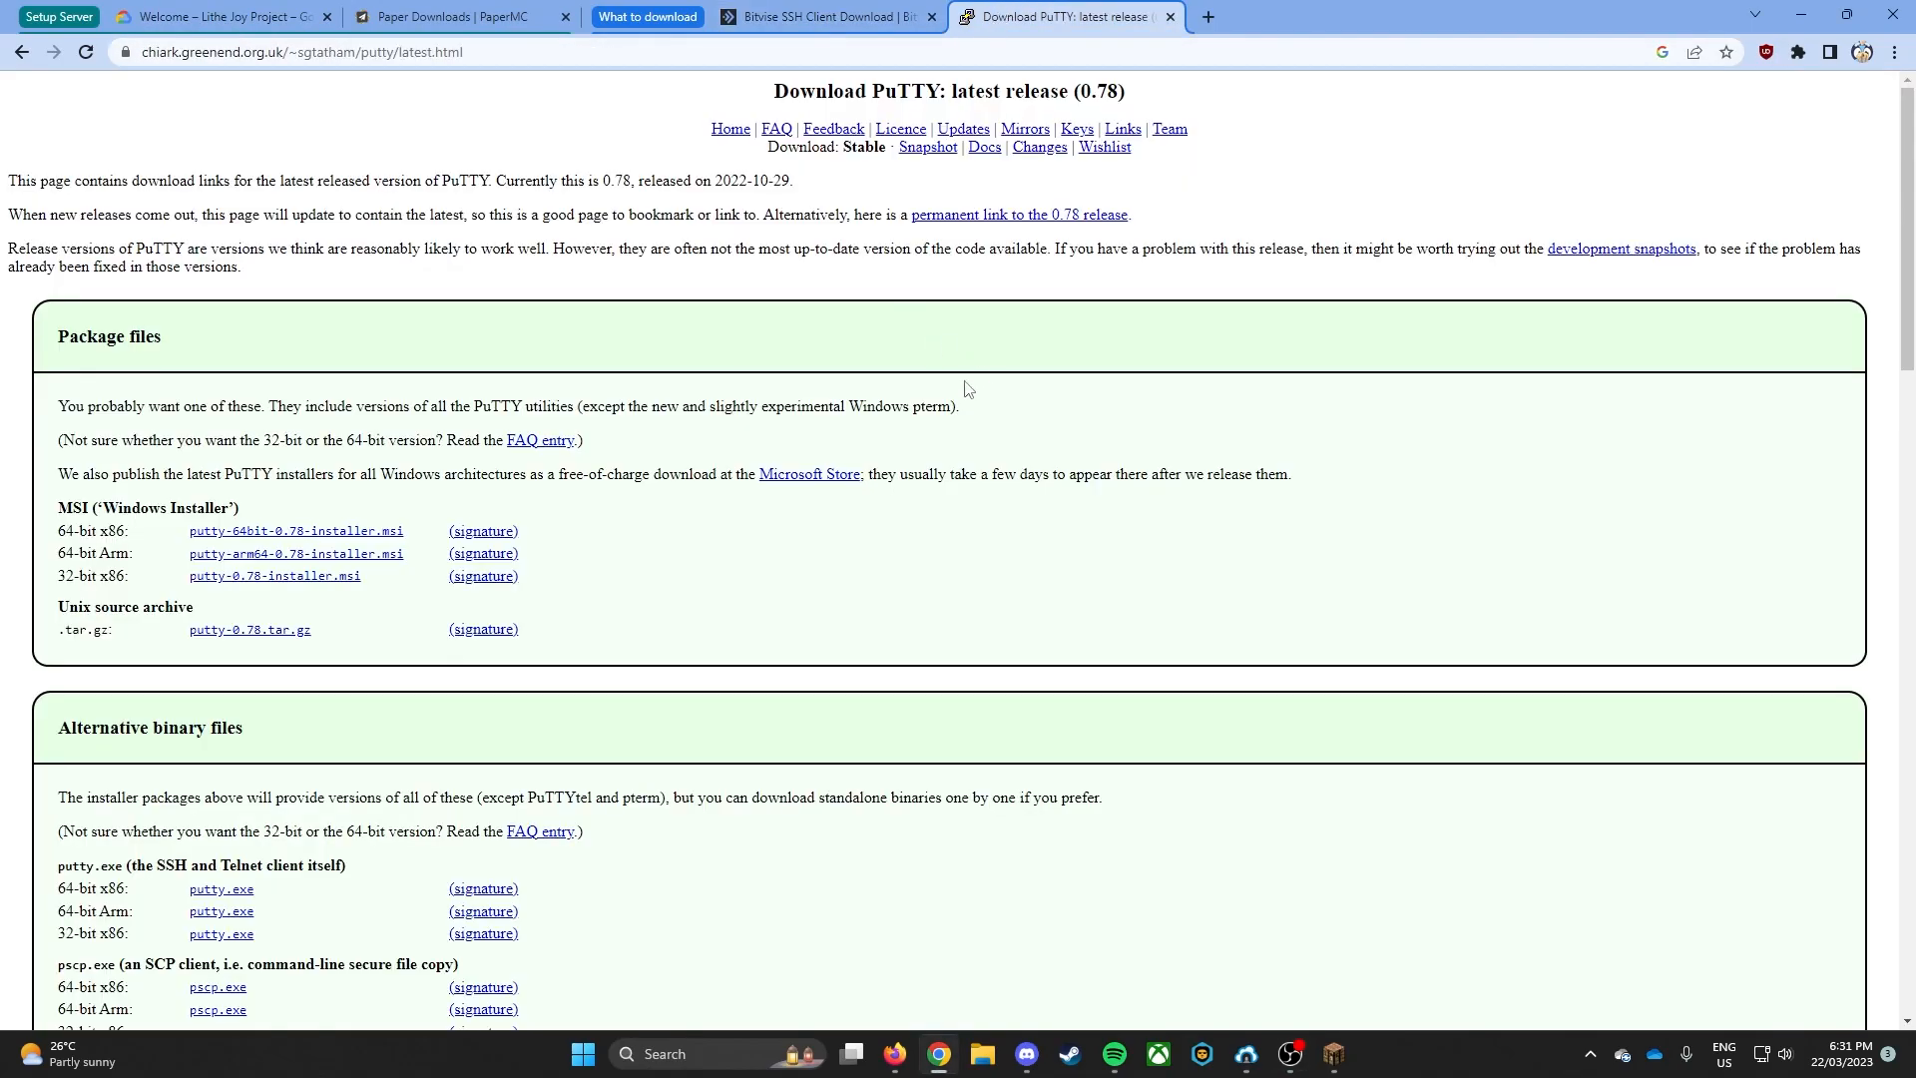
pyautogui.click(833, 18)
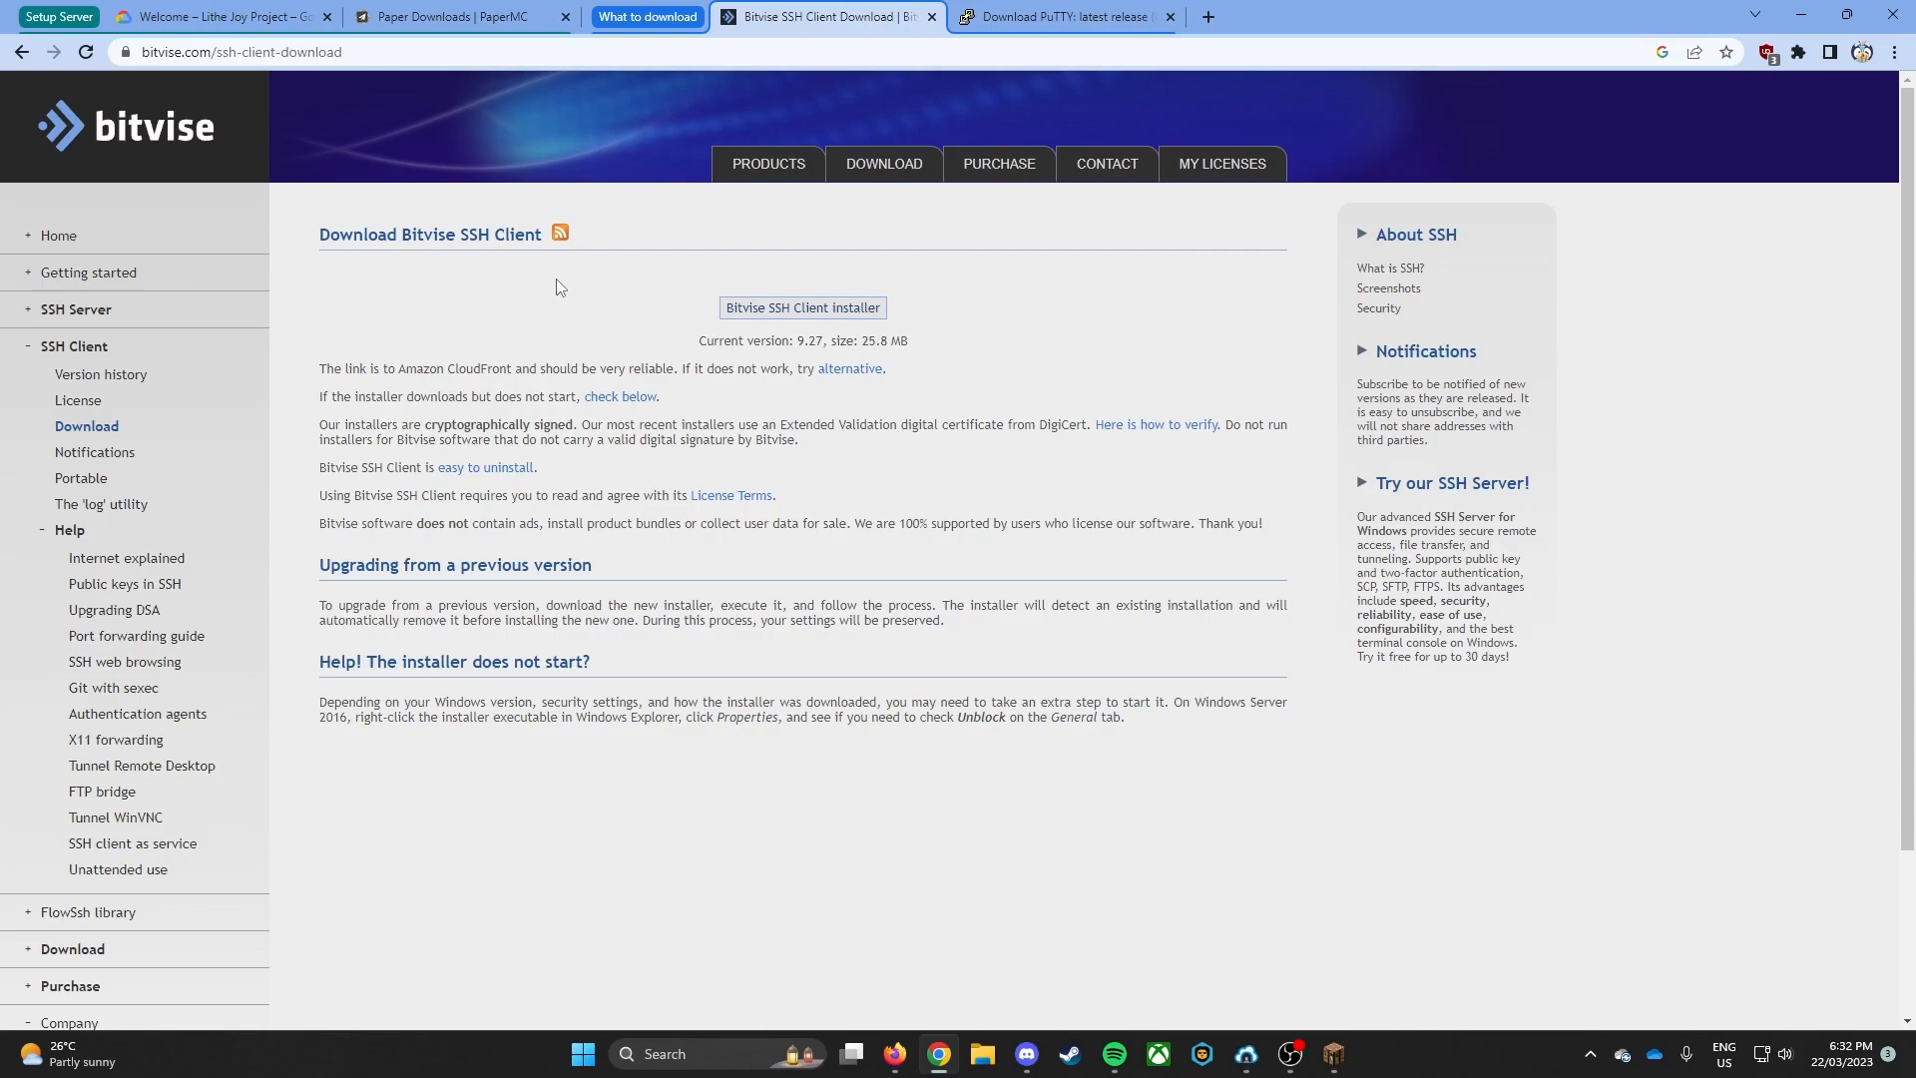
pyautogui.click(1246, 1054)
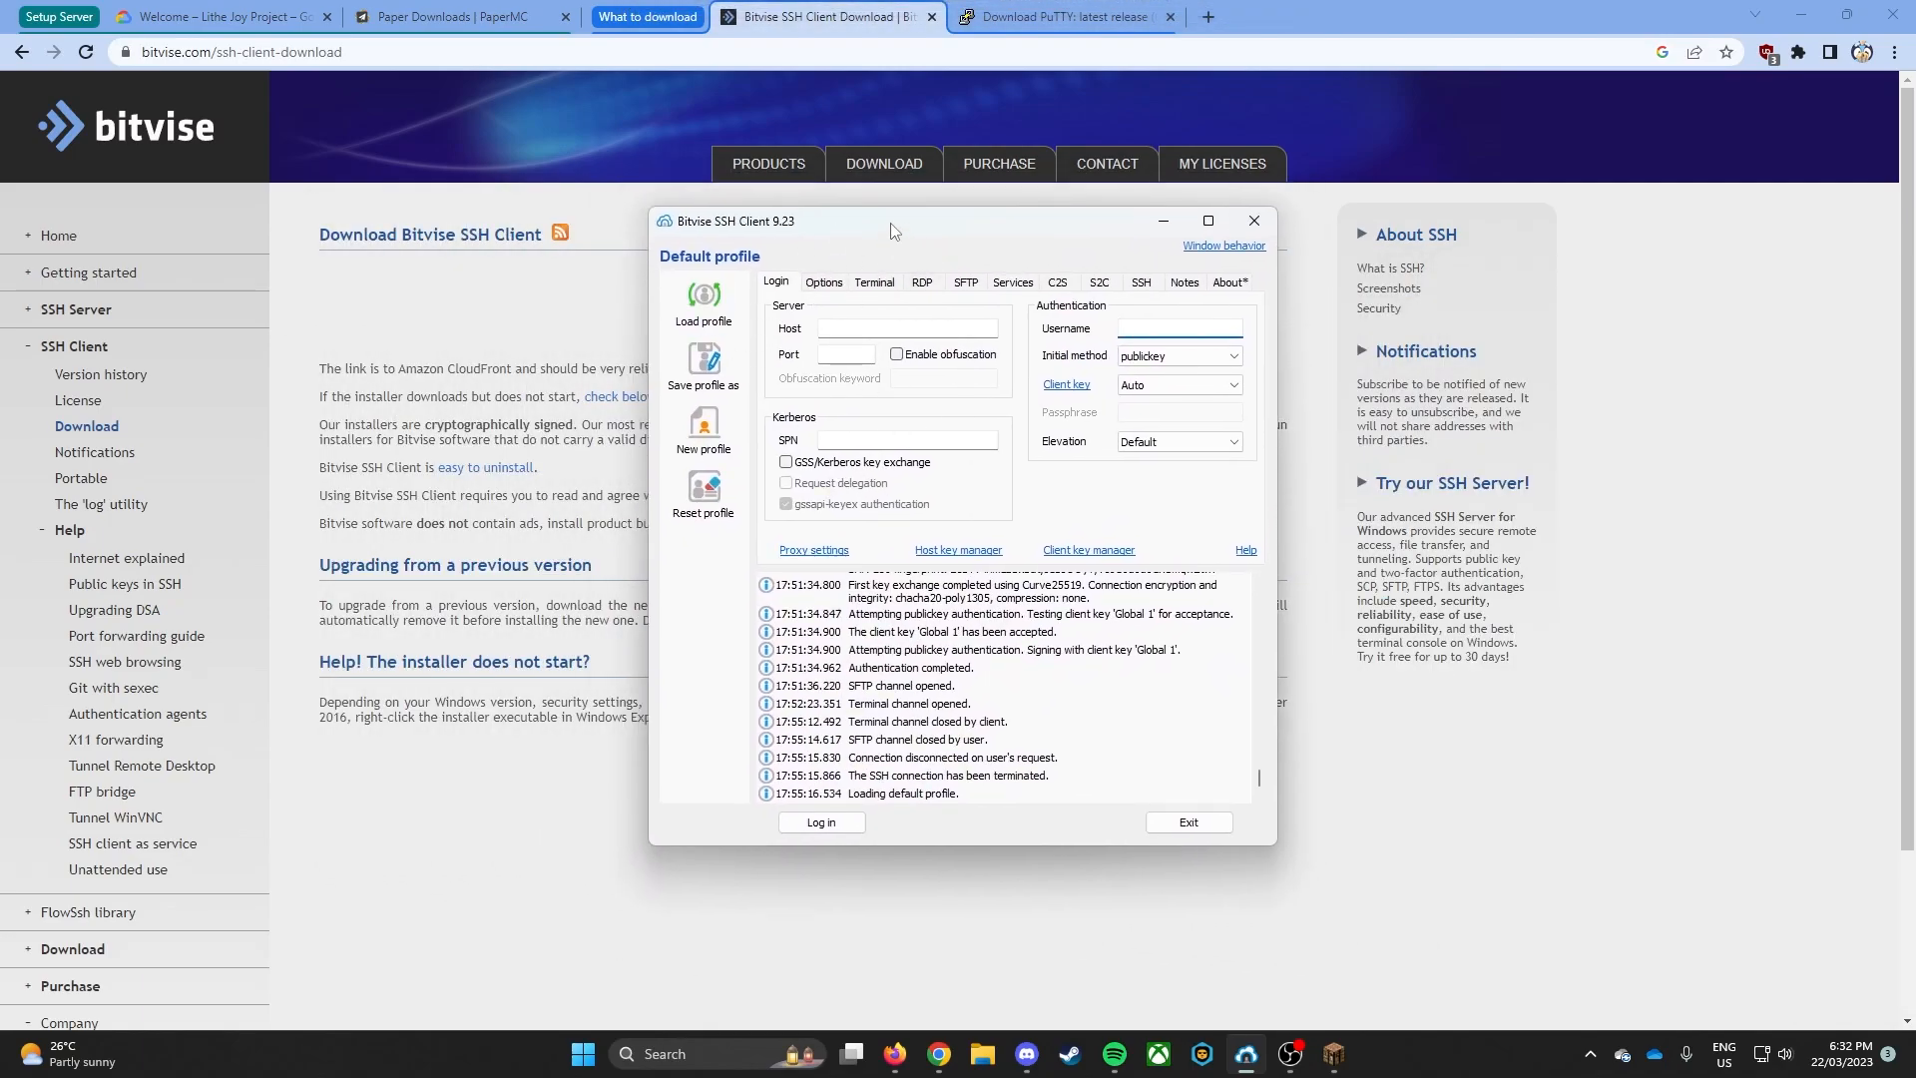
pyautogui.moveTo(890, 223); pyautogui.dragTo(1915, 300)
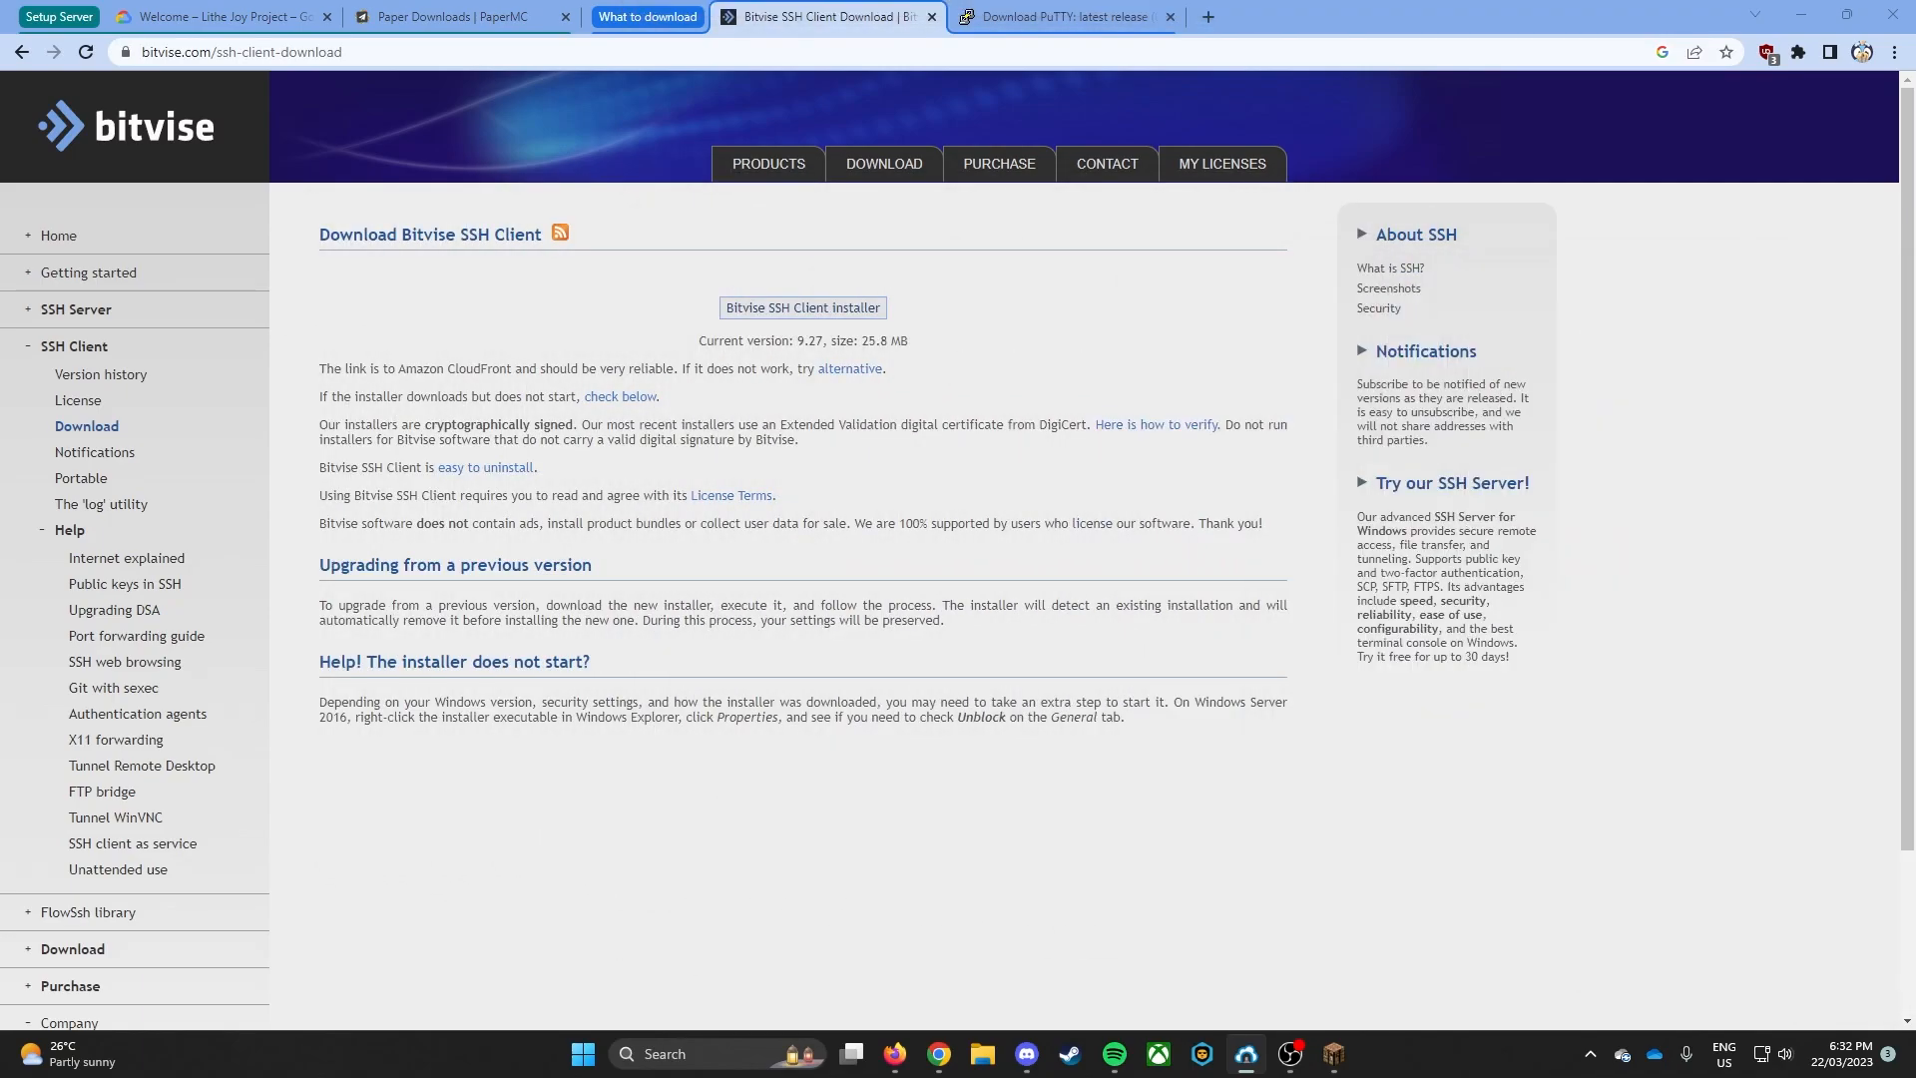
# - Return to the PuTTY download page, and launch PuTTY Key Generator with its window moved clear of the browser
pyautogui.click(1064, 10)
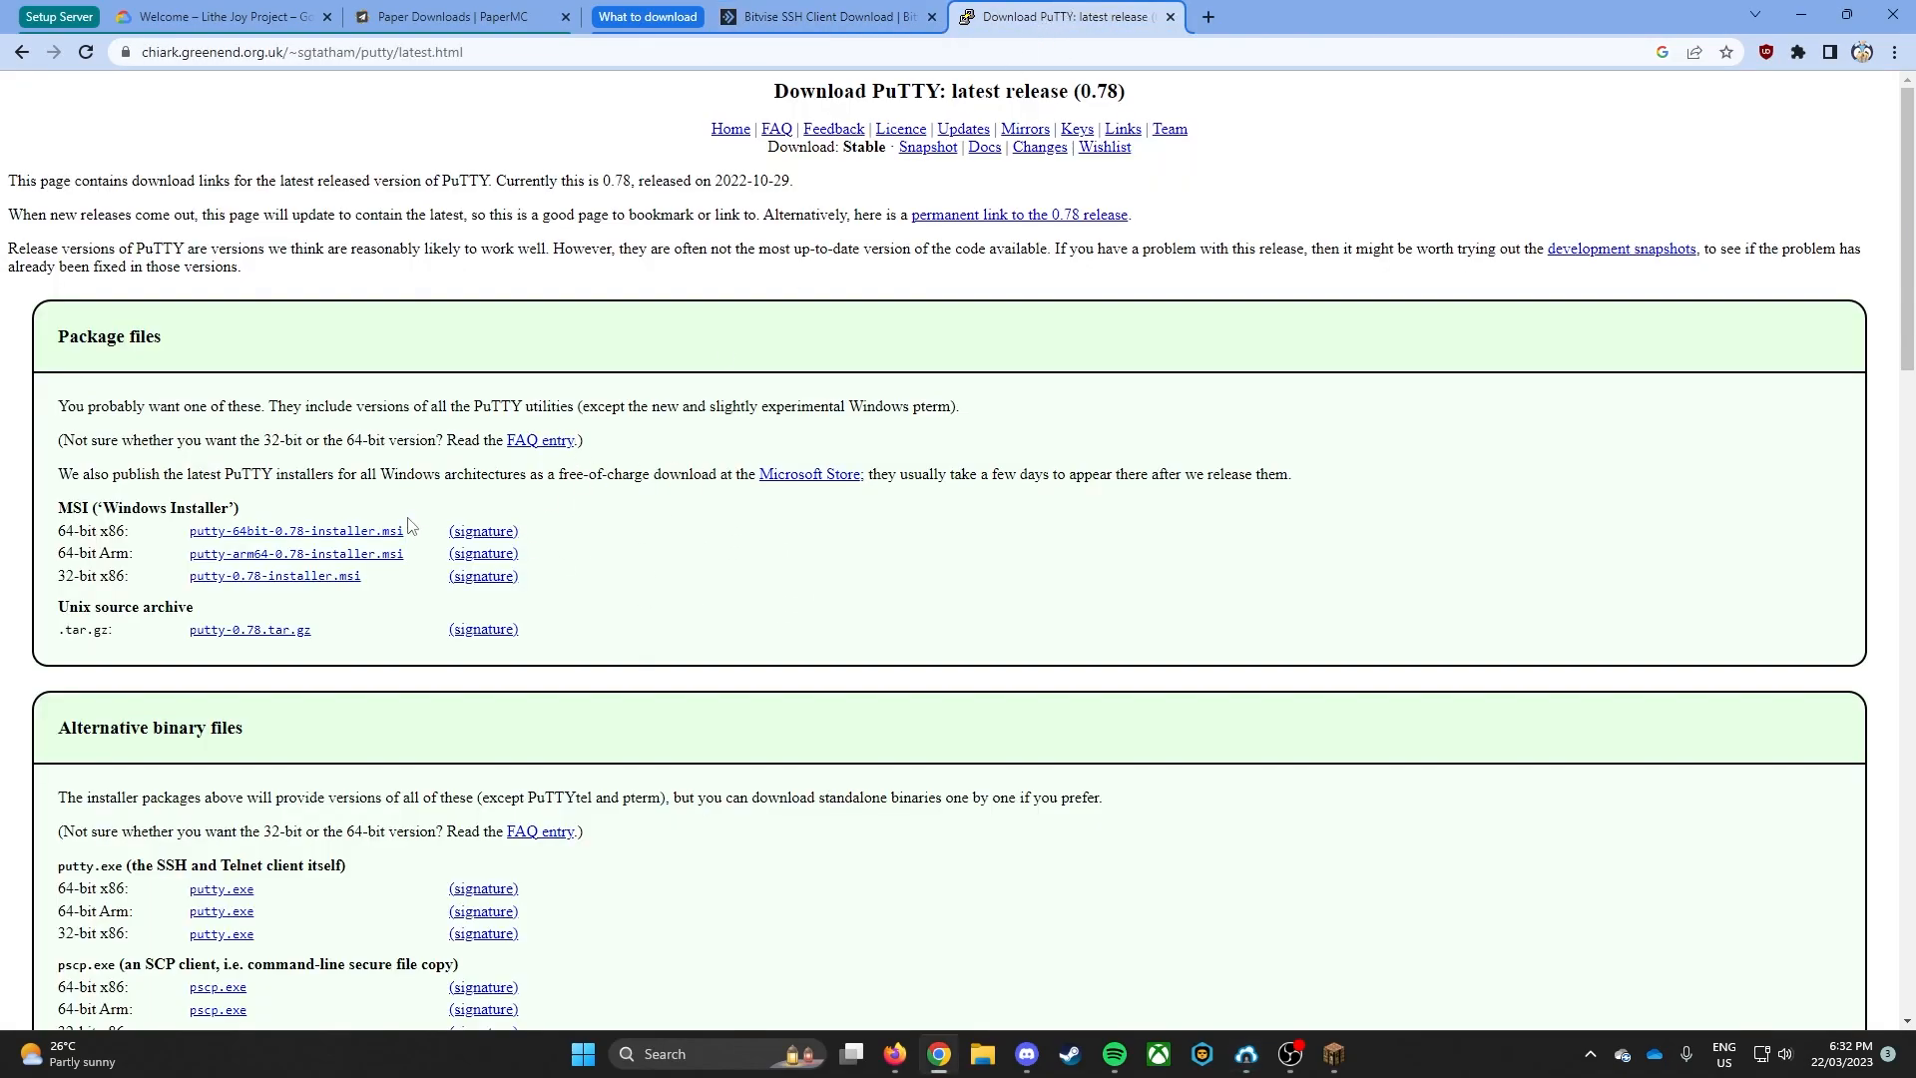
pyautogui.press('super')
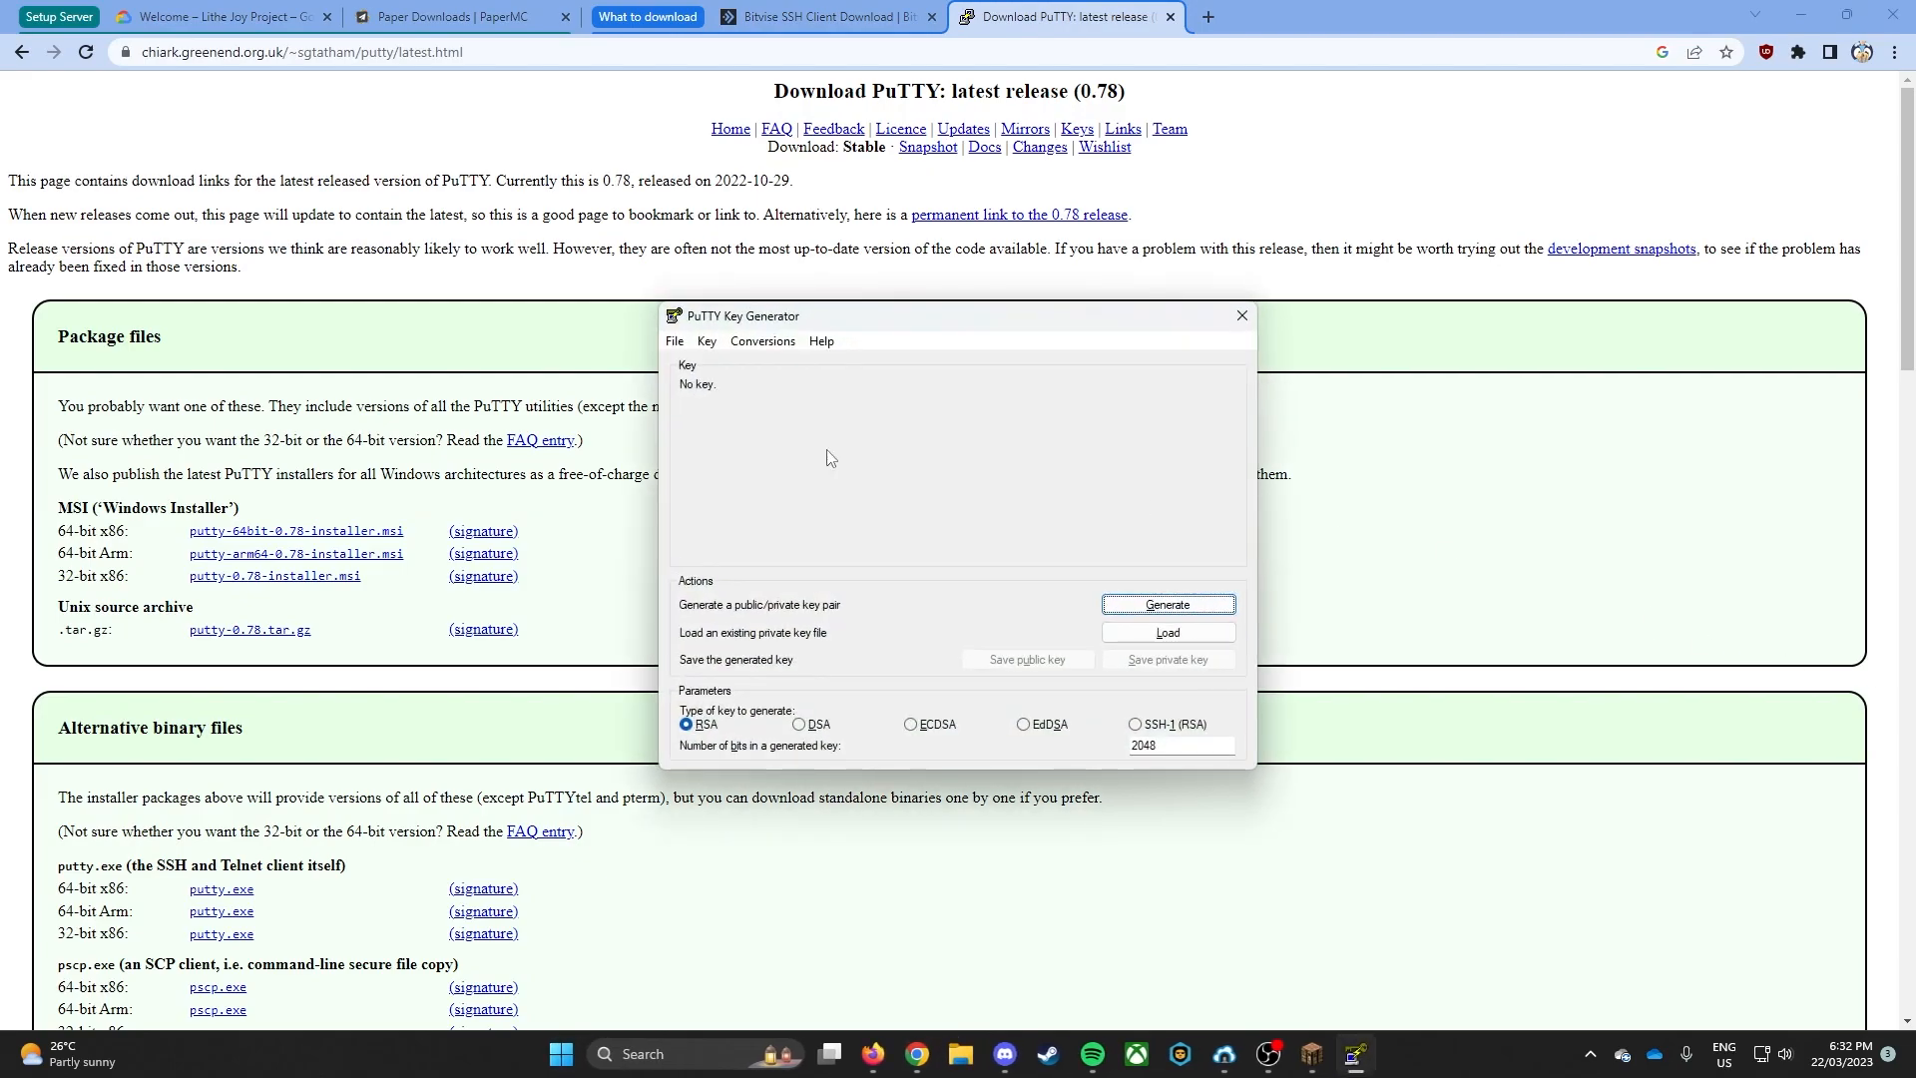
pyautogui.moveTo(758, 326); pyautogui.dragTo(1915, 319)
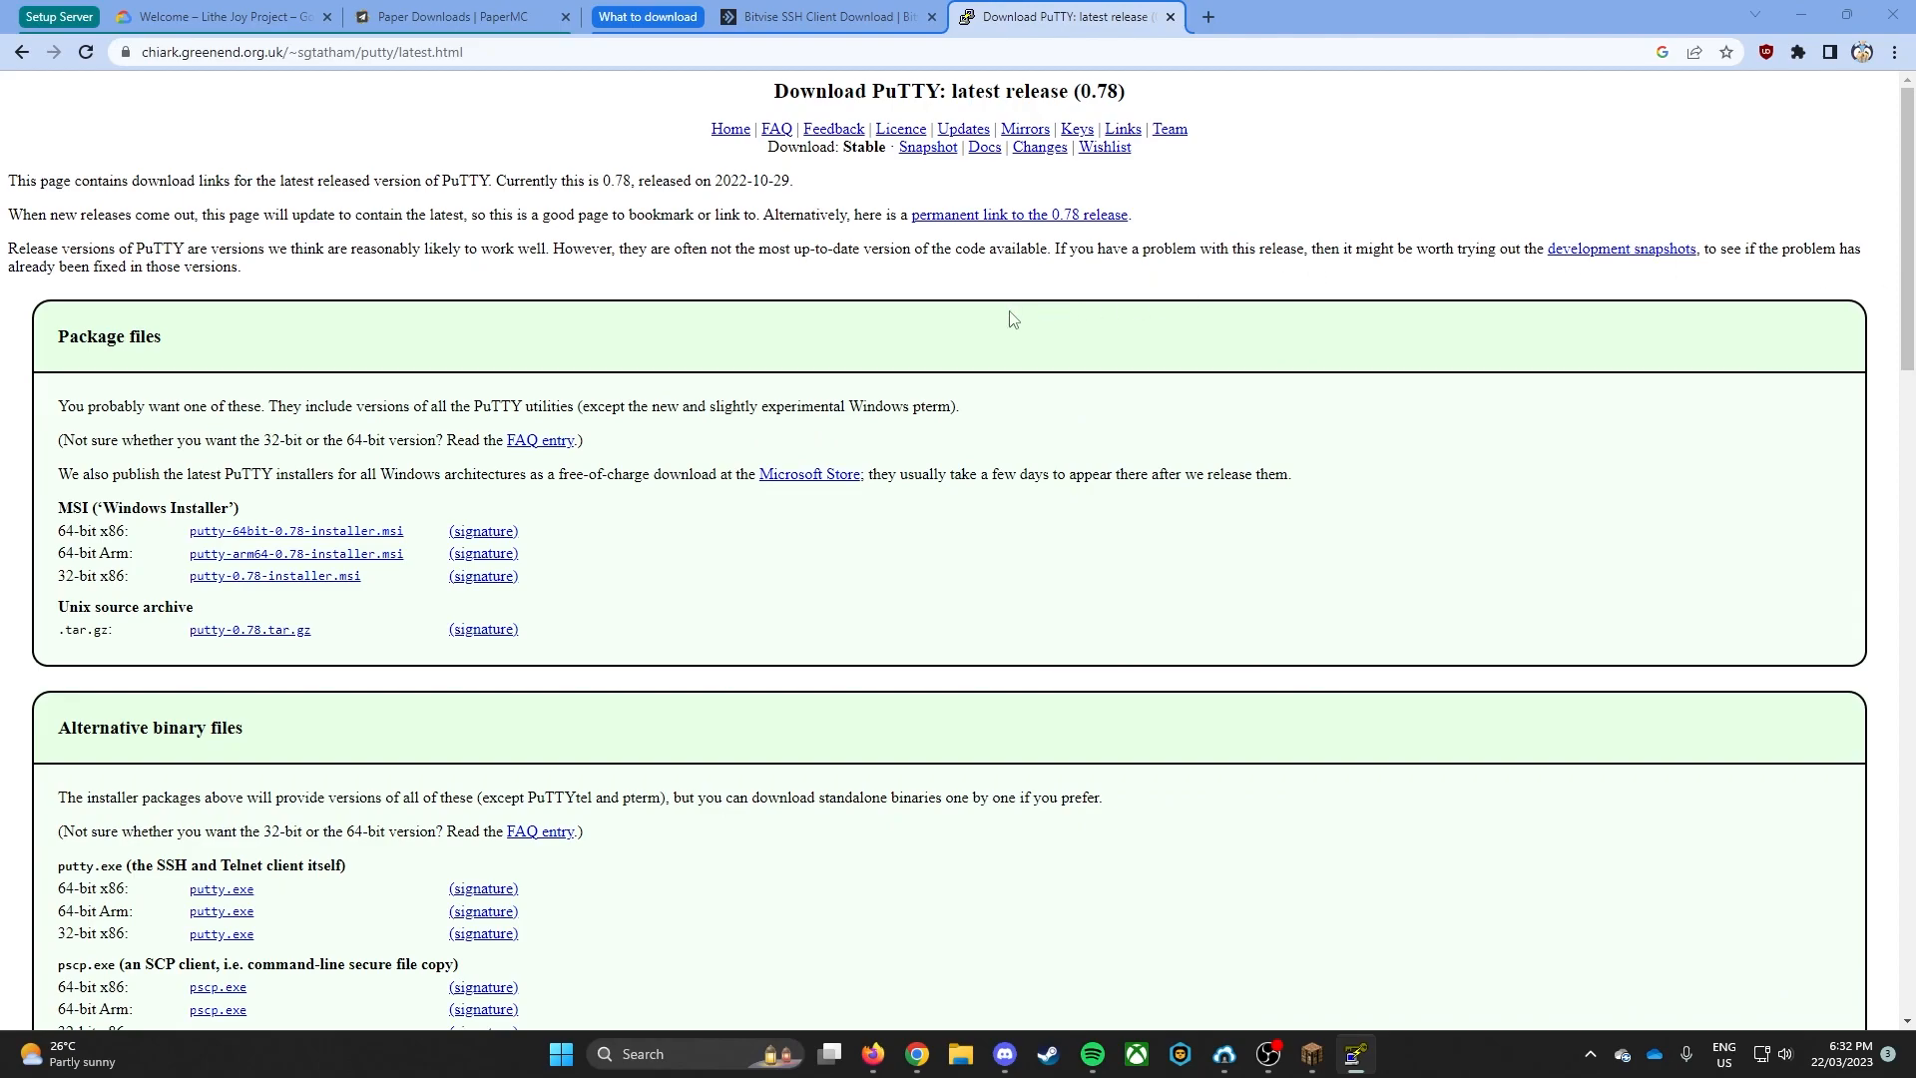
# - Start creating a VM instance in Google Cloud and name it minecraft-java-server
pyautogui.click(269, 20)
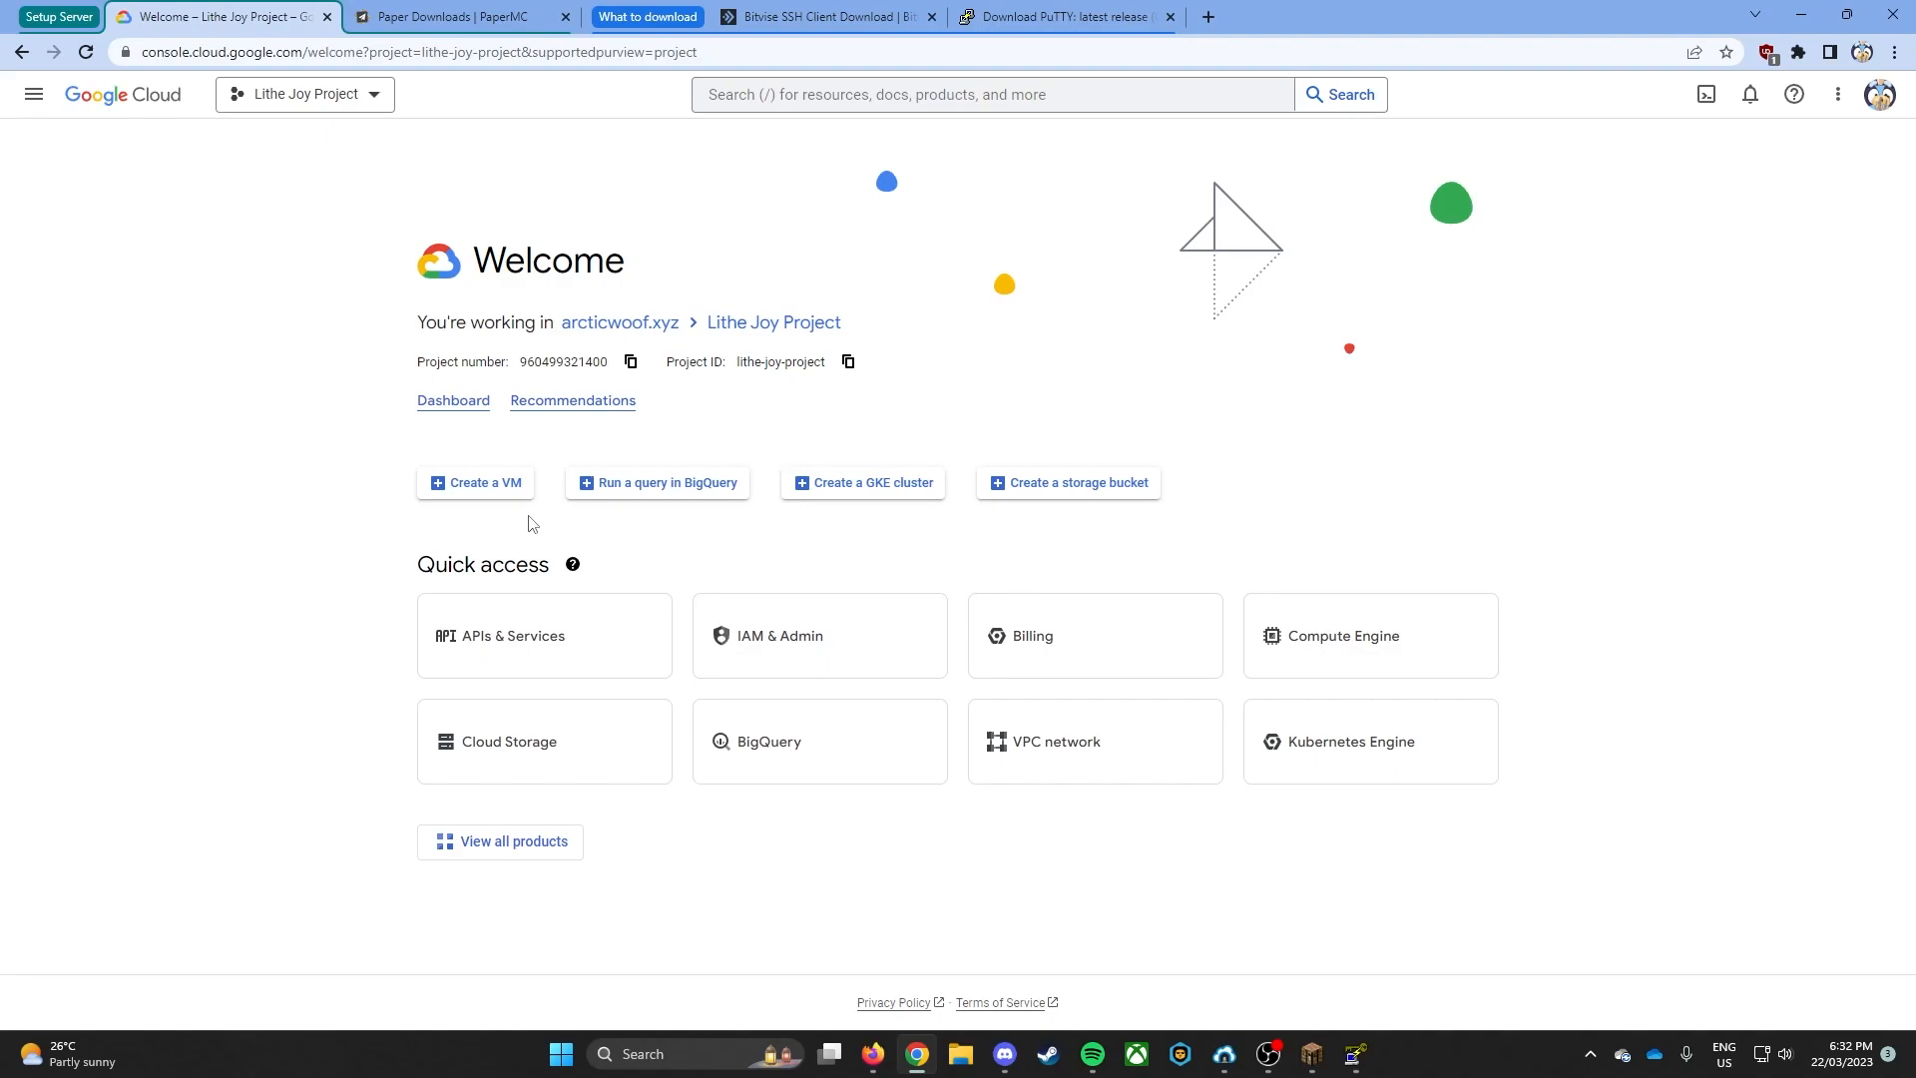
pyautogui.click(467, 486)
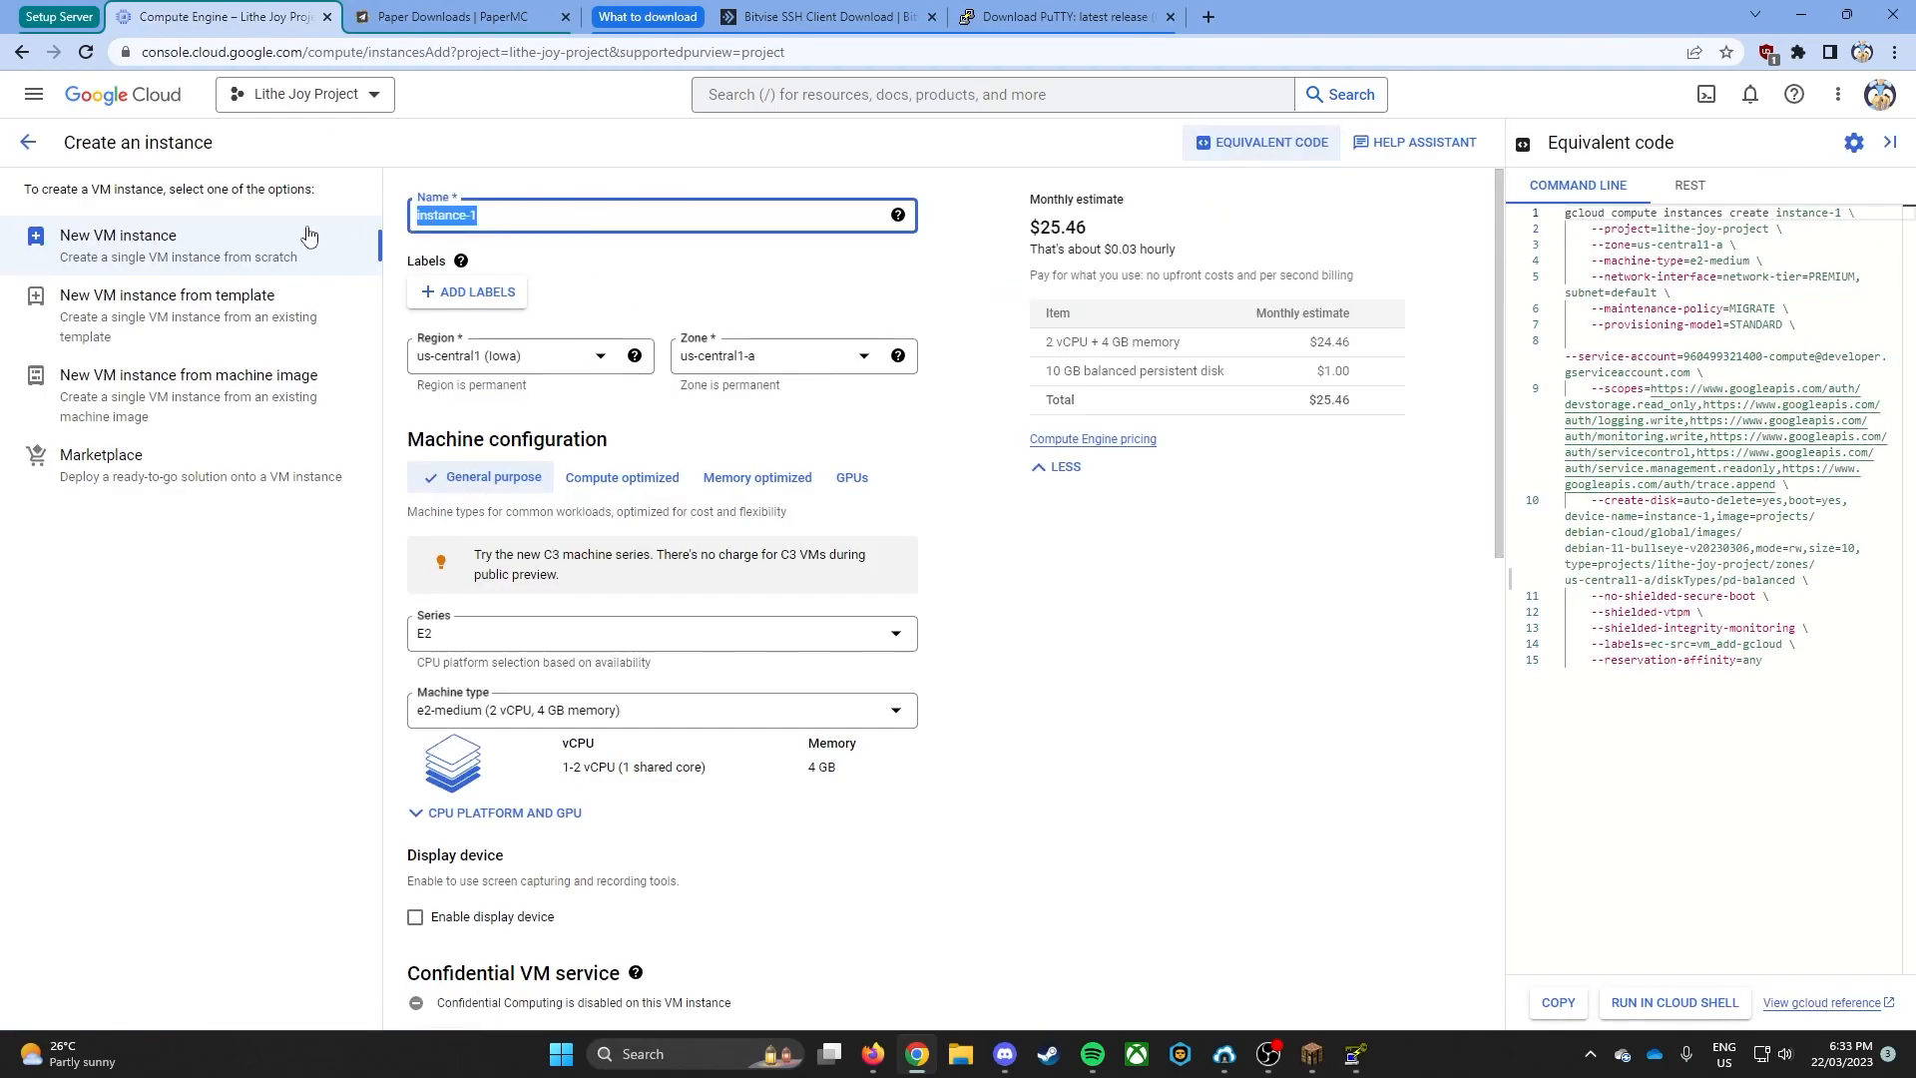
pyautogui.write('minecraft-java-server')
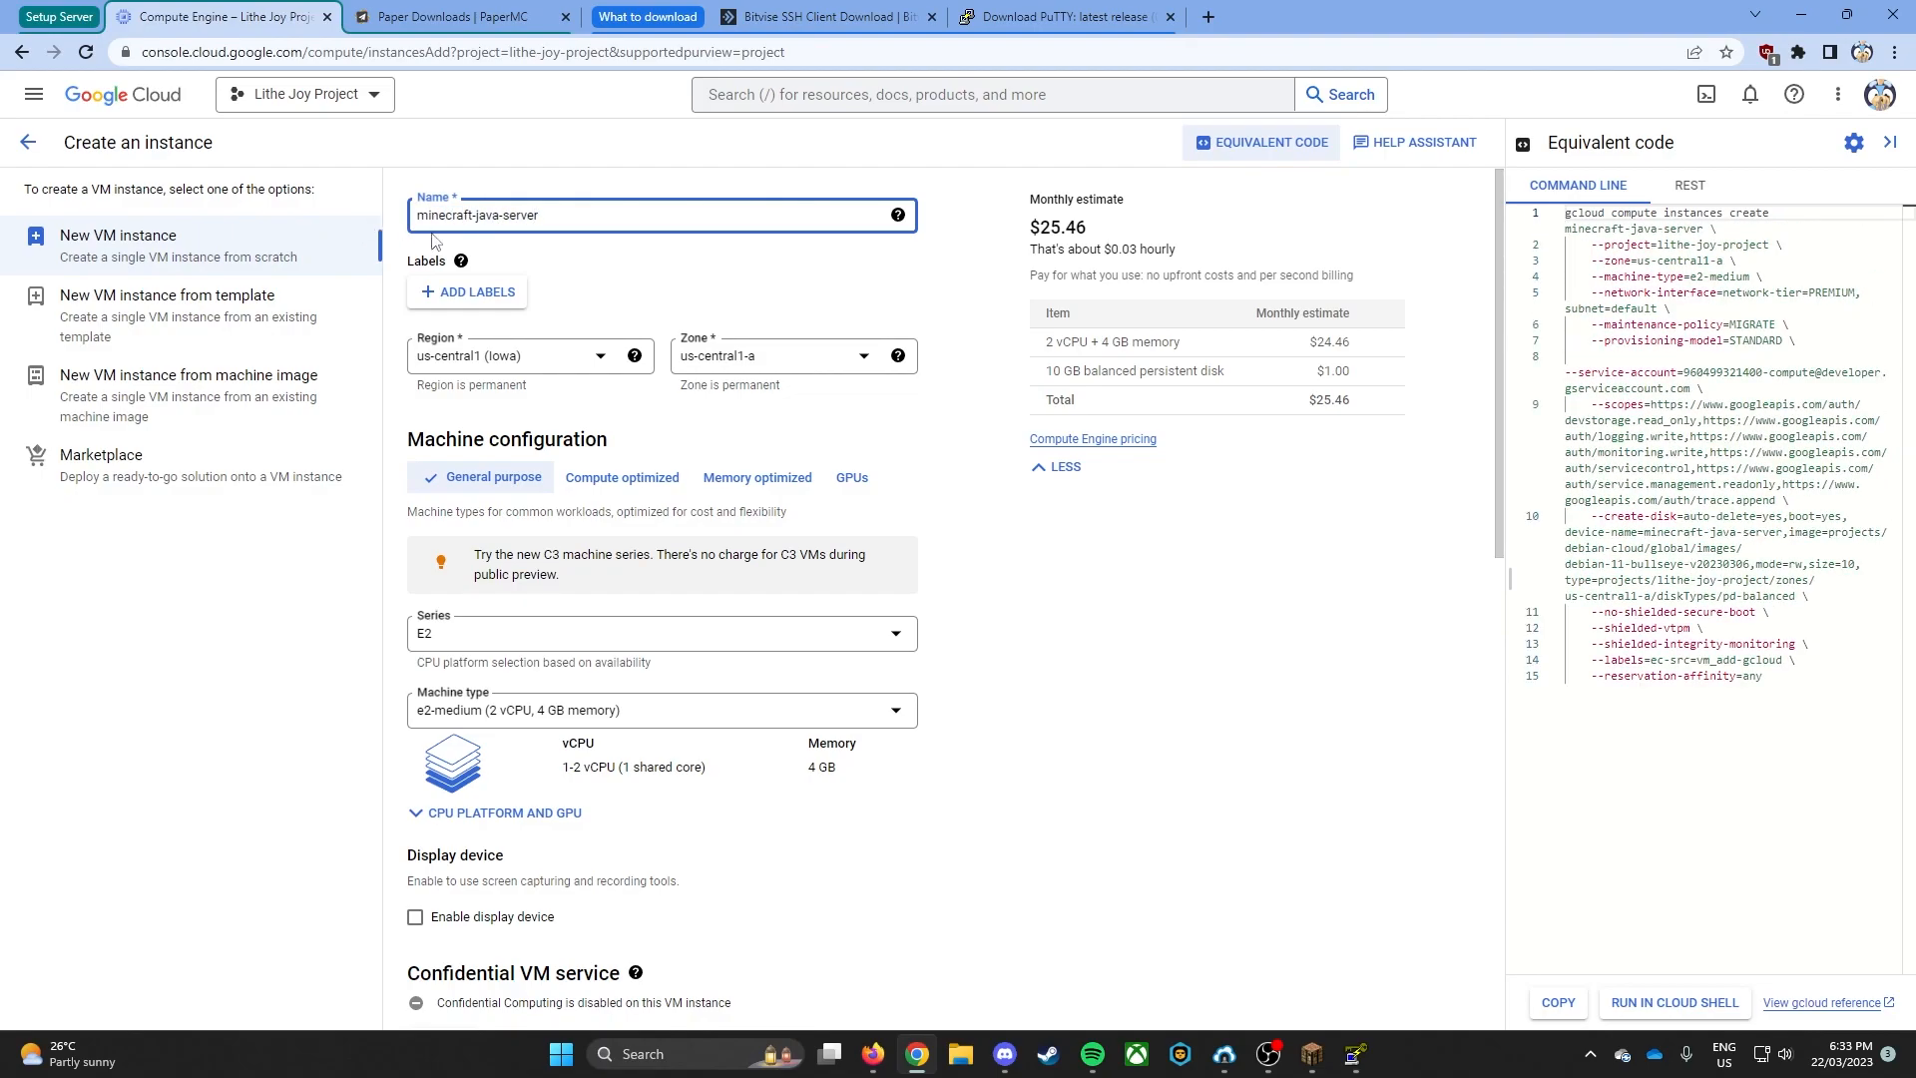
# - Set the instance's region to asia-southeast1 (Singapore)
pyautogui.click(548, 356)
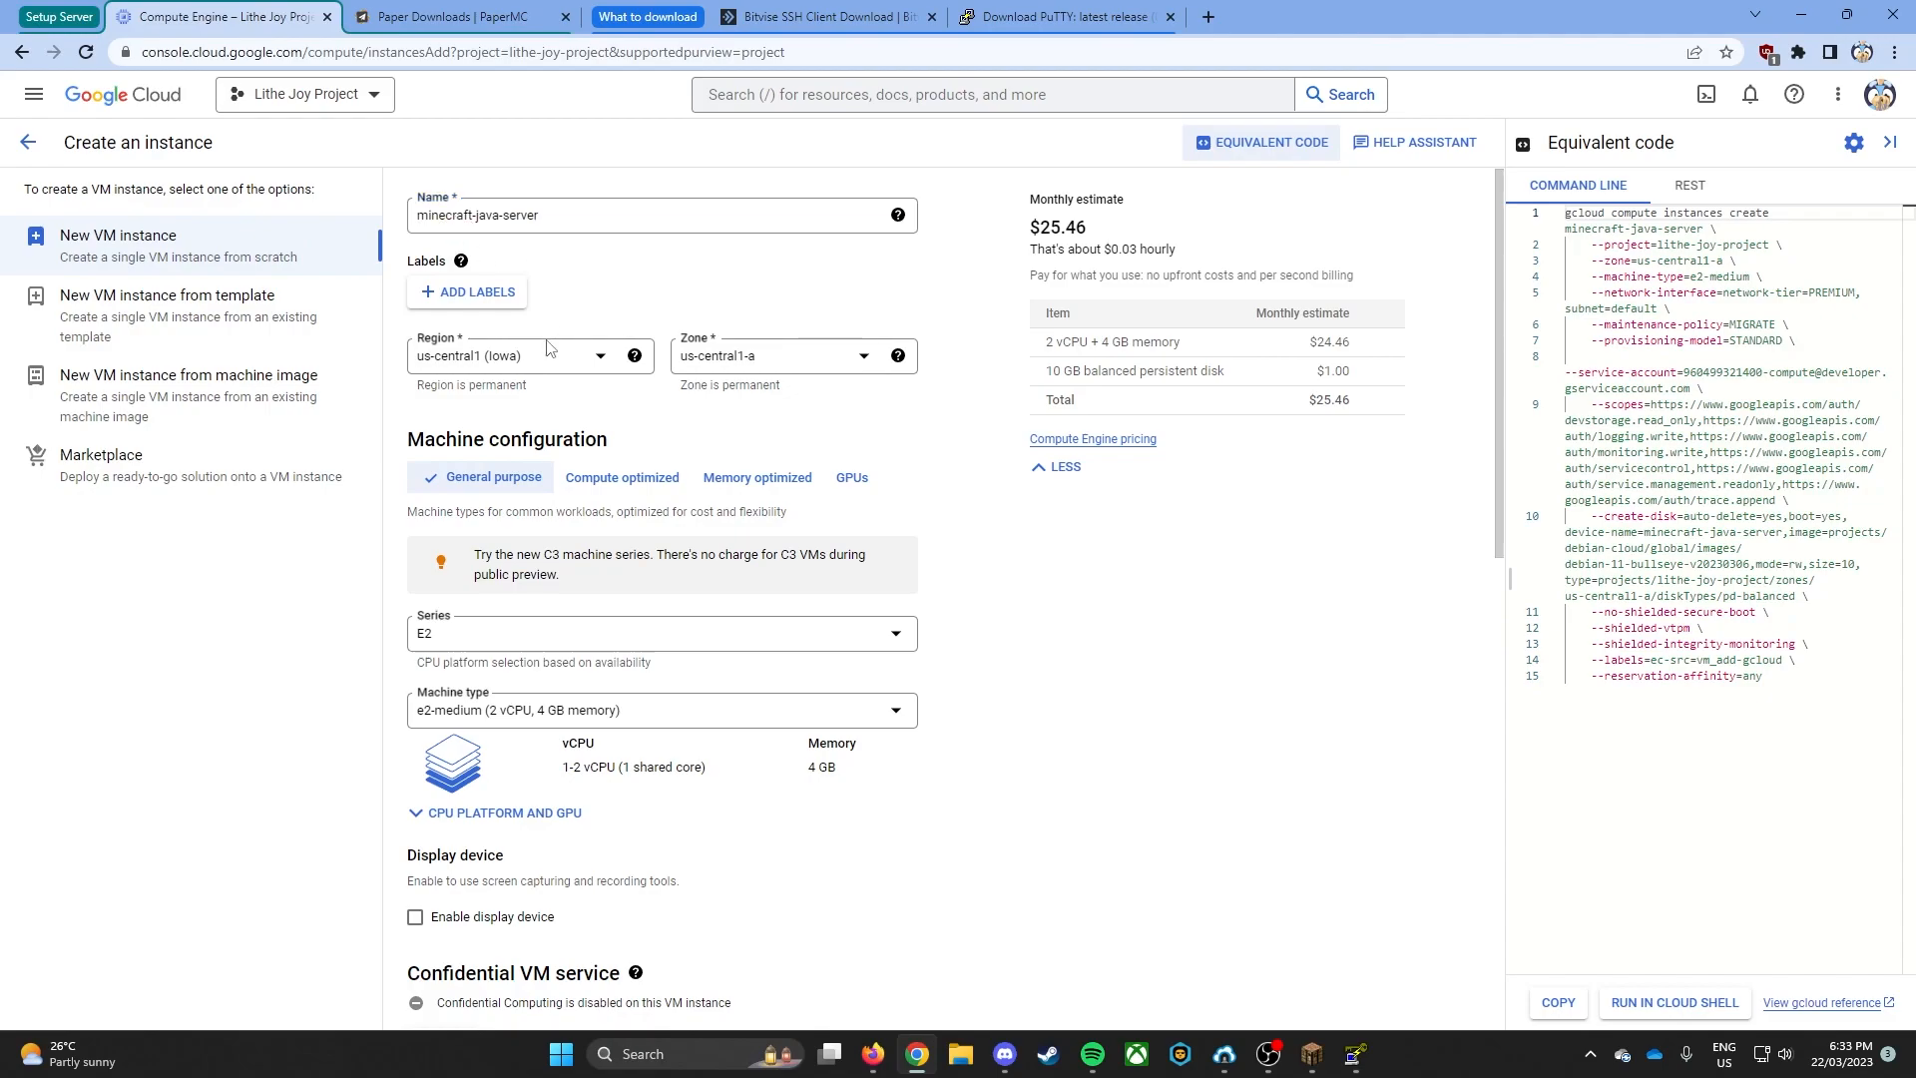
pyautogui.scroll(-5, 529, 469)
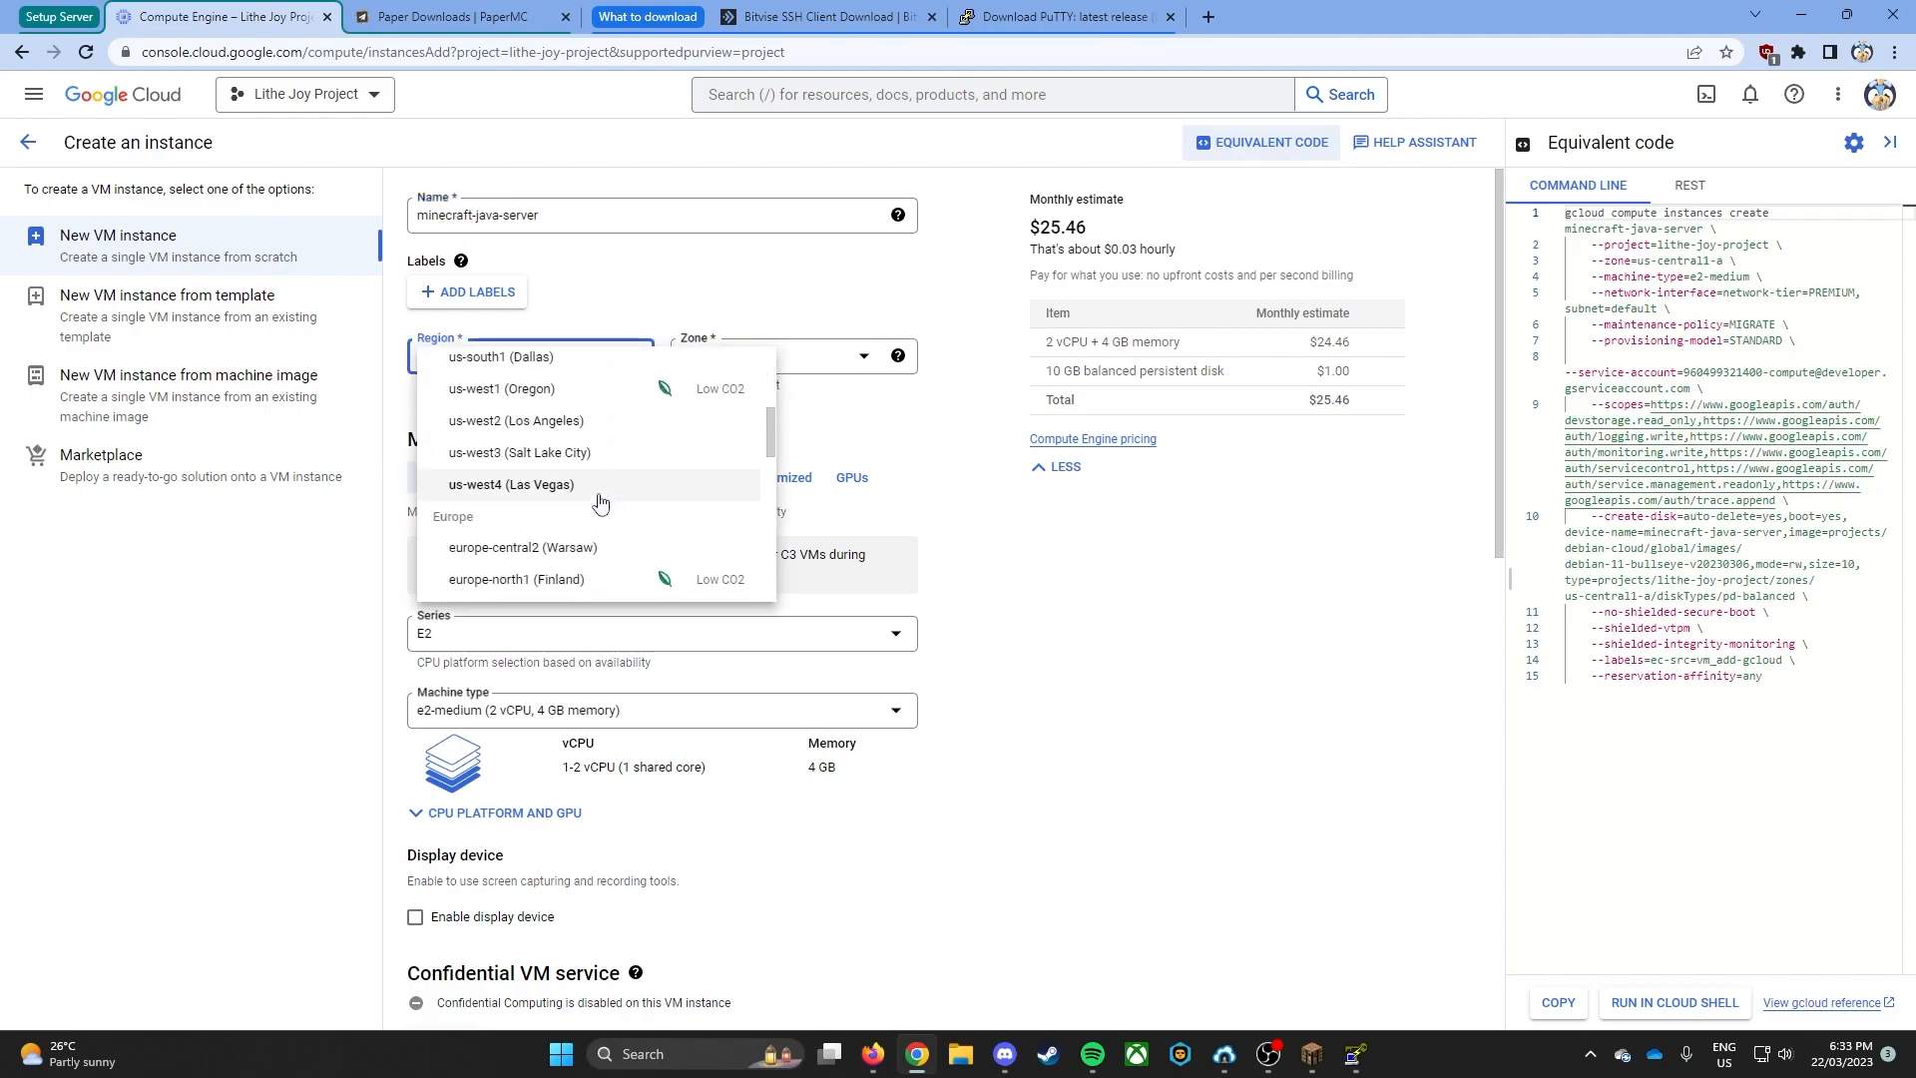
pyautogui.scroll(2, 539, 480)
pyautogui.scroll(-1, 579, 514)
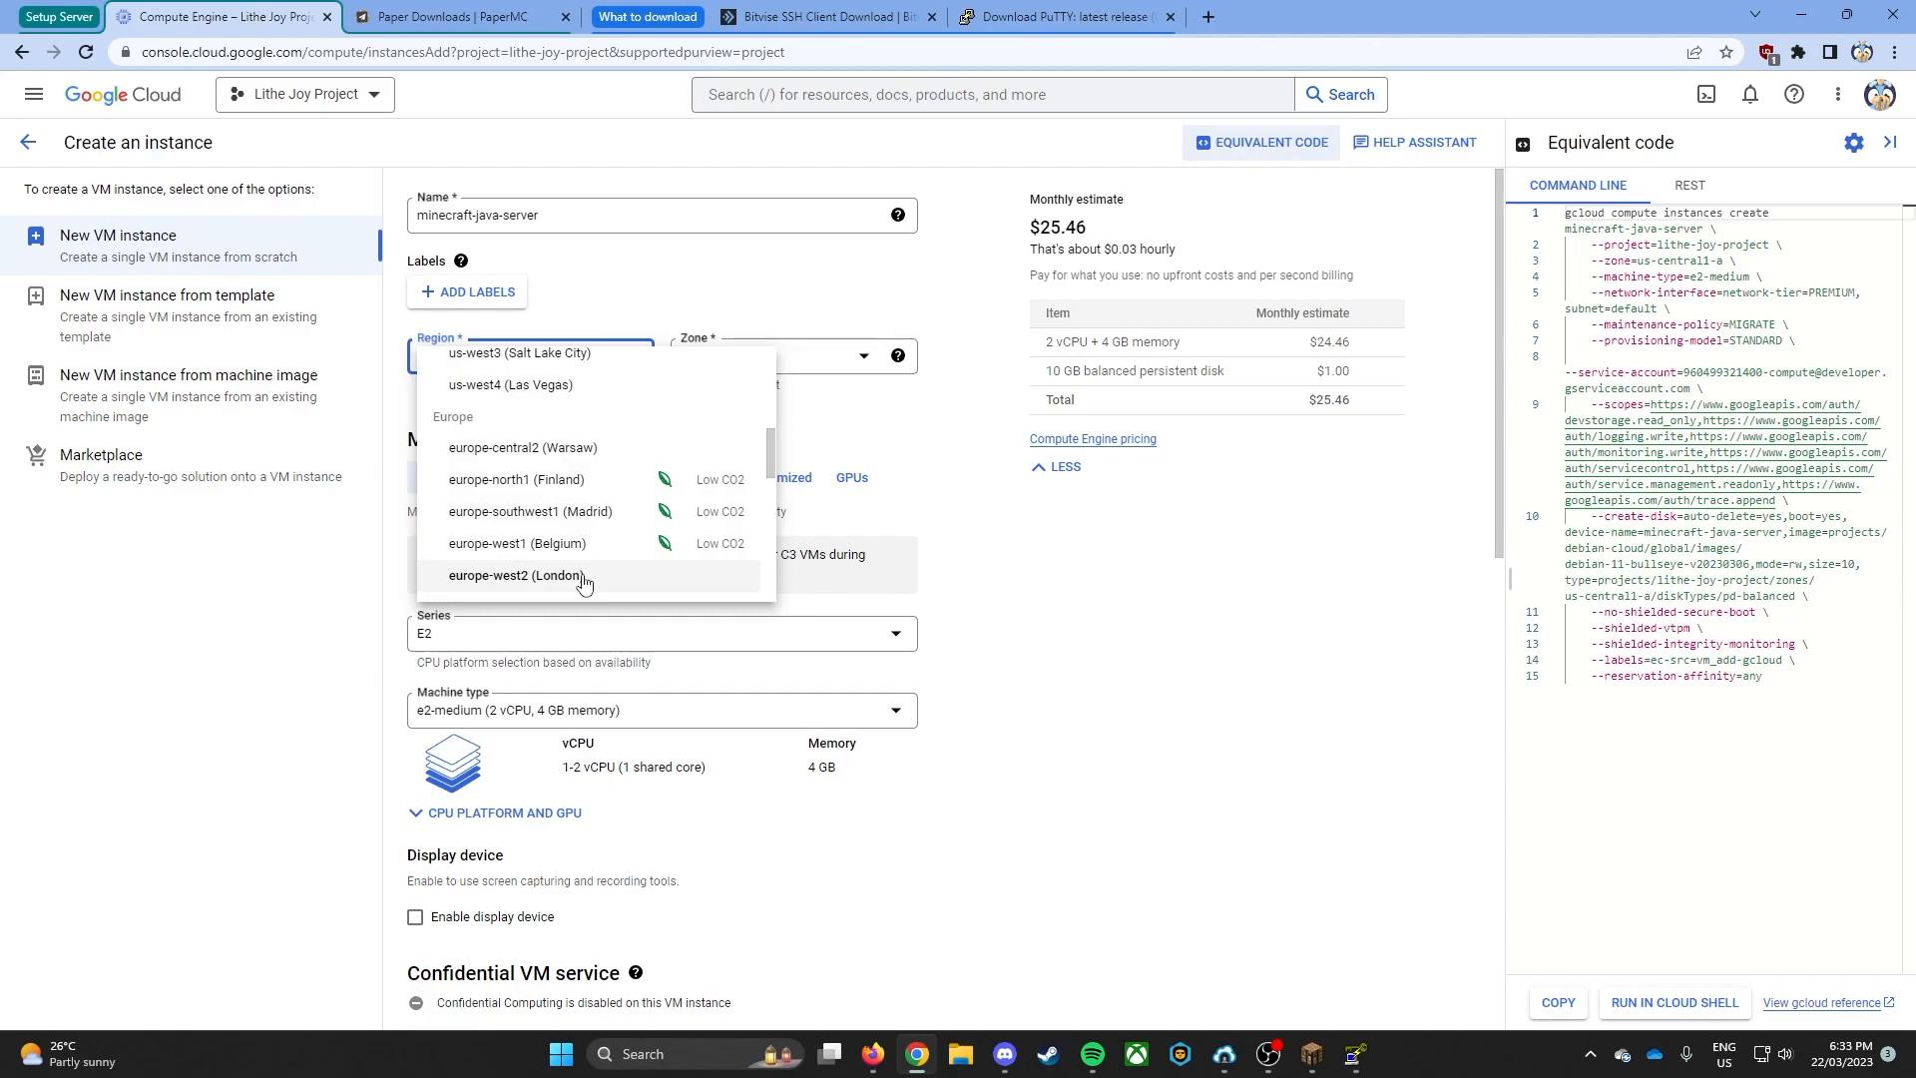
pyautogui.scroll(-1, 588, 574)
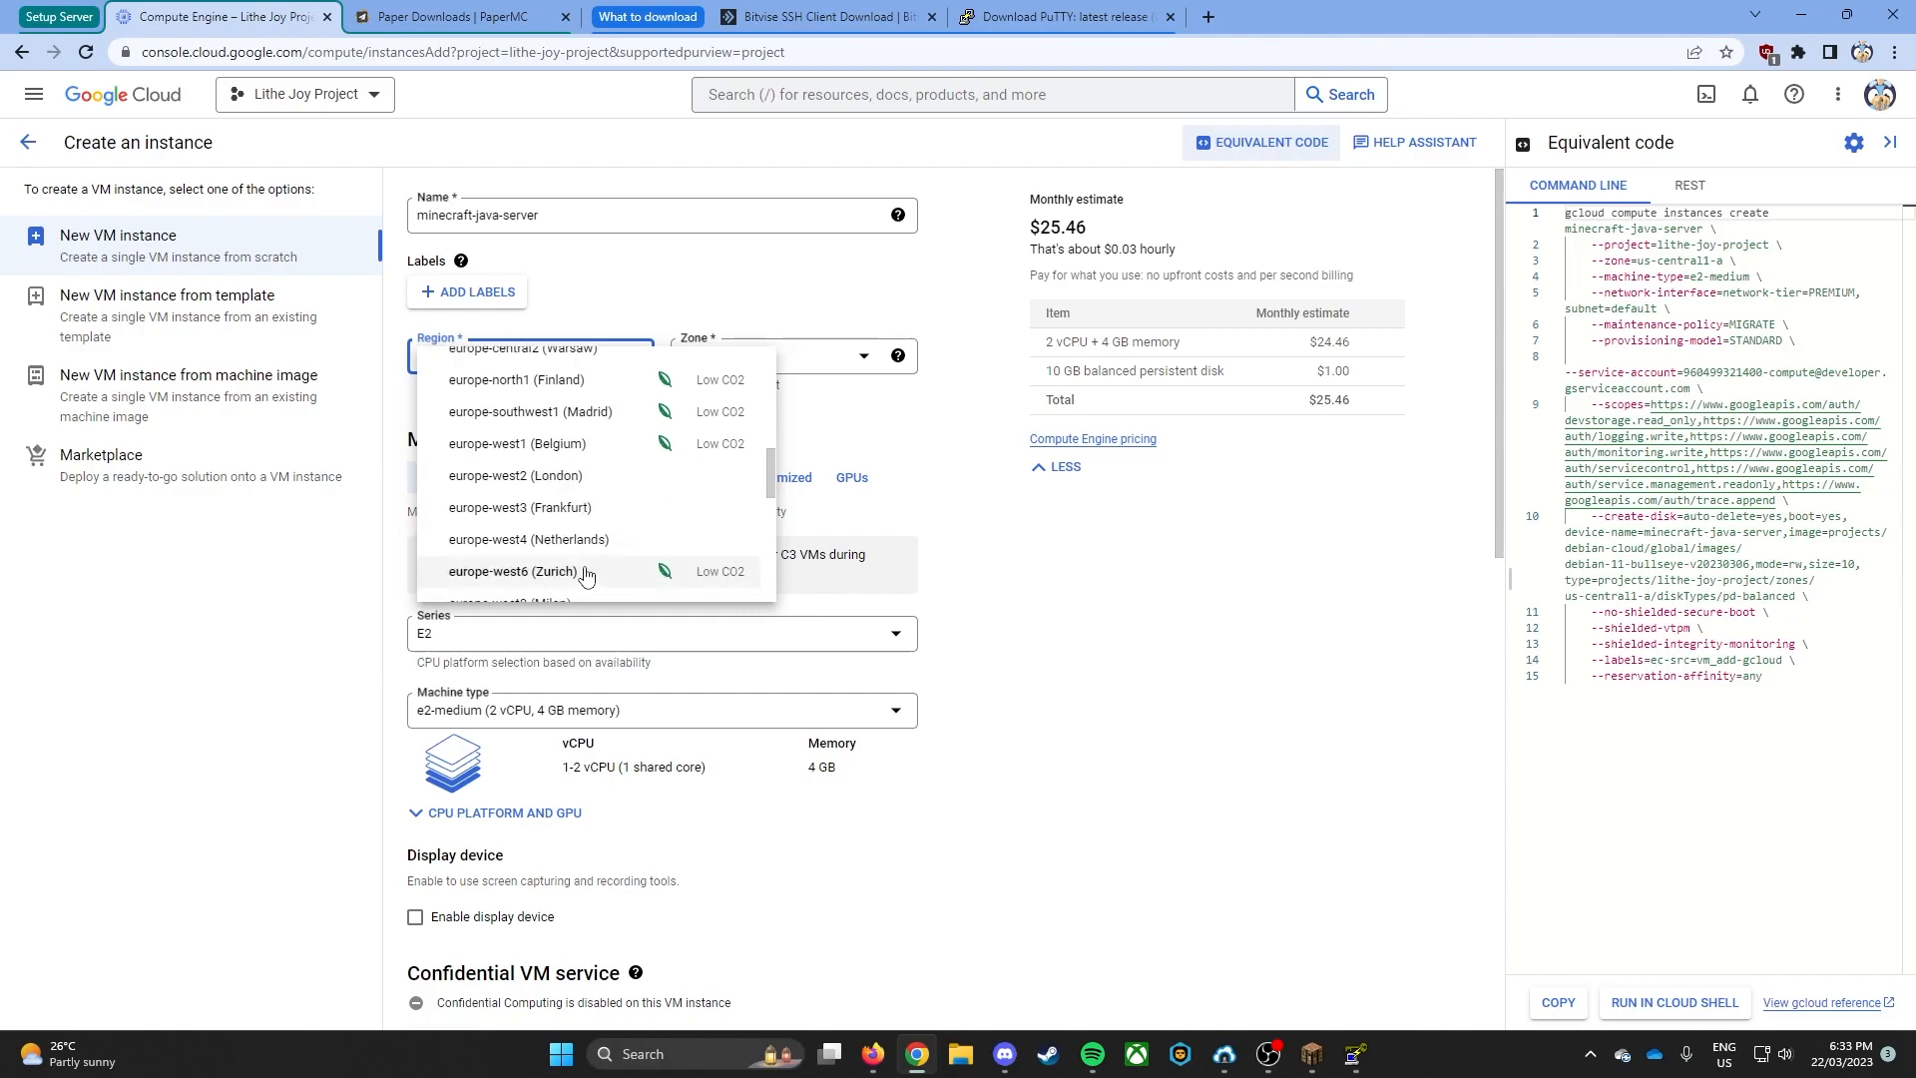
pyautogui.scroll(1, 577, 480)
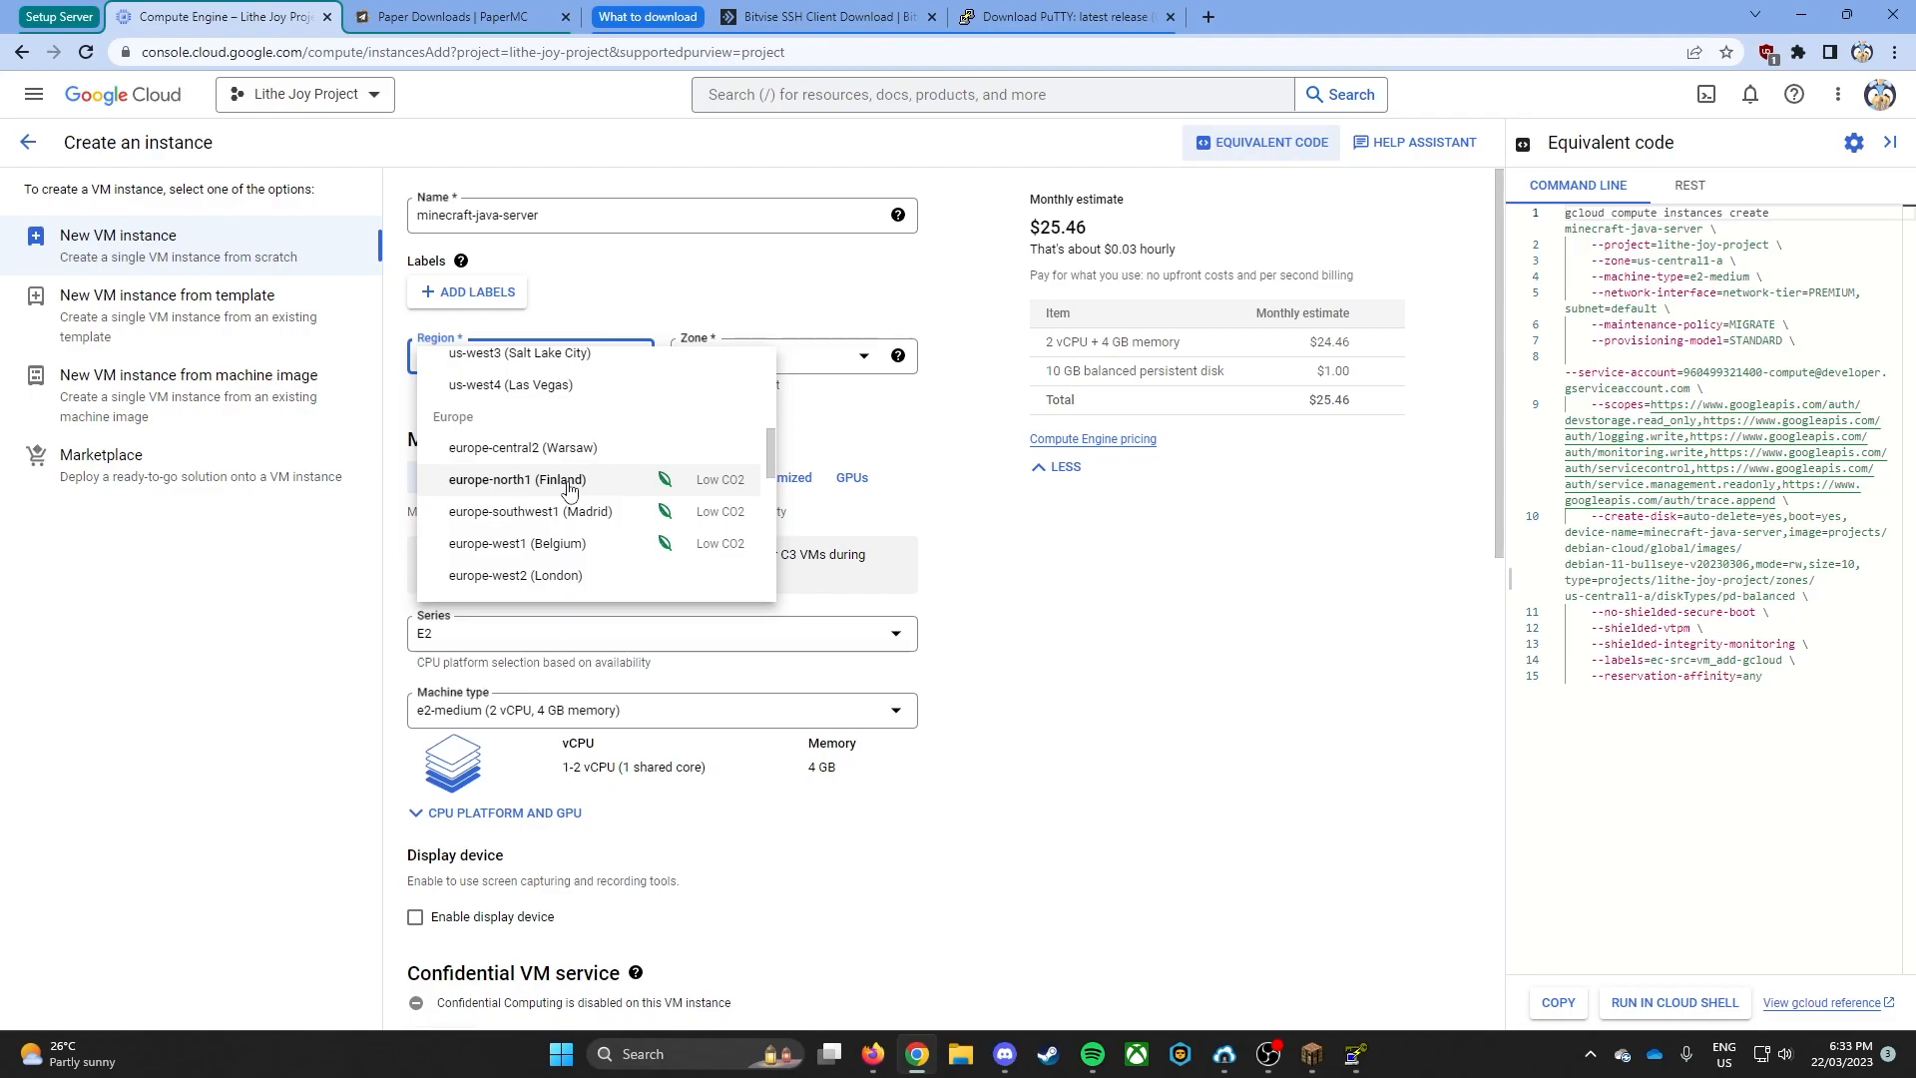
pyautogui.scroll(-3, 629, 509)
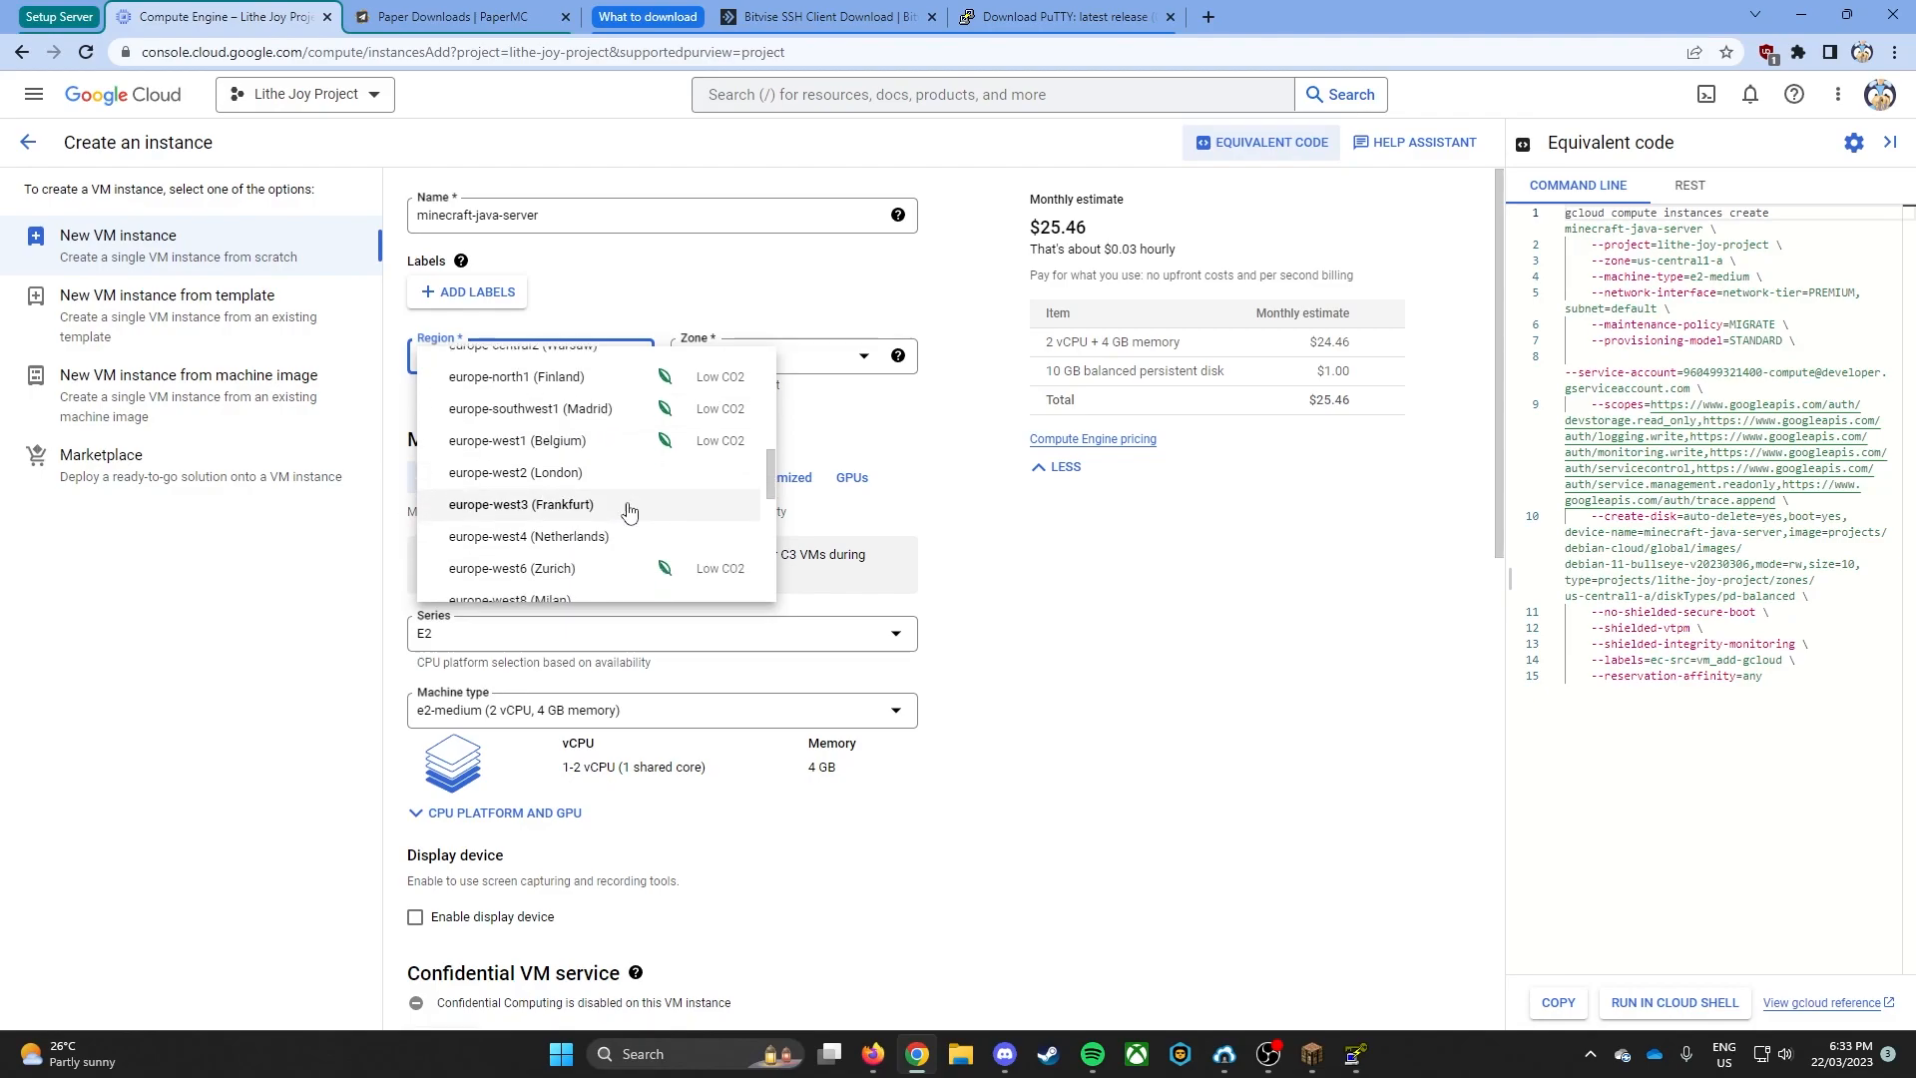
pyautogui.scroll(-1, 631, 510)
pyautogui.click(620, 483)
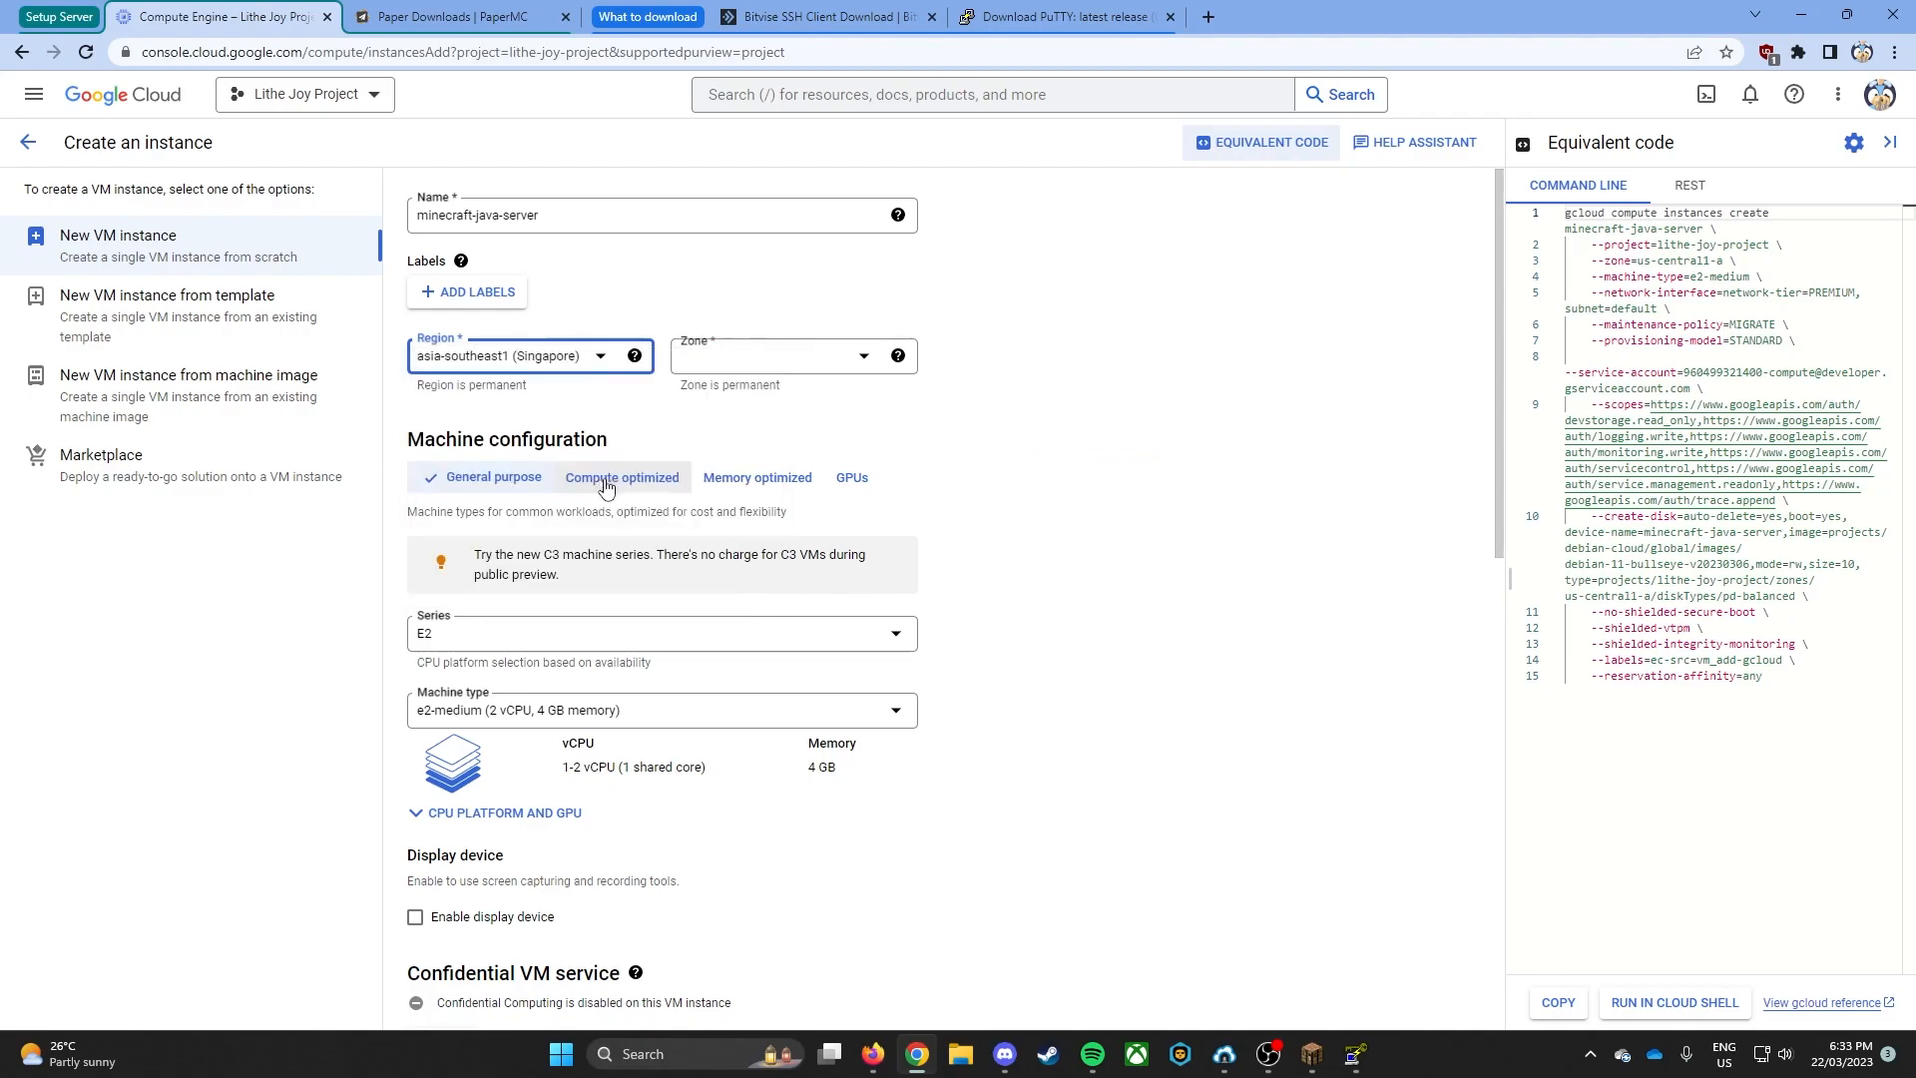
# - Look through the general-purpose machine series and choose E2 for the instance
pyautogui.scroll(-1, 774, 522)
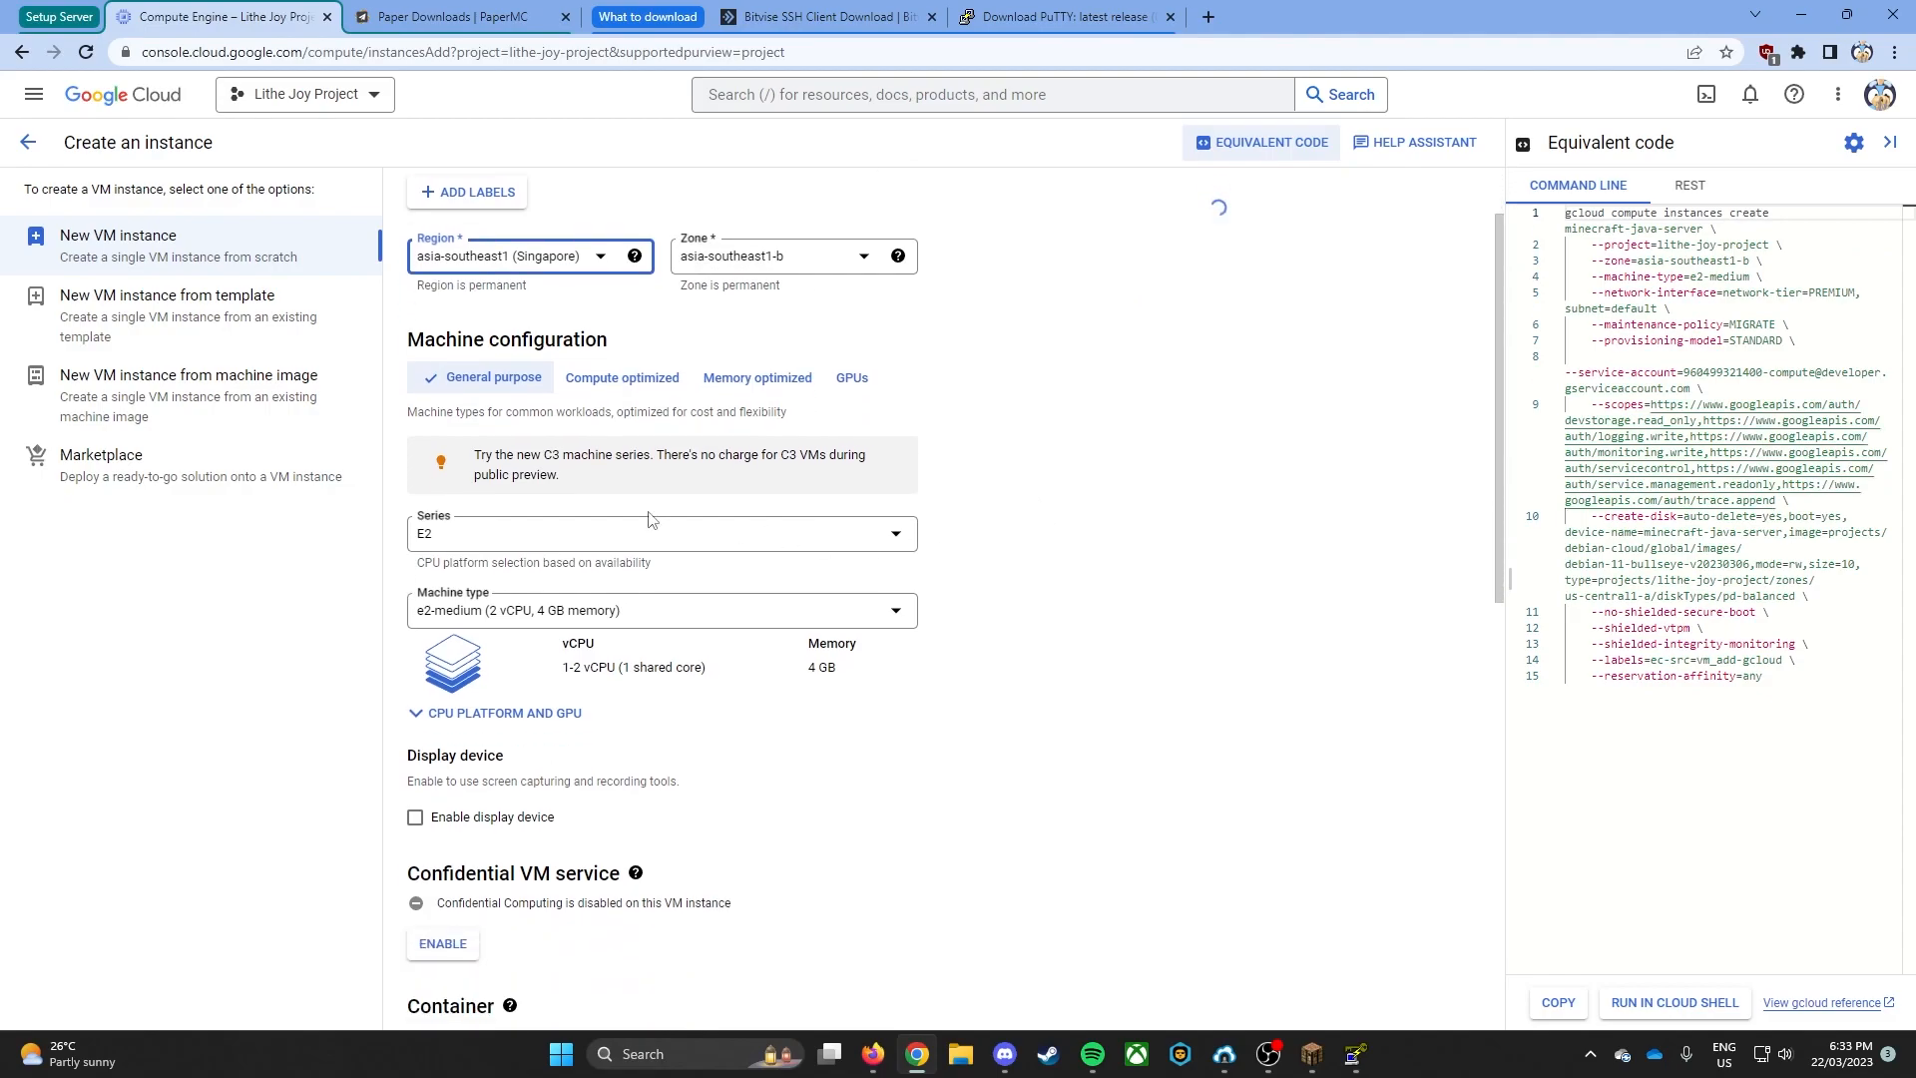
pyautogui.scroll(-1, 618, 483)
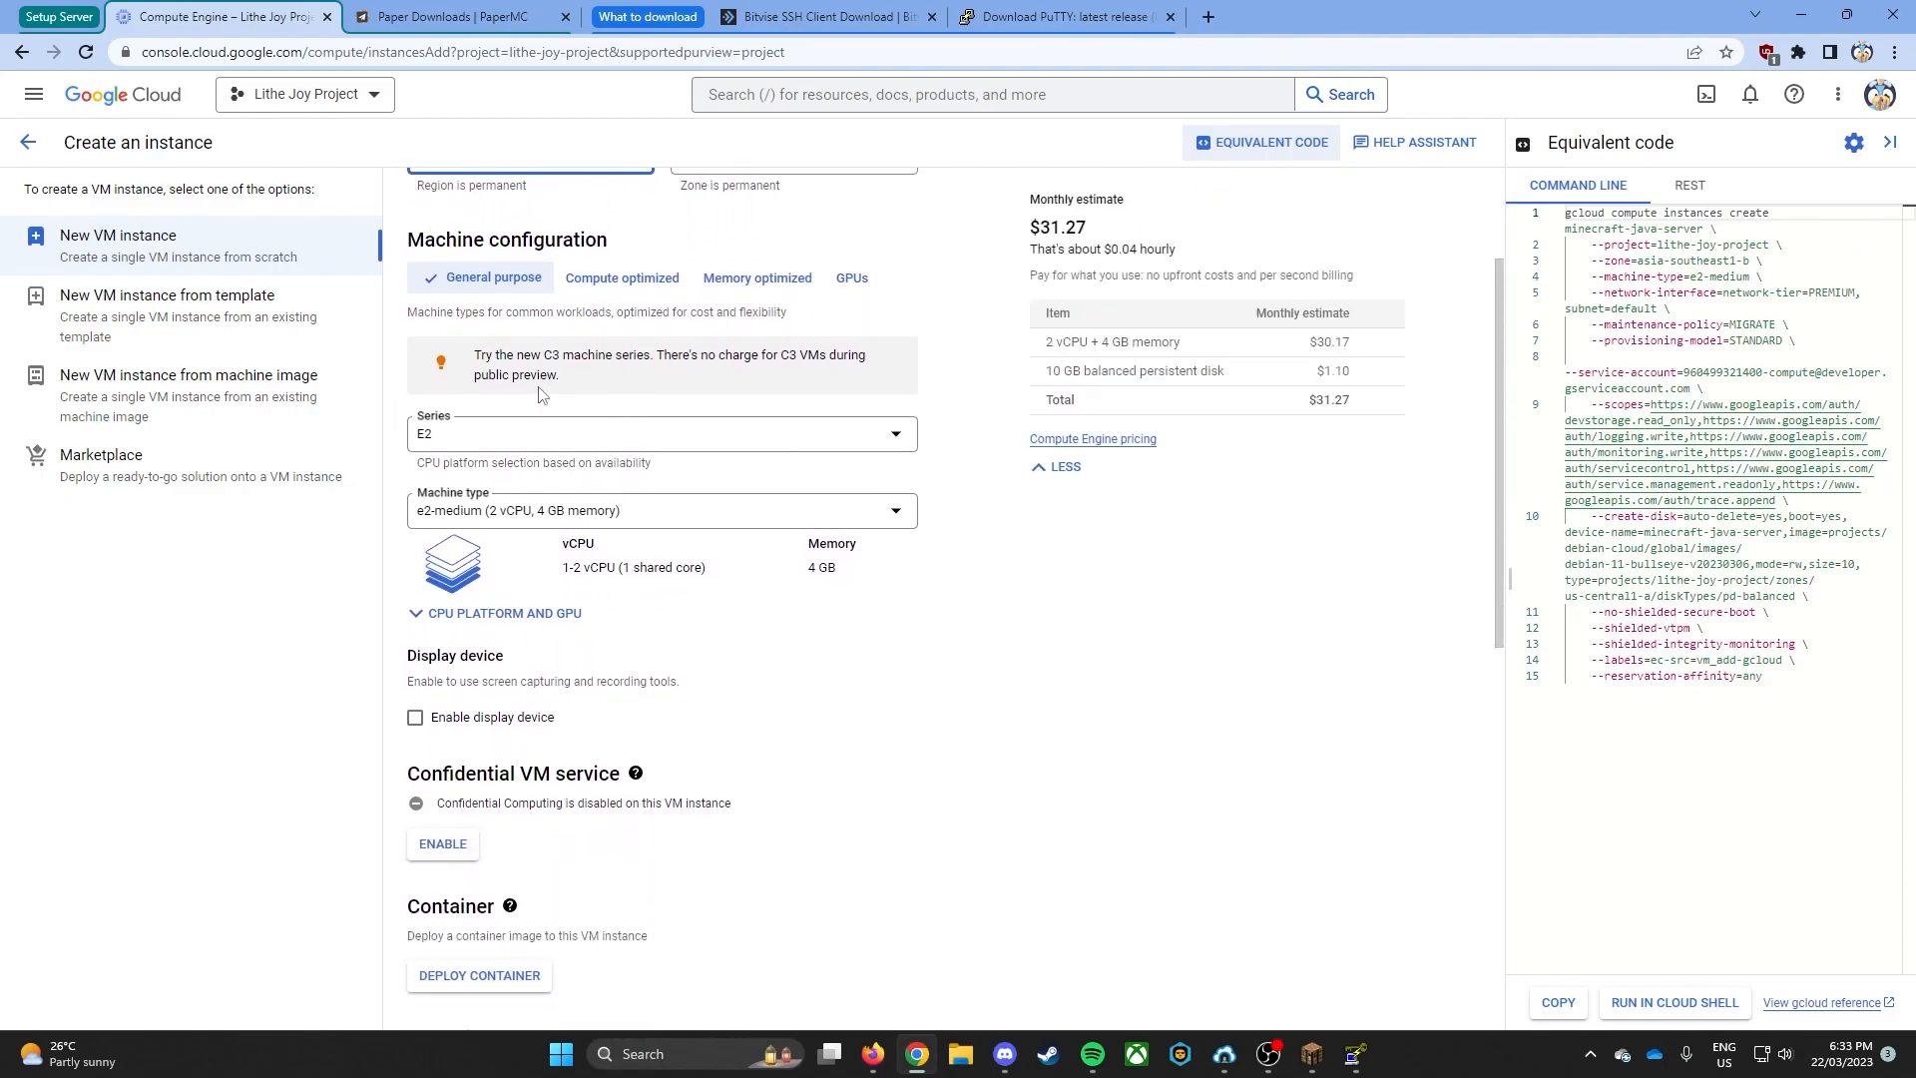
pyautogui.click(499, 444)
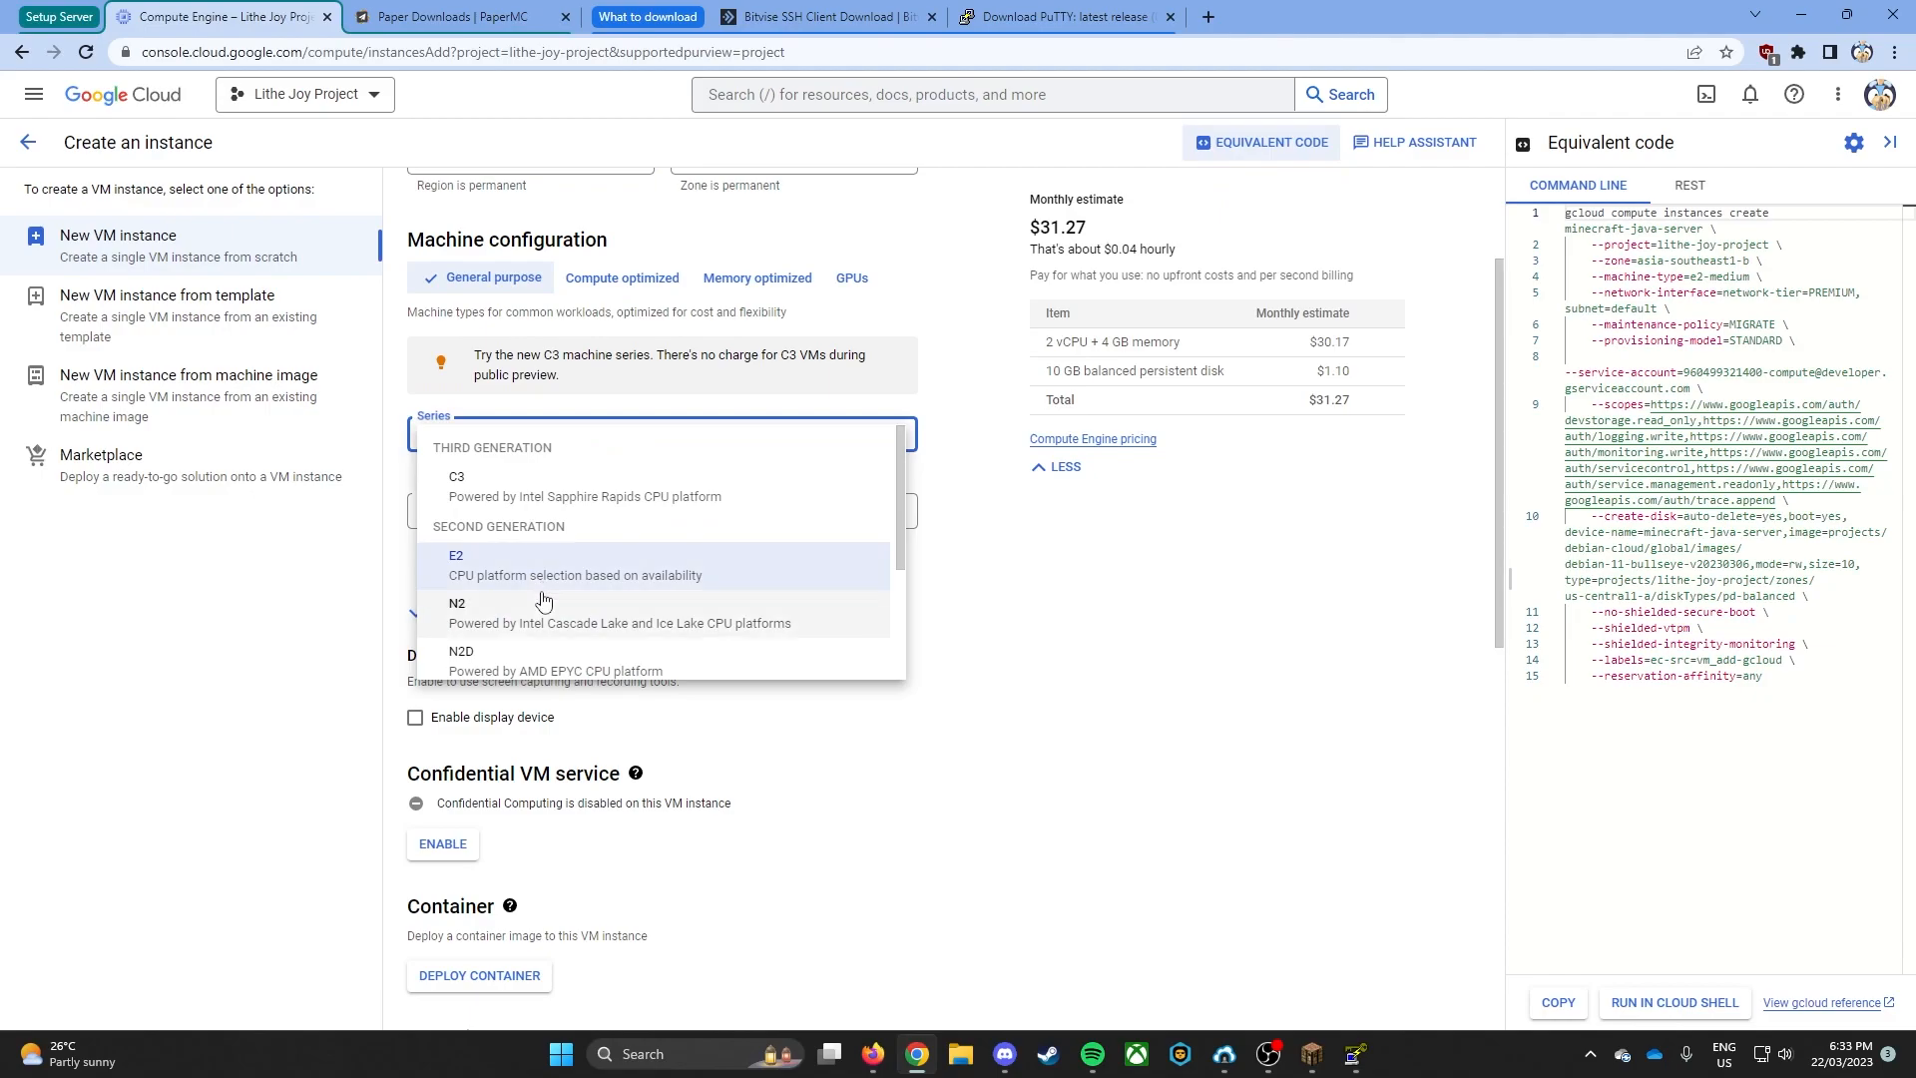
pyautogui.scroll(-1, 598, 552)
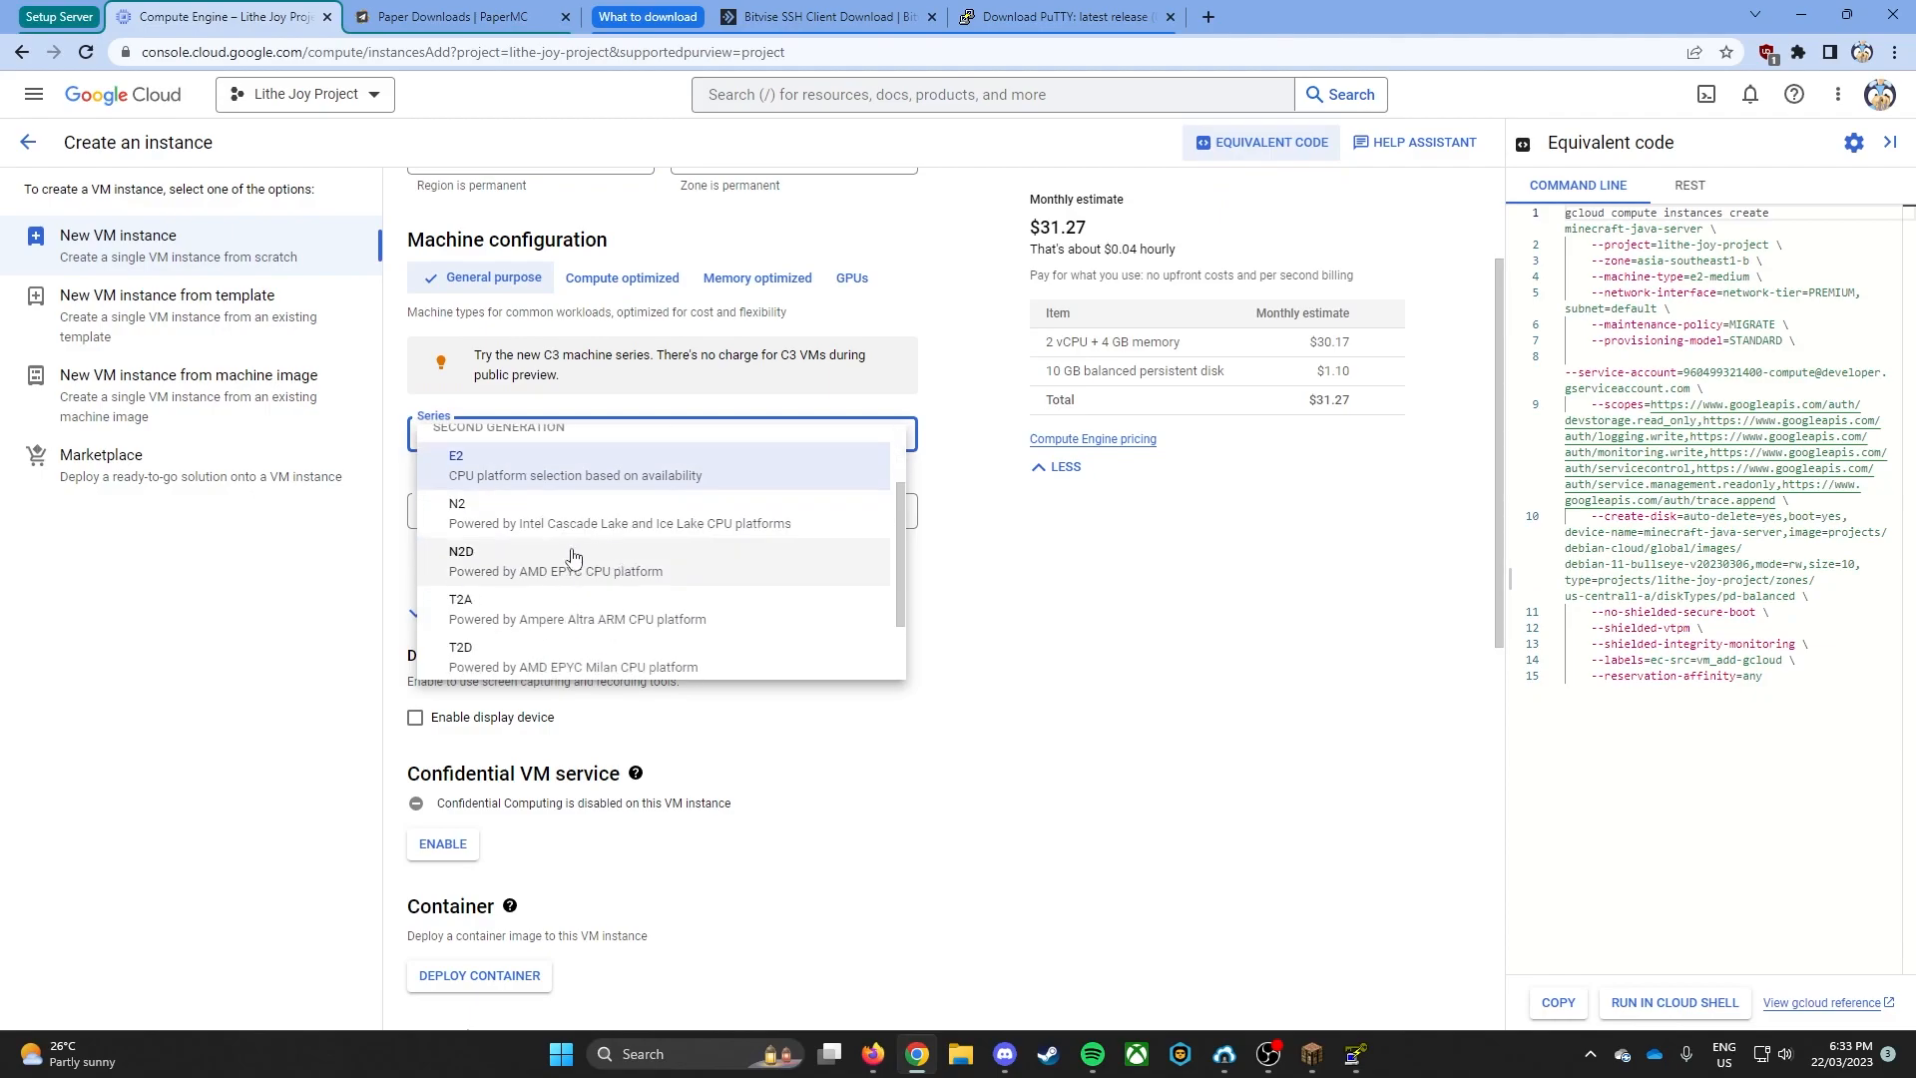
pyautogui.scroll(-1, 684, 642)
pyautogui.scroll(2, 699, 608)
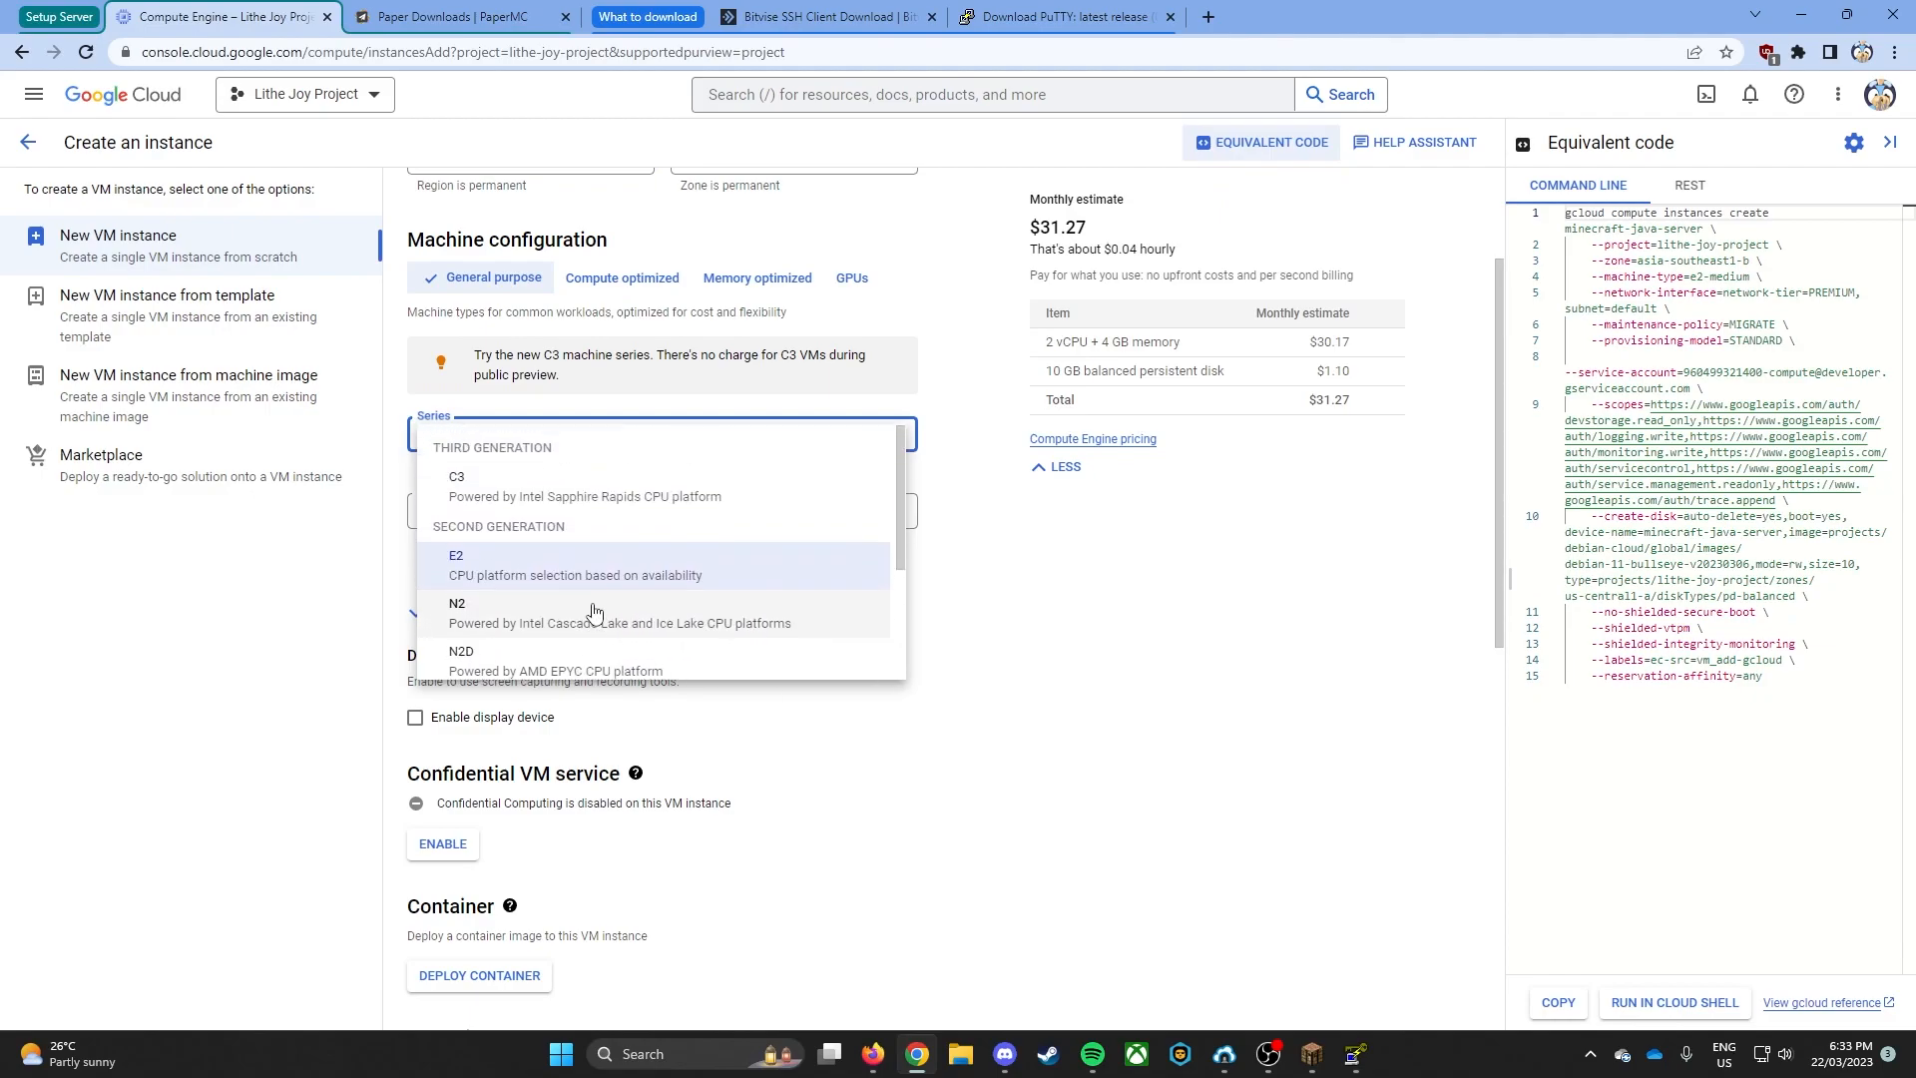
pyautogui.scroll(-1, 639, 627)
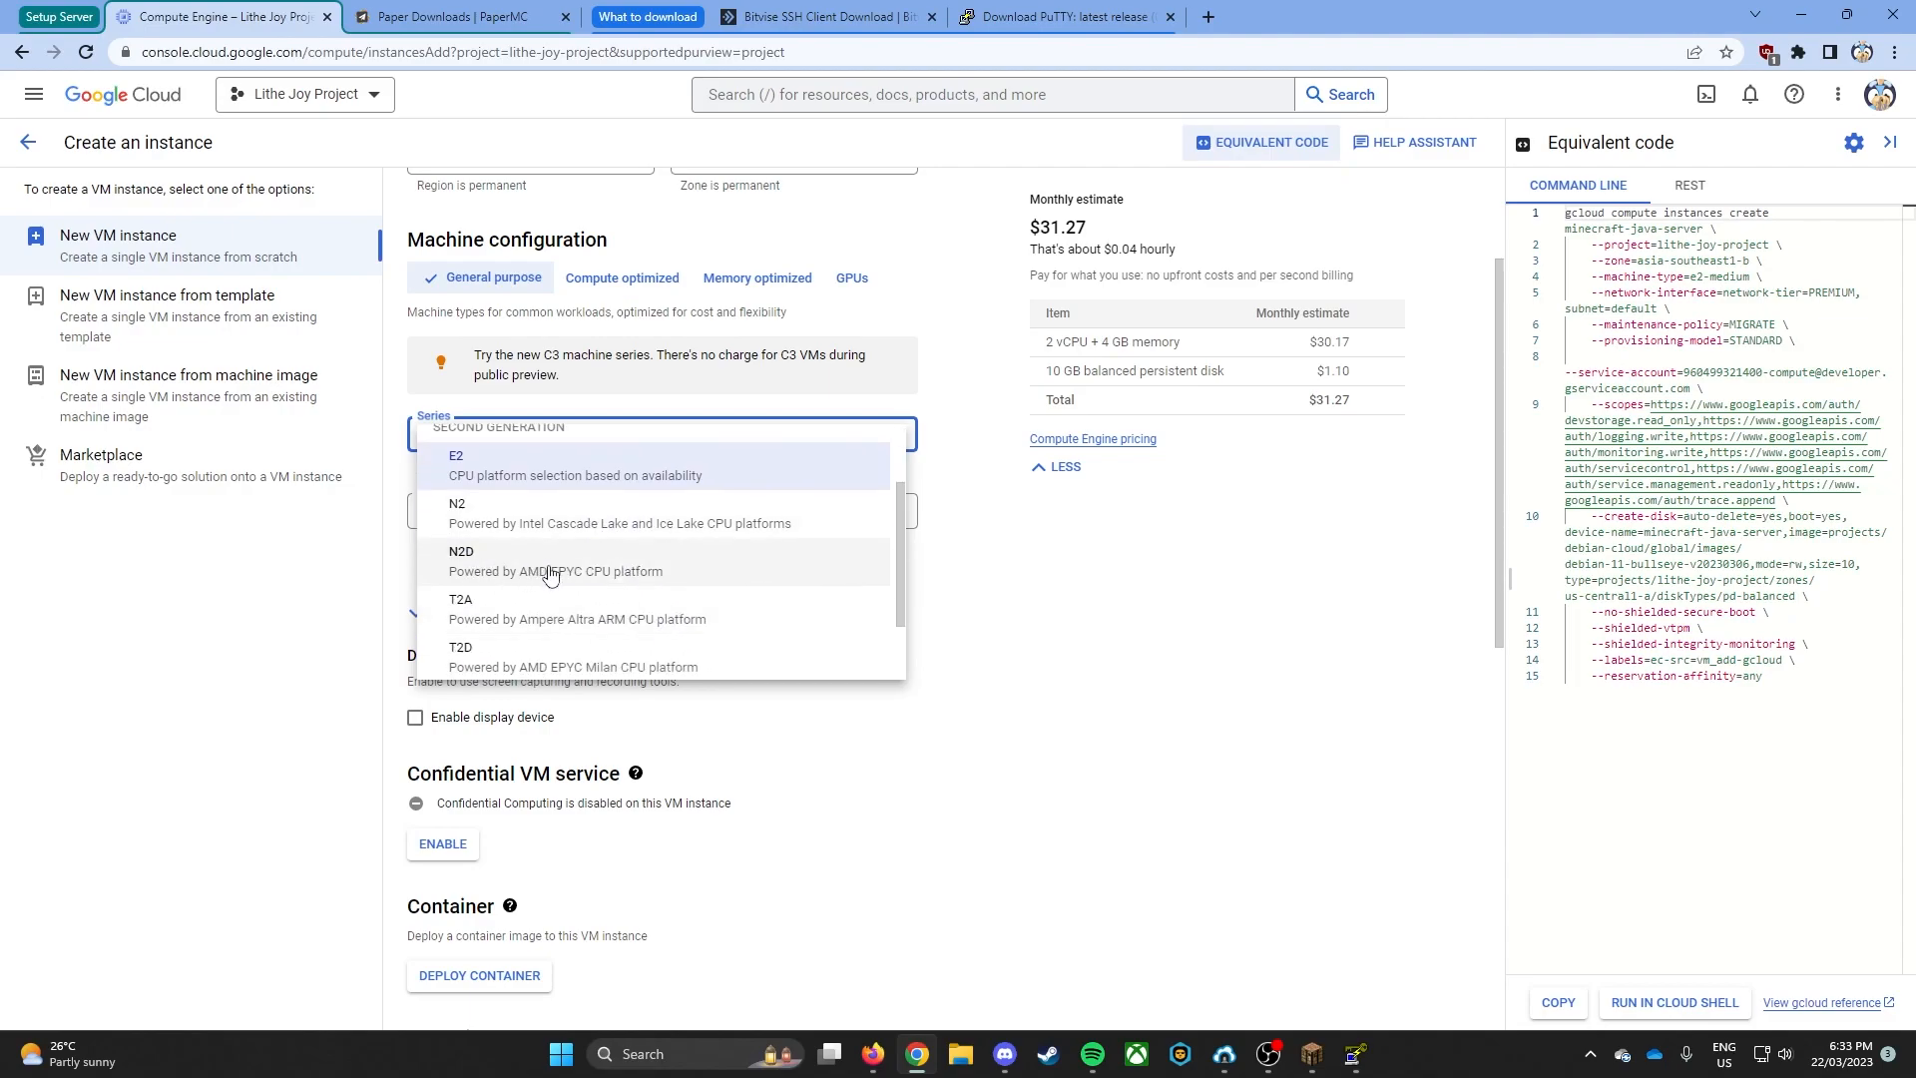
pyautogui.scroll(-1, 559, 608)
pyautogui.scroll(2, 554, 584)
pyautogui.scroll(1, 552, 582)
pyautogui.scroll(-2, 554, 598)
pyautogui.scroll(3, 561, 639)
pyautogui.scroll(-1, 559, 619)
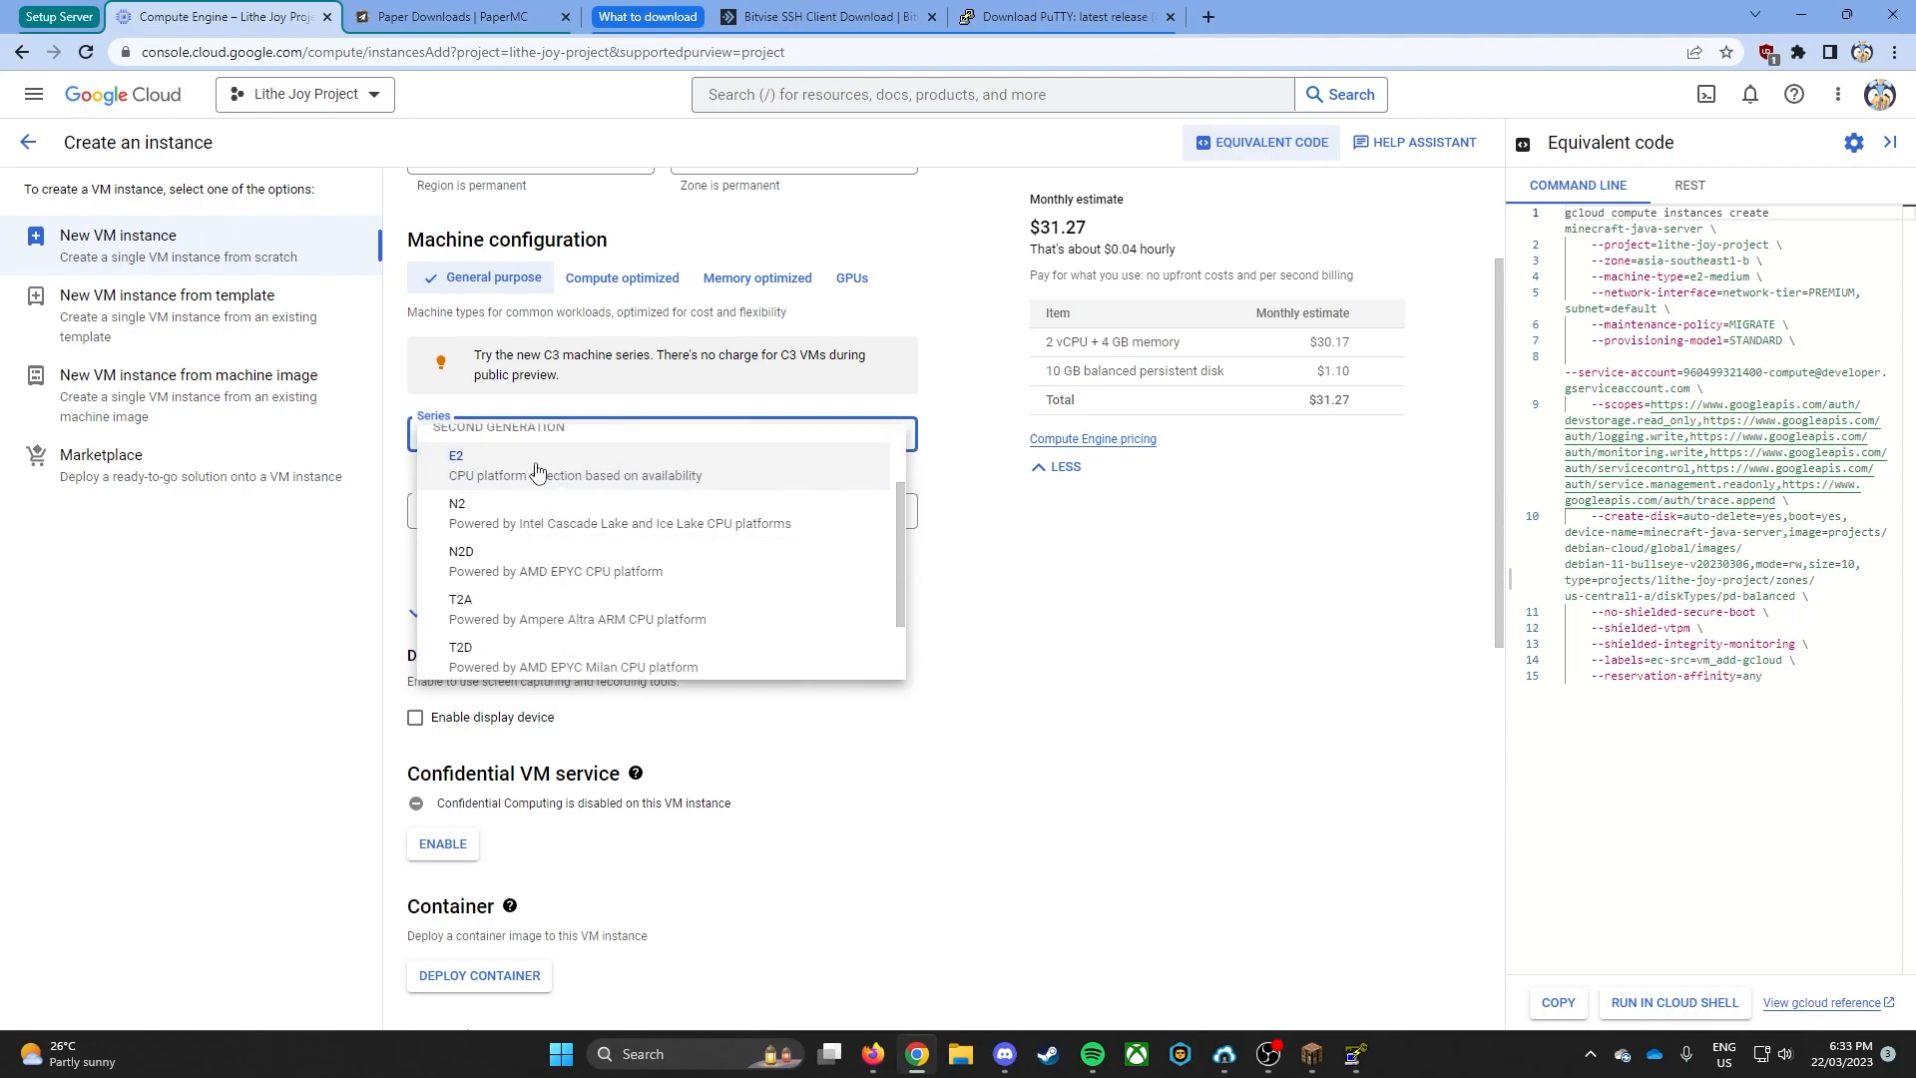
pyautogui.click(537, 471)
# - Compare the available E2 machine types and set the instance to e2-small with 2 vCPU and 2 GB memory
pyautogui.click(568, 515)
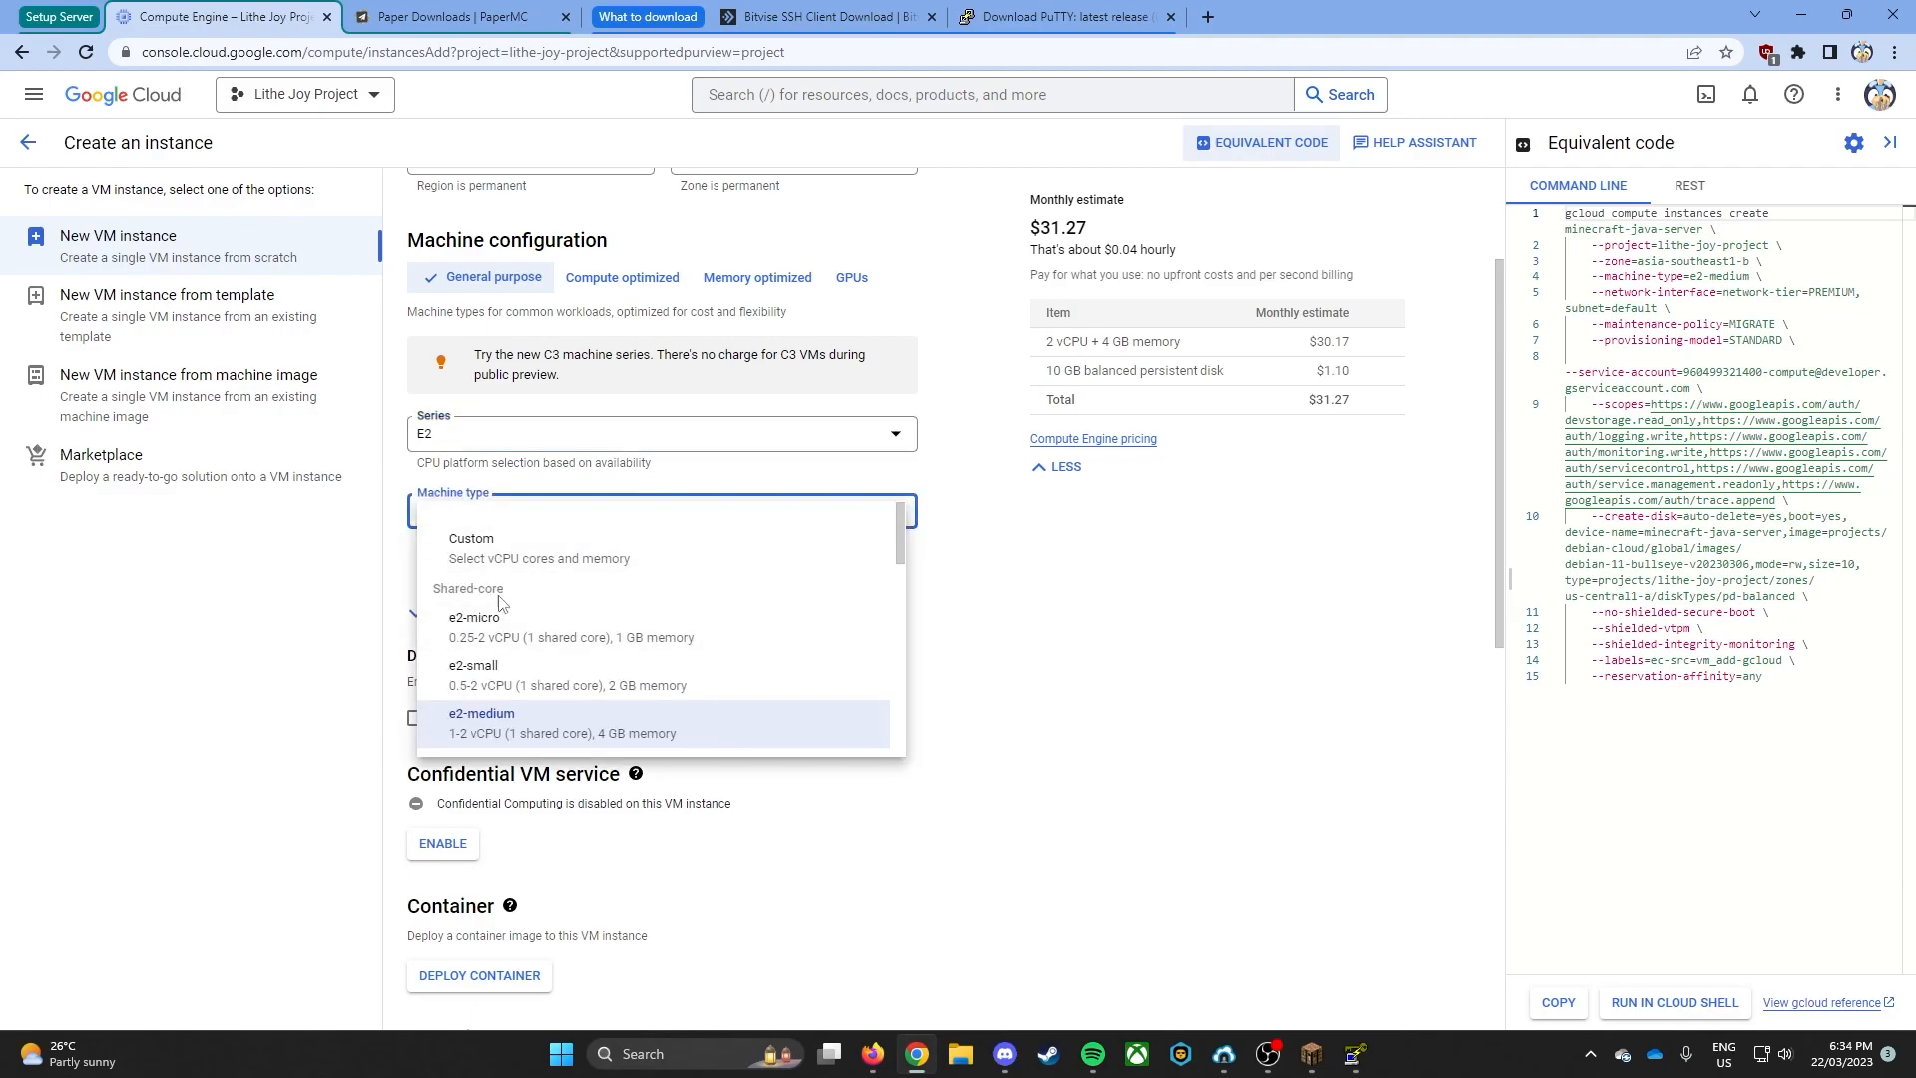
pyautogui.scroll(-6, 500, 596)
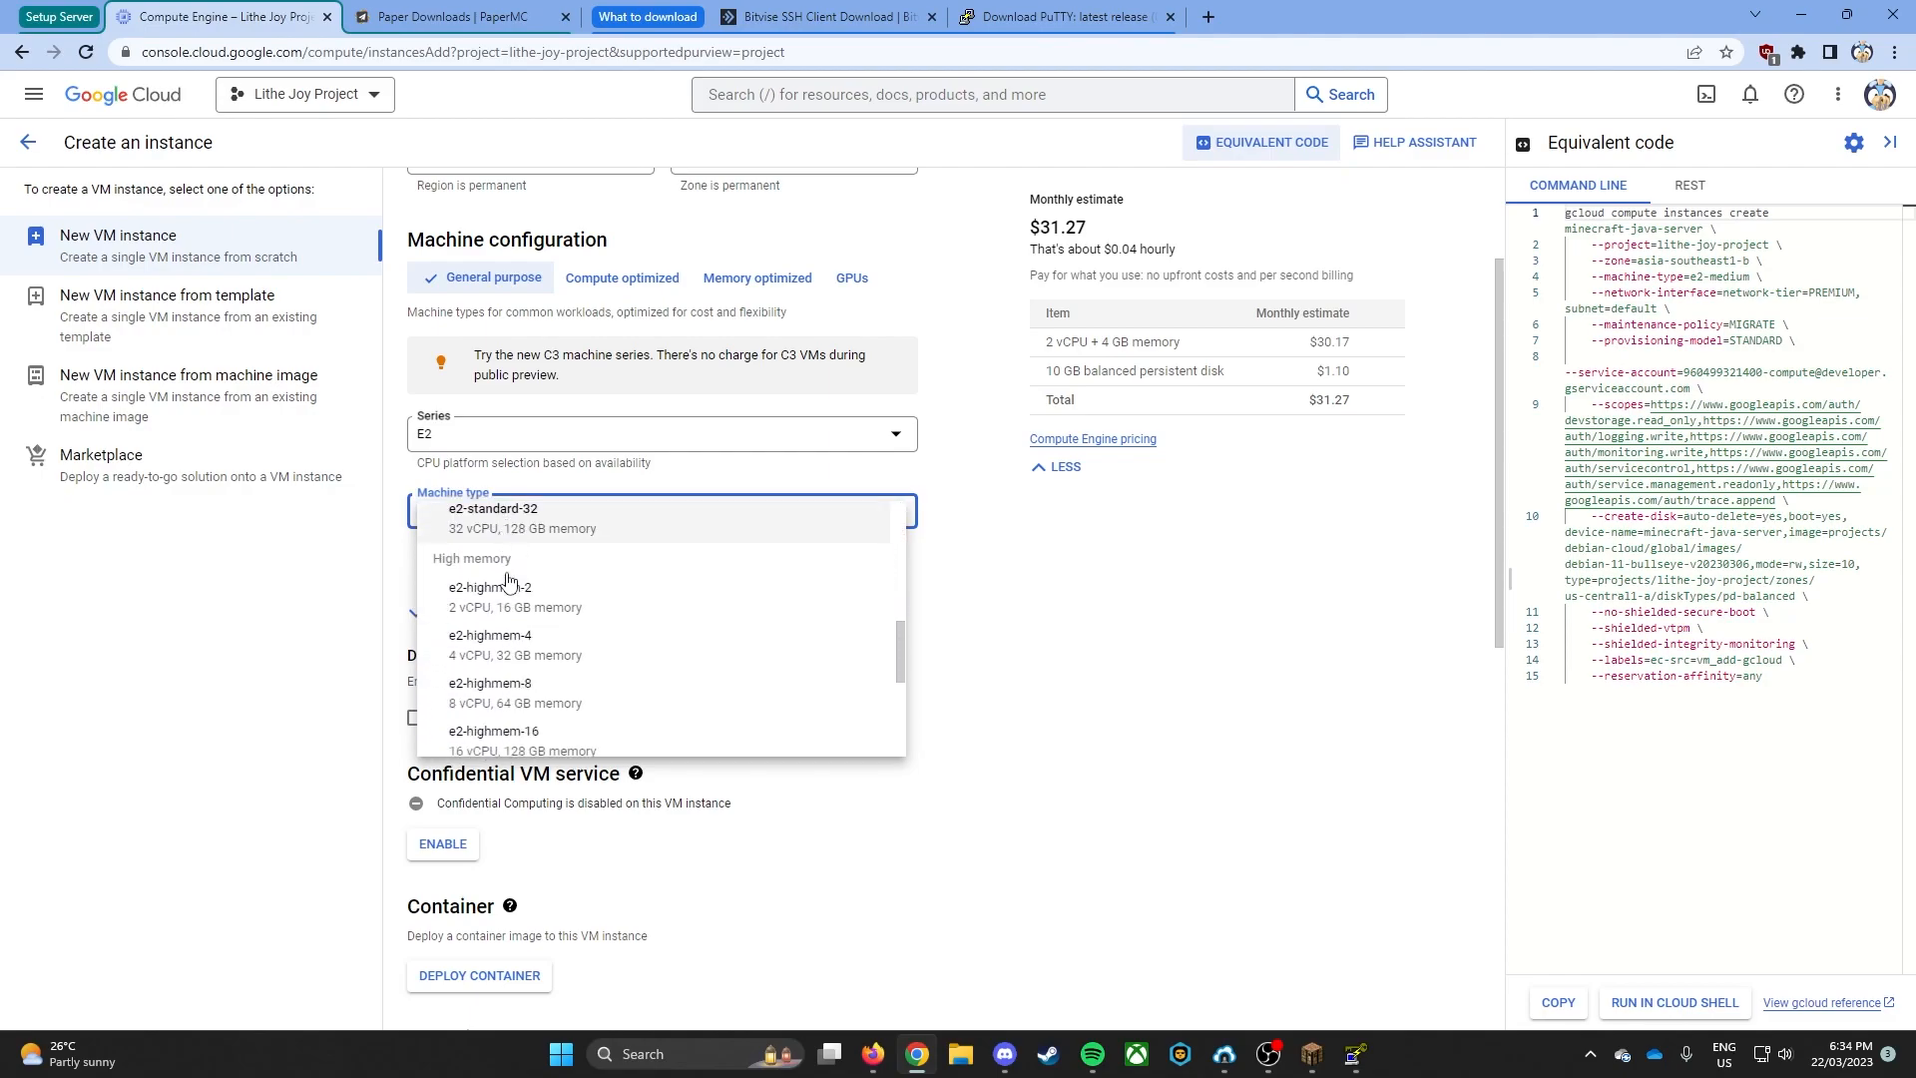
pyautogui.scroll(5, 658, 579)
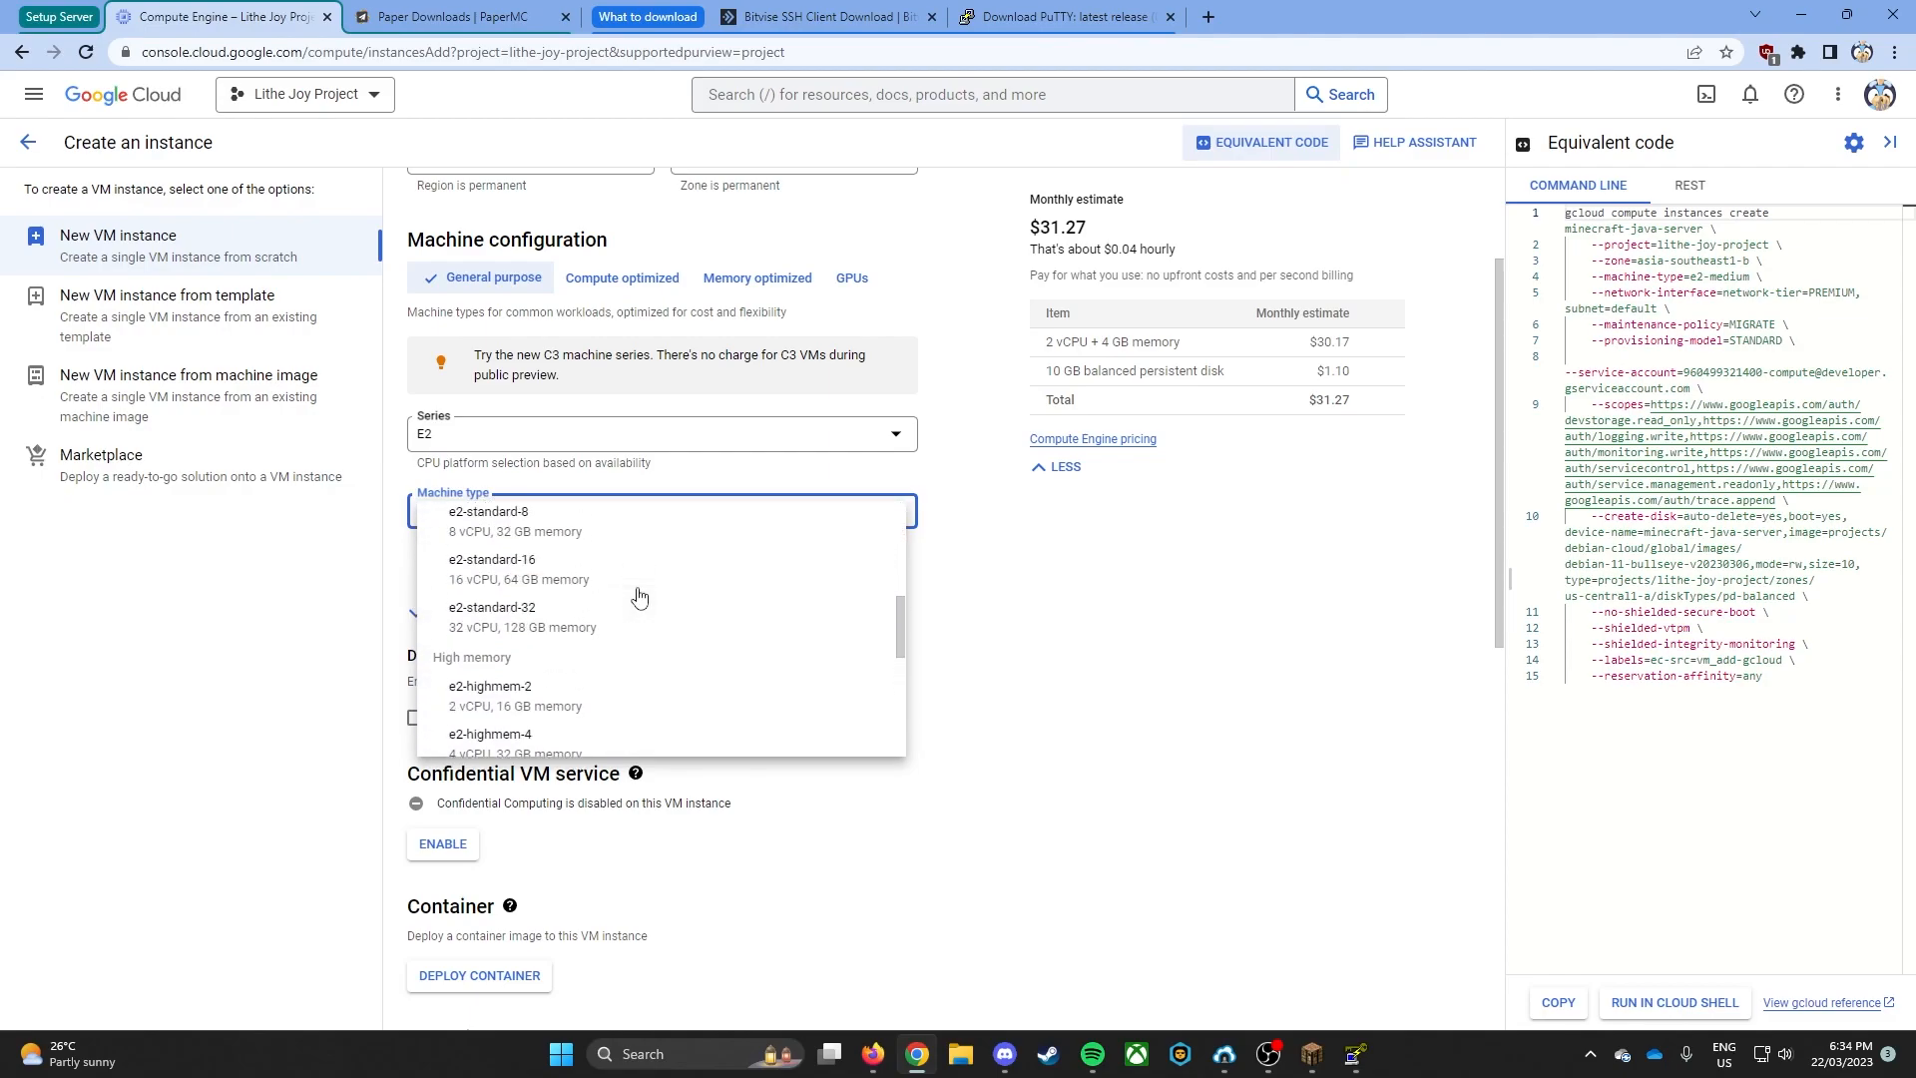
pyautogui.scroll(-8, 639, 612)
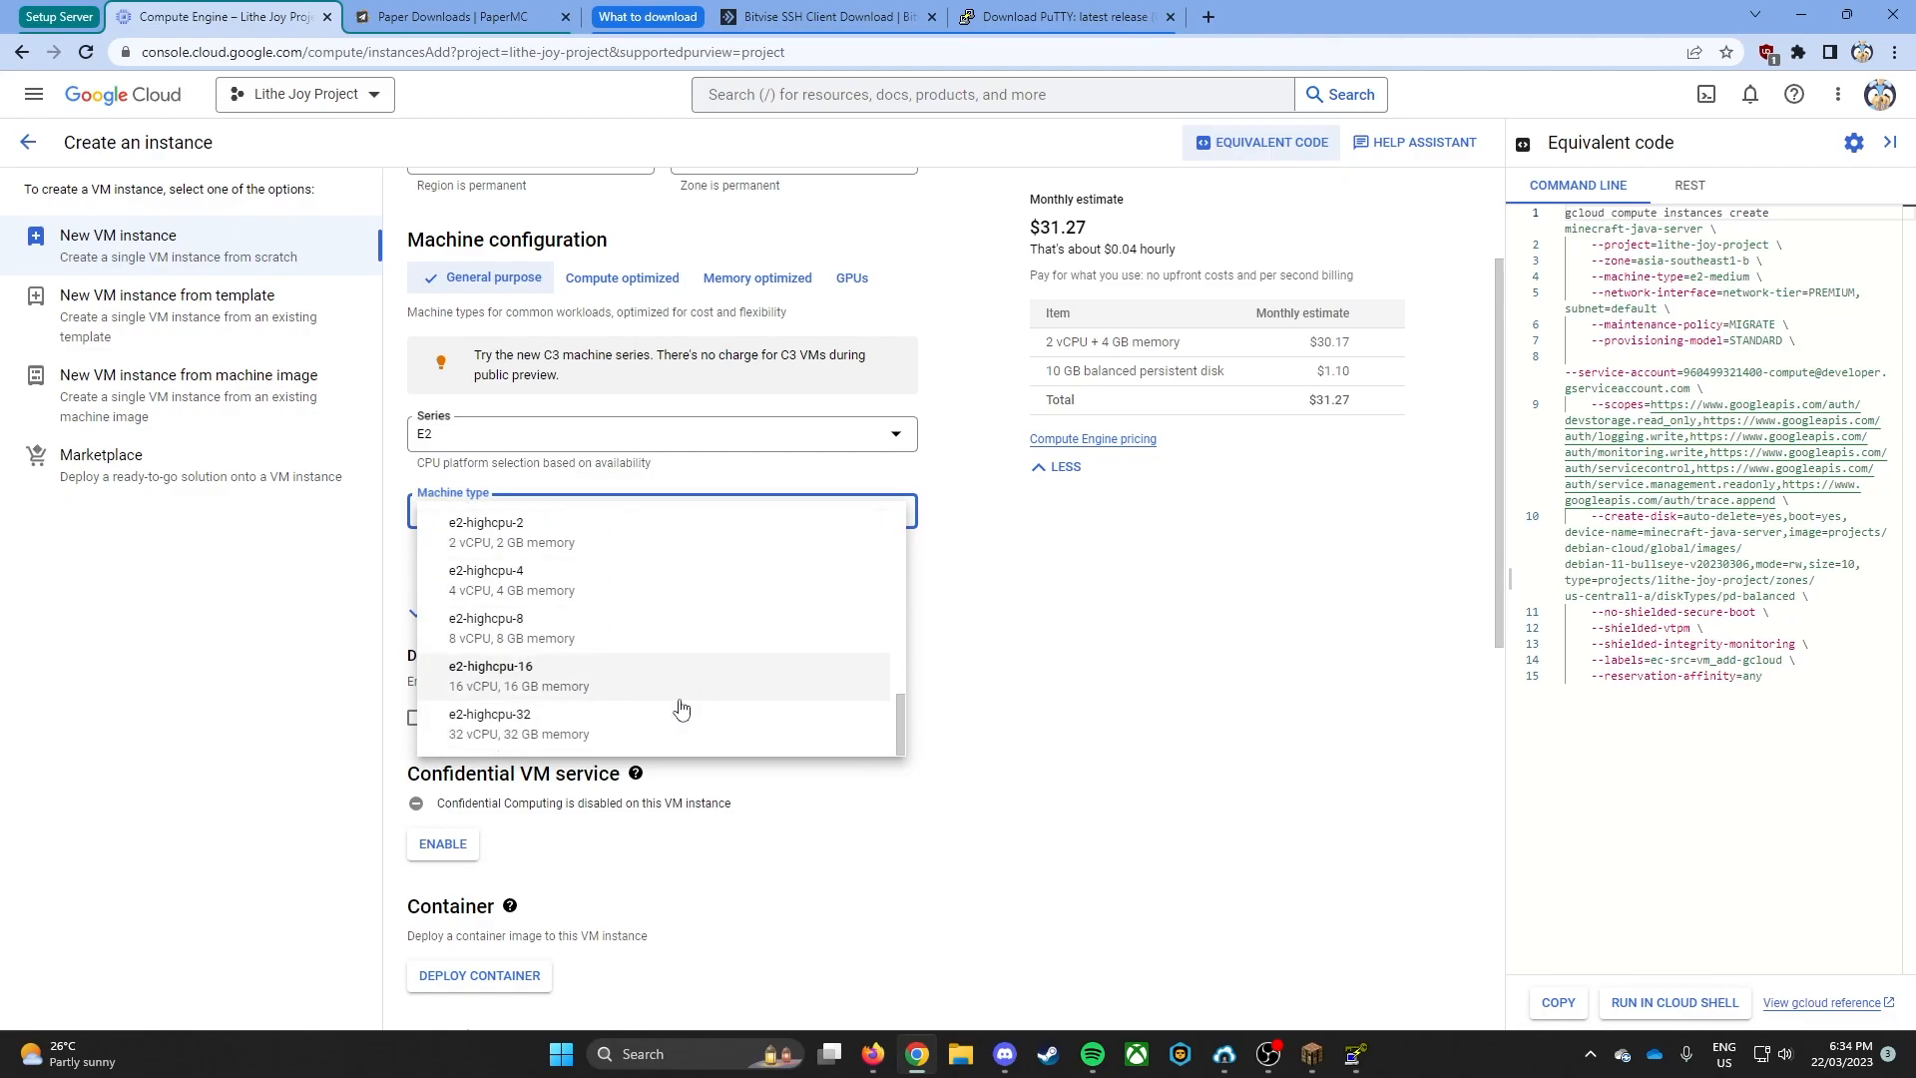
pyautogui.scroll(3, 685, 722)
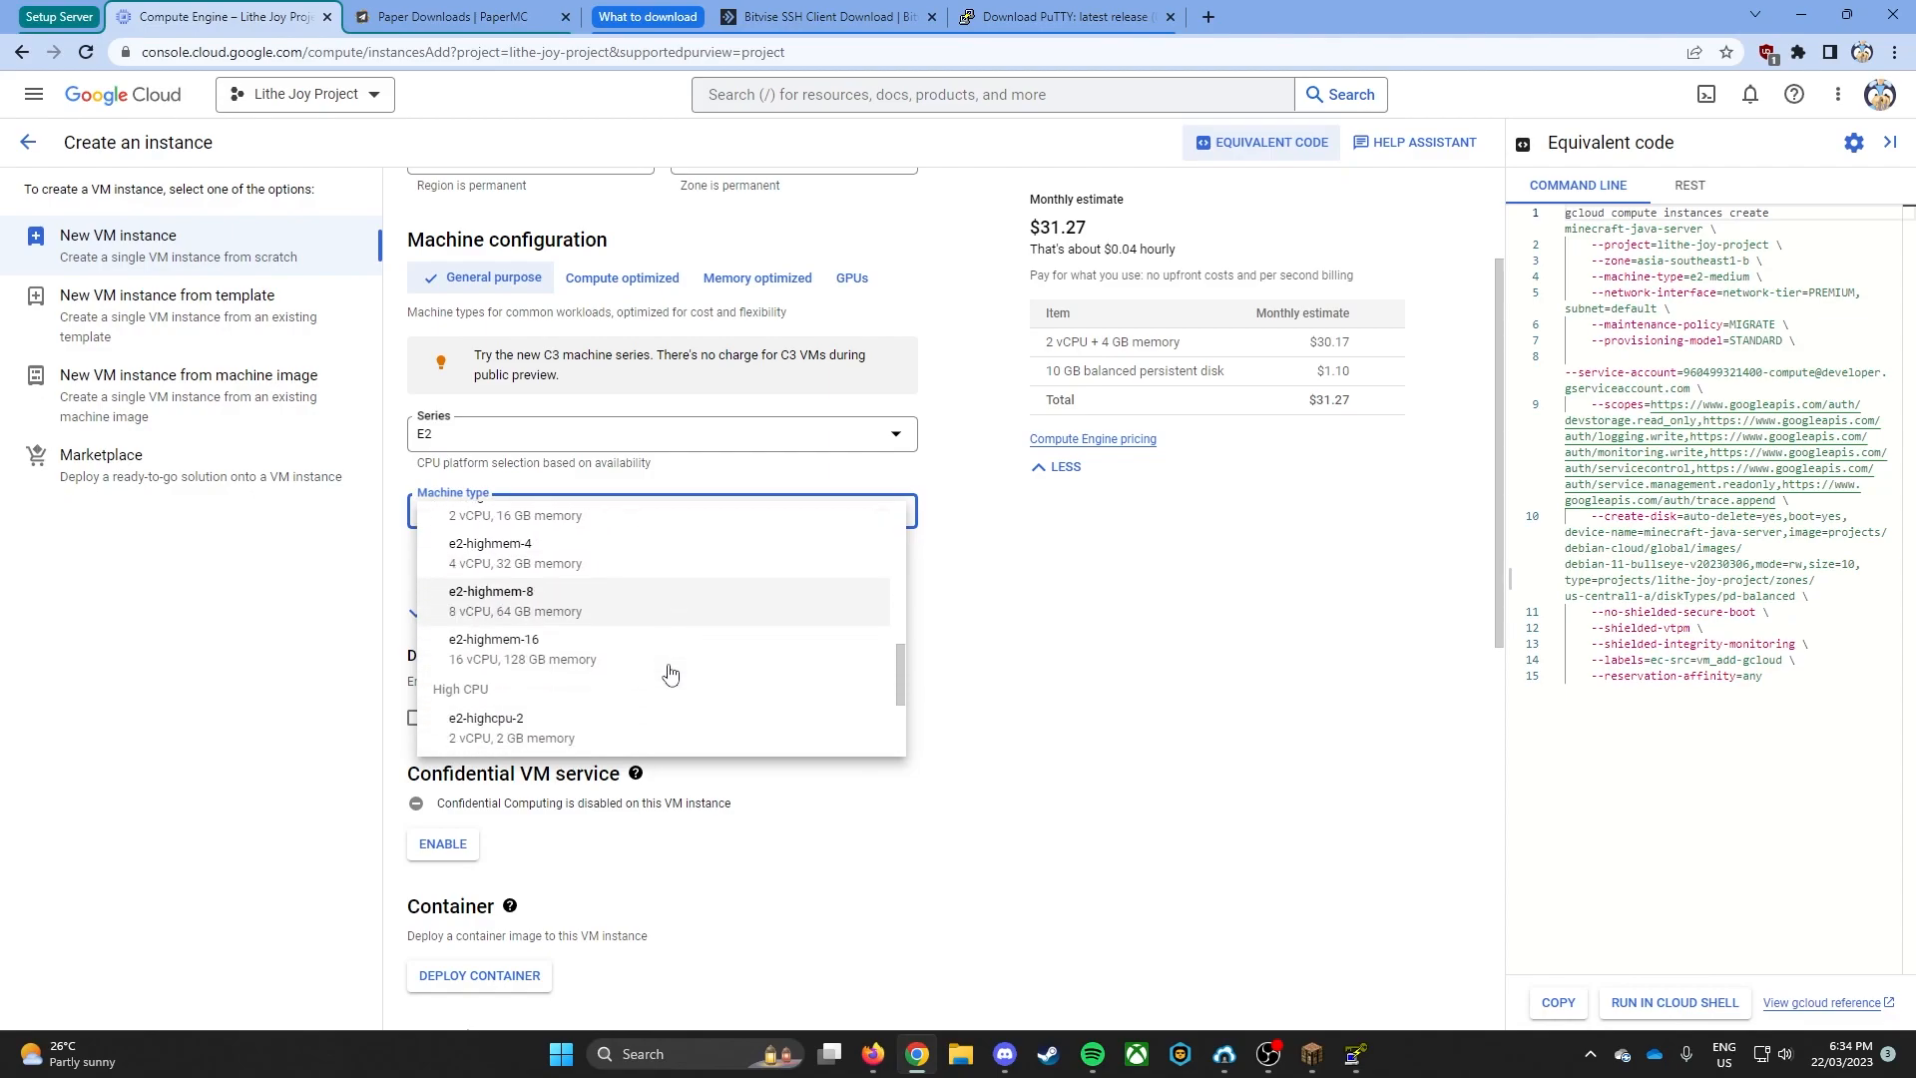
pyautogui.scroll(-2, 559, 609)
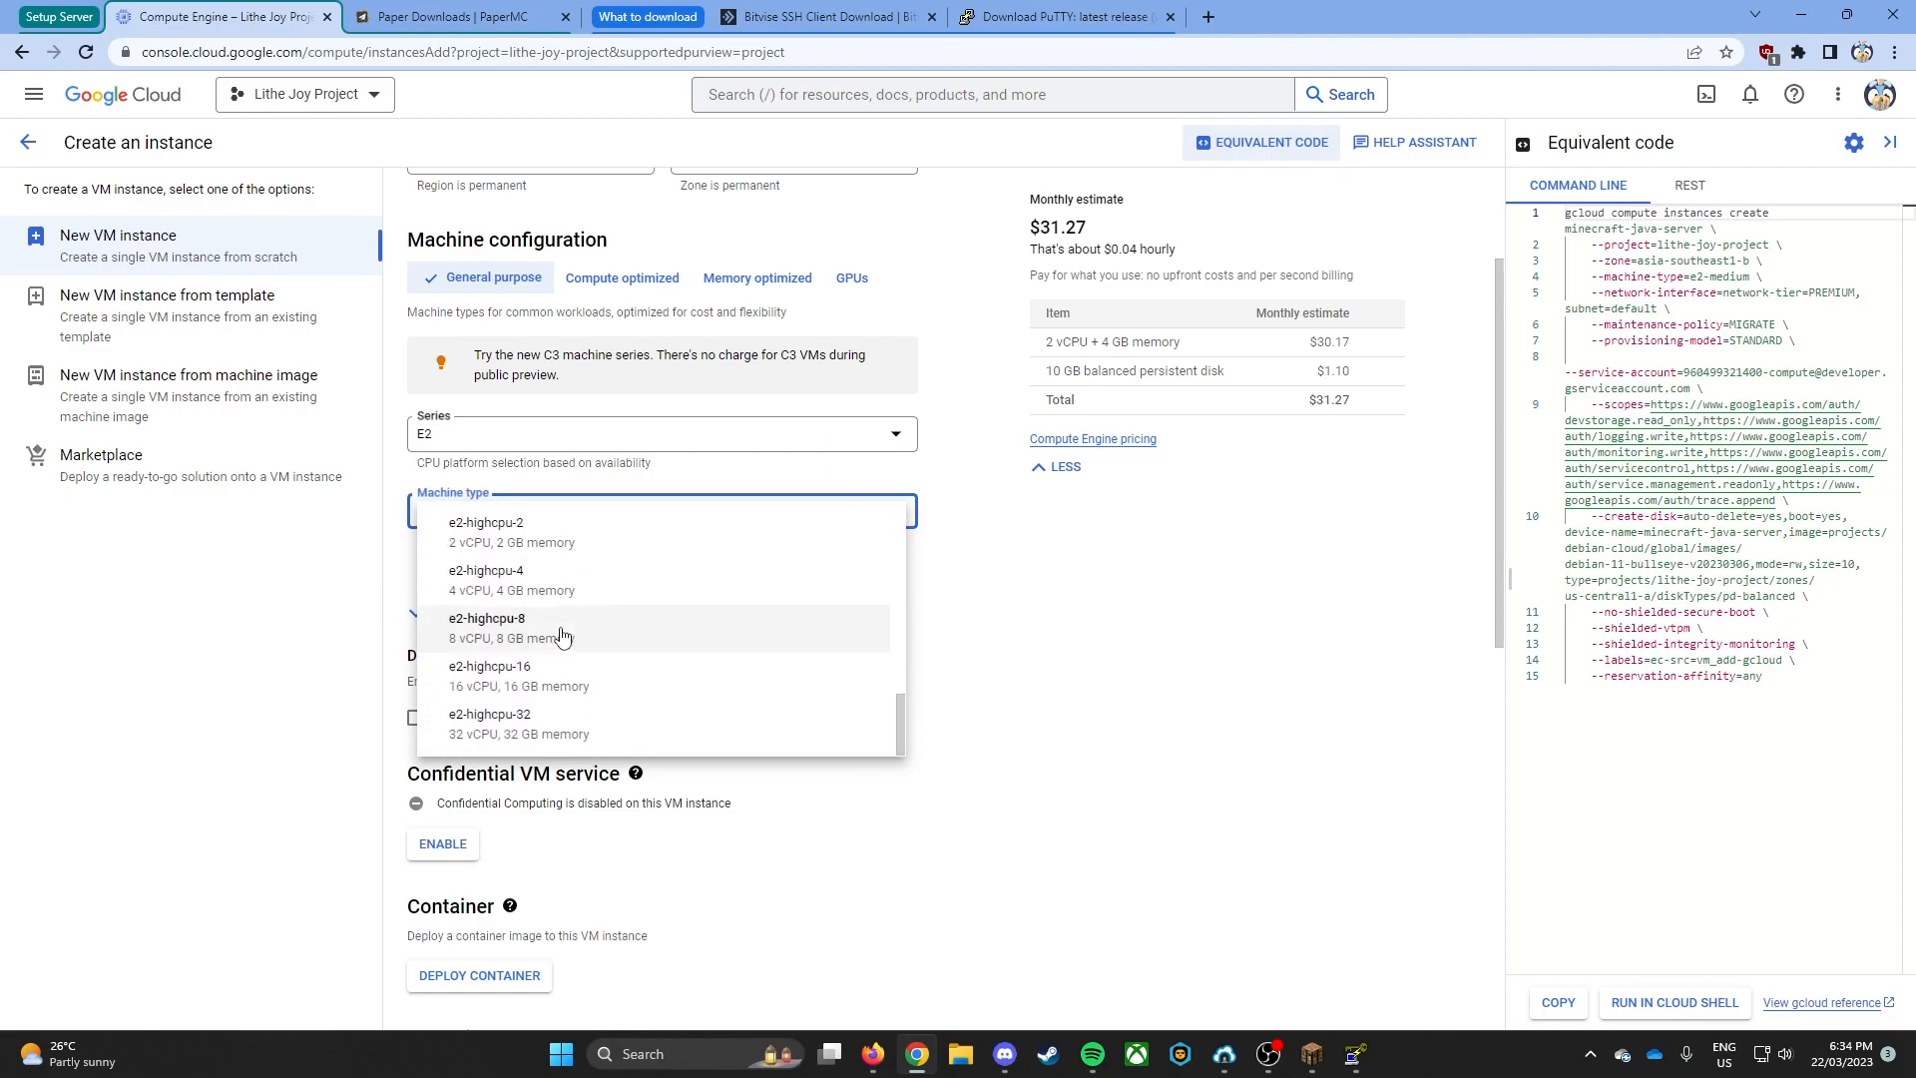
pyautogui.scroll(3, 658, 629)
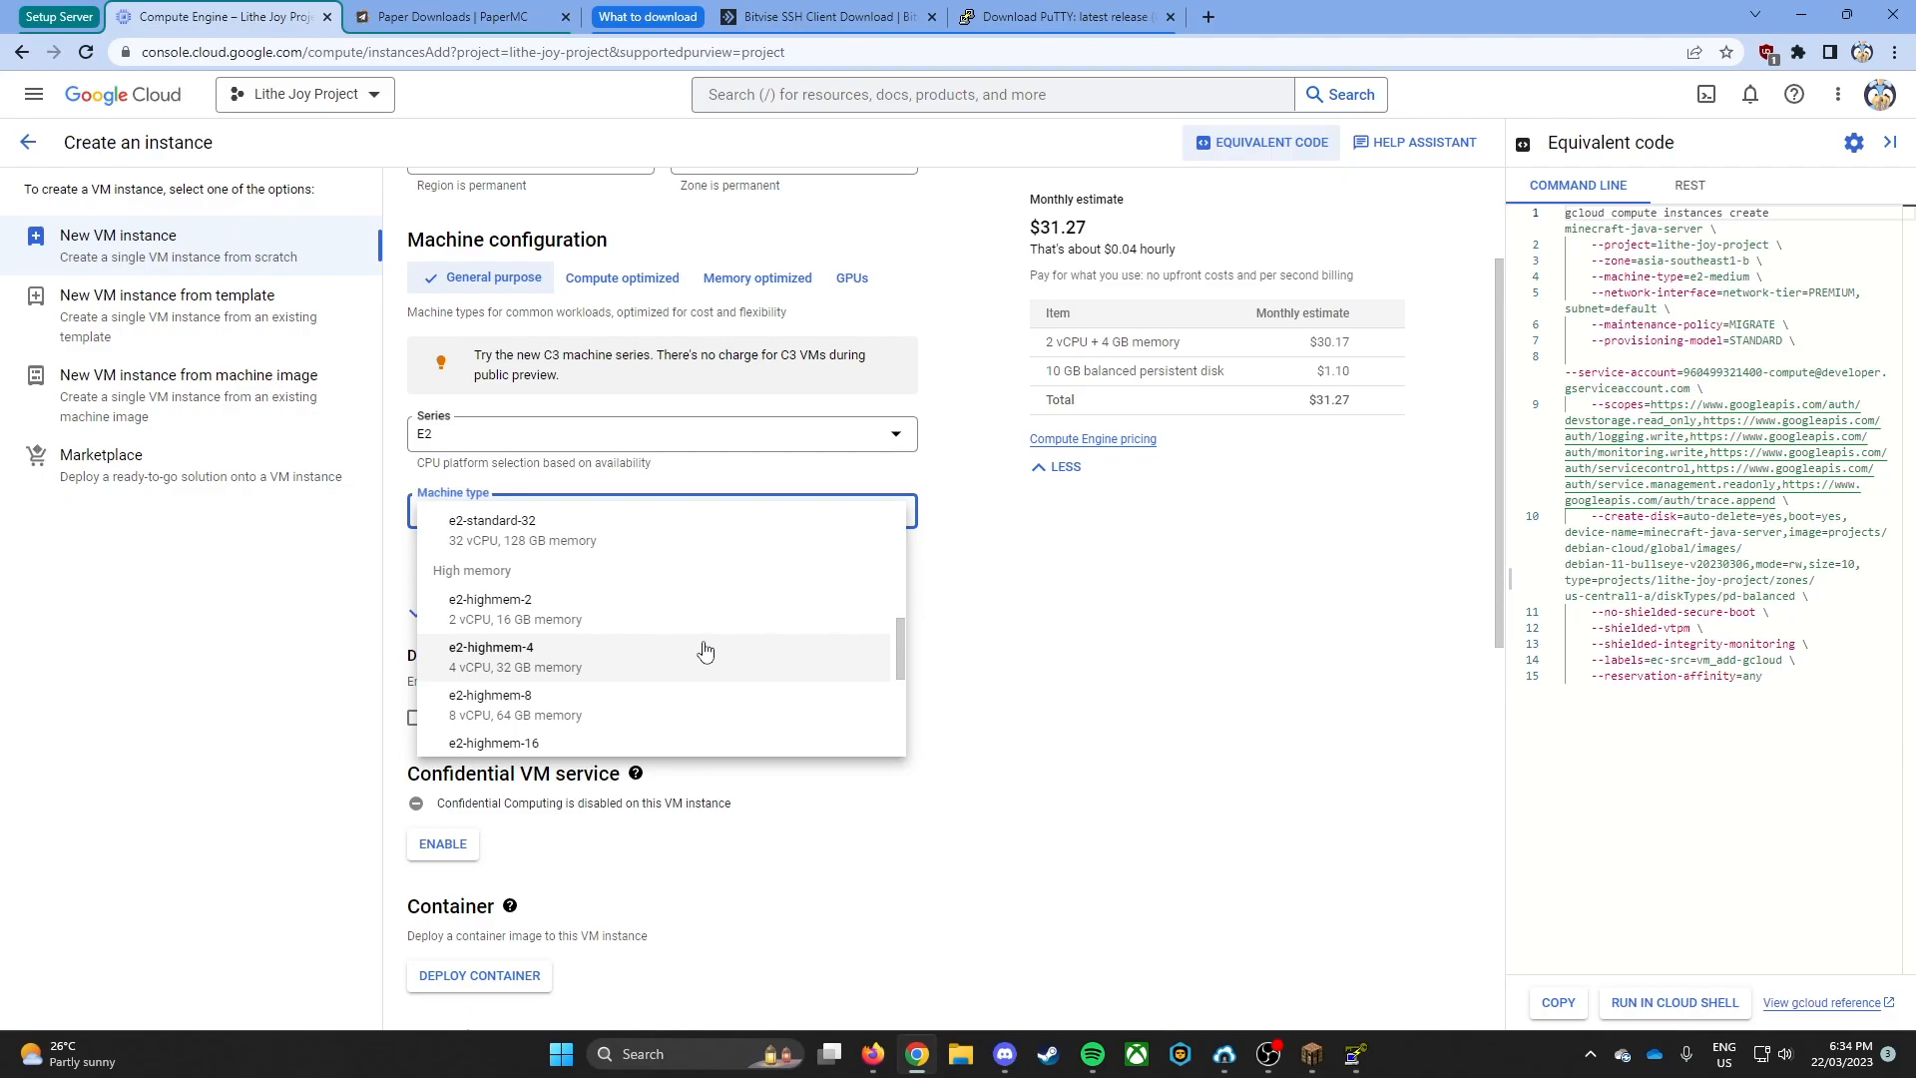
pyautogui.scroll(5, 704, 650)
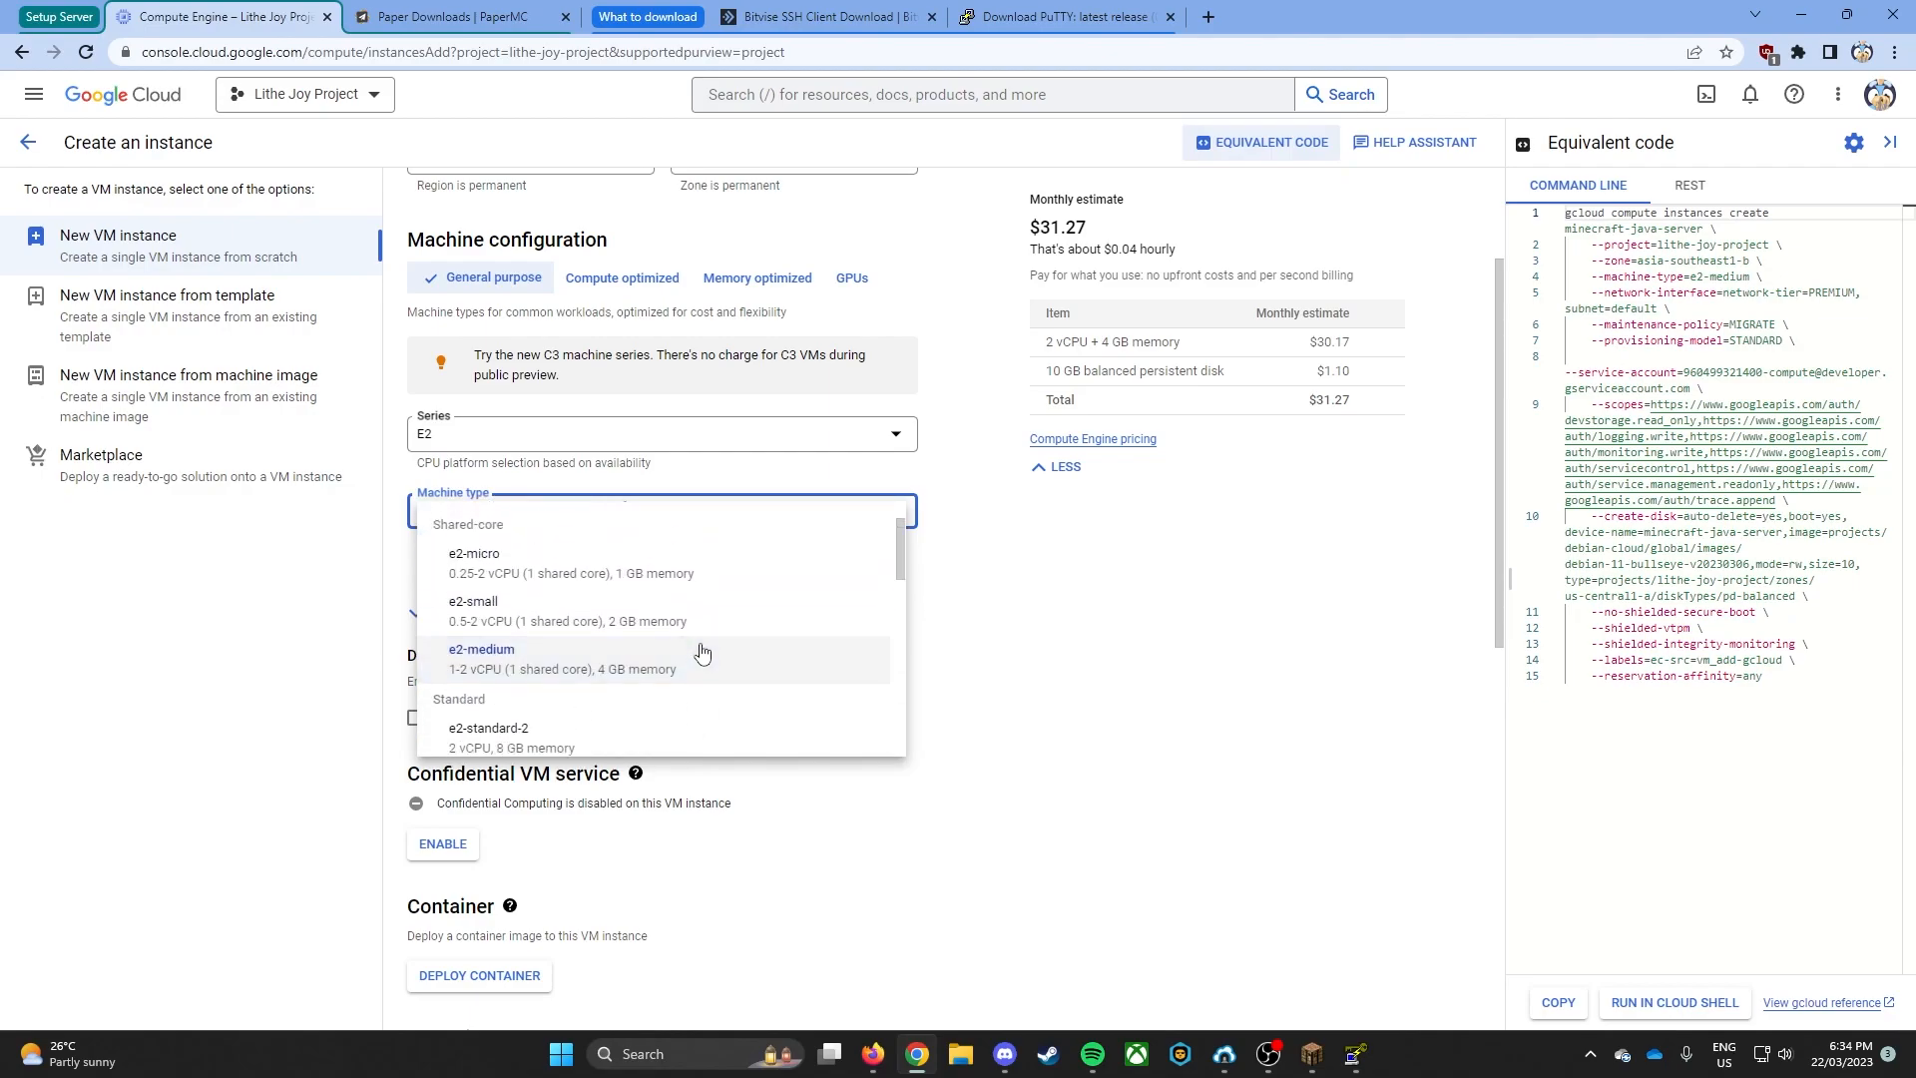
pyautogui.scroll(1, 631, 627)
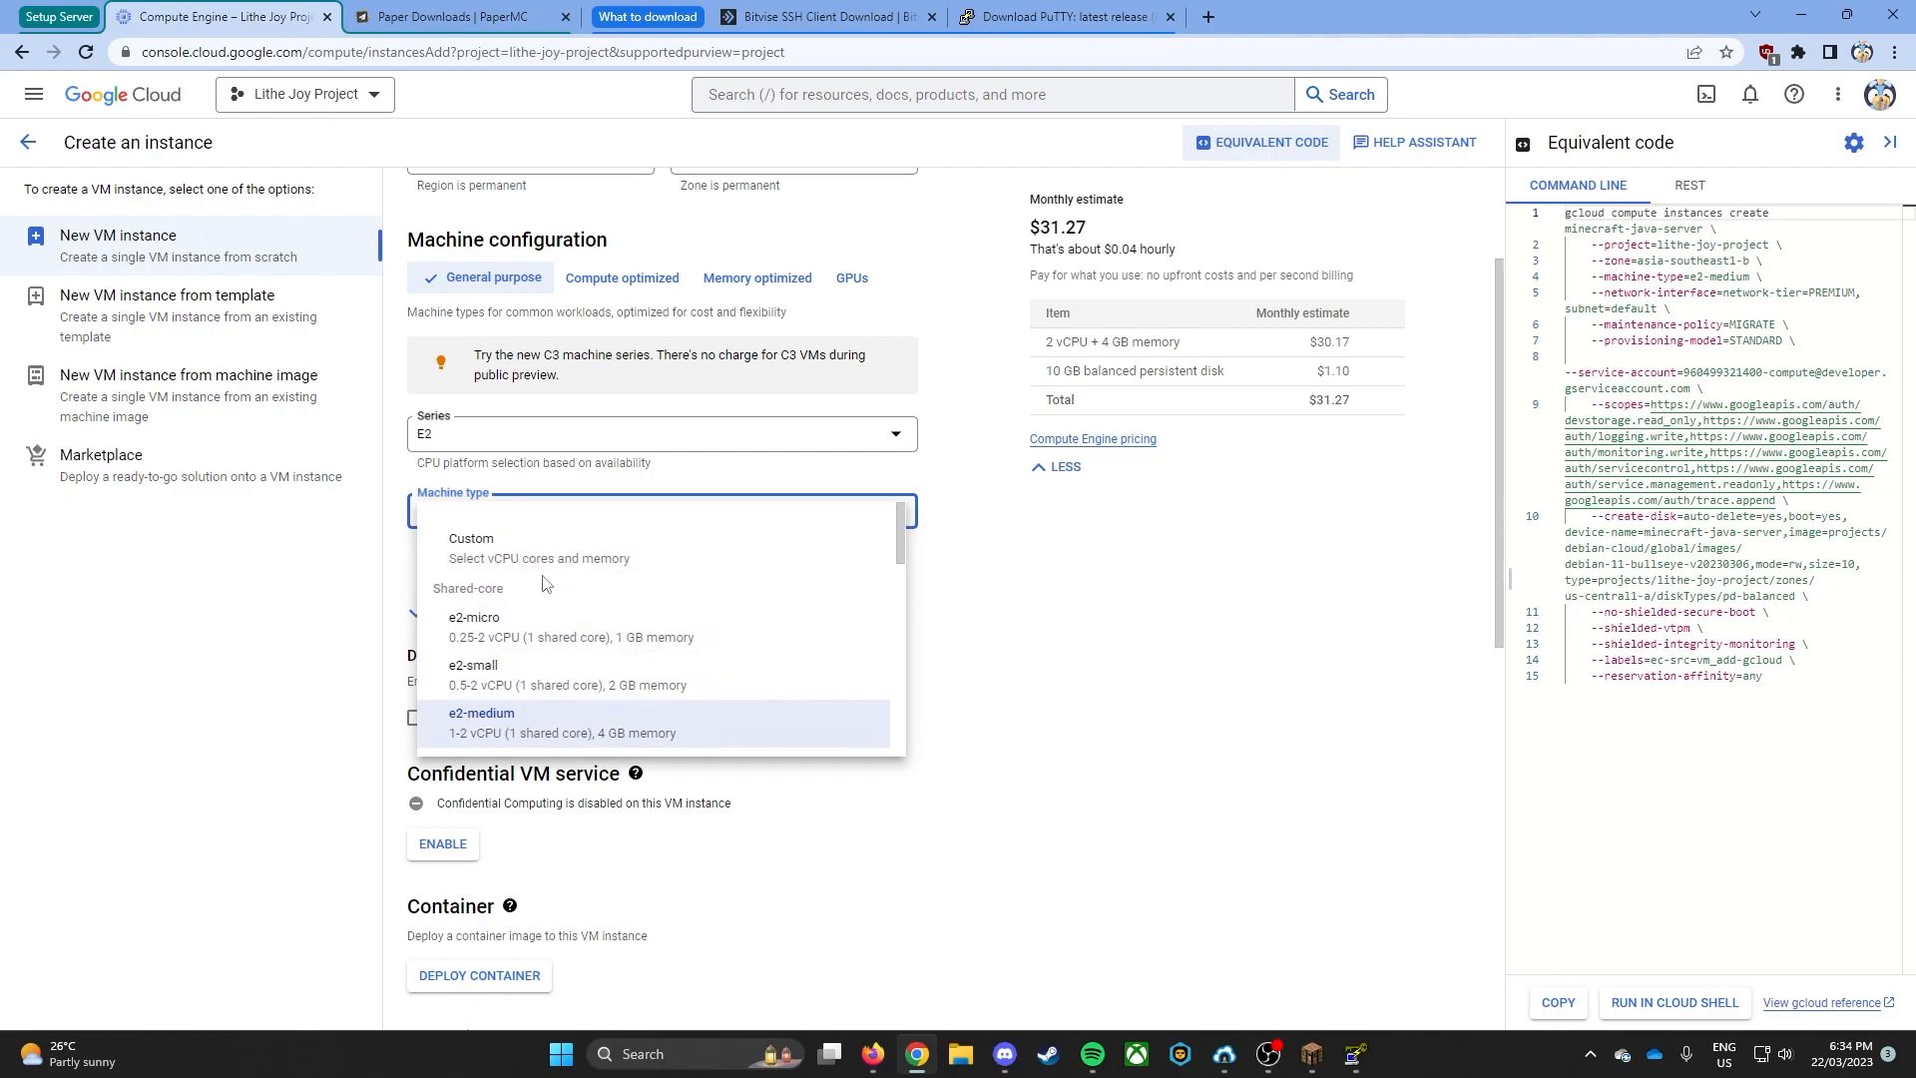
pyautogui.click(660, 685)
# - Open the boot disk settings of the new instance for editing
pyautogui.scroll(-1, 599, 648)
pyautogui.scroll(-1, 556, 634)
pyautogui.scroll(1, 579, 634)
pyautogui.scroll(-2, 618, 636)
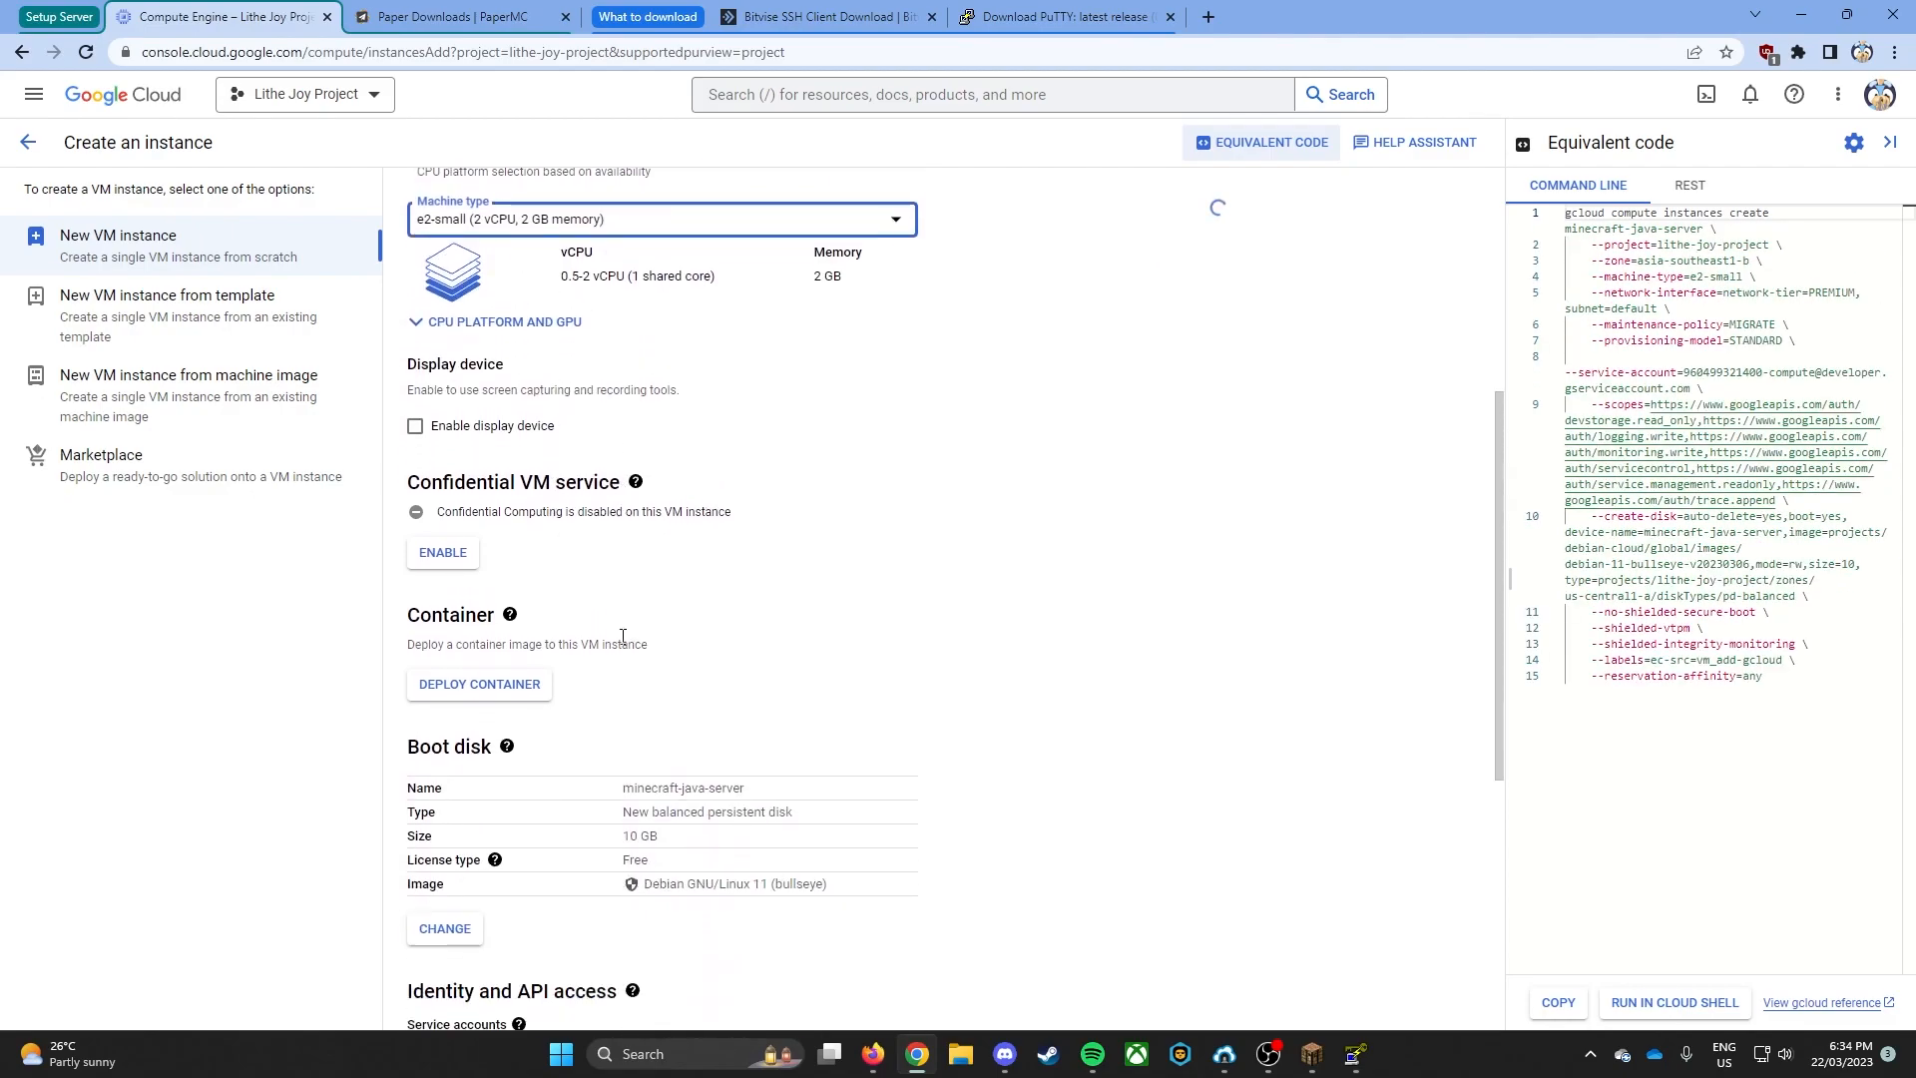
pyautogui.scroll(-3, 622, 637)
pyautogui.click(445, 620)
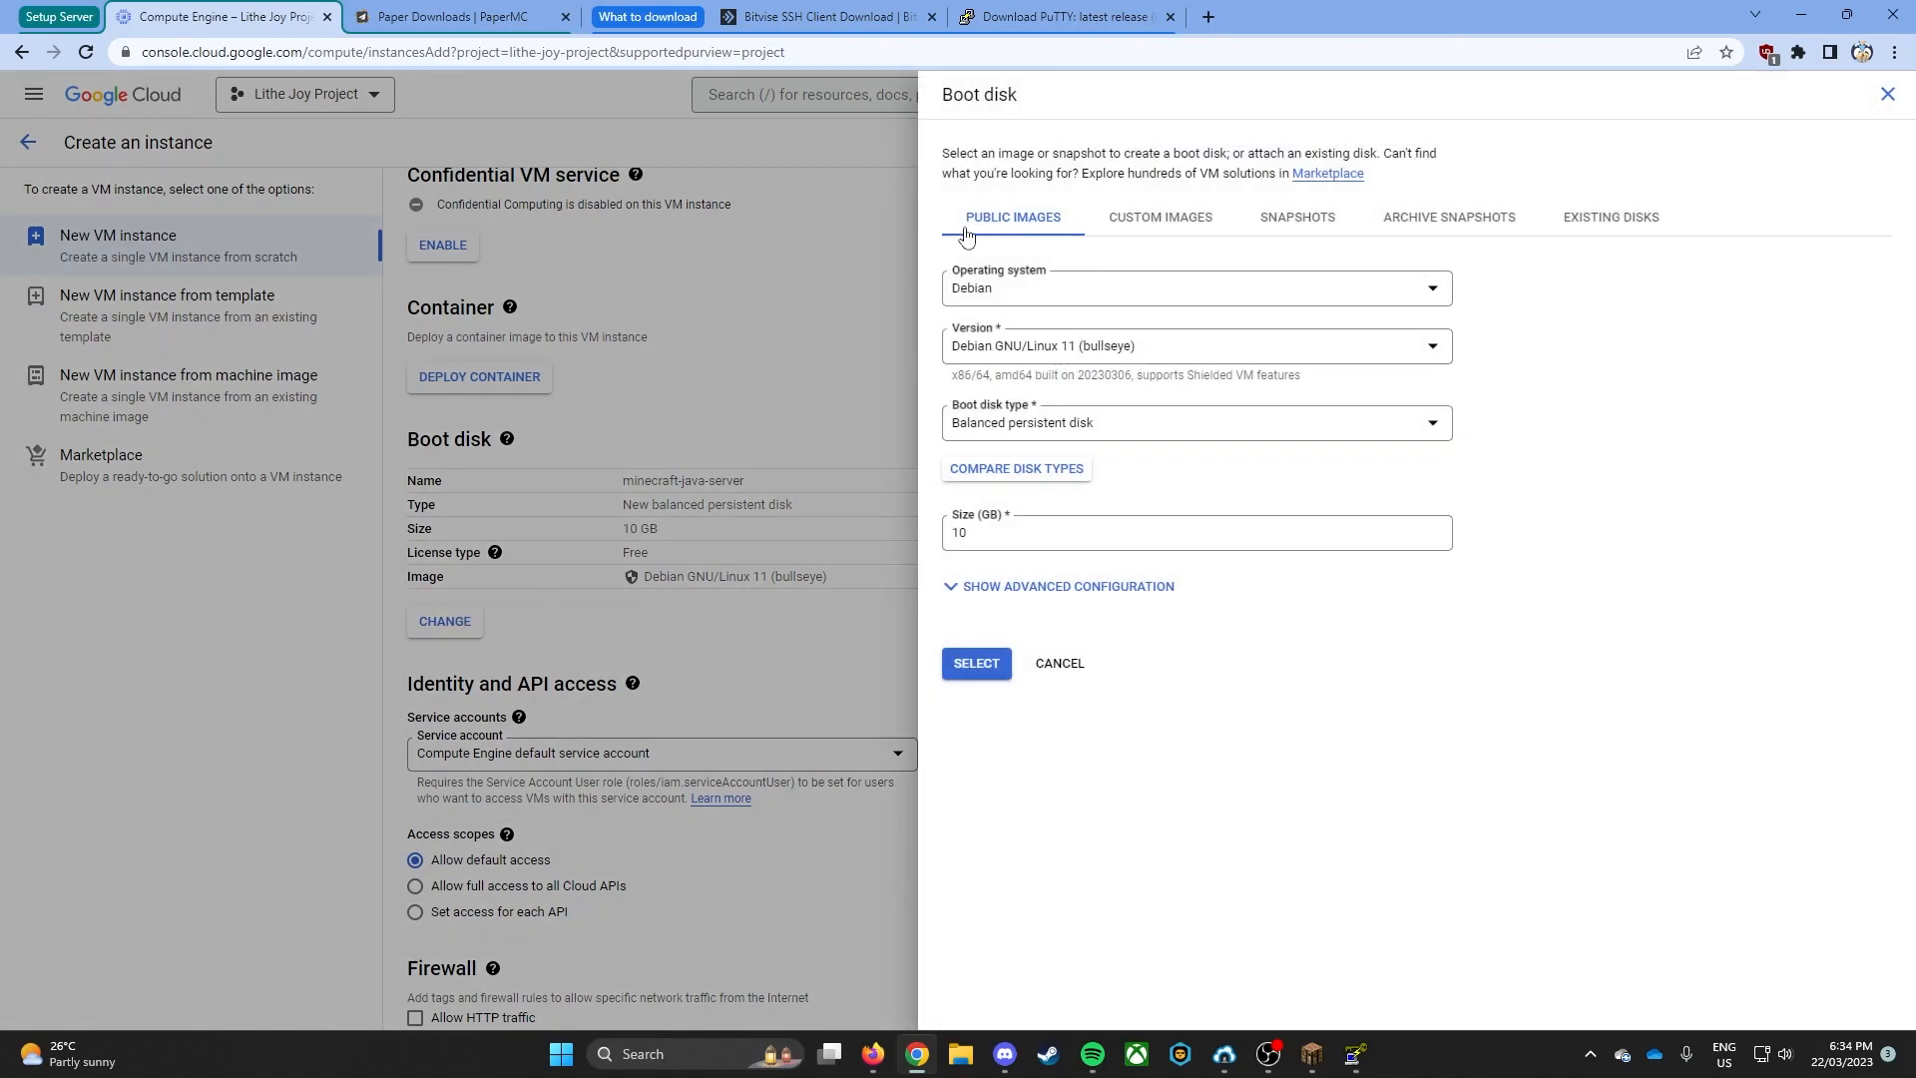
# - Look through the operating systems offered for the boot disk and the available Debian versions
pyautogui.click(1026, 294)
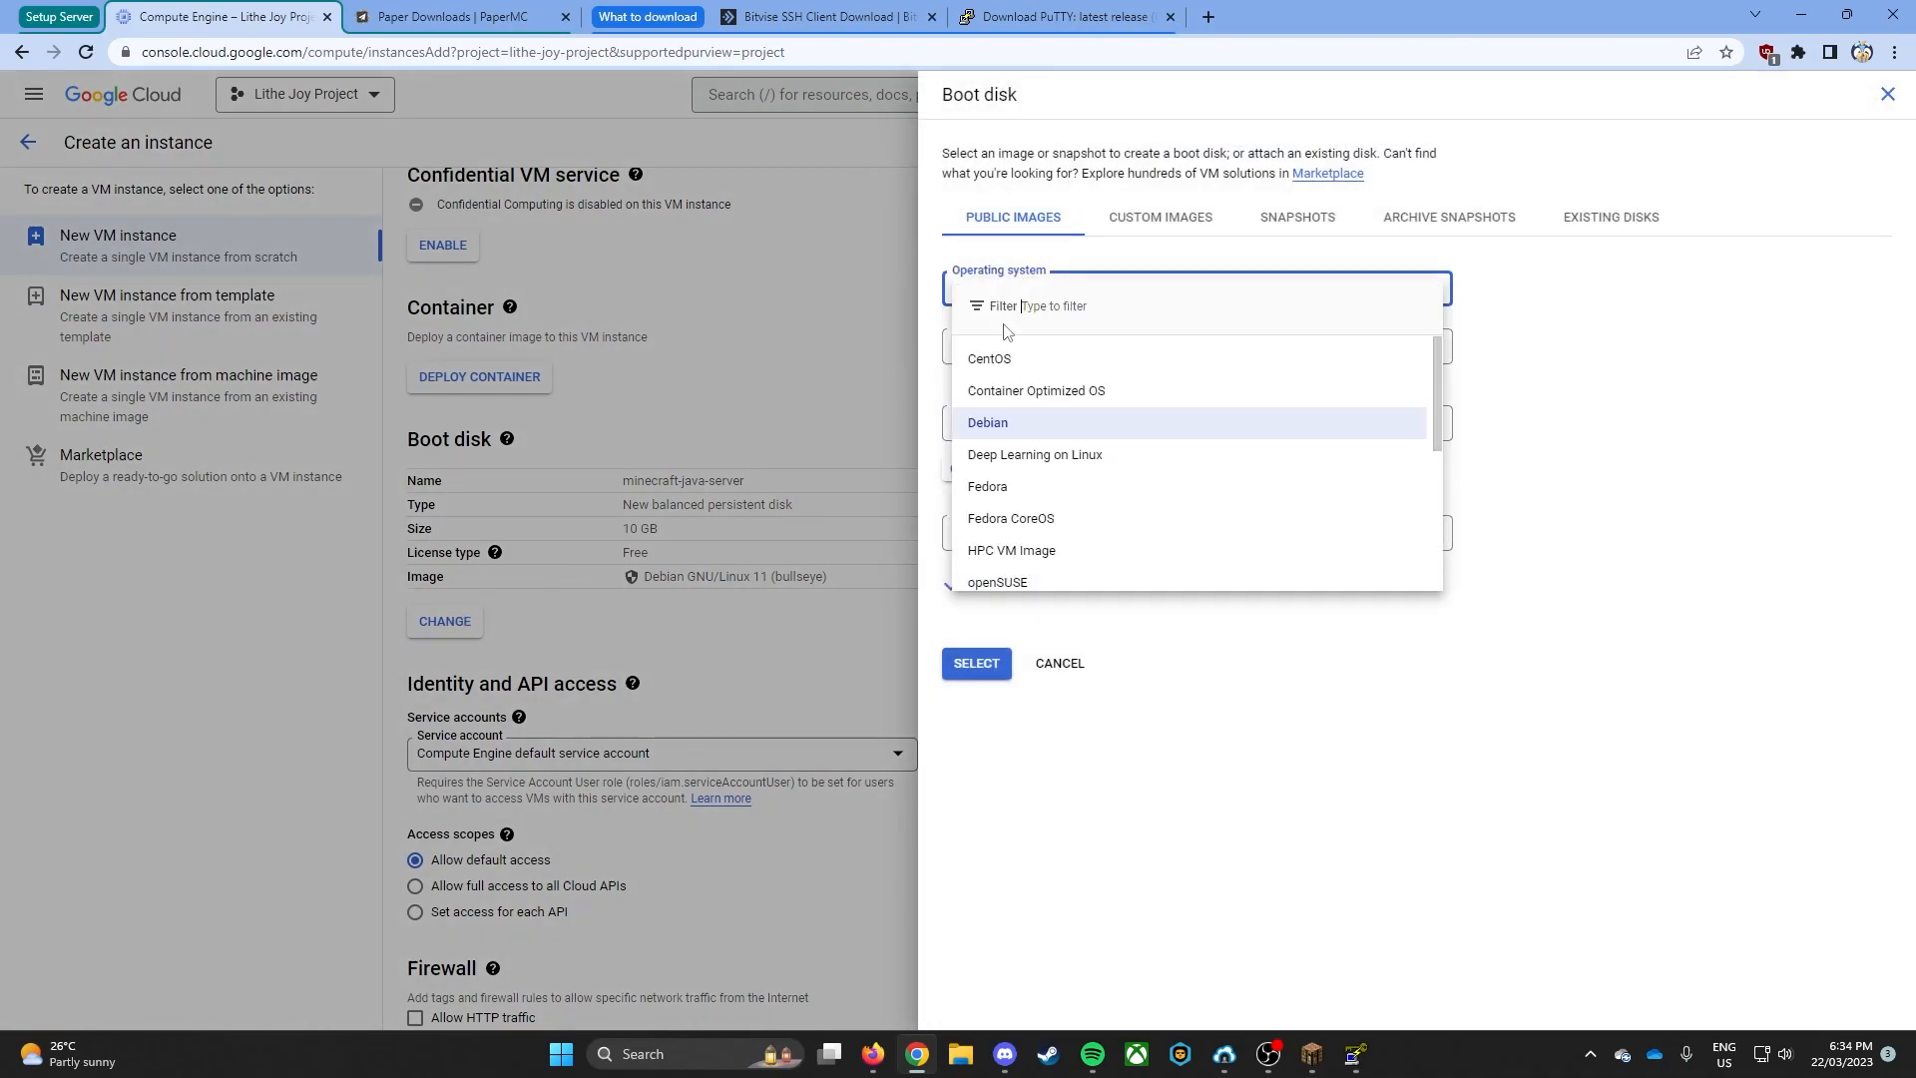
pyautogui.scroll(-4, 1024, 424)
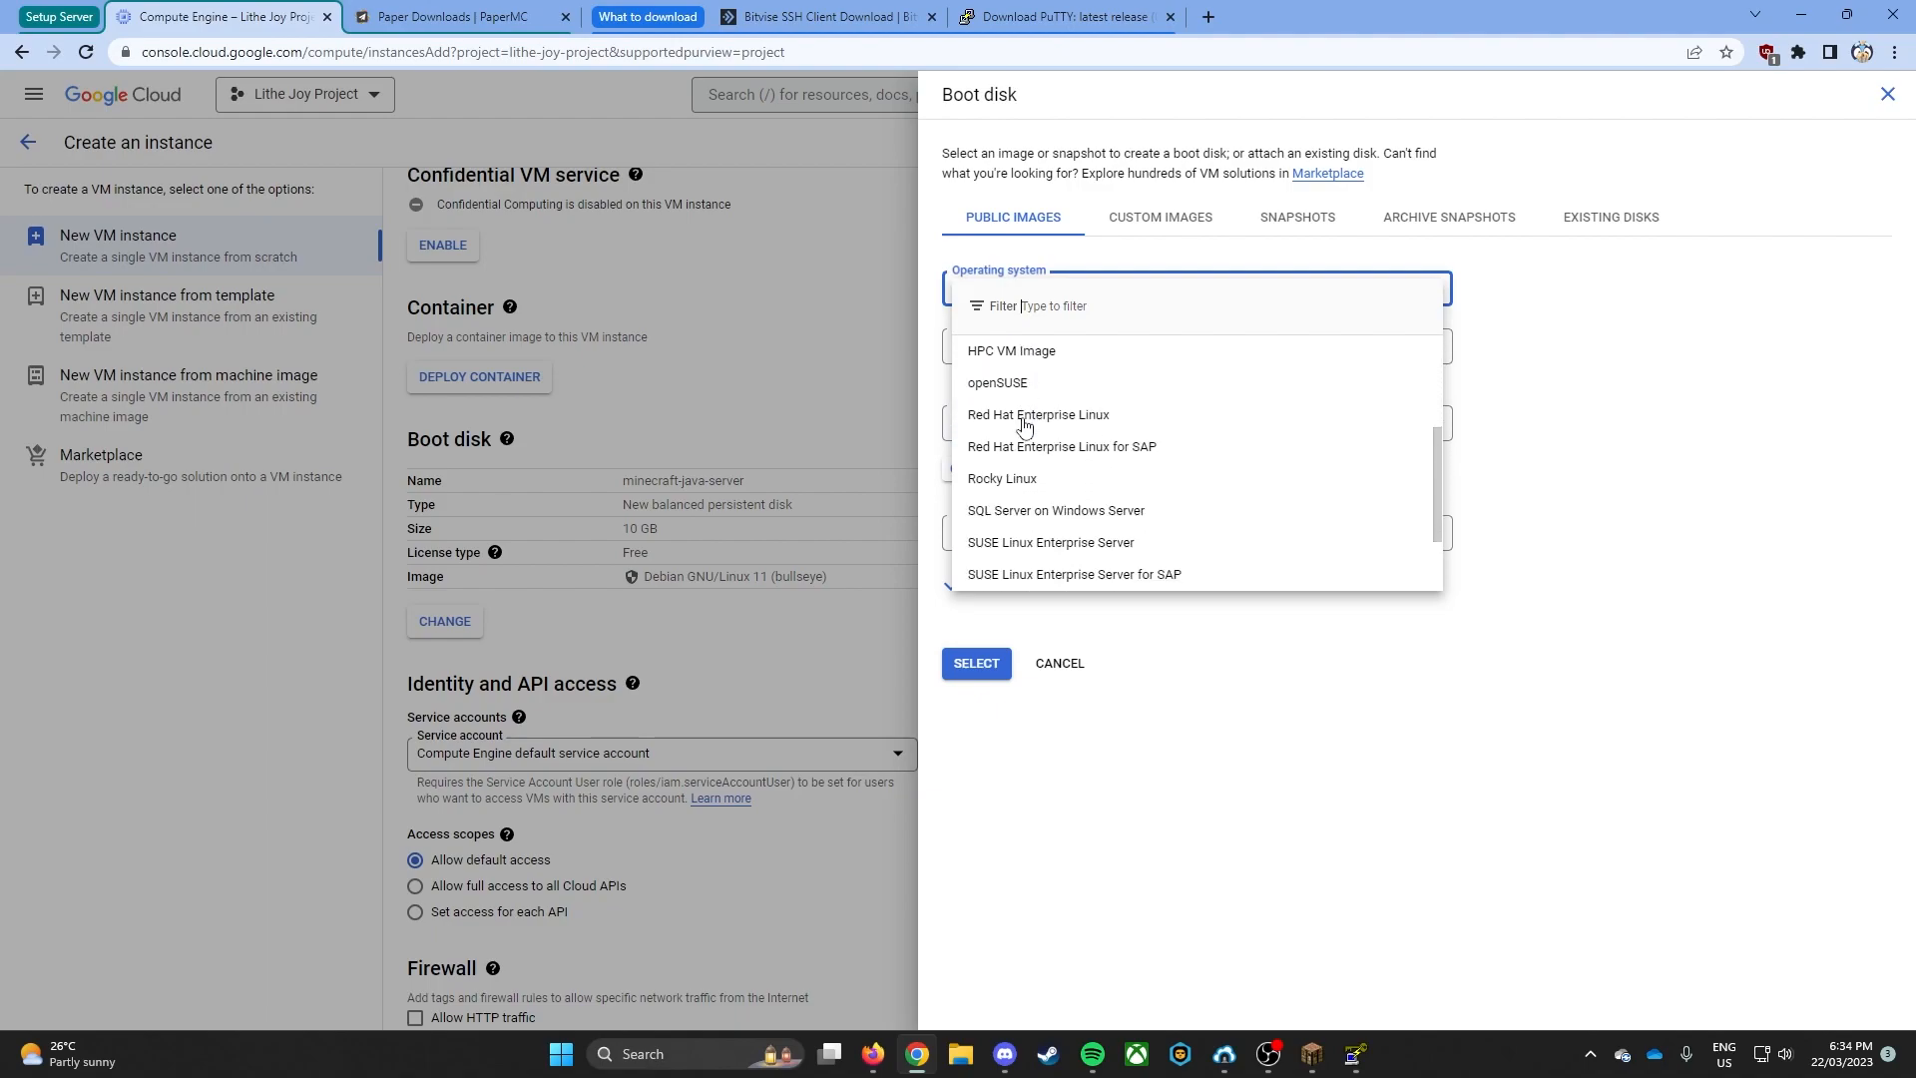
pyautogui.scroll(4, 1047, 419)
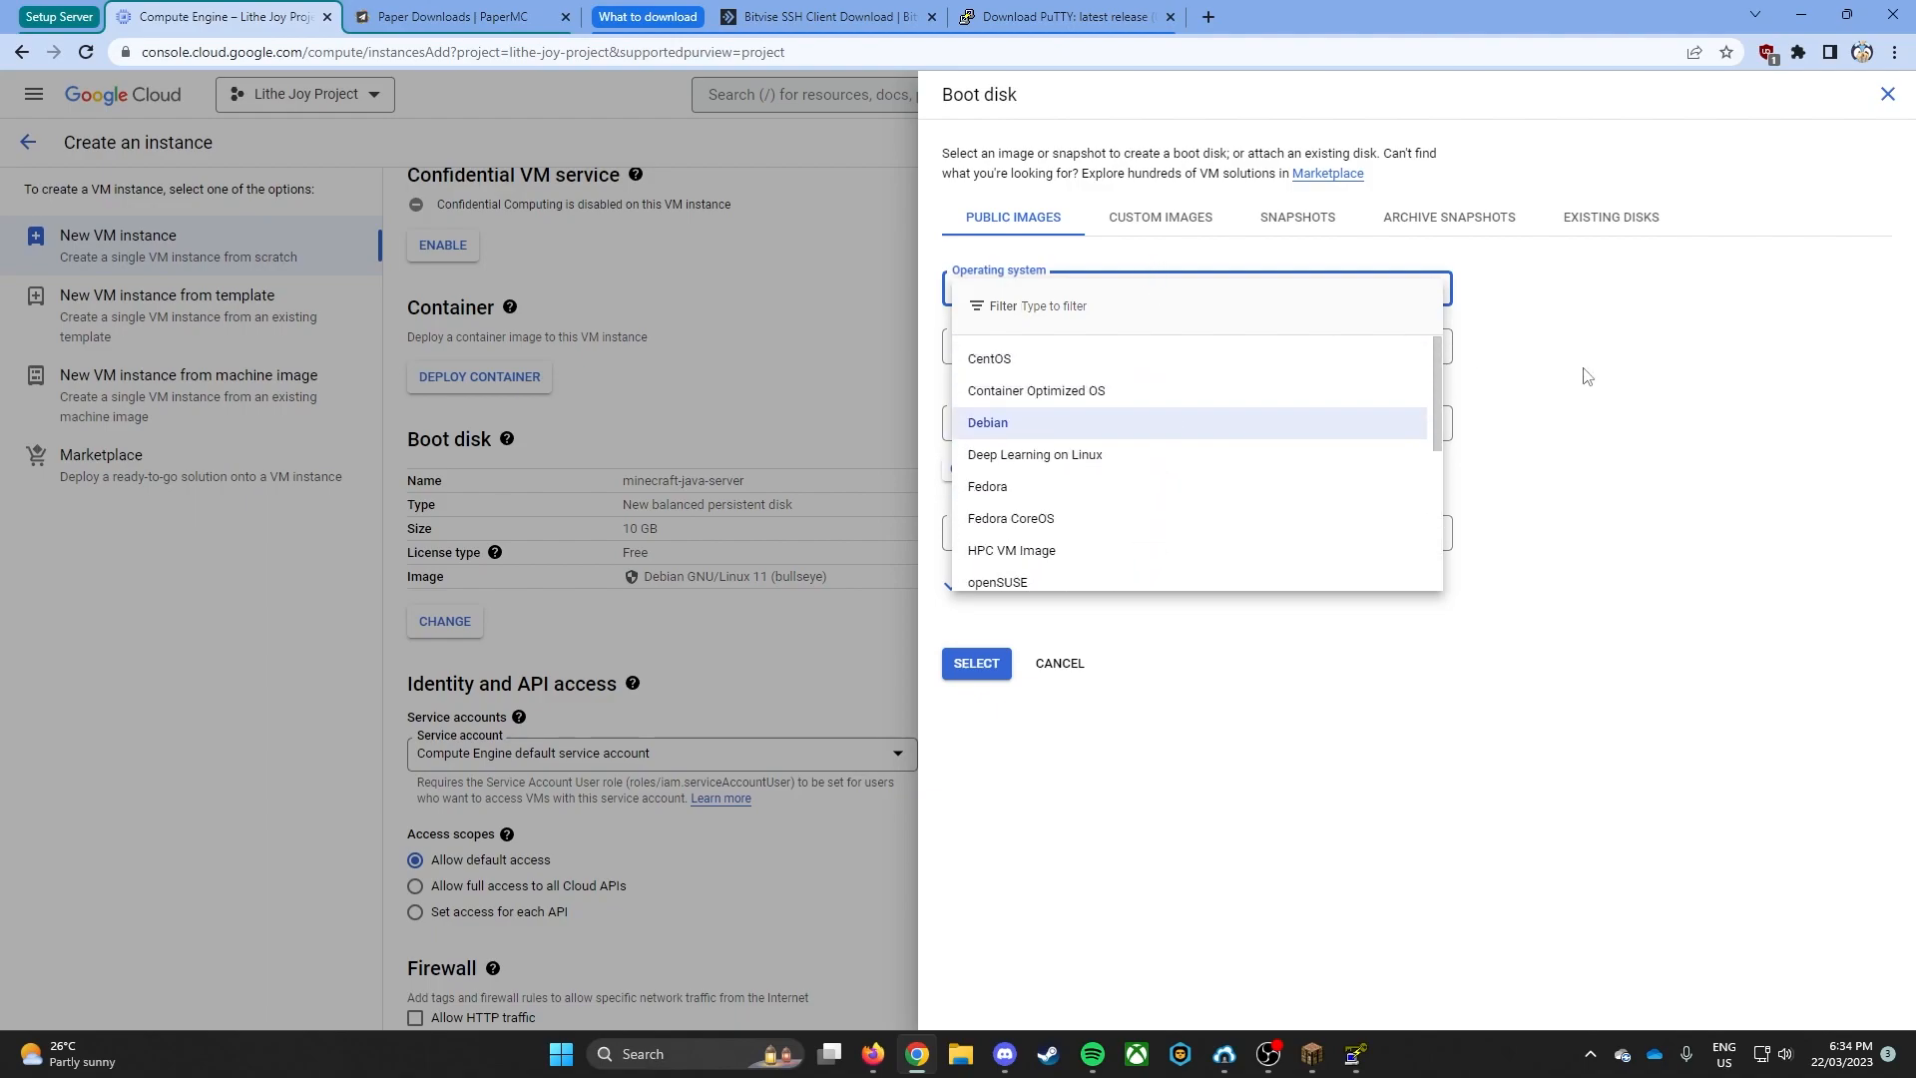
pyautogui.click(1048, 419)
pyautogui.click(1047, 347)
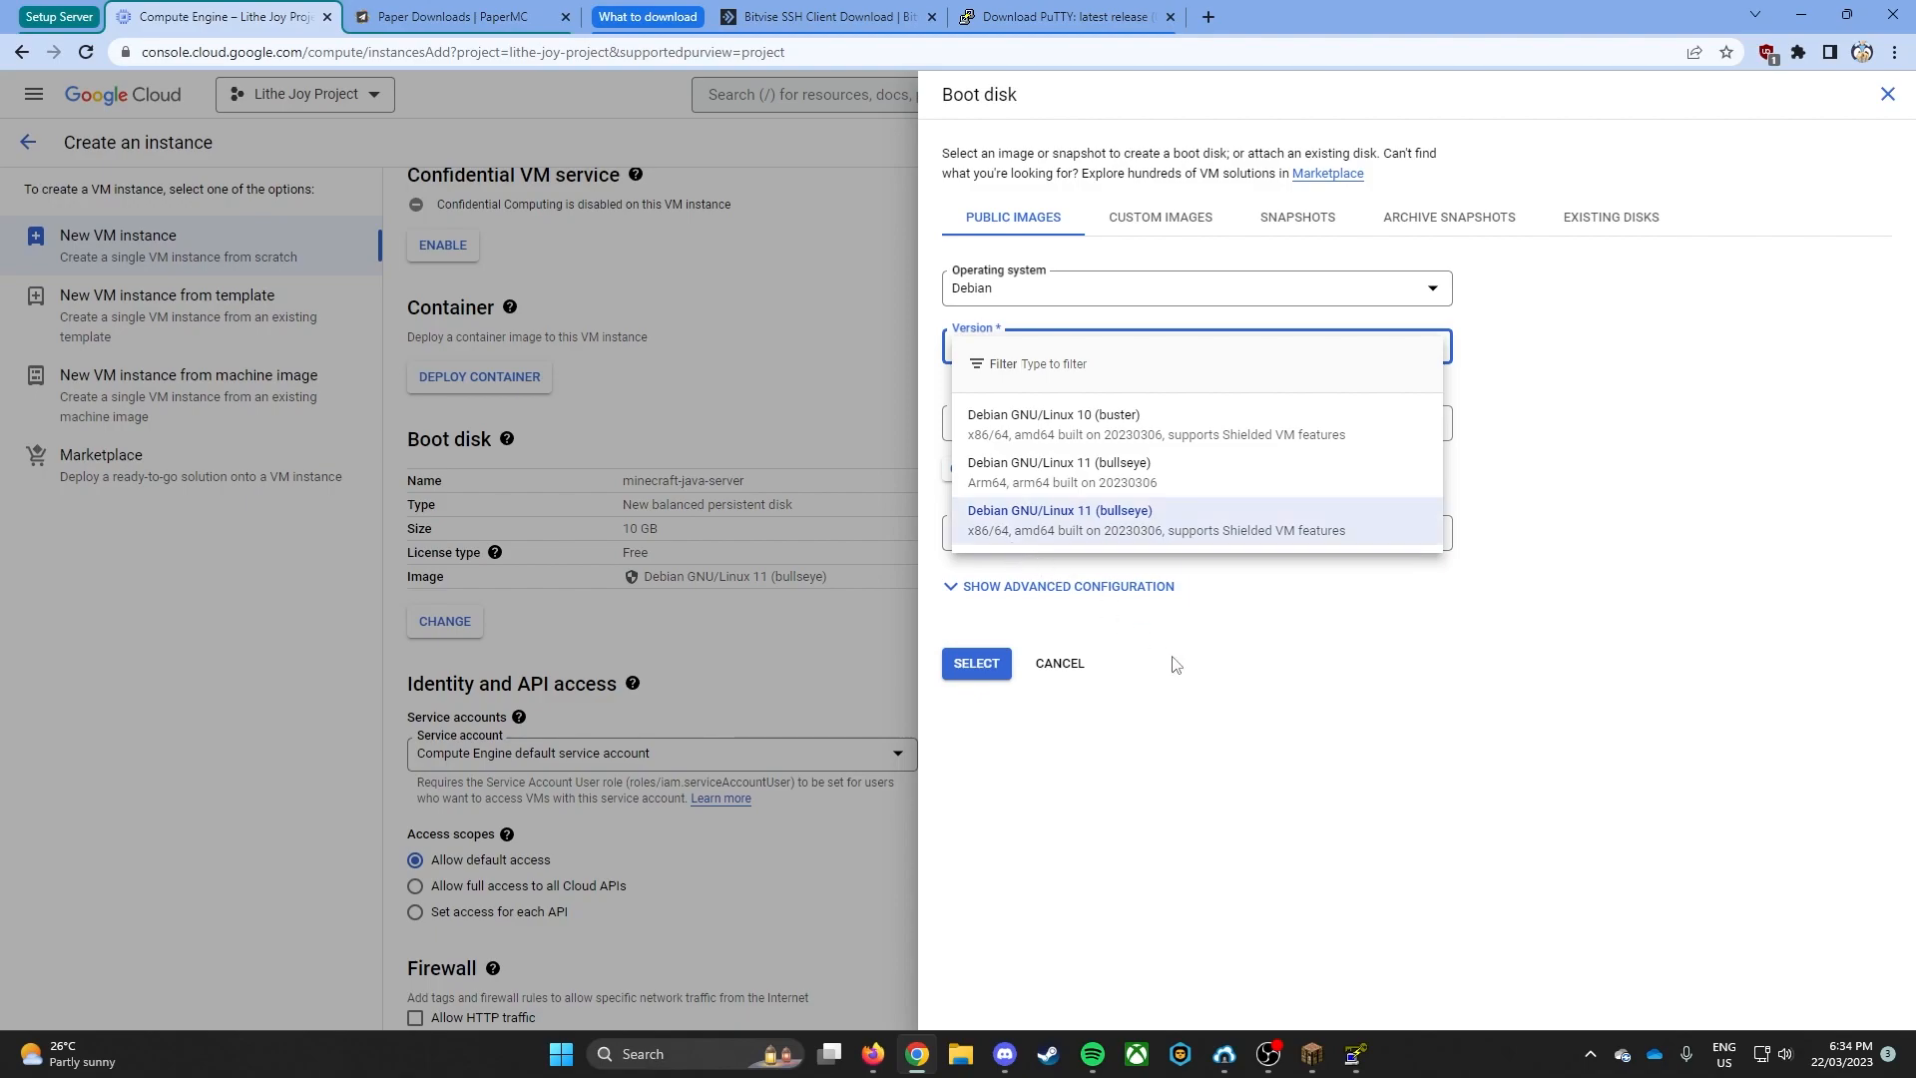
pyautogui.click(1248, 690)
# - Set the boot disk's operating system to Ubuntu and its version to Ubuntu 20.04 LTS for x86/64
pyautogui.click(1121, 303)
pyautogui.scroll(-4, 1107, 511)
pyautogui.click(1091, 503)
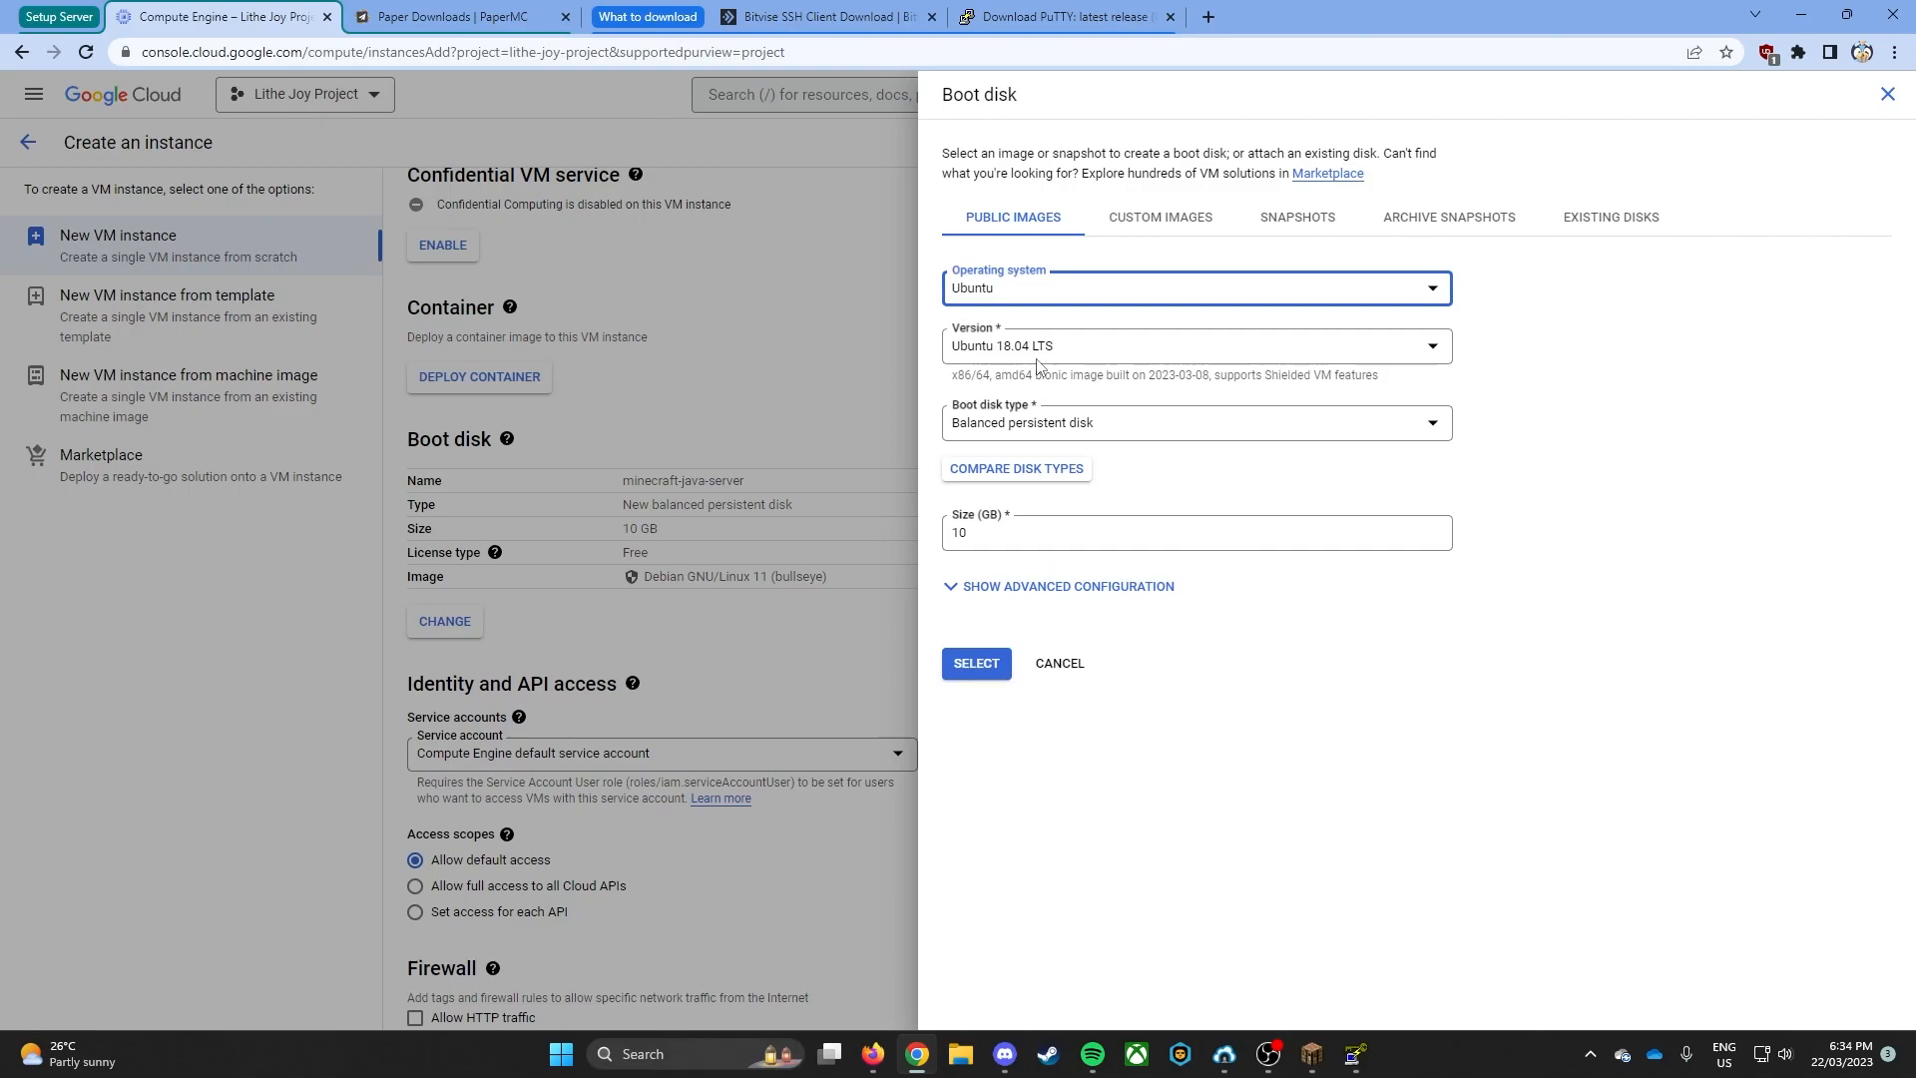
pyautogui.click(1041, 354)
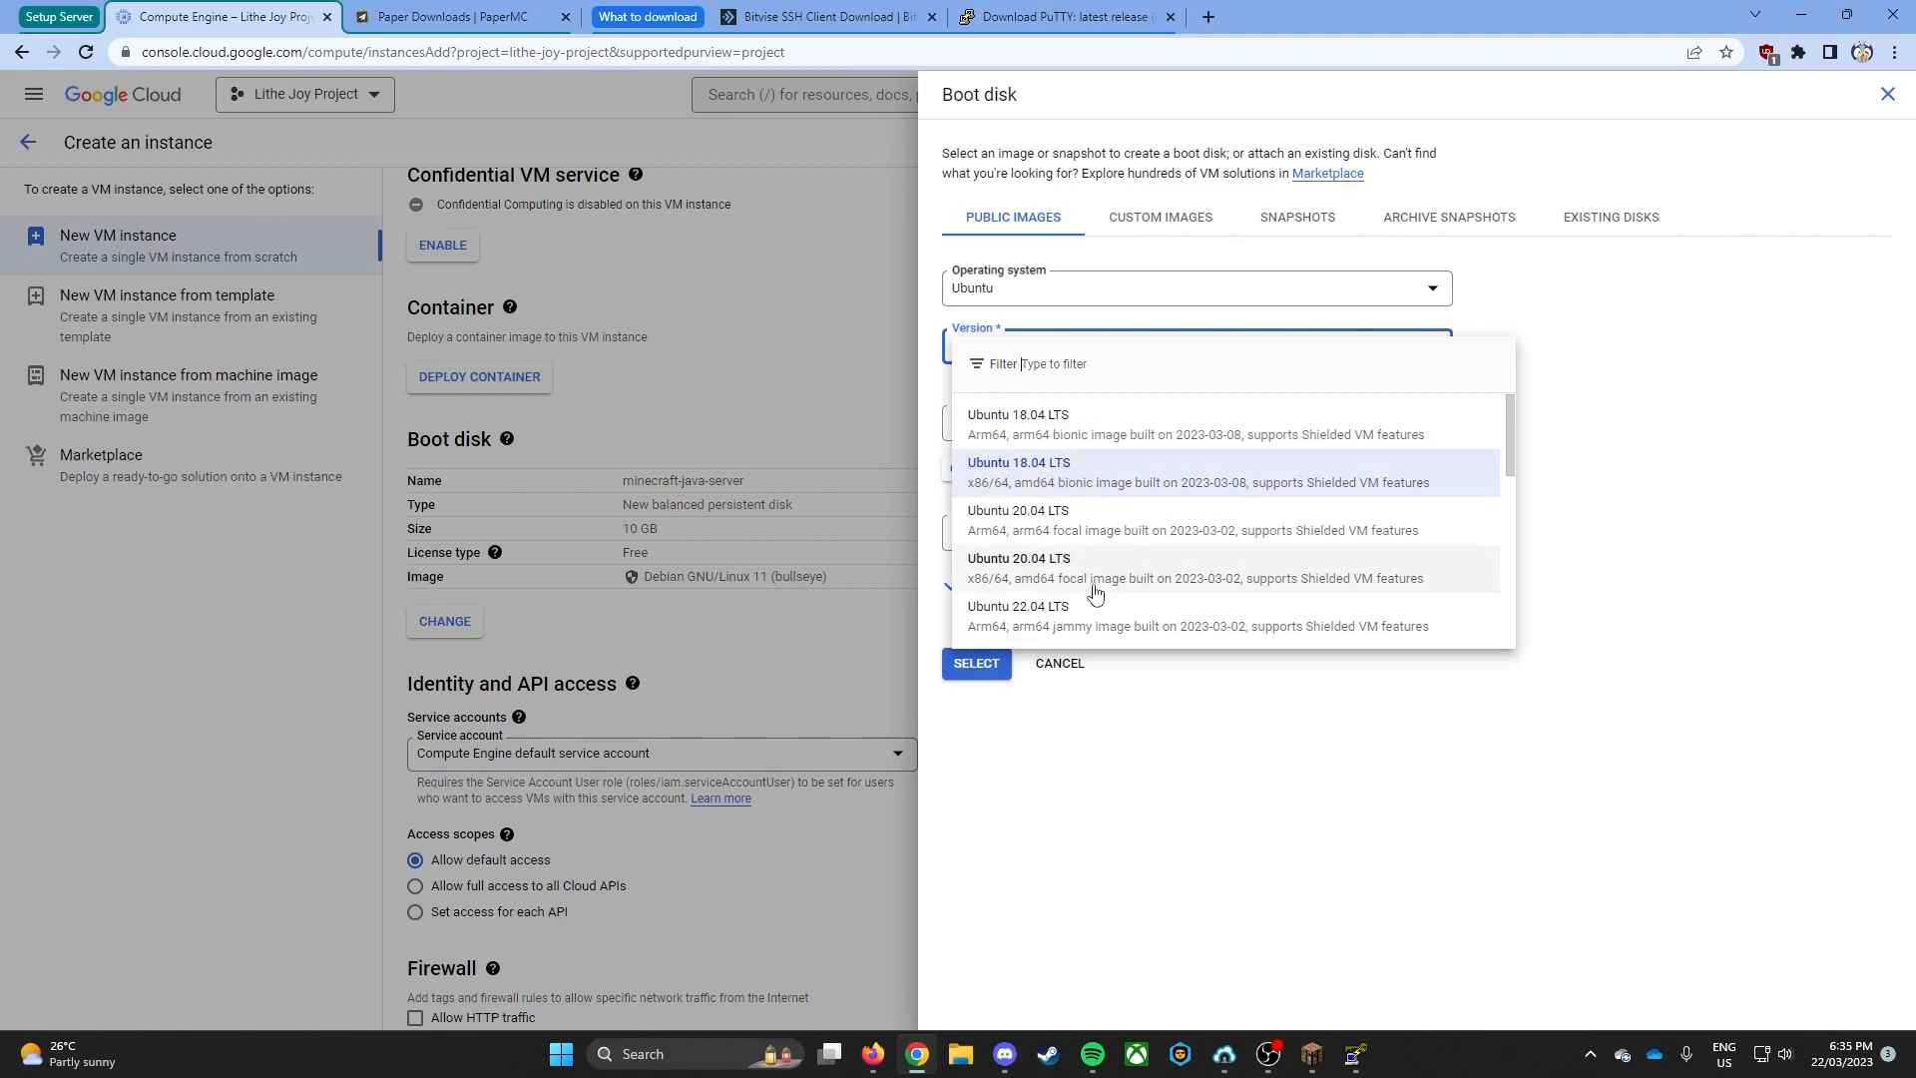
pyautogui.click(1064, 584)
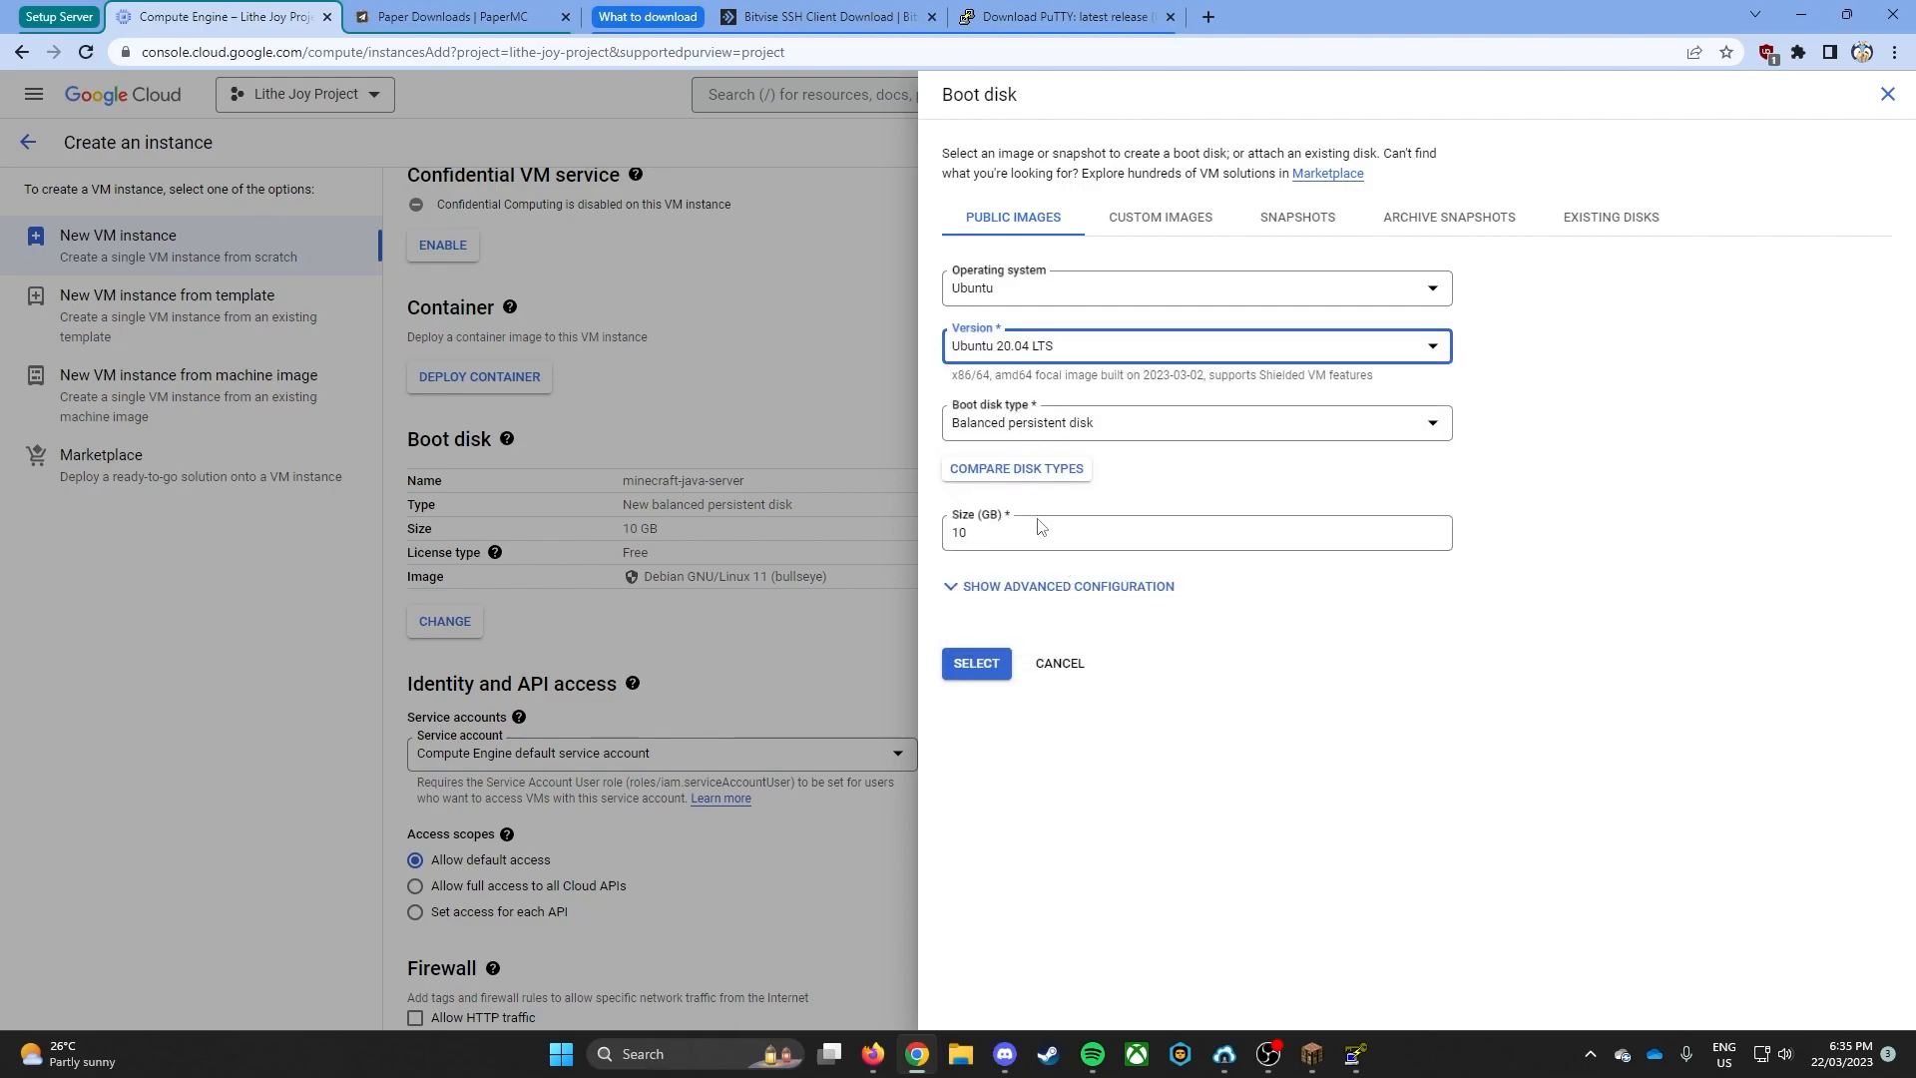
# - Keep the boot disk type as Balanced persistent disk, set its size to 20 GB and apply the boot disk settings
pyautogui.click(1041, 437)
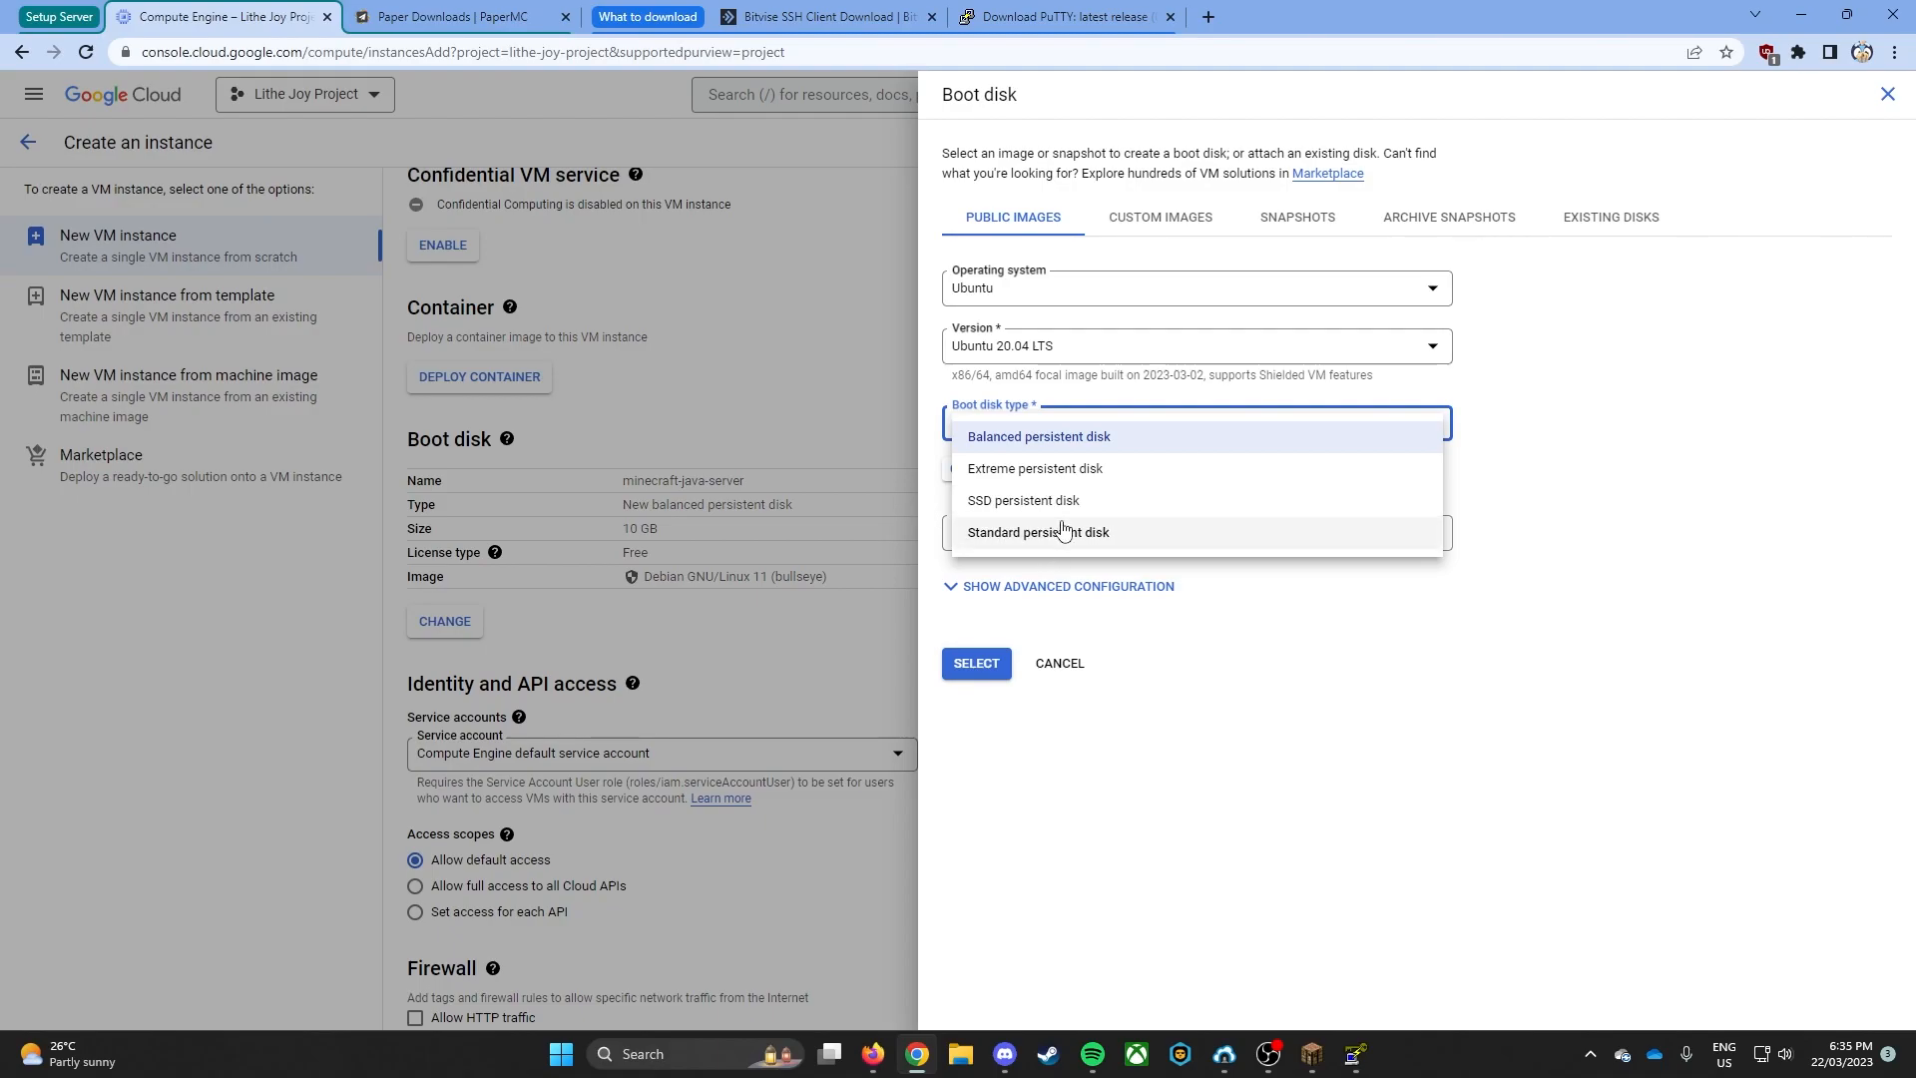
pyautogui.click(1047, 443)
pyautogui.click(1118, 531)
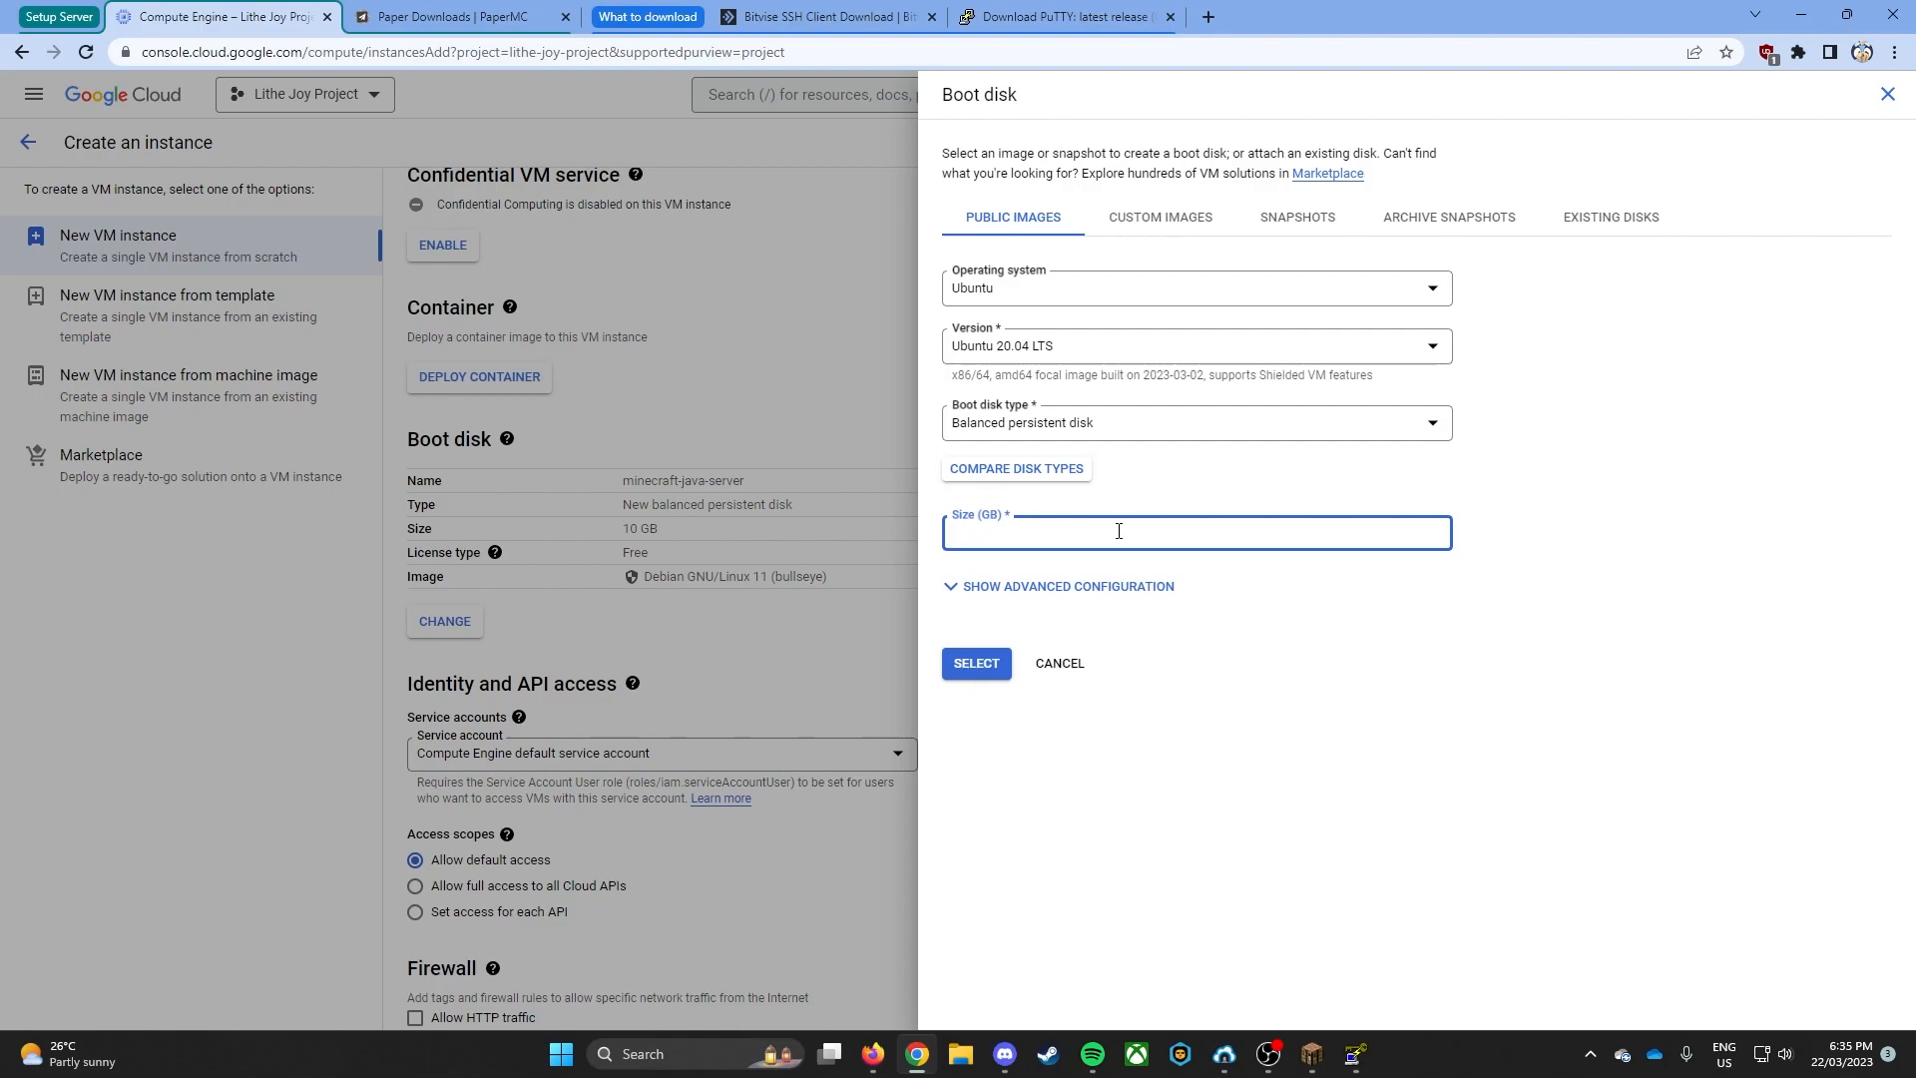
pyautogui.write('0')
pyautogui.click(982, 667)
# - Review the instance's advanced networking options and create the VM instance
pyautogui.scroll(-3, 983, 698)
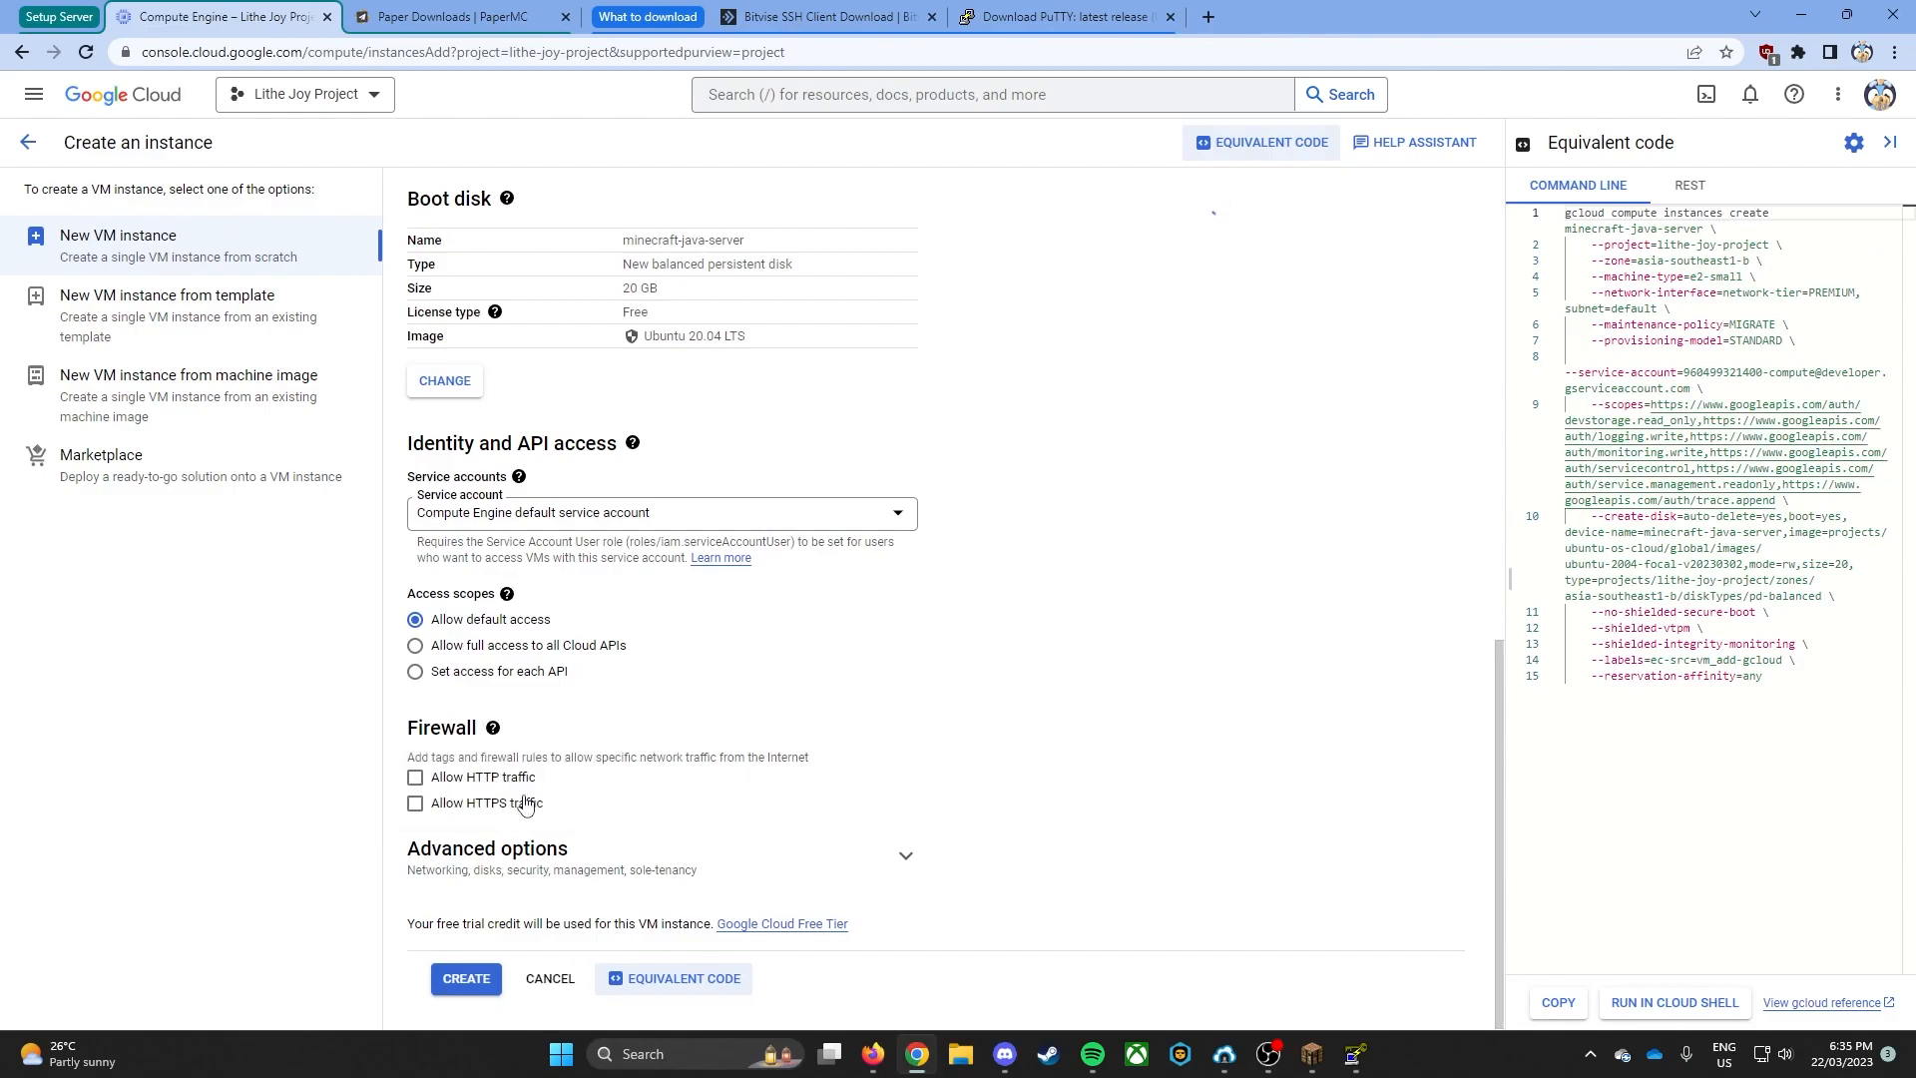
pyautogui.click(572, 850)
pyautogui.scroll(-4, 582, 795)
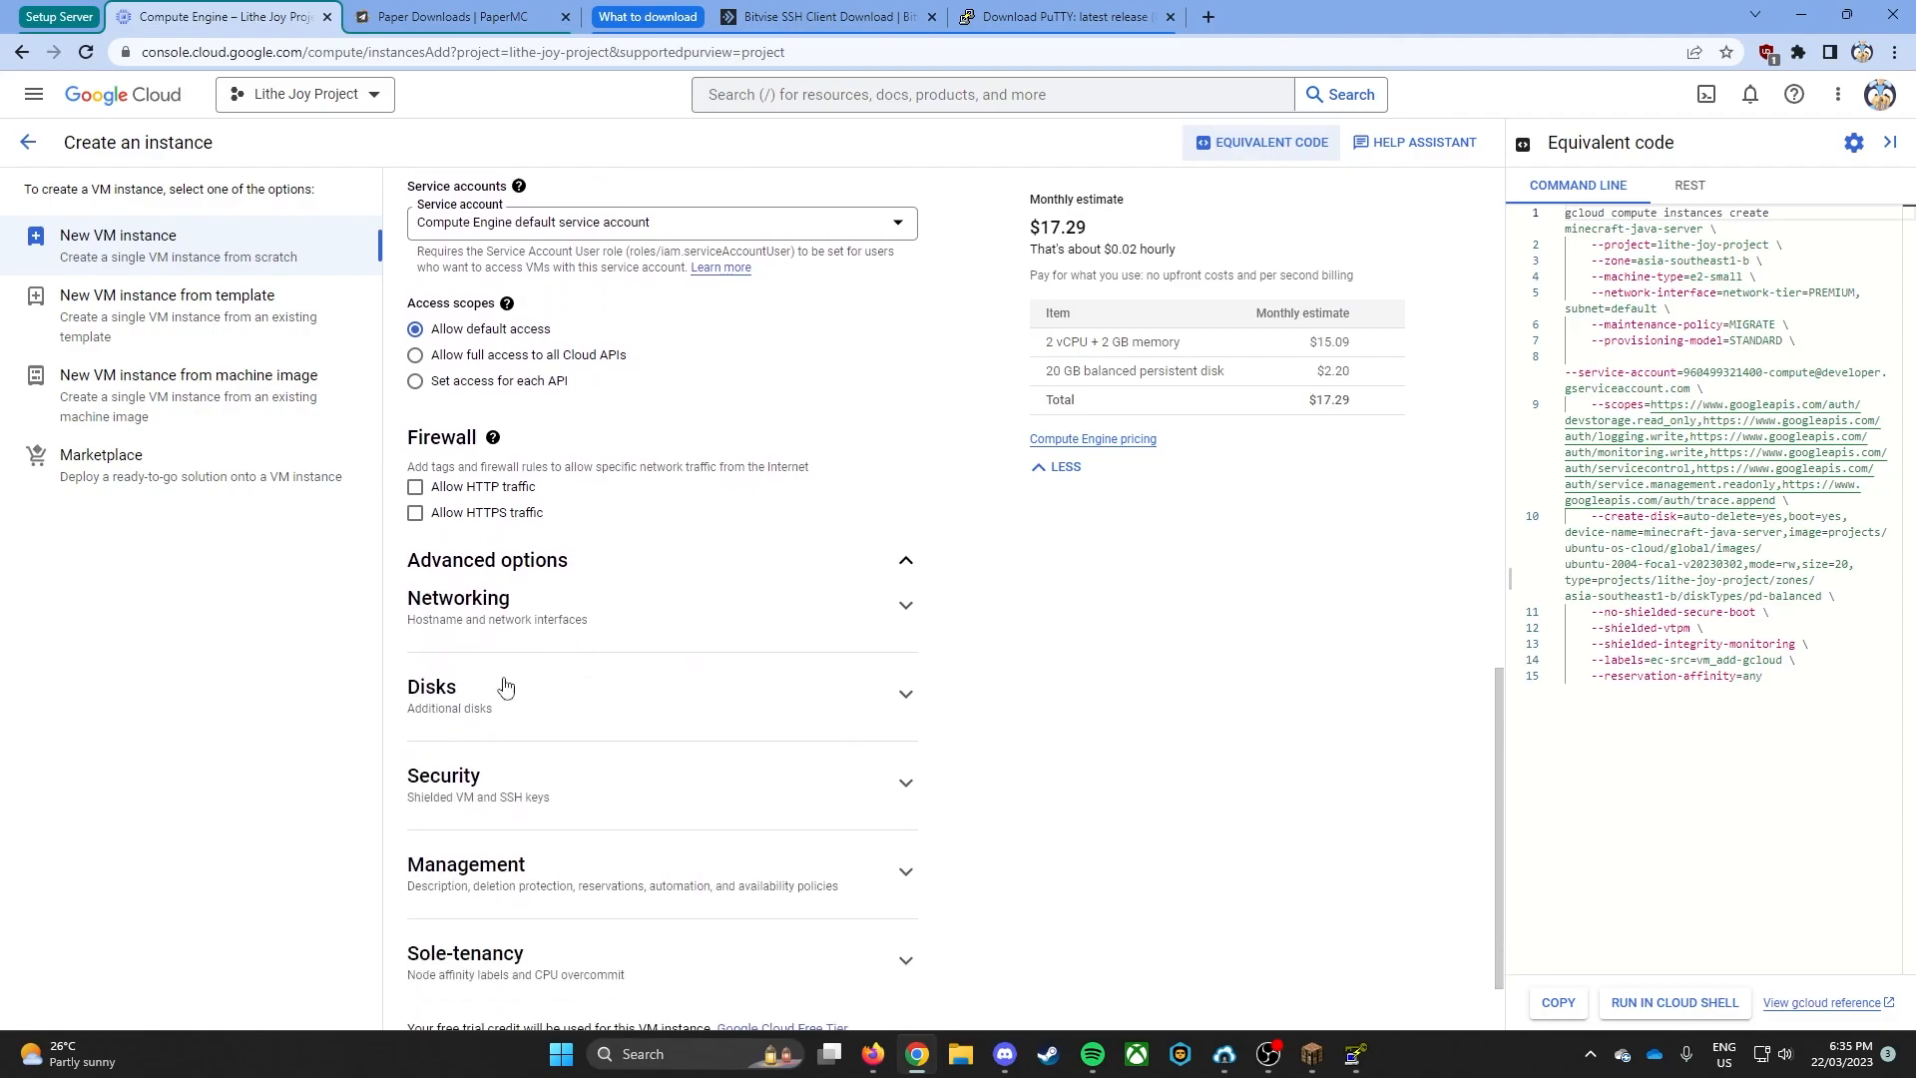
pyautogui.click(485, 505)
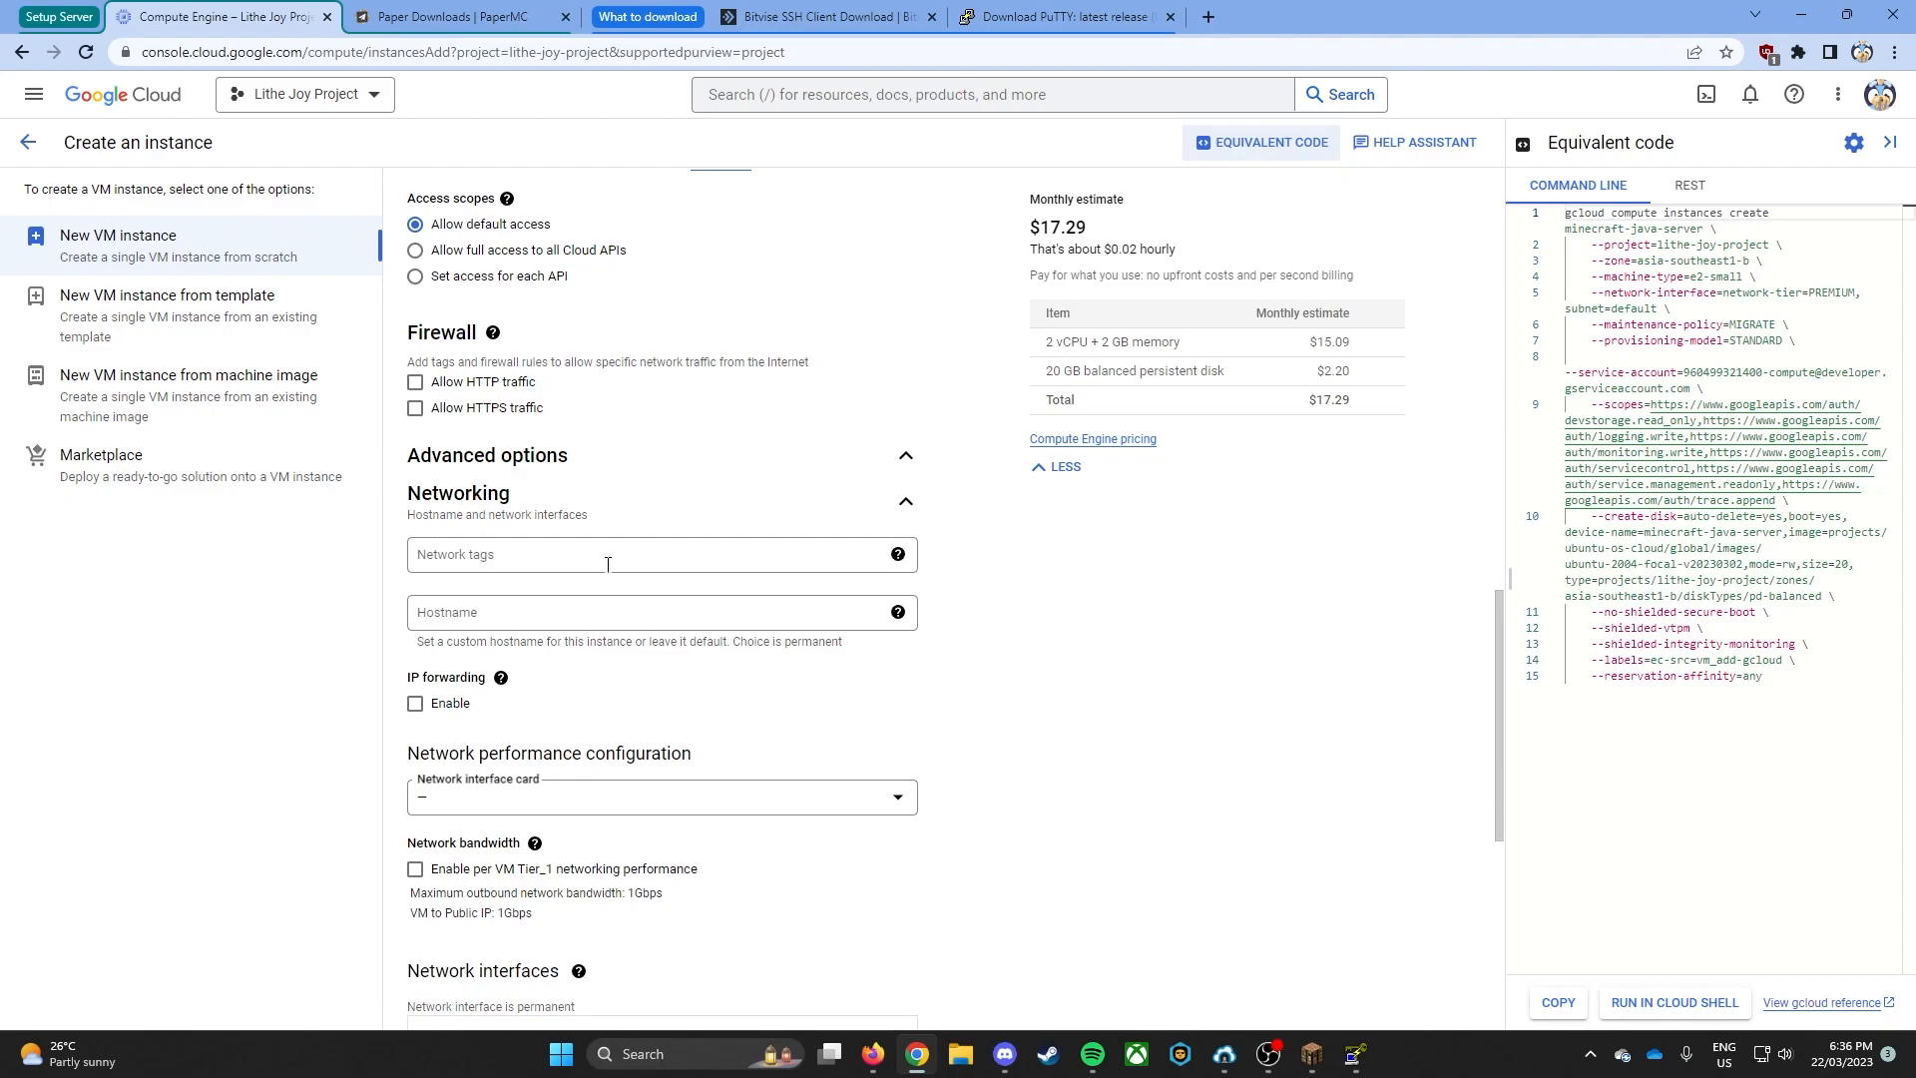
pyautogui.click(565, 512)
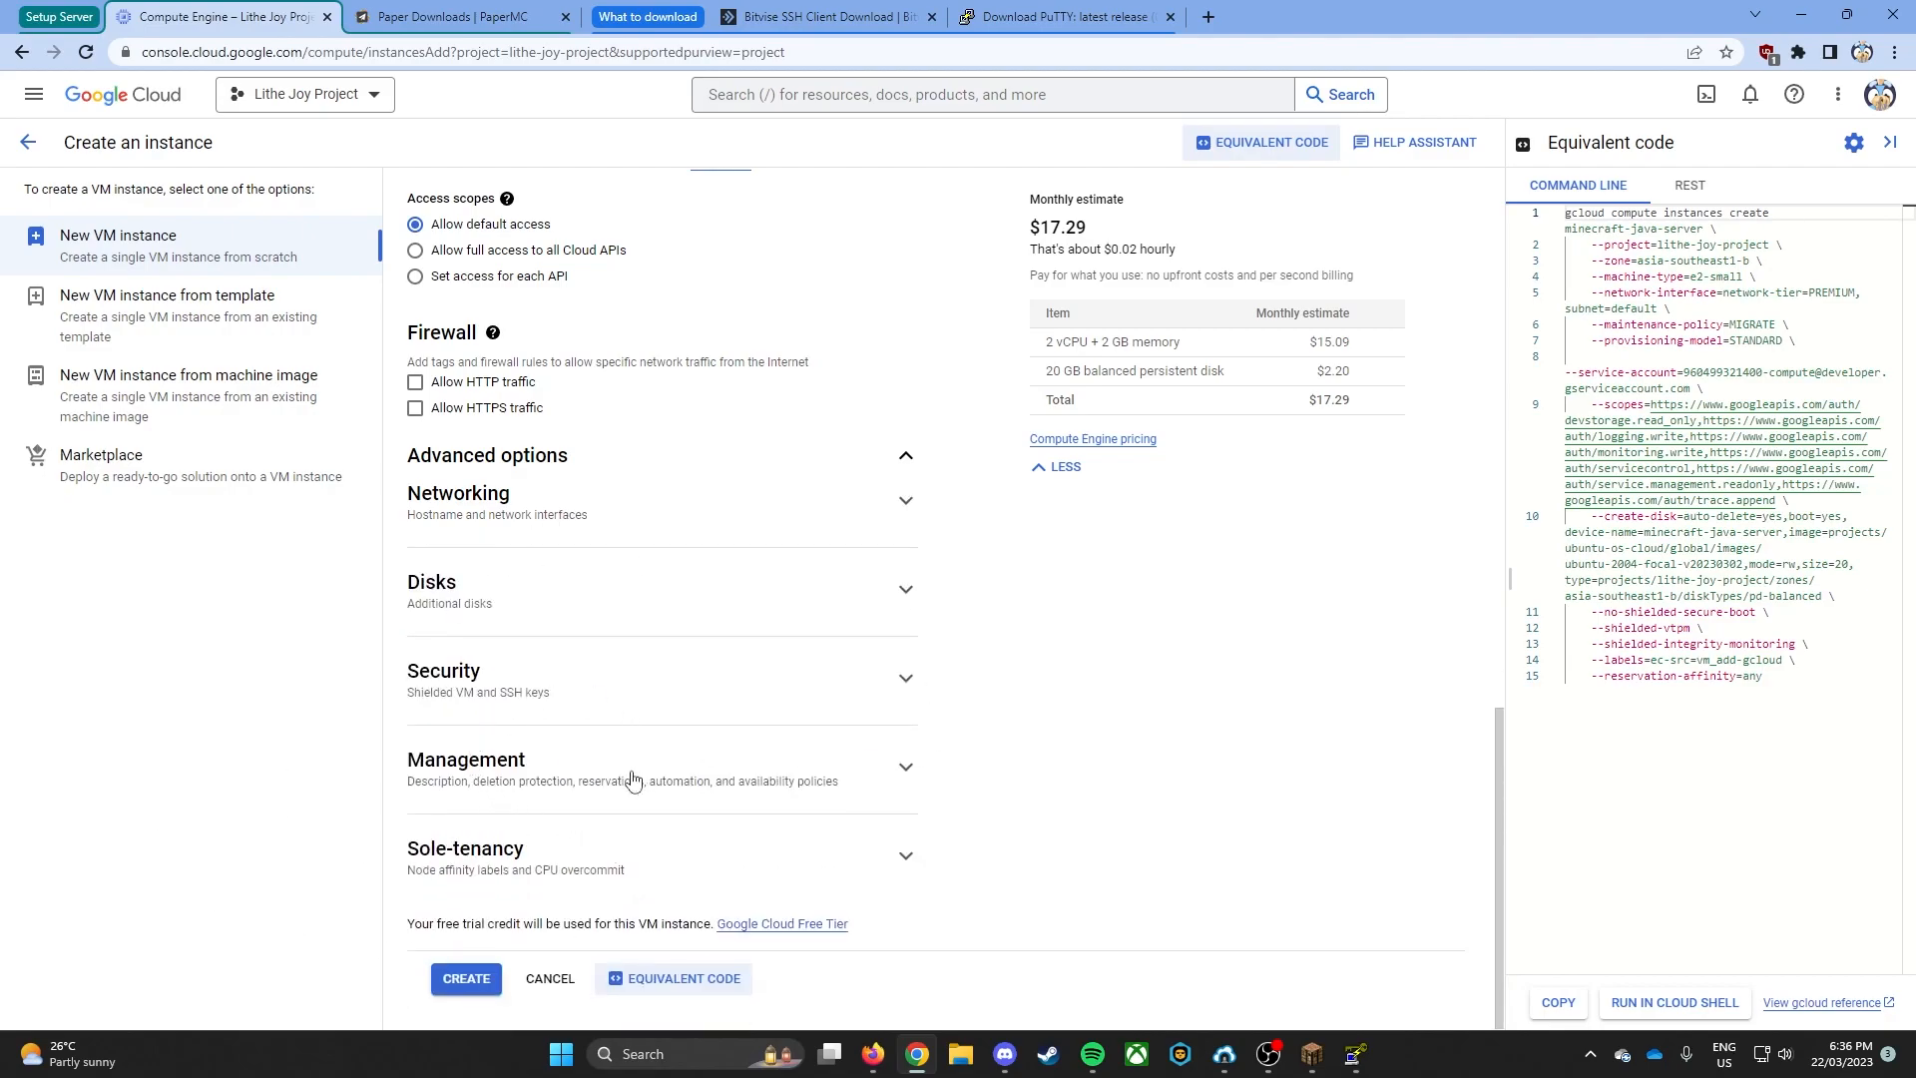
pyautogui.click(487, 983)
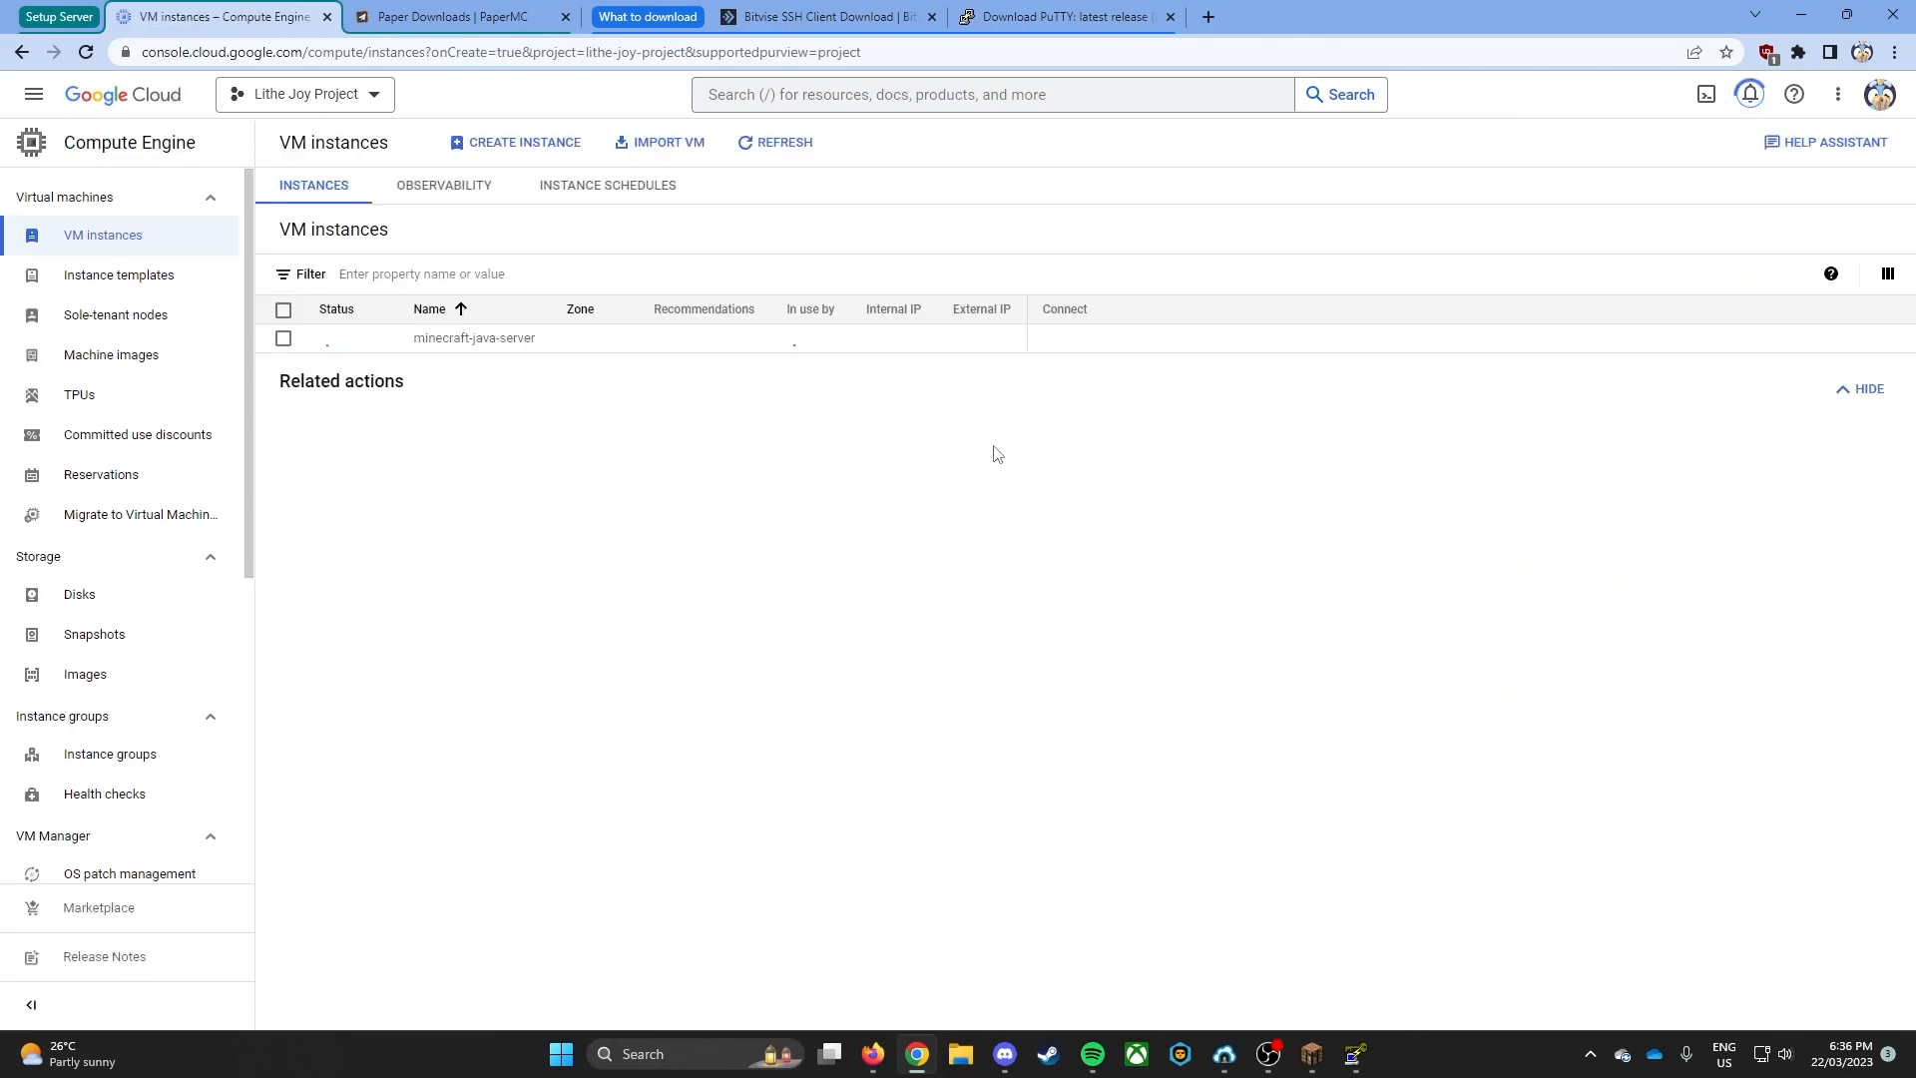
# - Go to the firewall page of the project's VPC network
pyautogui.click(33, 97)
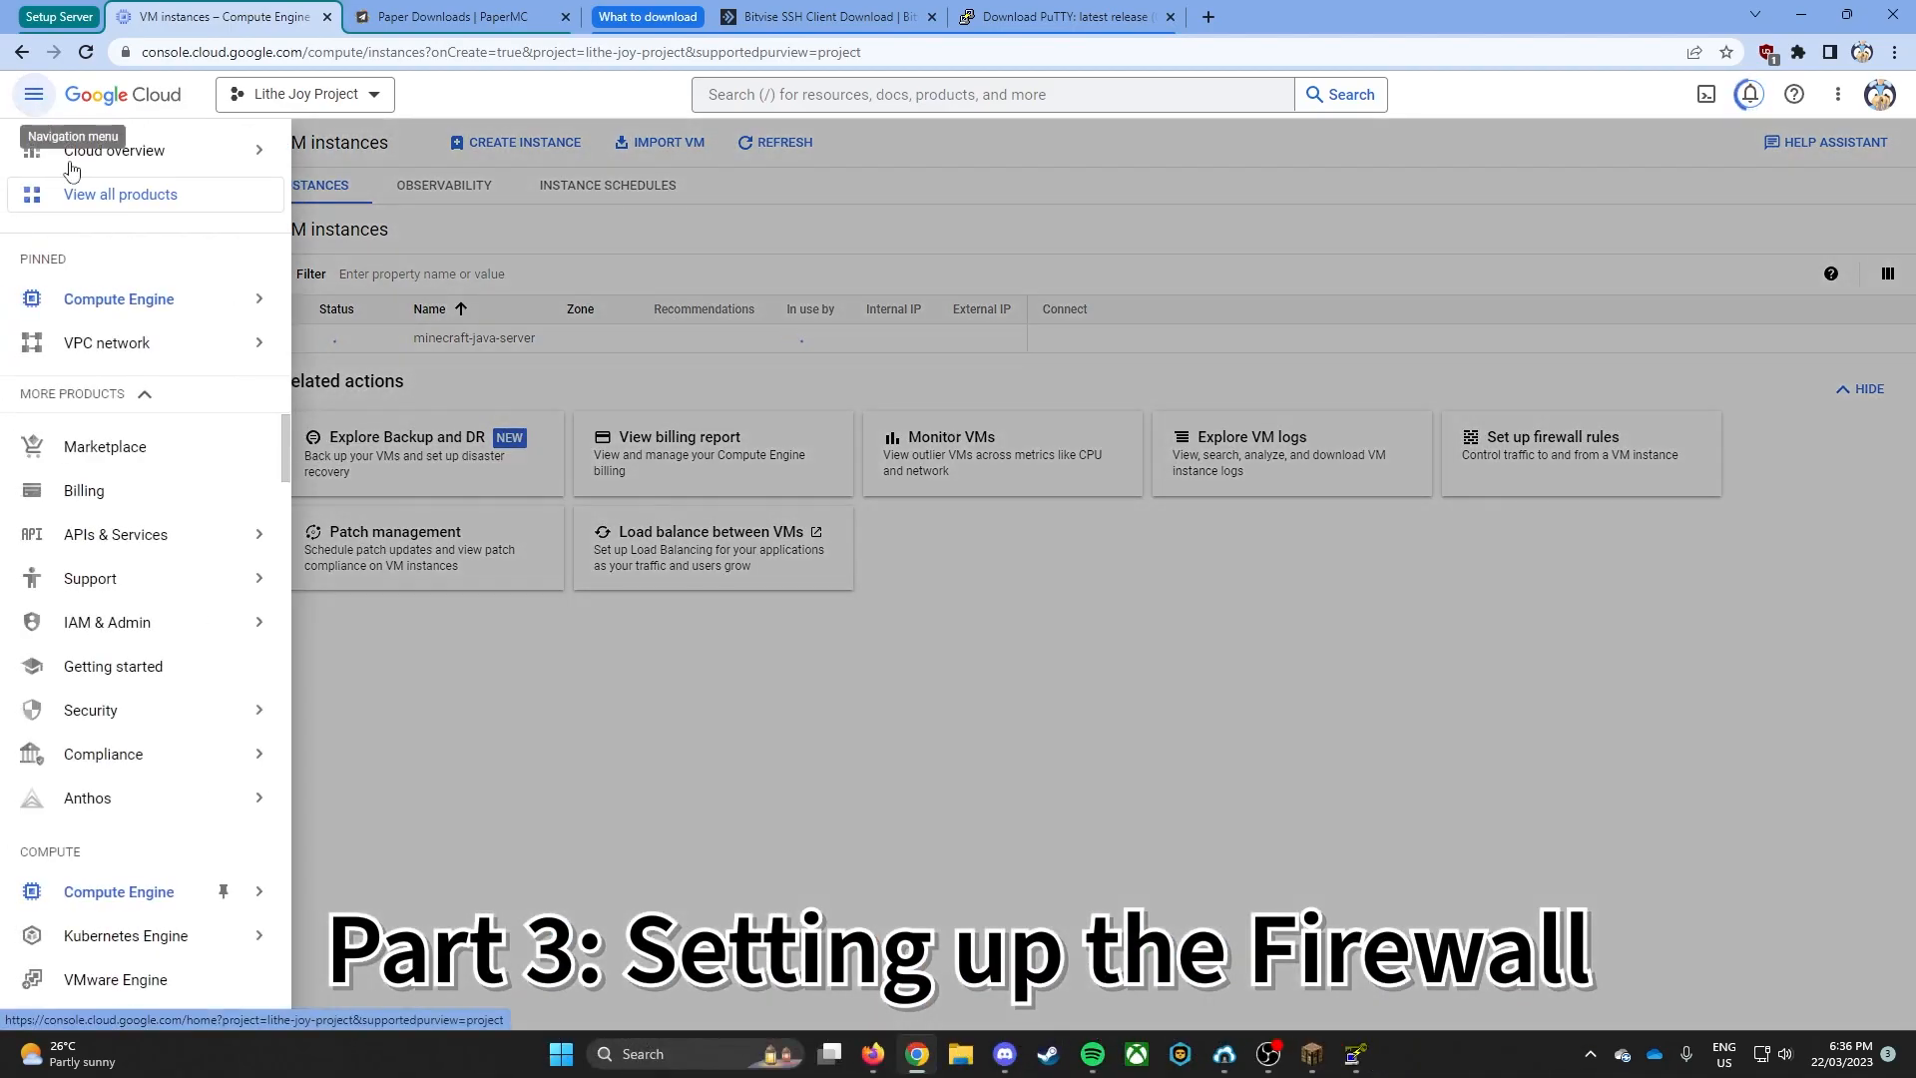
pyautogui.moveTo(149, 346)
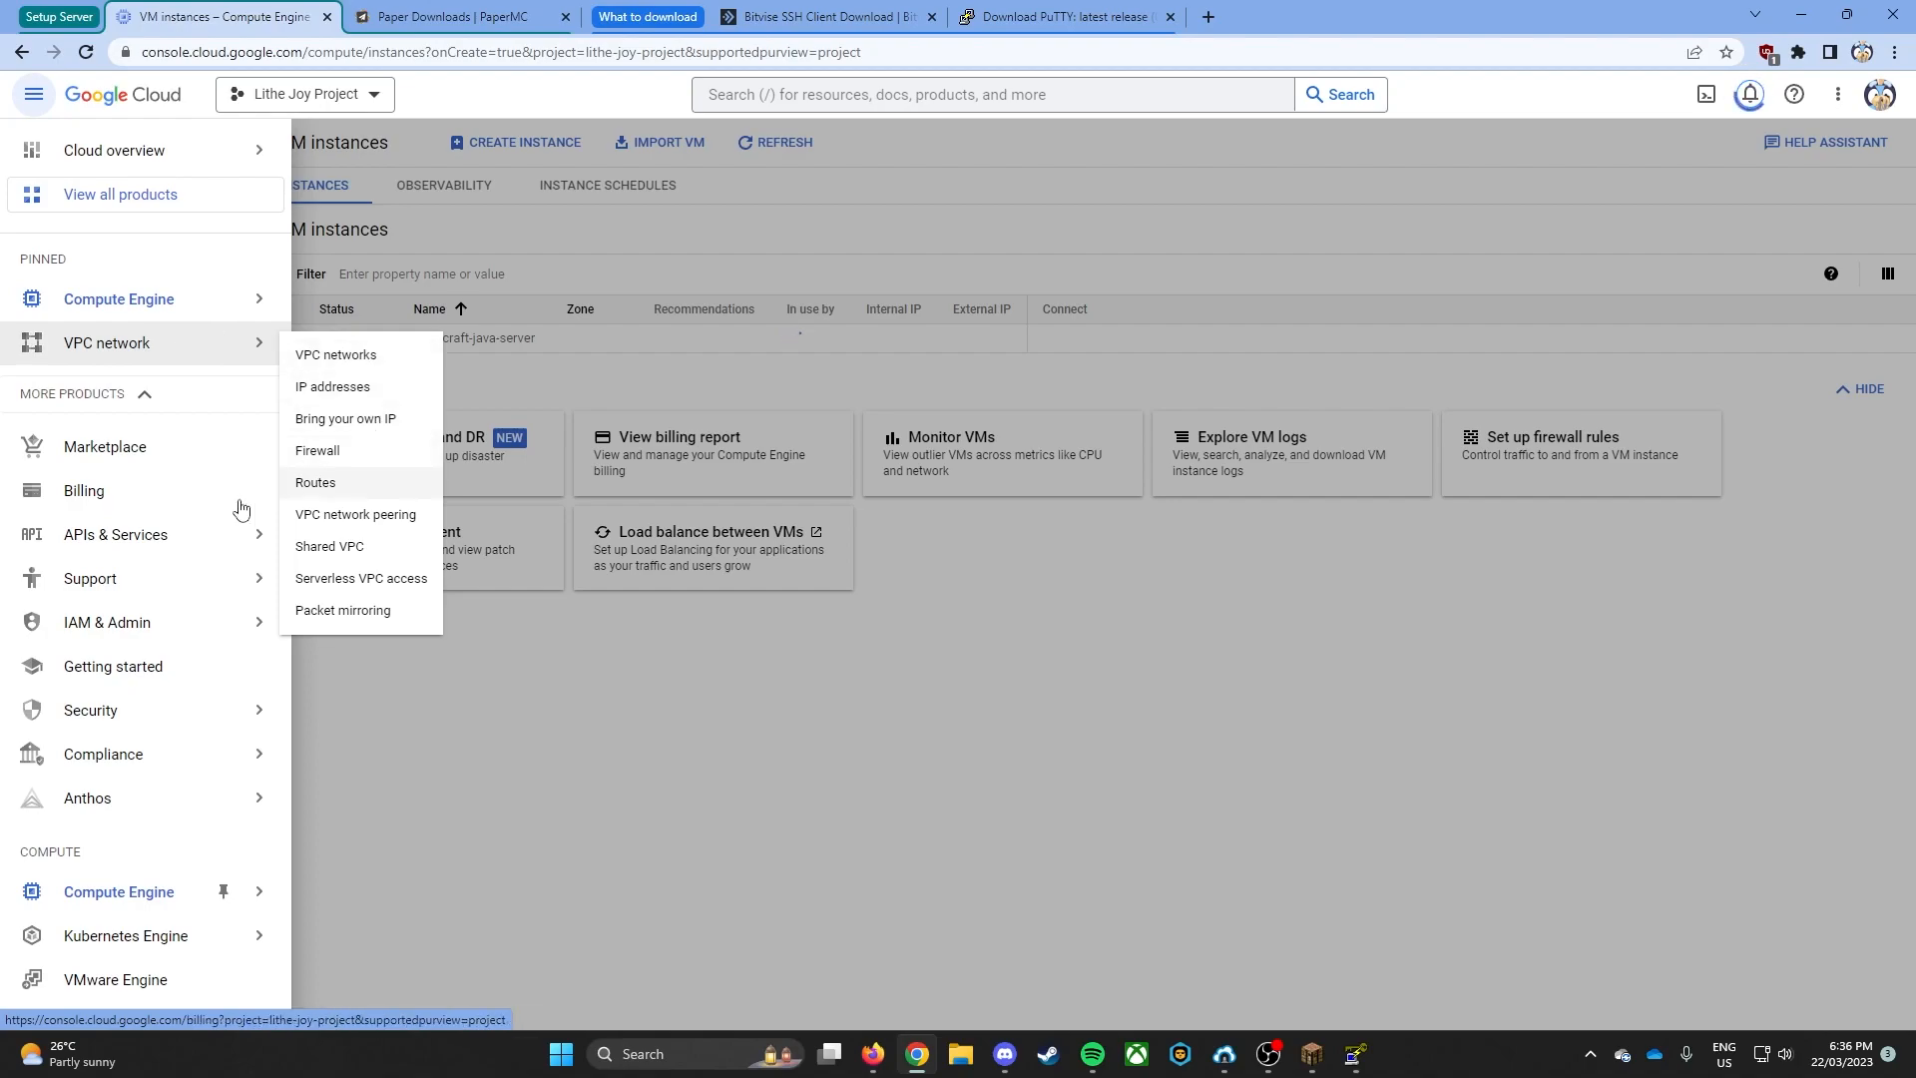
pyautogui.scroll(-5, 158, 650)
pyautogui.scroll(-11, 158, 651)
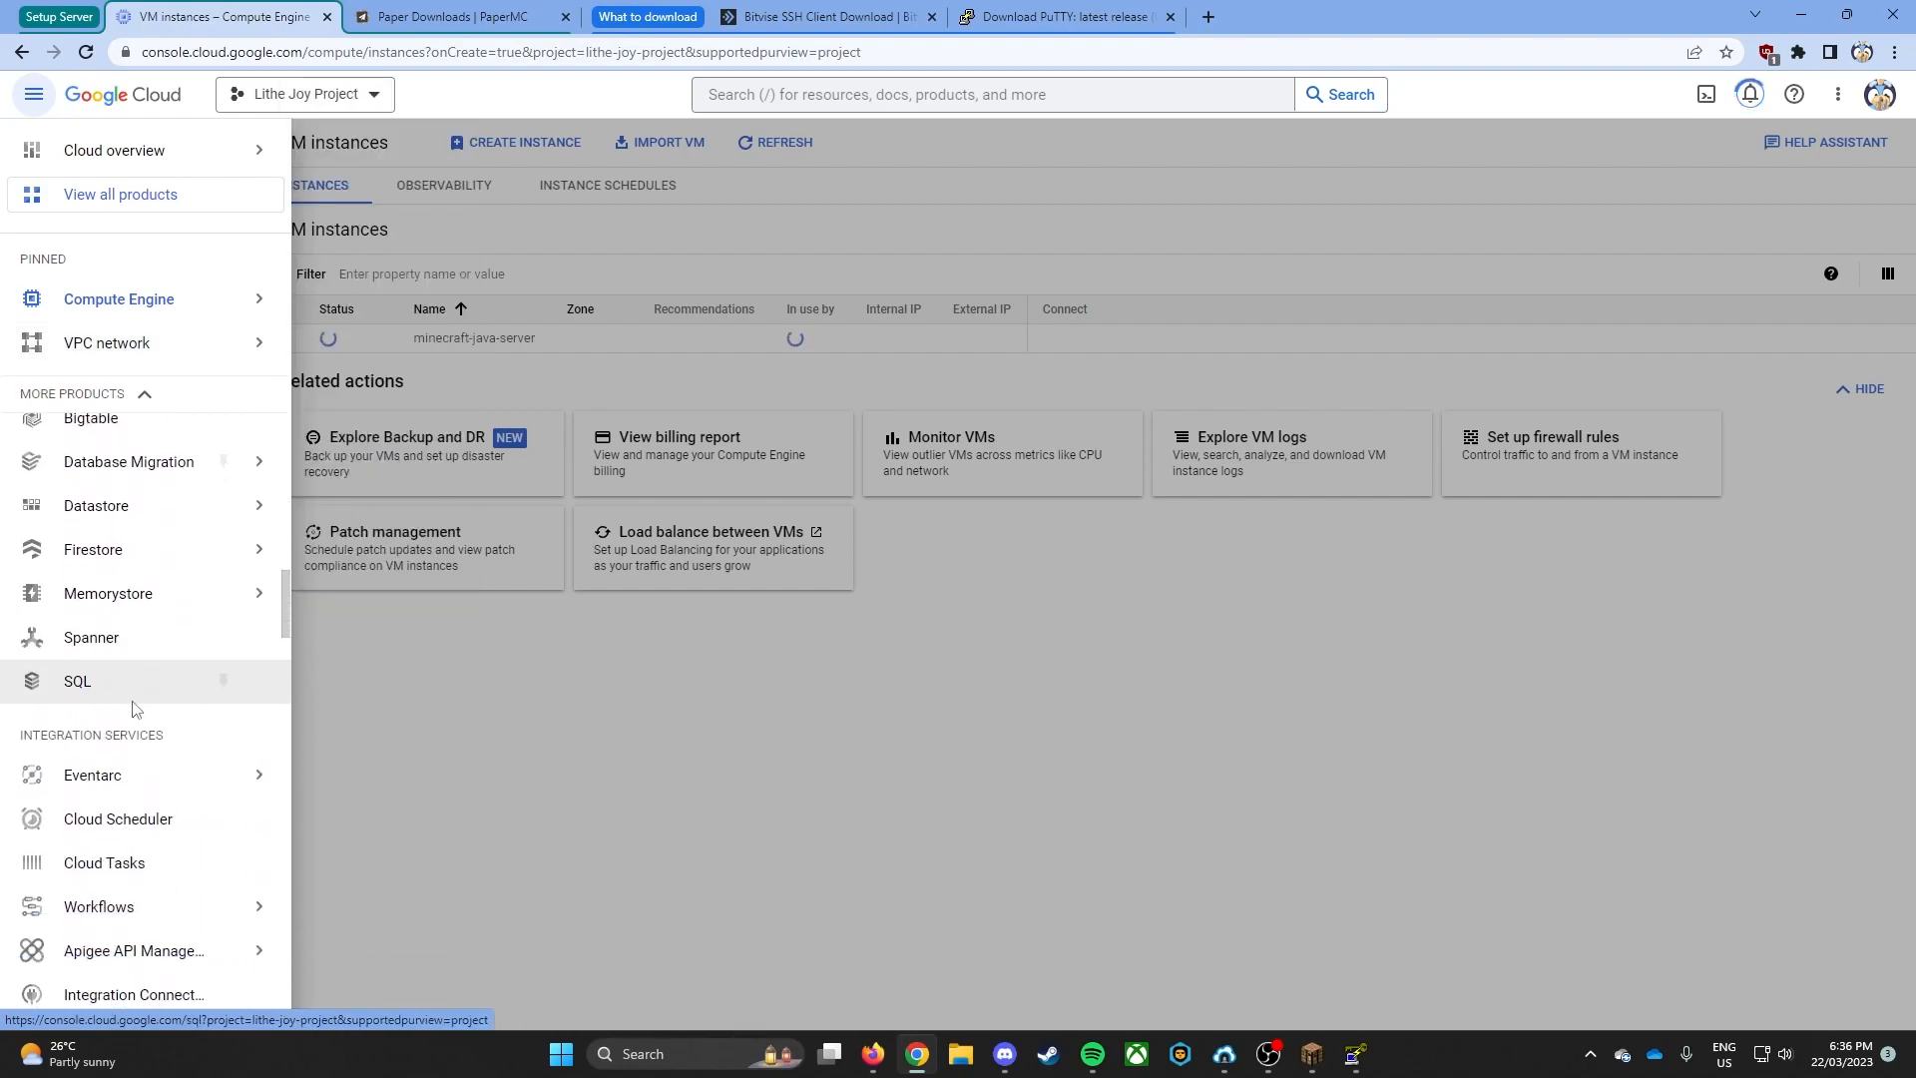
pyautogui.scroll(-3, 137, 712)
pyautogui.moveTo(69, 609)
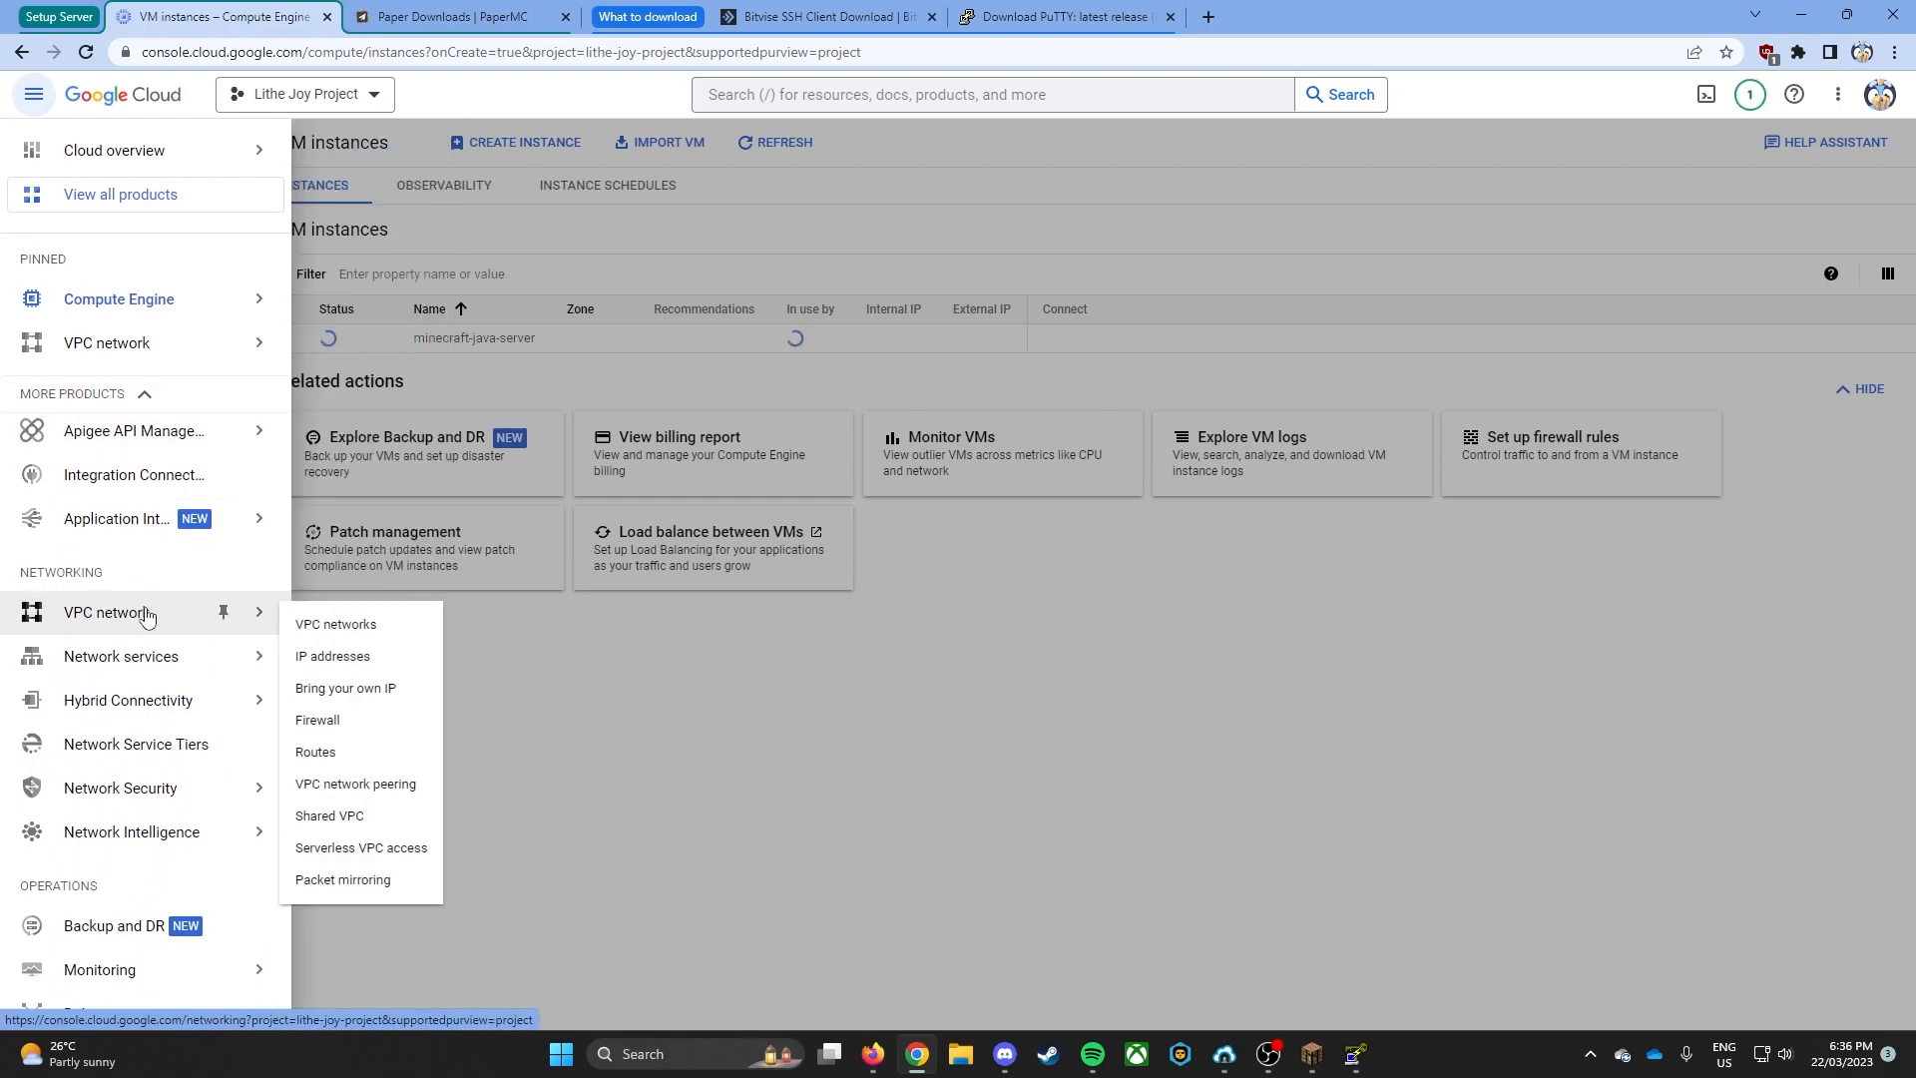
pyautogui.click(321, 720)
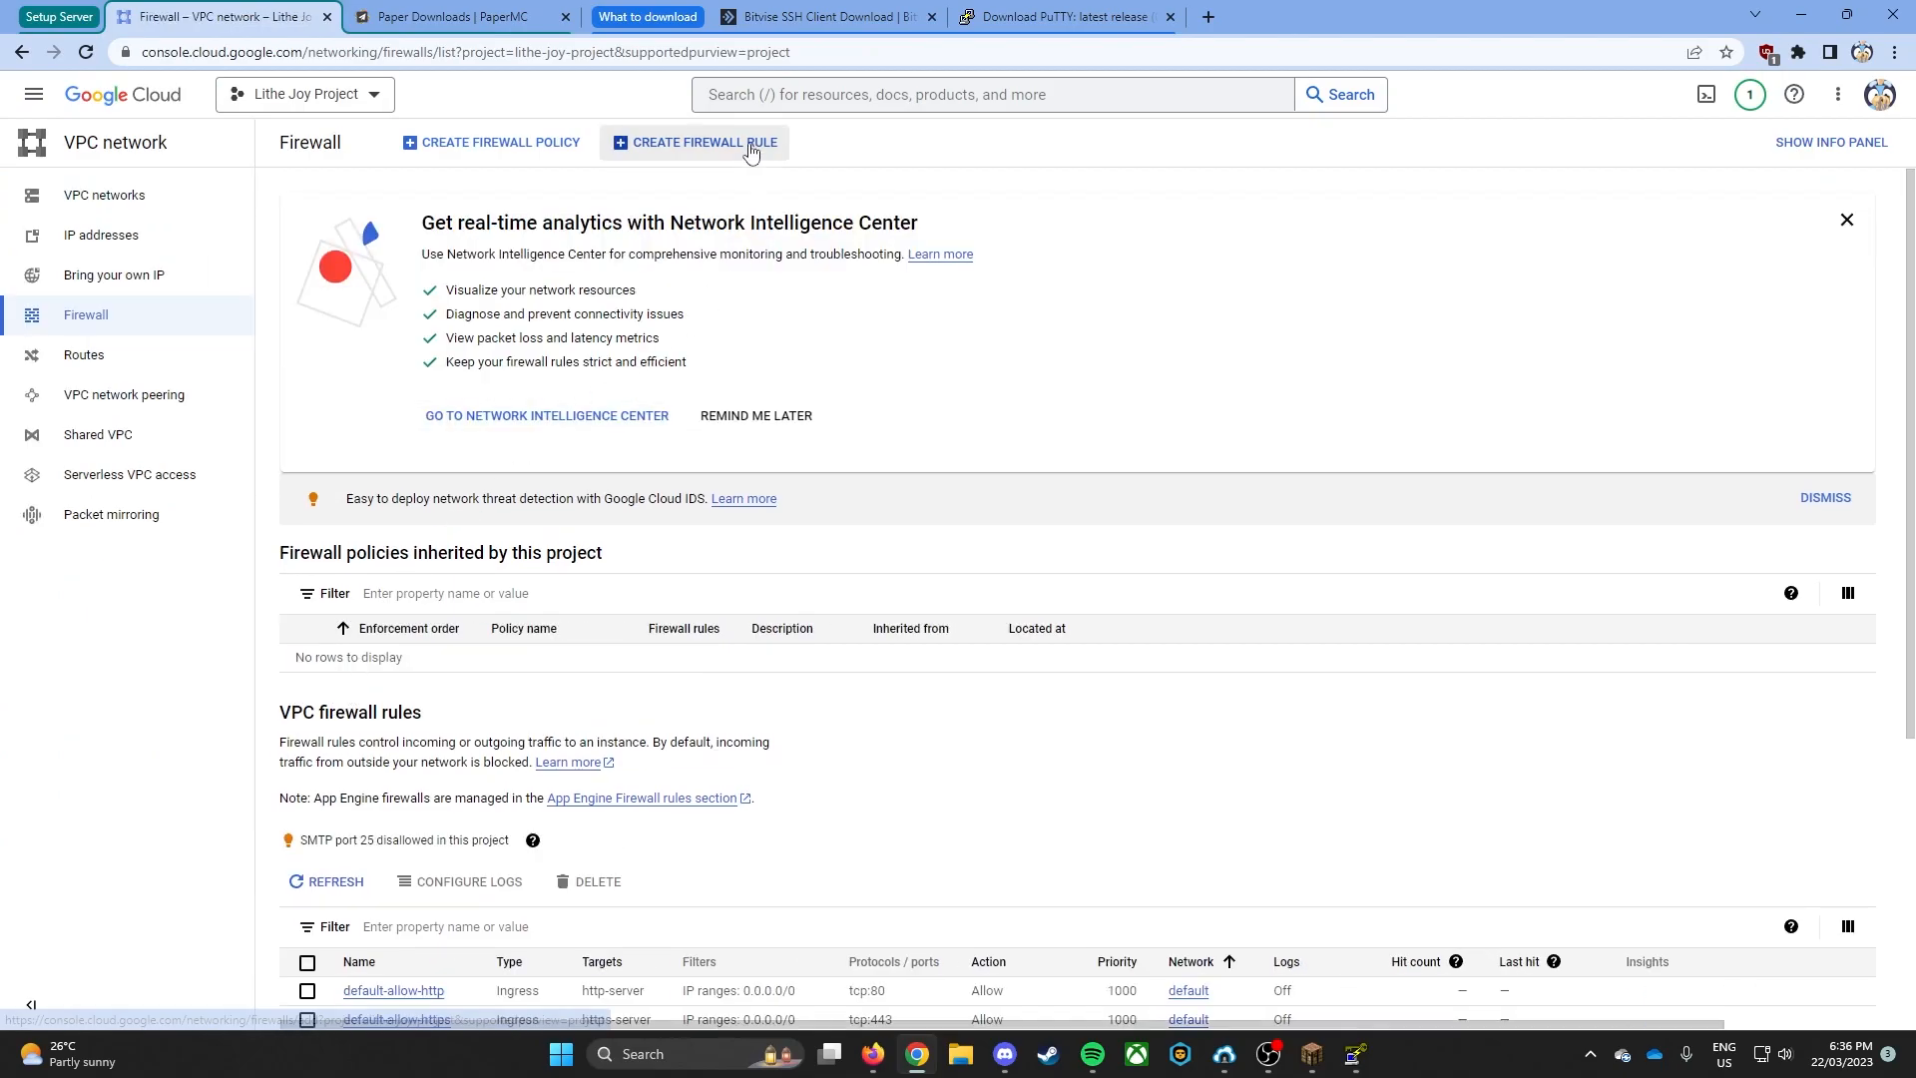
# - Start a new firewall rule named mcfirewall and set its targets to All instances in the network
pyautogui.click(750, 150)
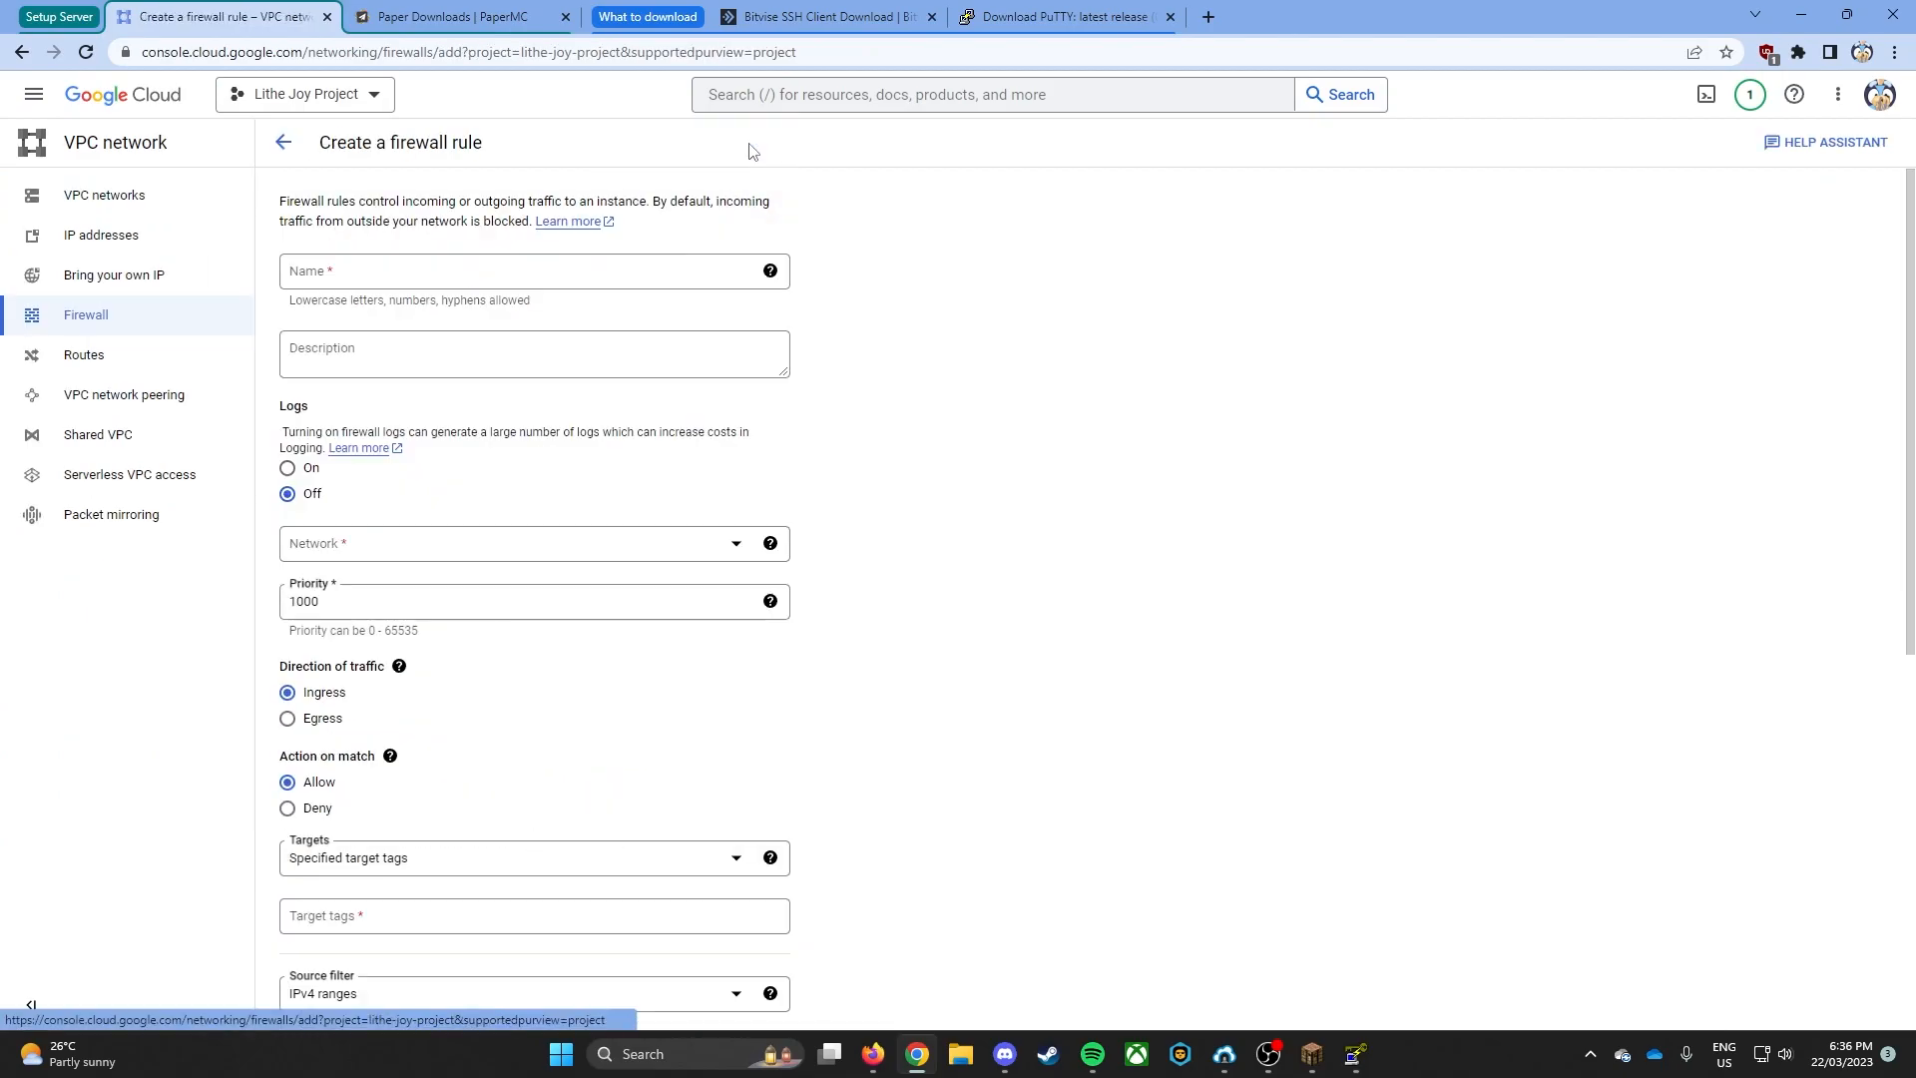
pyautogui.click(658, 265)
pyautogui.write('mcfirewall')
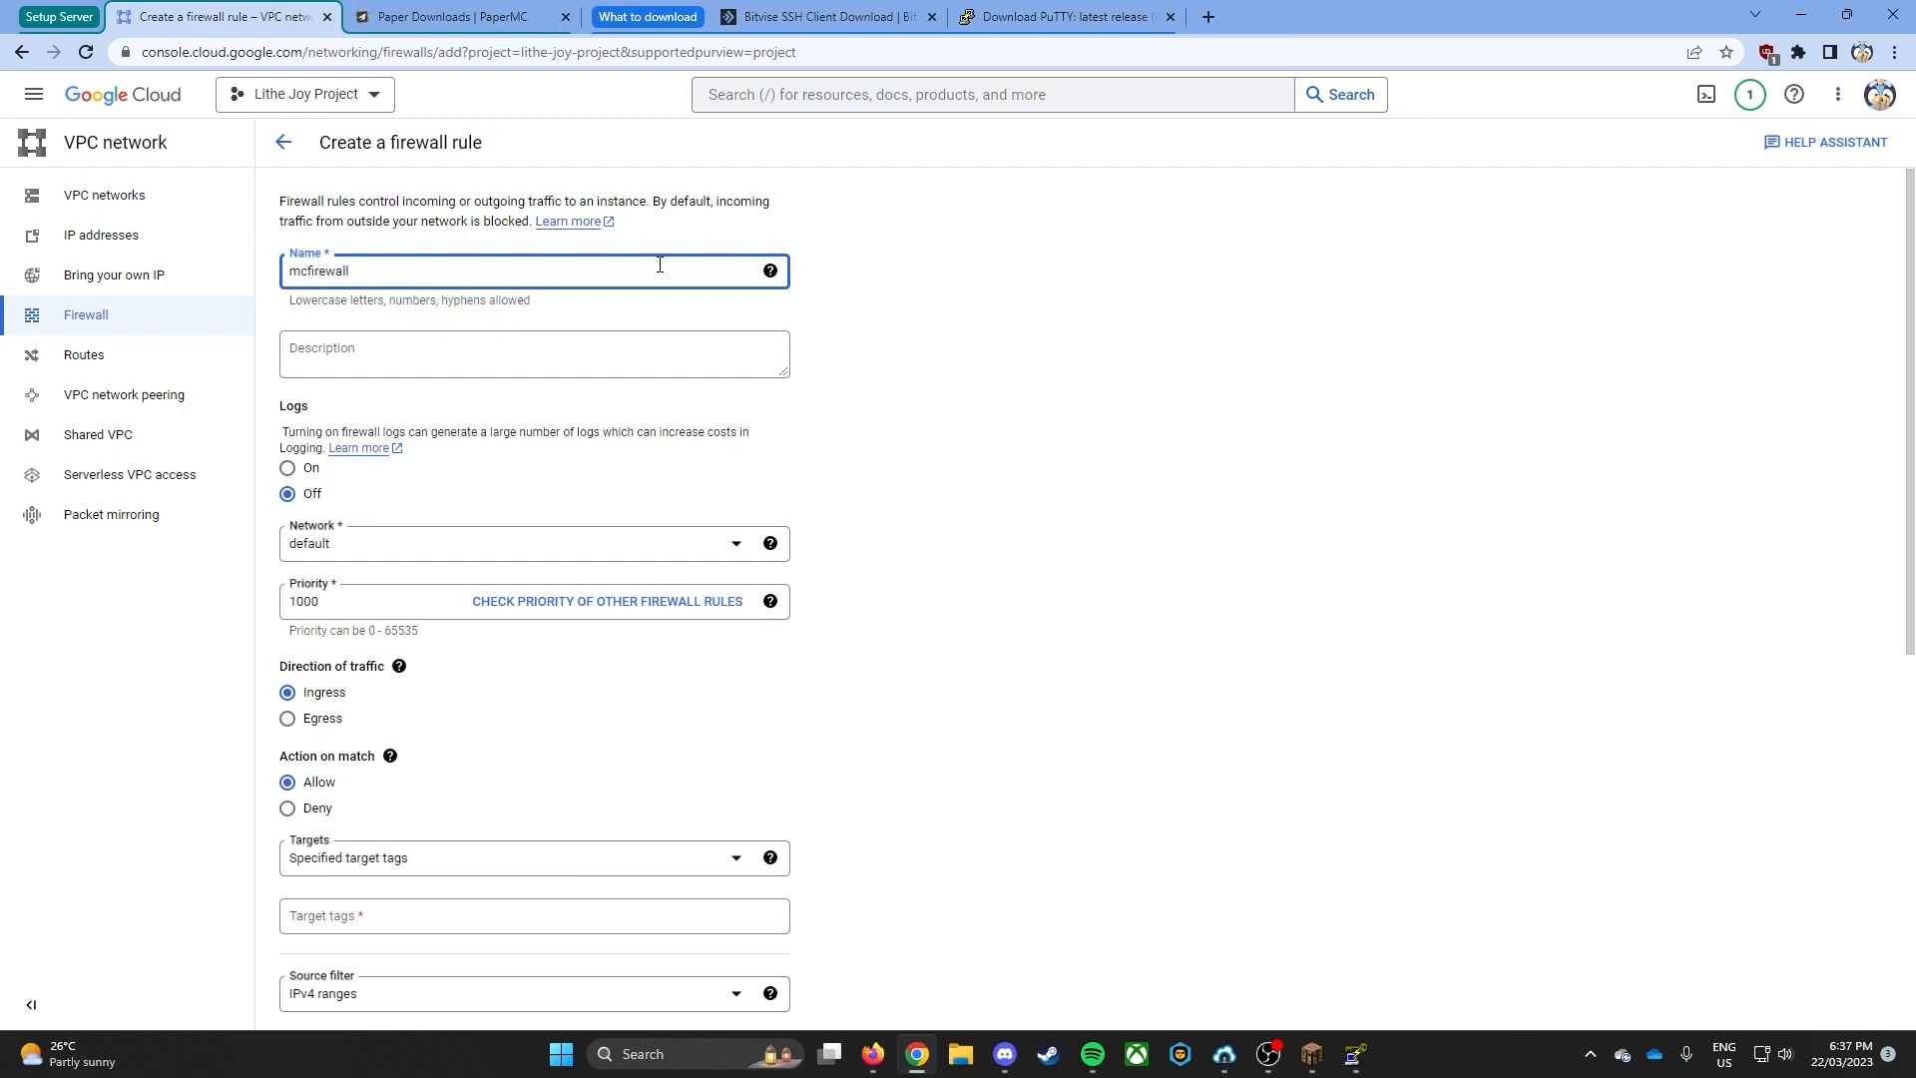
pyautogui.scroll(-2, 788, 409)
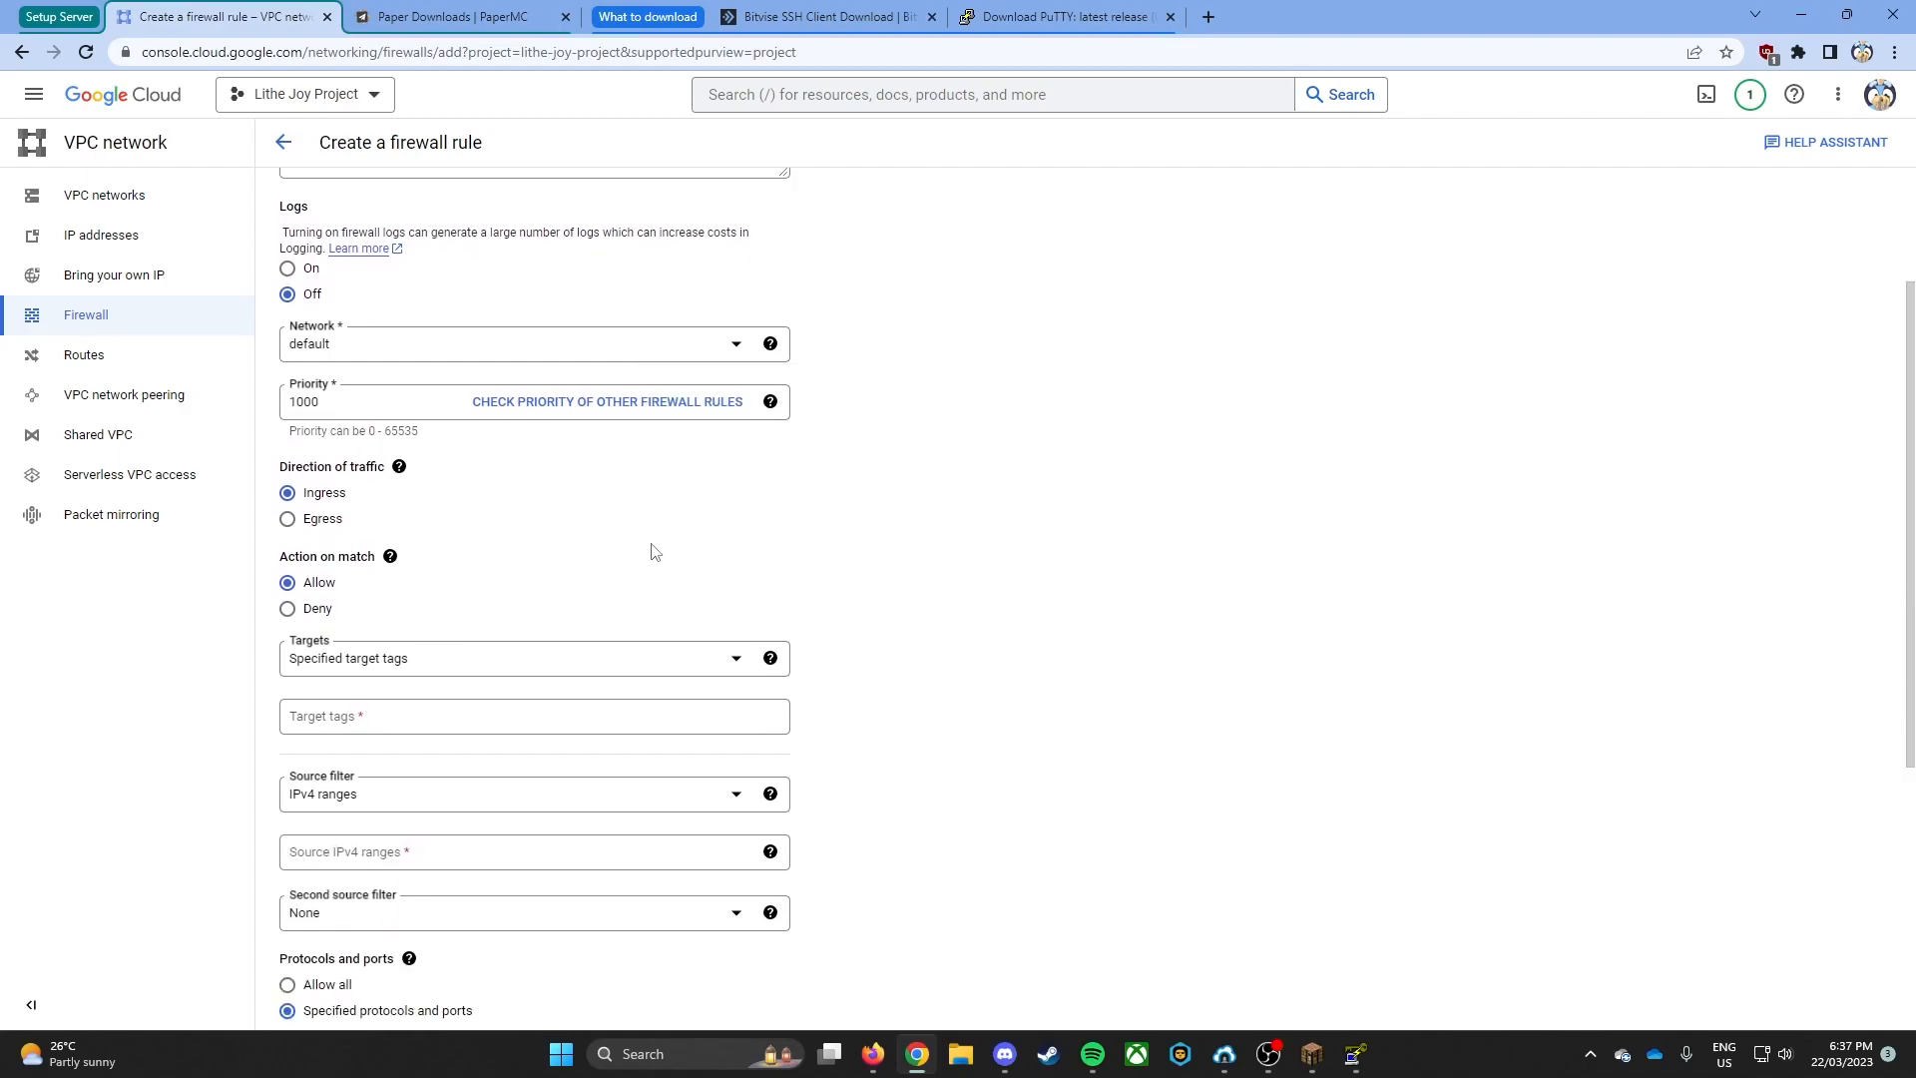
pyautogui.click(376, 669)
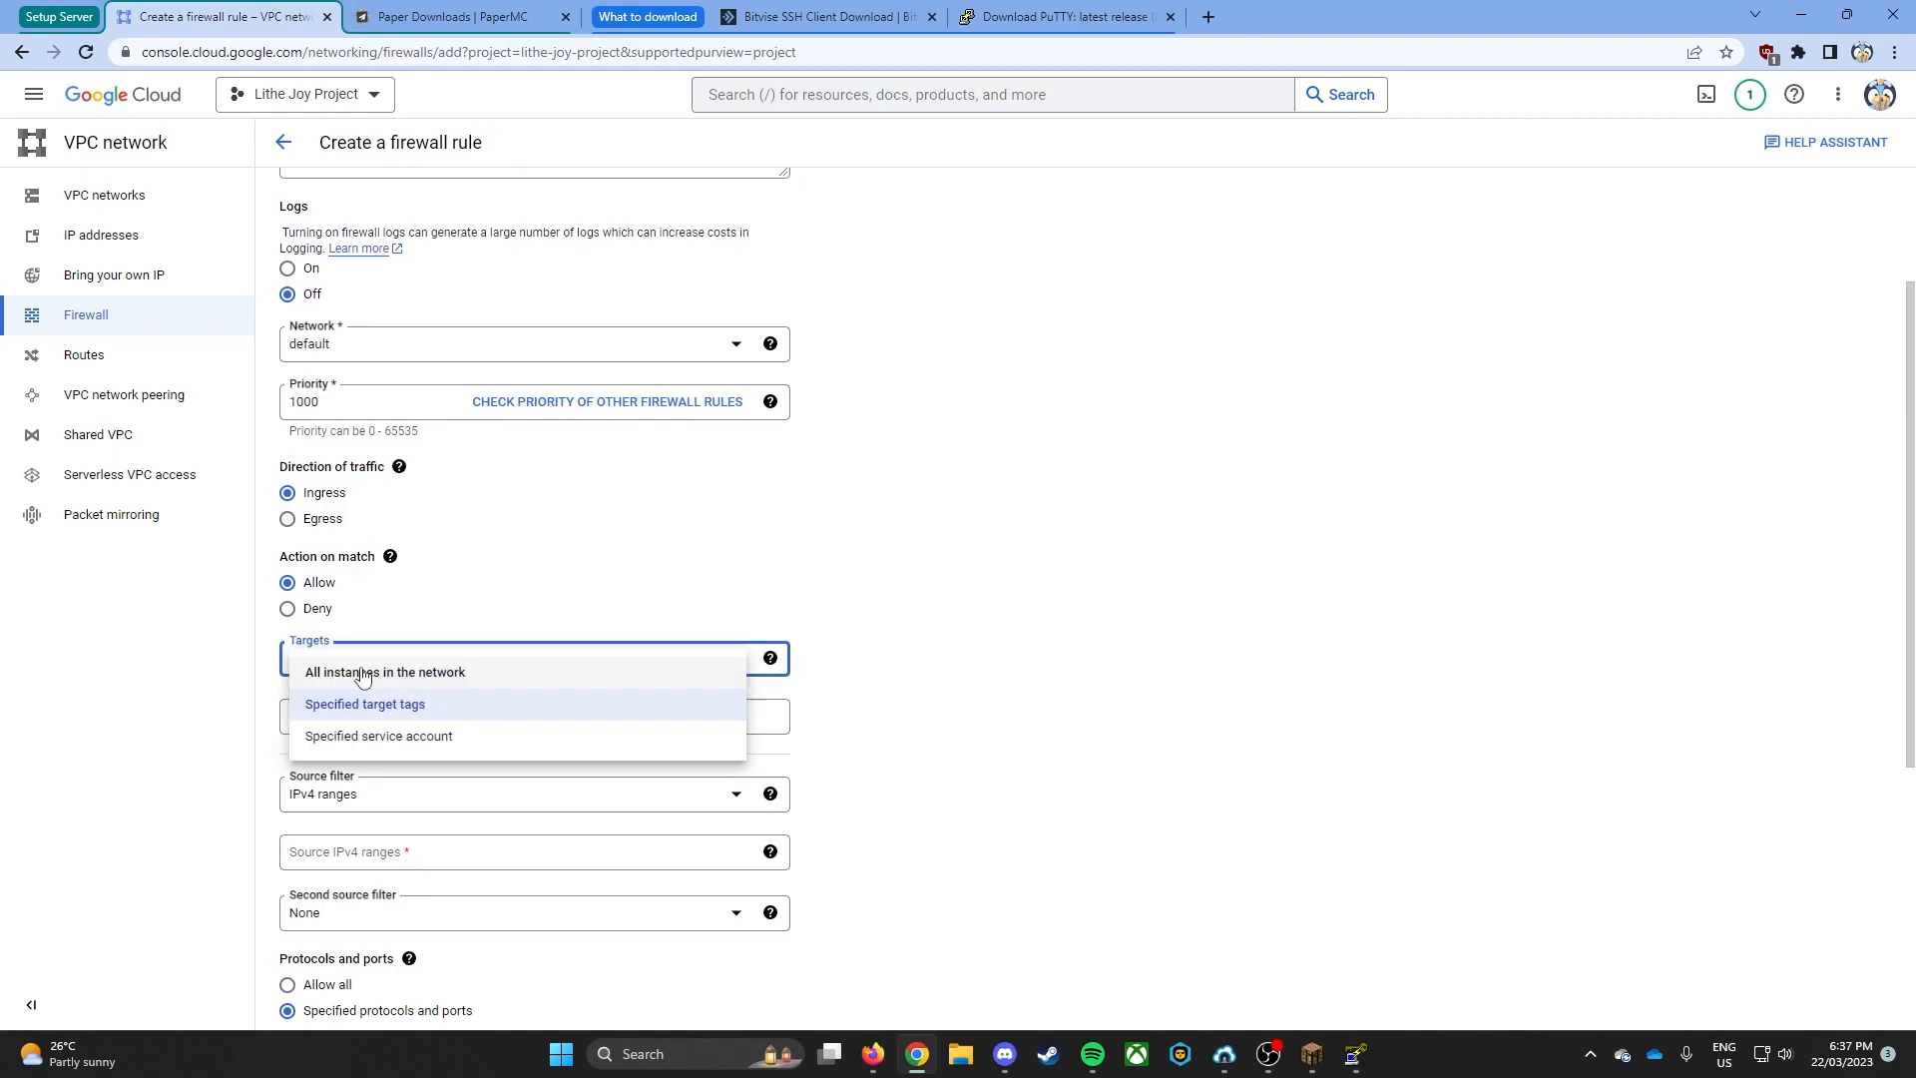
pyautogui.click(424, 672)
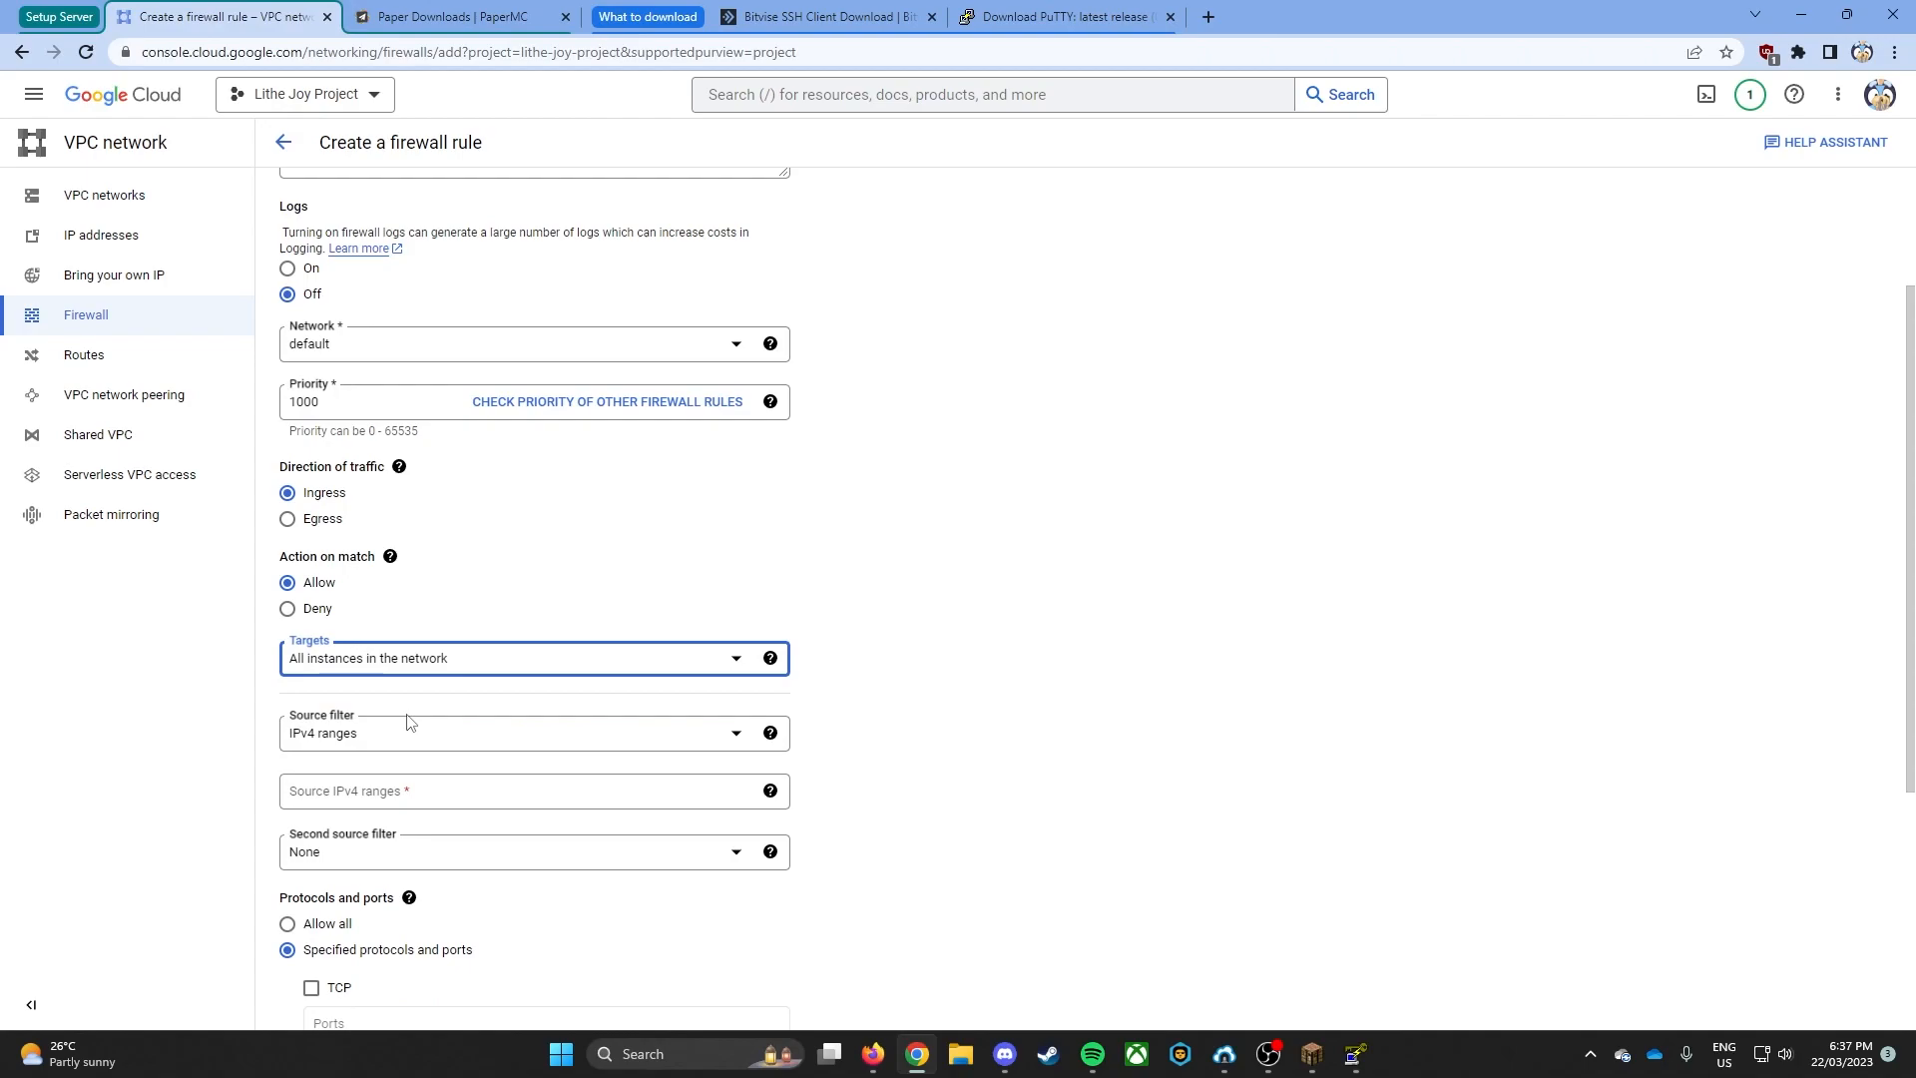
# - Enable TCP port 25565 and UDP port 19132 in the firewall rule's specified protocols and ports
pyautogui.scroll(-3, 439, 653)
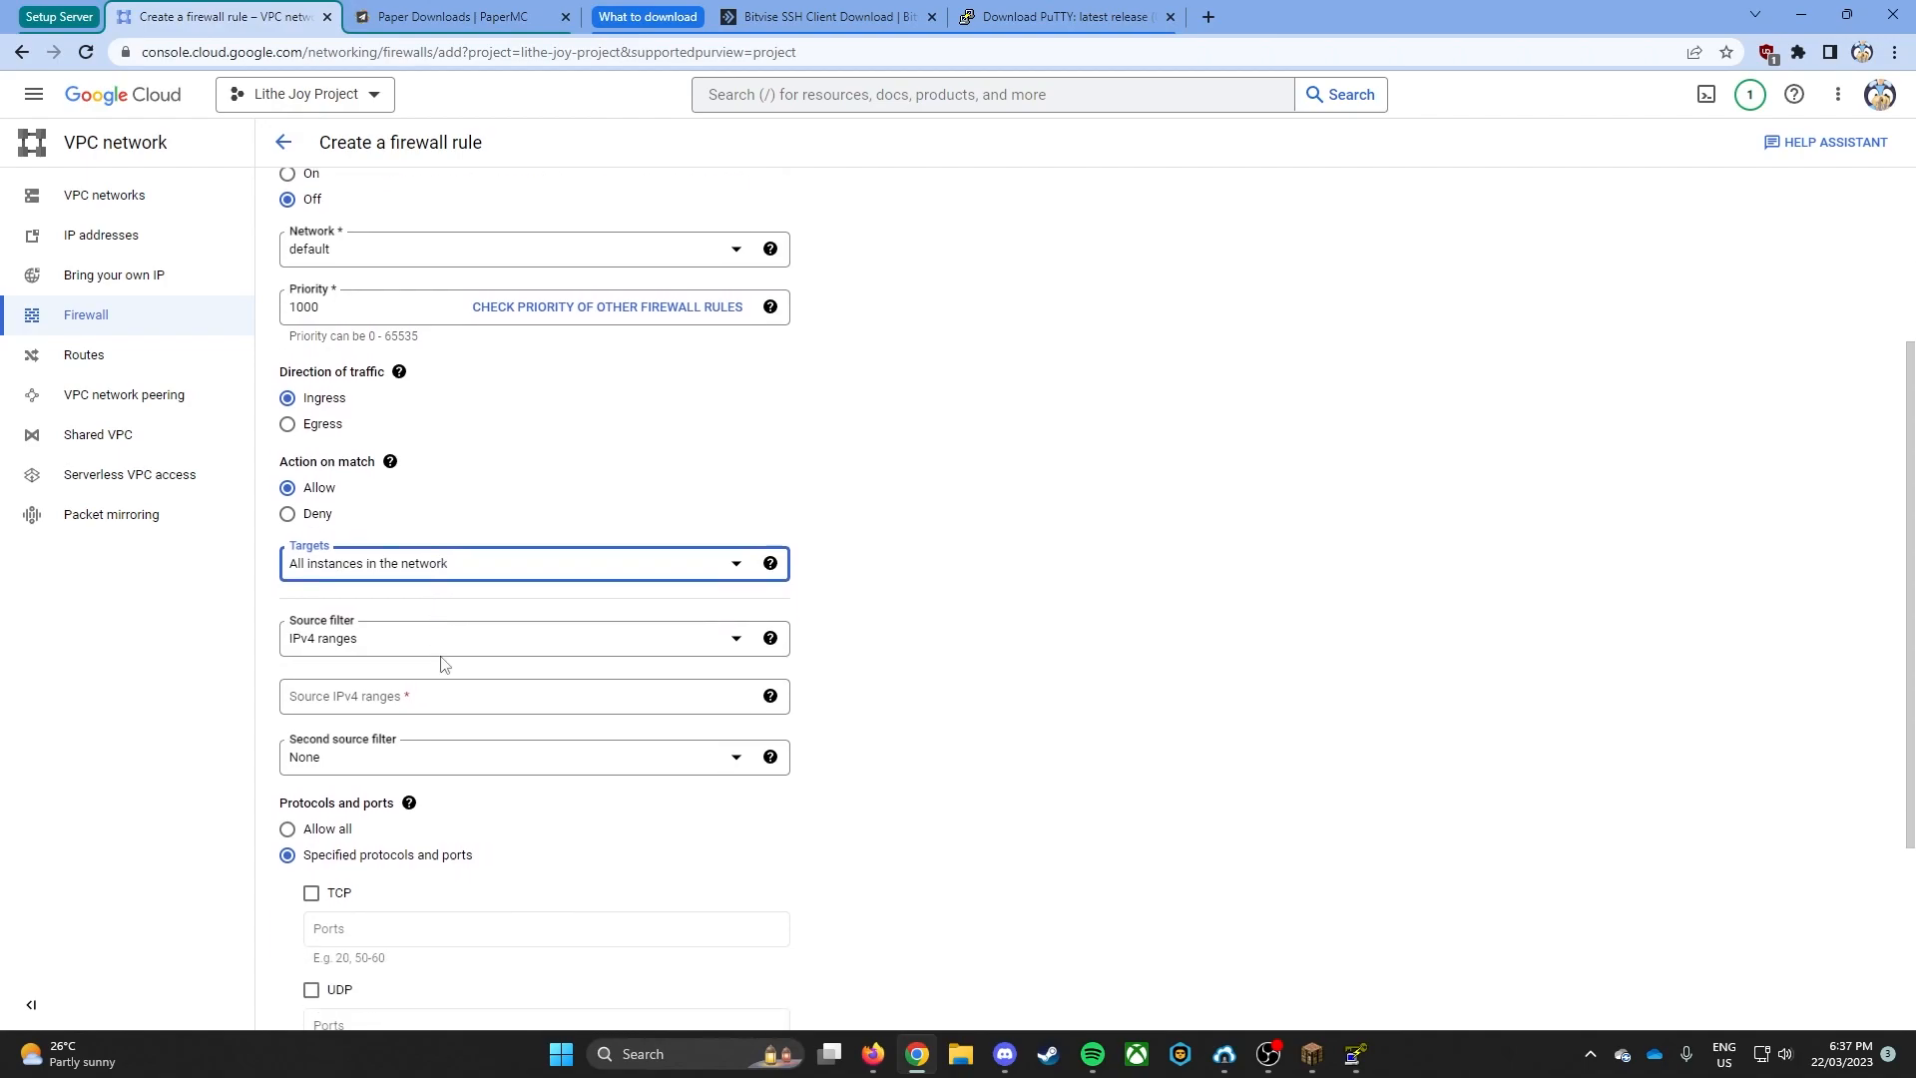
pyautogui.scroll(-1, 446, 658)
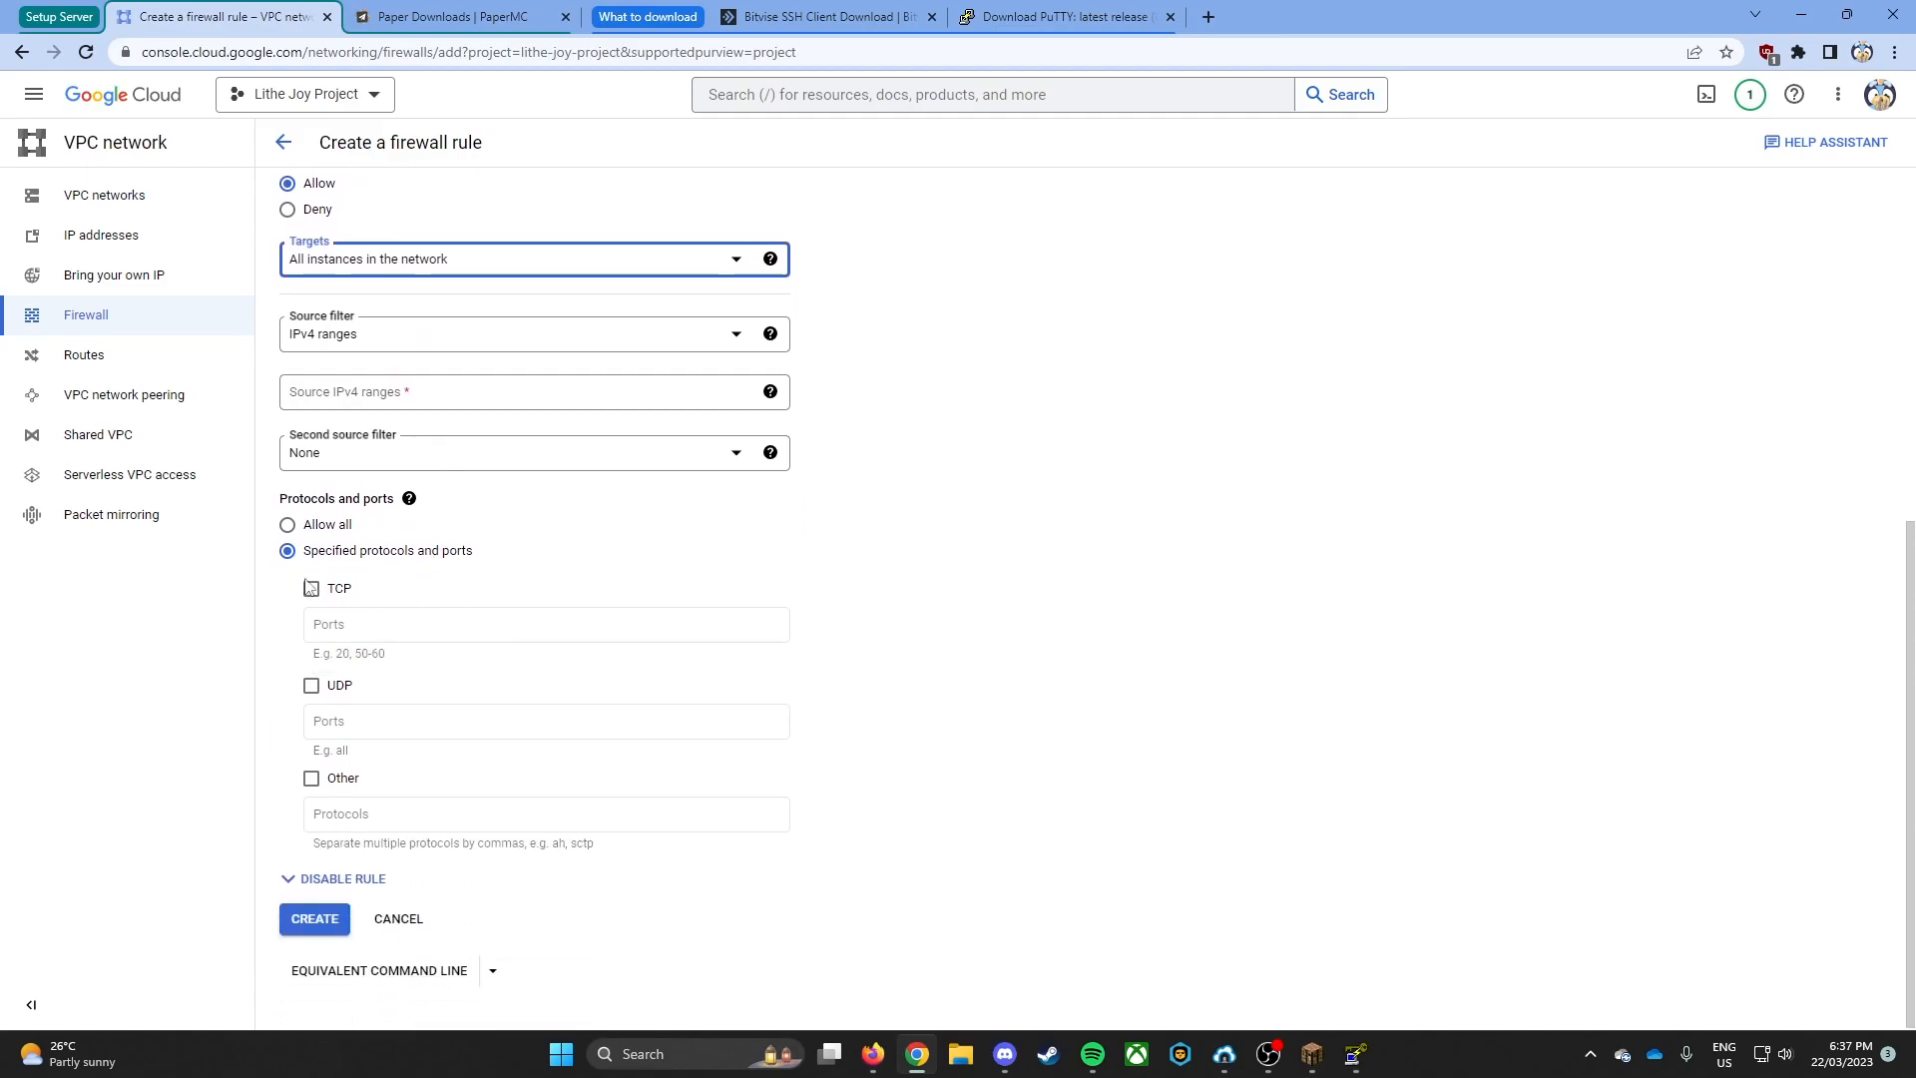
pyautogui.click(335, 591)
pyautogui.click(347, 691)
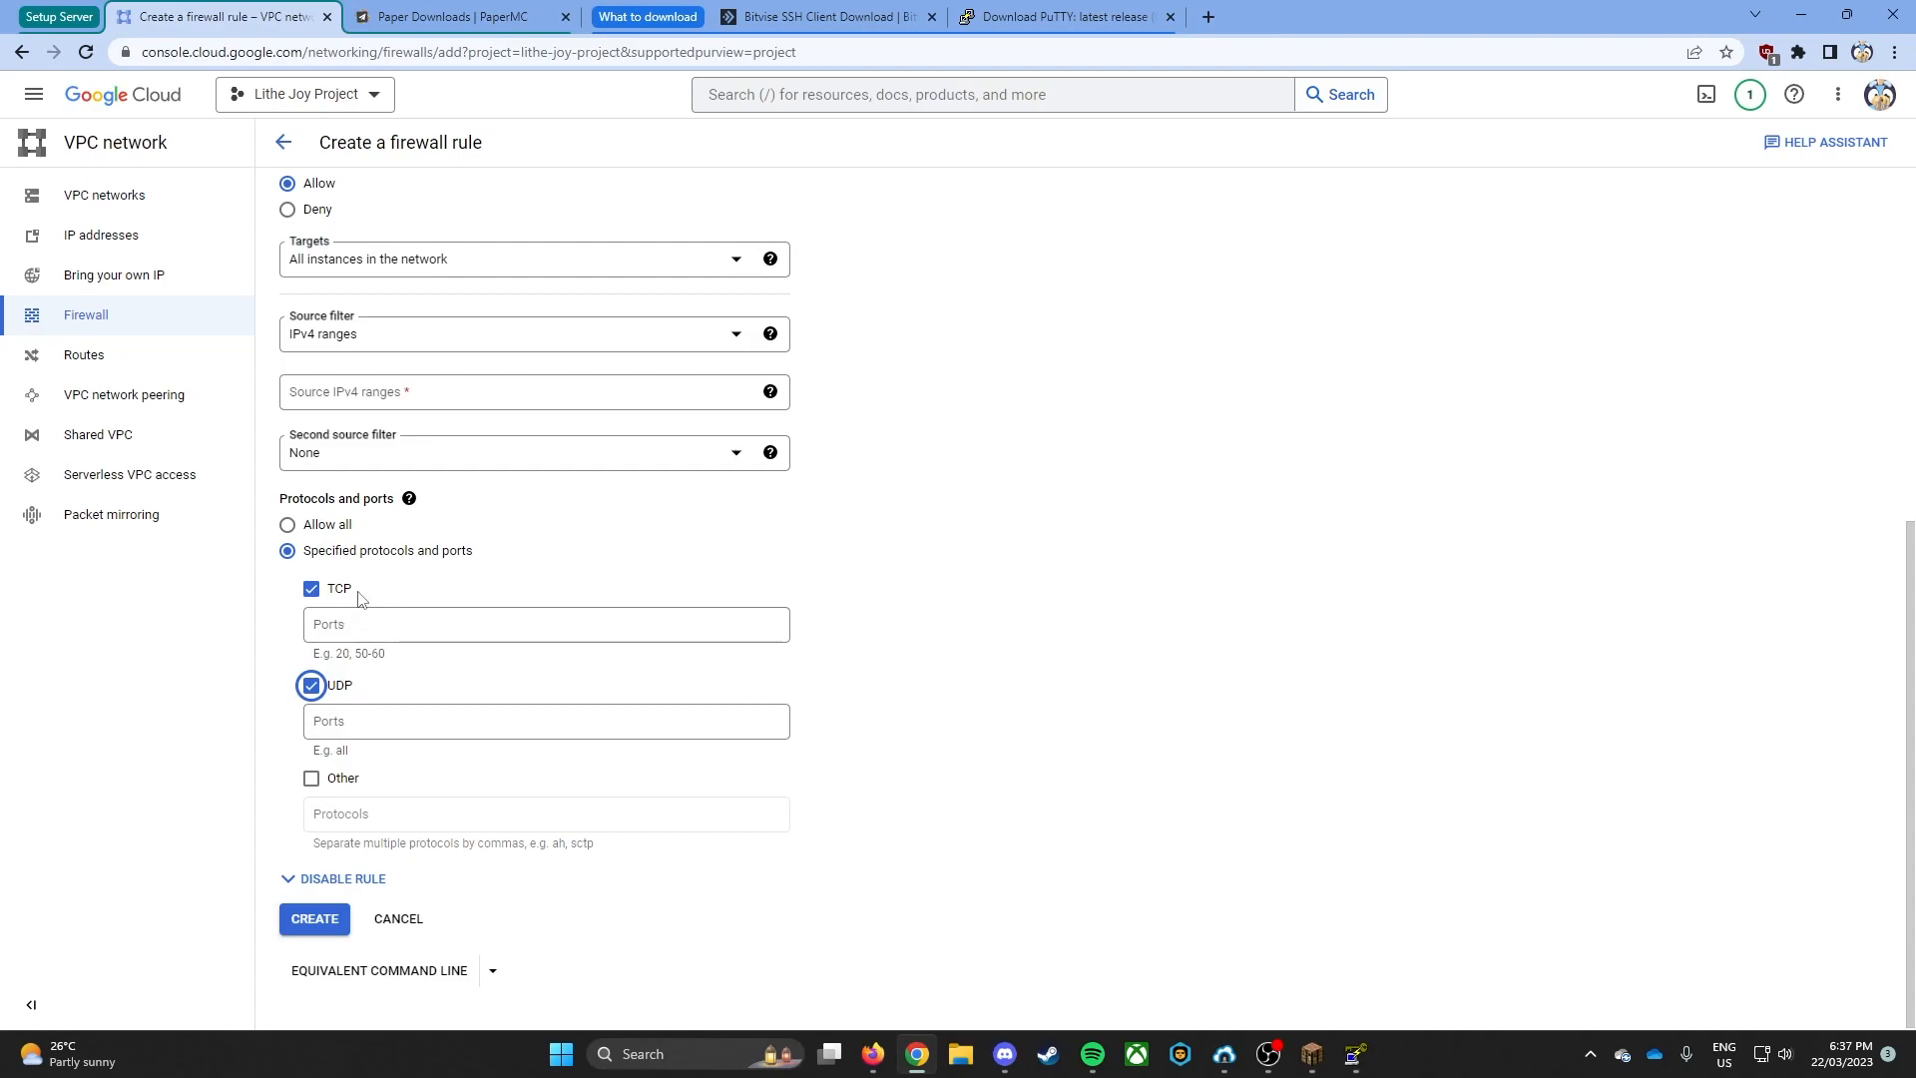
pyautogui.click(393, 630)
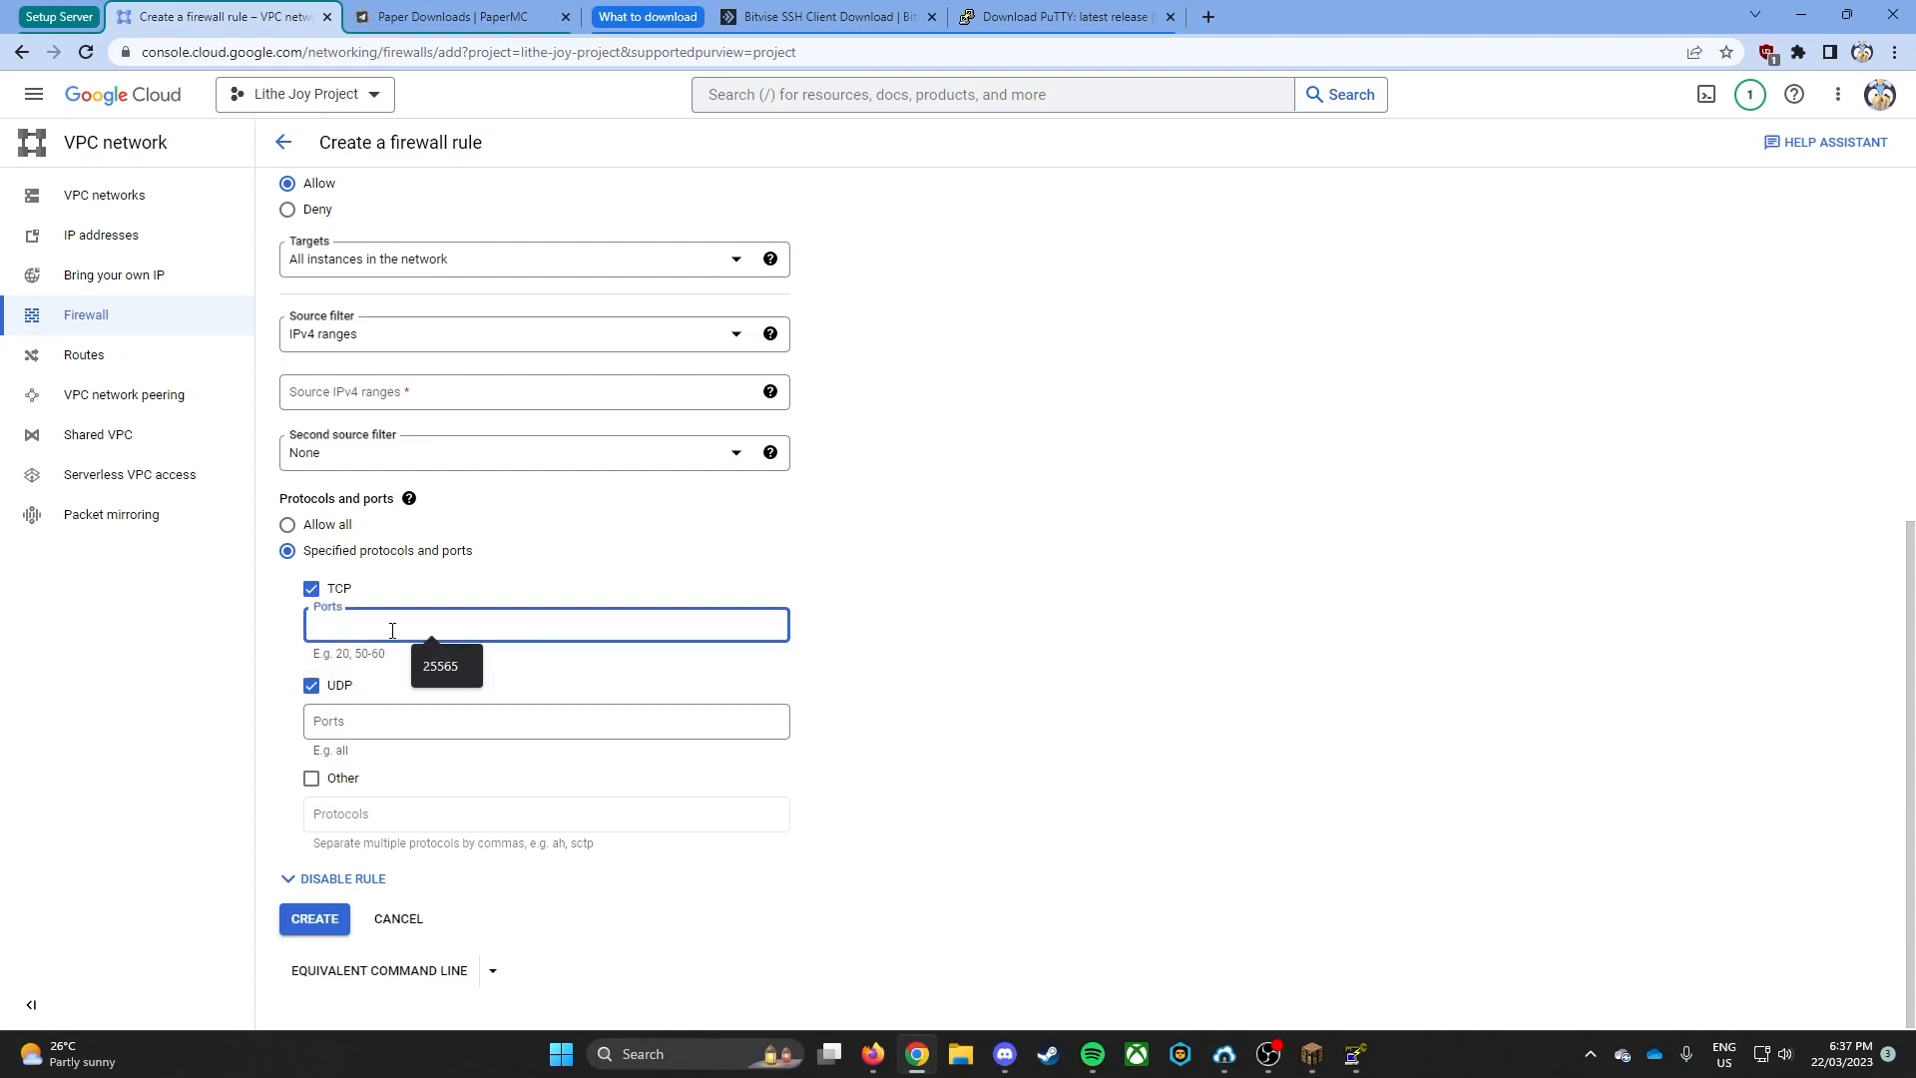
pyautogui.write('25565')
pyautogui.click(357, 724)
pyautogui.write('19132')
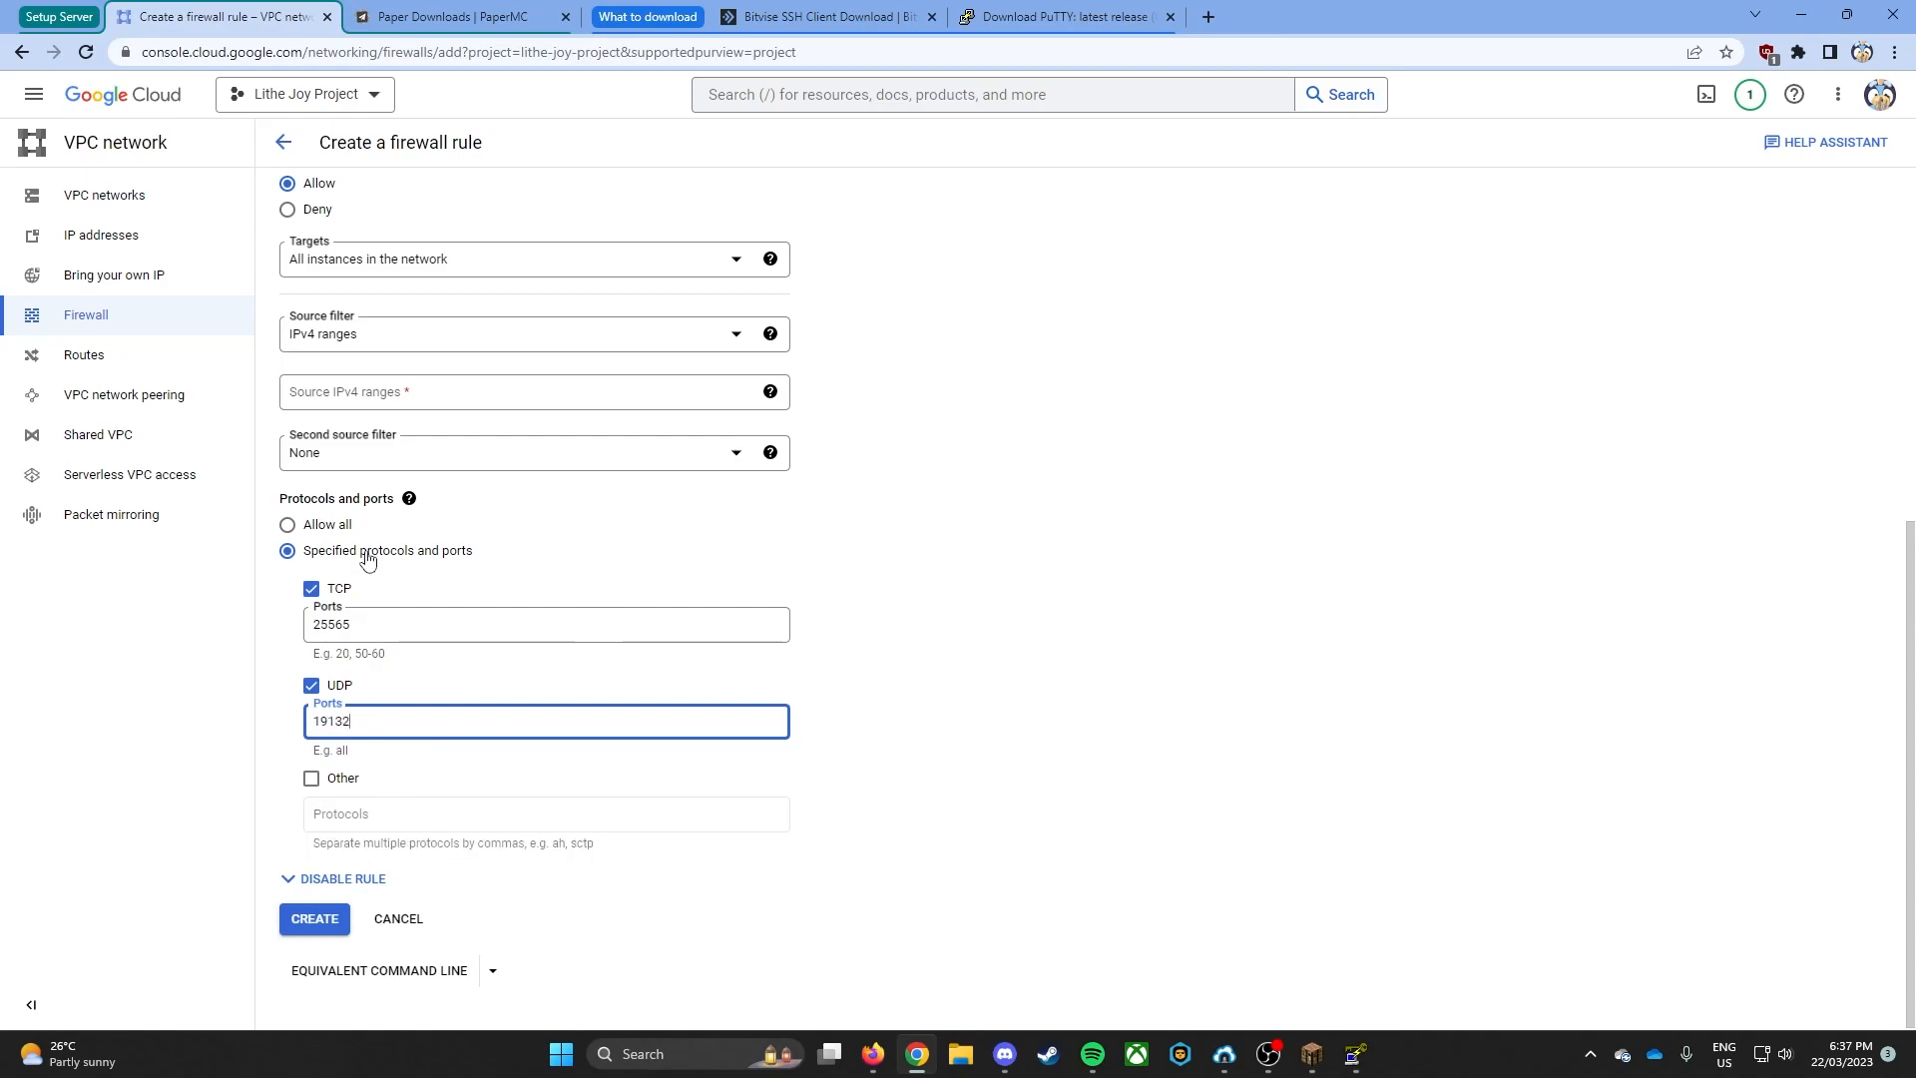
# - Set the firewall rule's source IPv4 ranges to 0.0.0.0/0, leaving the second source filter at None
pyautogui.click(486, 452)
pyautogui.click(1046, 620)
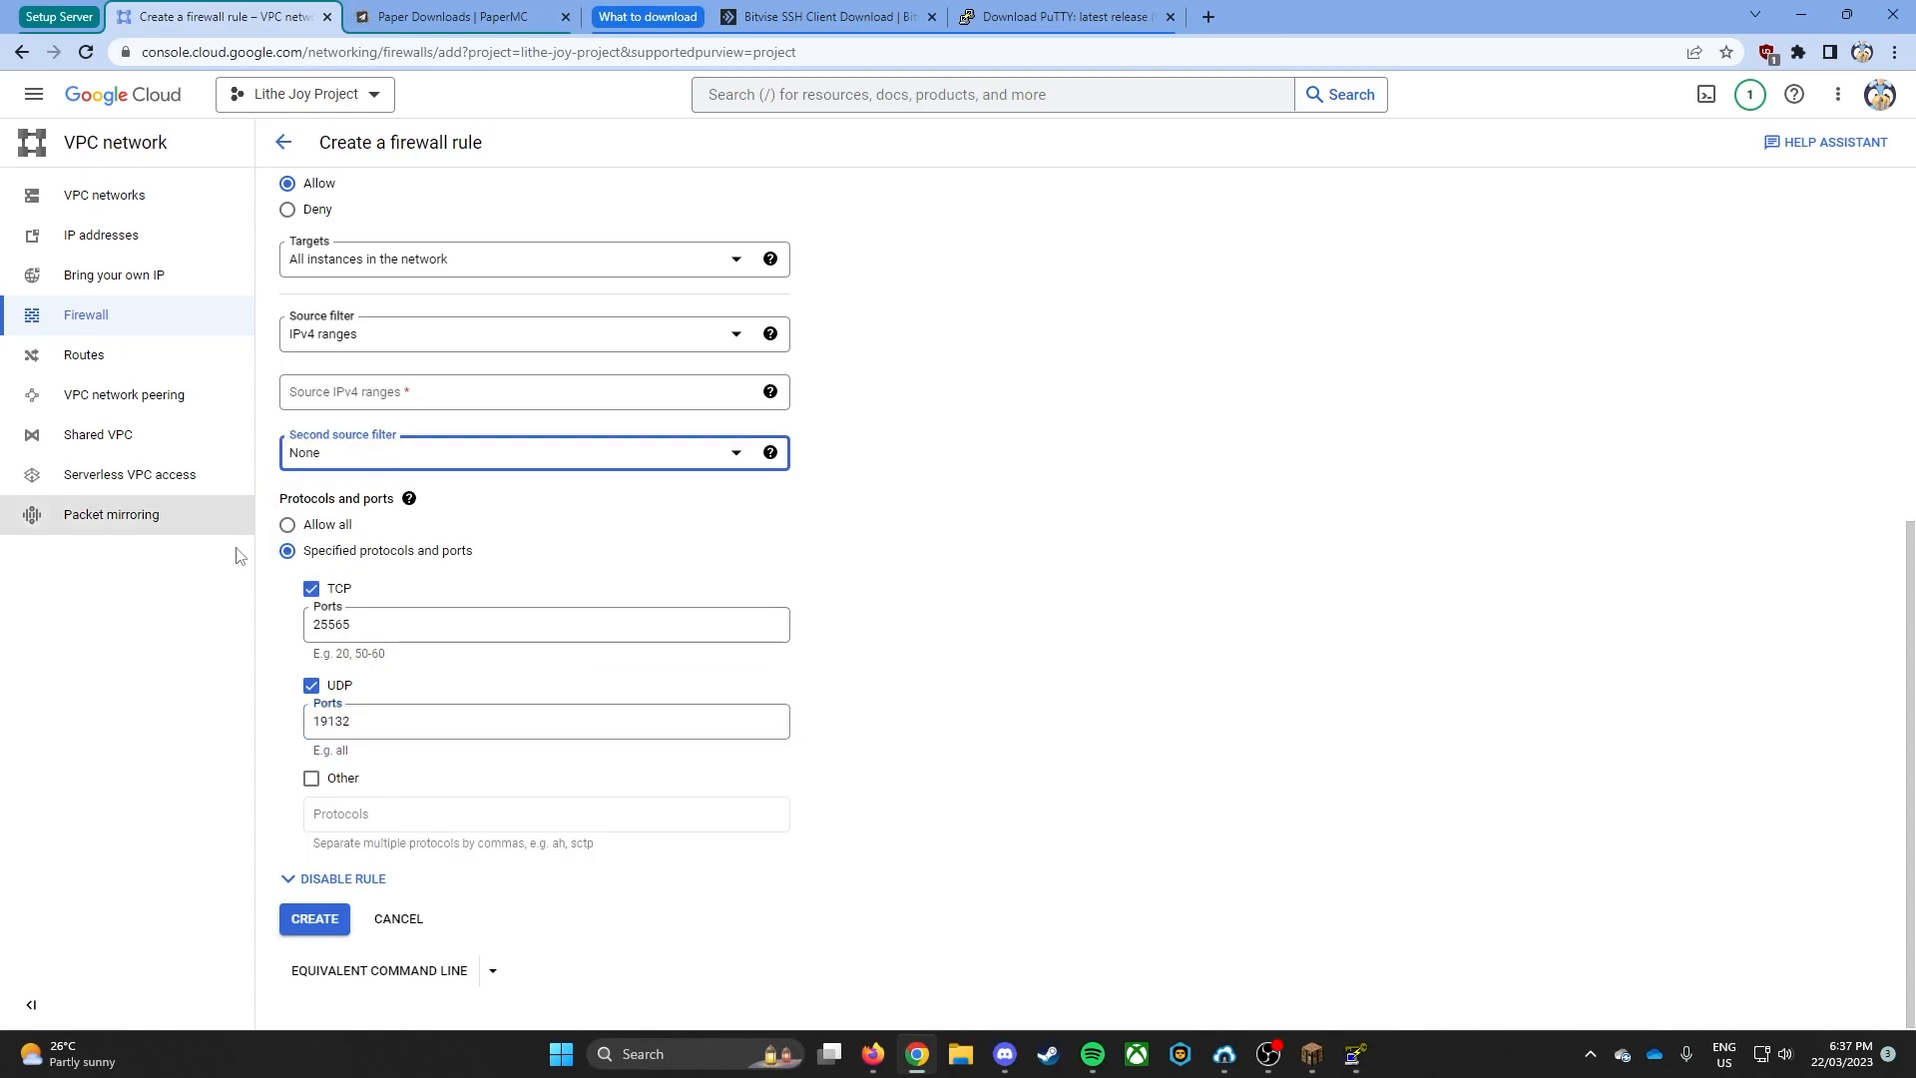
pyautogui.click(414, 399)
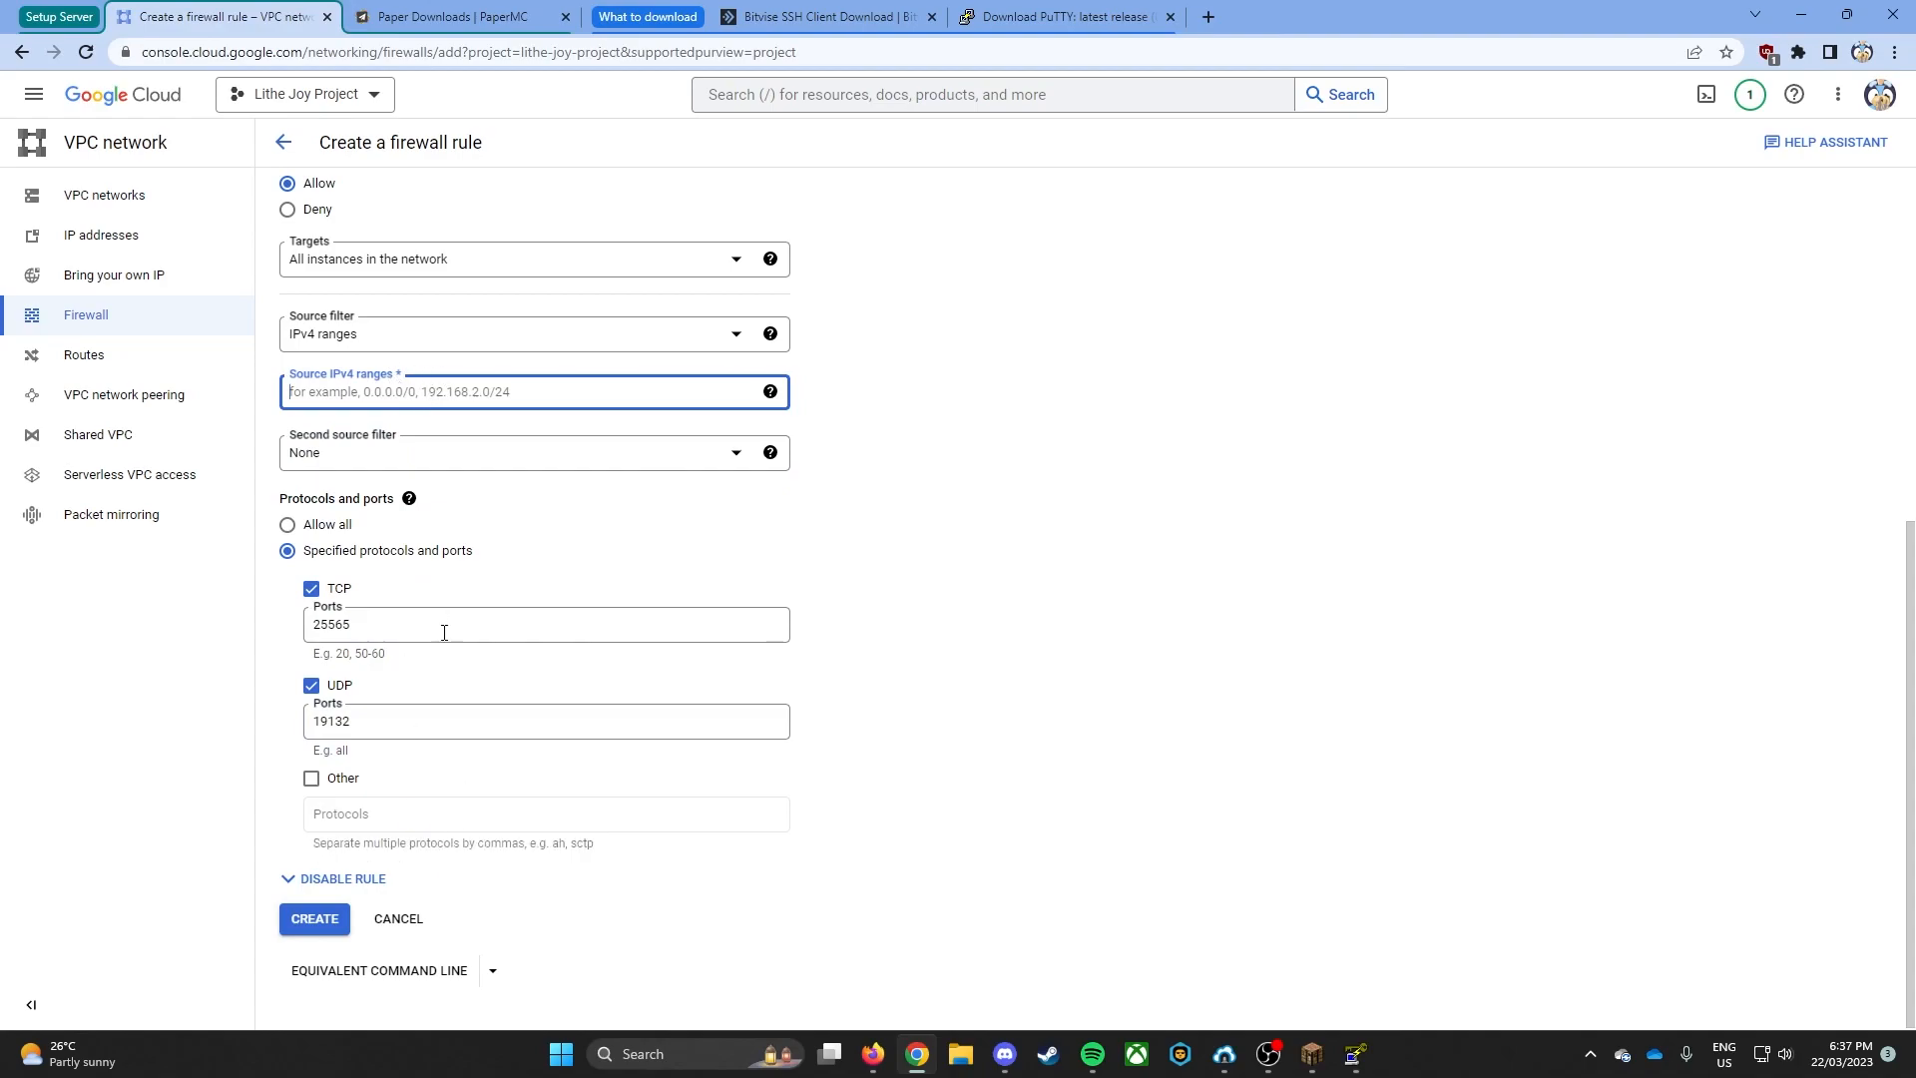
pyautogui.scroll(3, 410, 350)
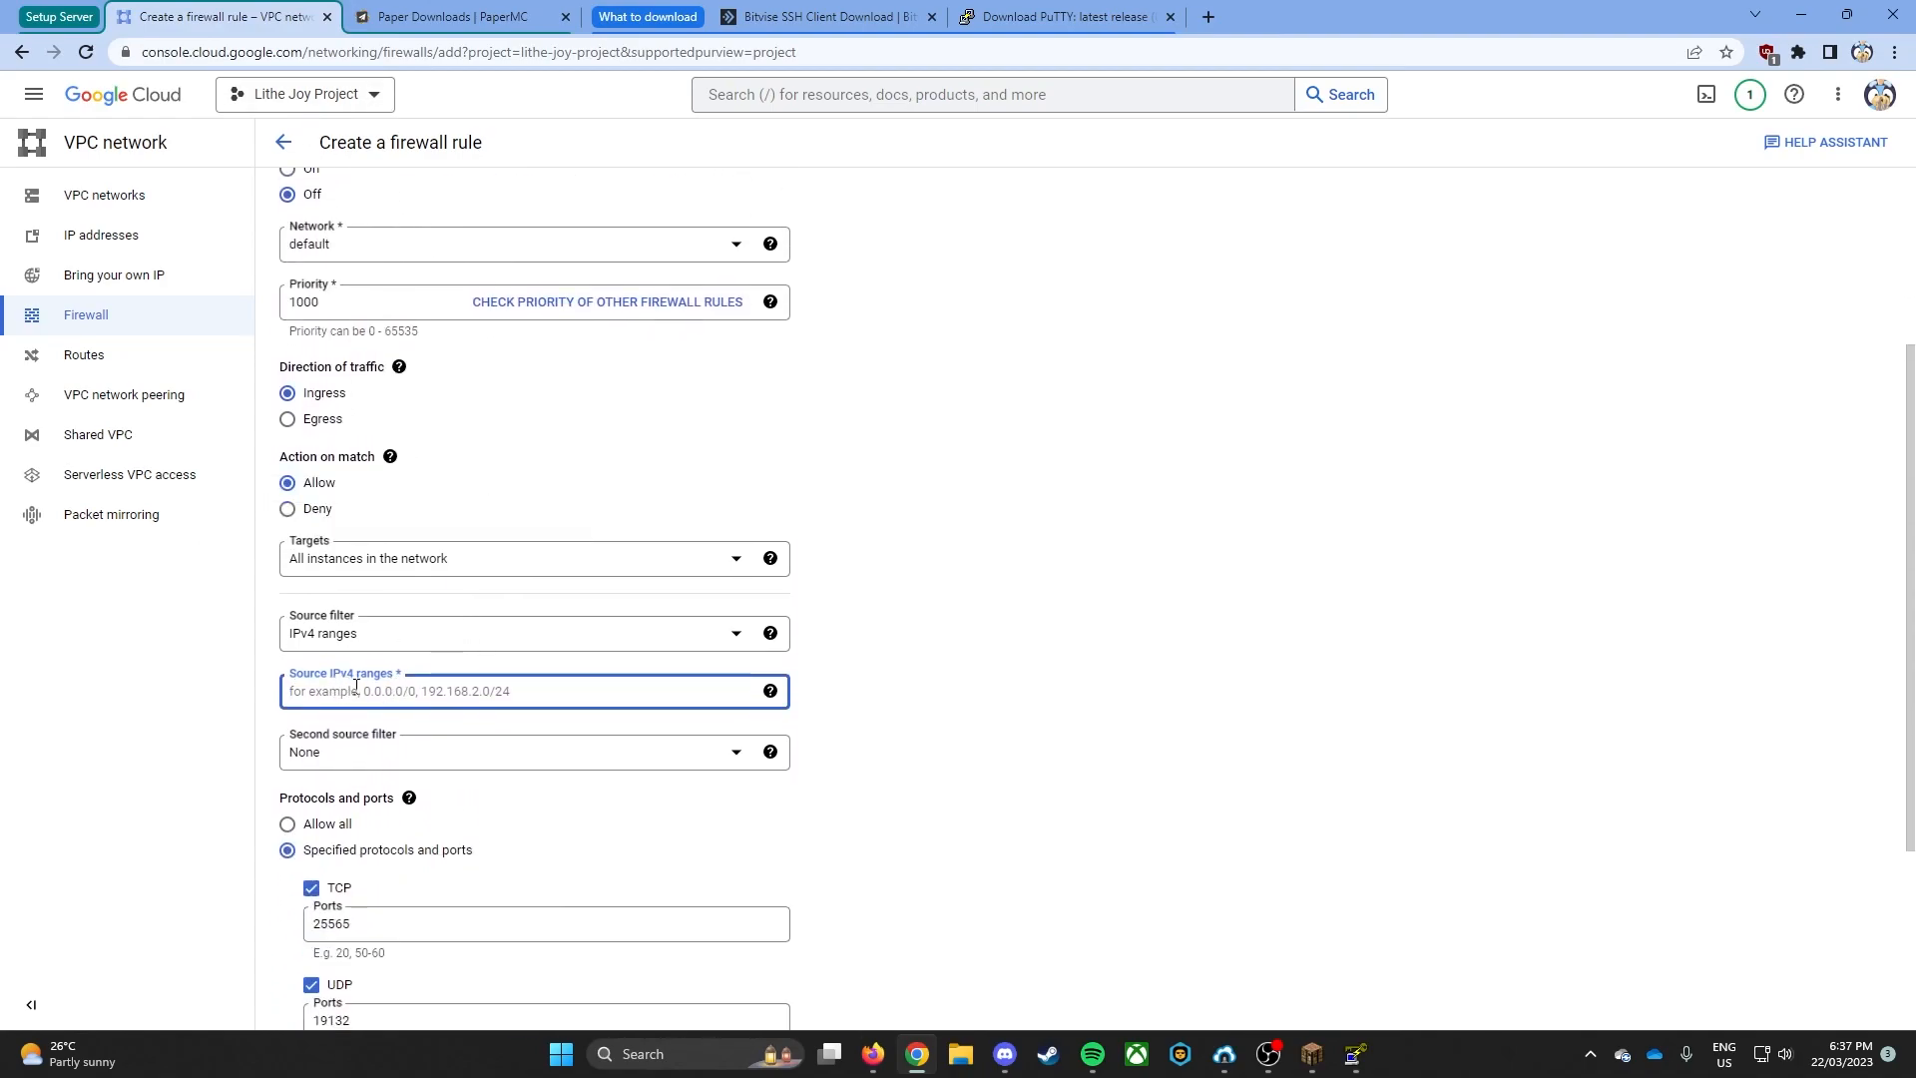
pyautogui.write('0.0.')
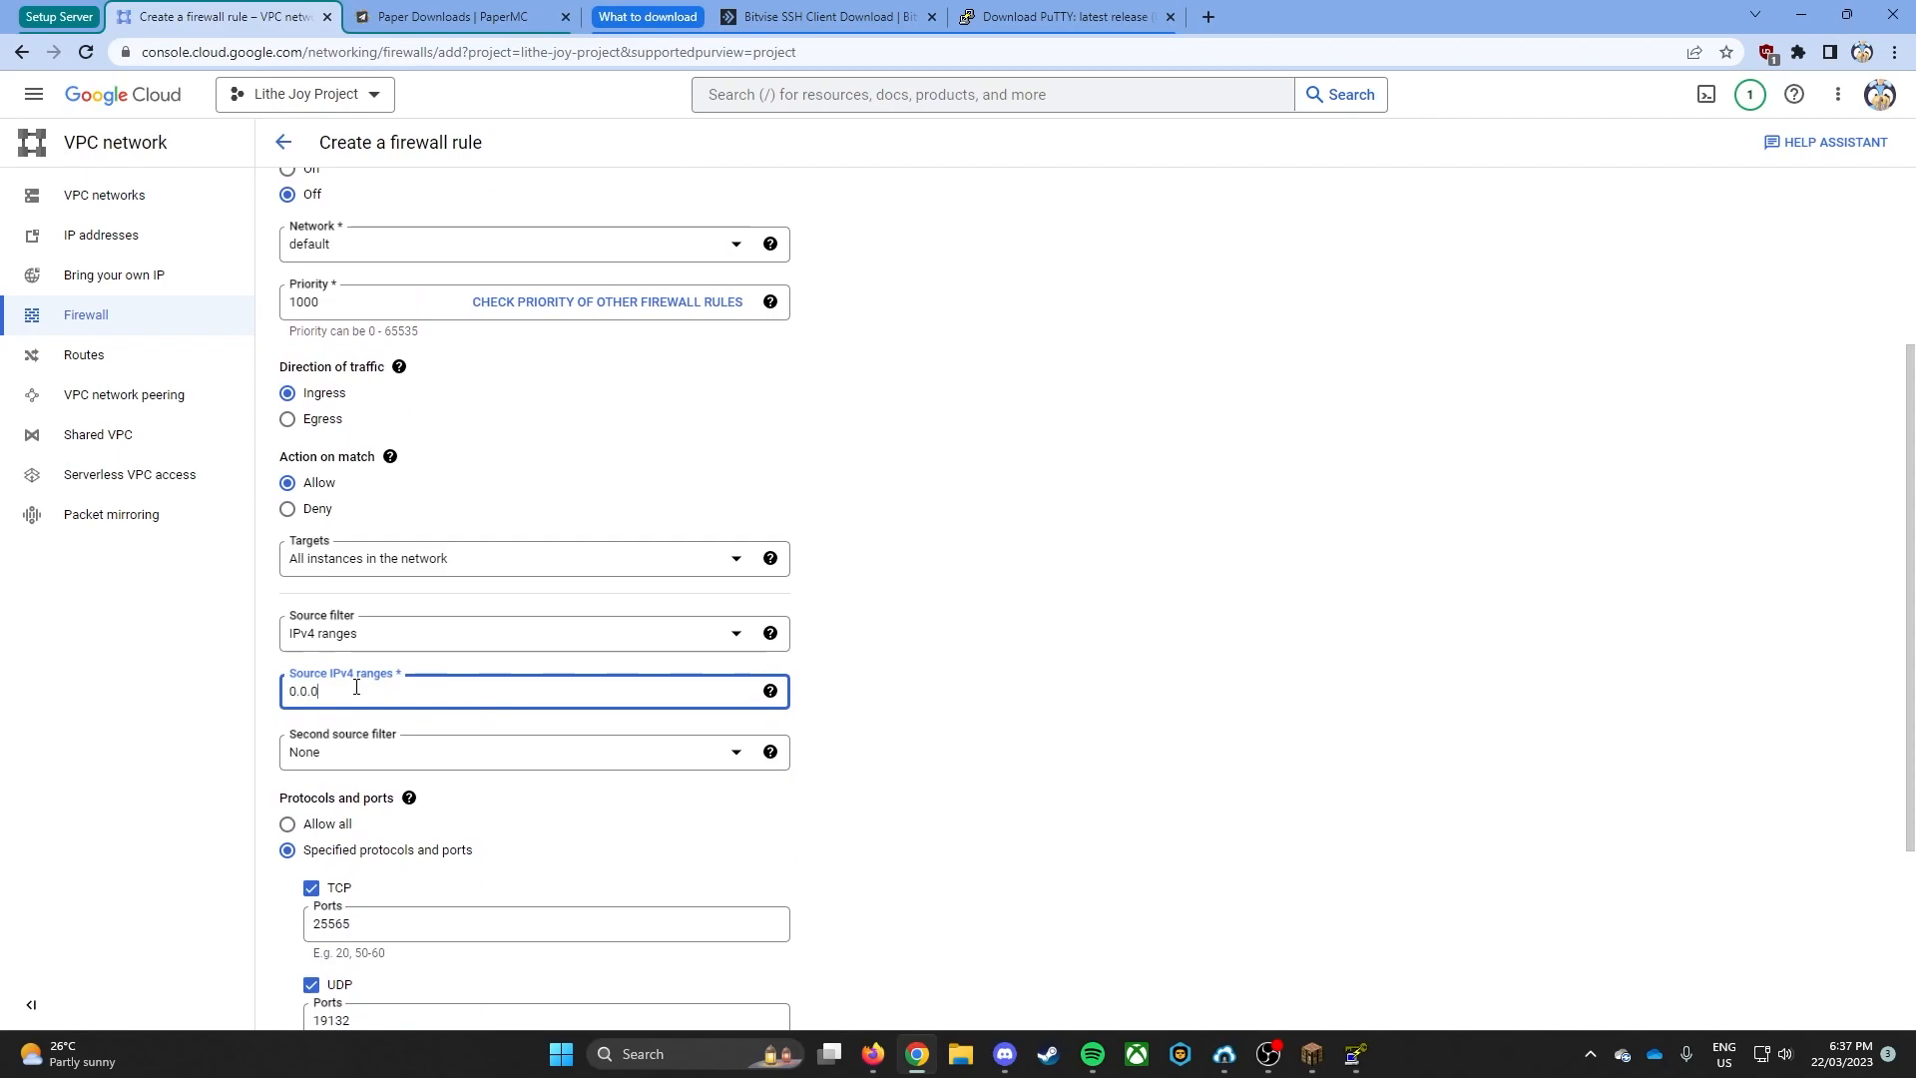
pyautogui.write('0.0/0')
pyautogui.hotkey('ctrl', 'a')
pyautogui.click(374, 692)
pyautogui.click(1714, 547)
# - Create the mcfirewall rule and check for it in the VPC firewall rules list
pyautogui.scroll(-2, 986, 711)
pyautogui.scroll(-1, 715, 711)
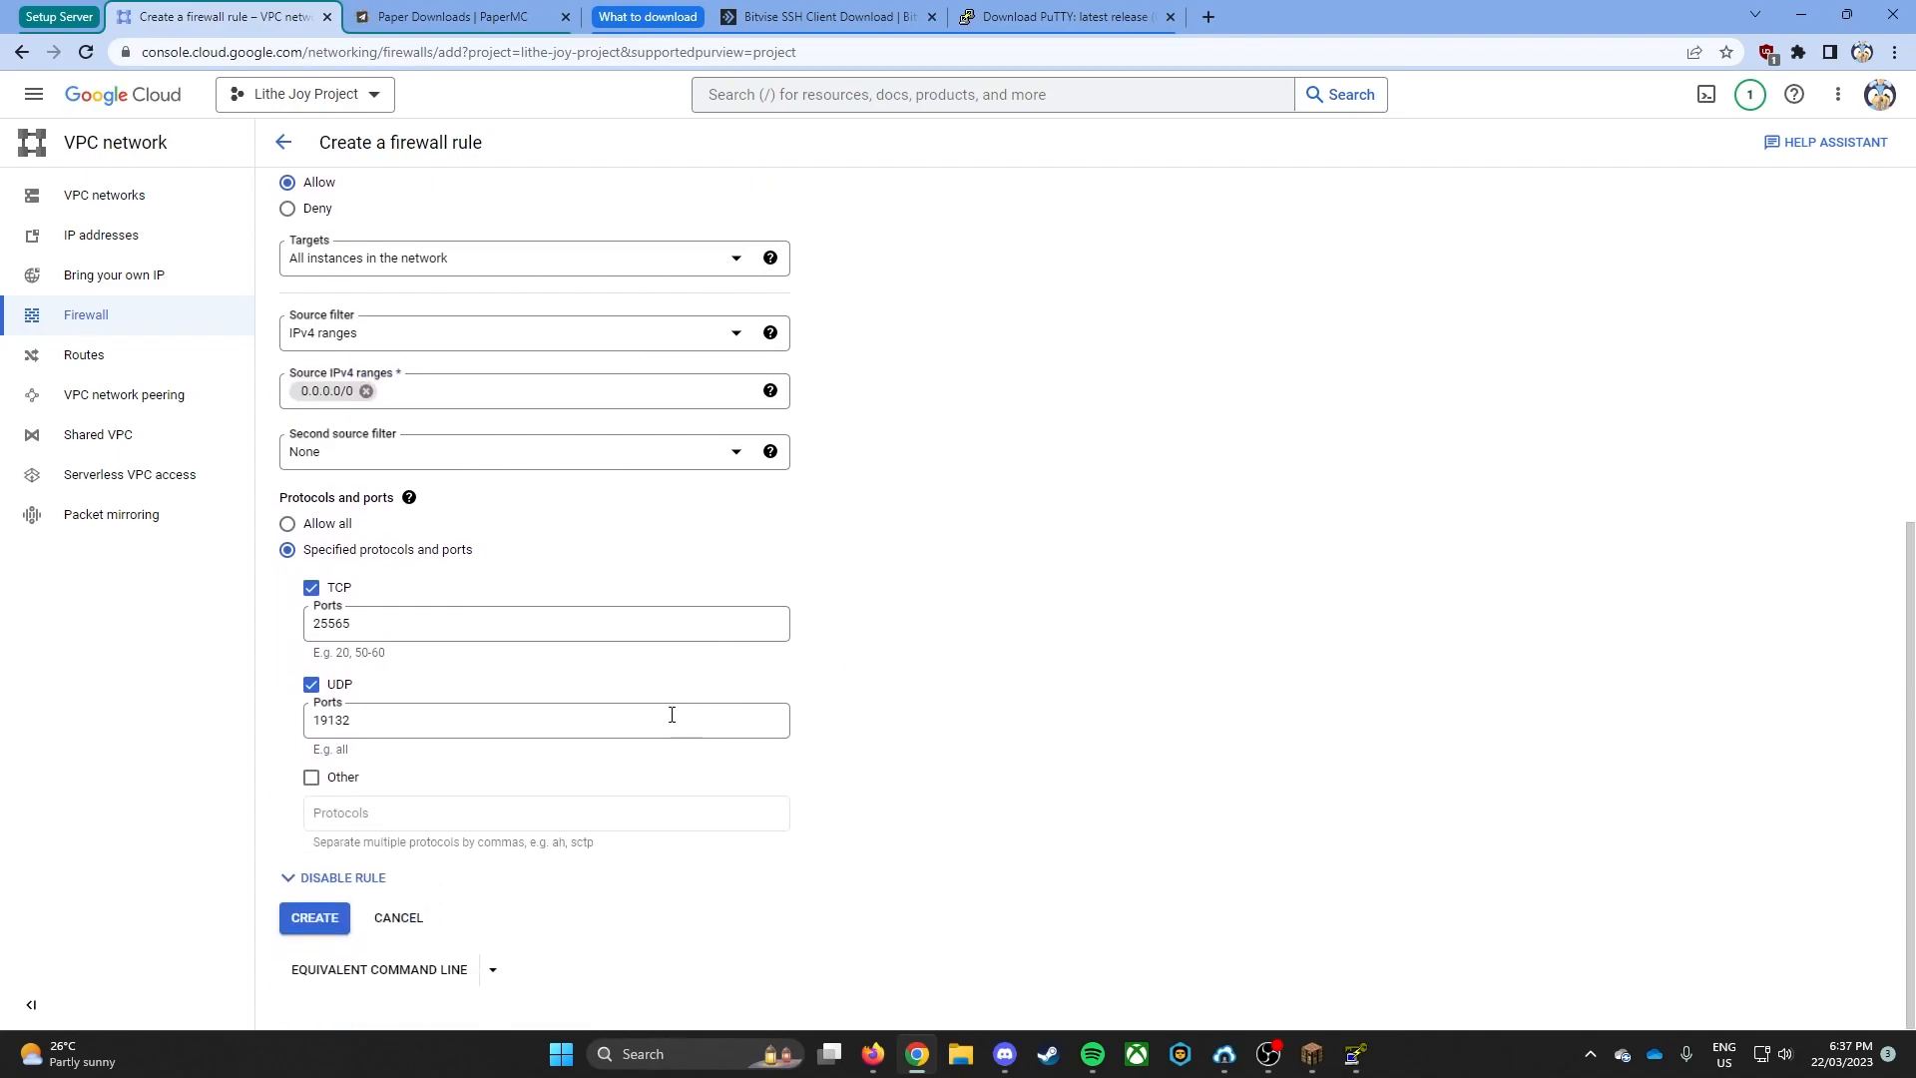
pyautogui.click(314, 919)
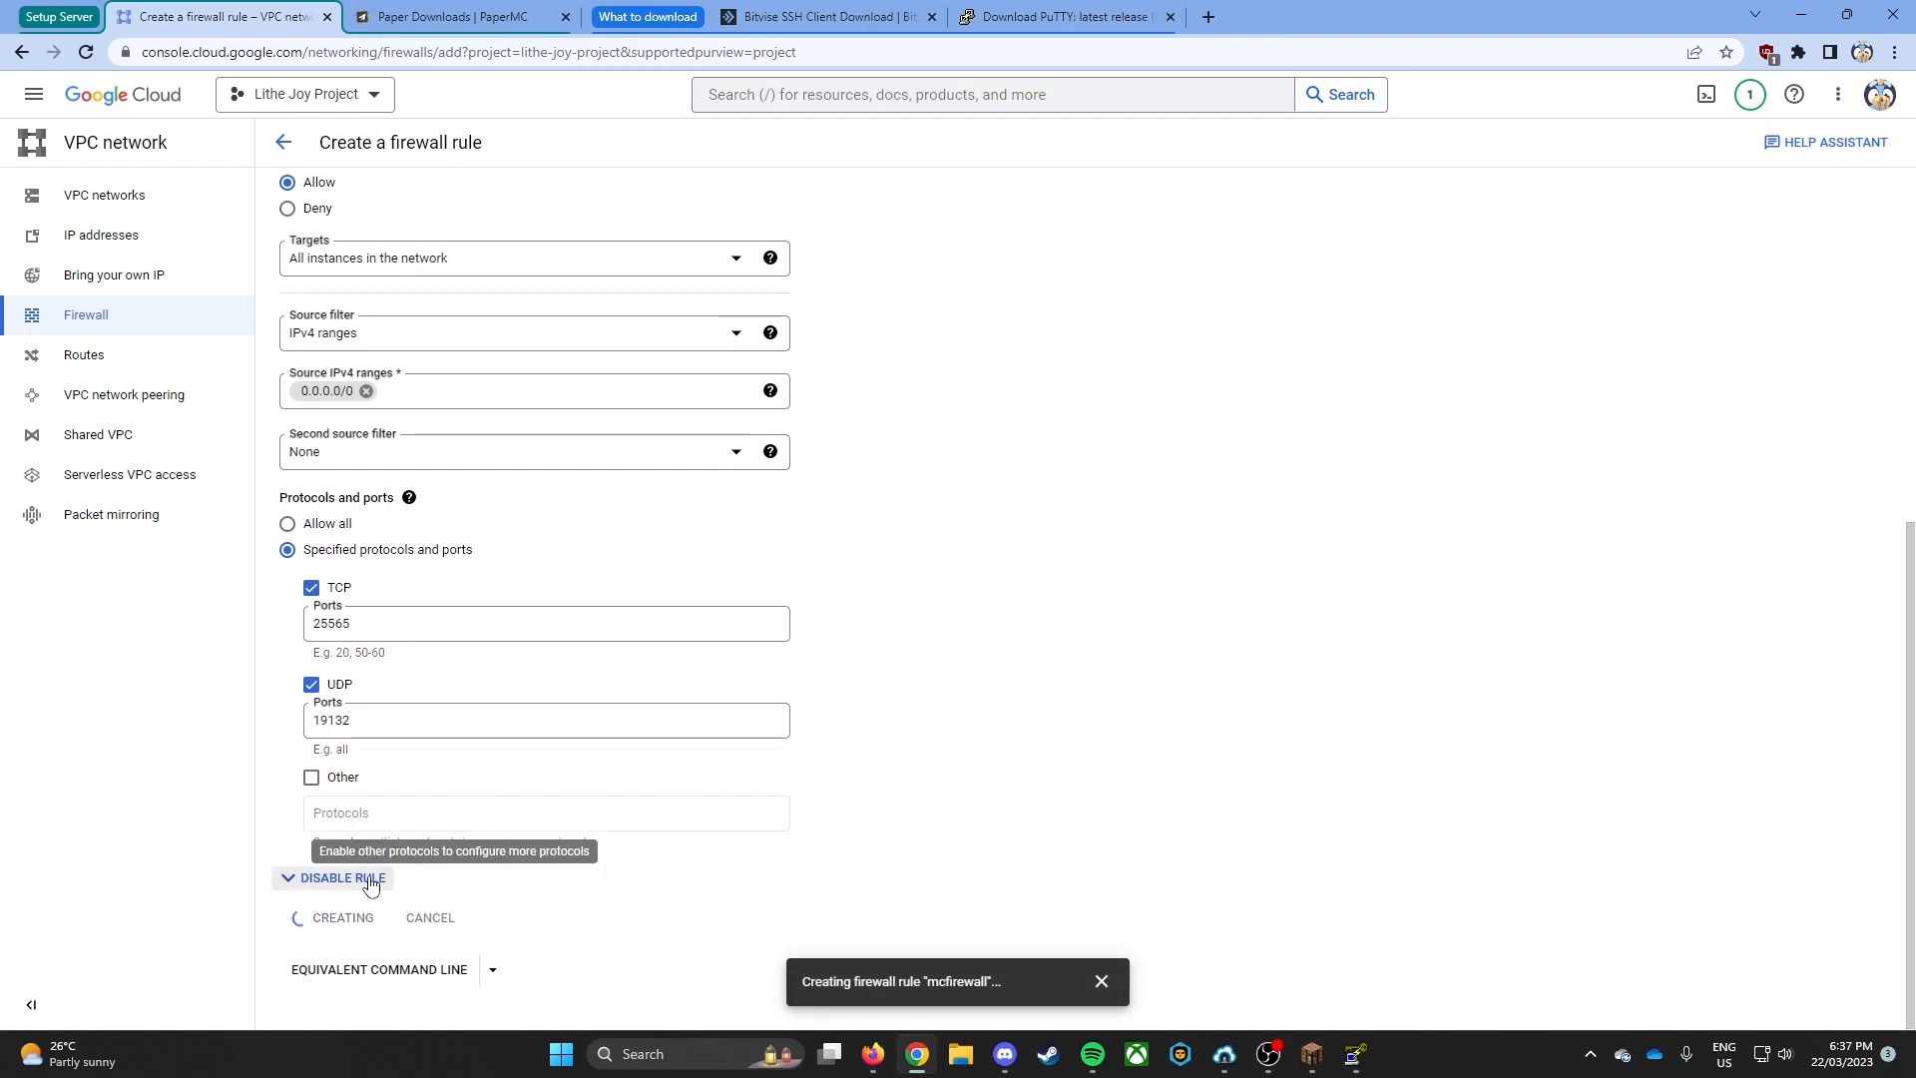
pyautogui.scroll(5, 648, 299)
pyautogui.scroll(1, 649, 395)
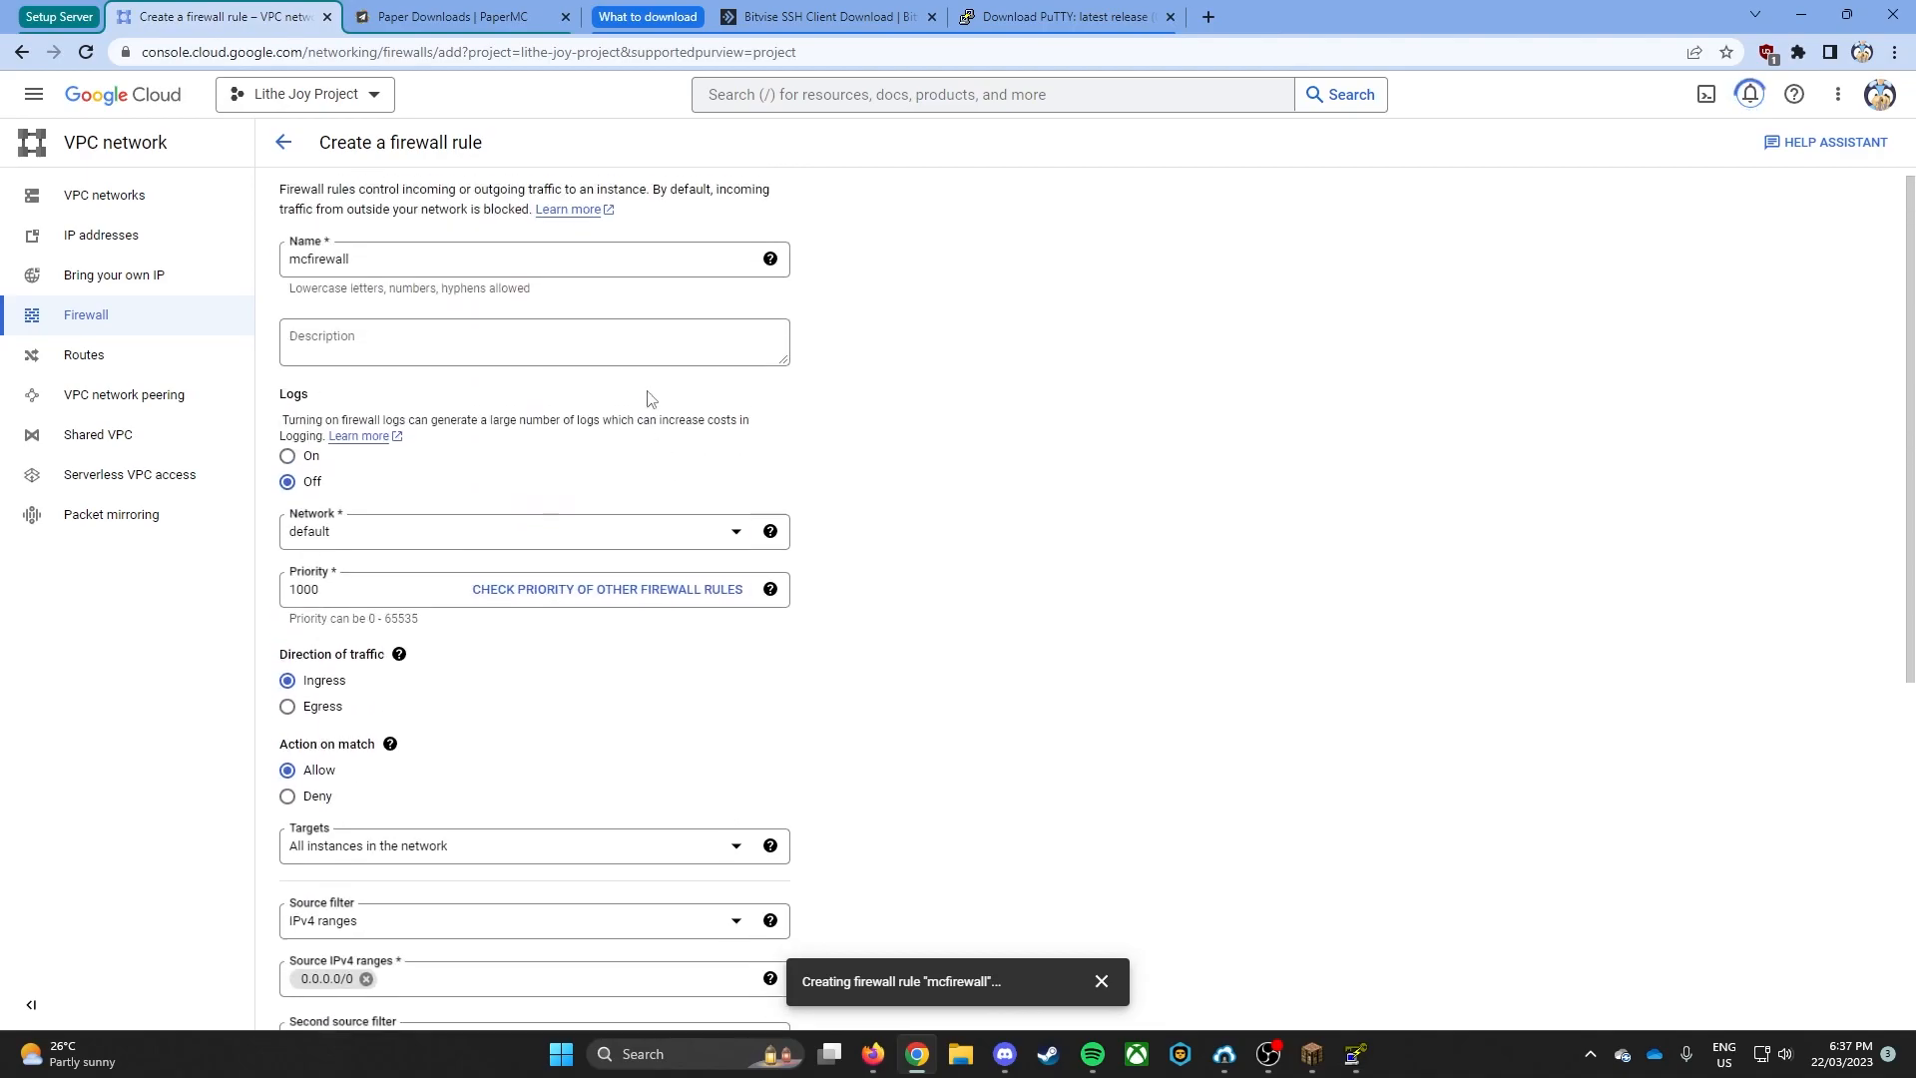
pyautogui.scroll(-6, 659, 500)
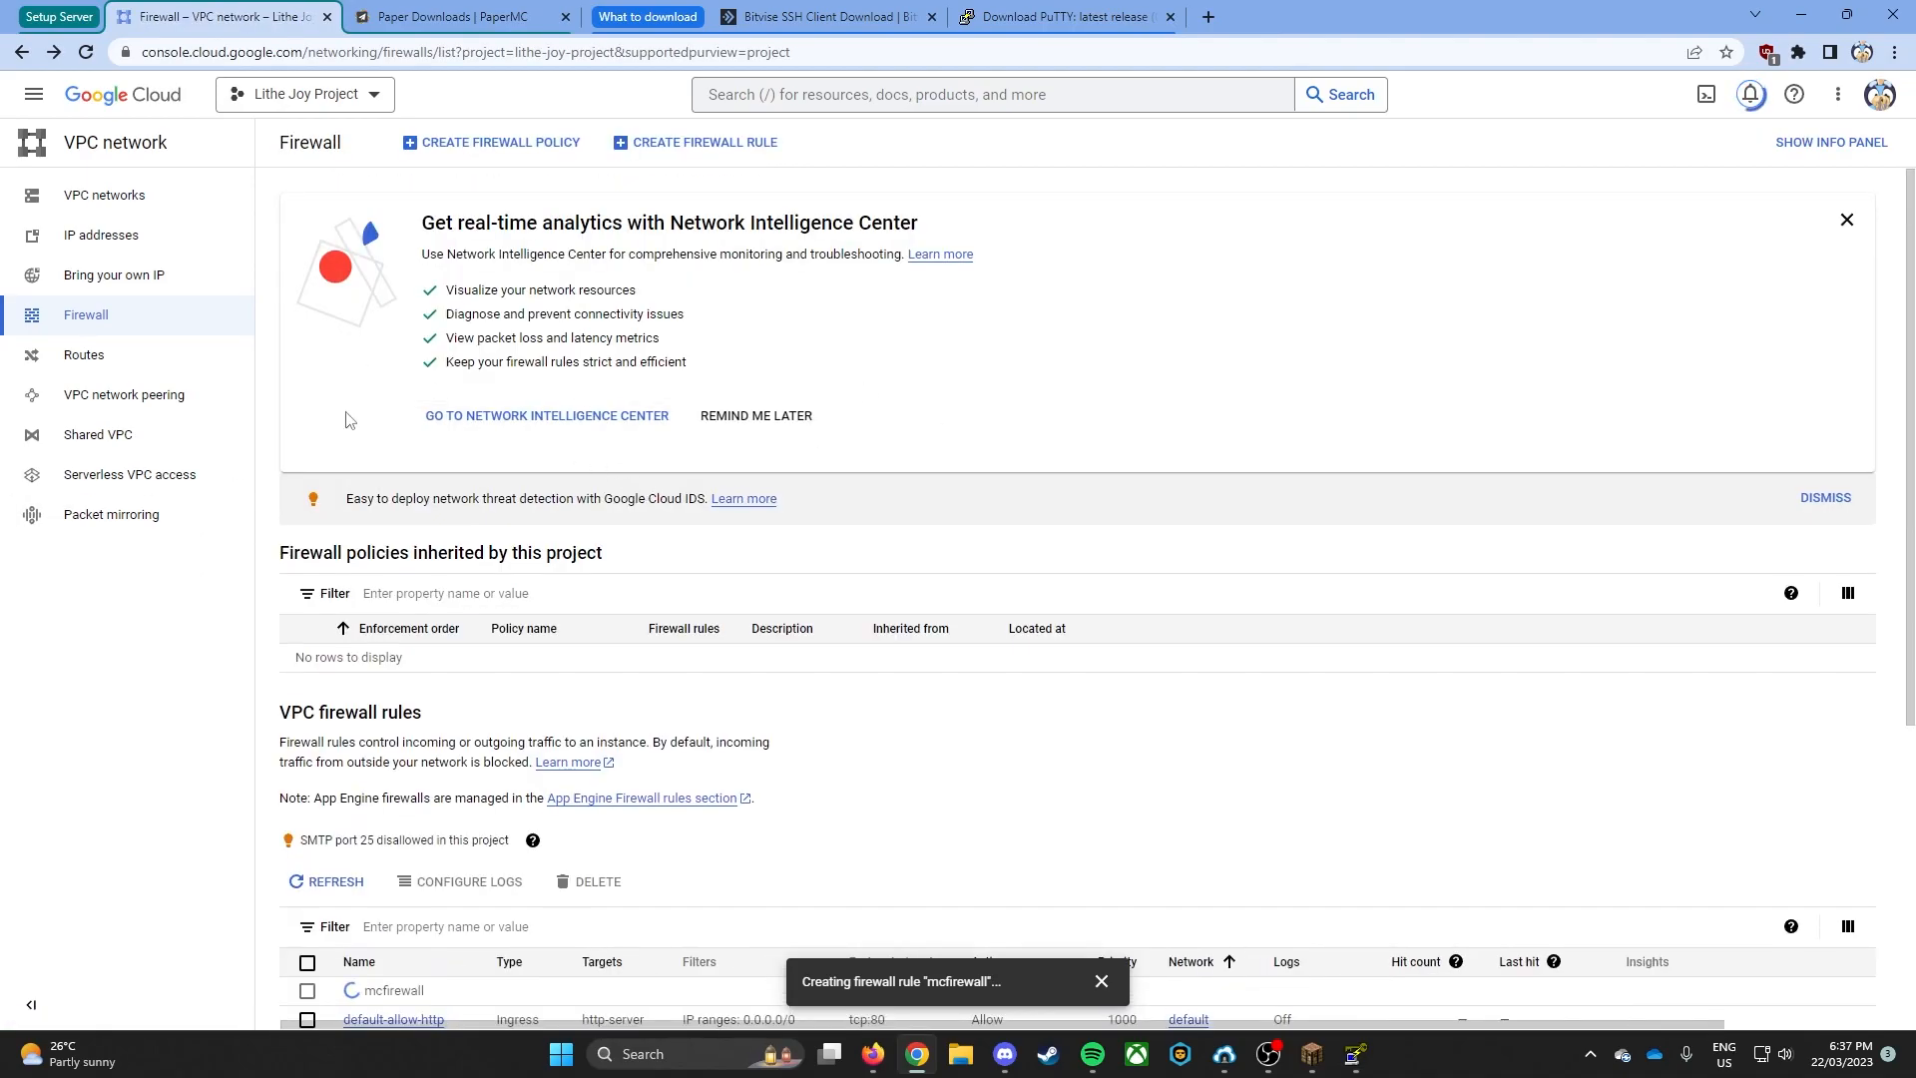
pyautogui.scroll(-1, 326, 874)
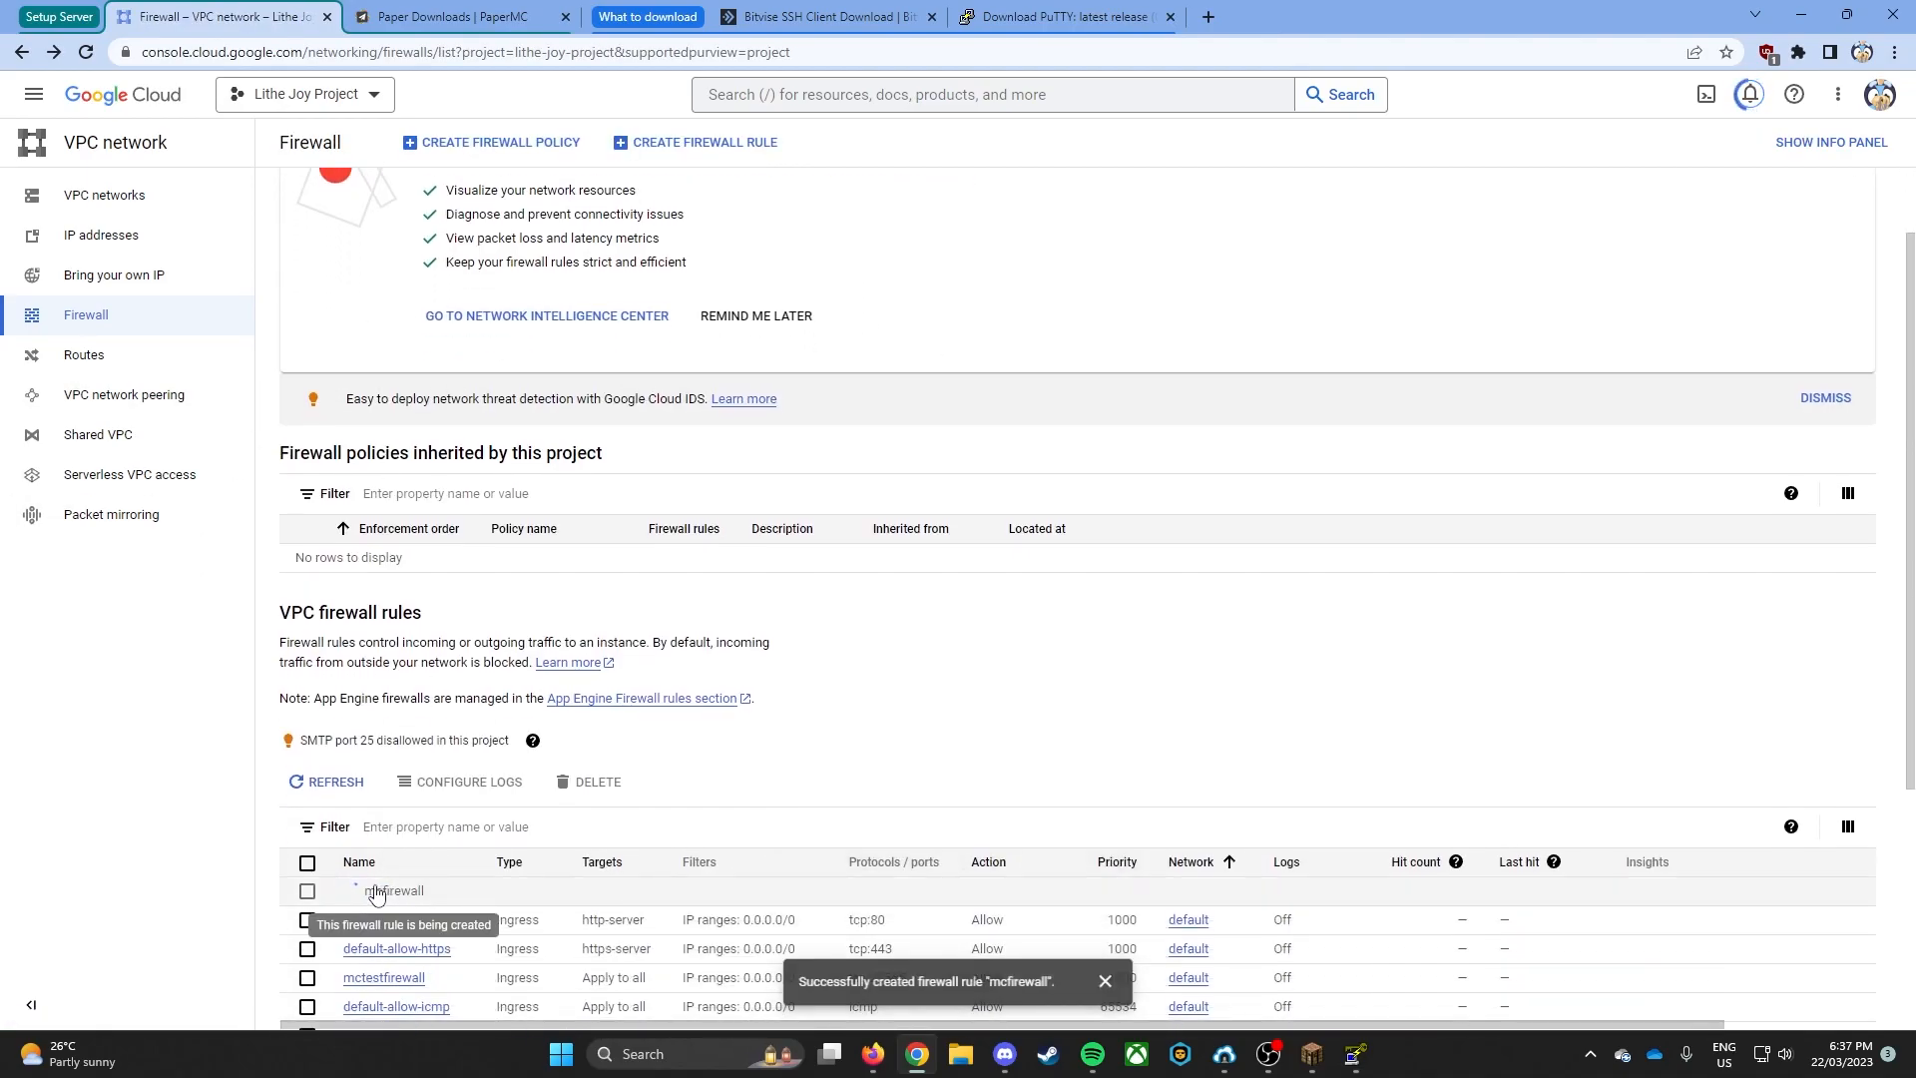
# - Go to the SSH keys in the Compute Engine metadata and start adding a new key
pyautogui.click(34, 94)
pyautogui.moveTo(125, 299)
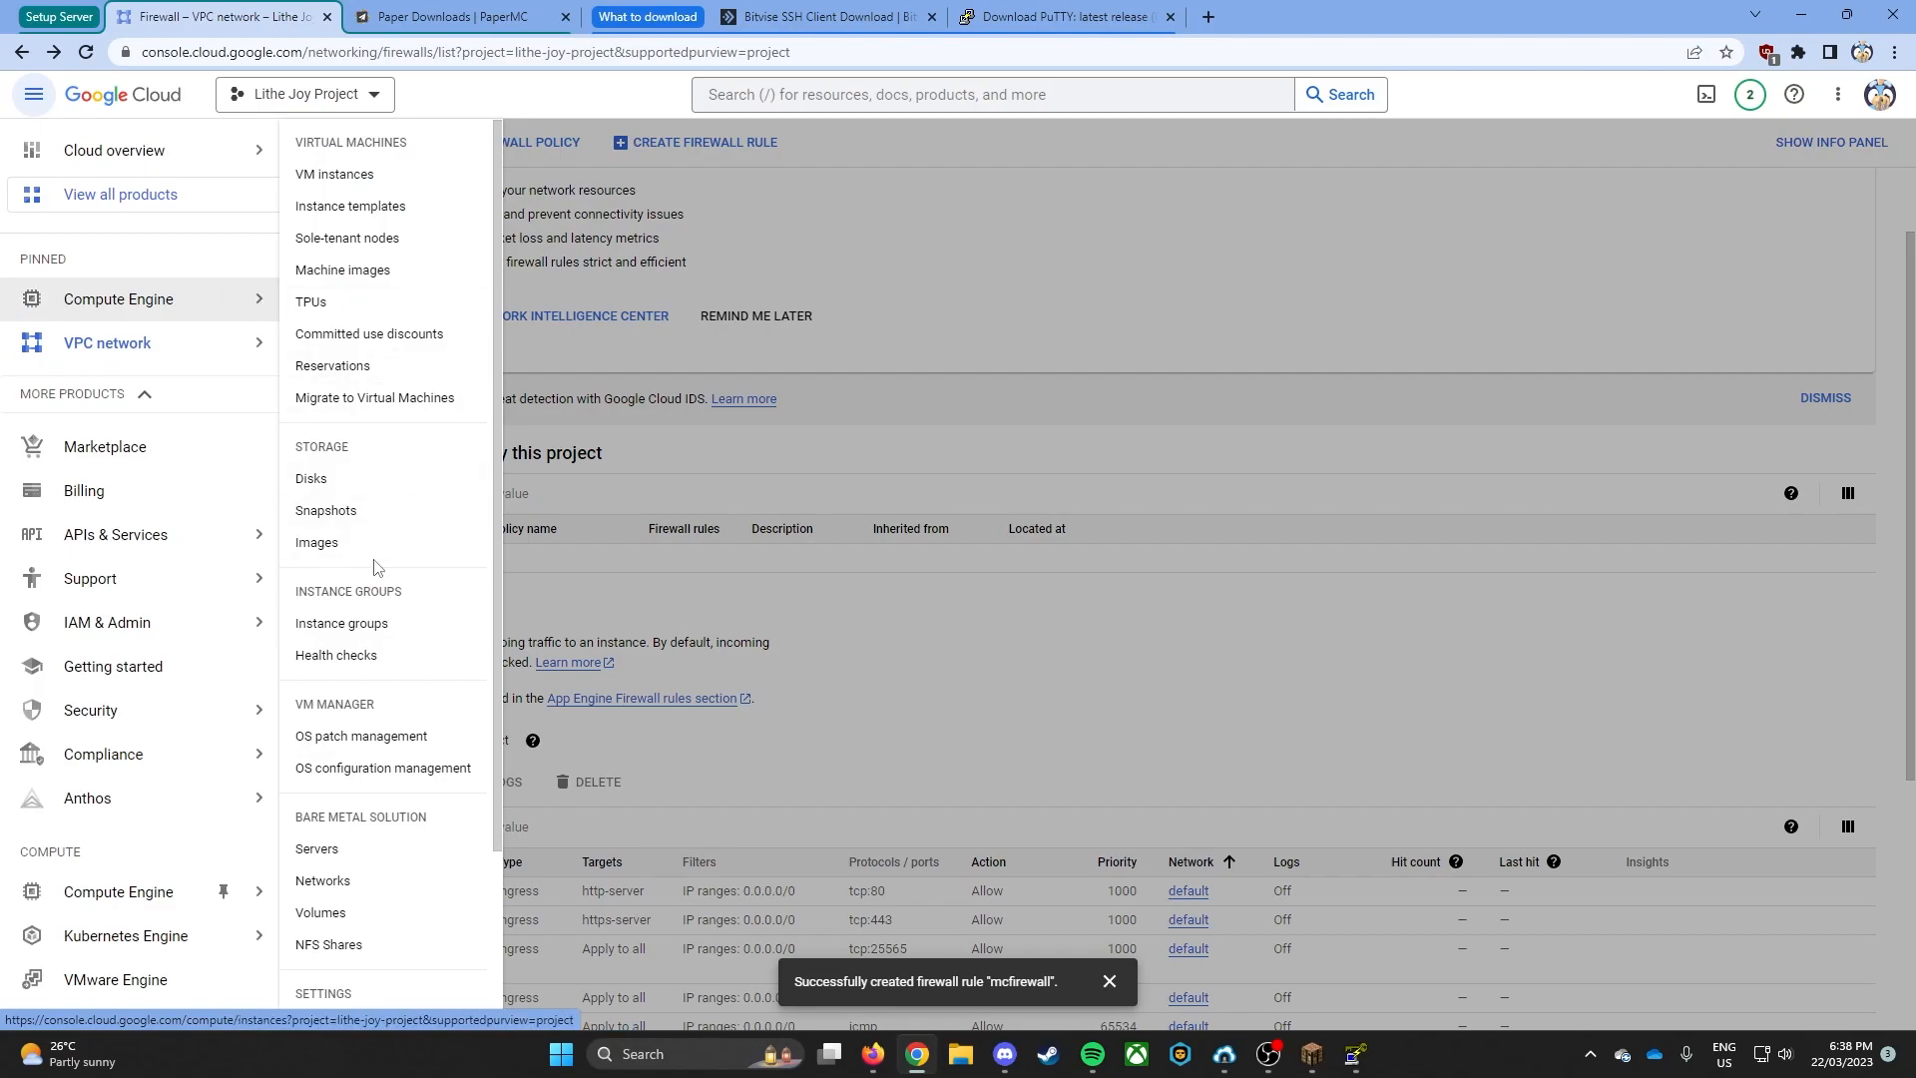
pyautogui.scroll(-2, 409, 626)
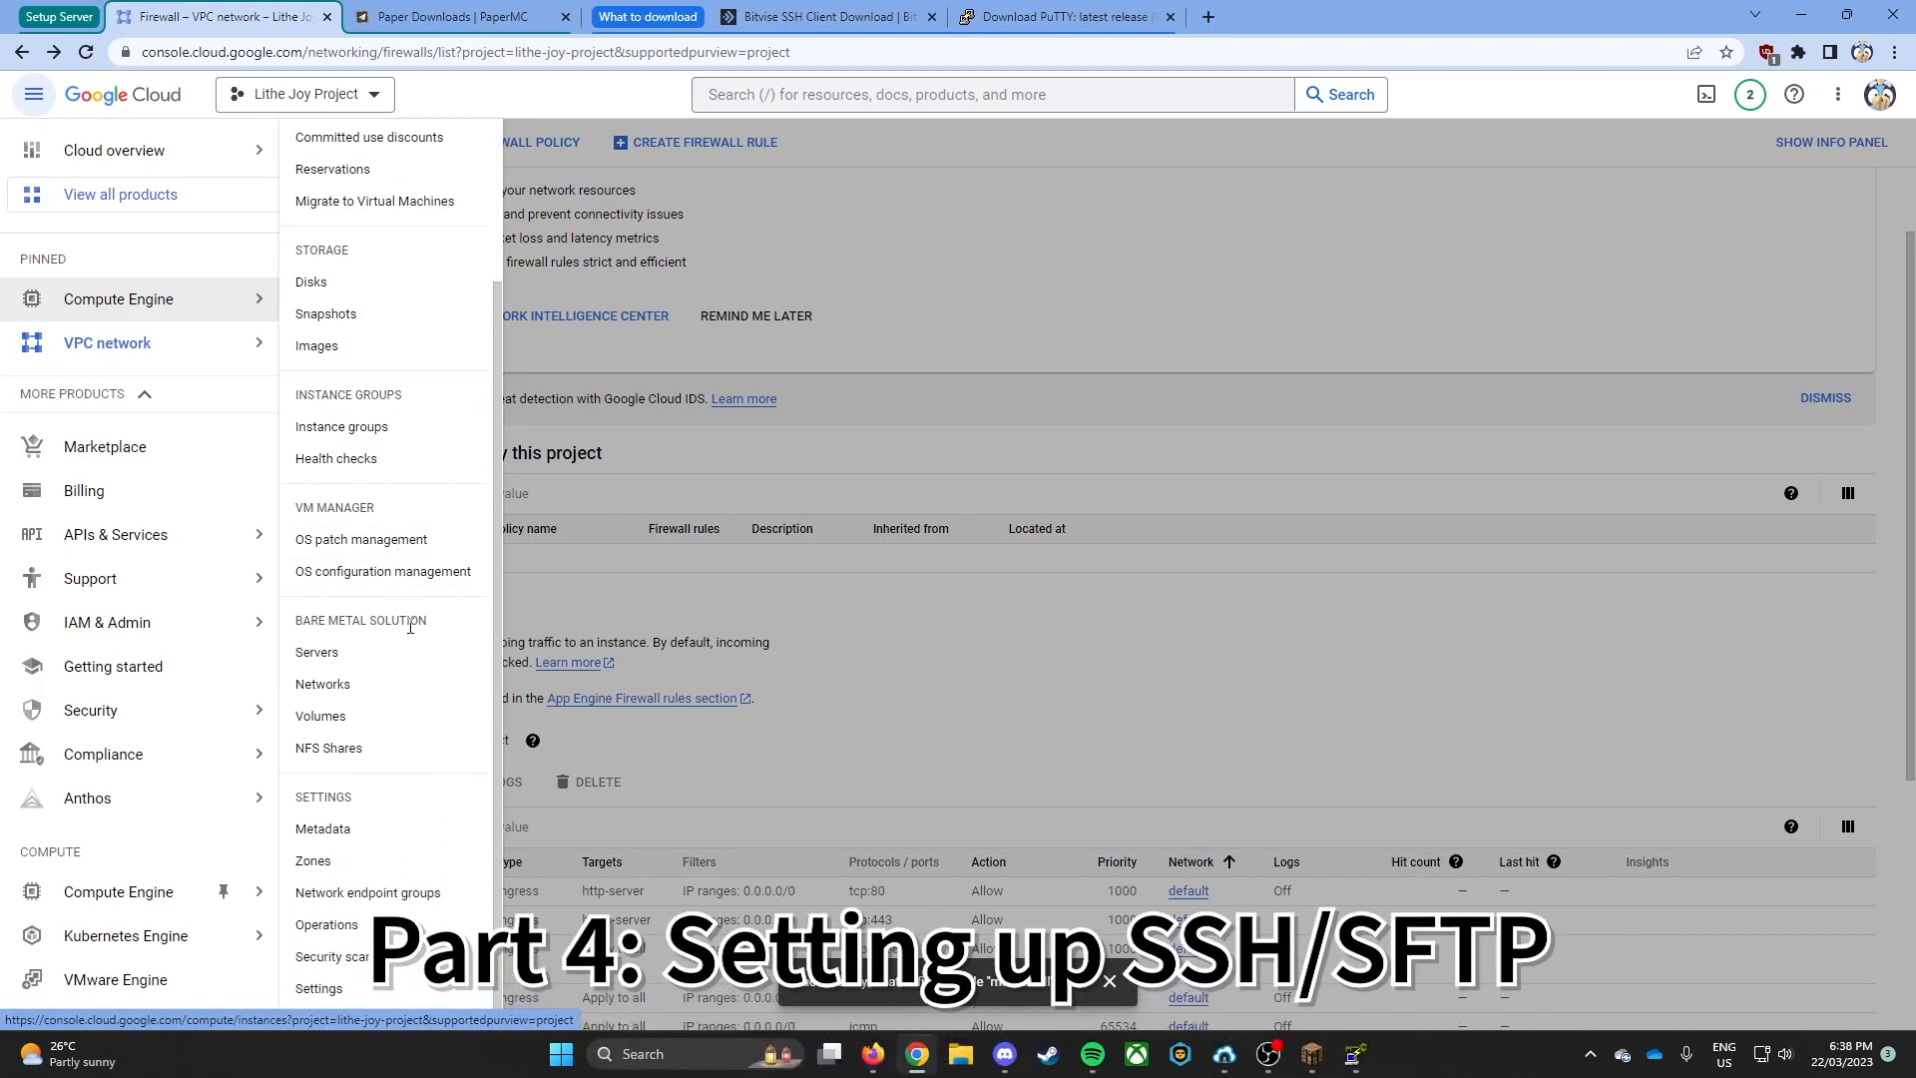
pyautogui.click(325, 827)
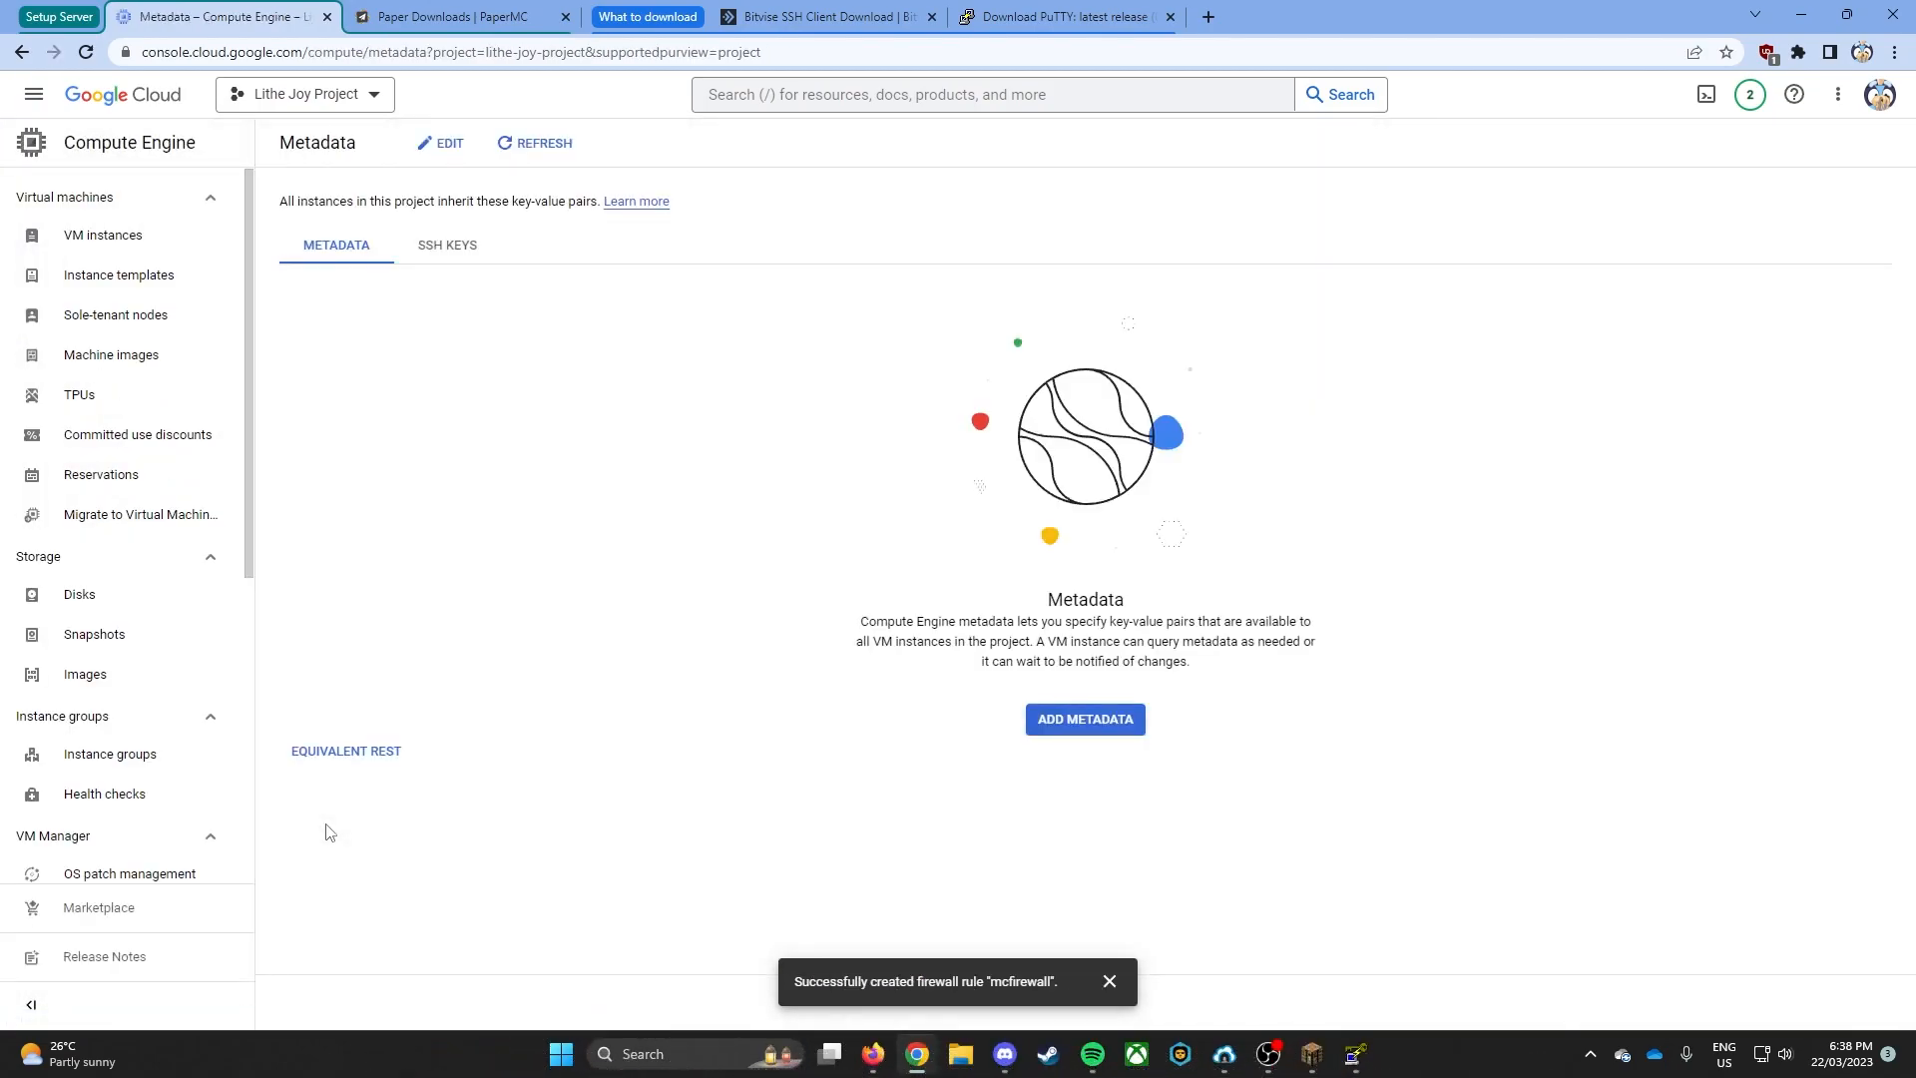
pyautogui.click(451, 249)
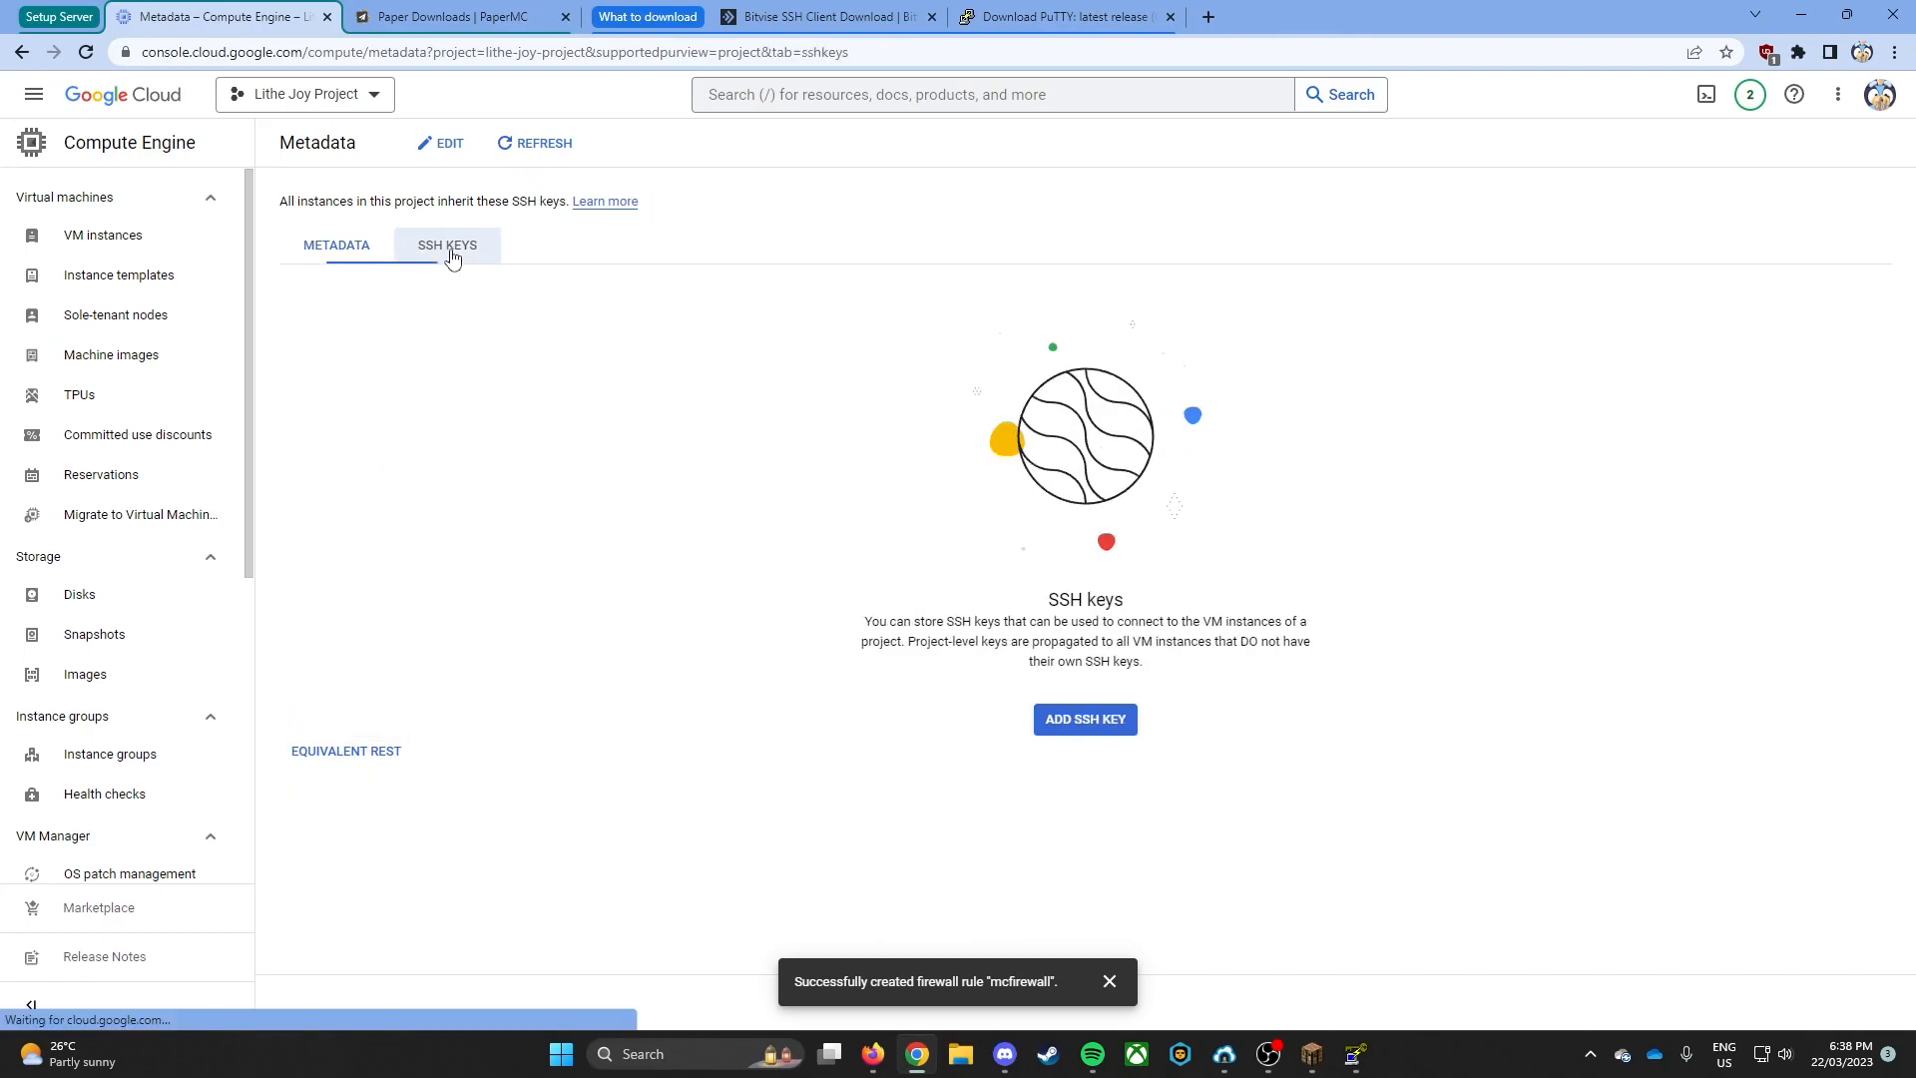
pyautogui.click(1066, 721)
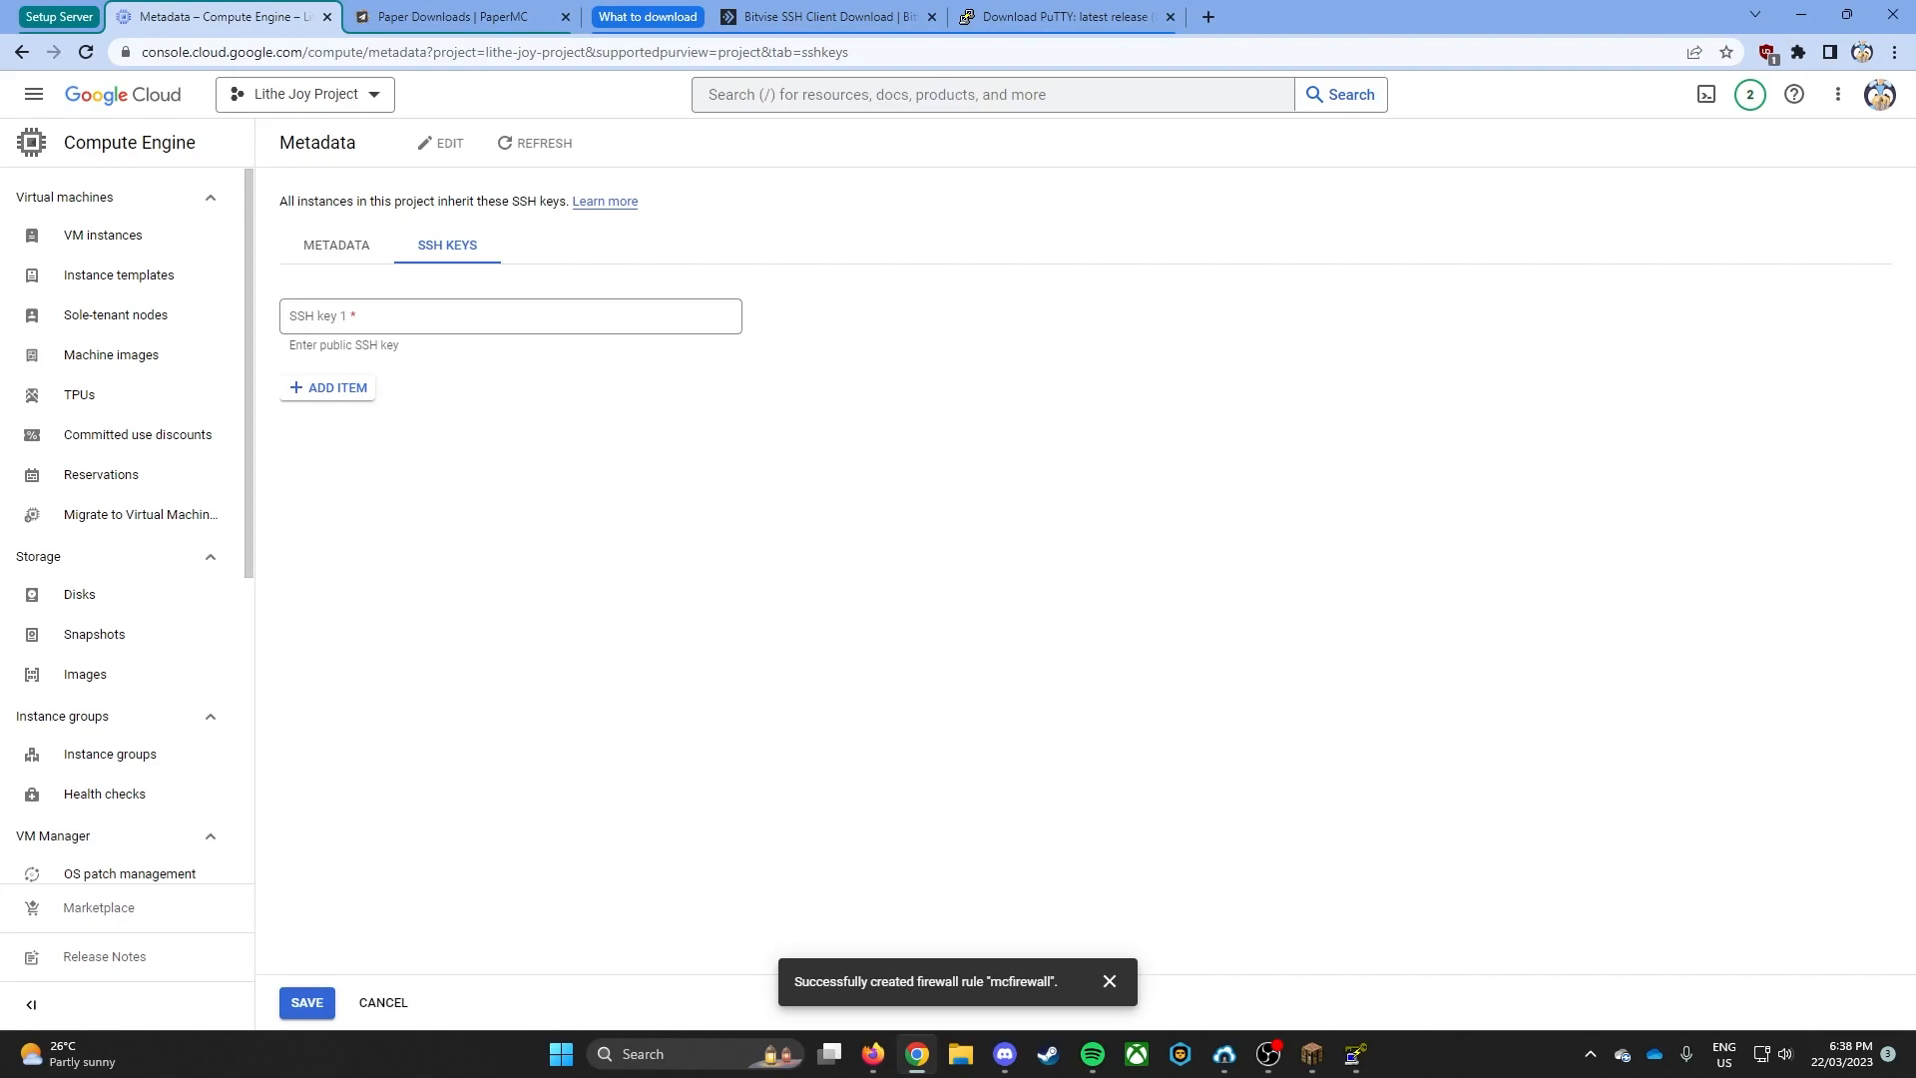
# - Generate a 2048-bit RSA key pair in PuTTY Key Generator and paste its public key as SSH key 1 in the metadata
pyautogui.moveTo(1914, 345); pyautogui.dragTo(1118, 306)
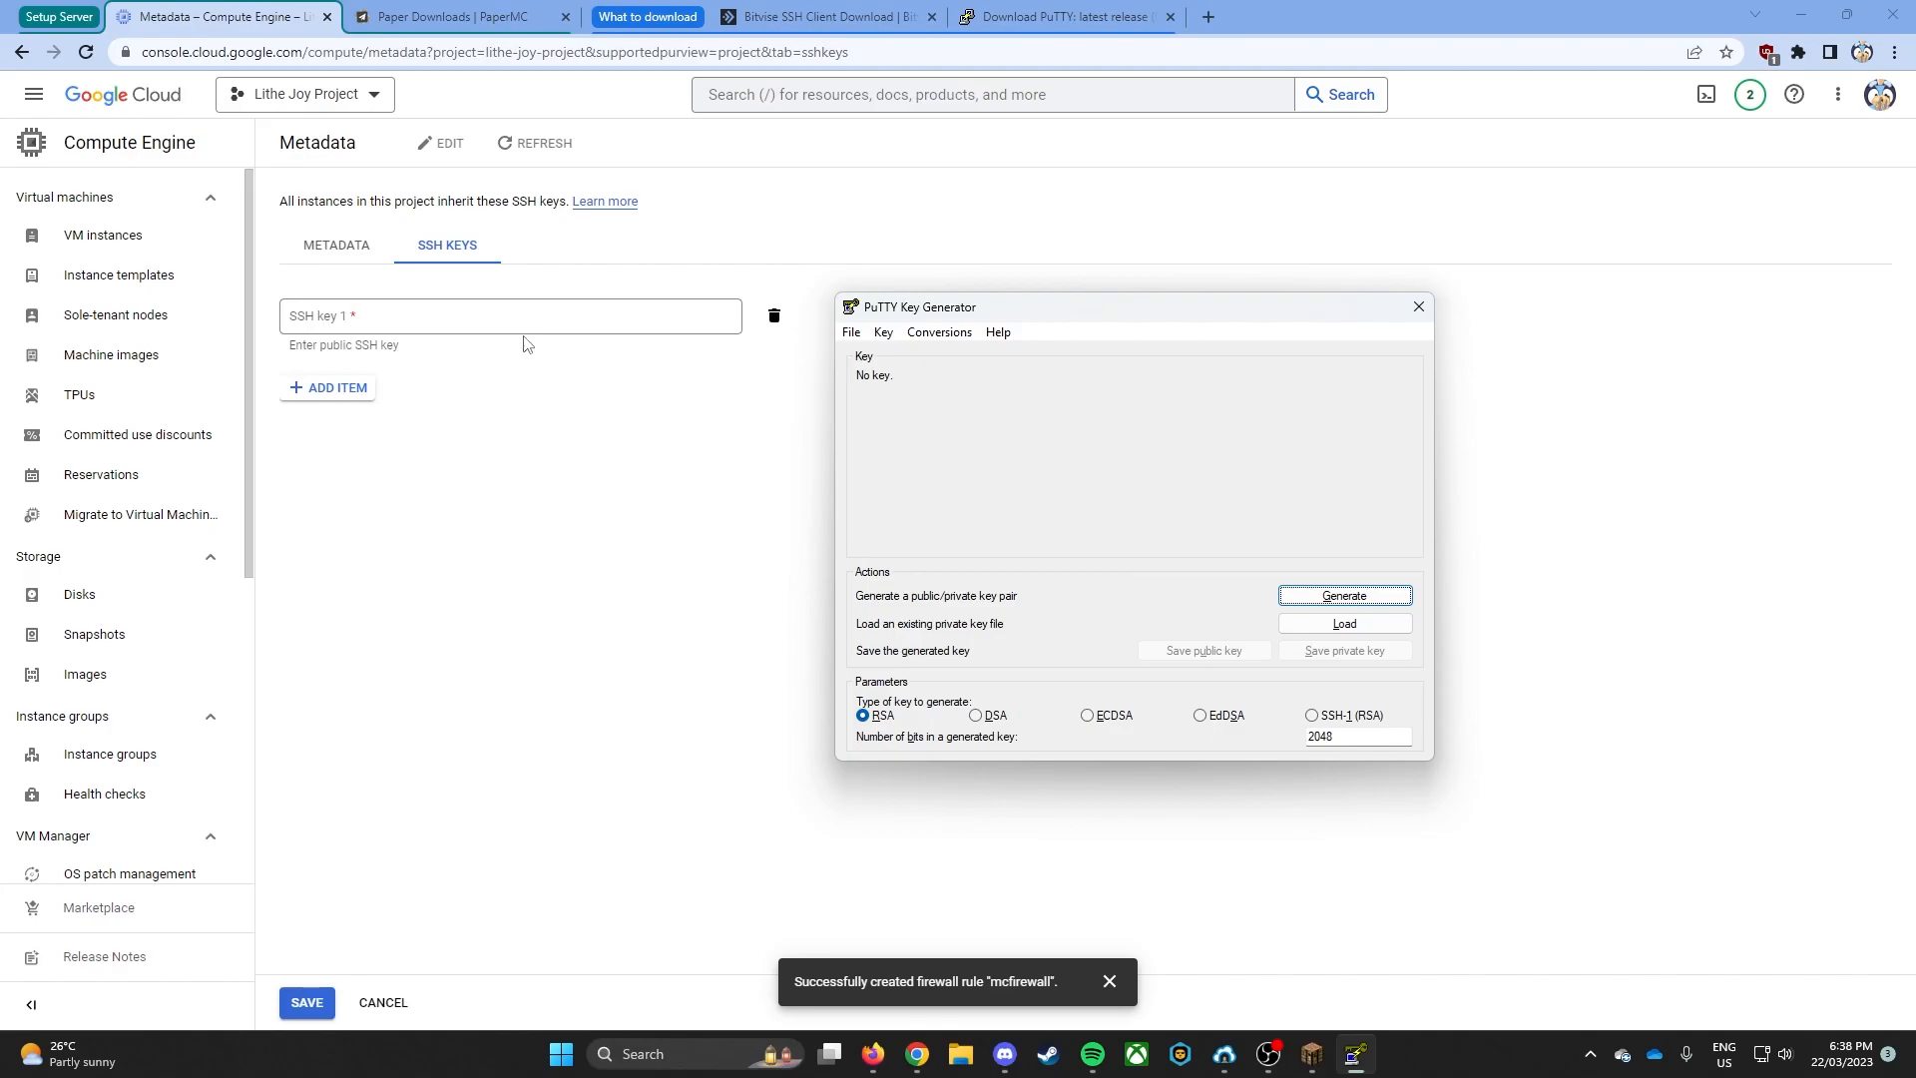
pyautogui.click(1342, 599)
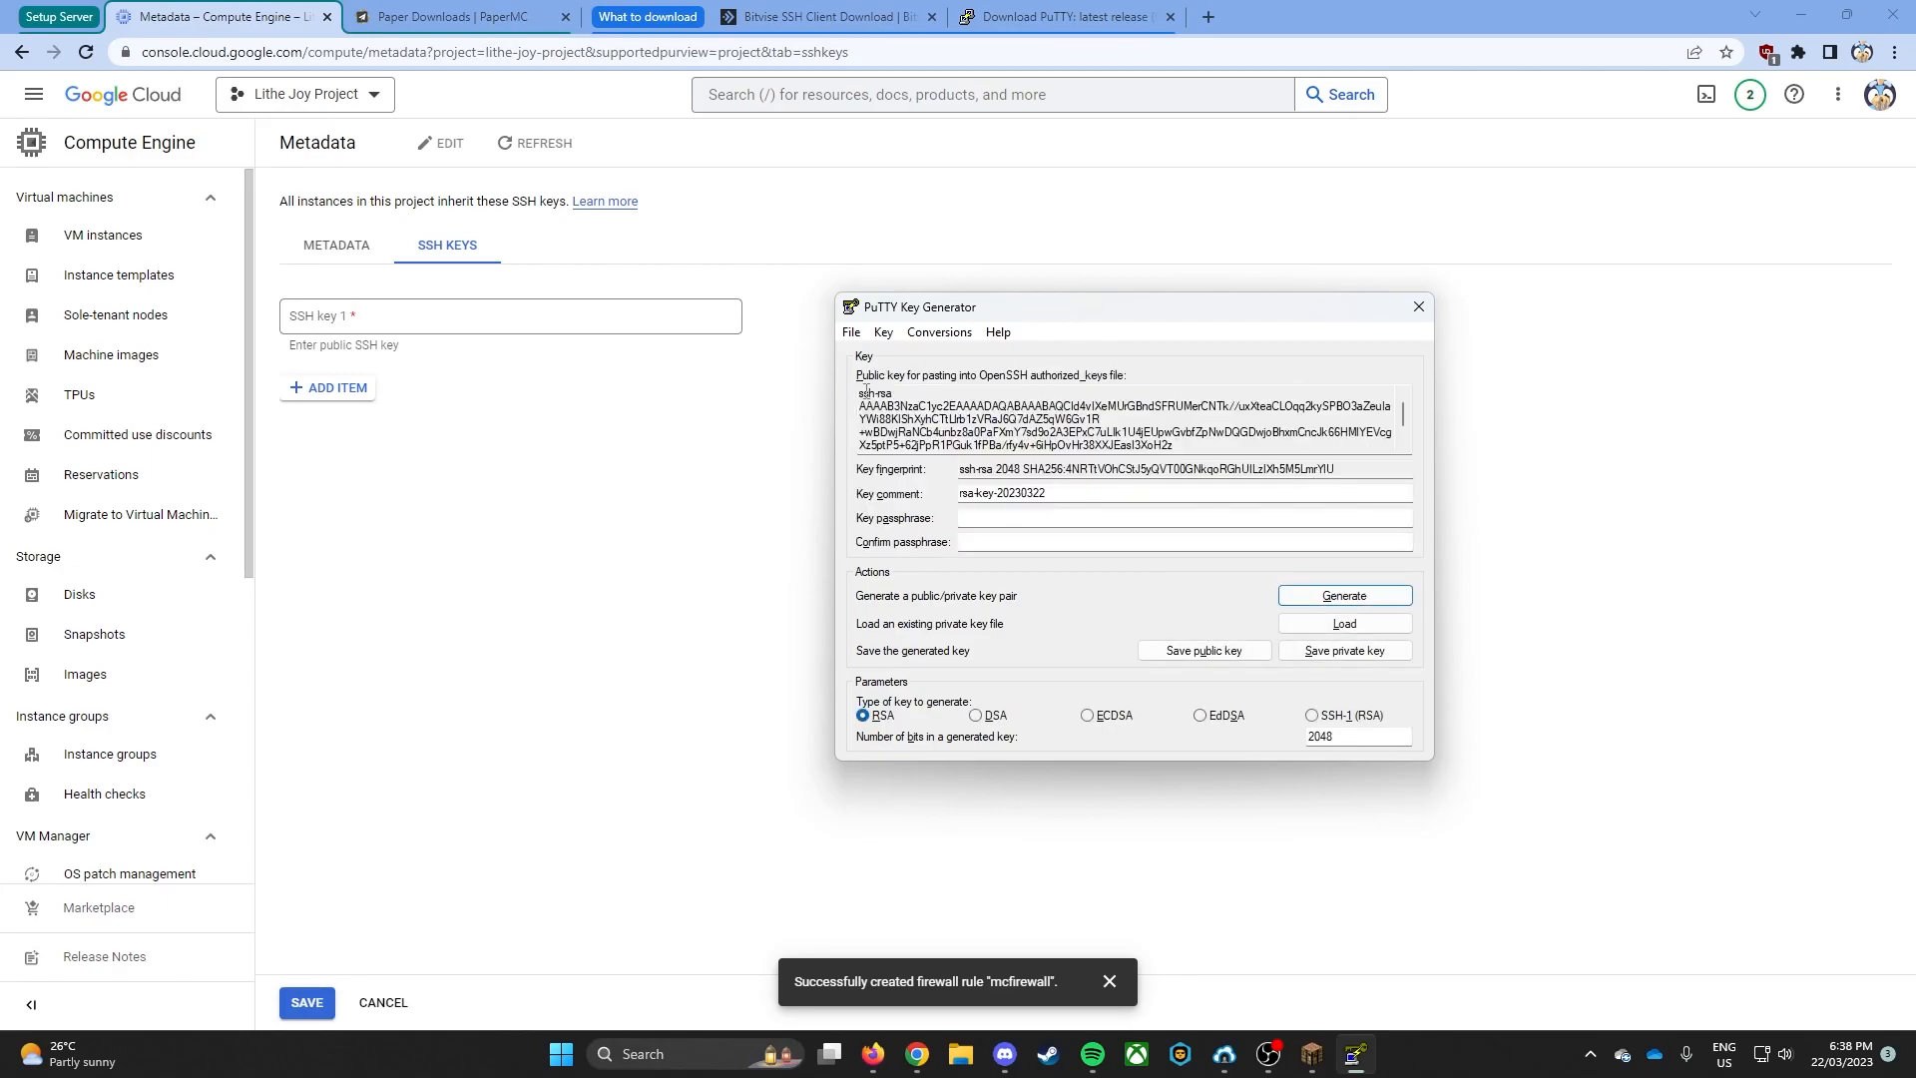
pyautogui.moveTo(861, 390); pyautogui.dragTo(1357, 466)
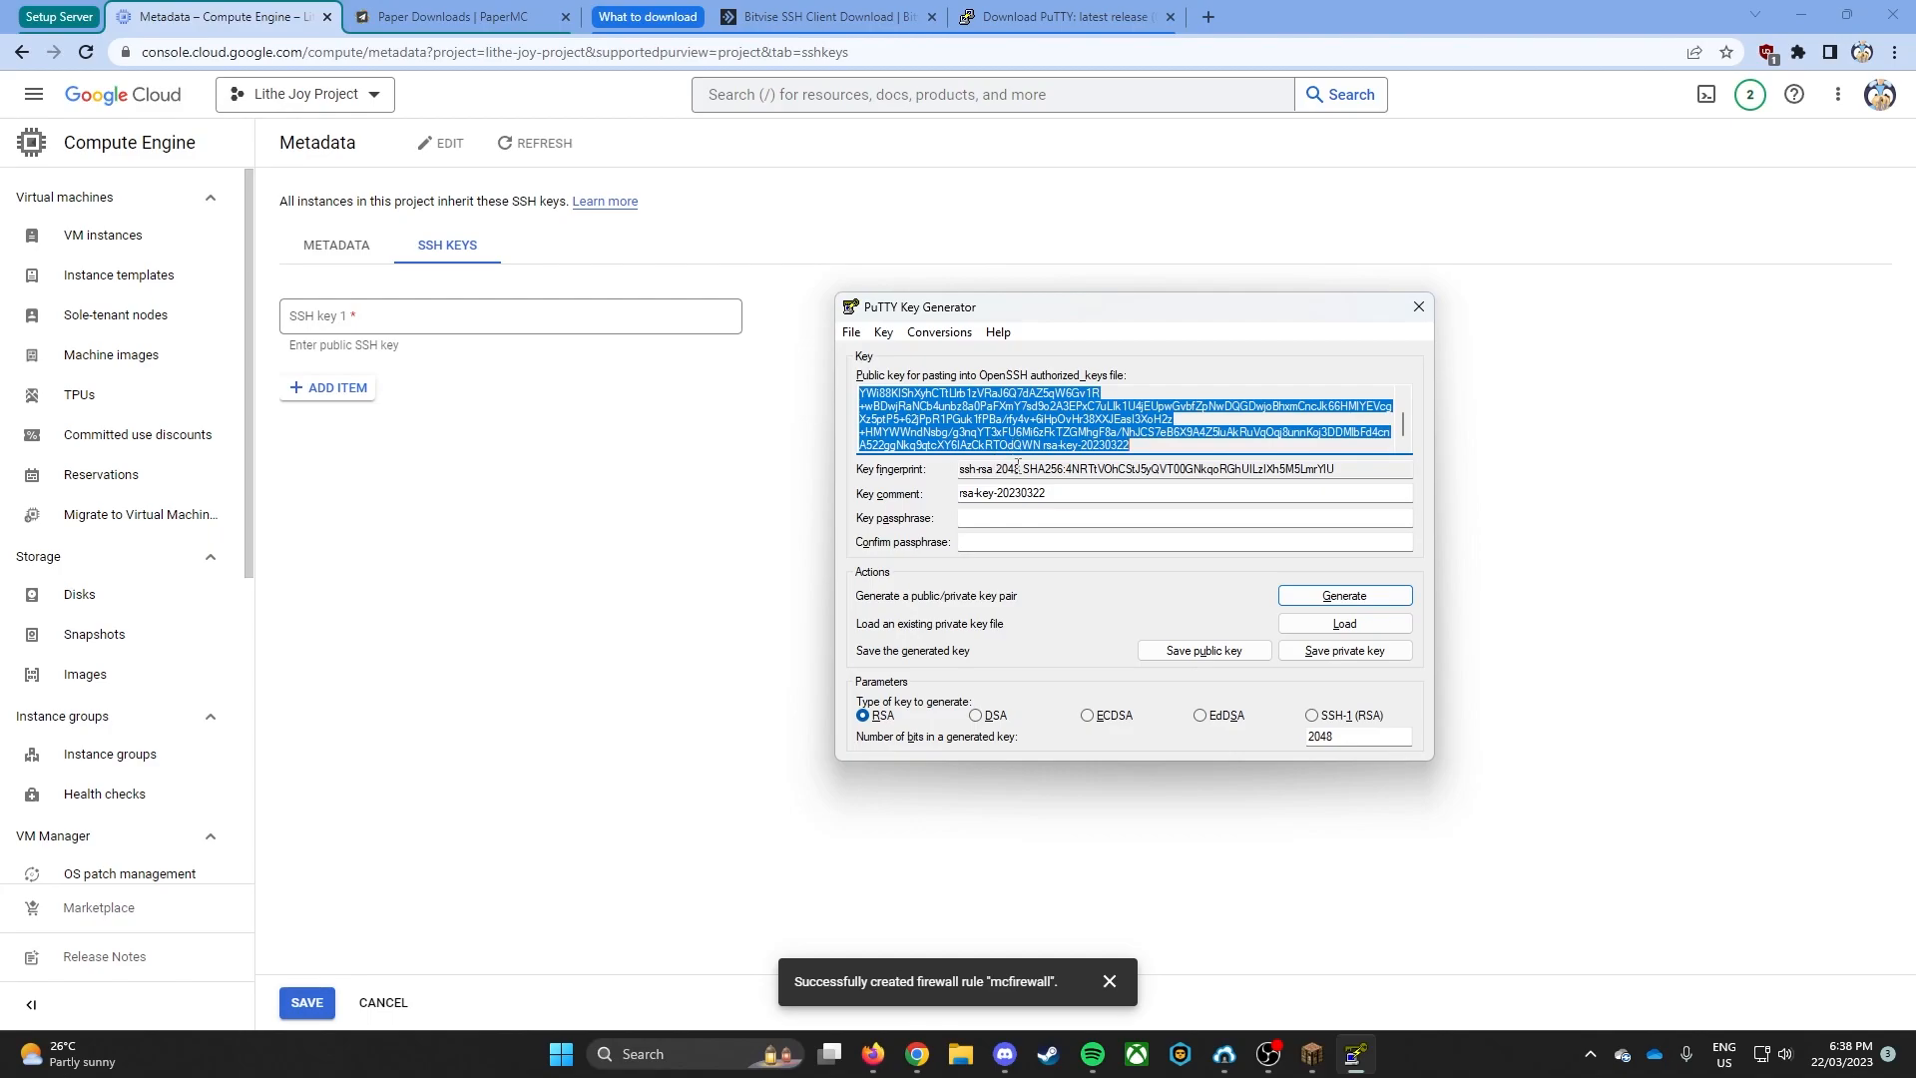
pyautogui.click(430, 319)
pyautogui.hotkey('ctrl', 'v')
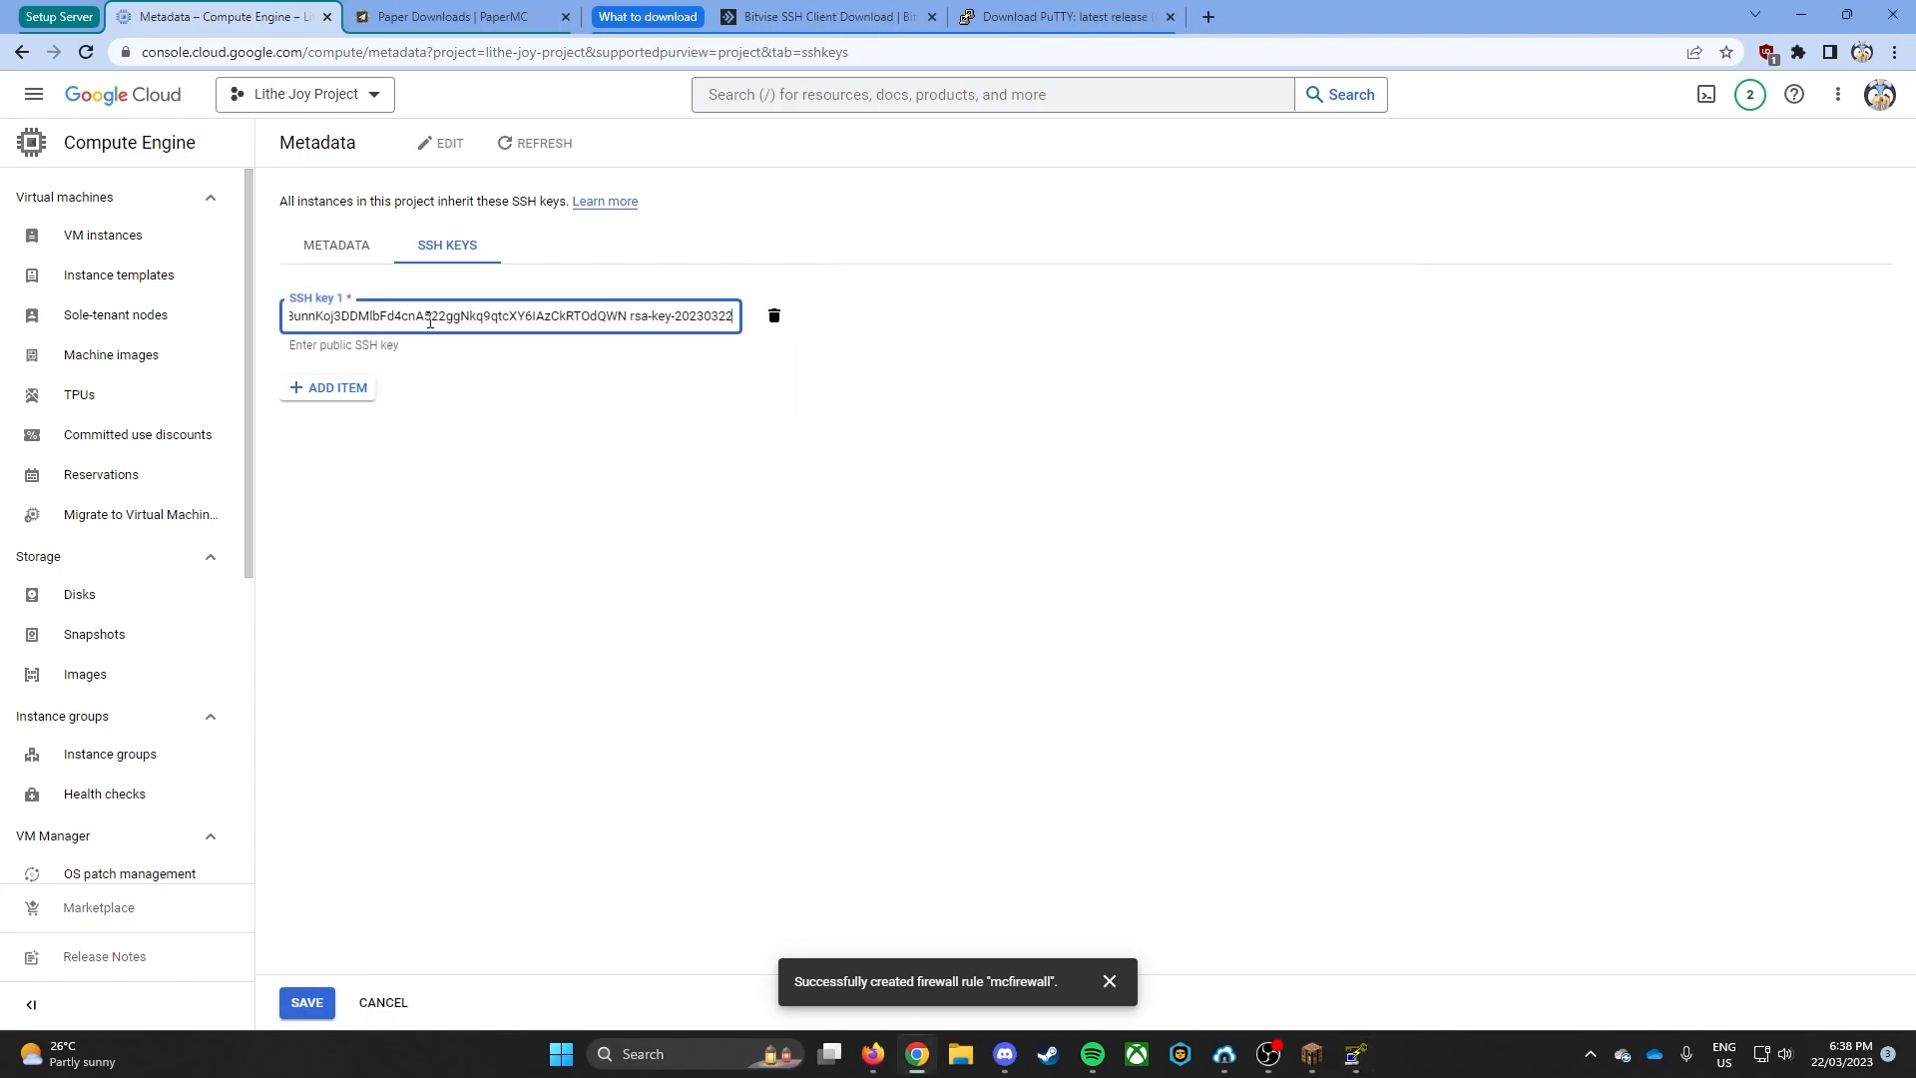
# - Save the generated private key from PuTTY Key Generator to Downloads as rsa-key-20230322.ppk without a passphrase
pyautogui.click(1354, 1054)
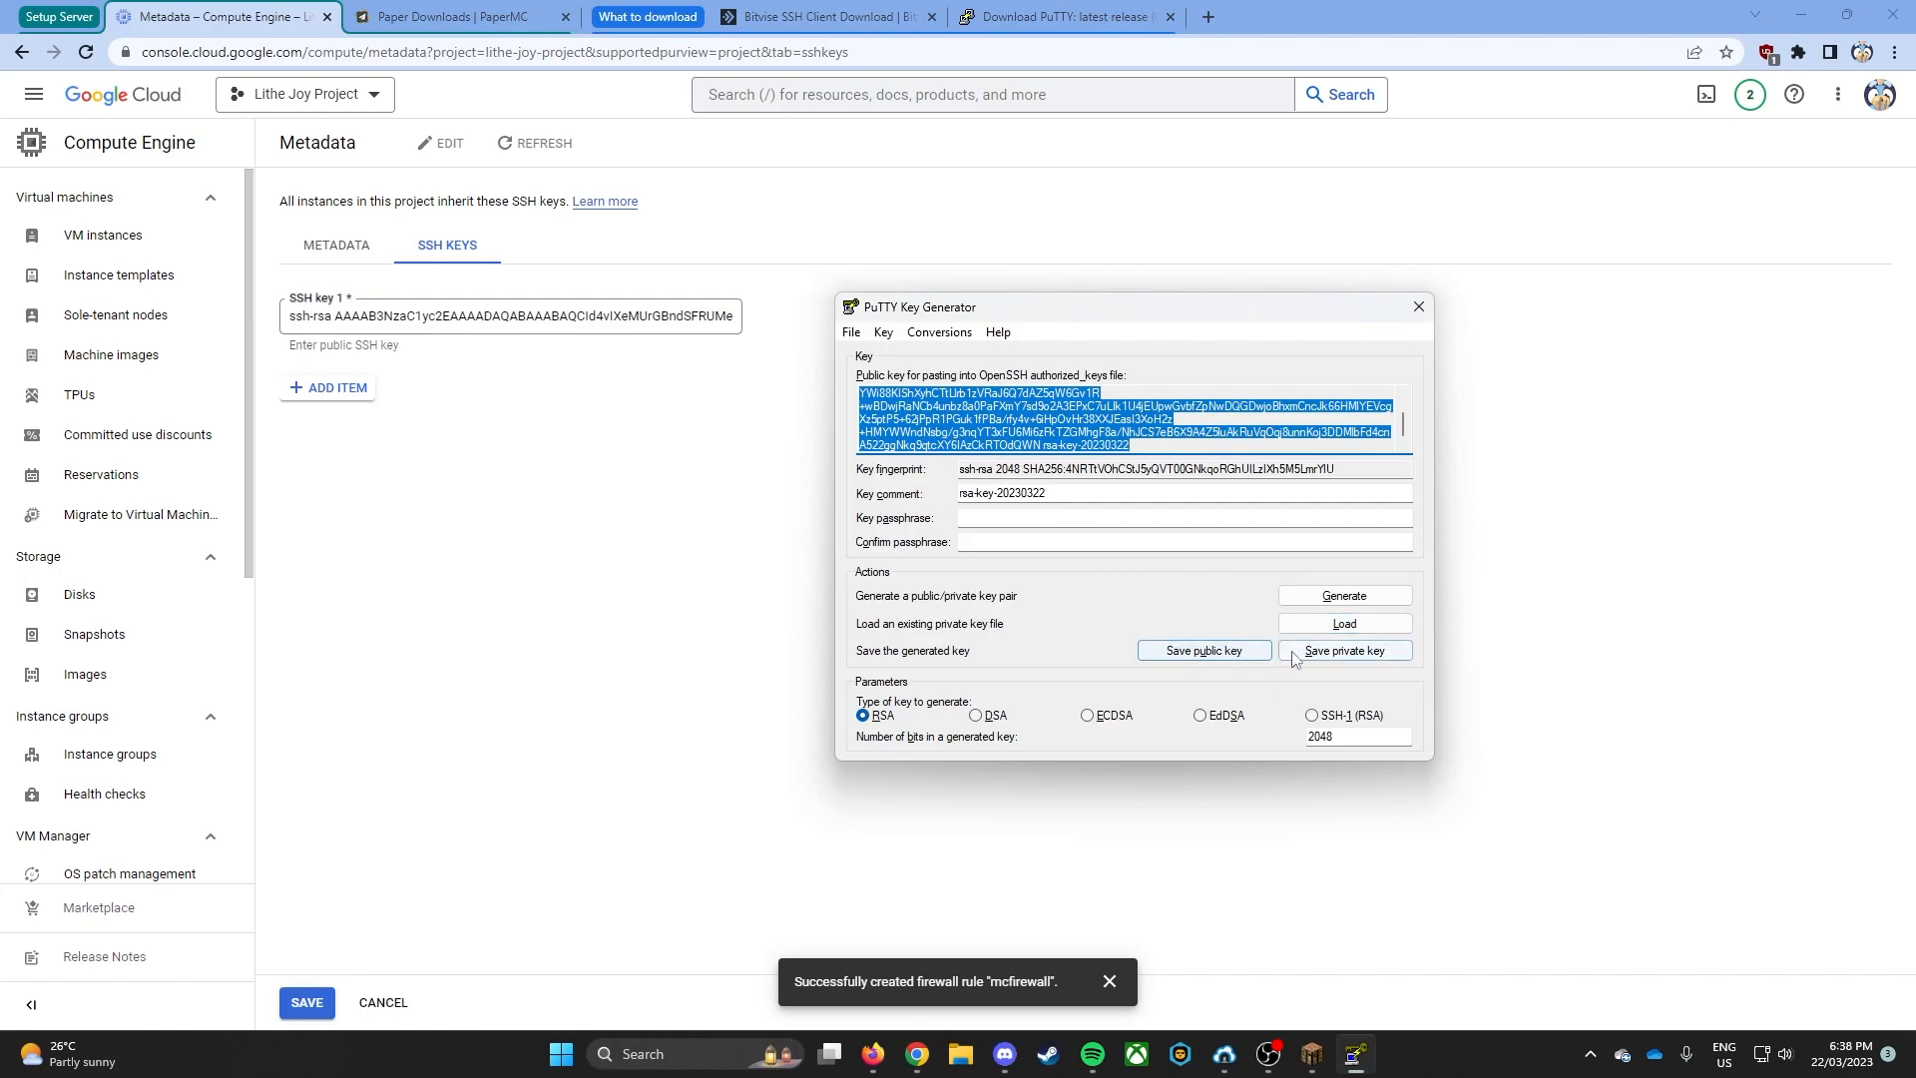
pyautogui.click(1347, 651)
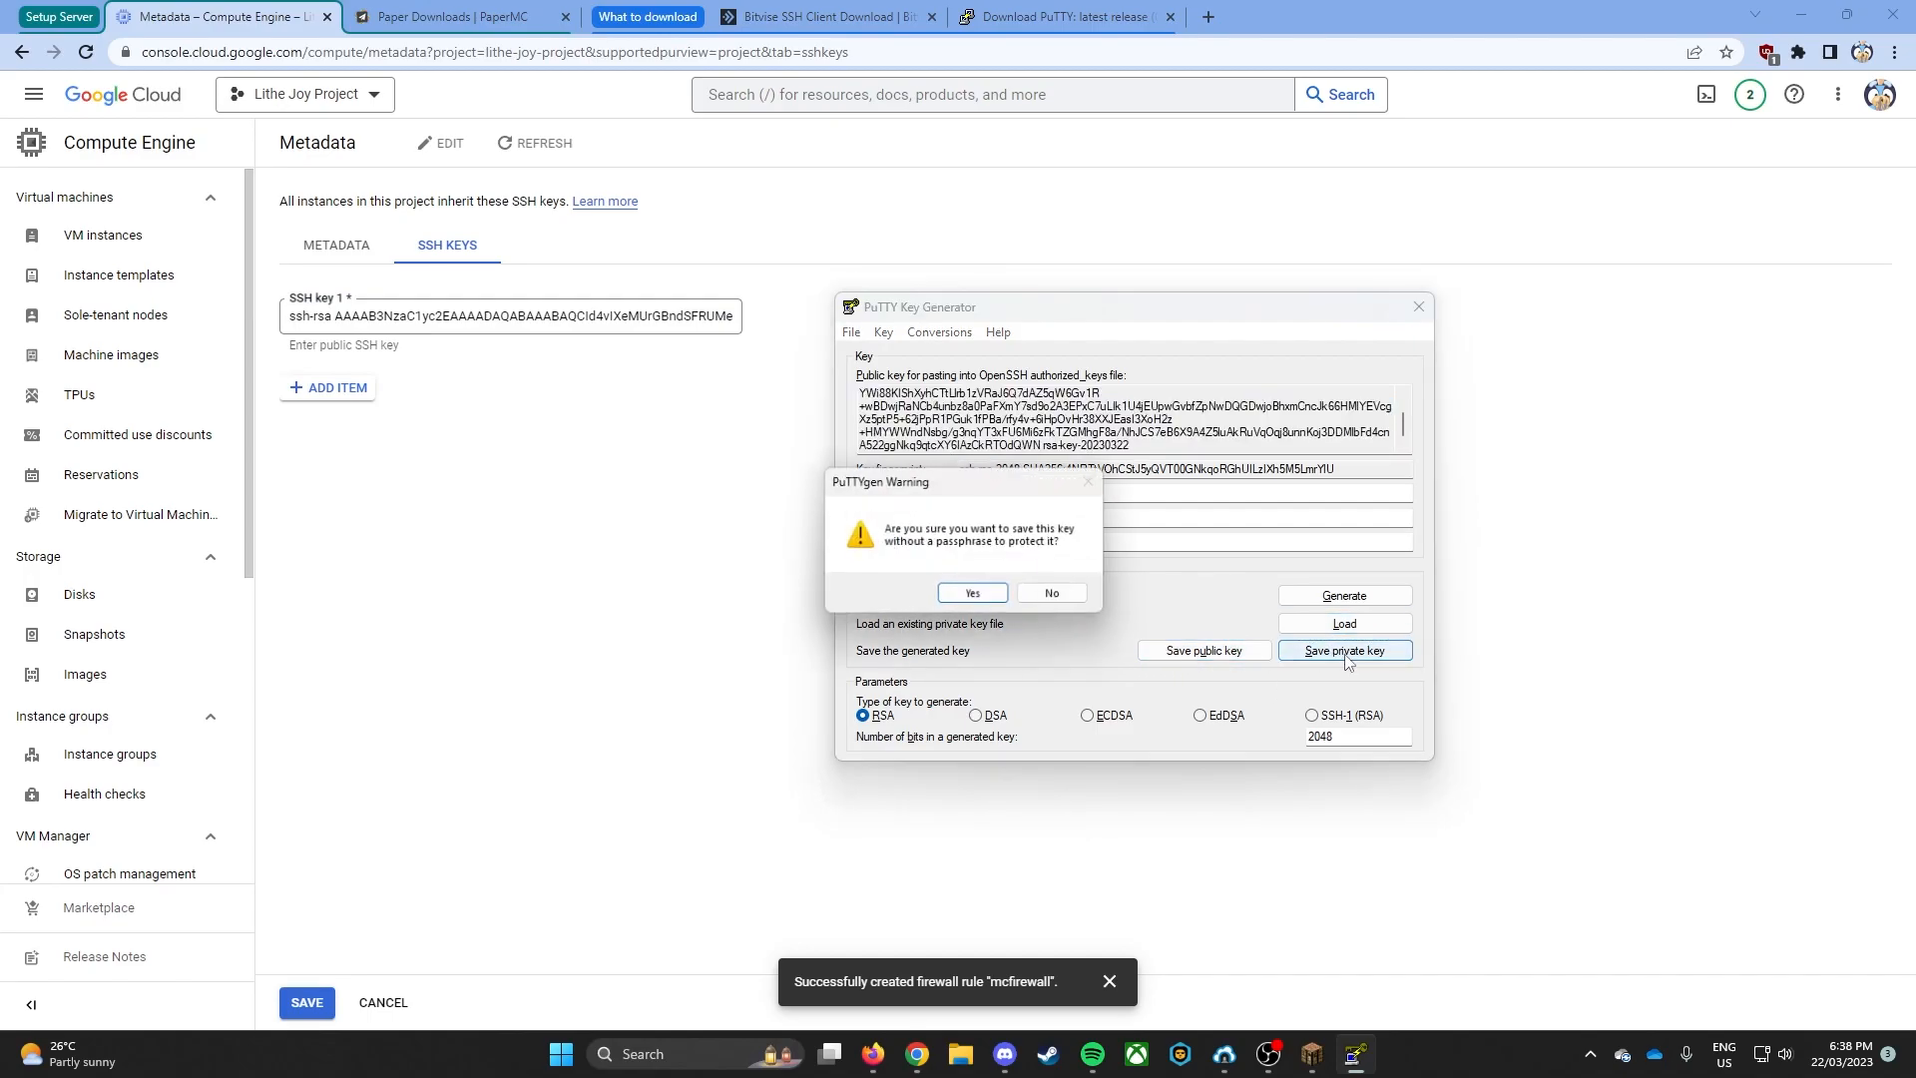
pyautogui.click(974, 595)
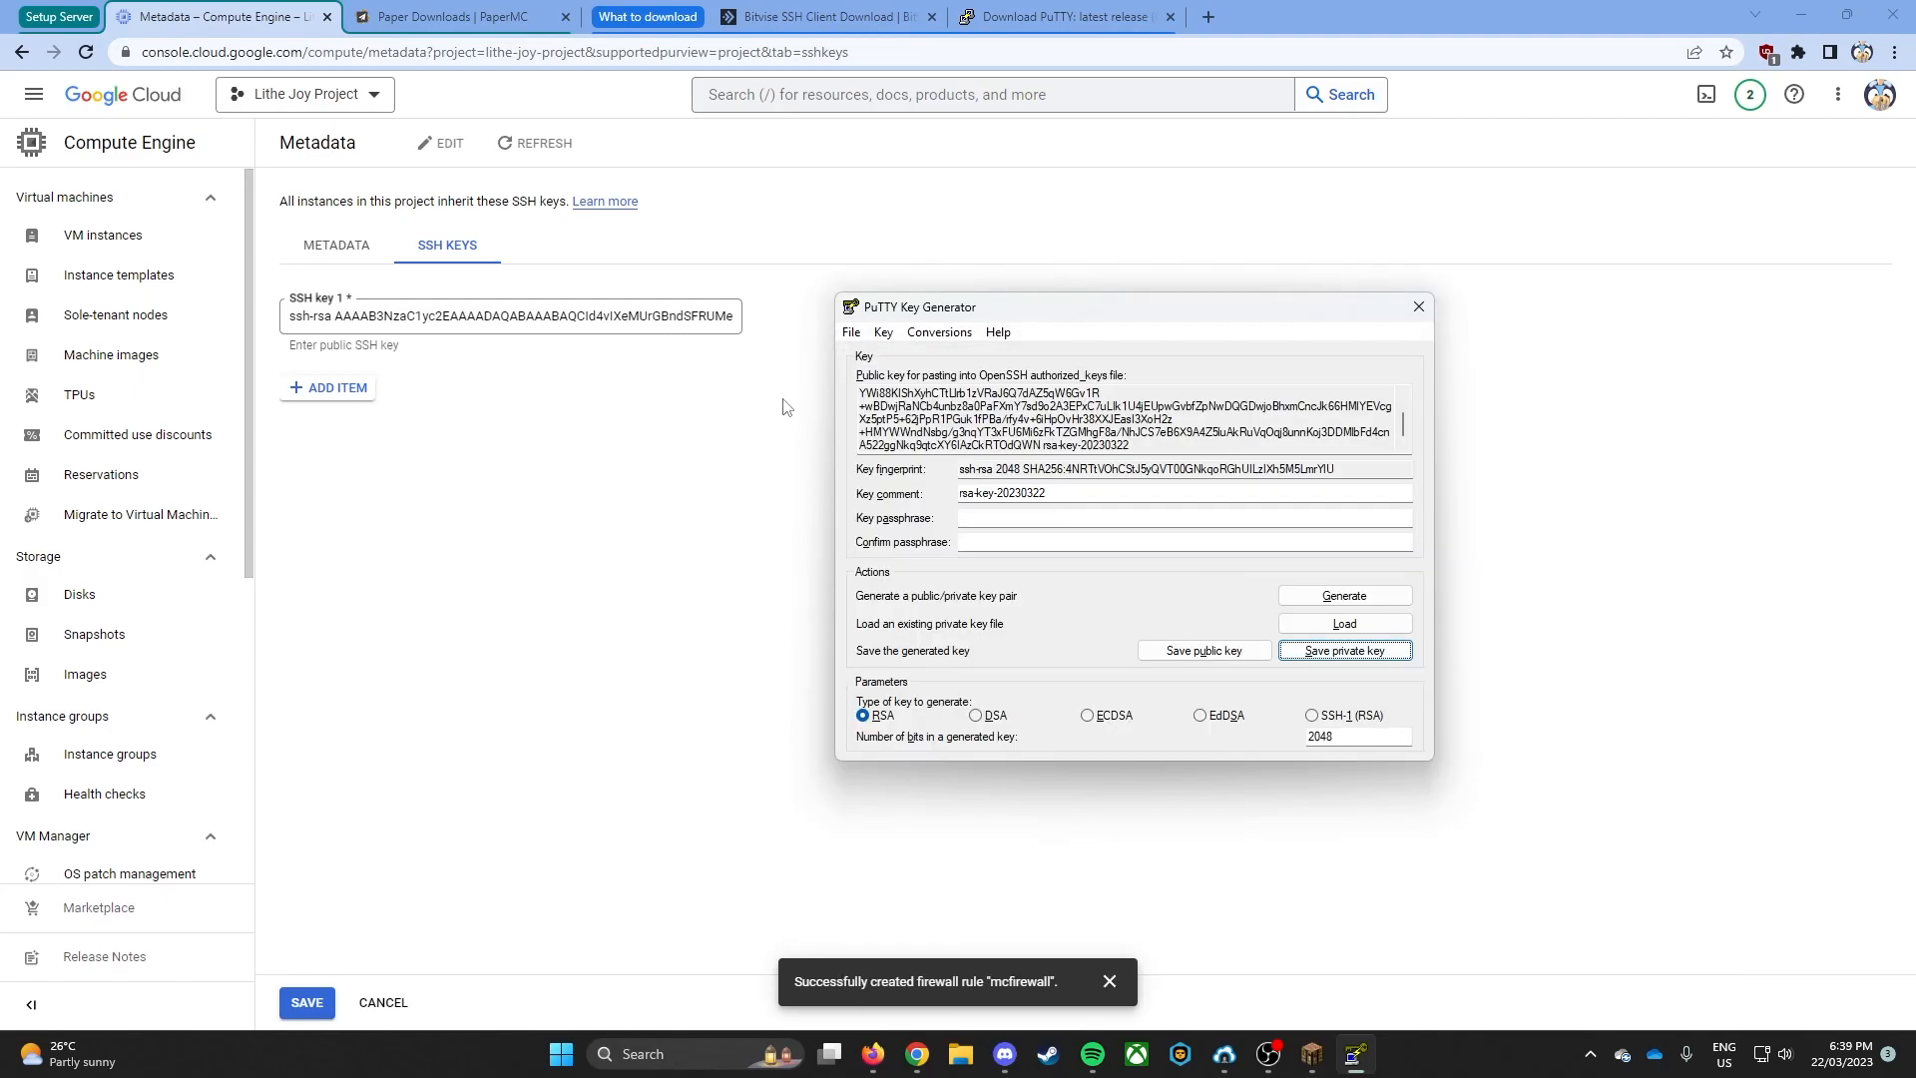
# - Save the new SSH key in the project metadata and go to the VM instances list
pyautogui.click(536, 499)
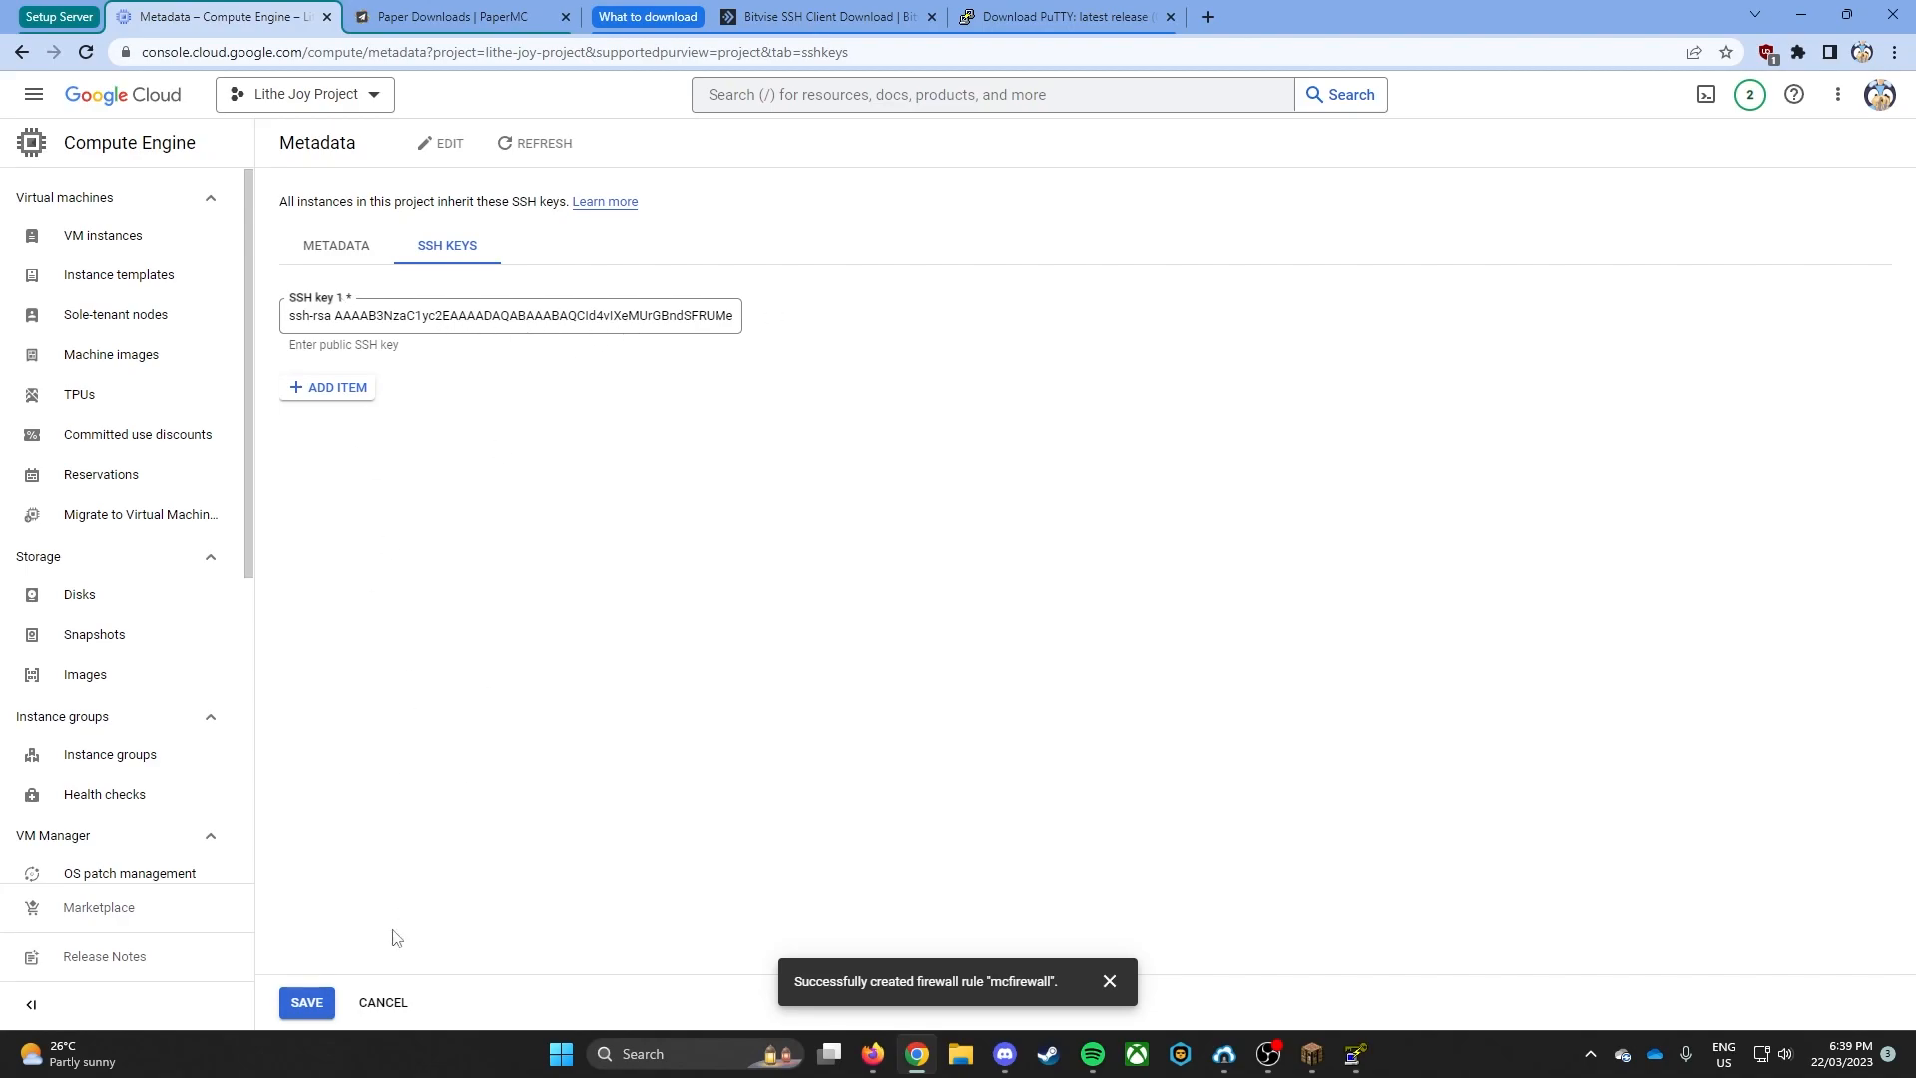
pyautogui.click(321, 998)
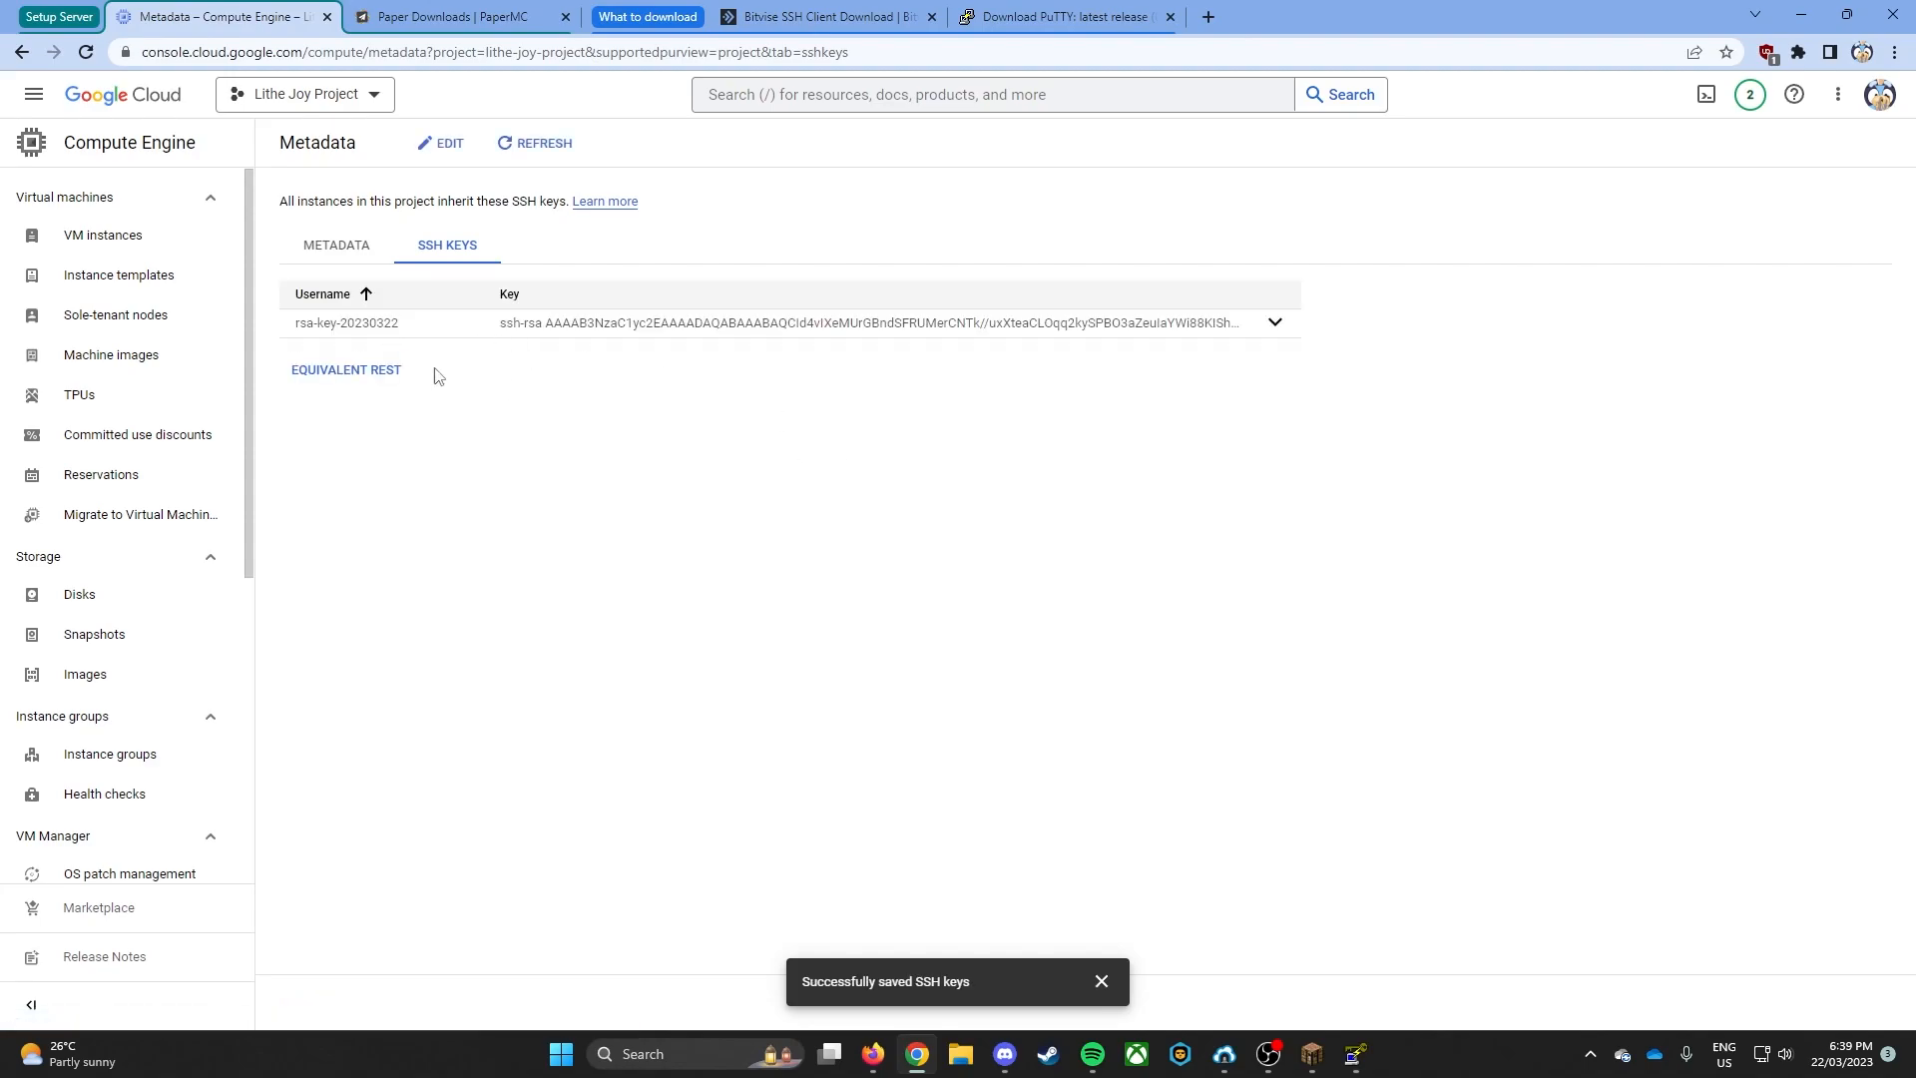
pyautogui.click(175, 241)
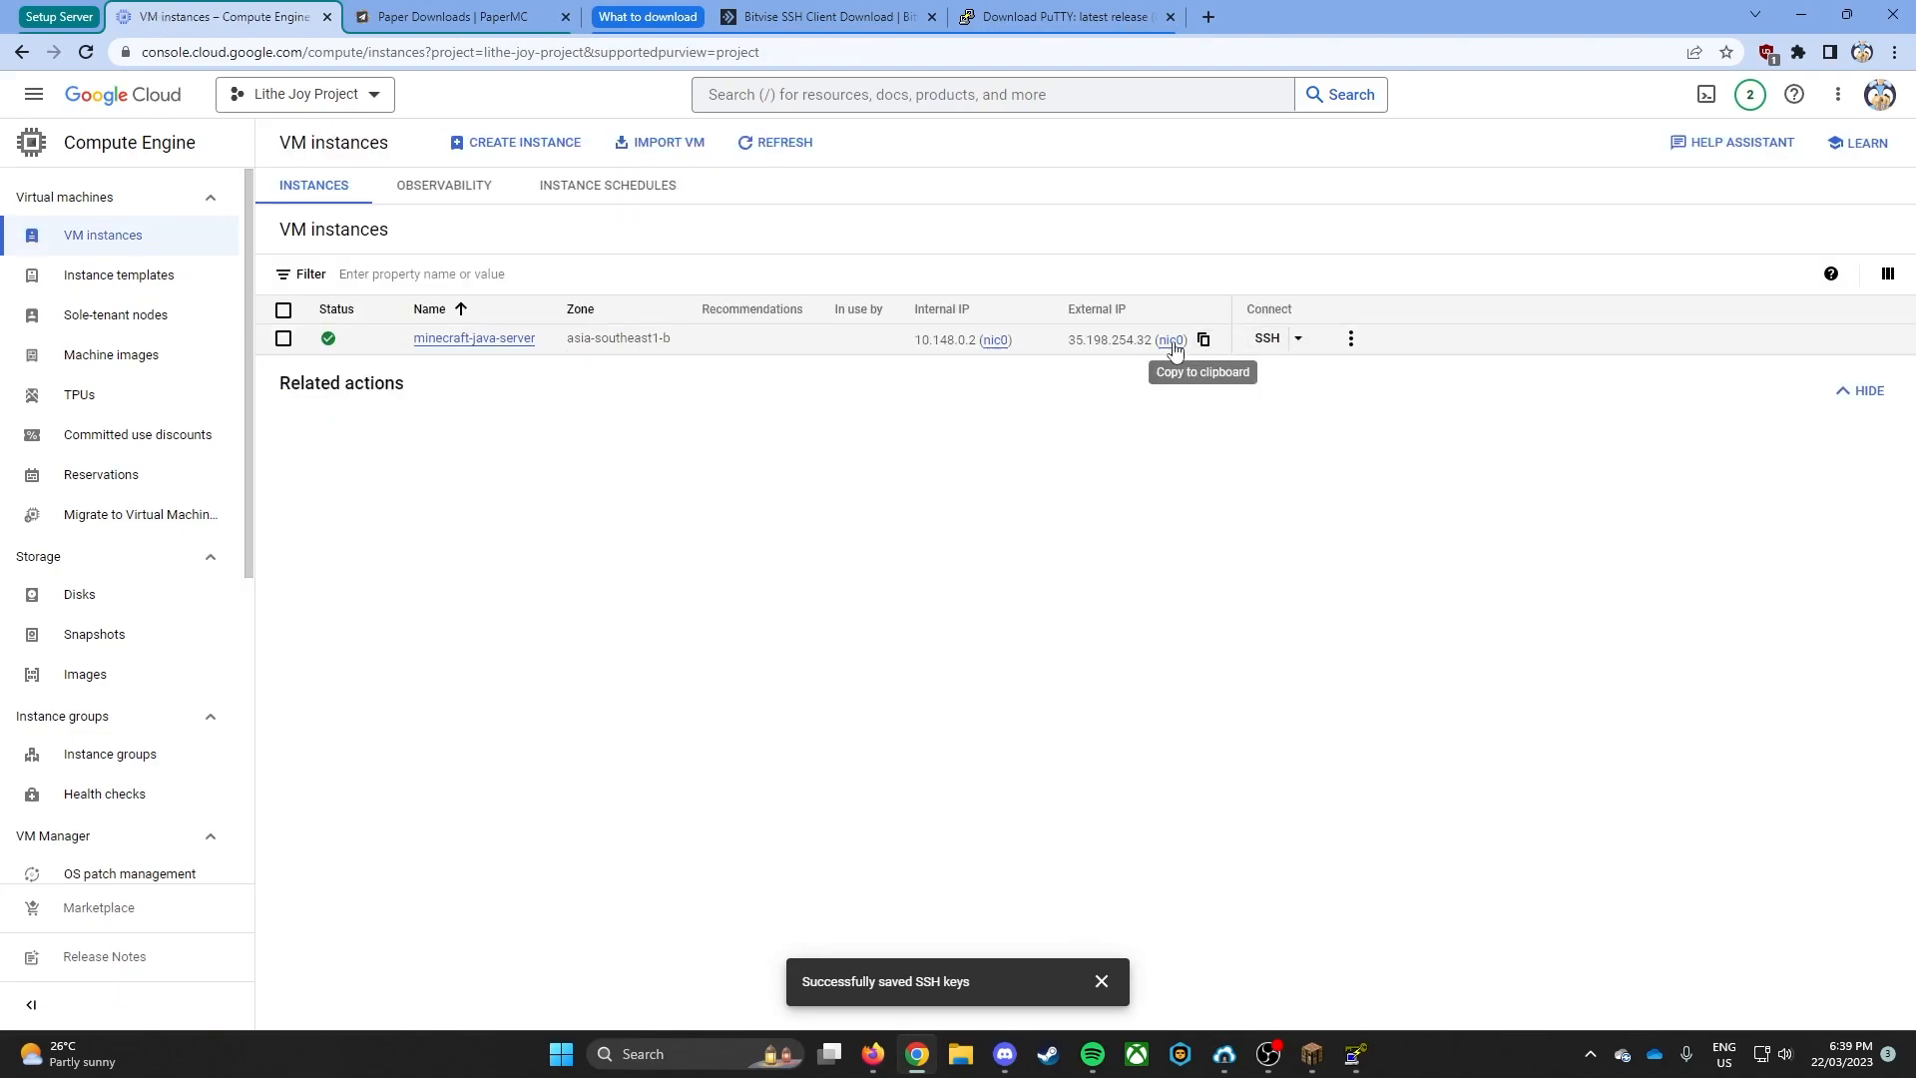
pyautogui.click(1297, 344)
pyautogui.click(1297, 344)
# - Switch to Bitvise SSH Client and set the login username to the PuTTY key's comment, rsa-key-20230322
pyautogui.click(804, 17)
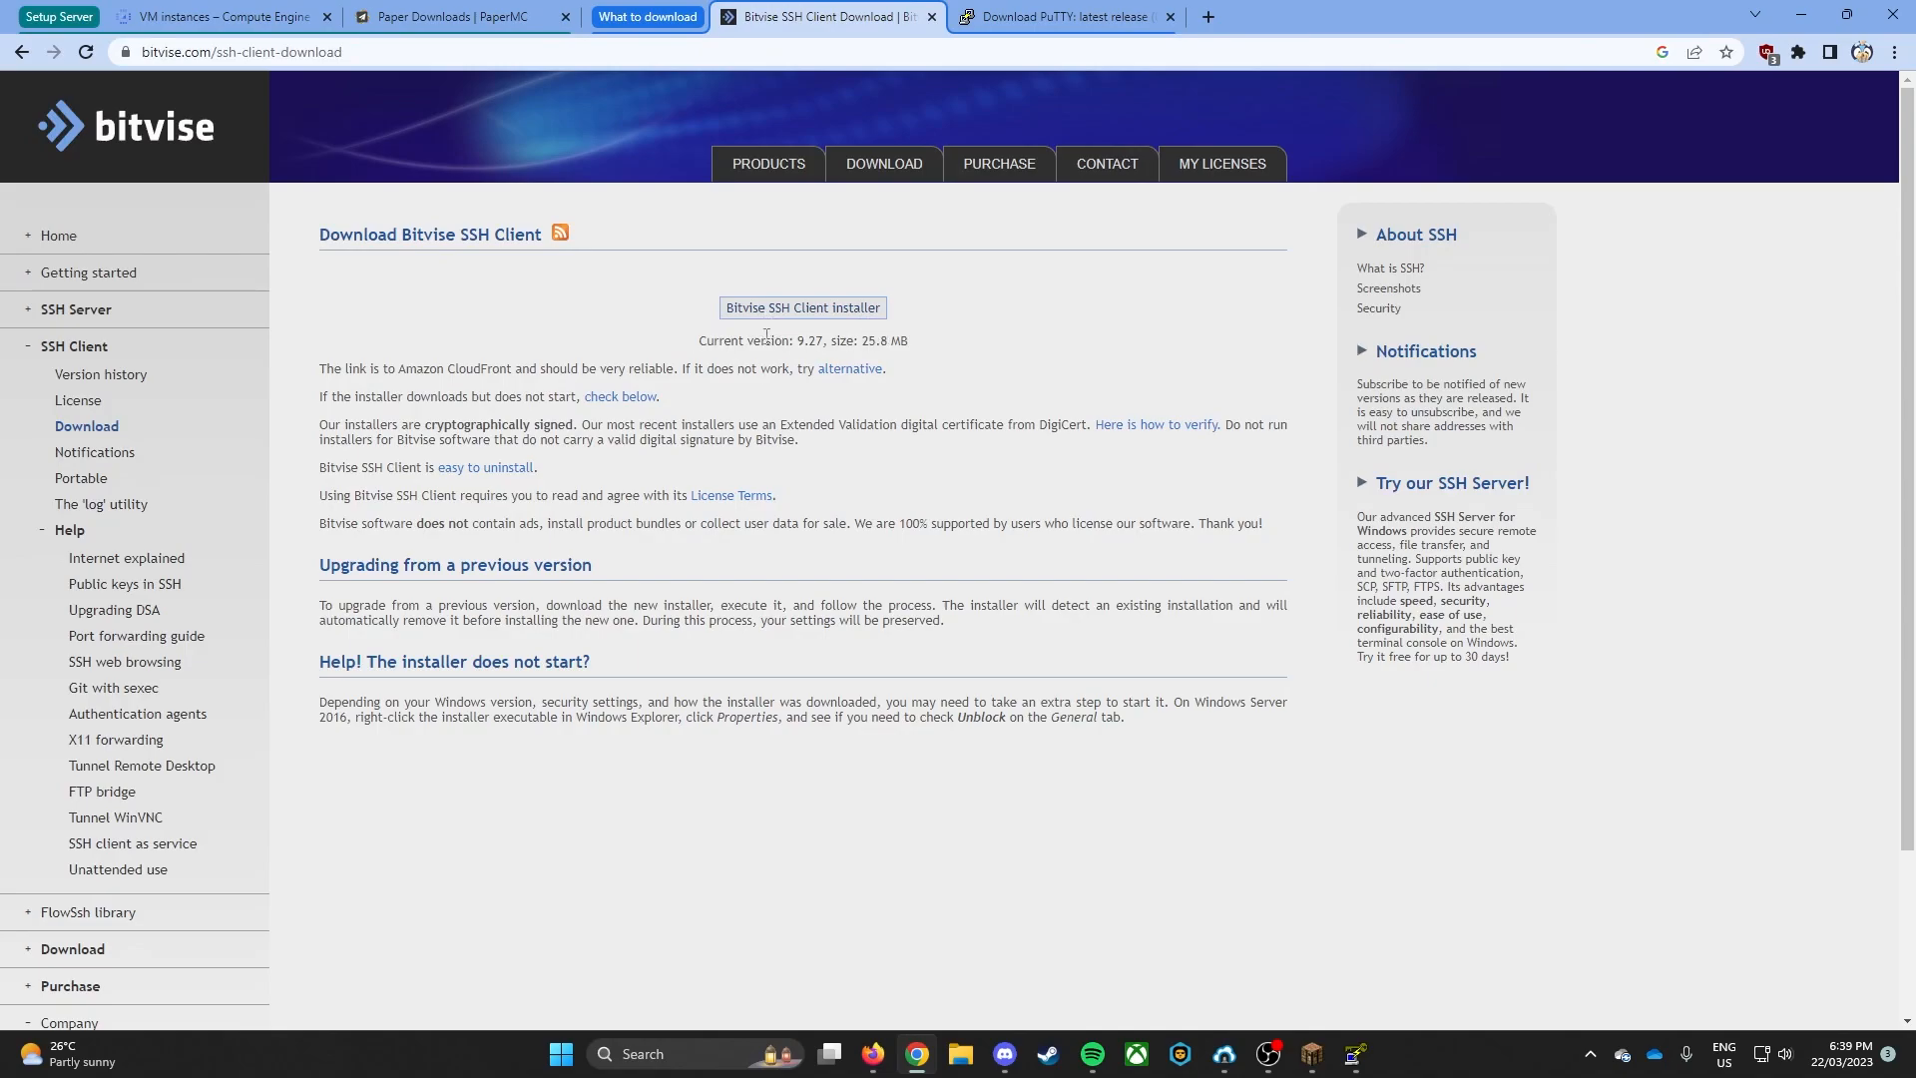
pyautogui.click(225, 17)
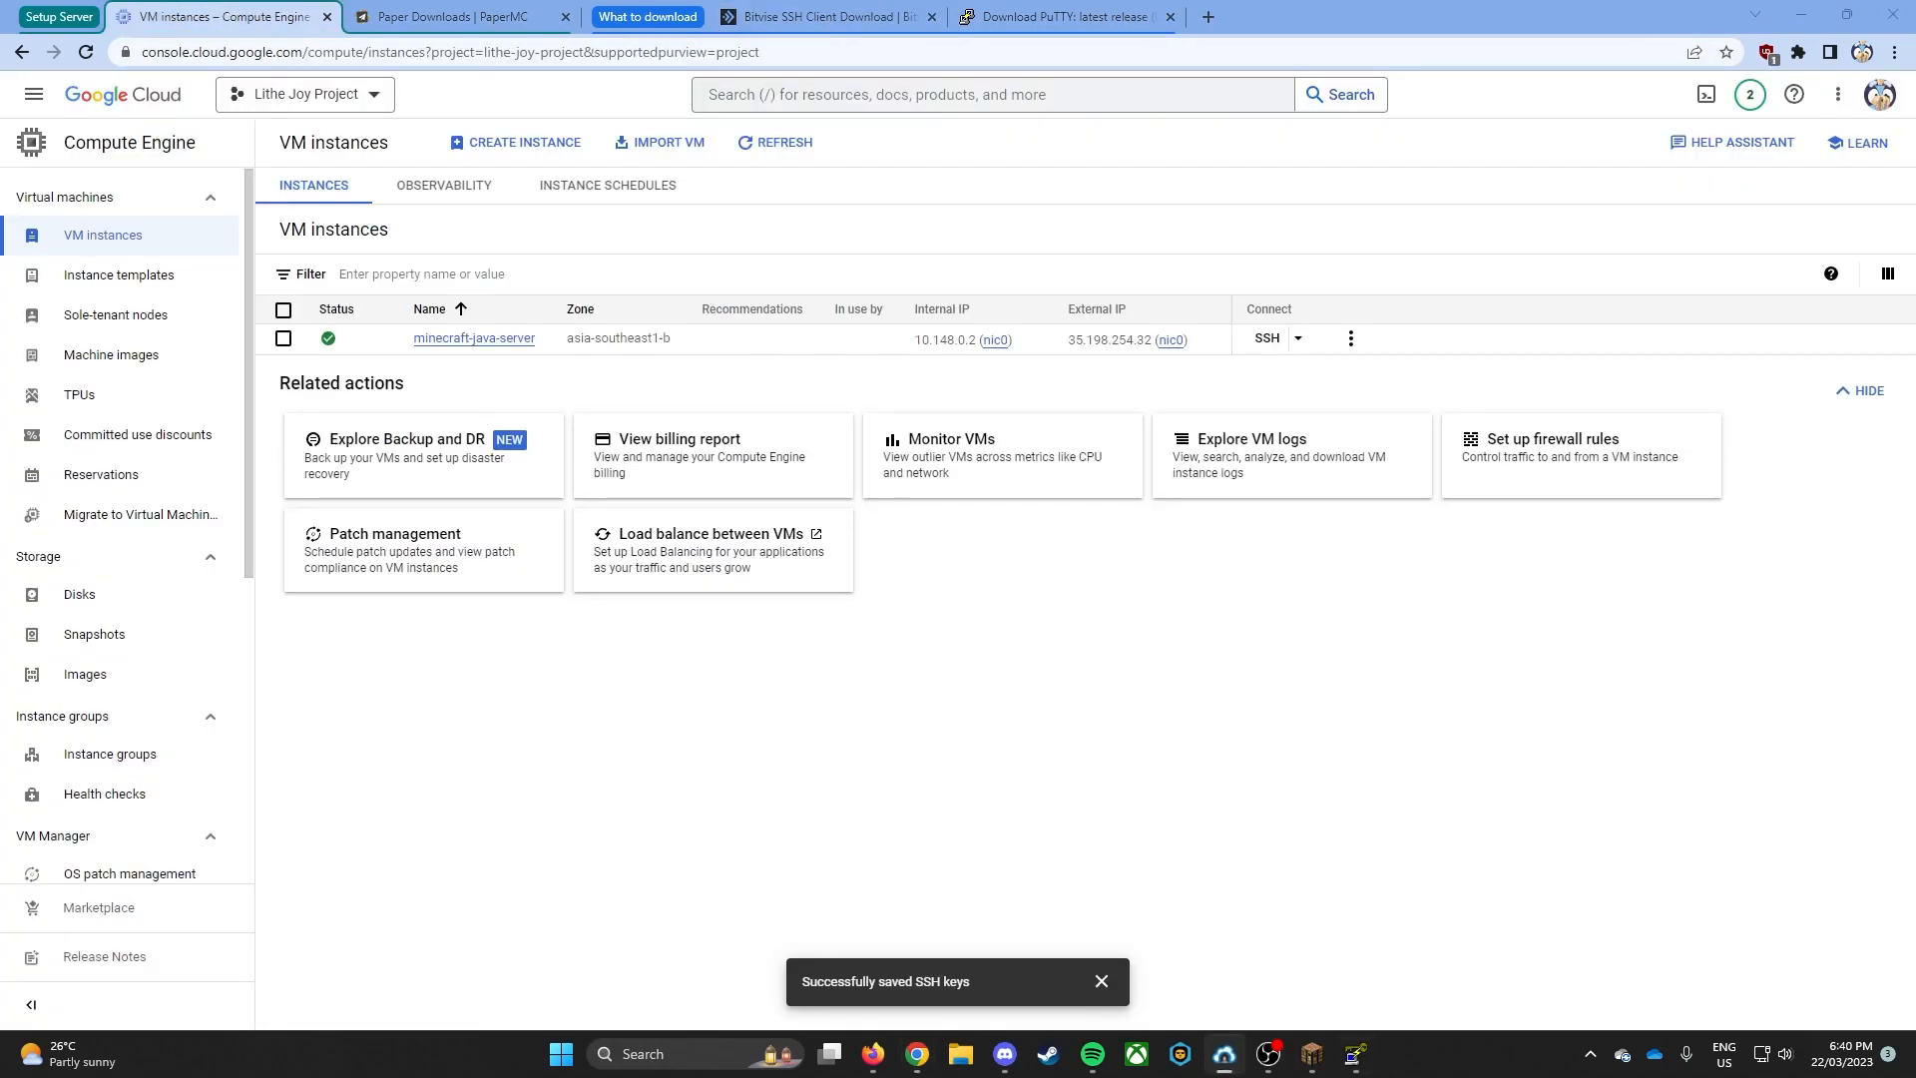
pyautogui.moveTo(1914, 255); pyautogui.dragTo(453, 205)
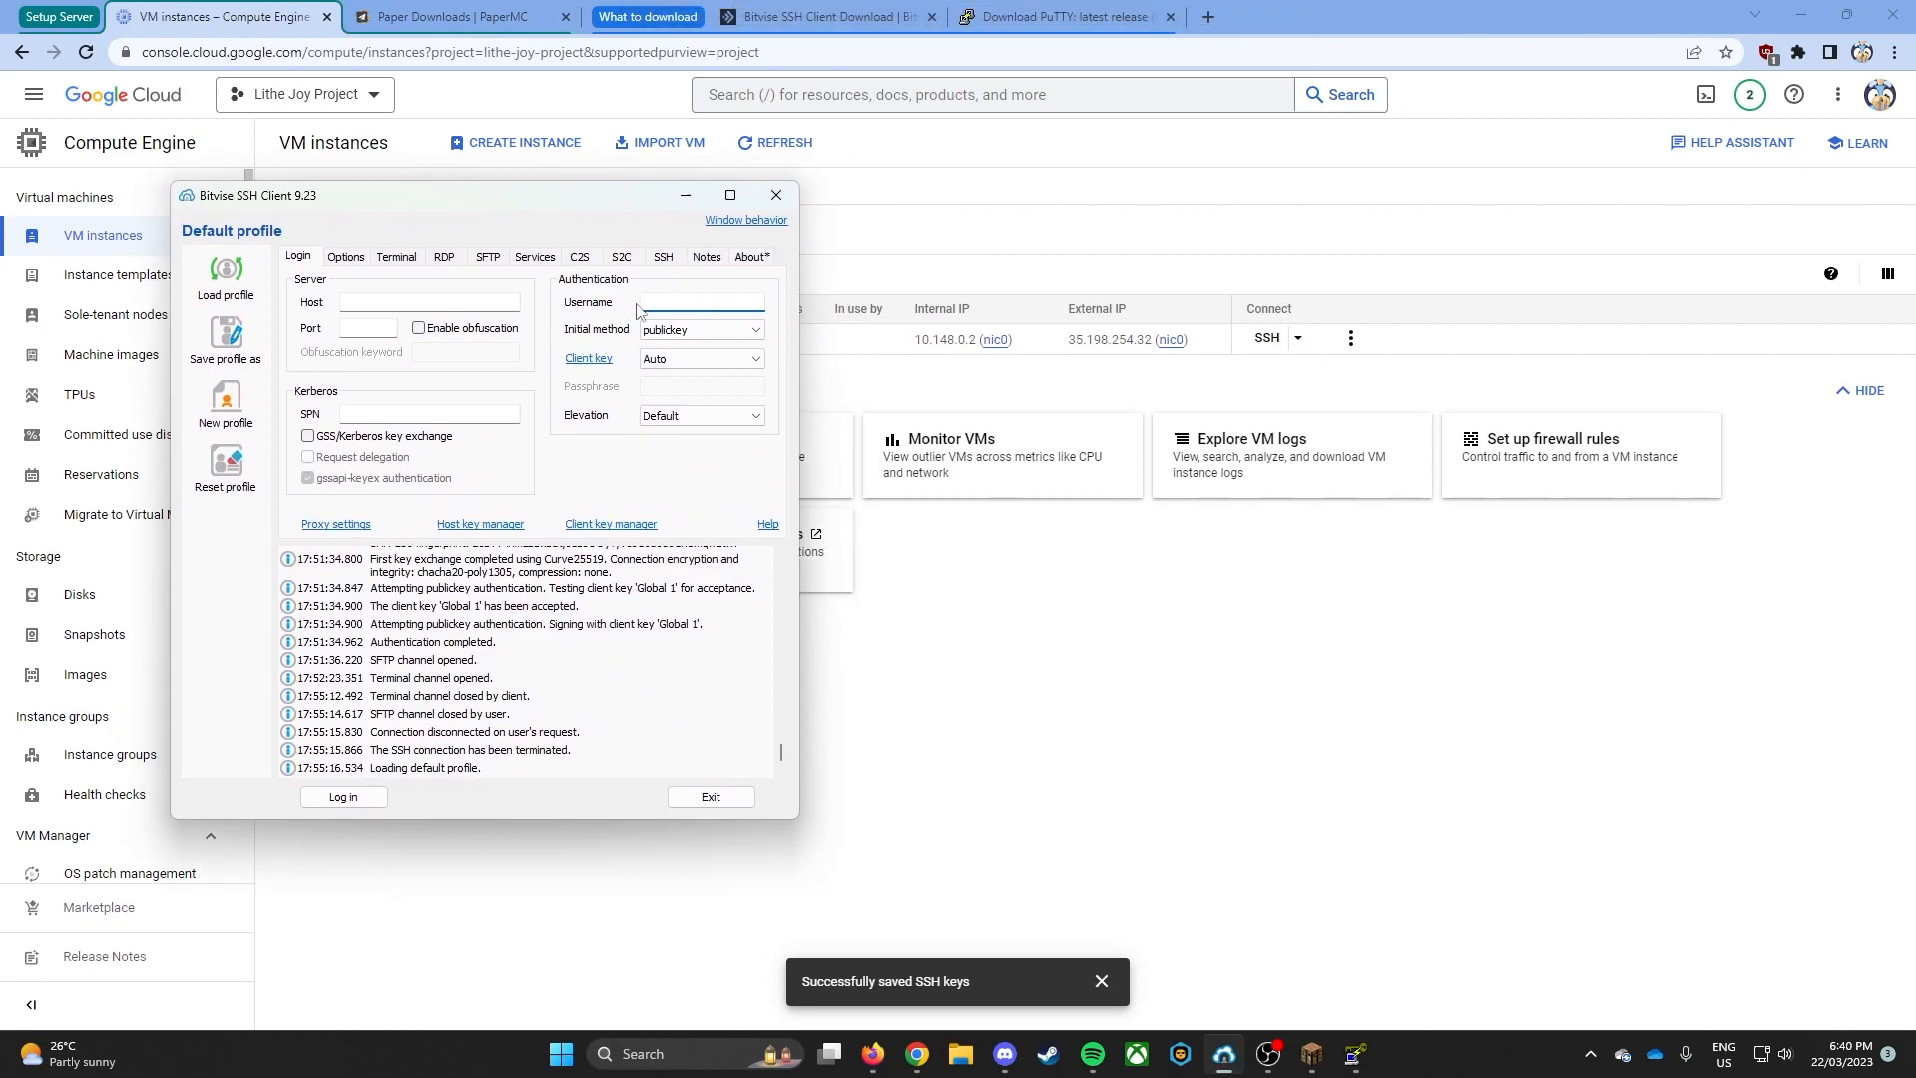
pyautogui.click(1354, 1053)
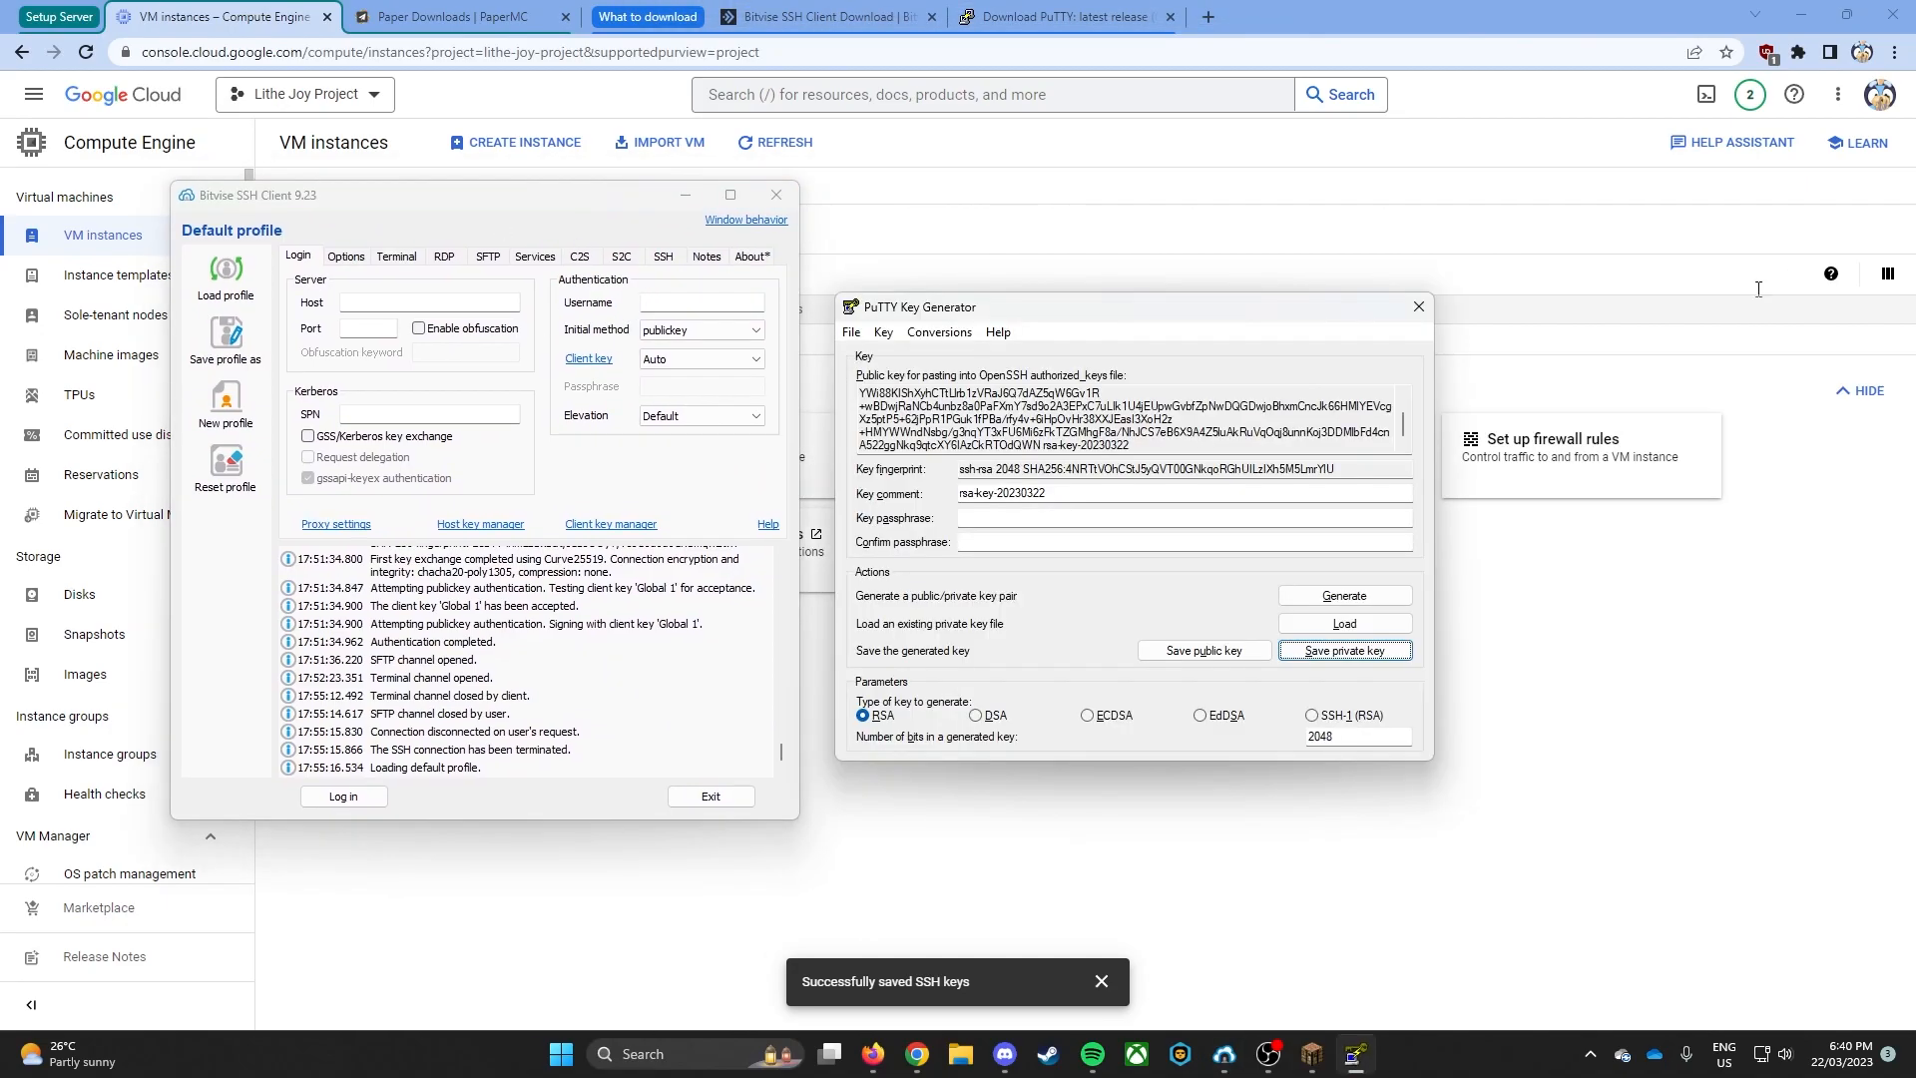
pyautogui.moveTo(1064, 488); pyautogui.dragTo(897, 477)
pyautogui.hotkey('ctrl', 'c')
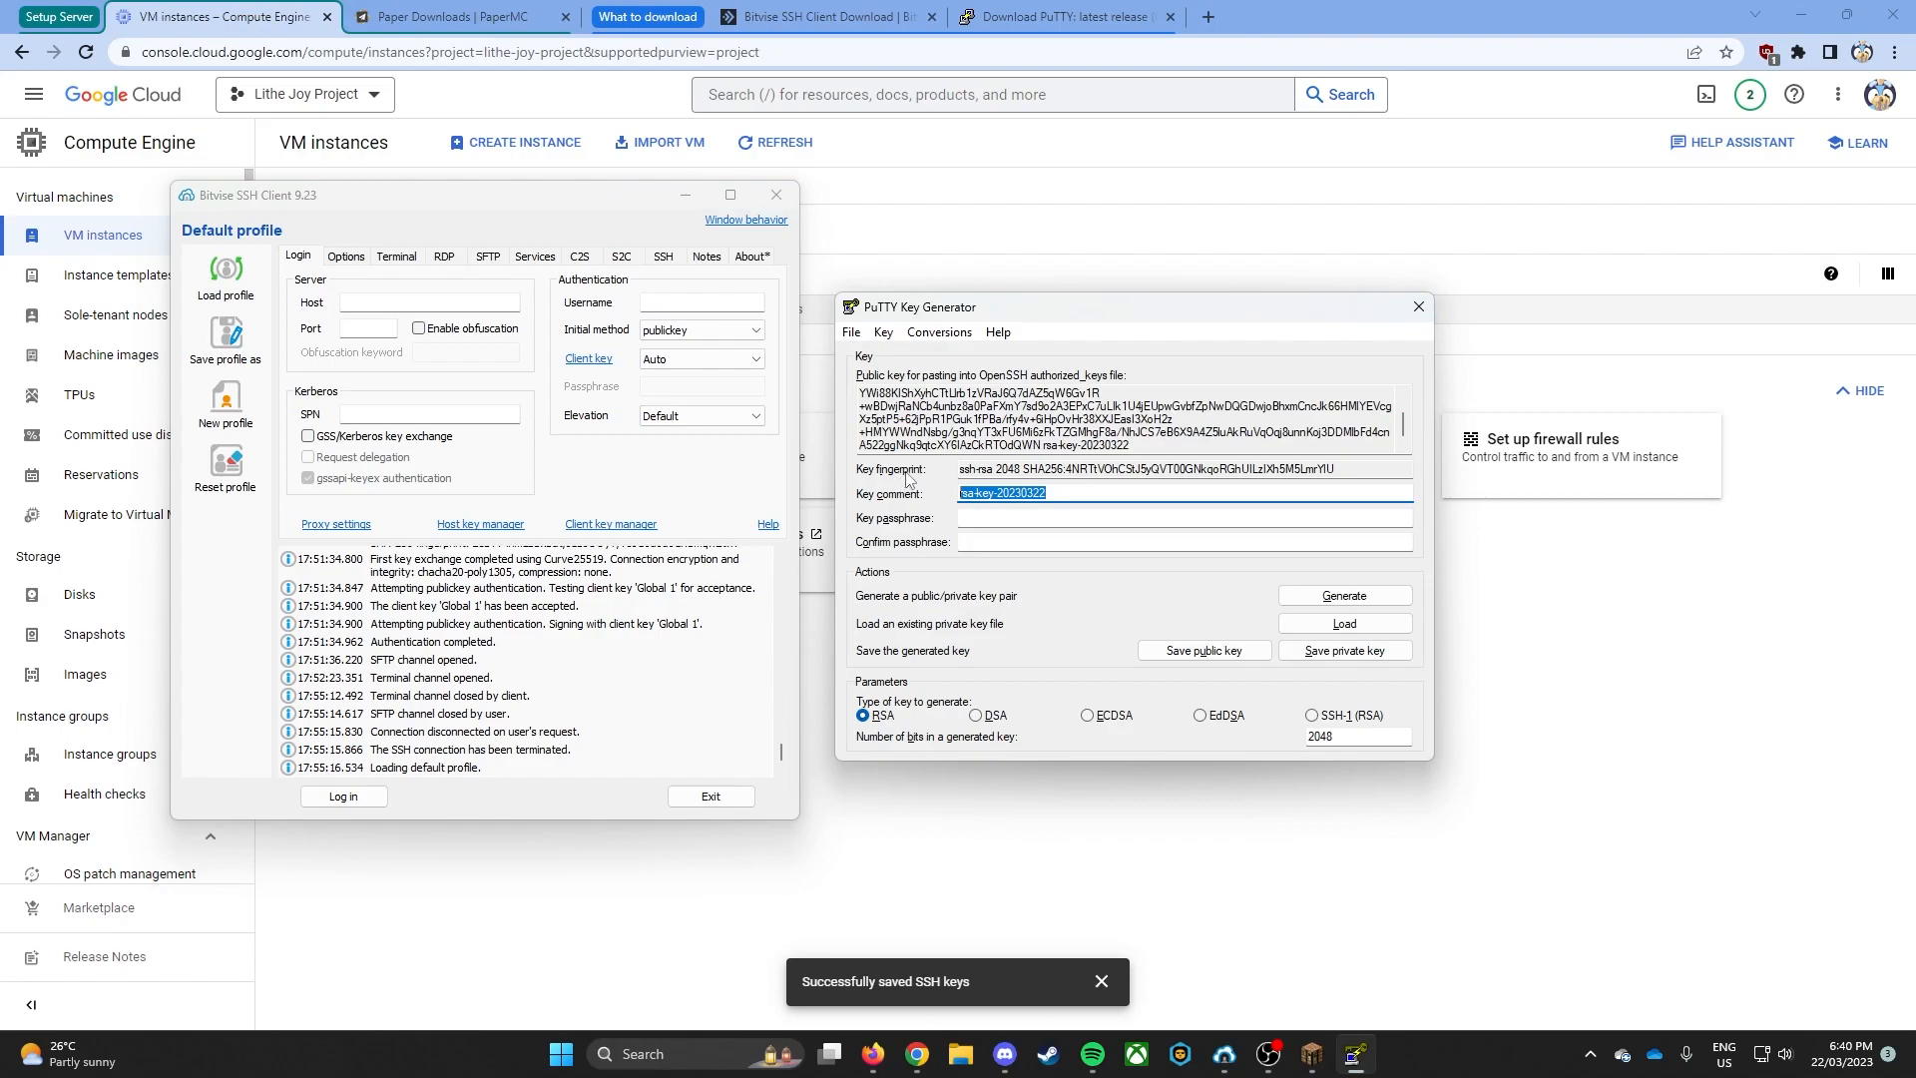
pyautogui.click(696, 301)
pyautogui.hotkey('ctrl', 'v')
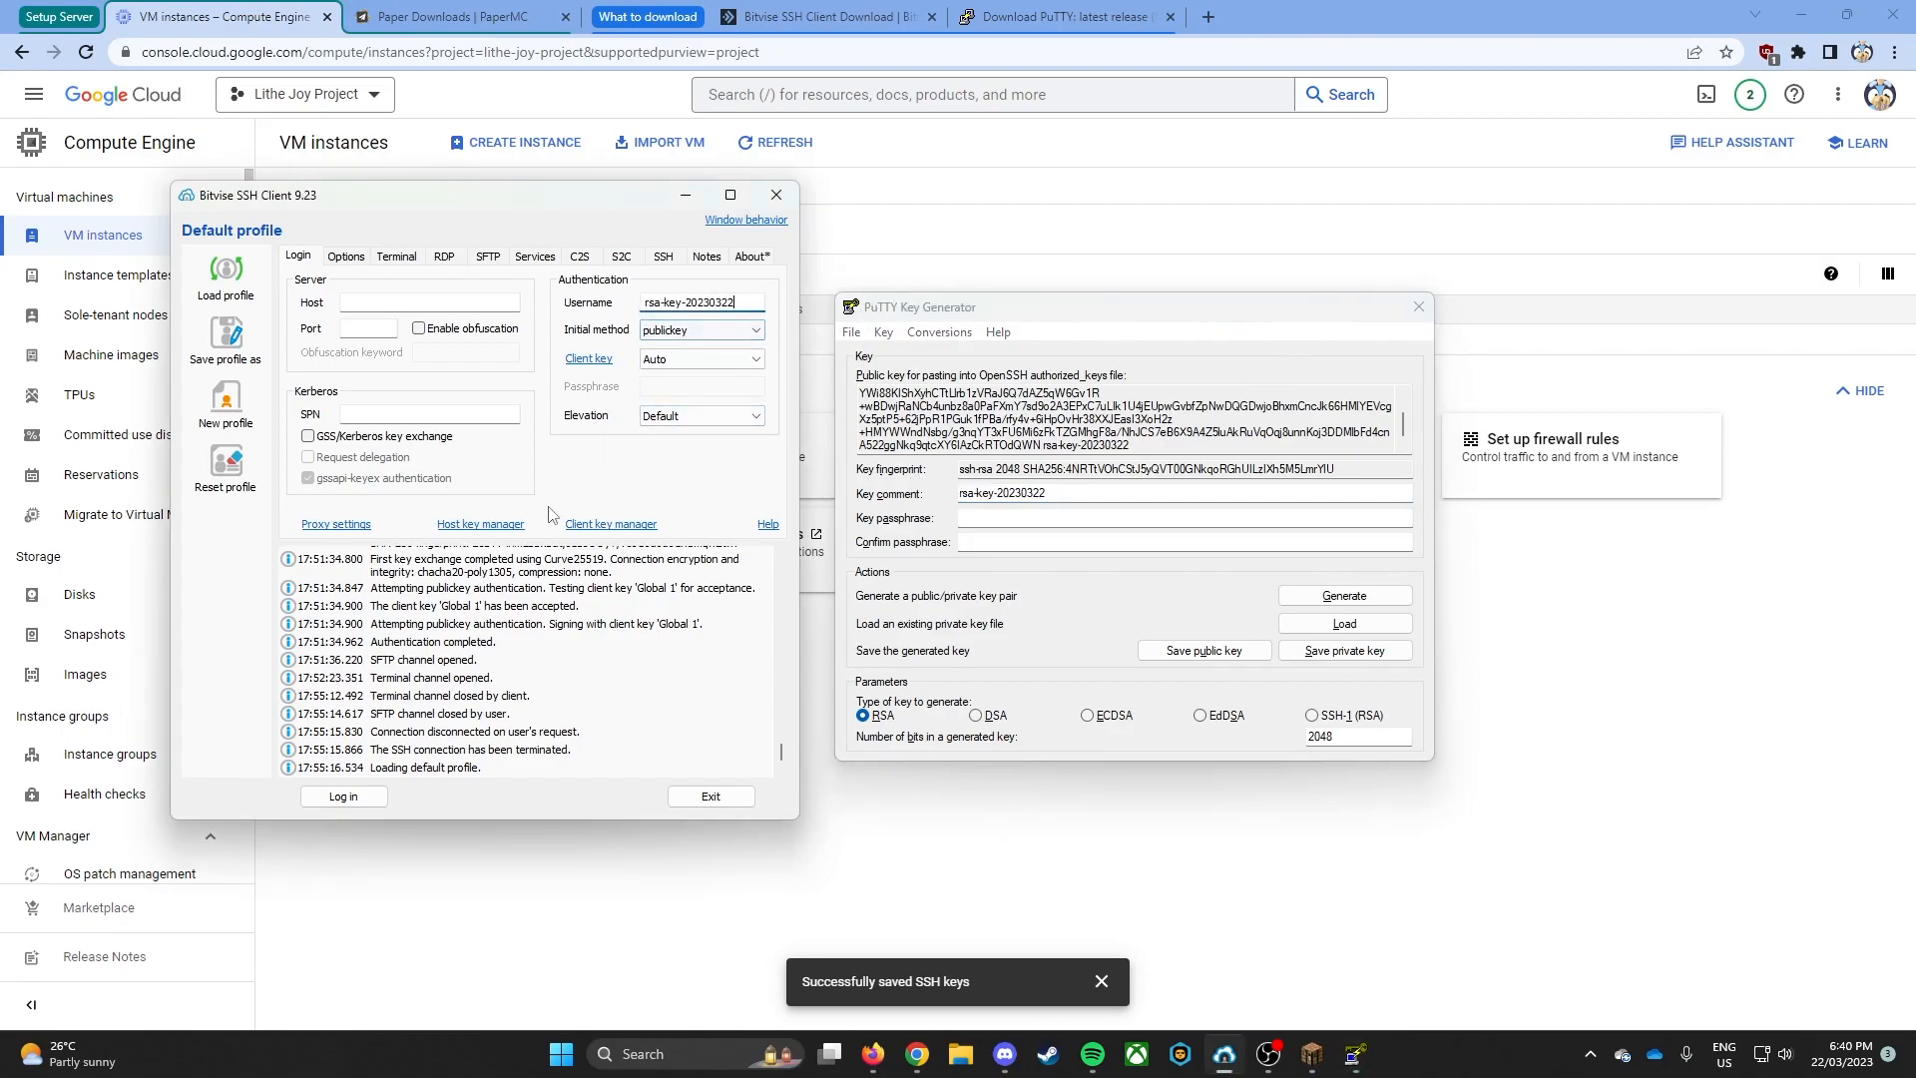
# - Import the private key rsa-key-20230322.ppk from Downloads into the client key manager, showing all file types to find it
pyautogui.click(601, 525)
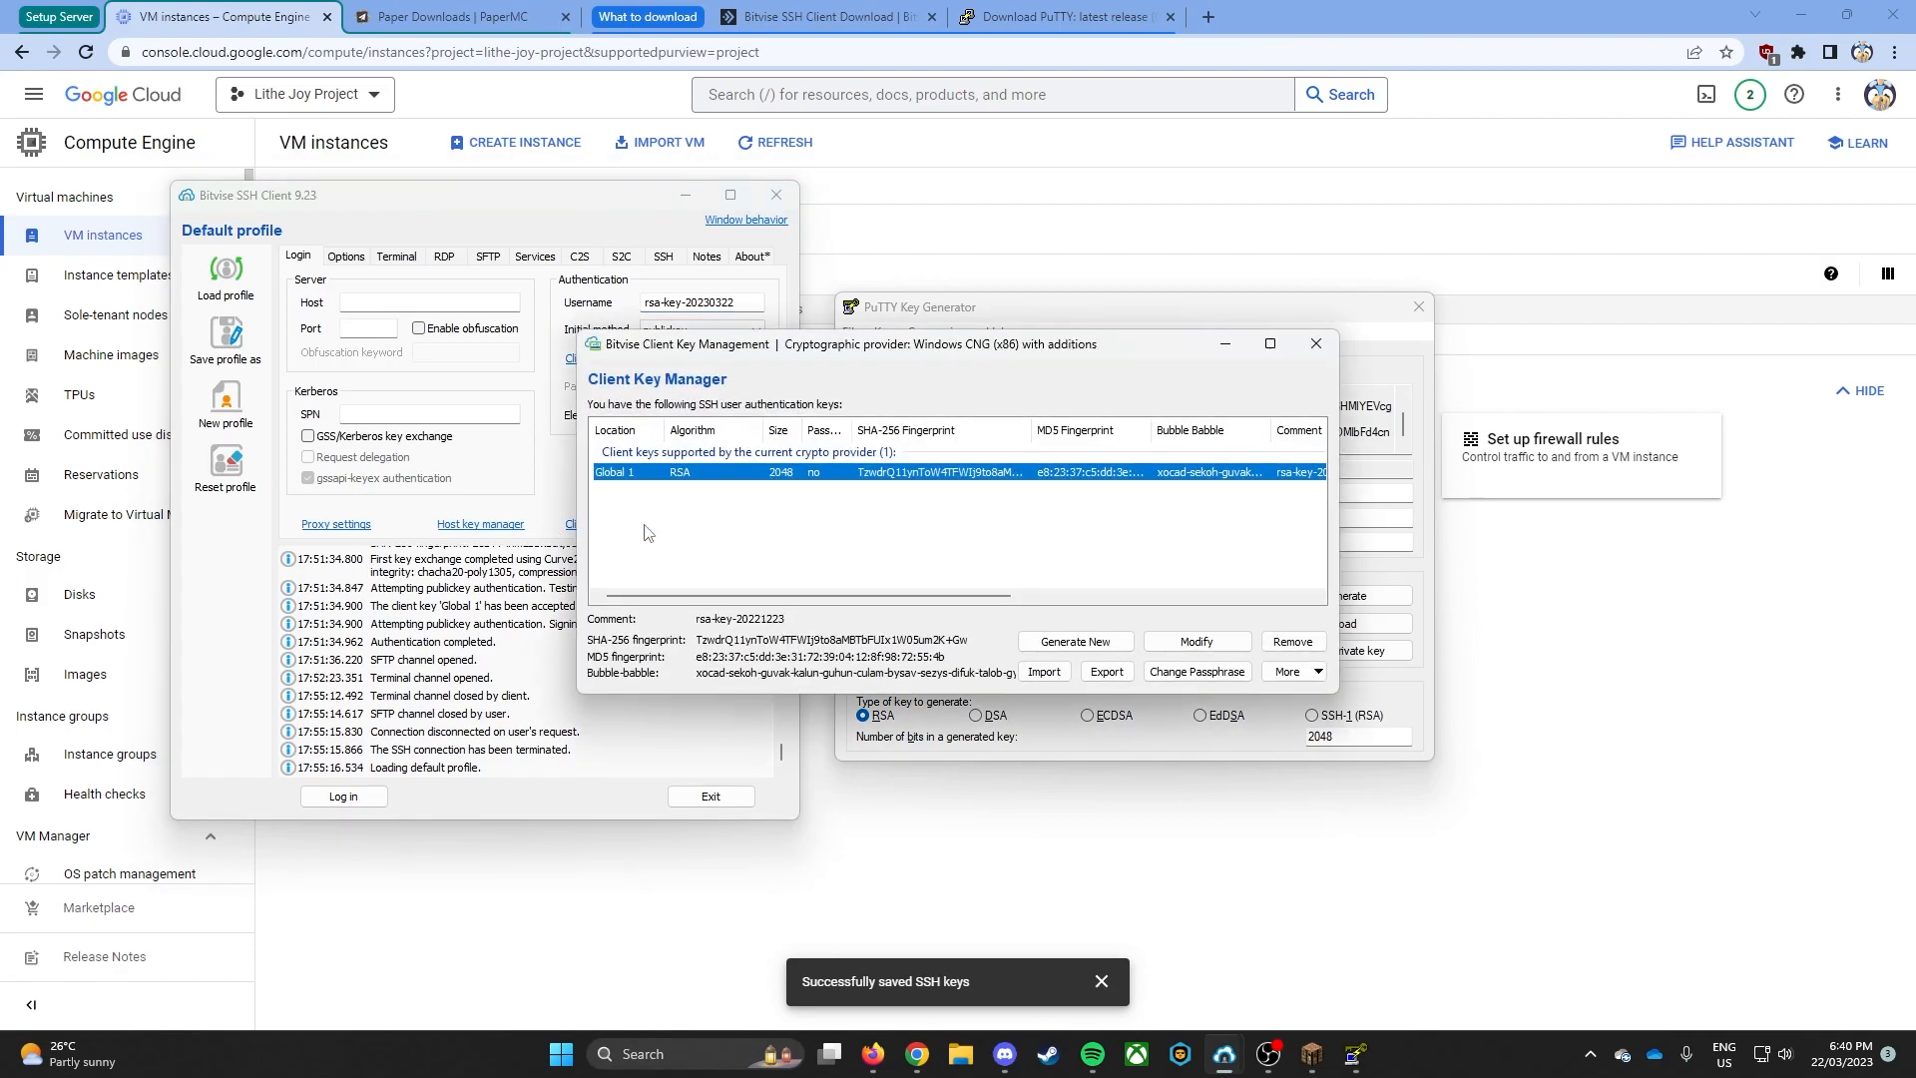
pyautogui.click(1044, 672)
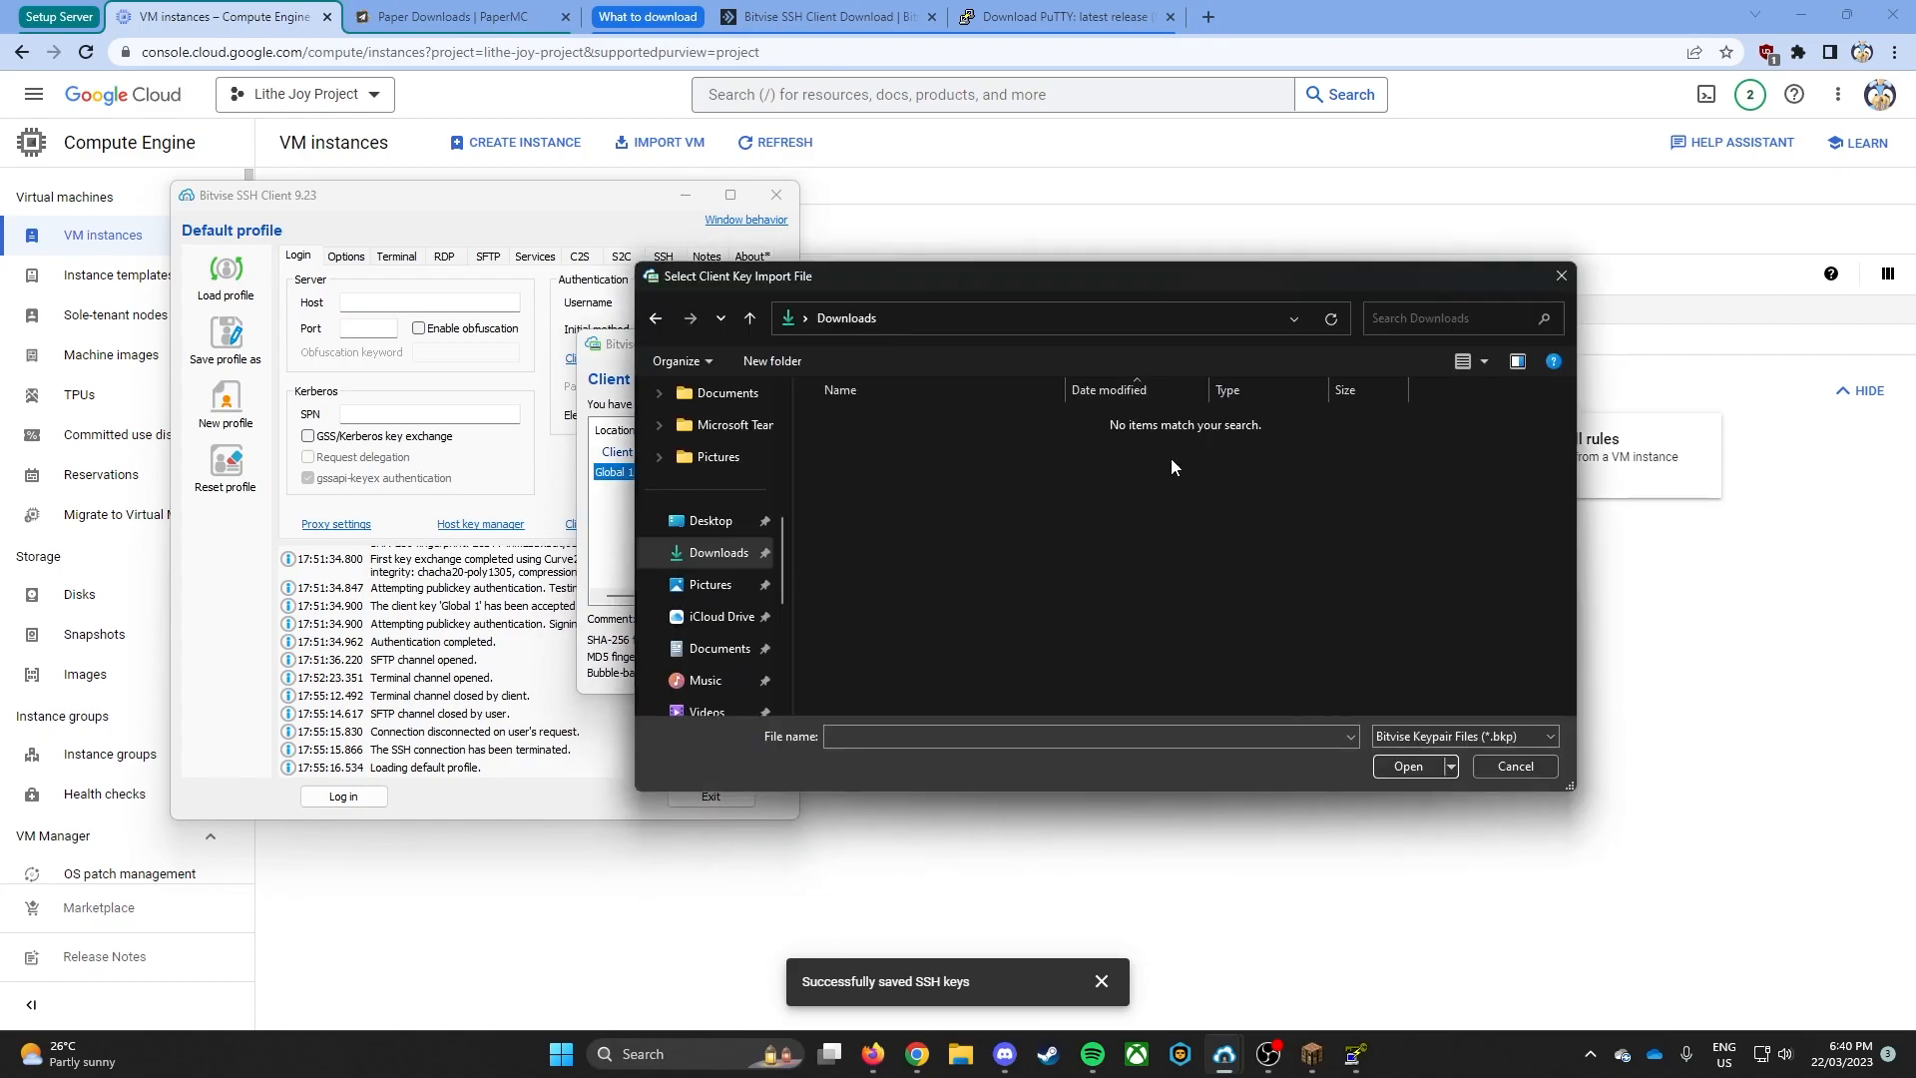
pyautogui.click(1449, 738)
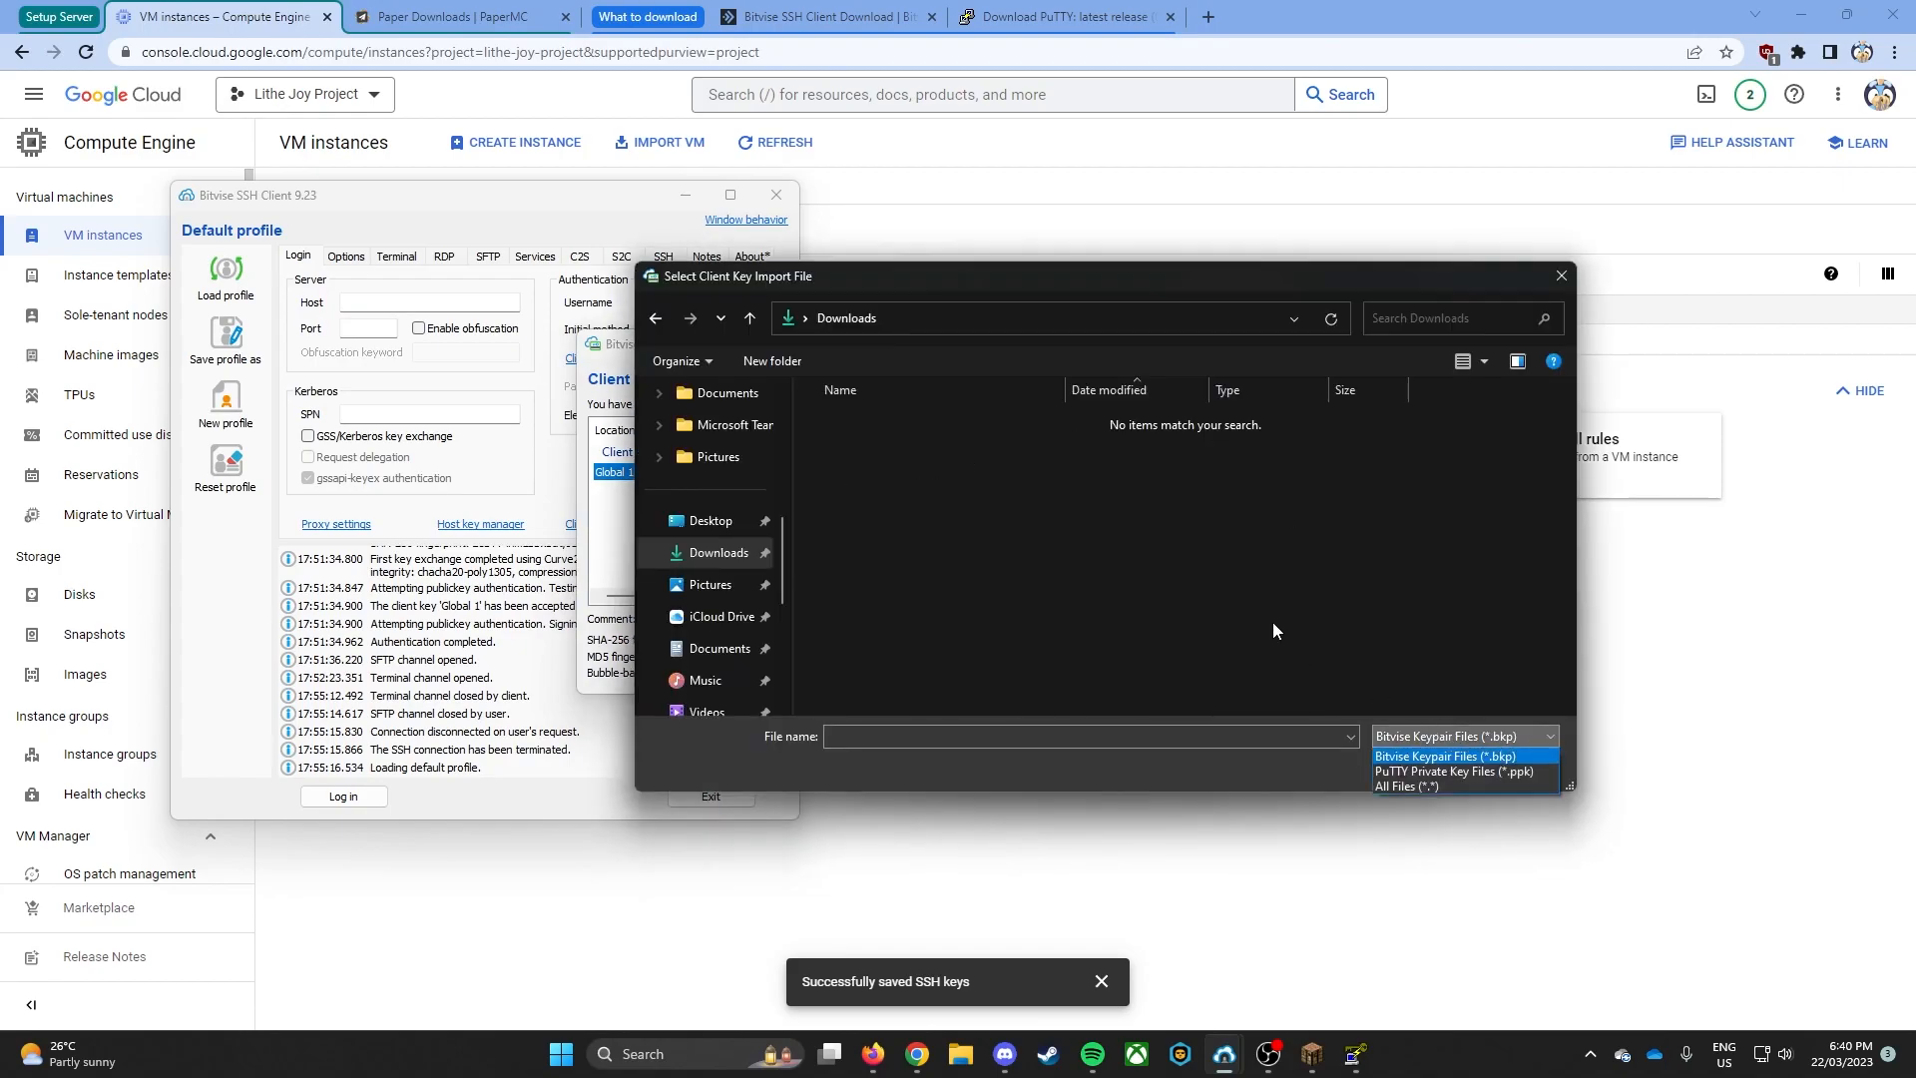
pyautogui.click(1390, 787)
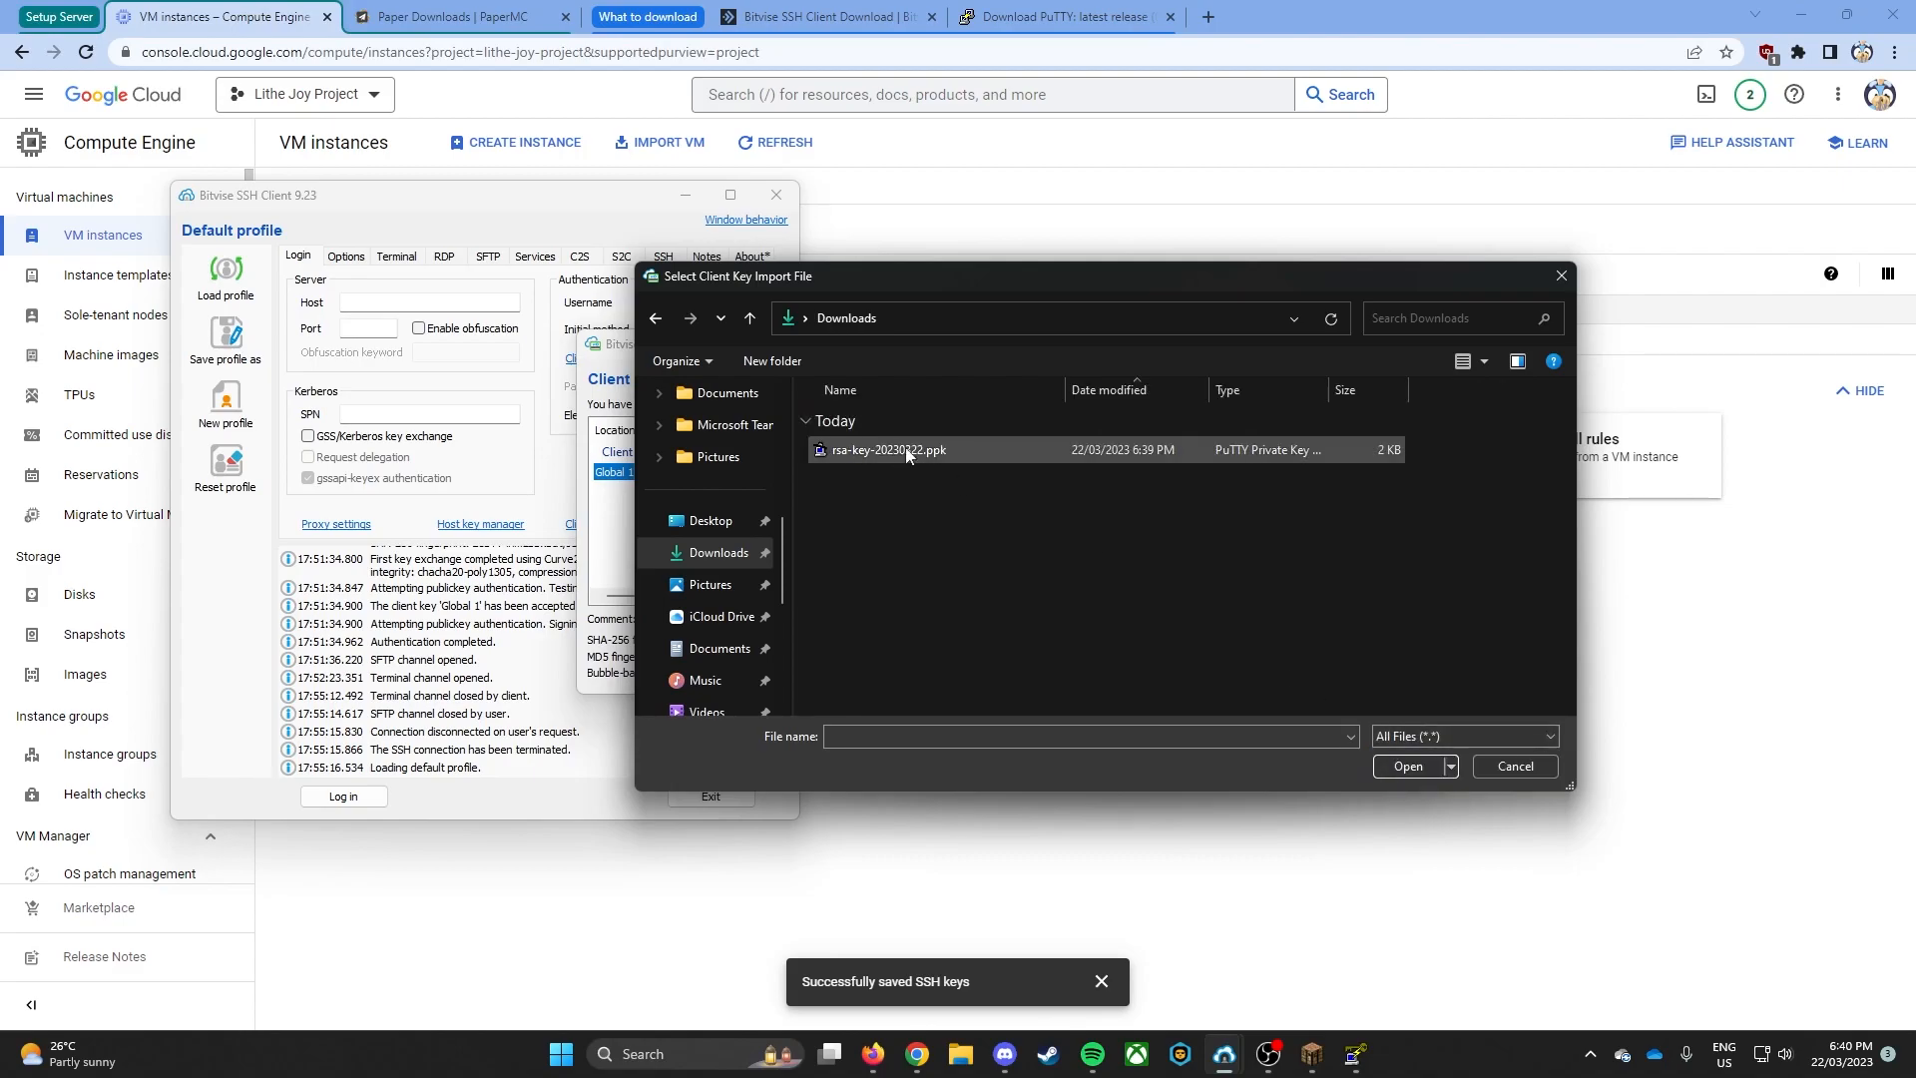
pyautogui.click(996, 457)
pyautogui.click(1425, 770)
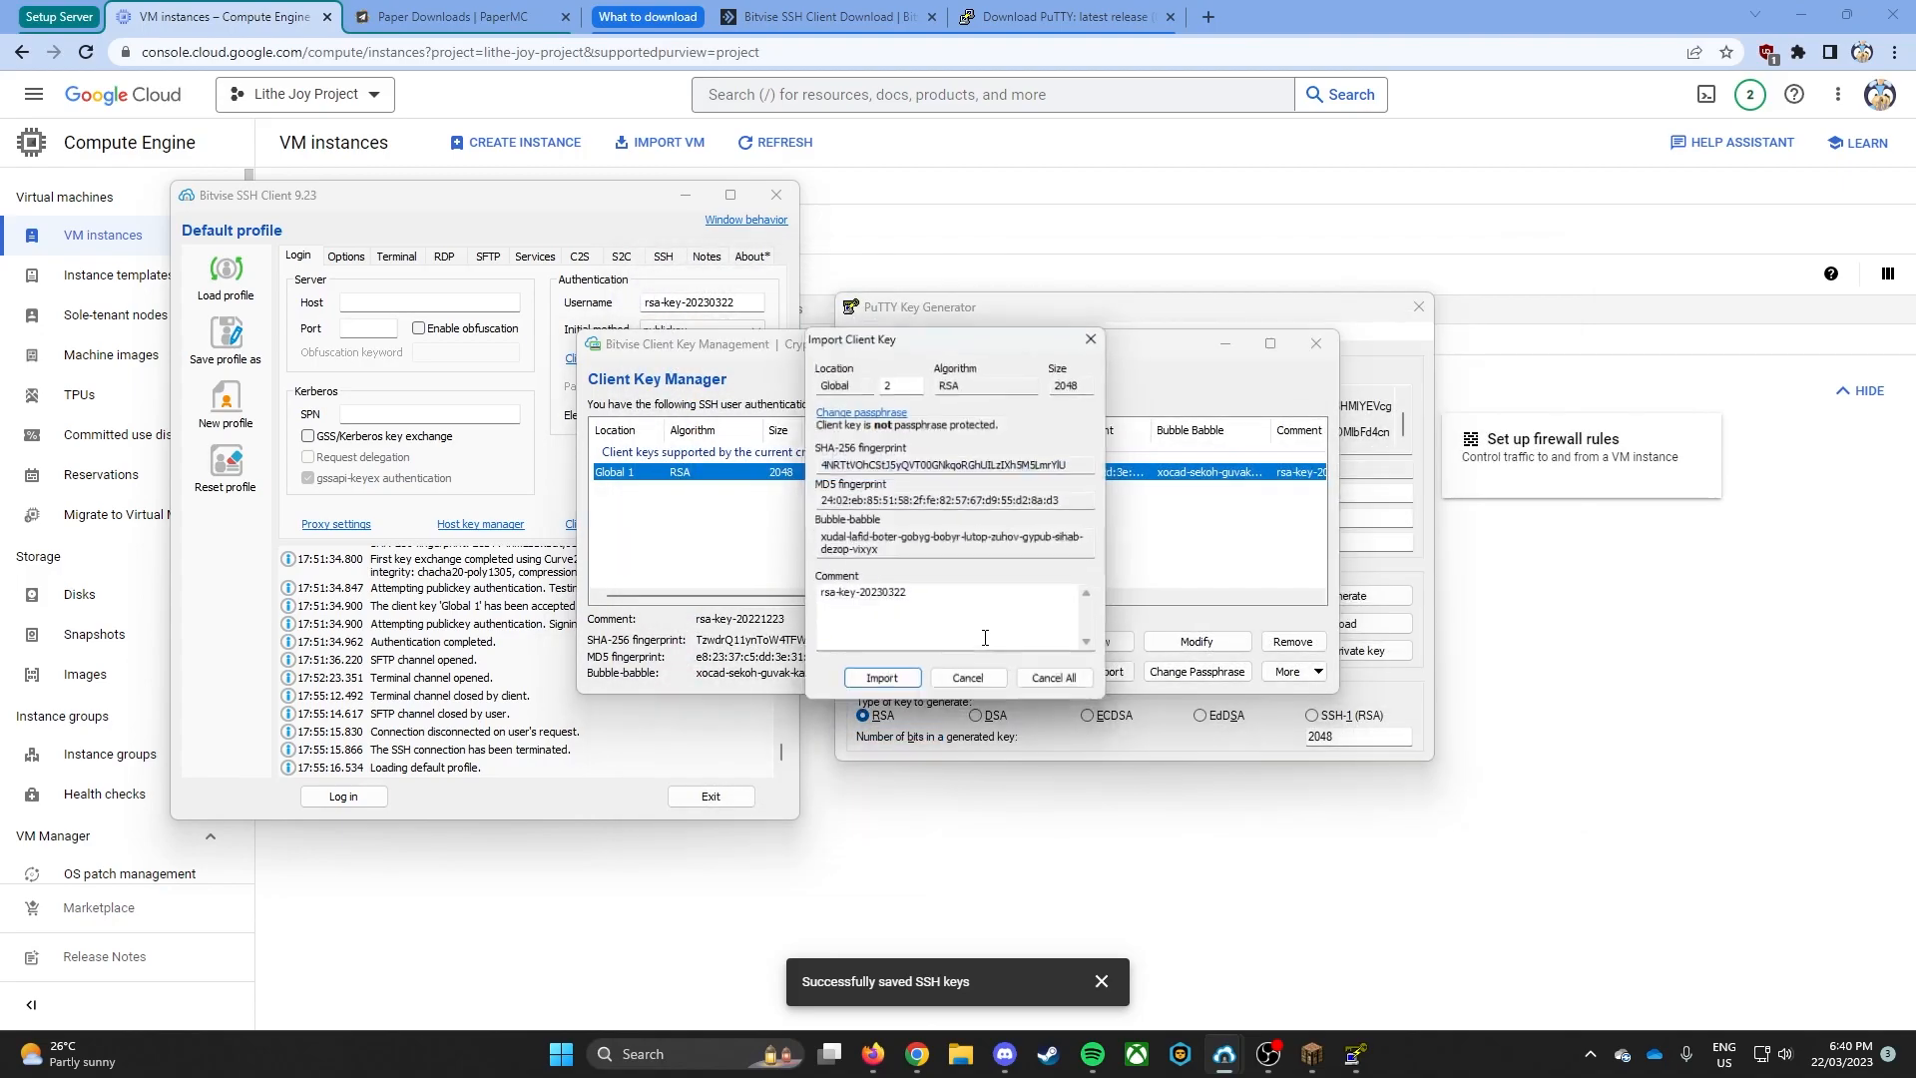
pyautogui.click(884, 680)
pyautogui.click(660, 491)
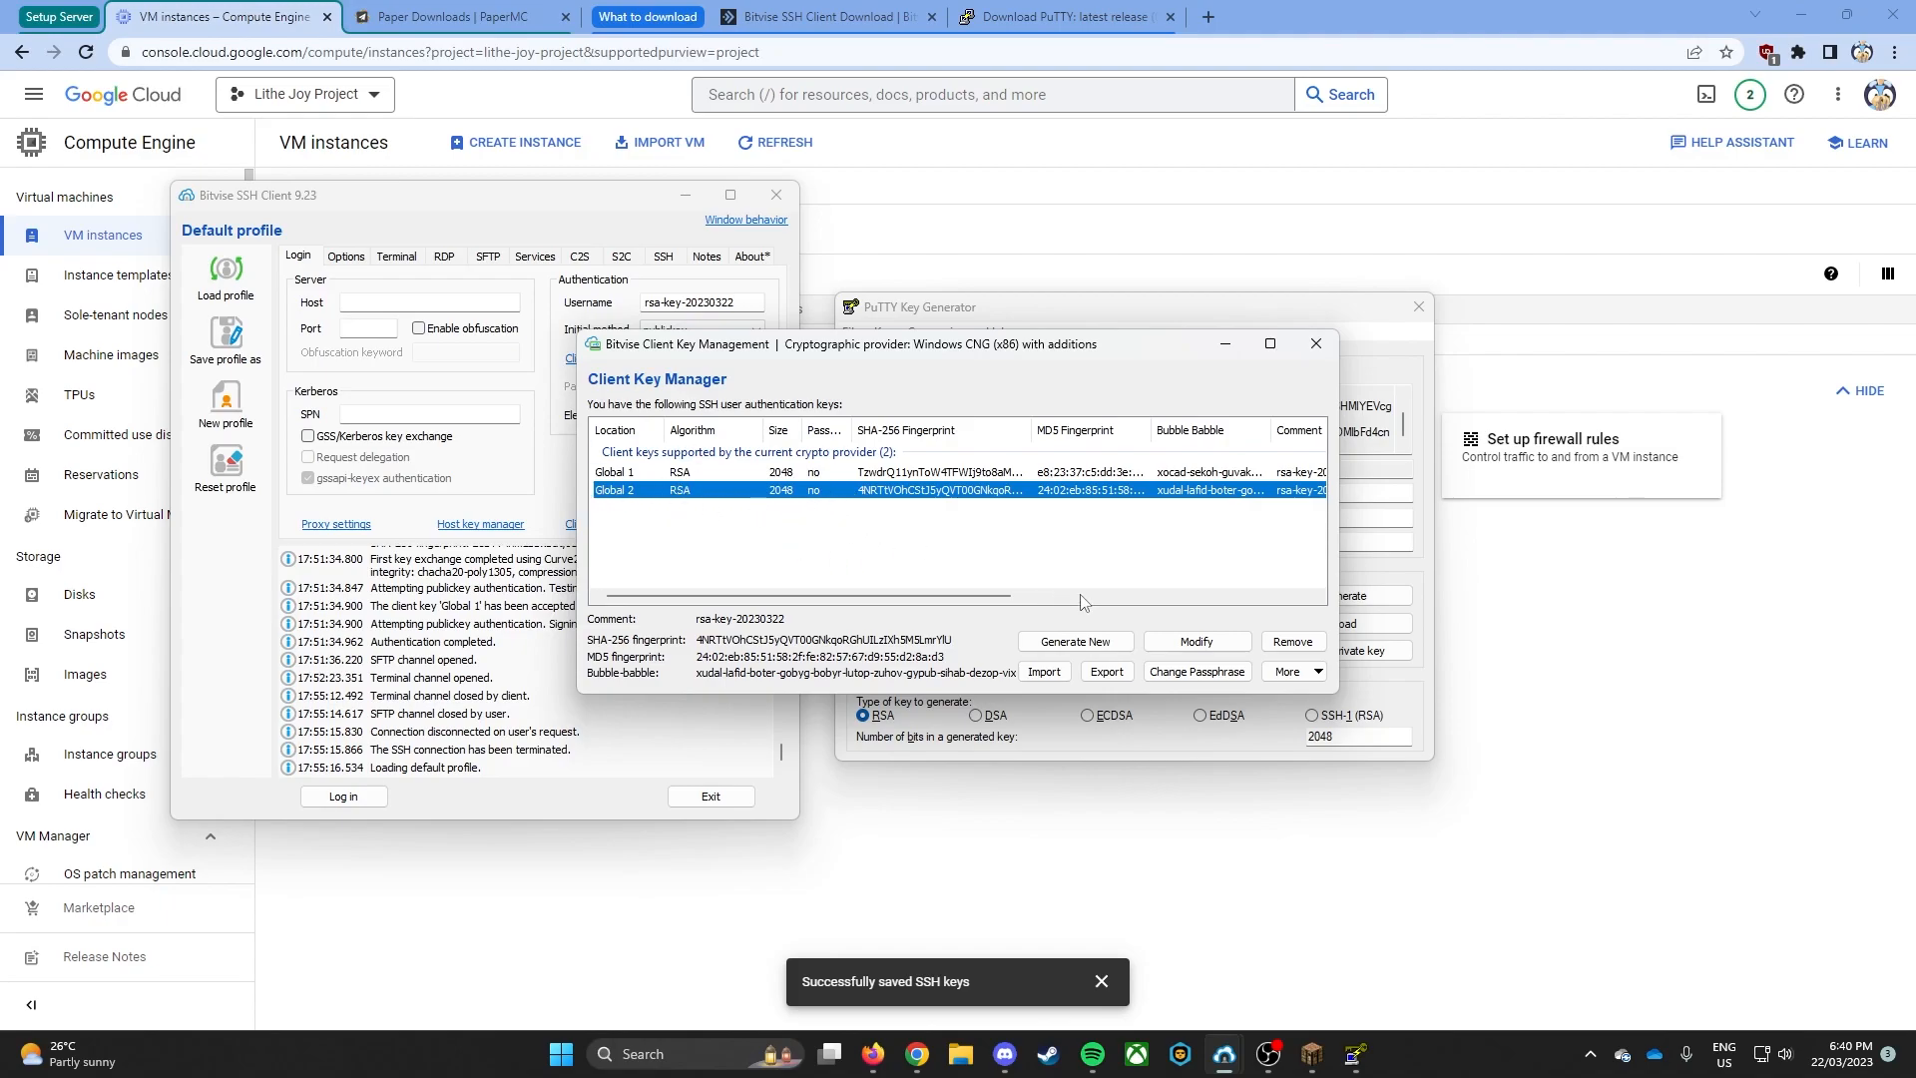
pyautogui.click(1314, 344)
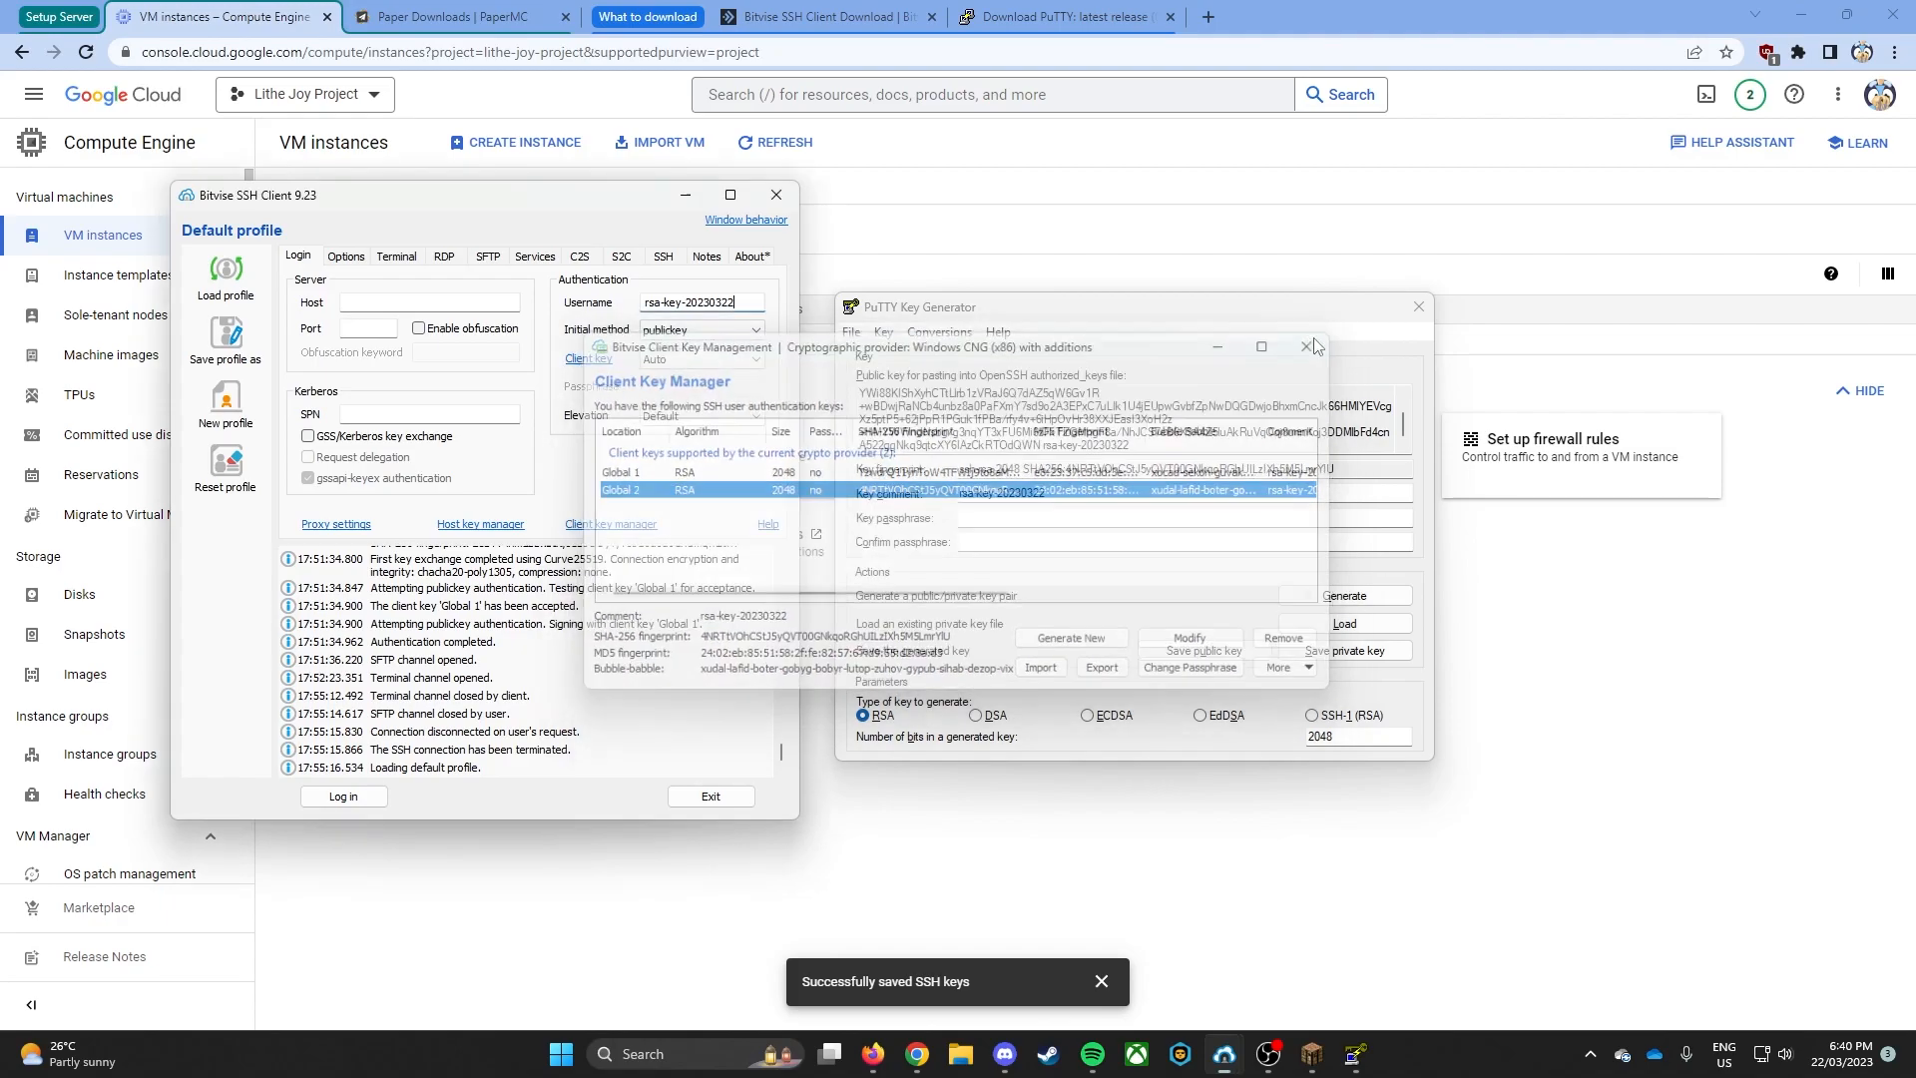
# - Set the login's initial authentication method to publickey and the client key to Auto
pyautogui.click(693, 332)
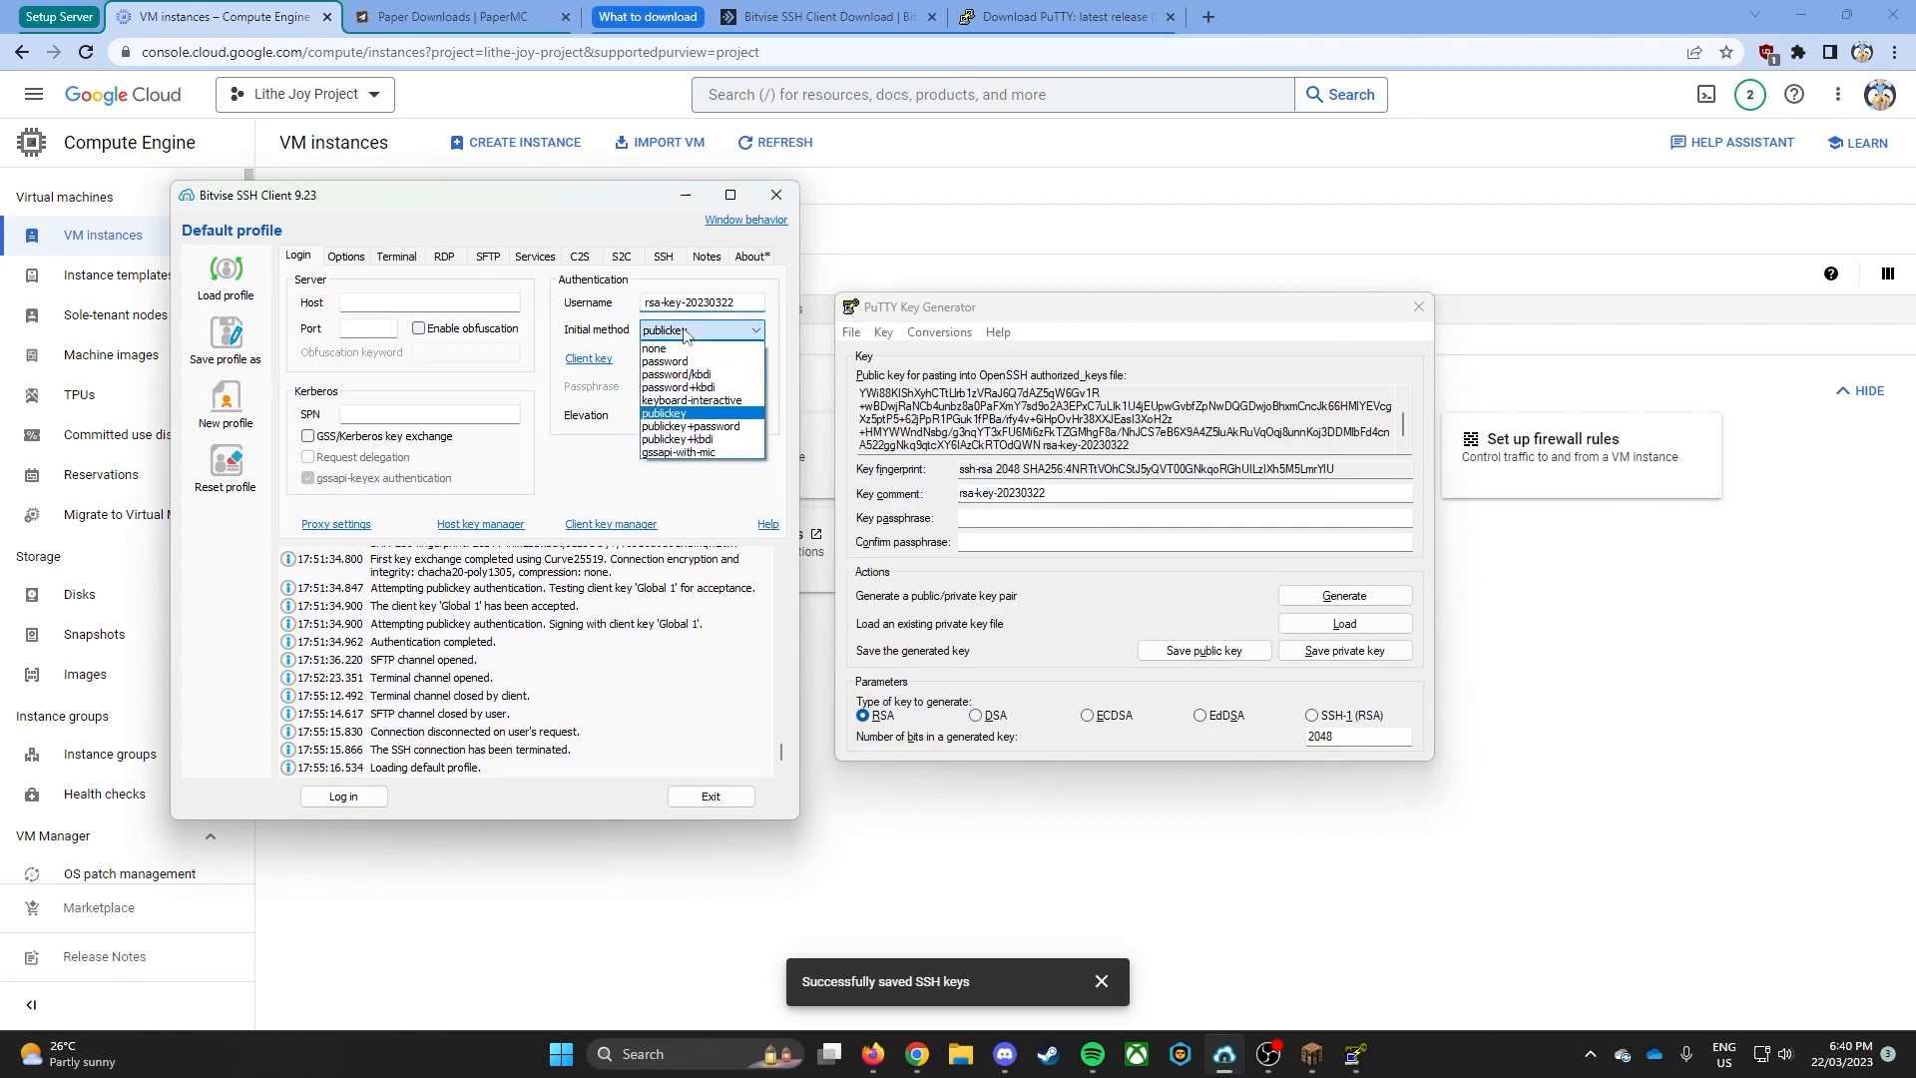
pyautogui.click(663, 413)
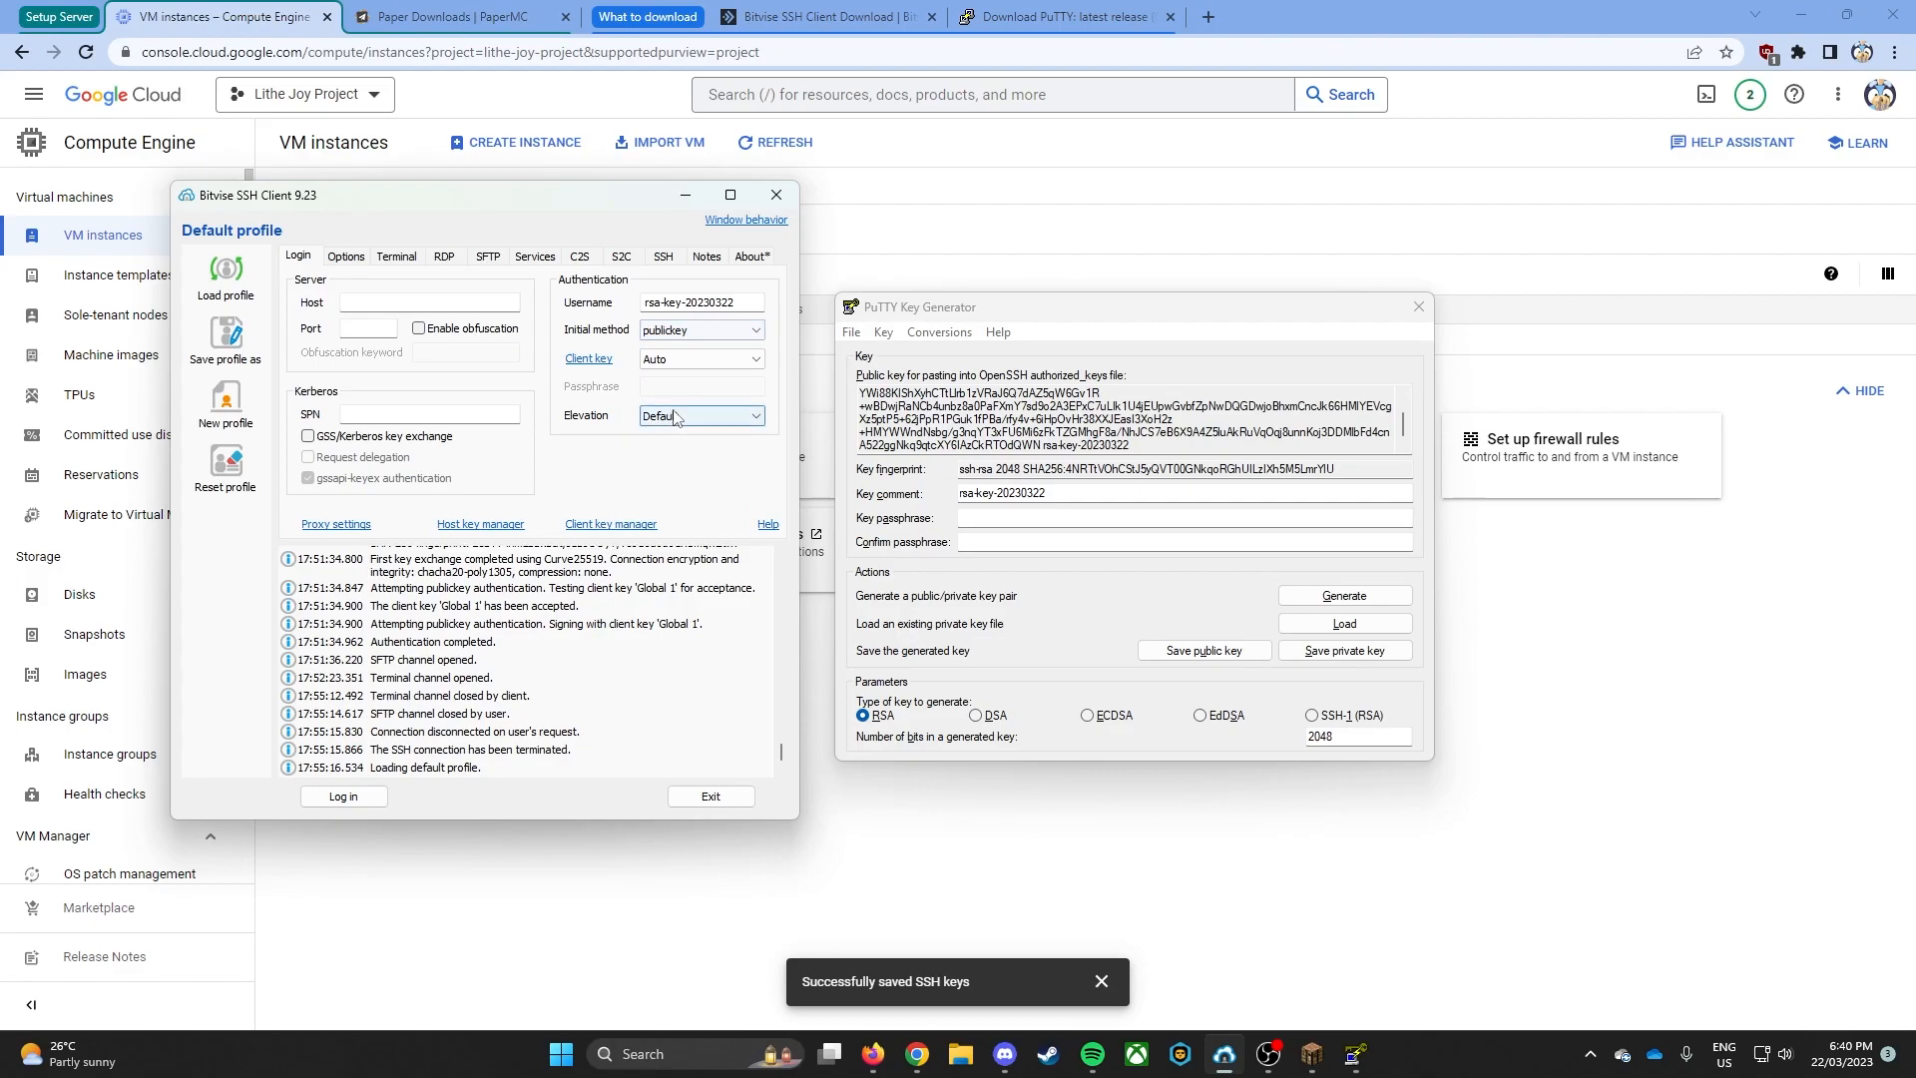
pyautogui.click(681, 360)
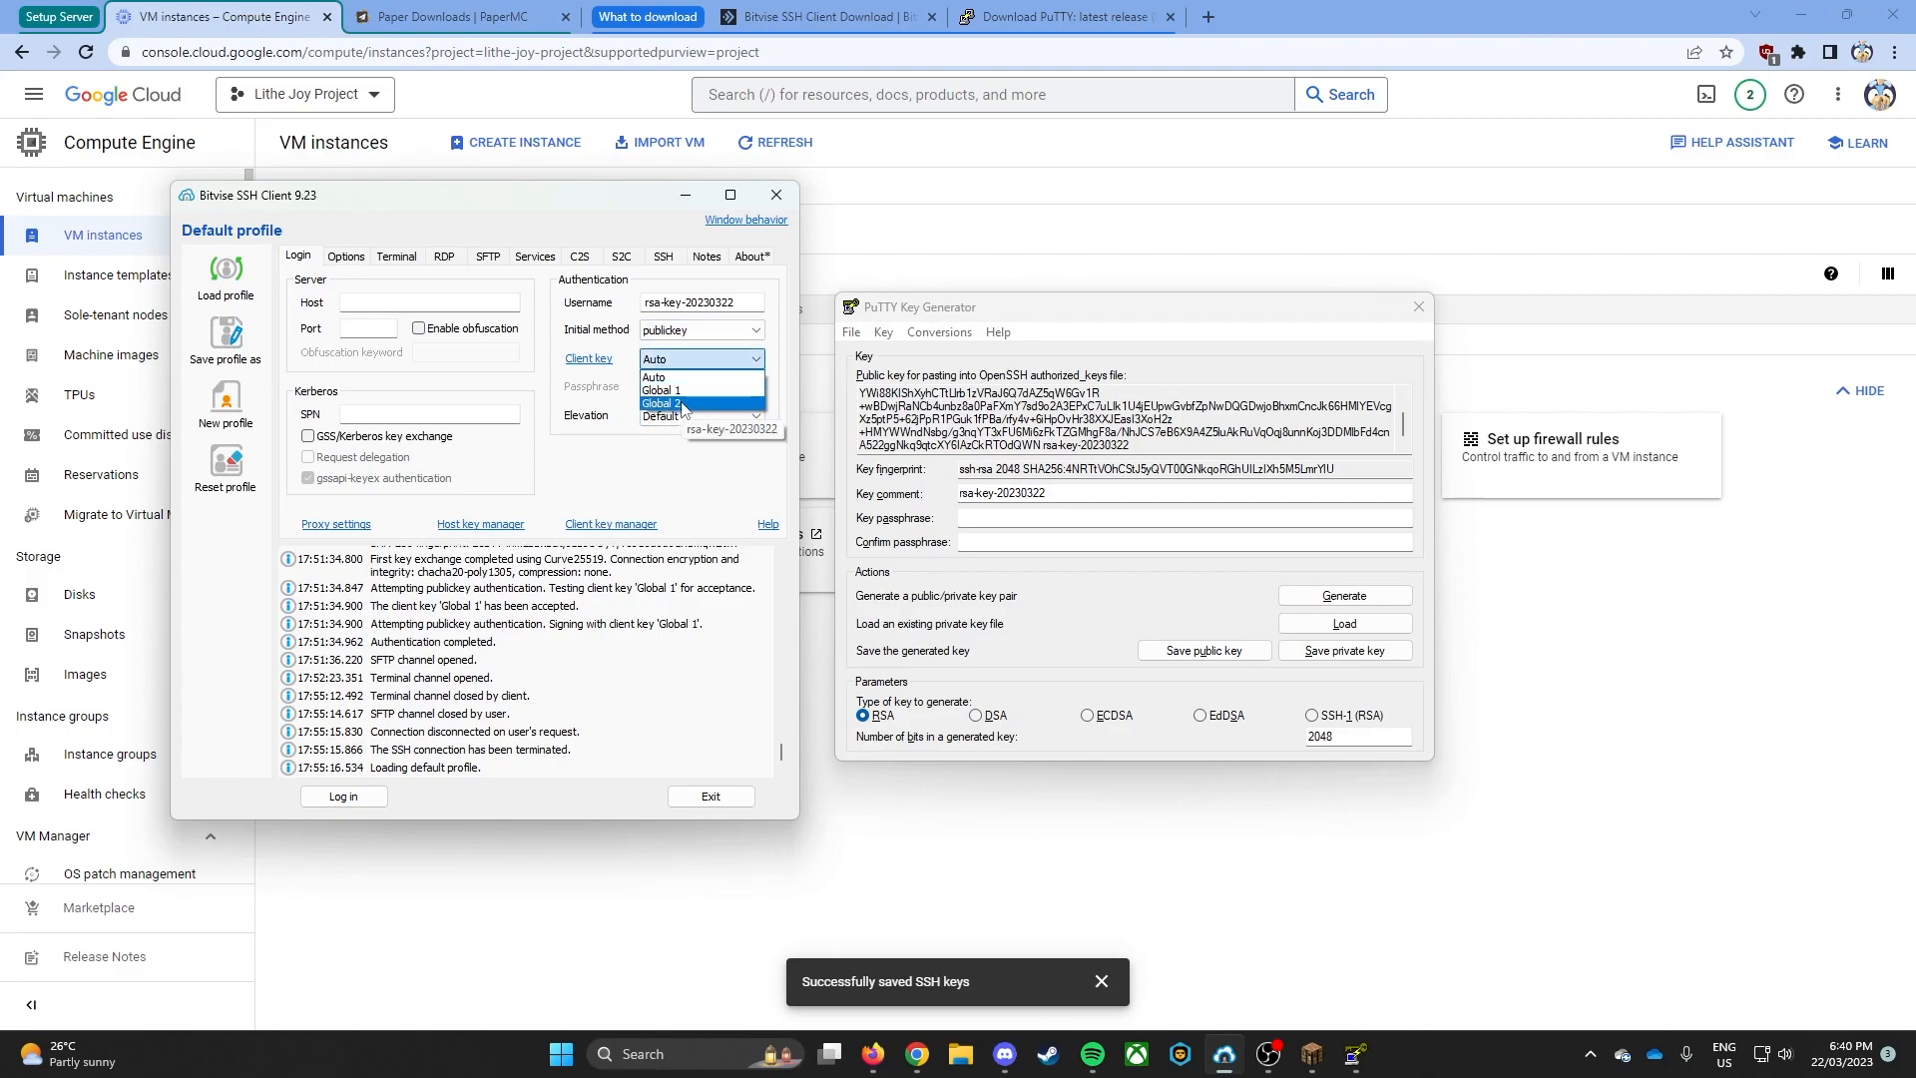
pyautogui.click(681, 379)
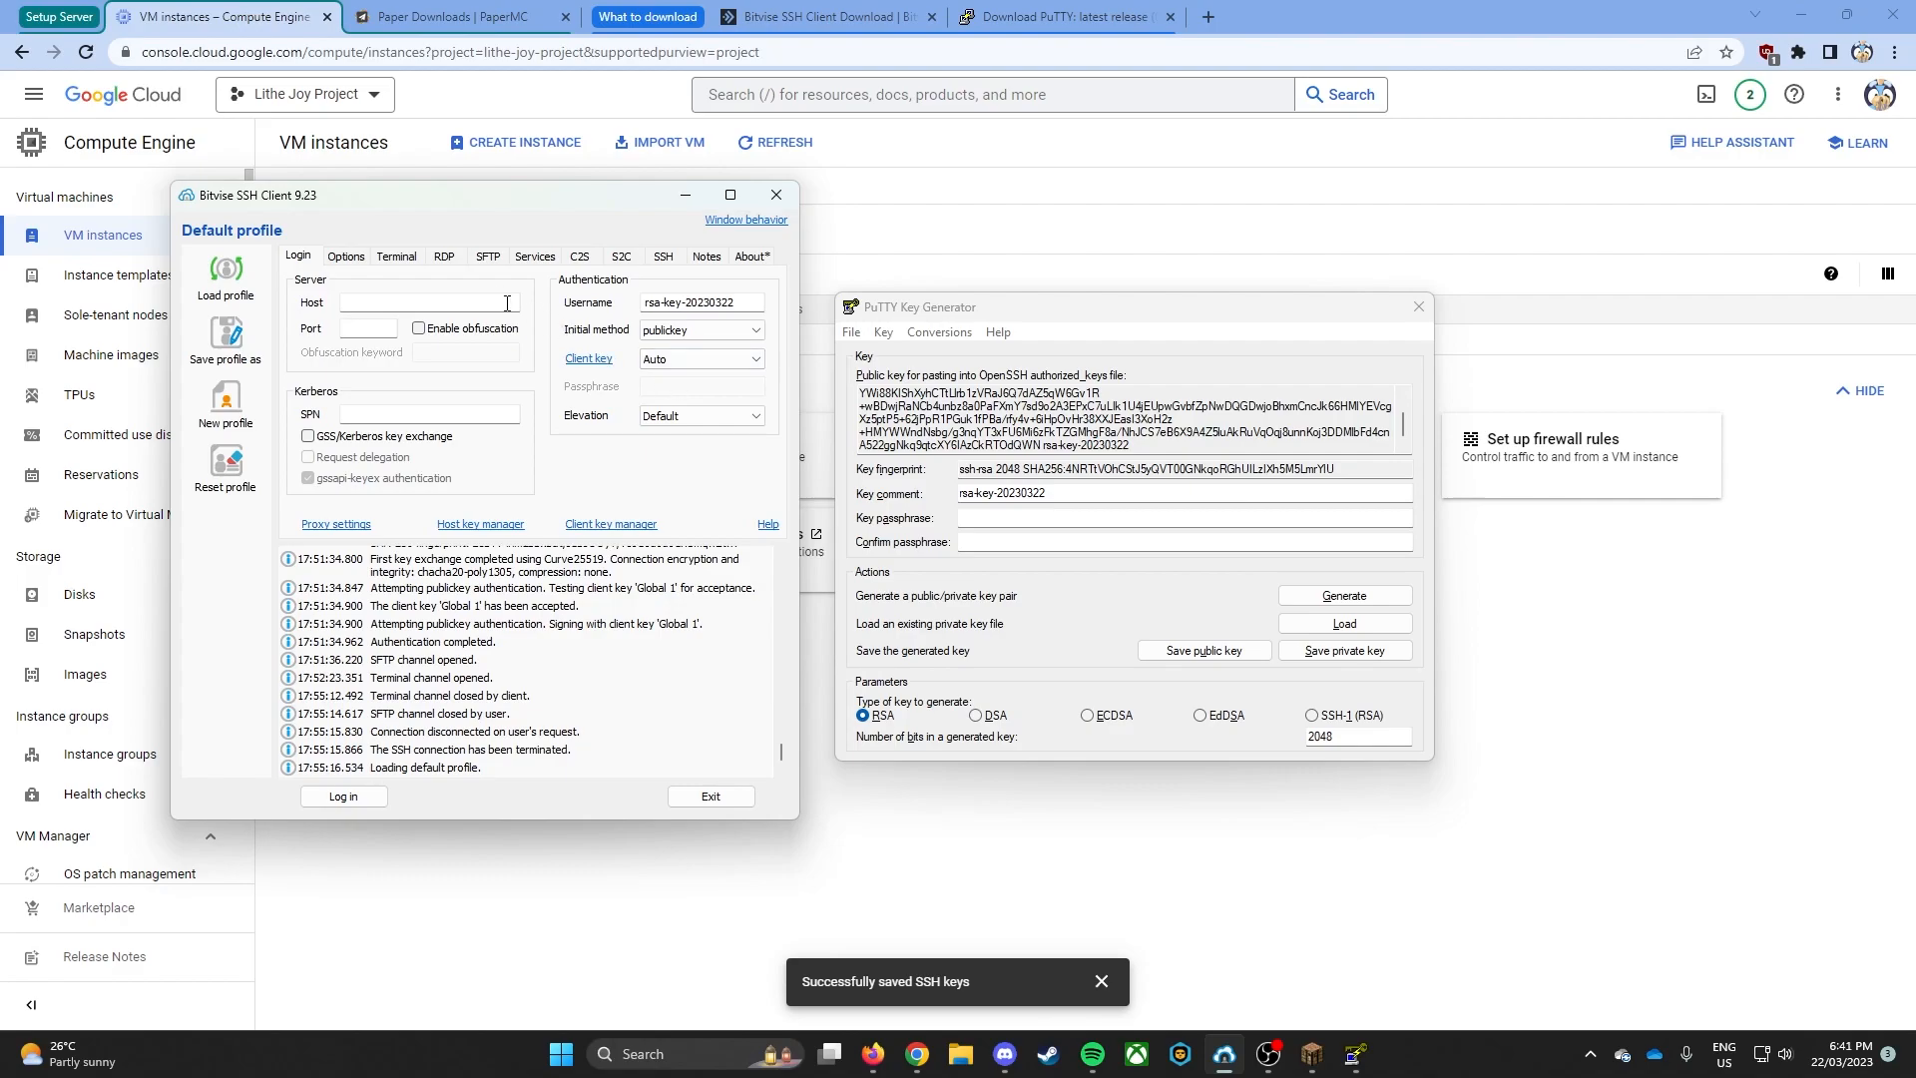
# - Copy the minecraft-java-server VM's external IP from Google Cloud and enter it as the host in Bitvise SSH Client, 35.198.254.32
pyautogui.click(1090, 254)
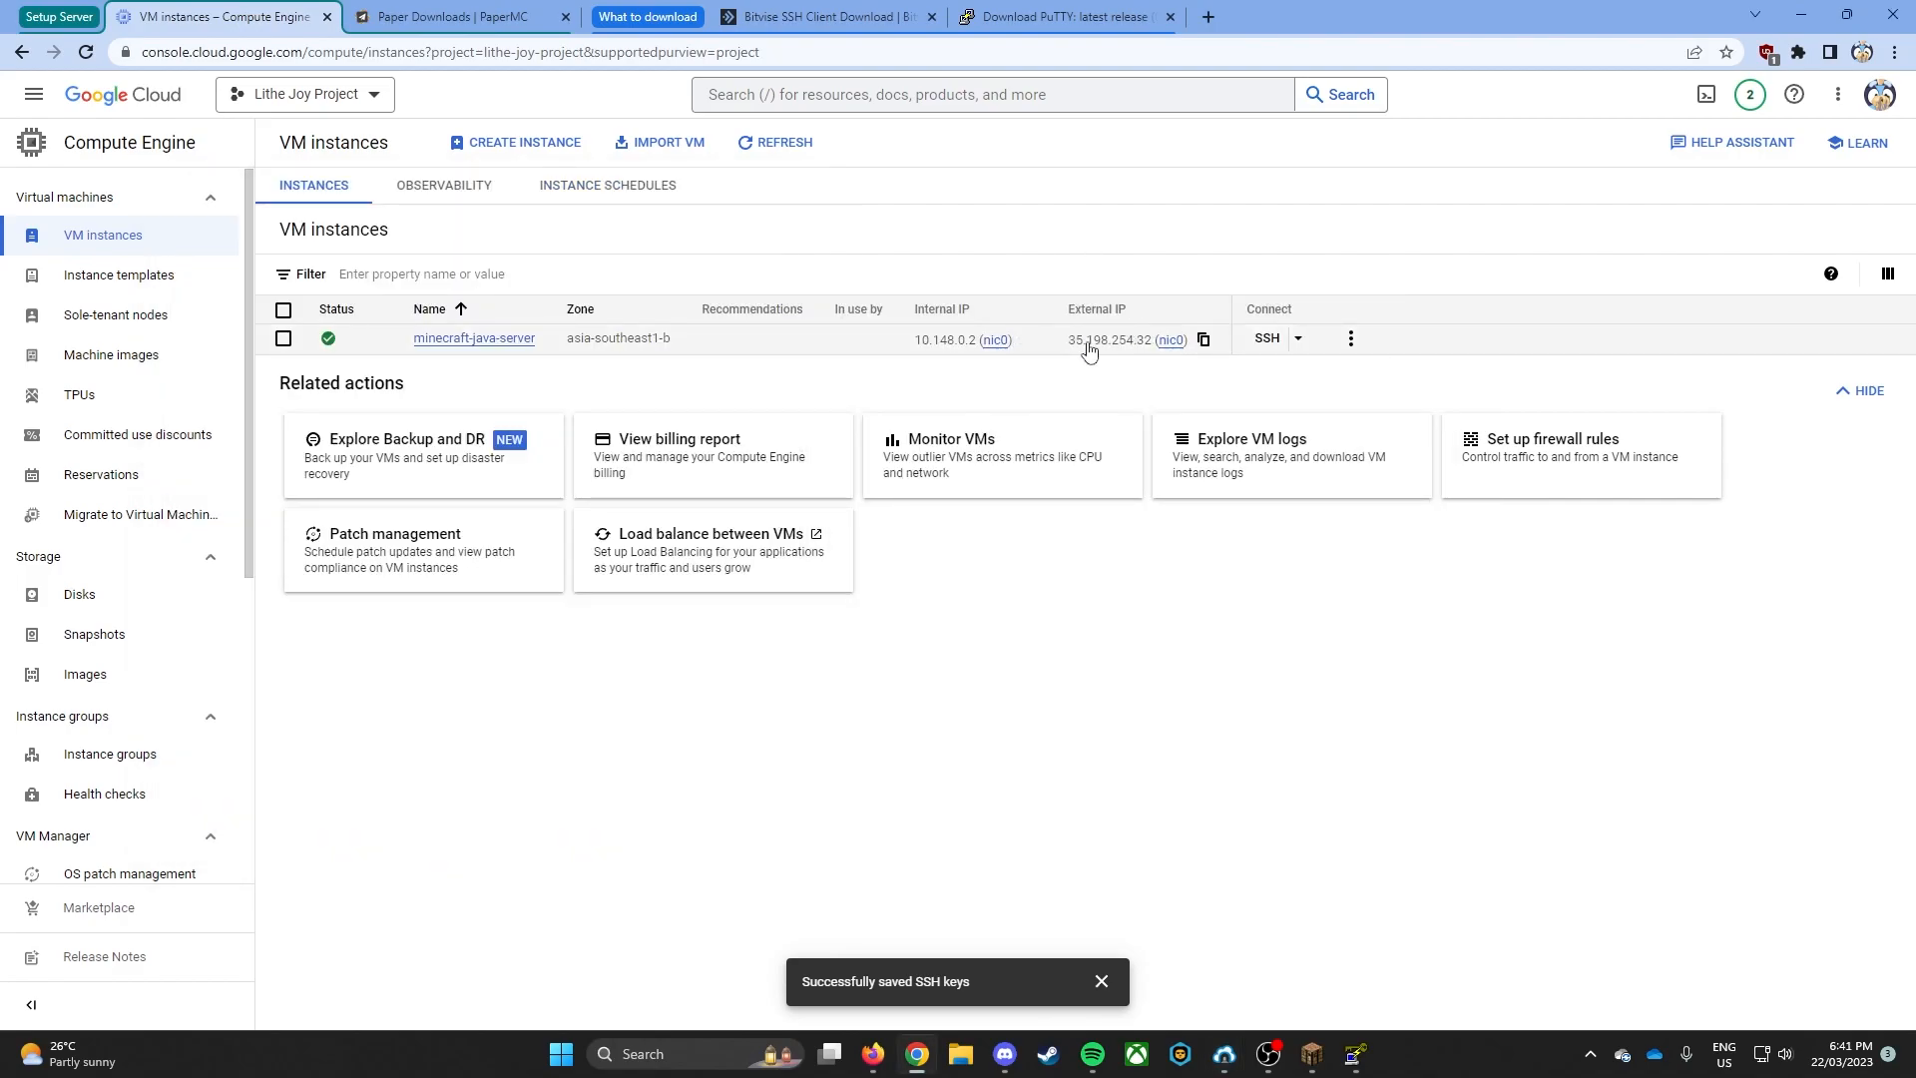
pyautogui.click(1203, 339)
pyautogui.hotkey('alt', 'Tab')
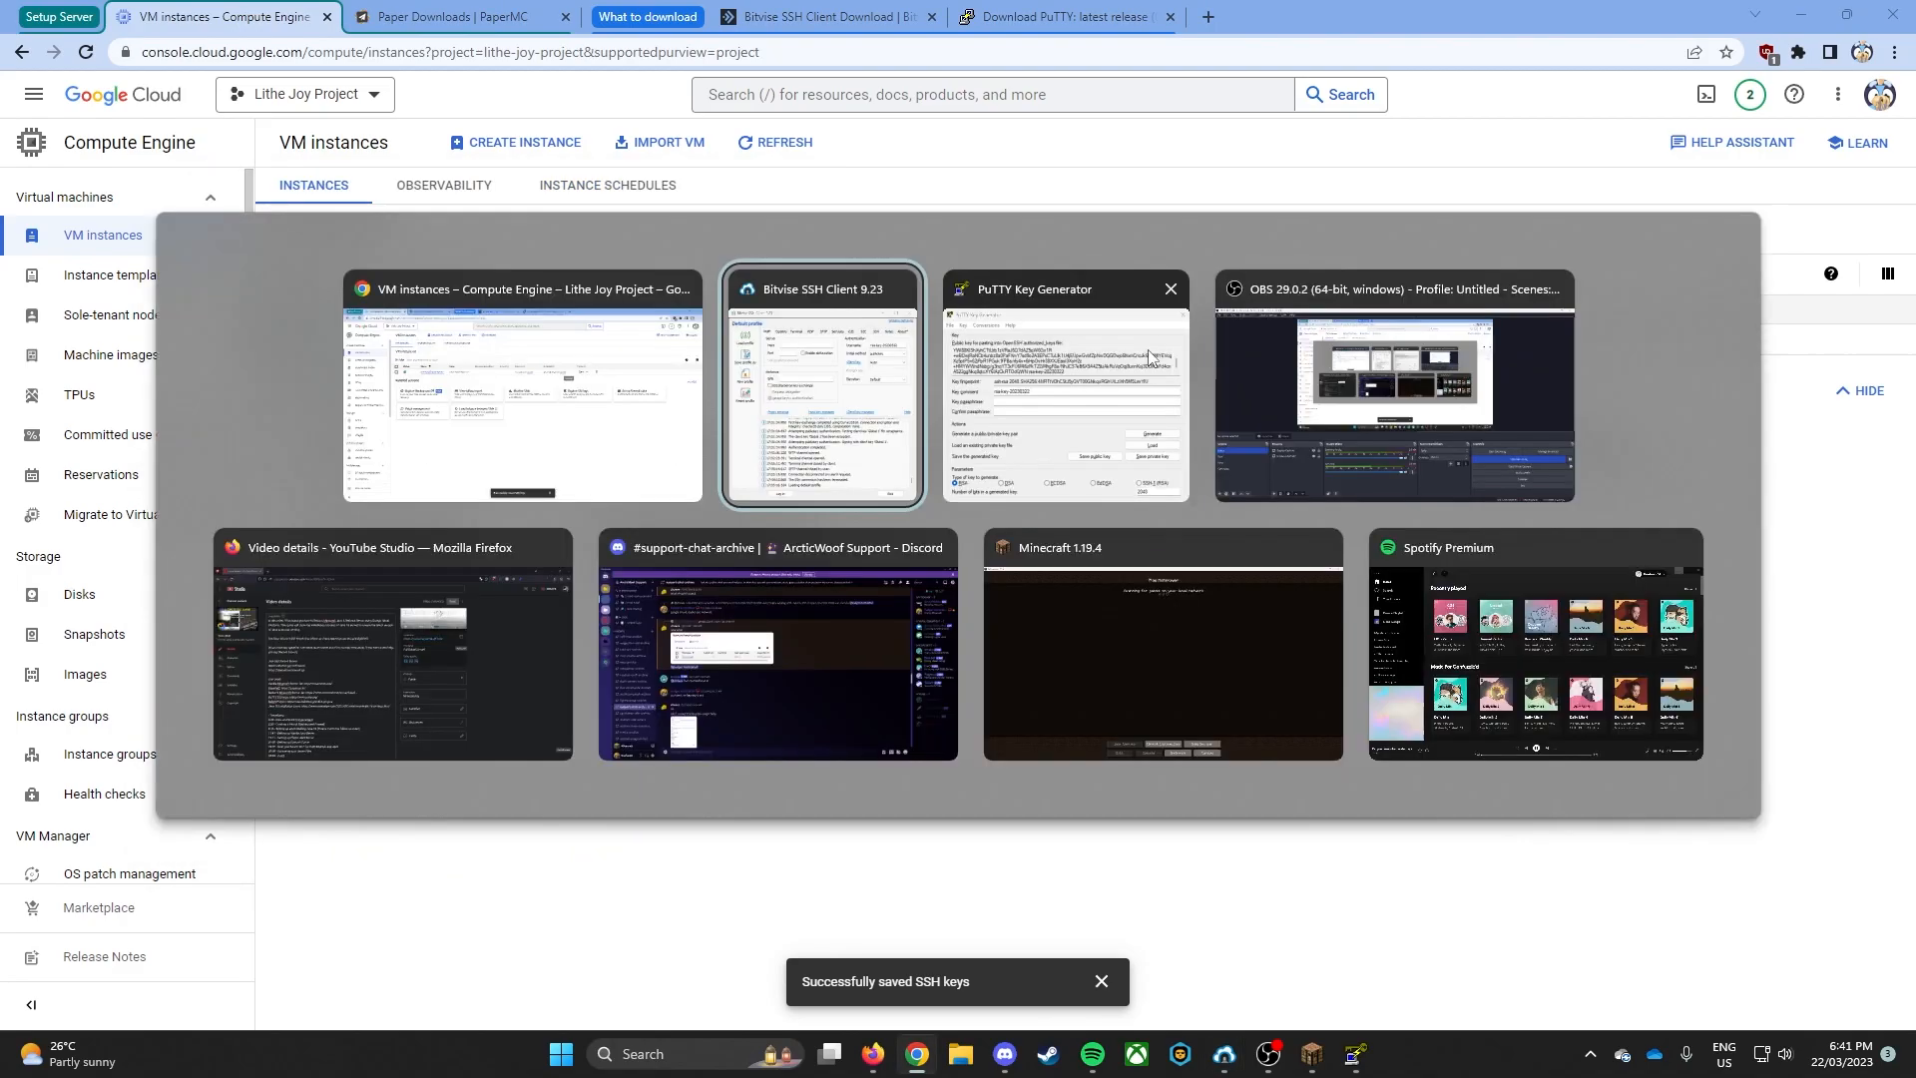
pyautogui.click(436, 304)
pyautogui.hotkey('ctrl', 'v')
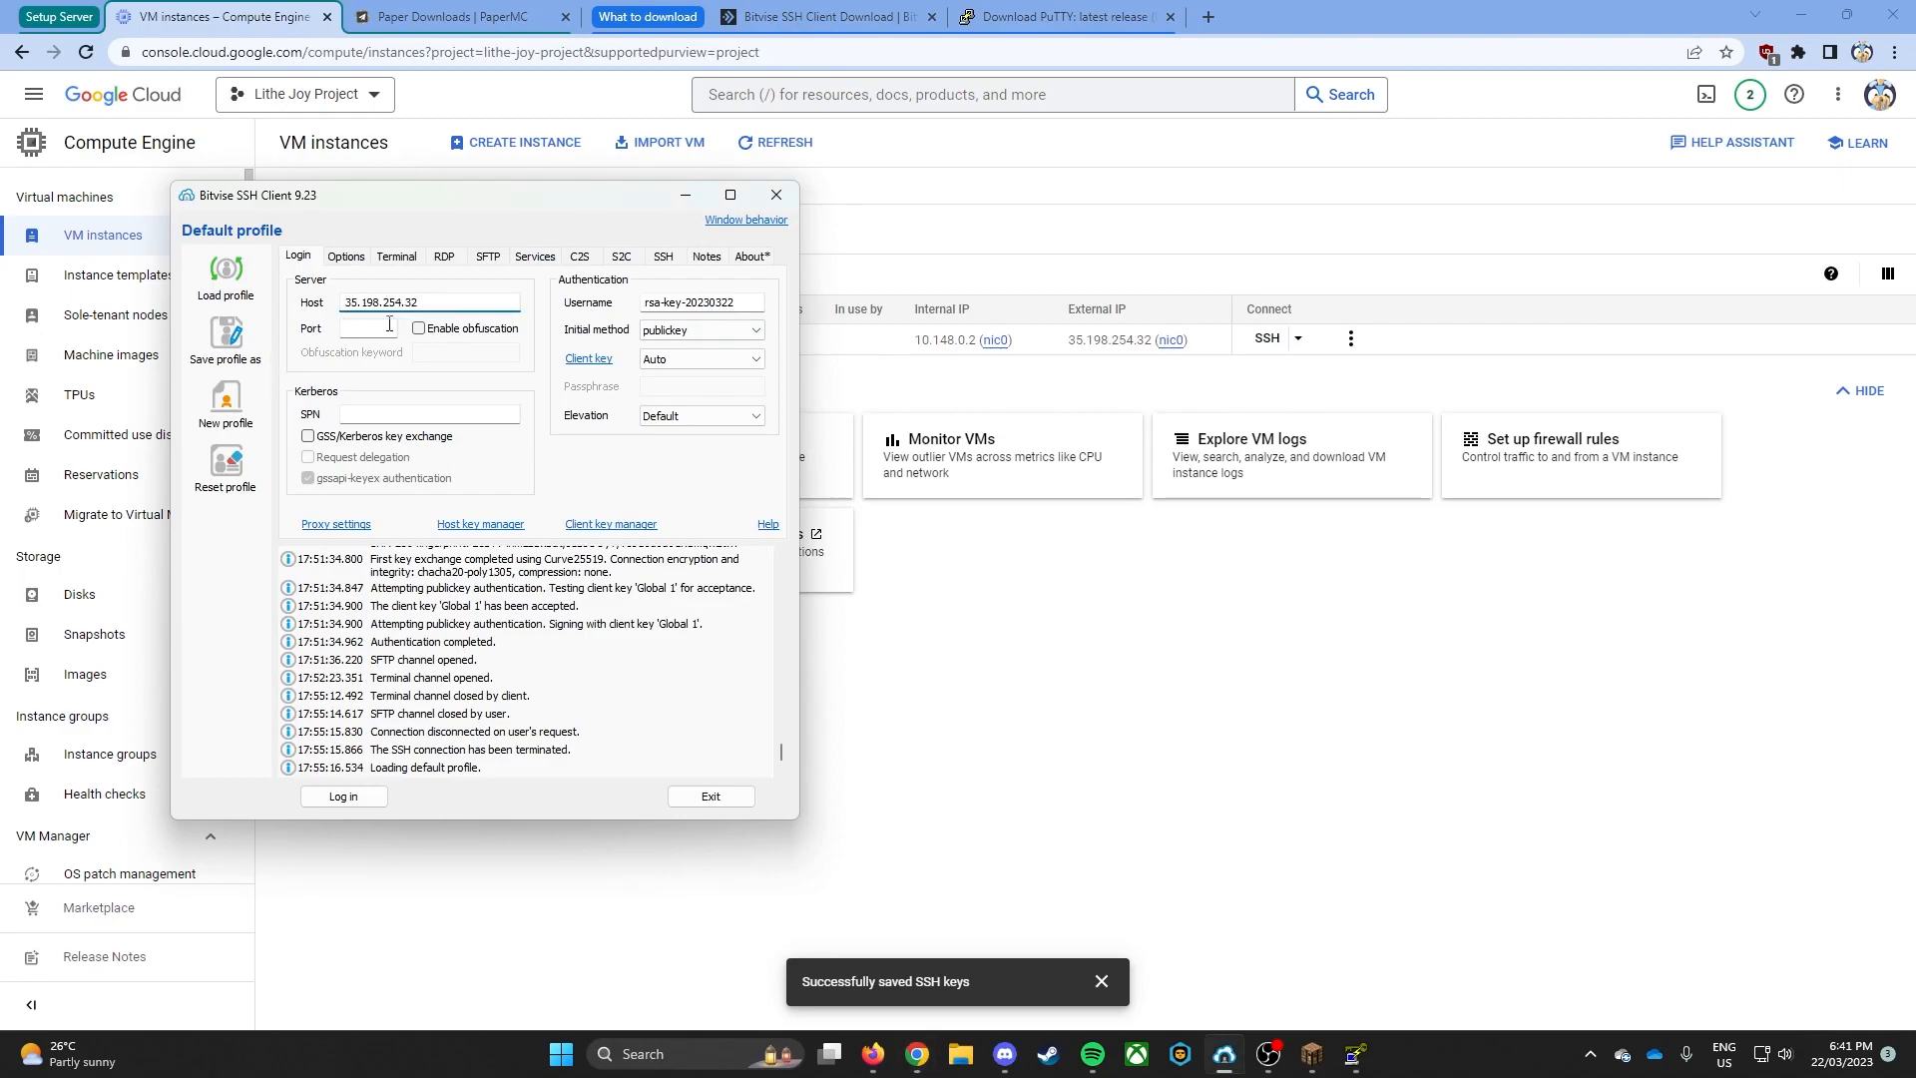
# - Log in to the server over SSH, accepting and saving its new host key
pyautogui.click(344, 797)
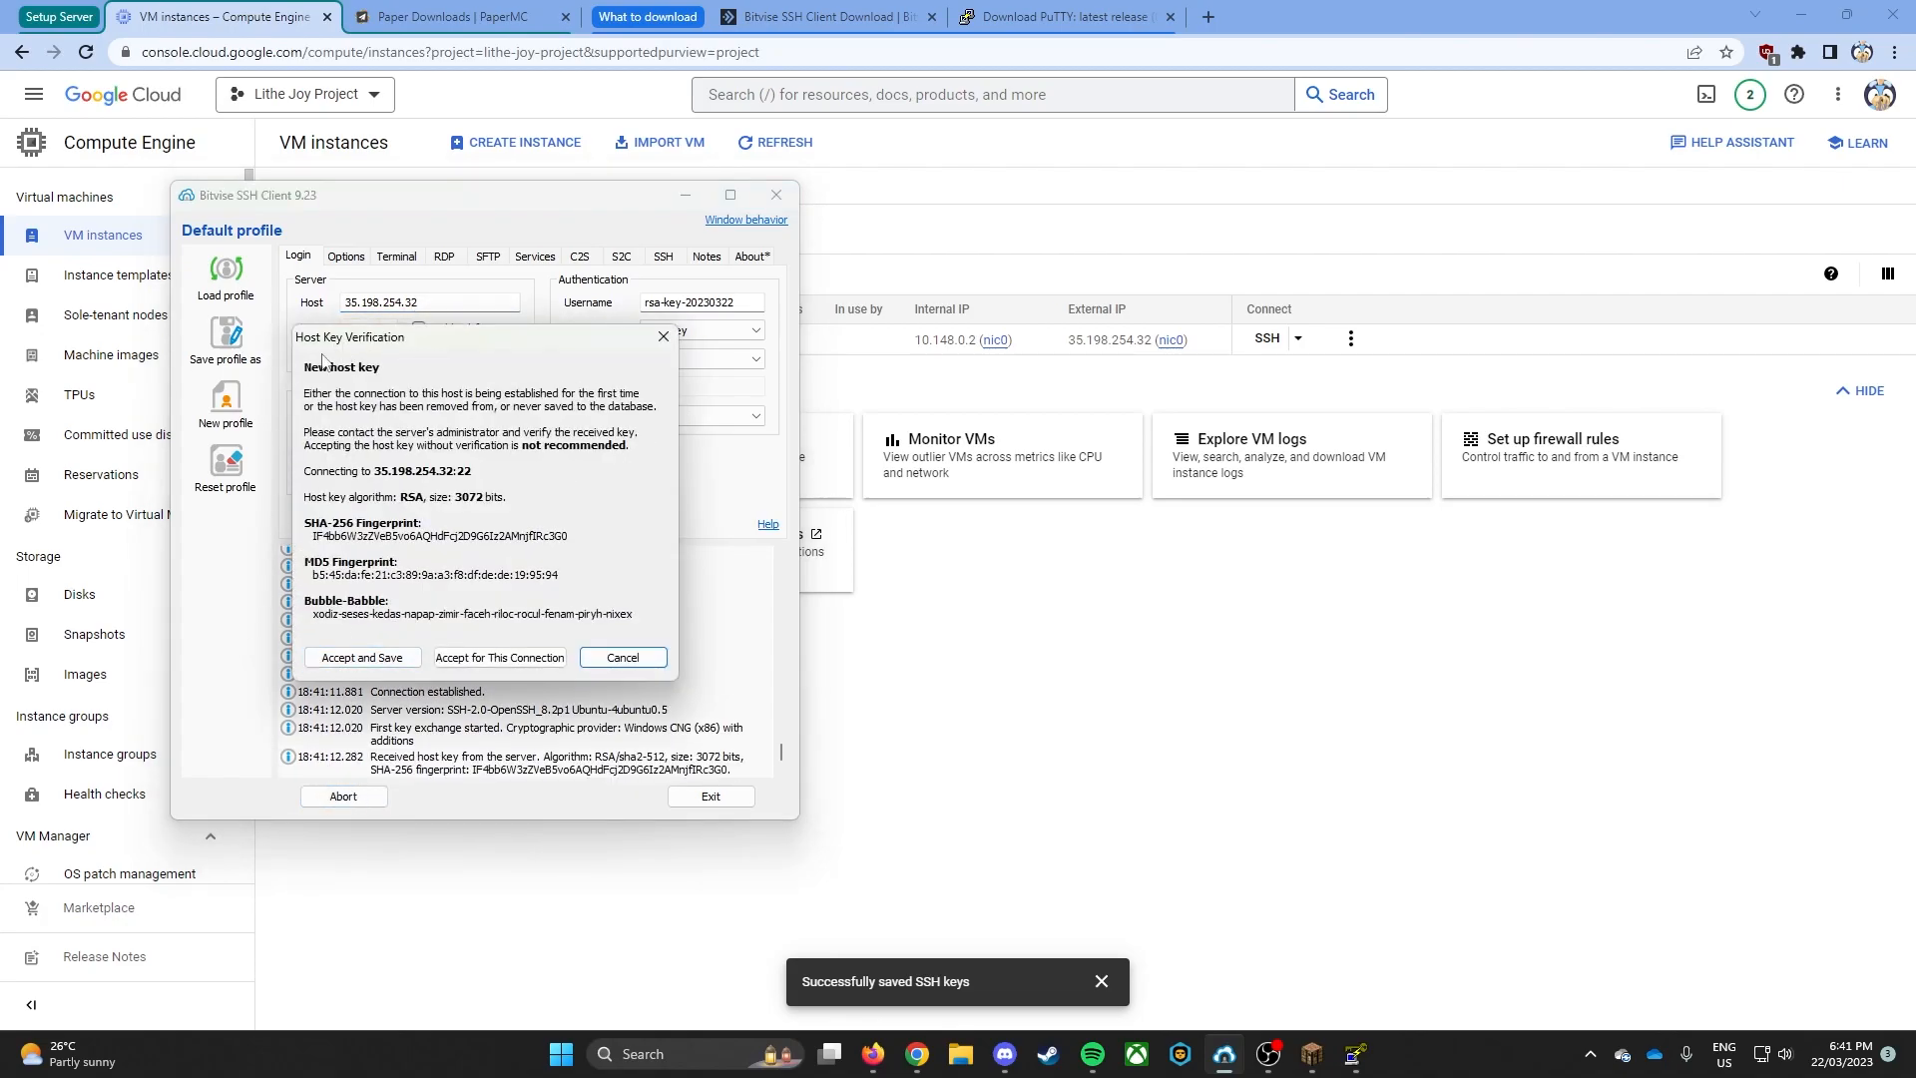
pyautogui.click(389, 658)
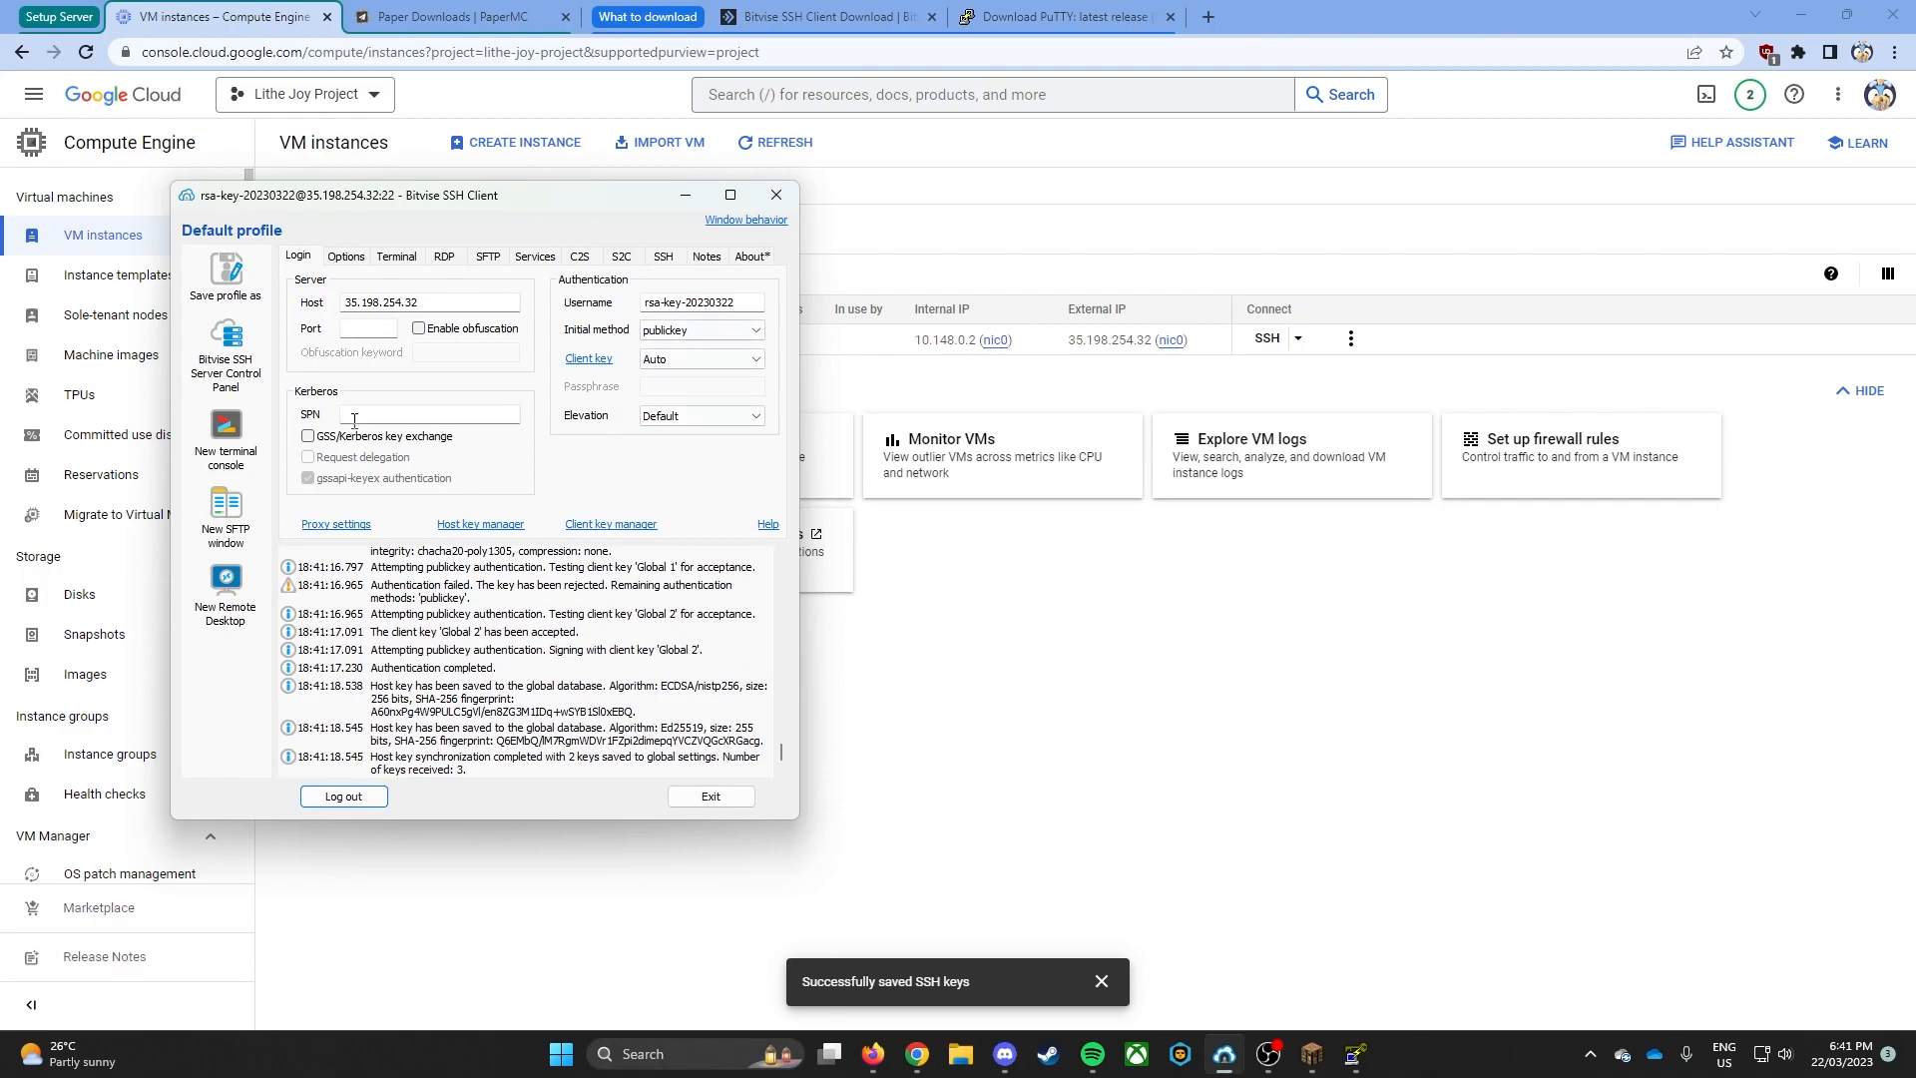
pyautogui.moveTo(489, 194); pyautogui.dragTo(1417, 206)
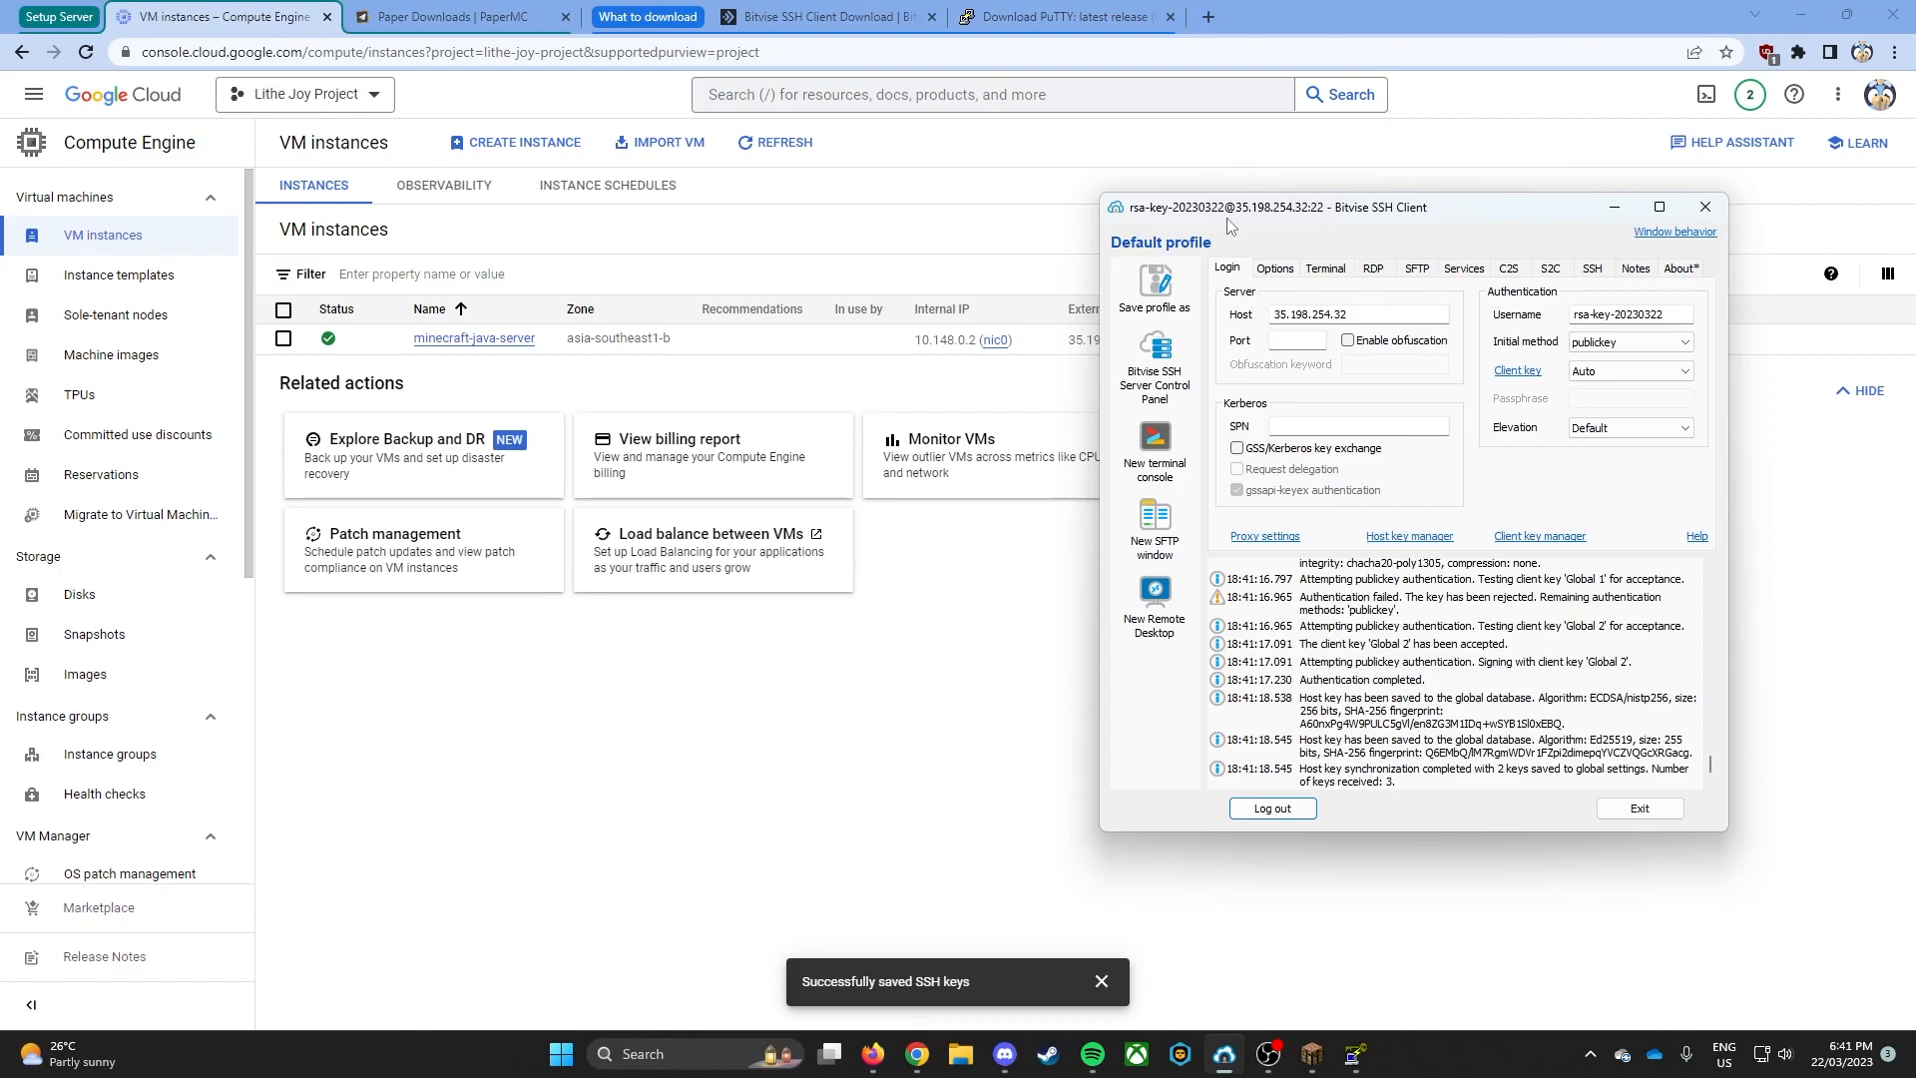
# - Open a new terminal console on the server and refresh its package lists with sudo apt update
pyautogui.click(1160, 446)
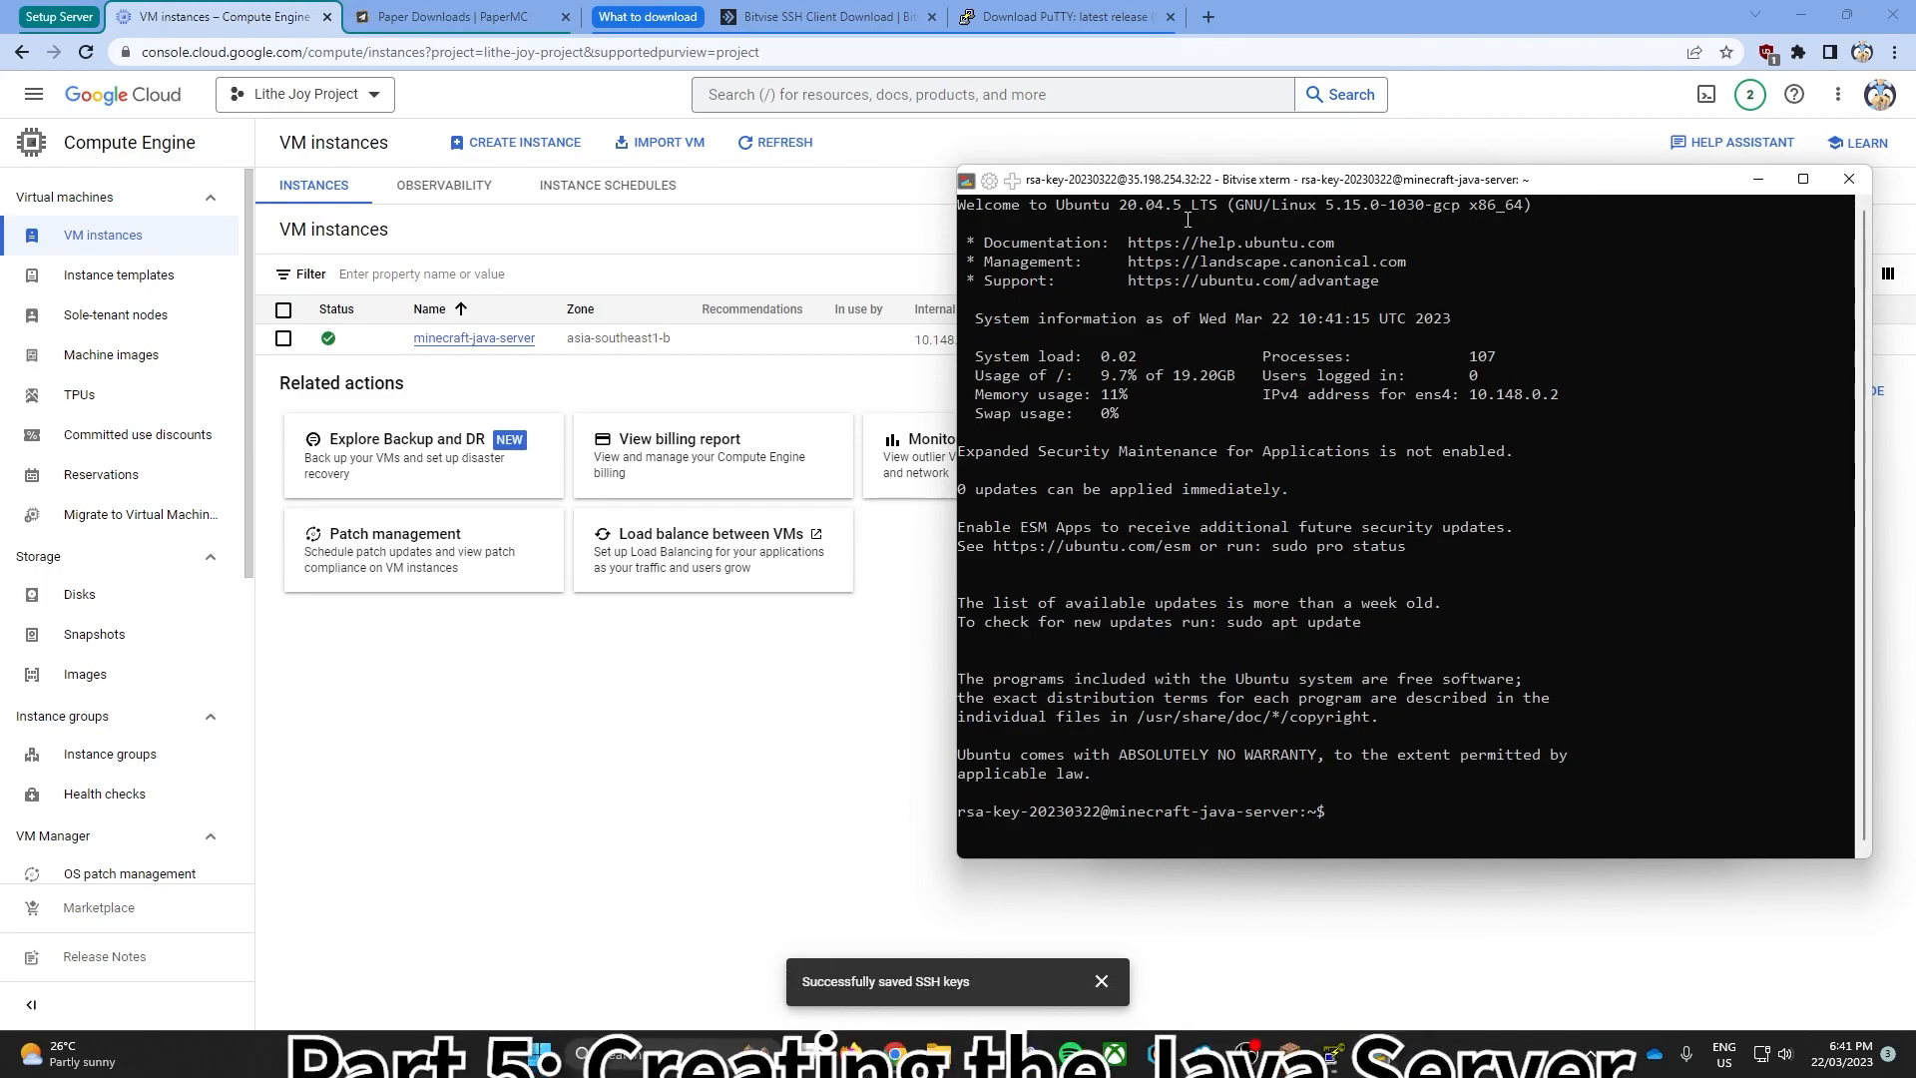
pyautogui.moveTo(1182, 167); pyautogui.dragTo(351, 161)
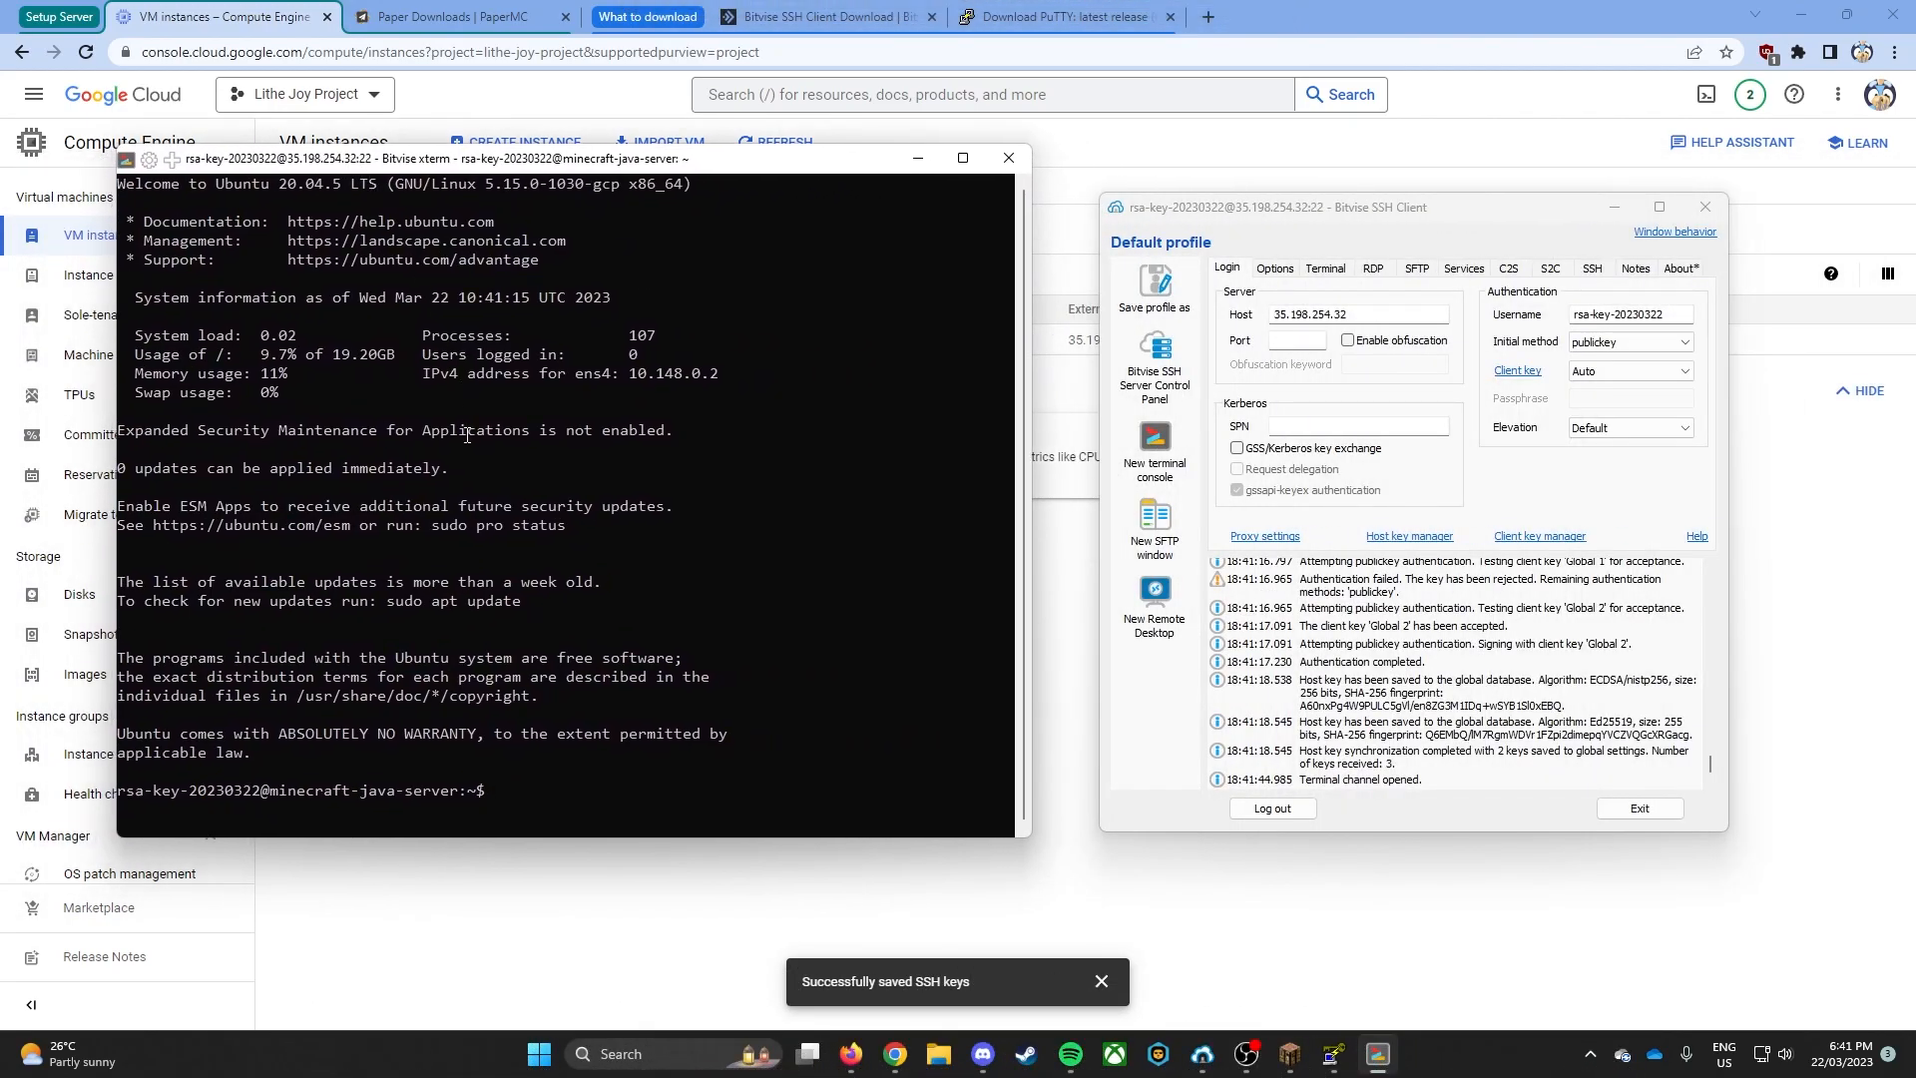
pyautogui.write('sudo apt update')
pyautogui.press('Return')
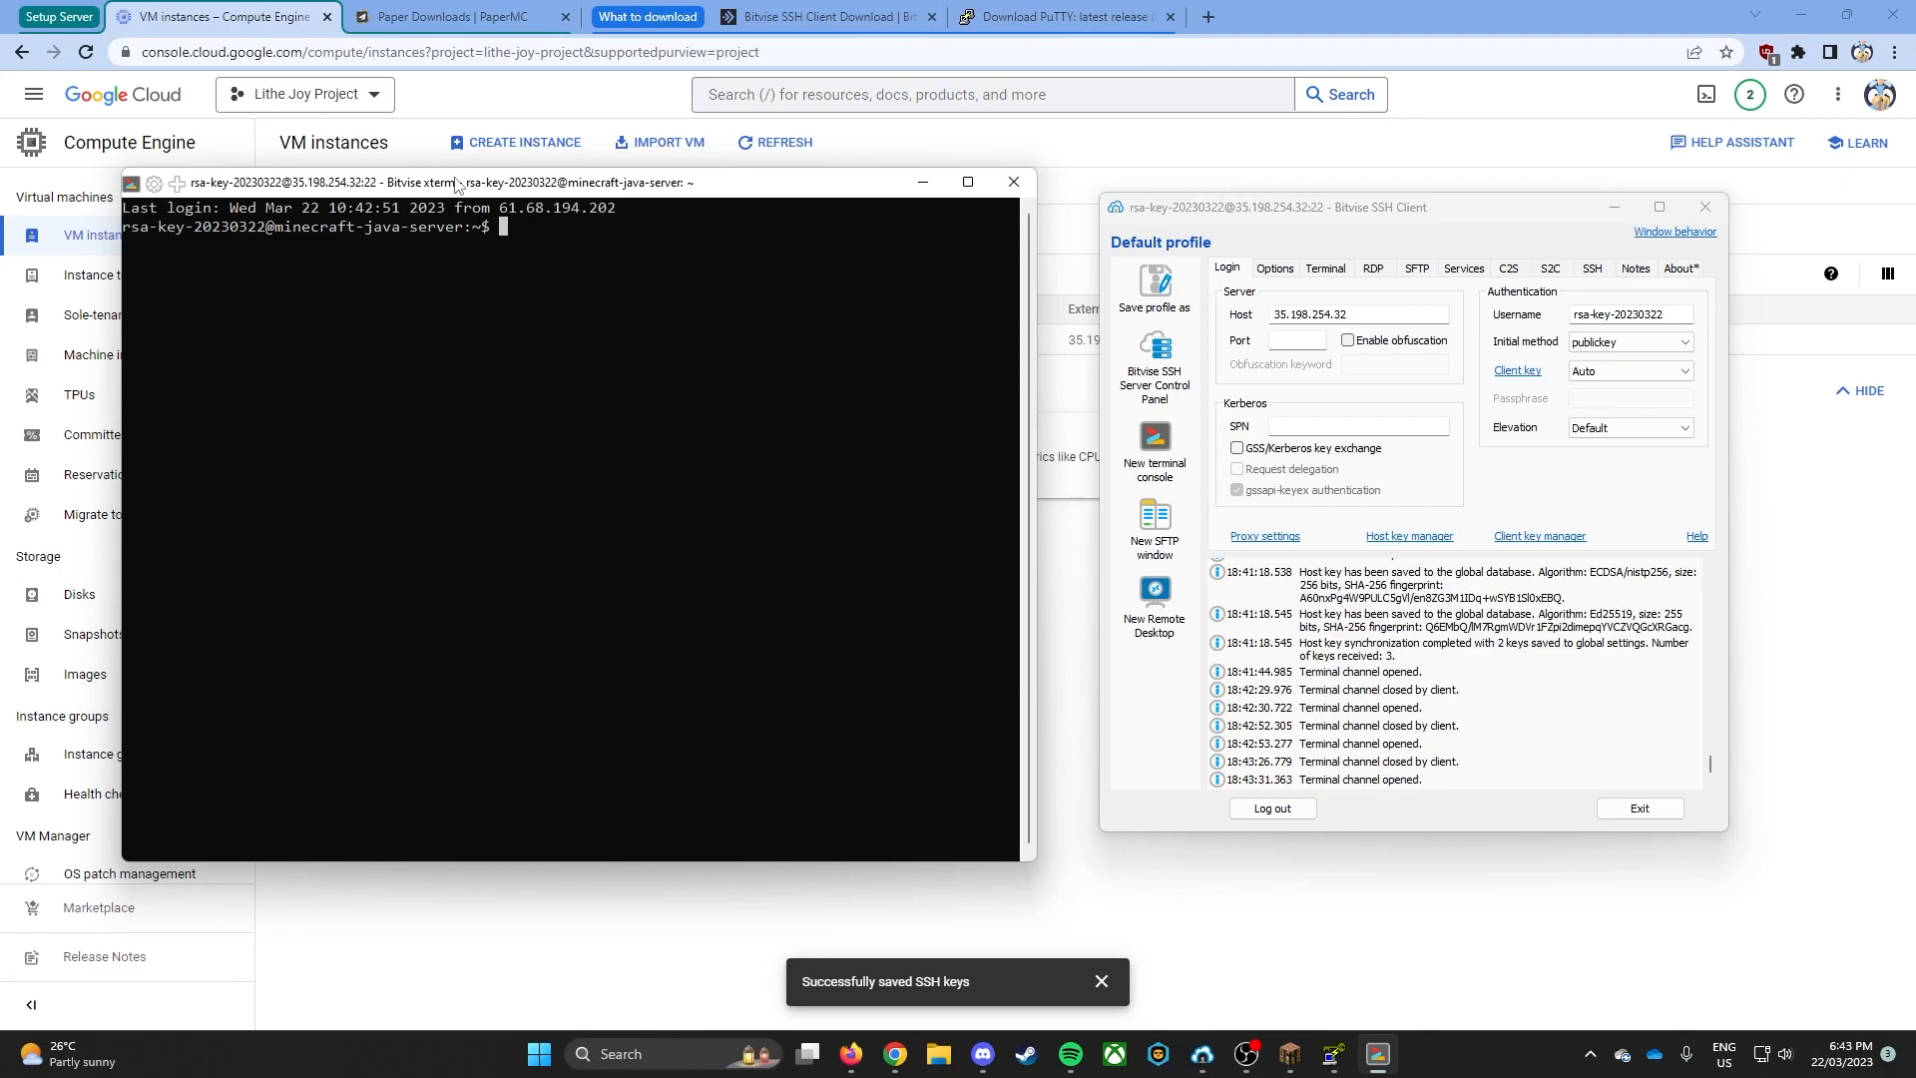
# - Search the server's available packages with apt search openjdk
pyautogui.write('apt search openjdk')
pyautogui.press('Return')
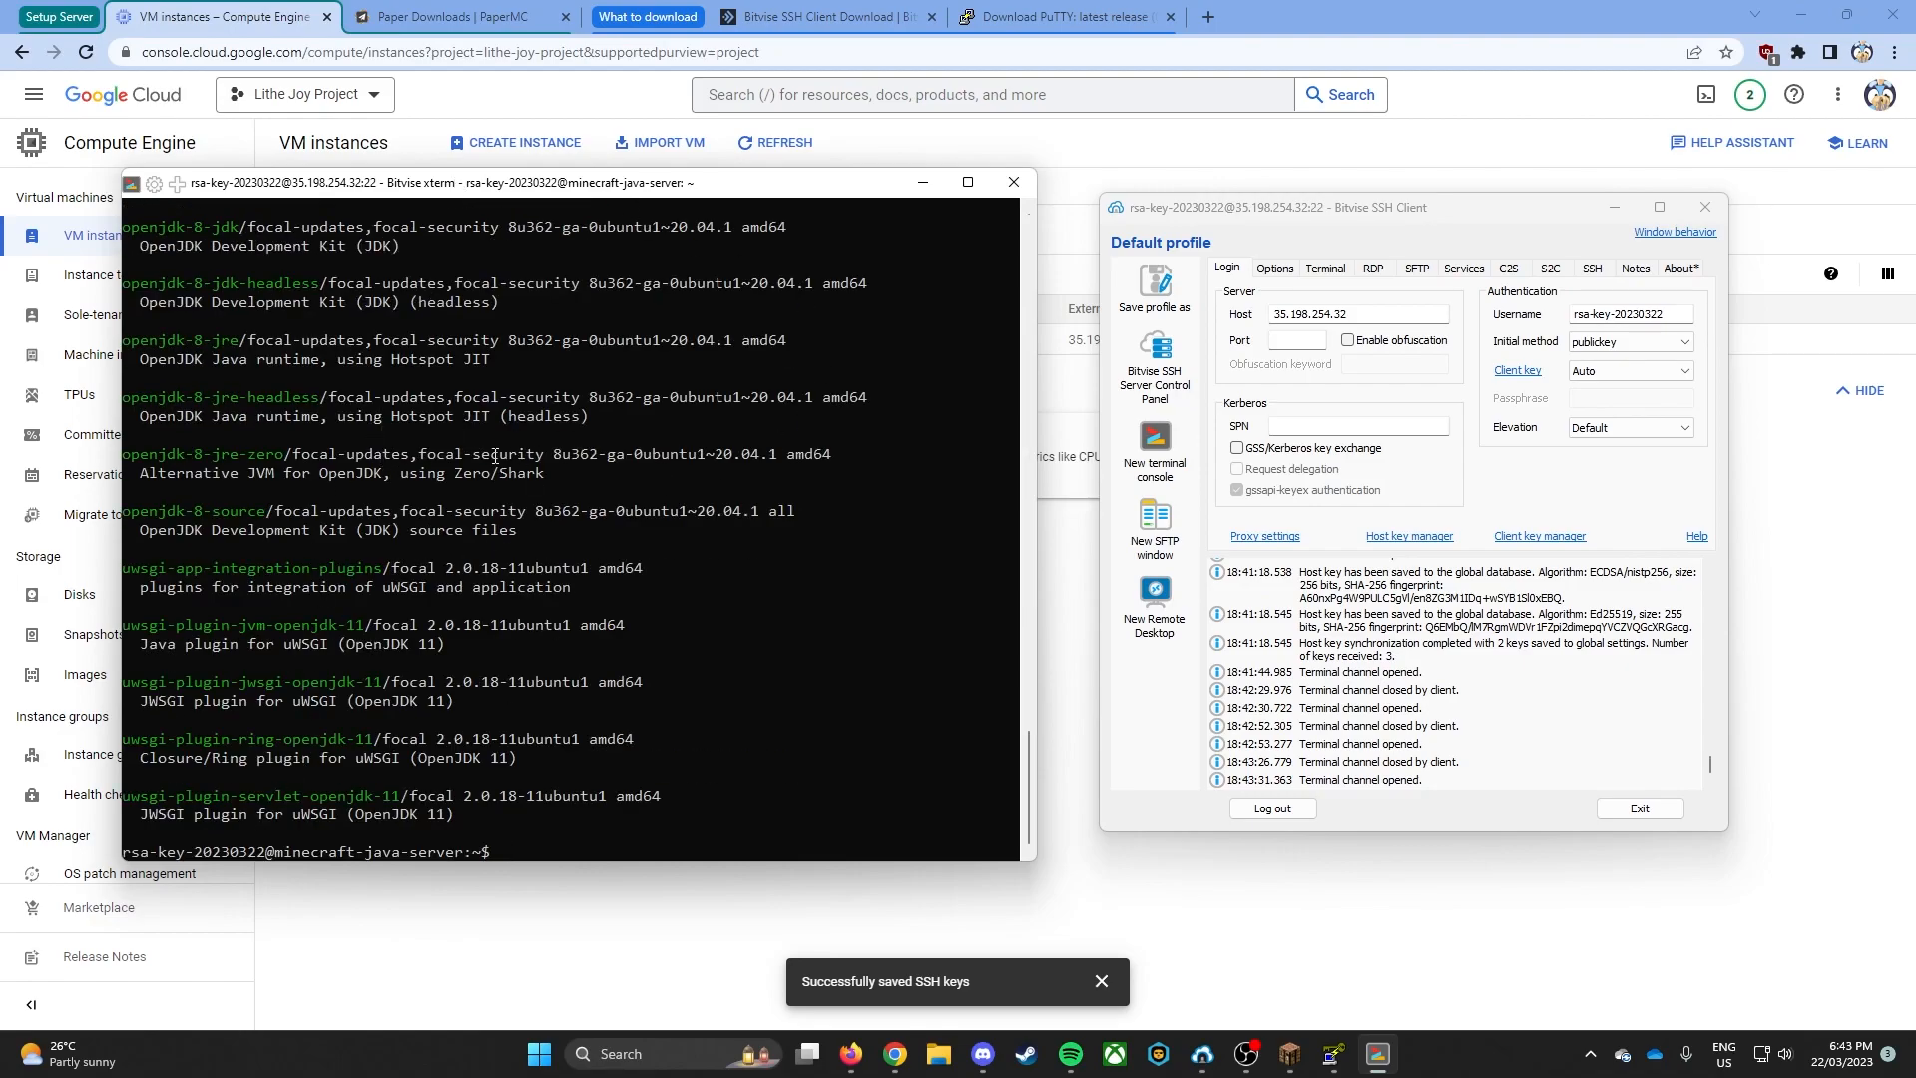
# - Look through the listed OpenJDK versions for the headless Java 17 runtime and select the package name openjdk-17-jre-headless
pyautogui.scroll(5, 595, 508)
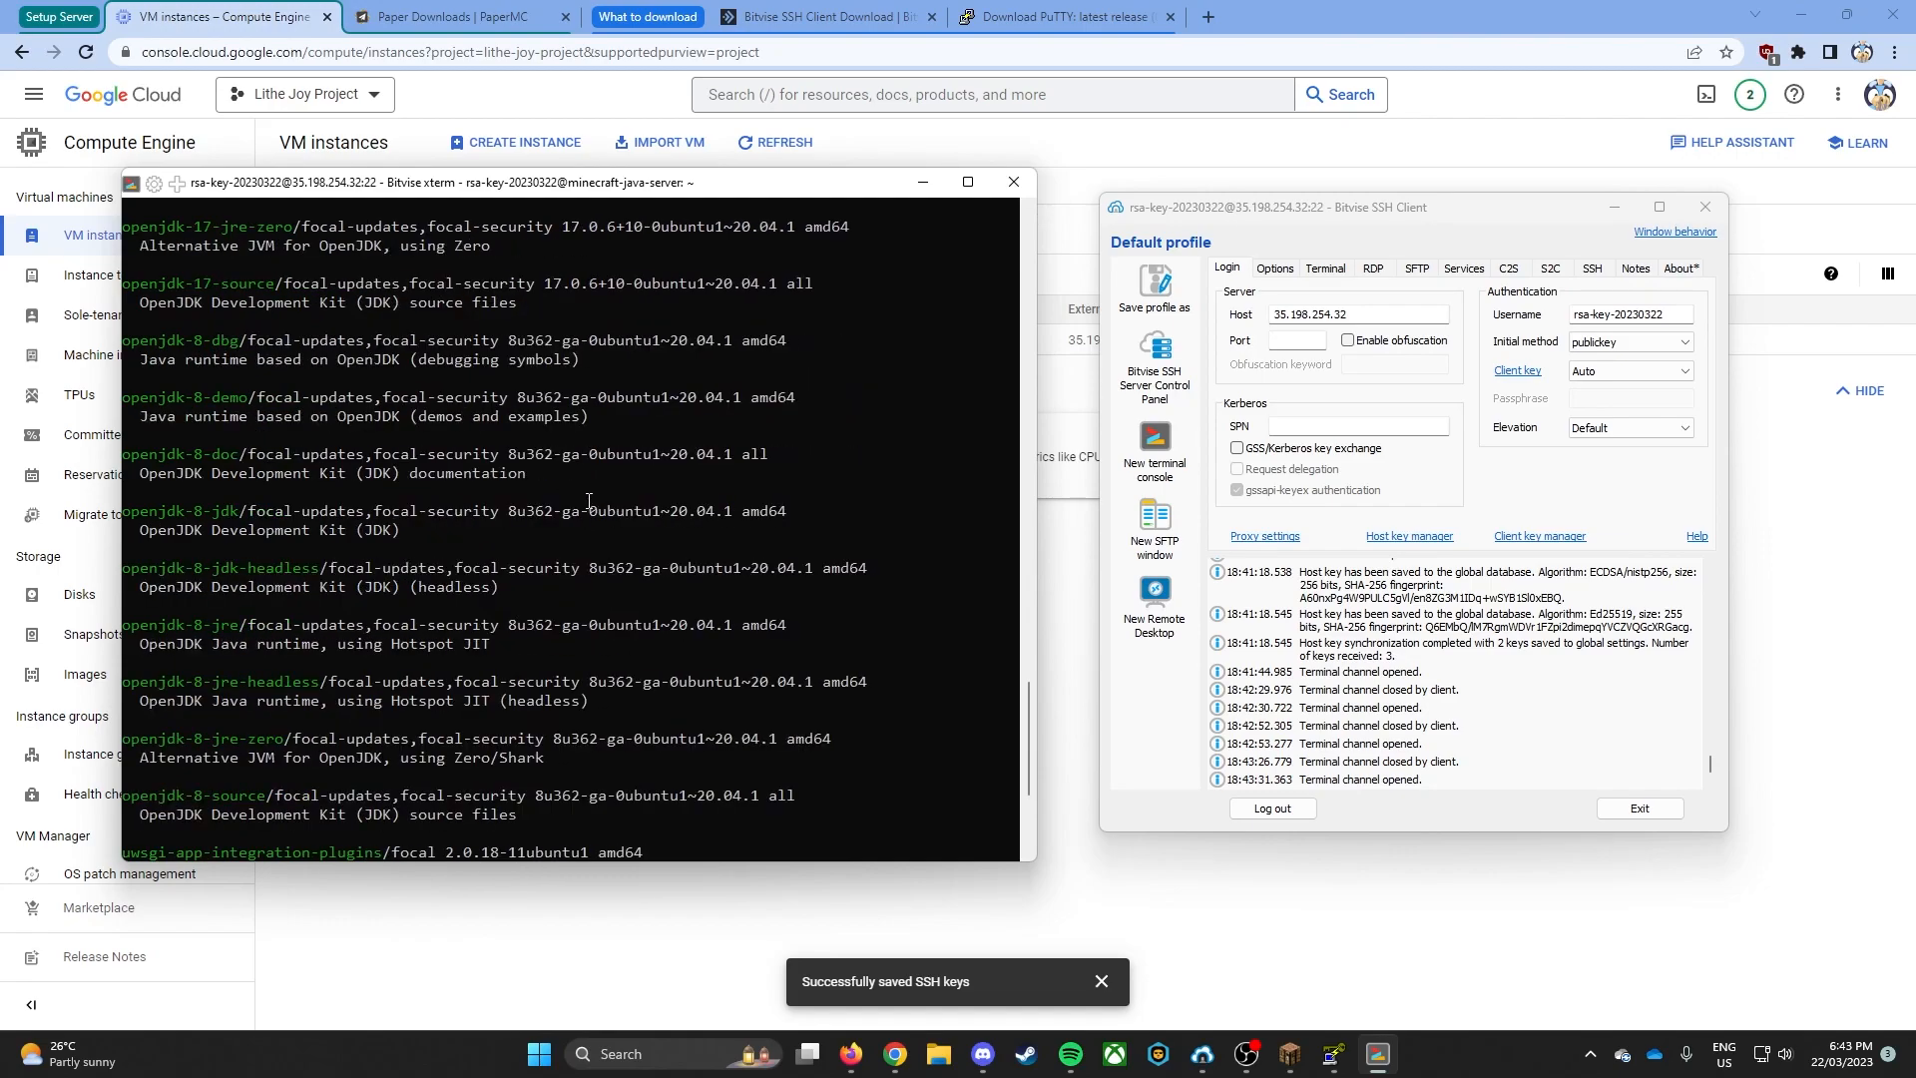
pyautogui.scroll(4, 601, 458)
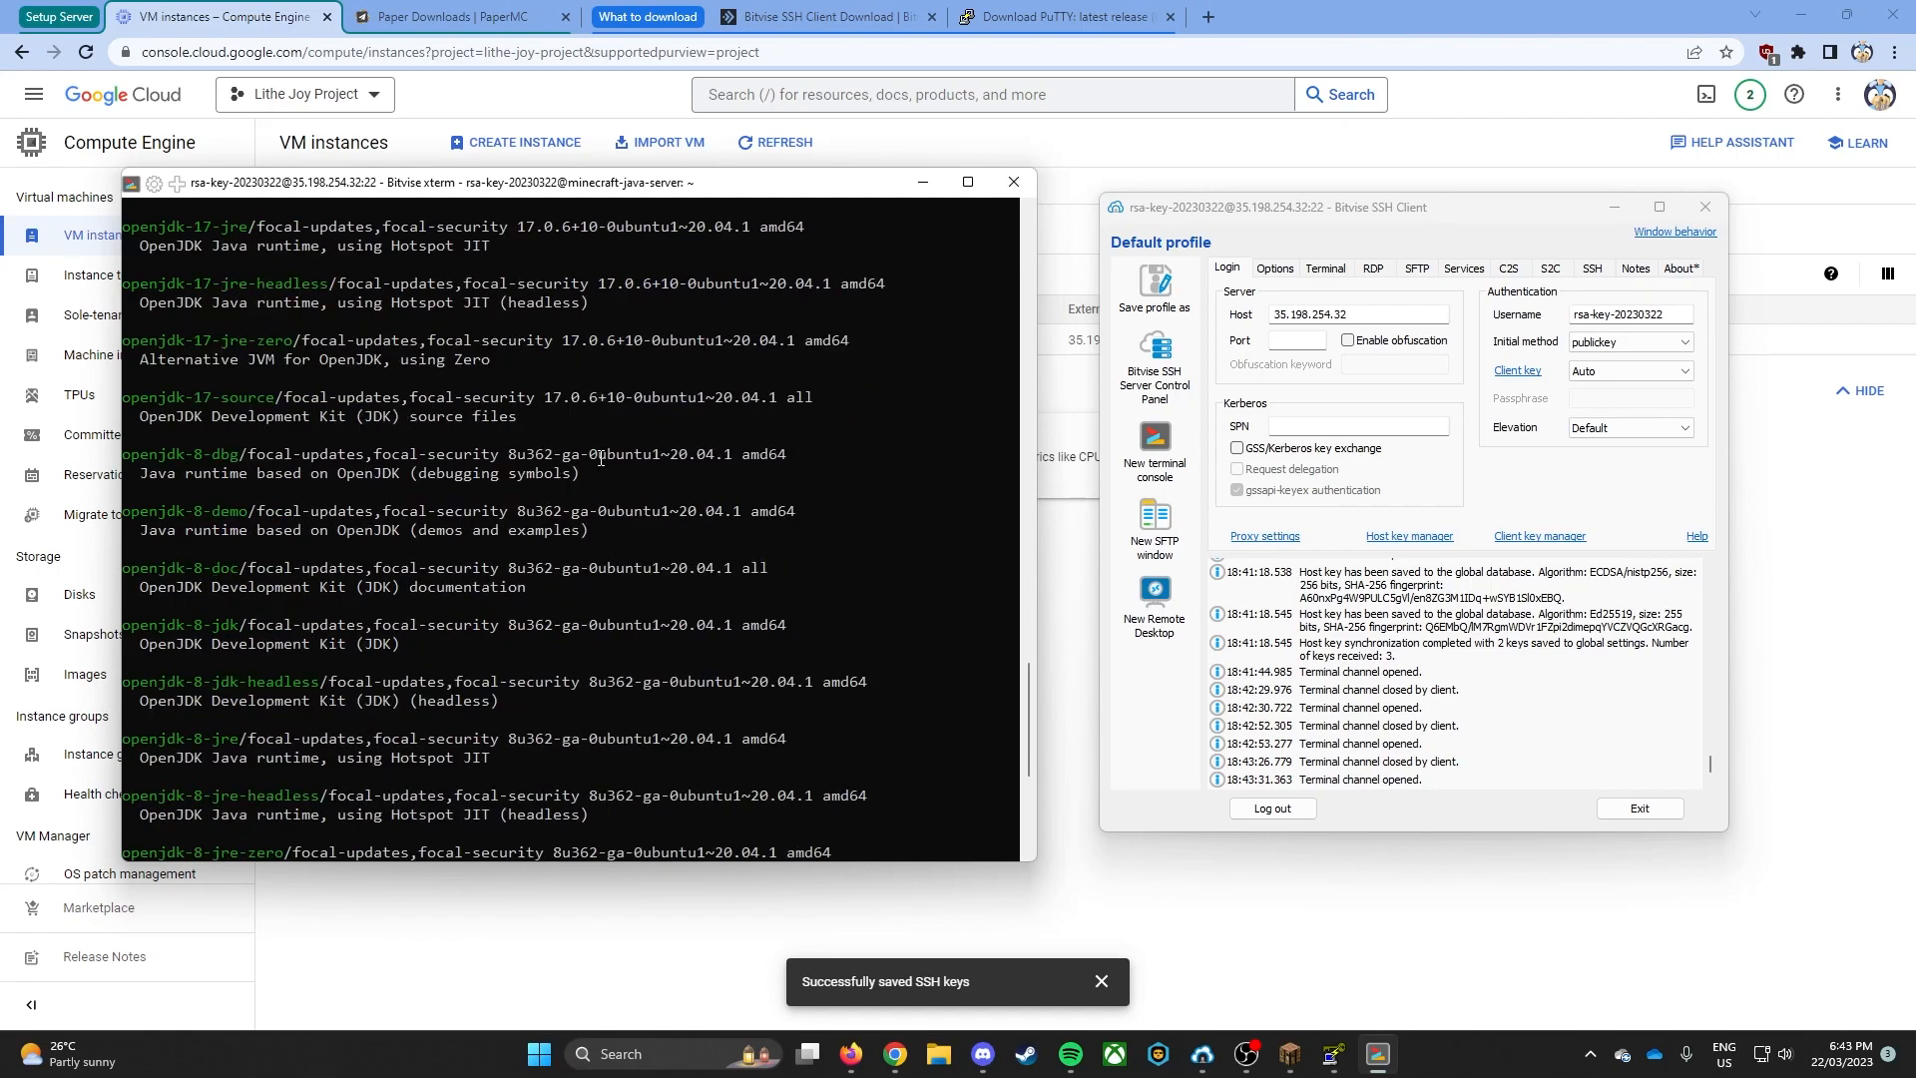
pyautogui.scroll(20, 602, 458)
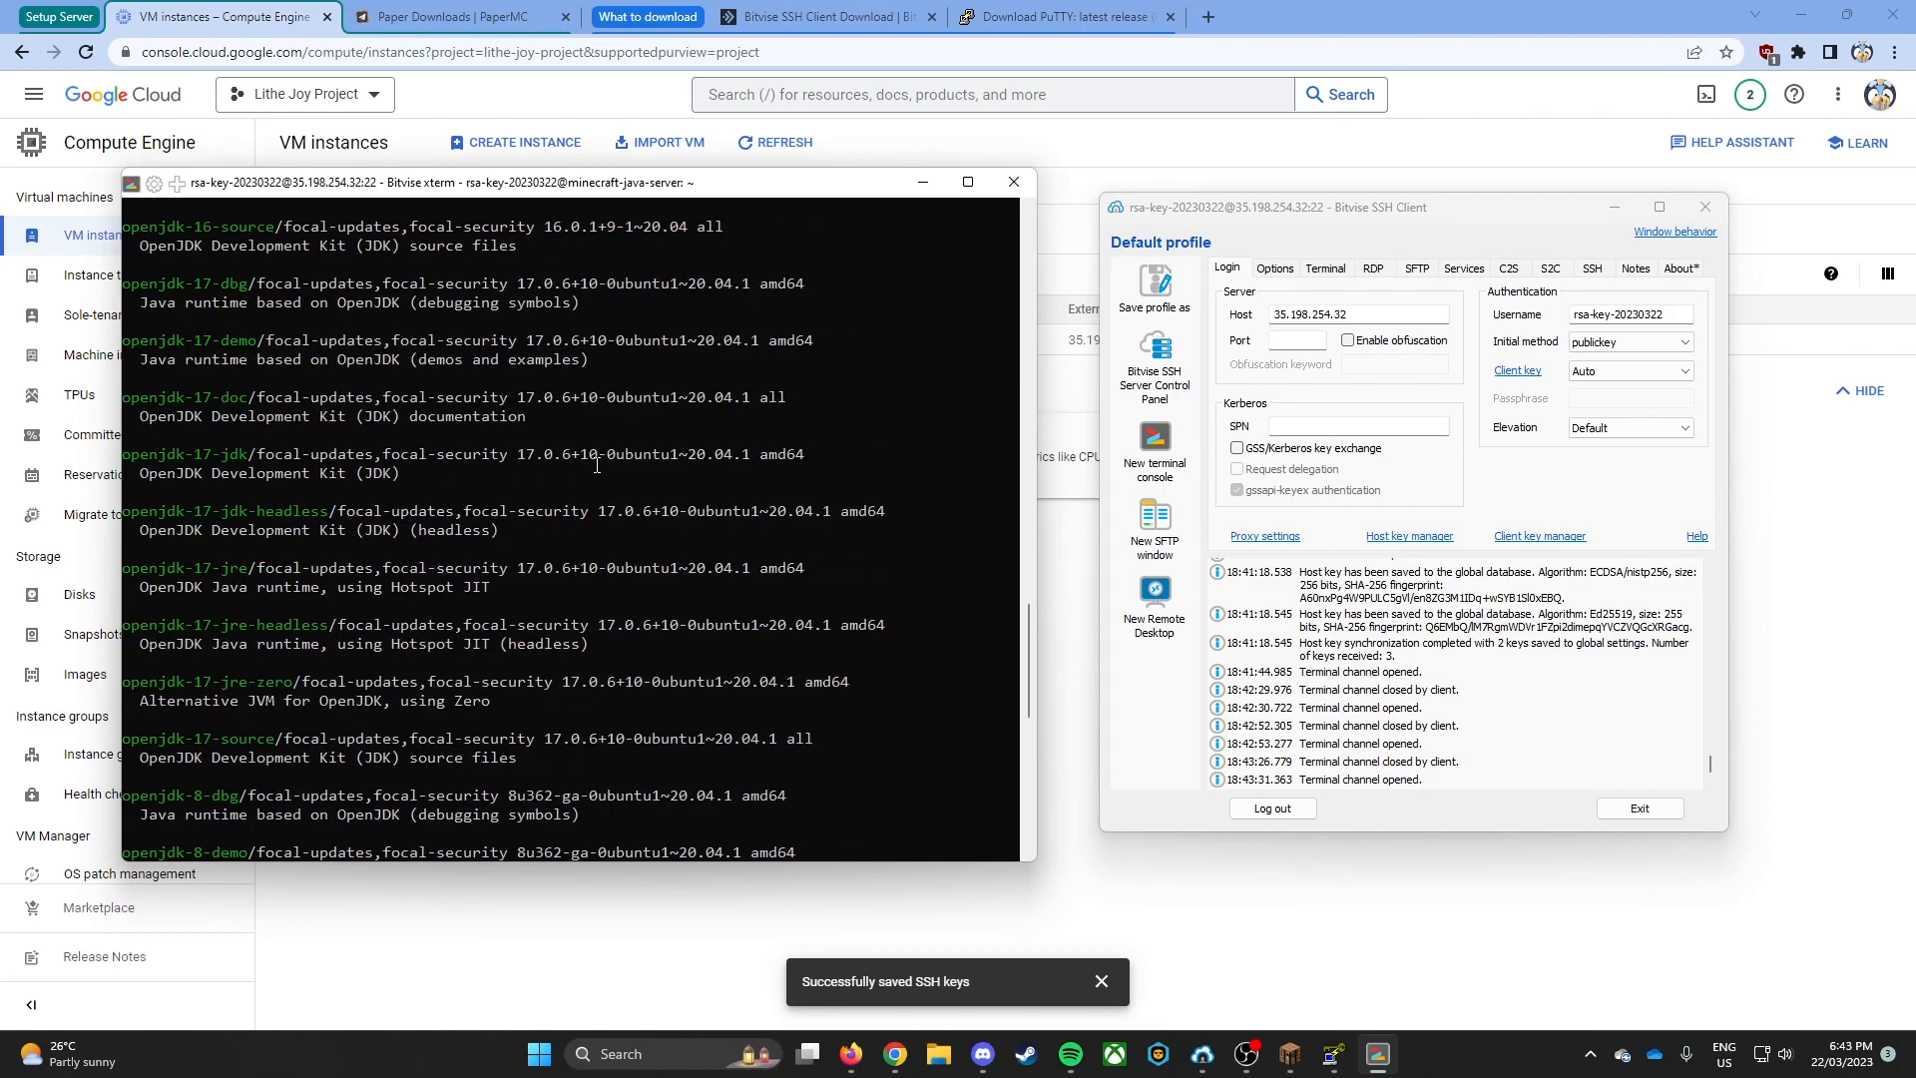
pyautogui.scroll(12, 596, 466)
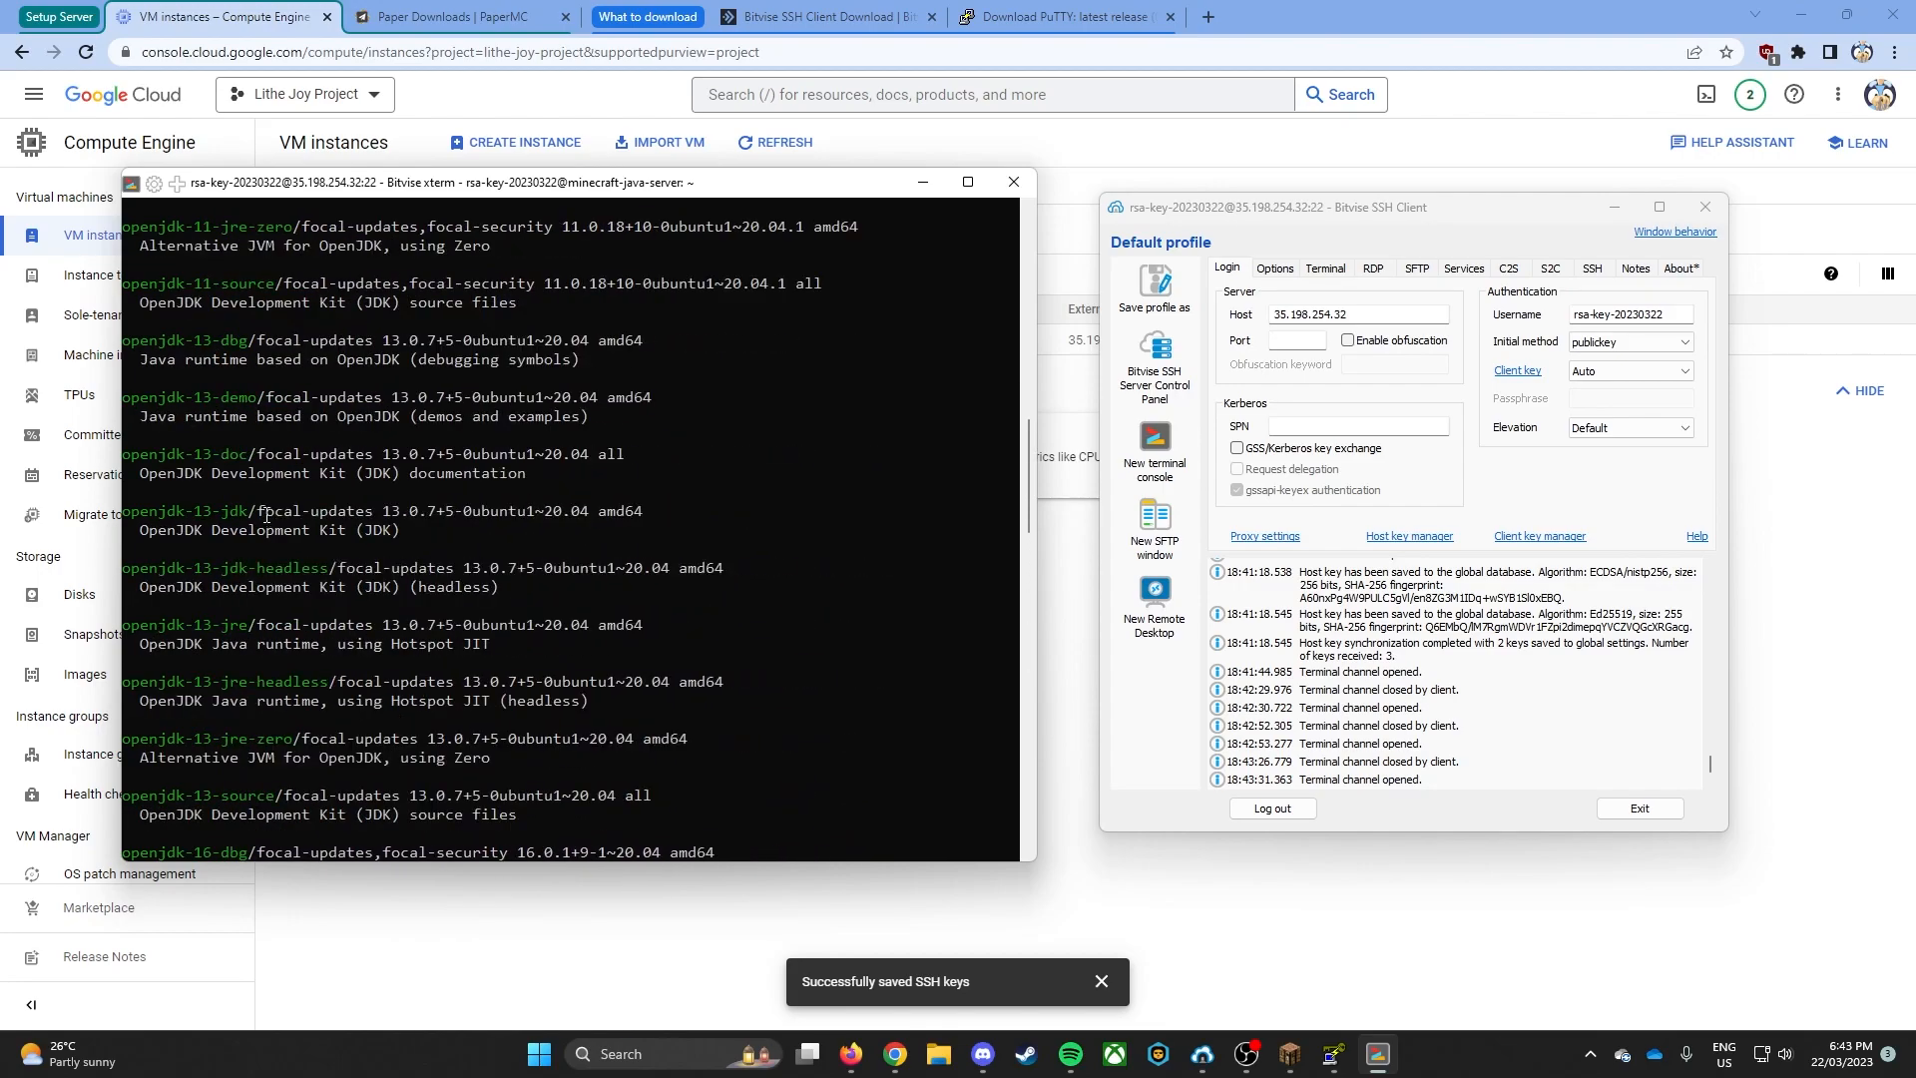
pyautogui.scroll(-14, 241, 575)
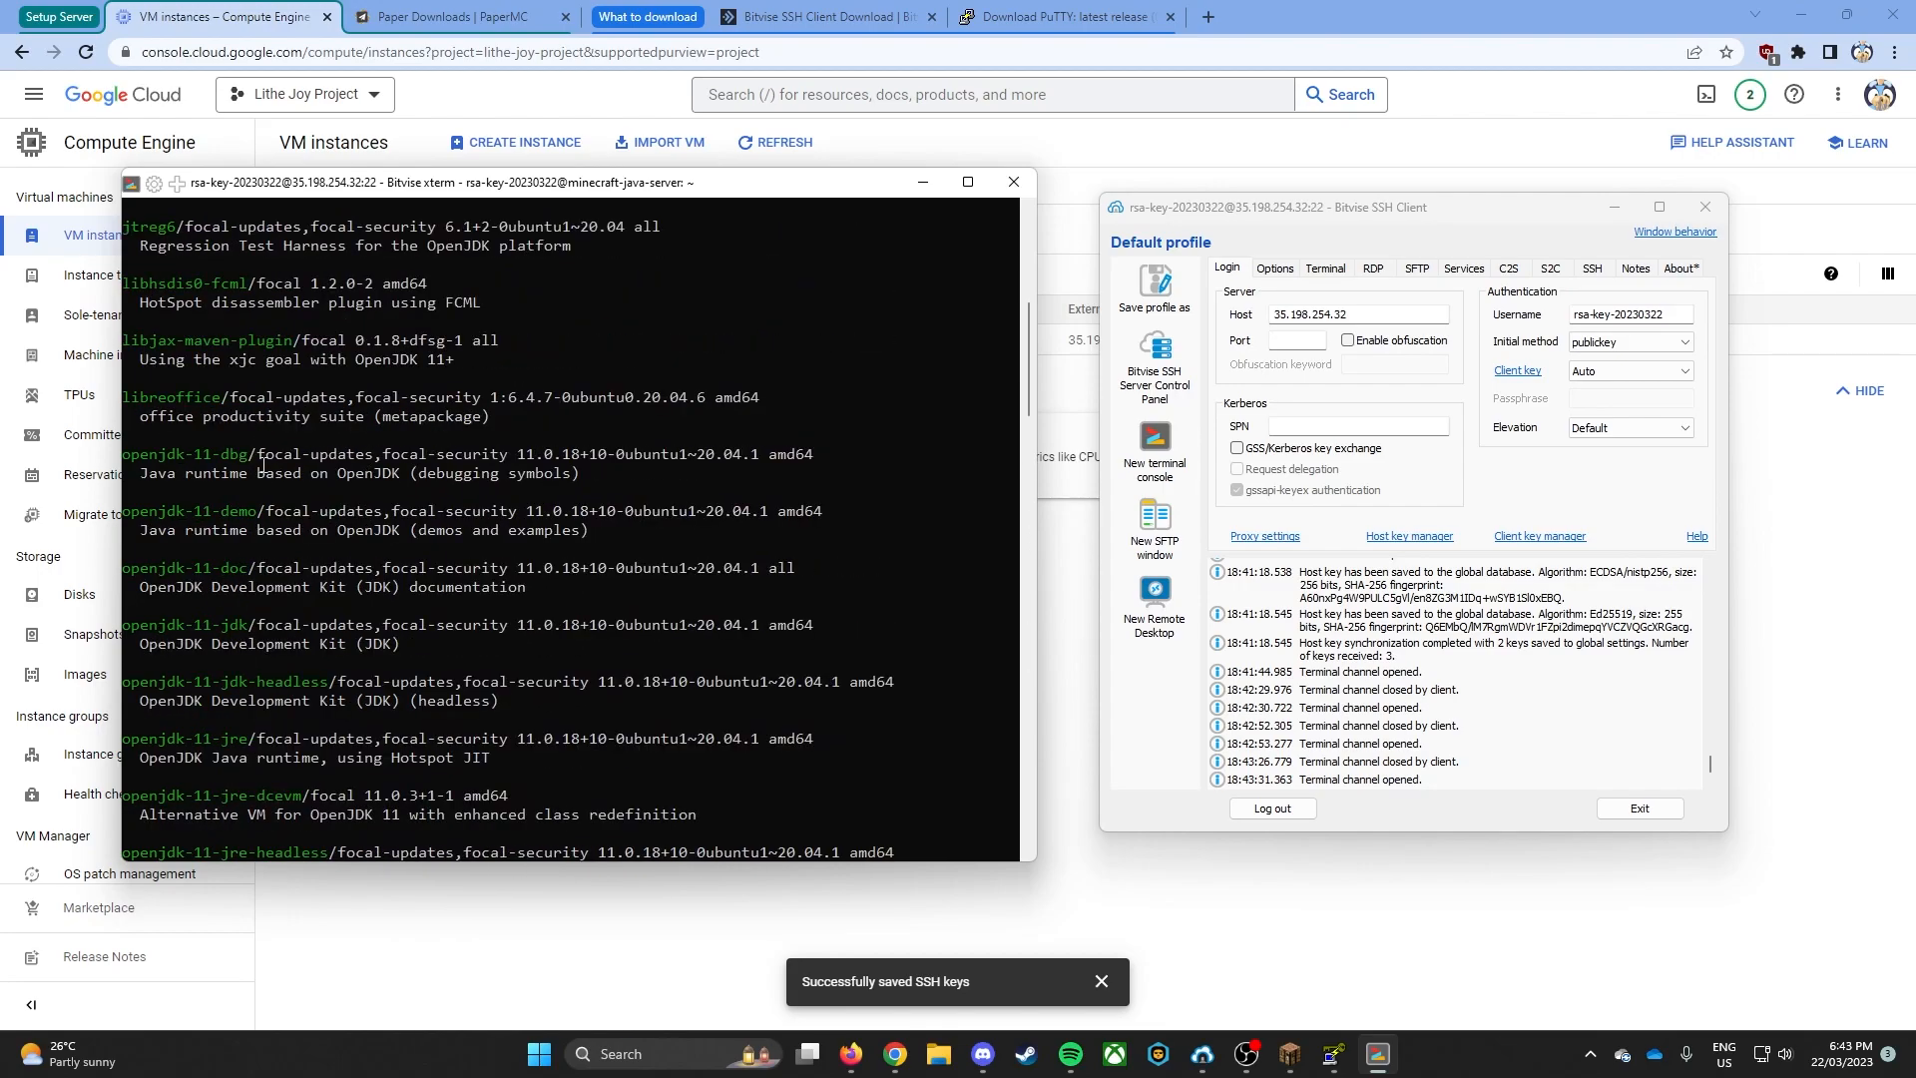
pyautogui.scroll(-9, 328, 552)
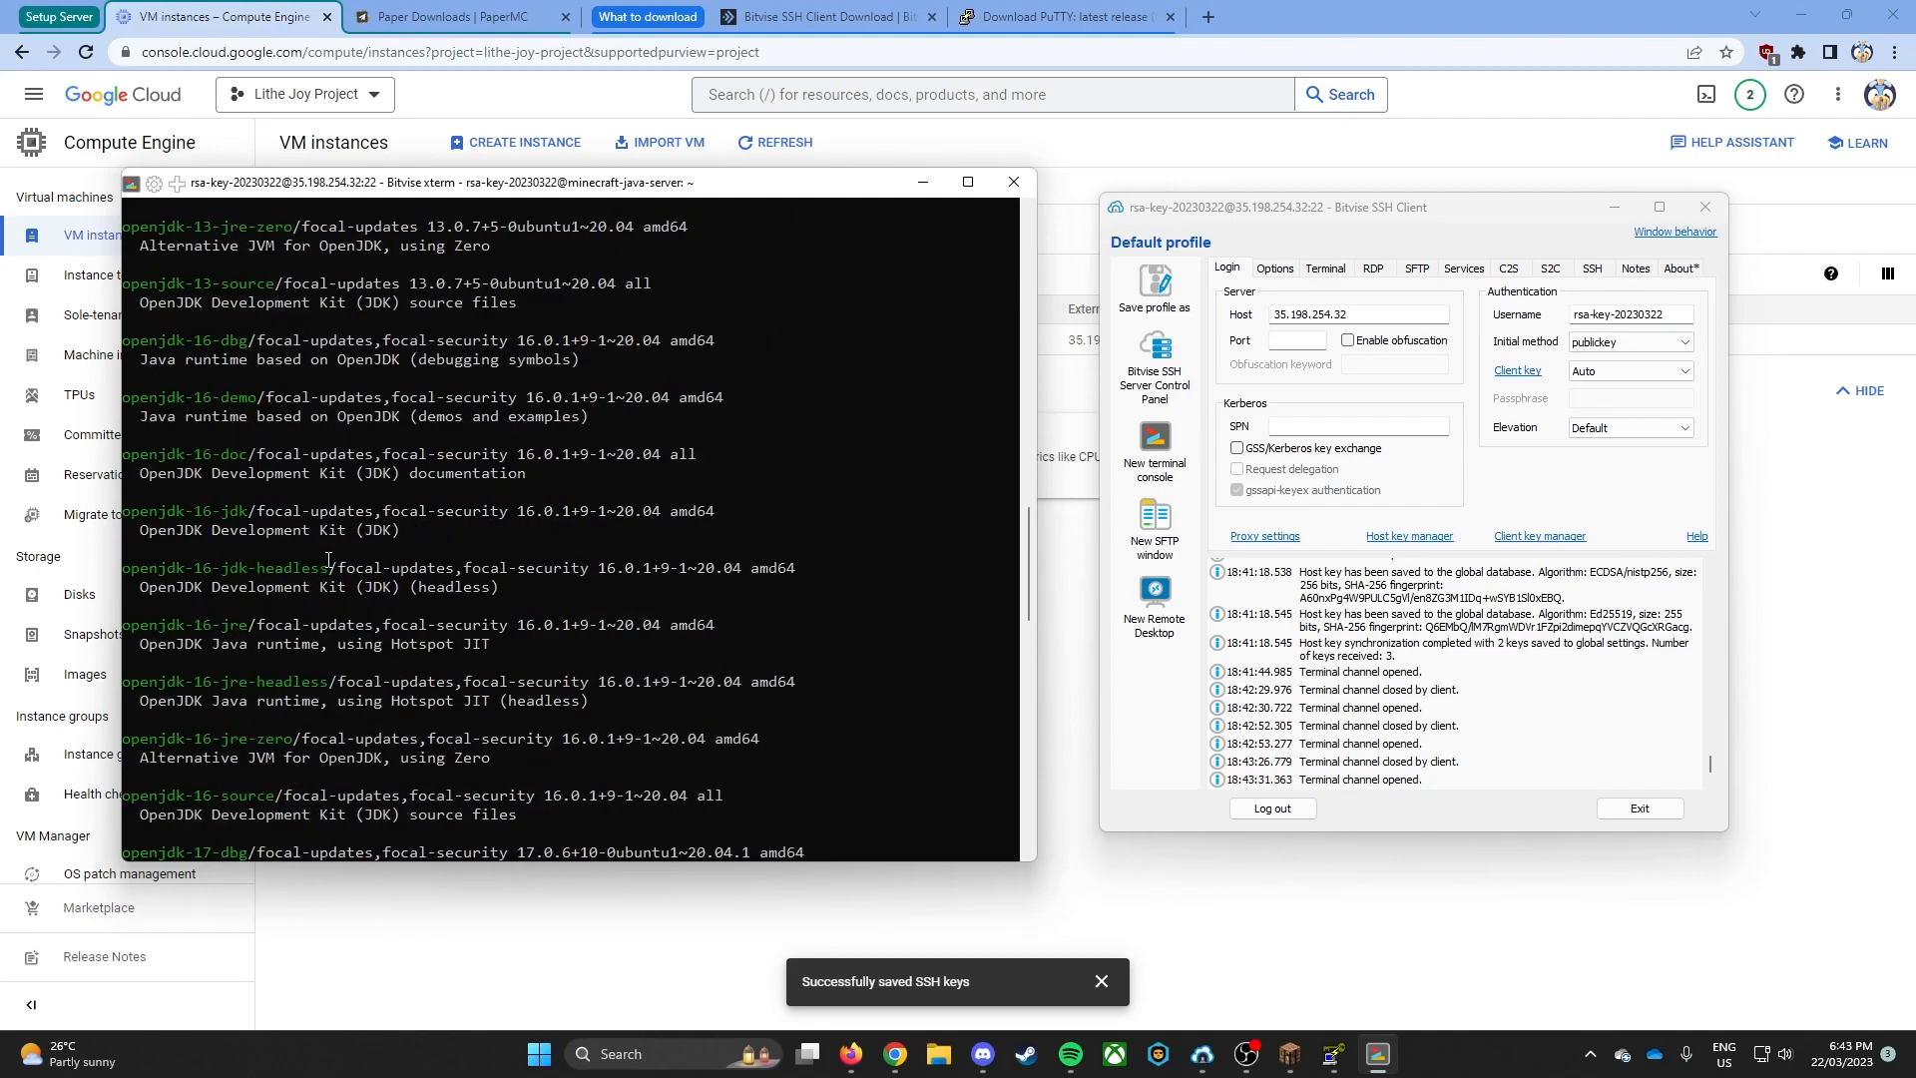
pyautogui.scroll(1, 299, 639)
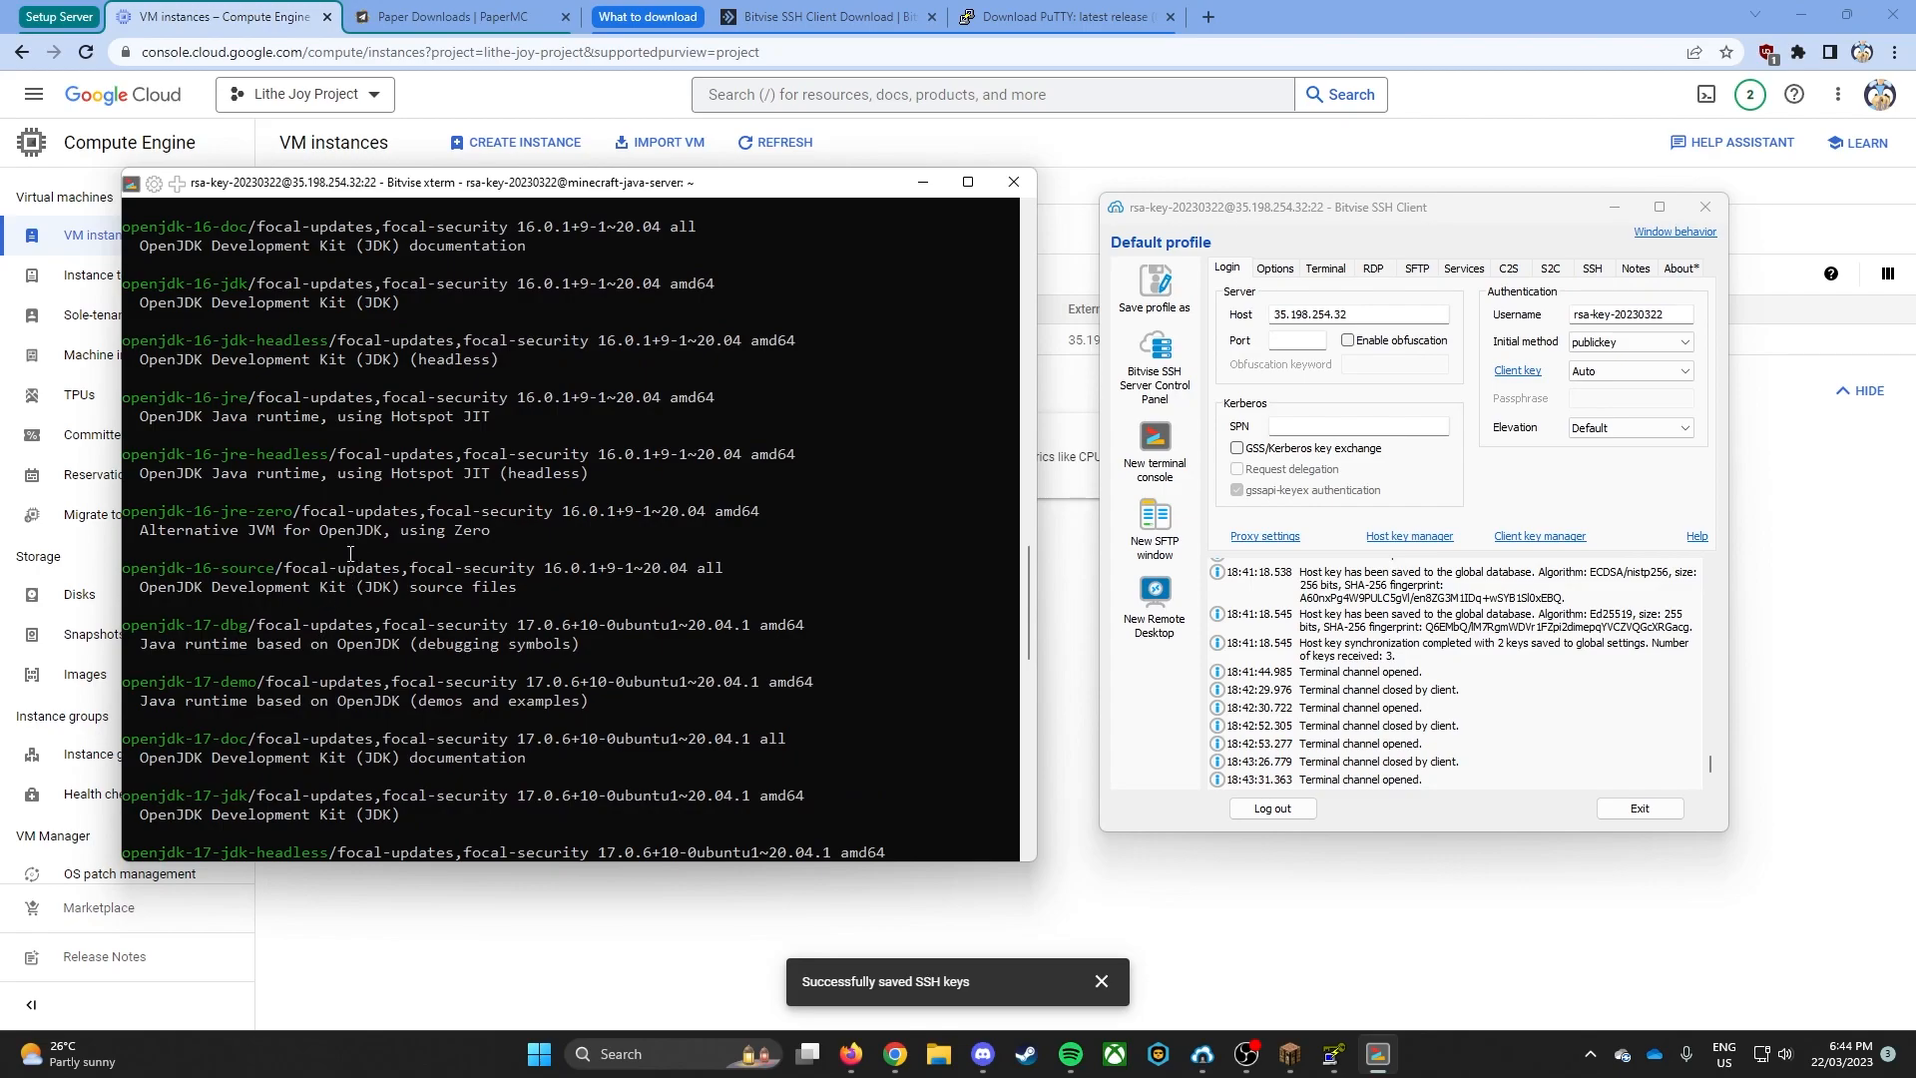
pyautogui.scroll(7, 339, 559)
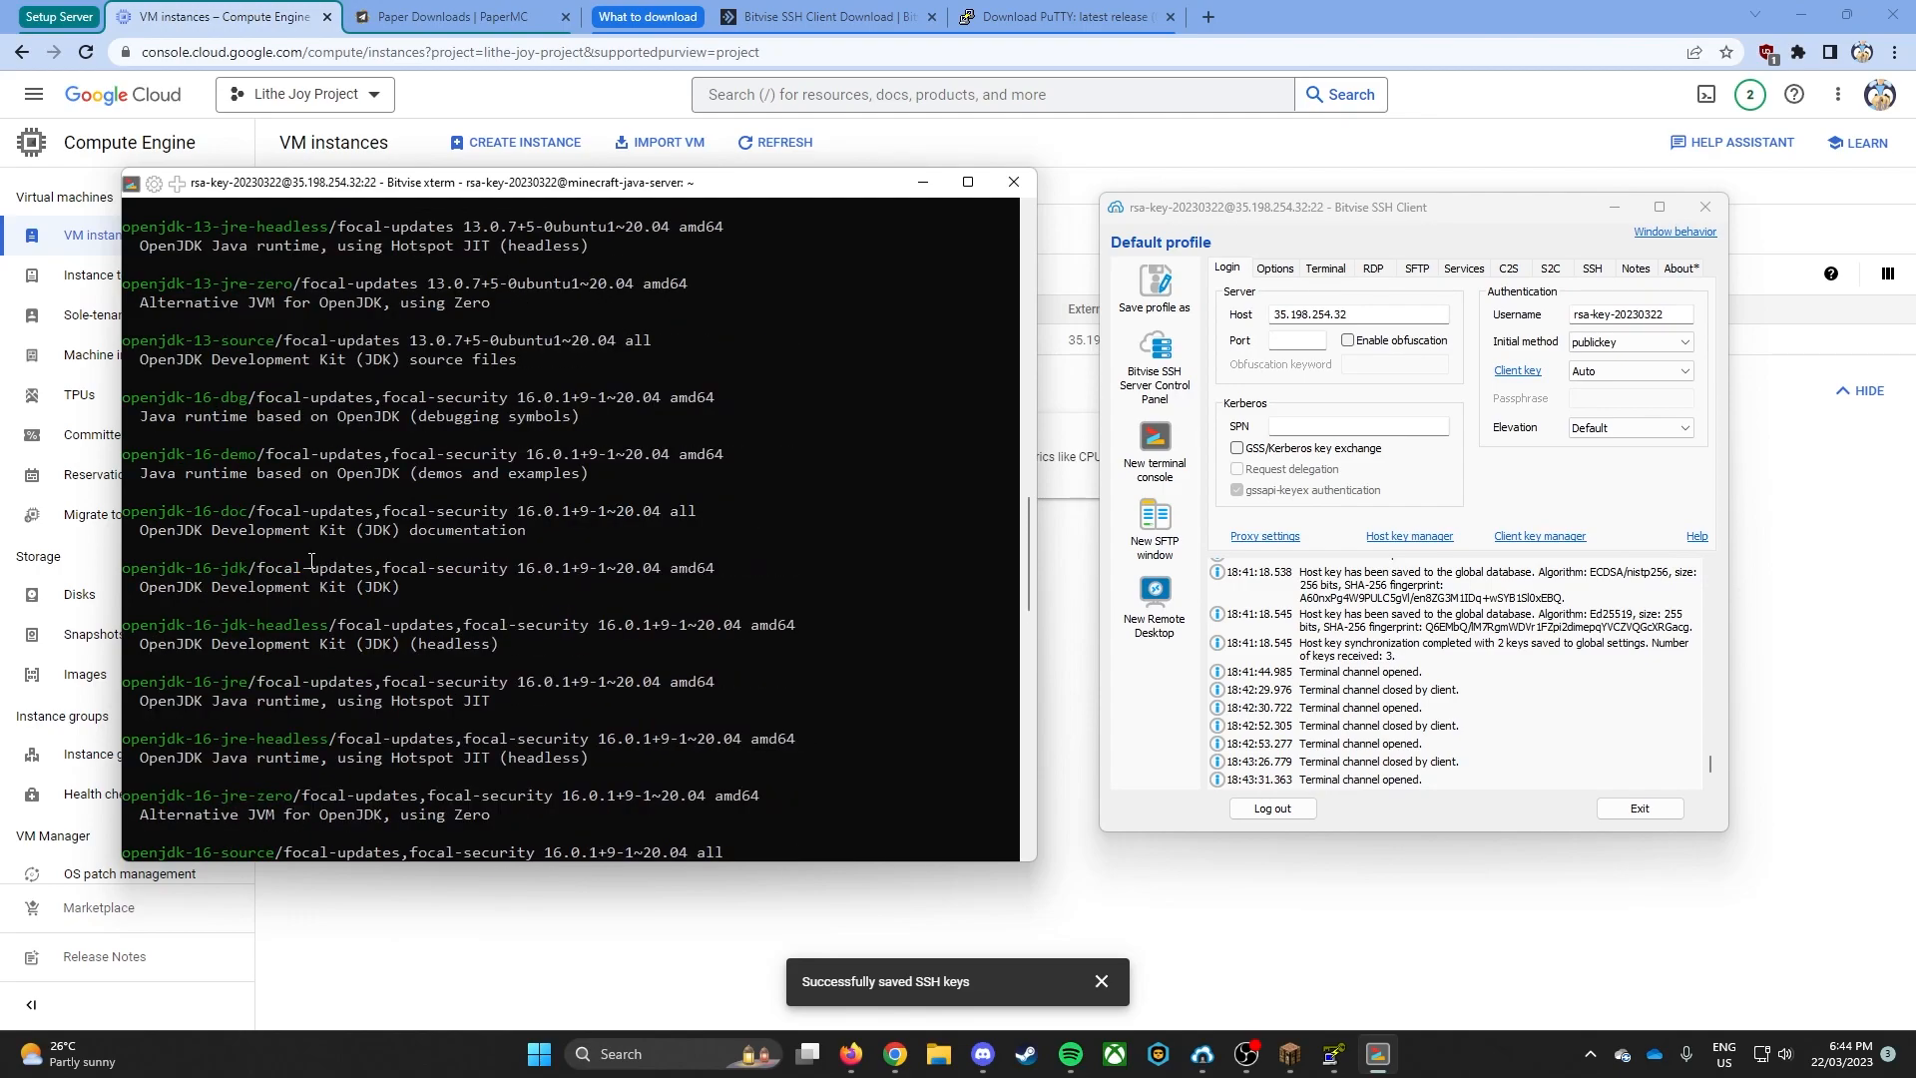
pyautogui.scroll(7, 311, 567)
pyautogui.scroll(-7, 313, 568)
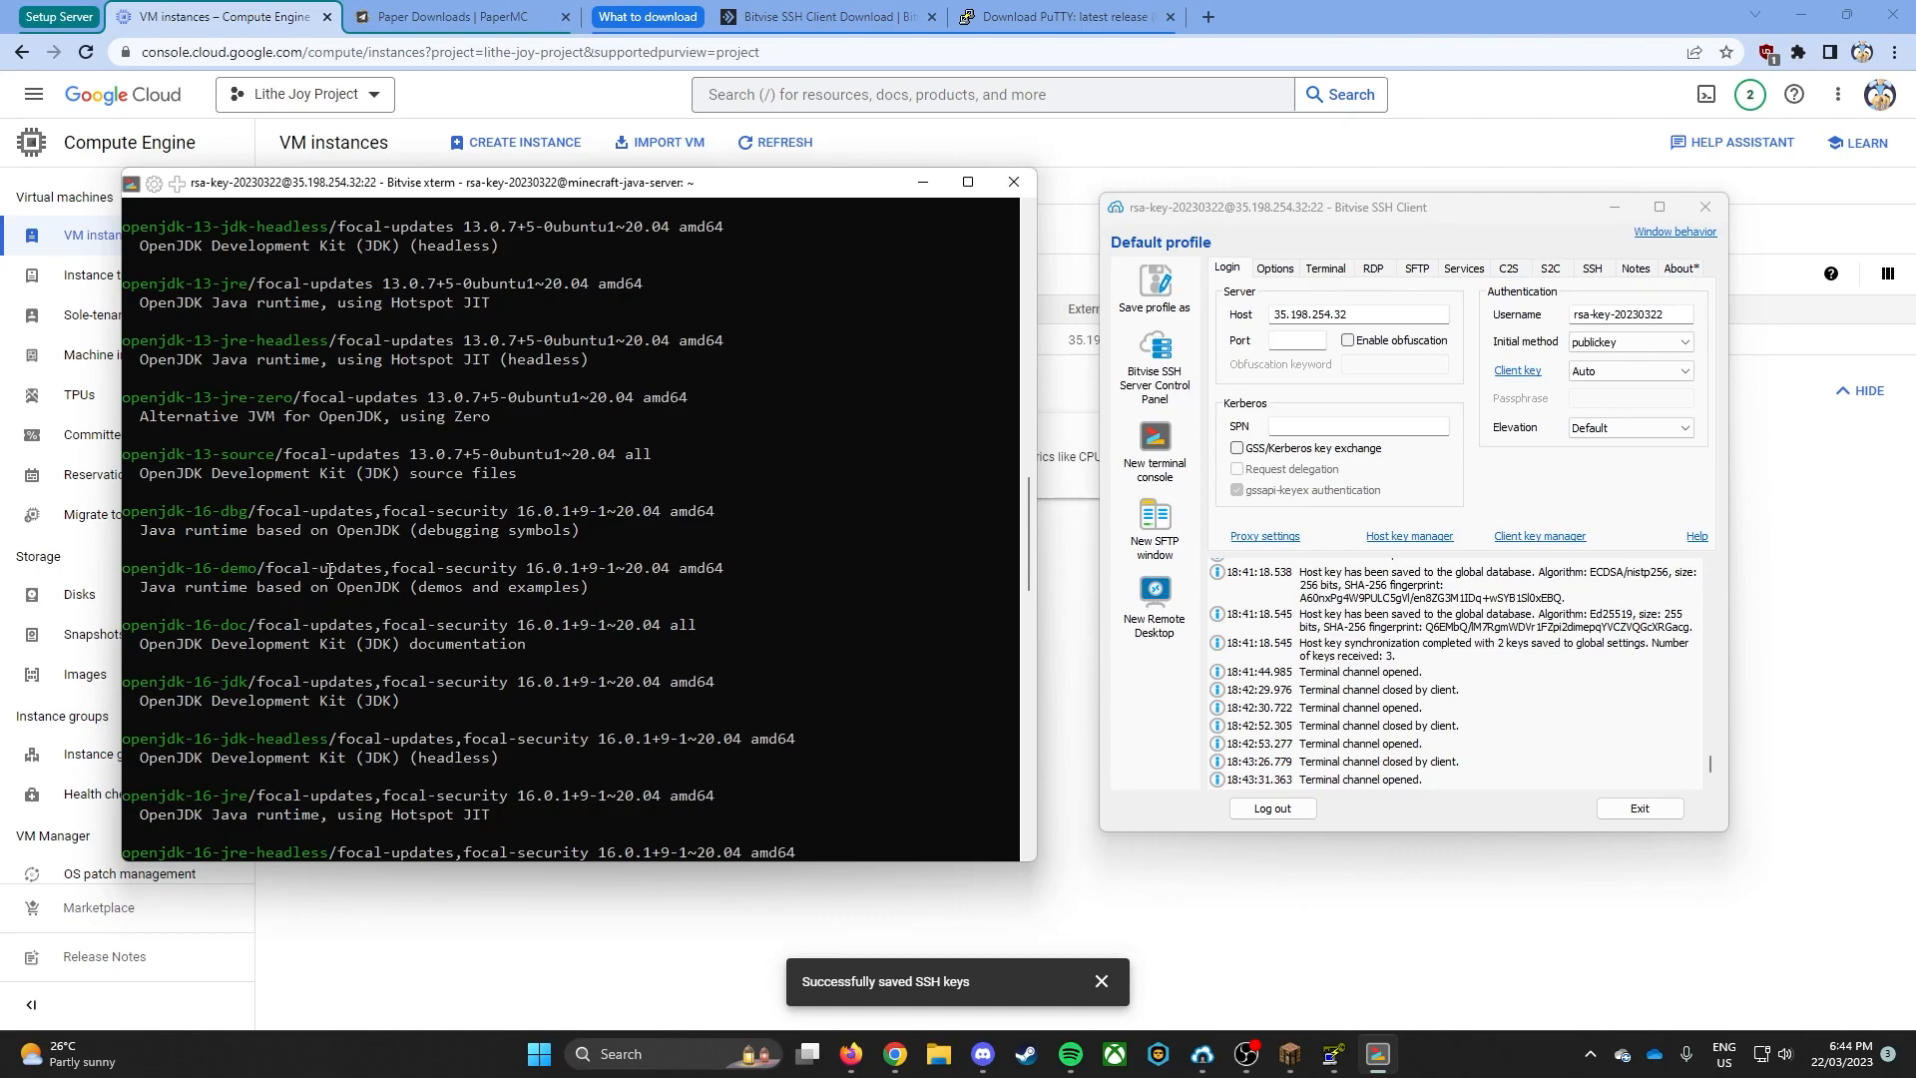
pyautogui.scroll(-1, 350, 551)
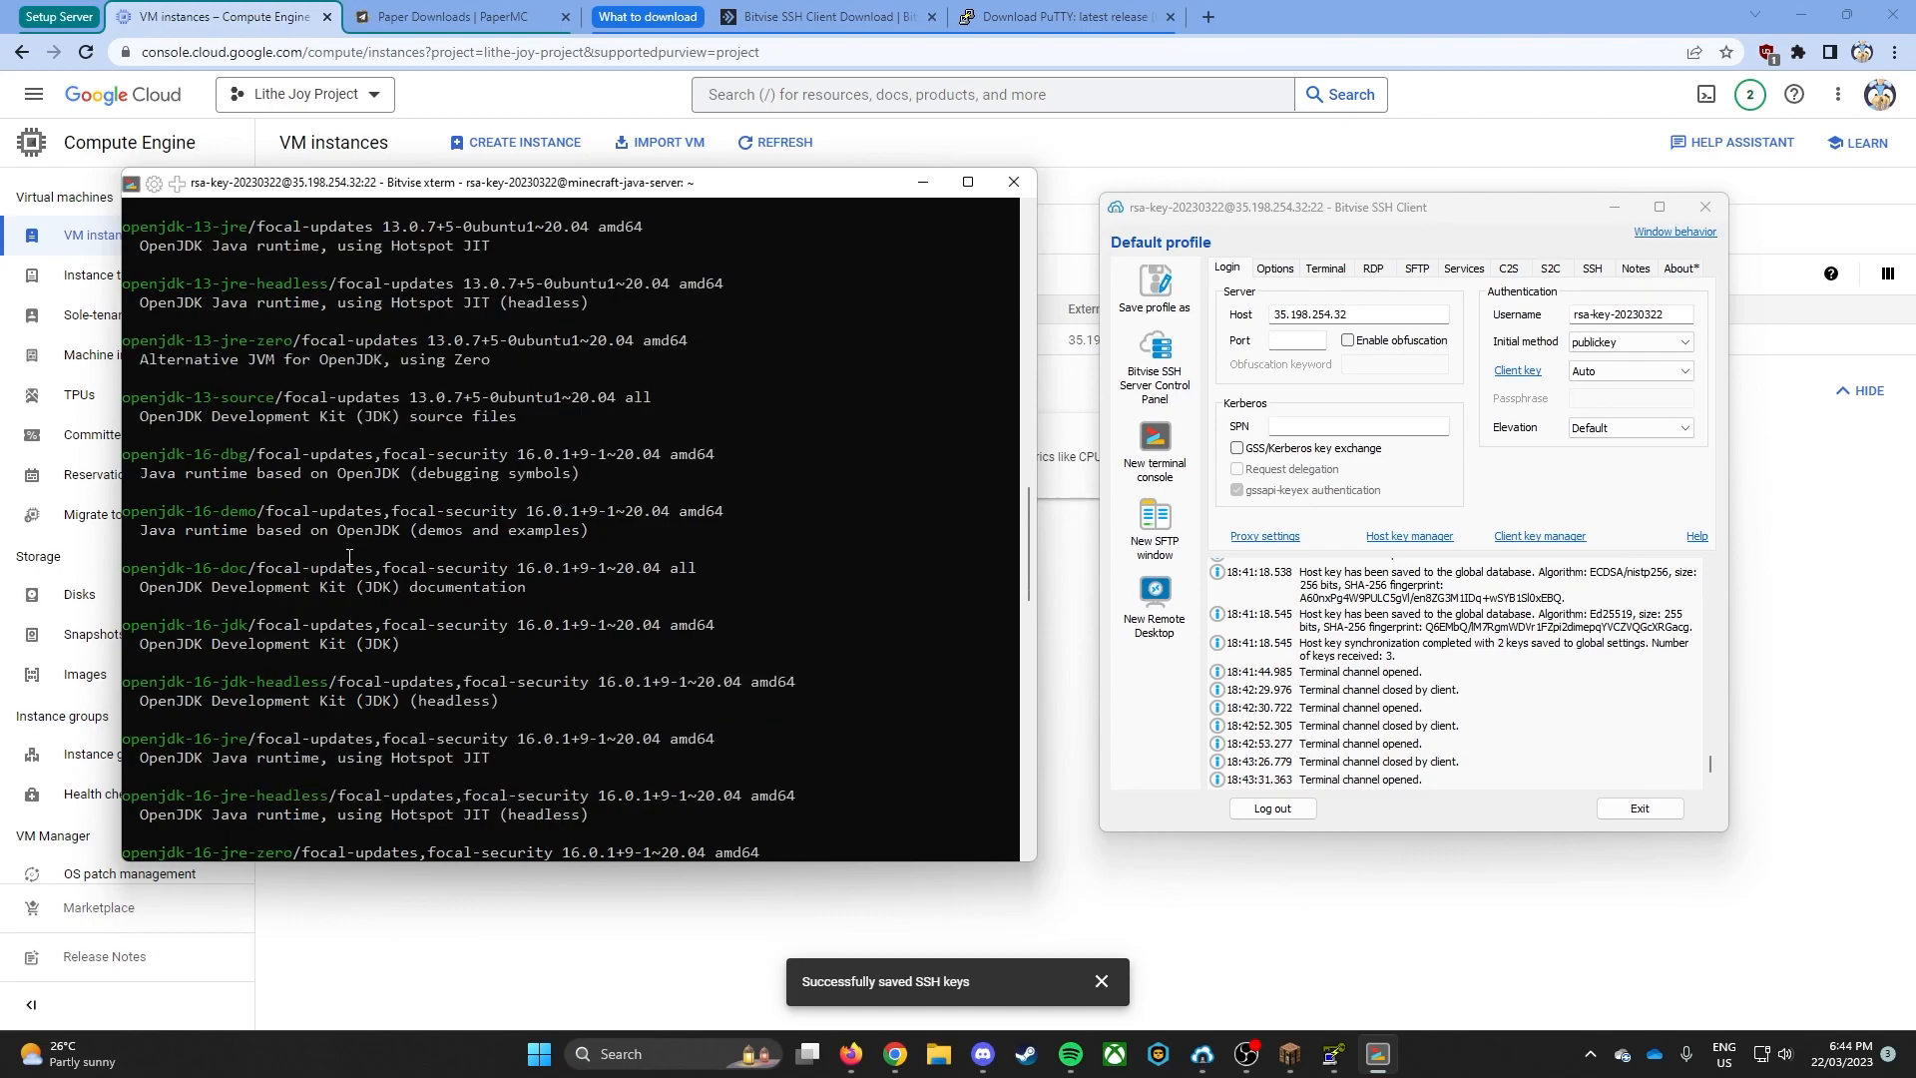
pyautogui.scroll(-5, 351, 556)
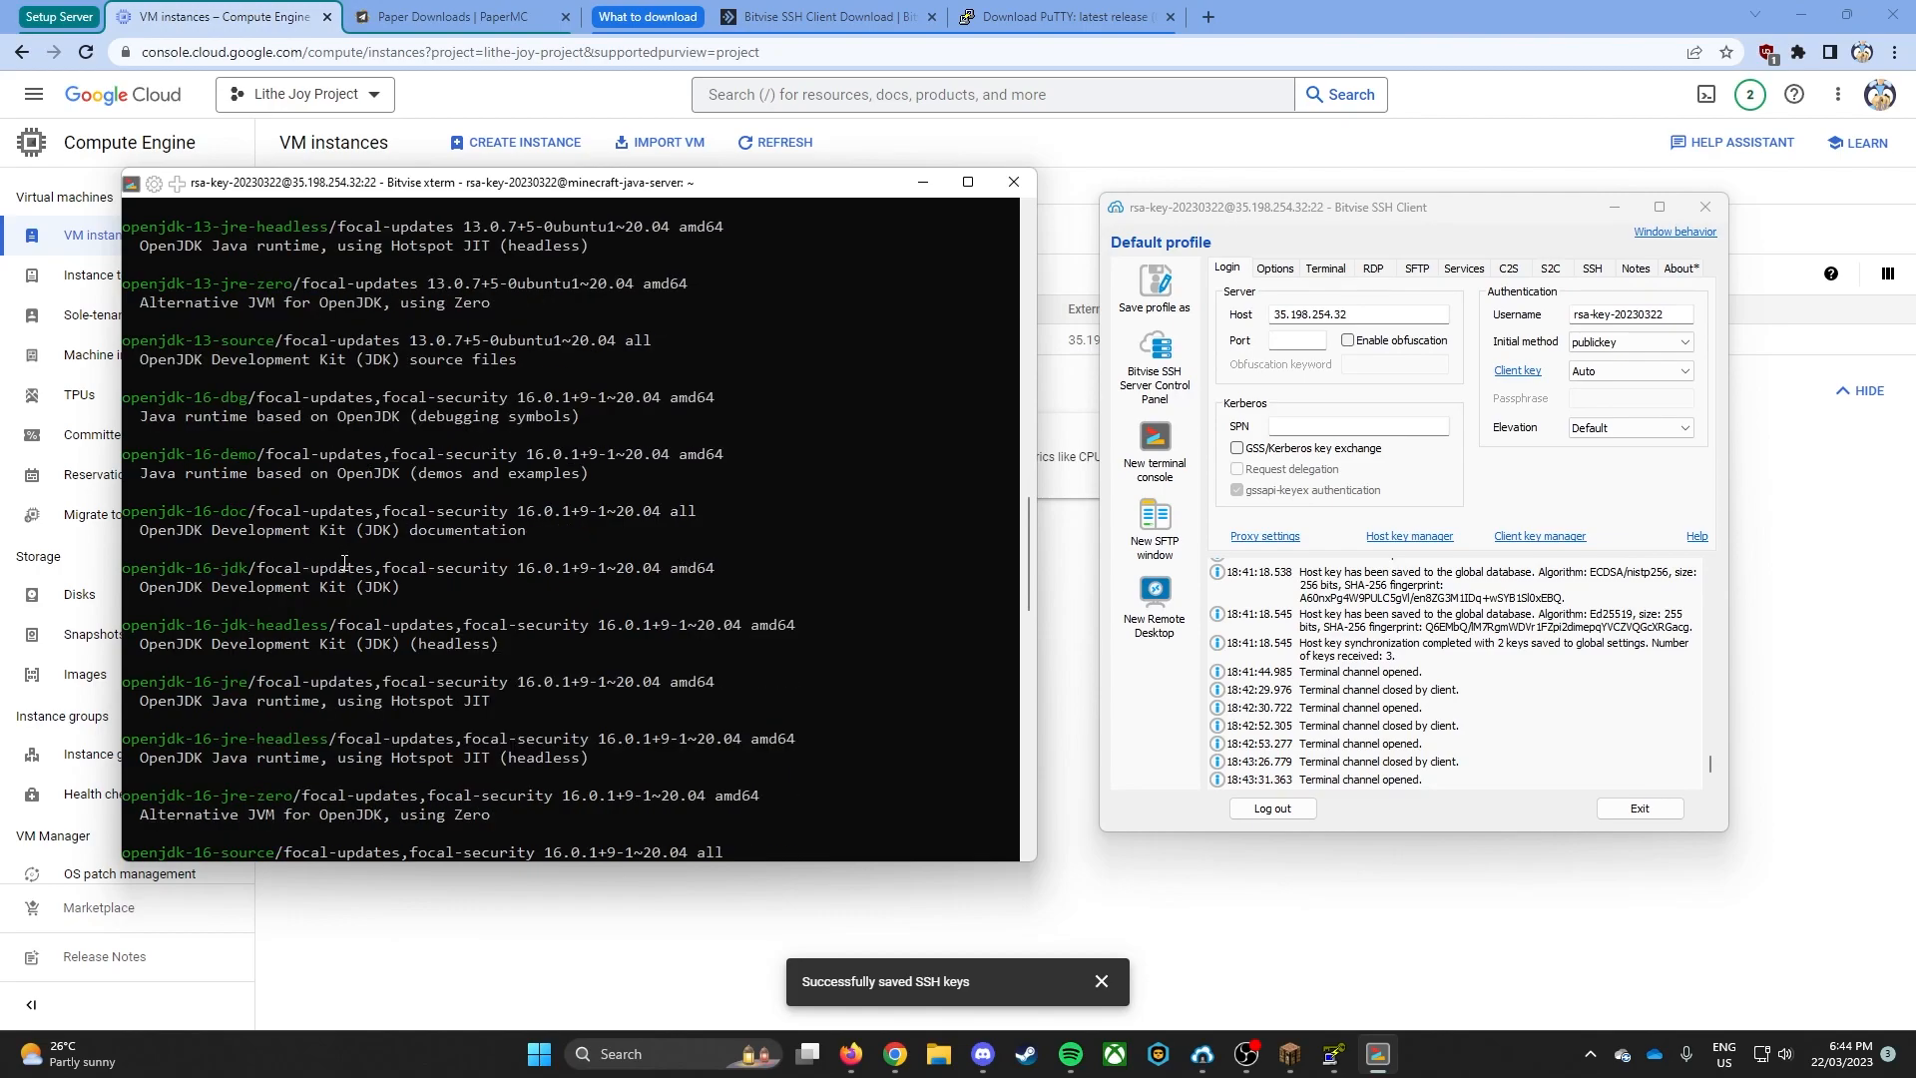
pyautogui.scroll(-6, 343, 560)
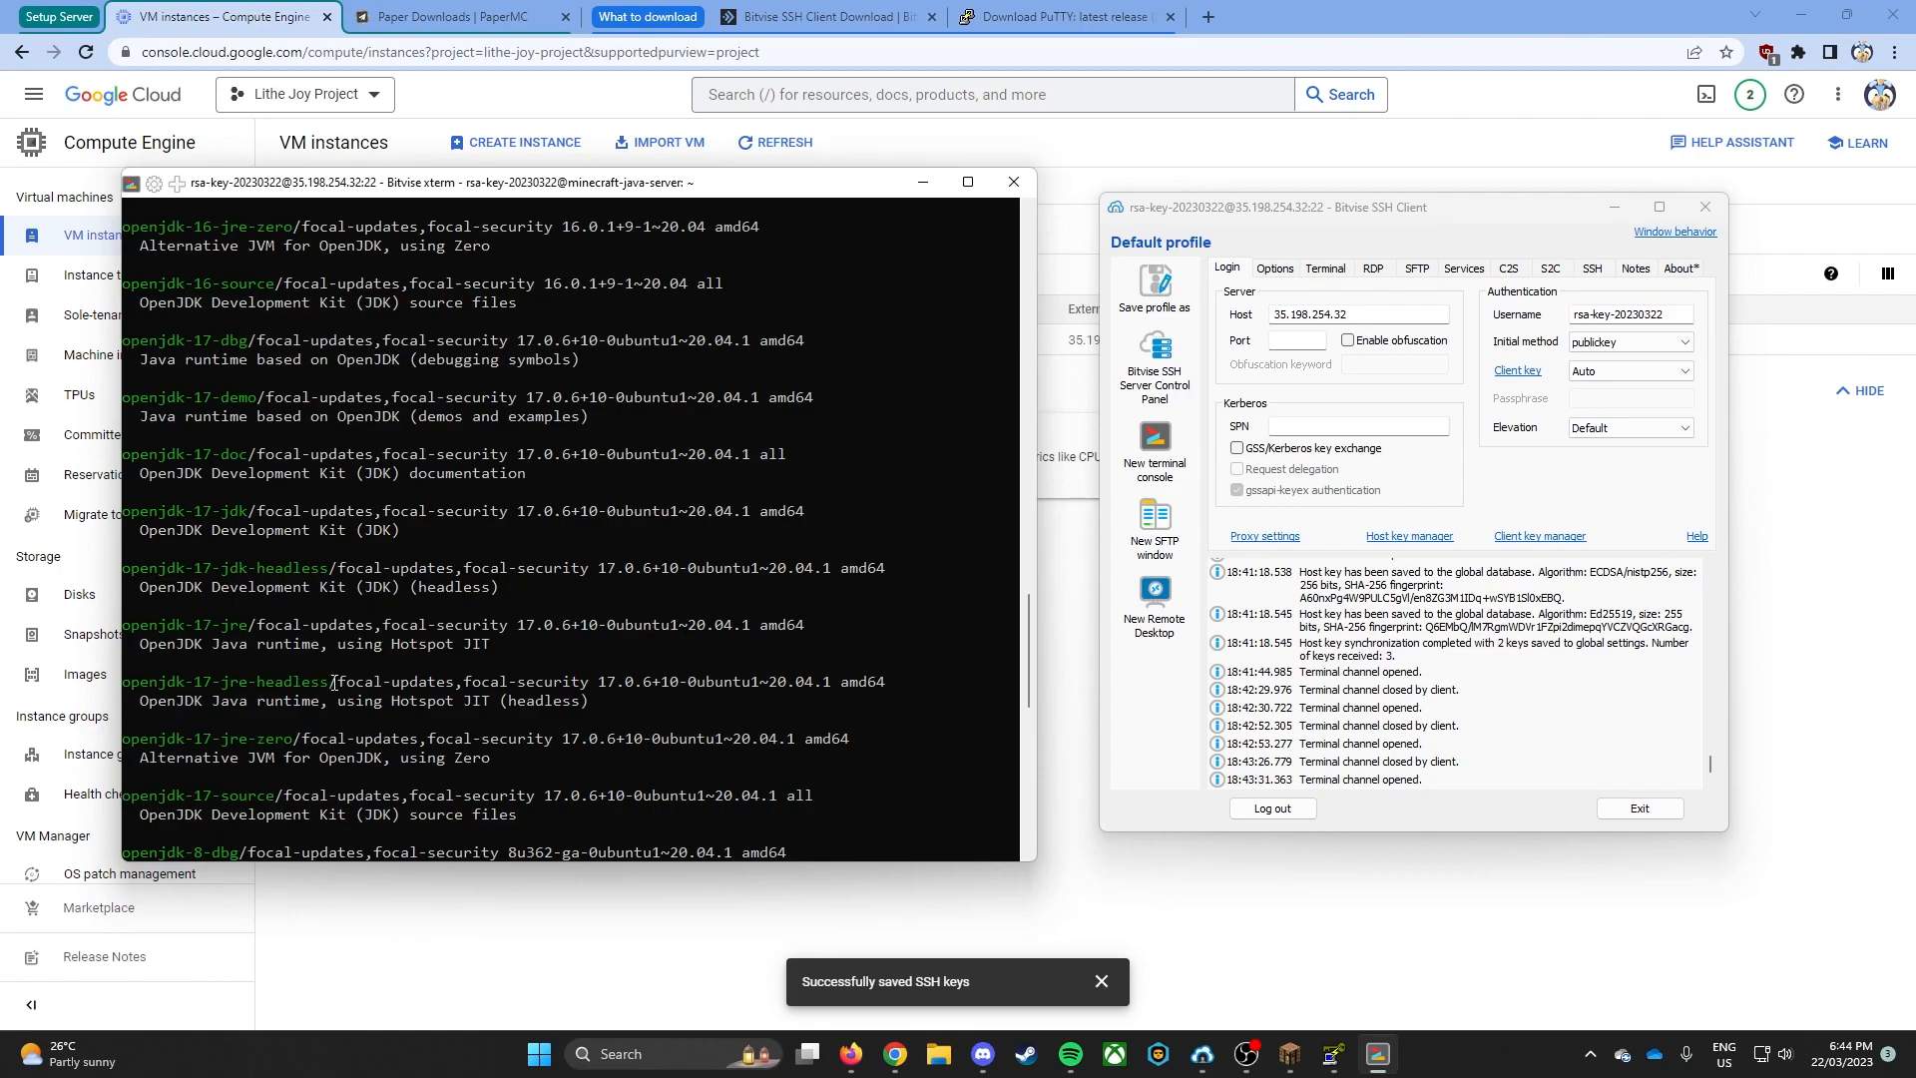
pyautogui.scroll(-1, 309, 688)
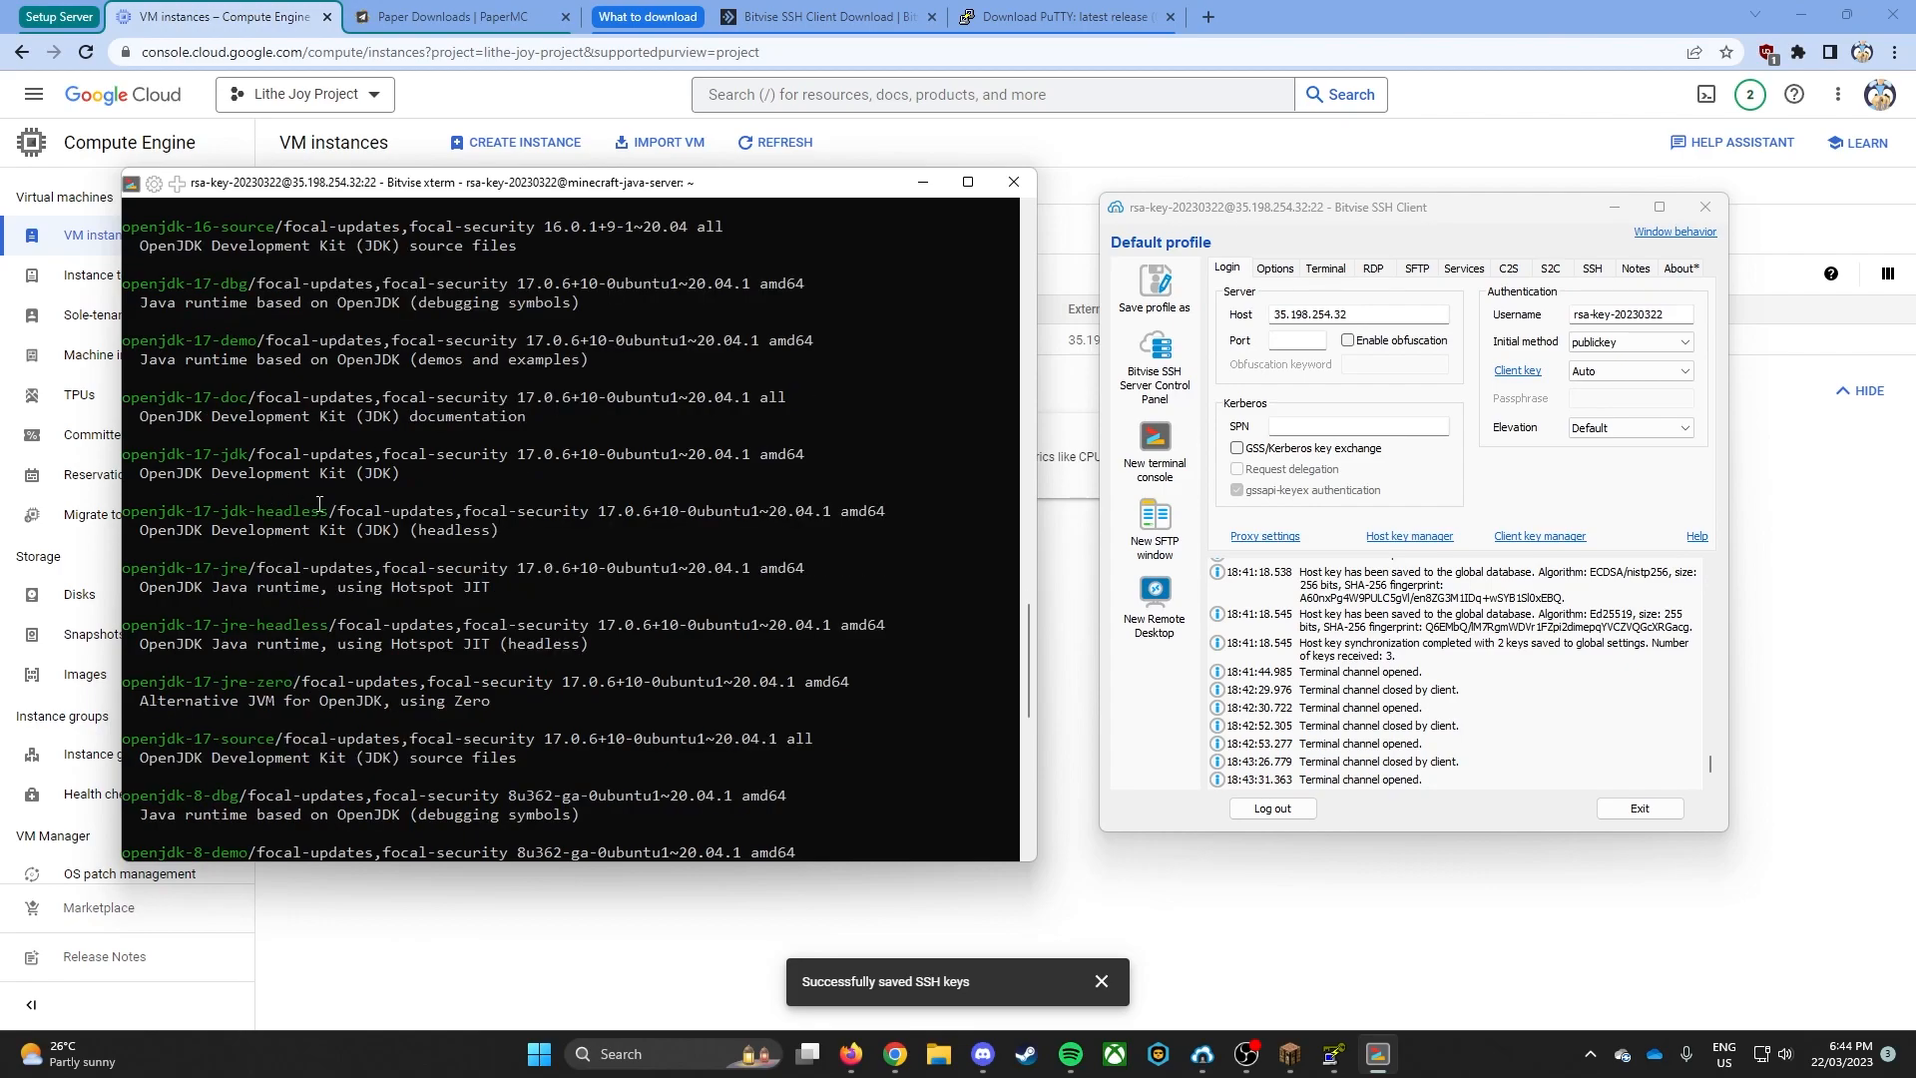
pyautogui.doubleClick(332, 624)
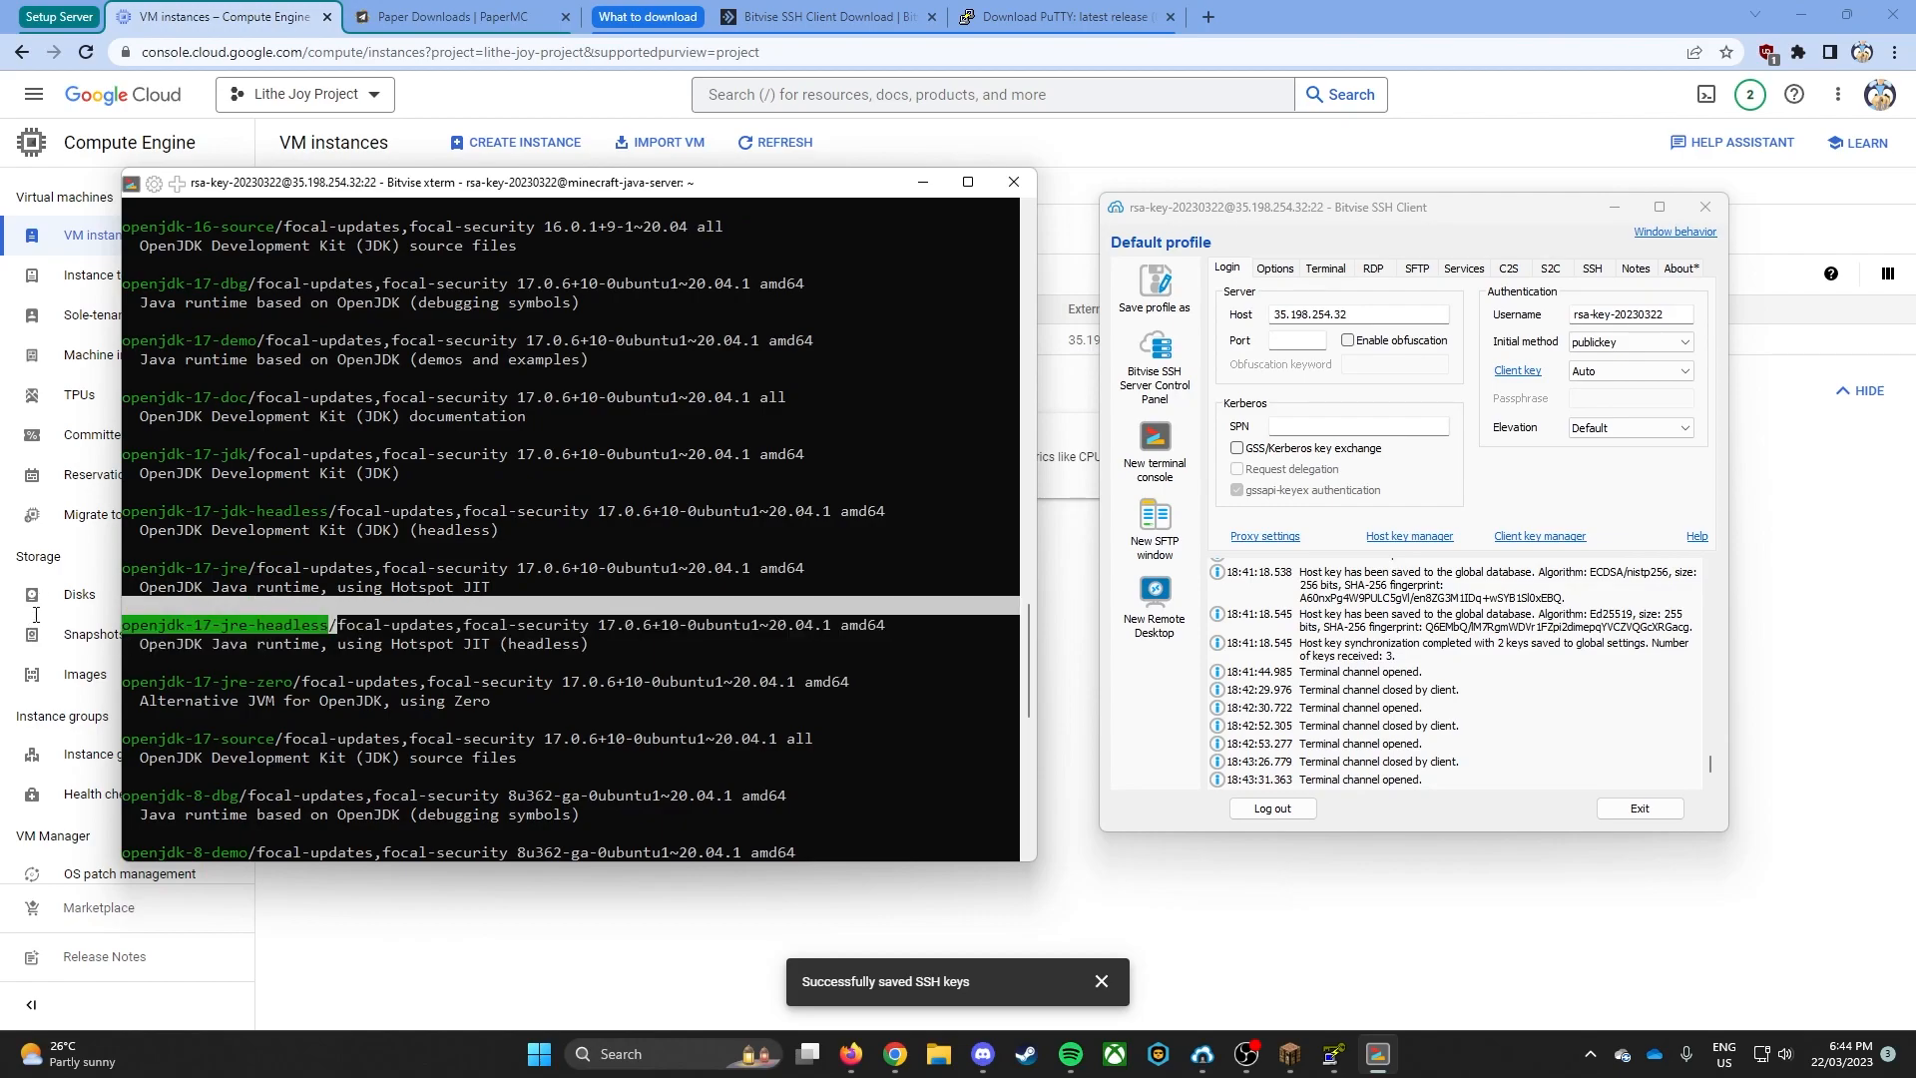
# - Copy the package name openjdk-17-jdk-headless from the search results and try to install it with apt install
pyautogui.doubleClick(326, 511)
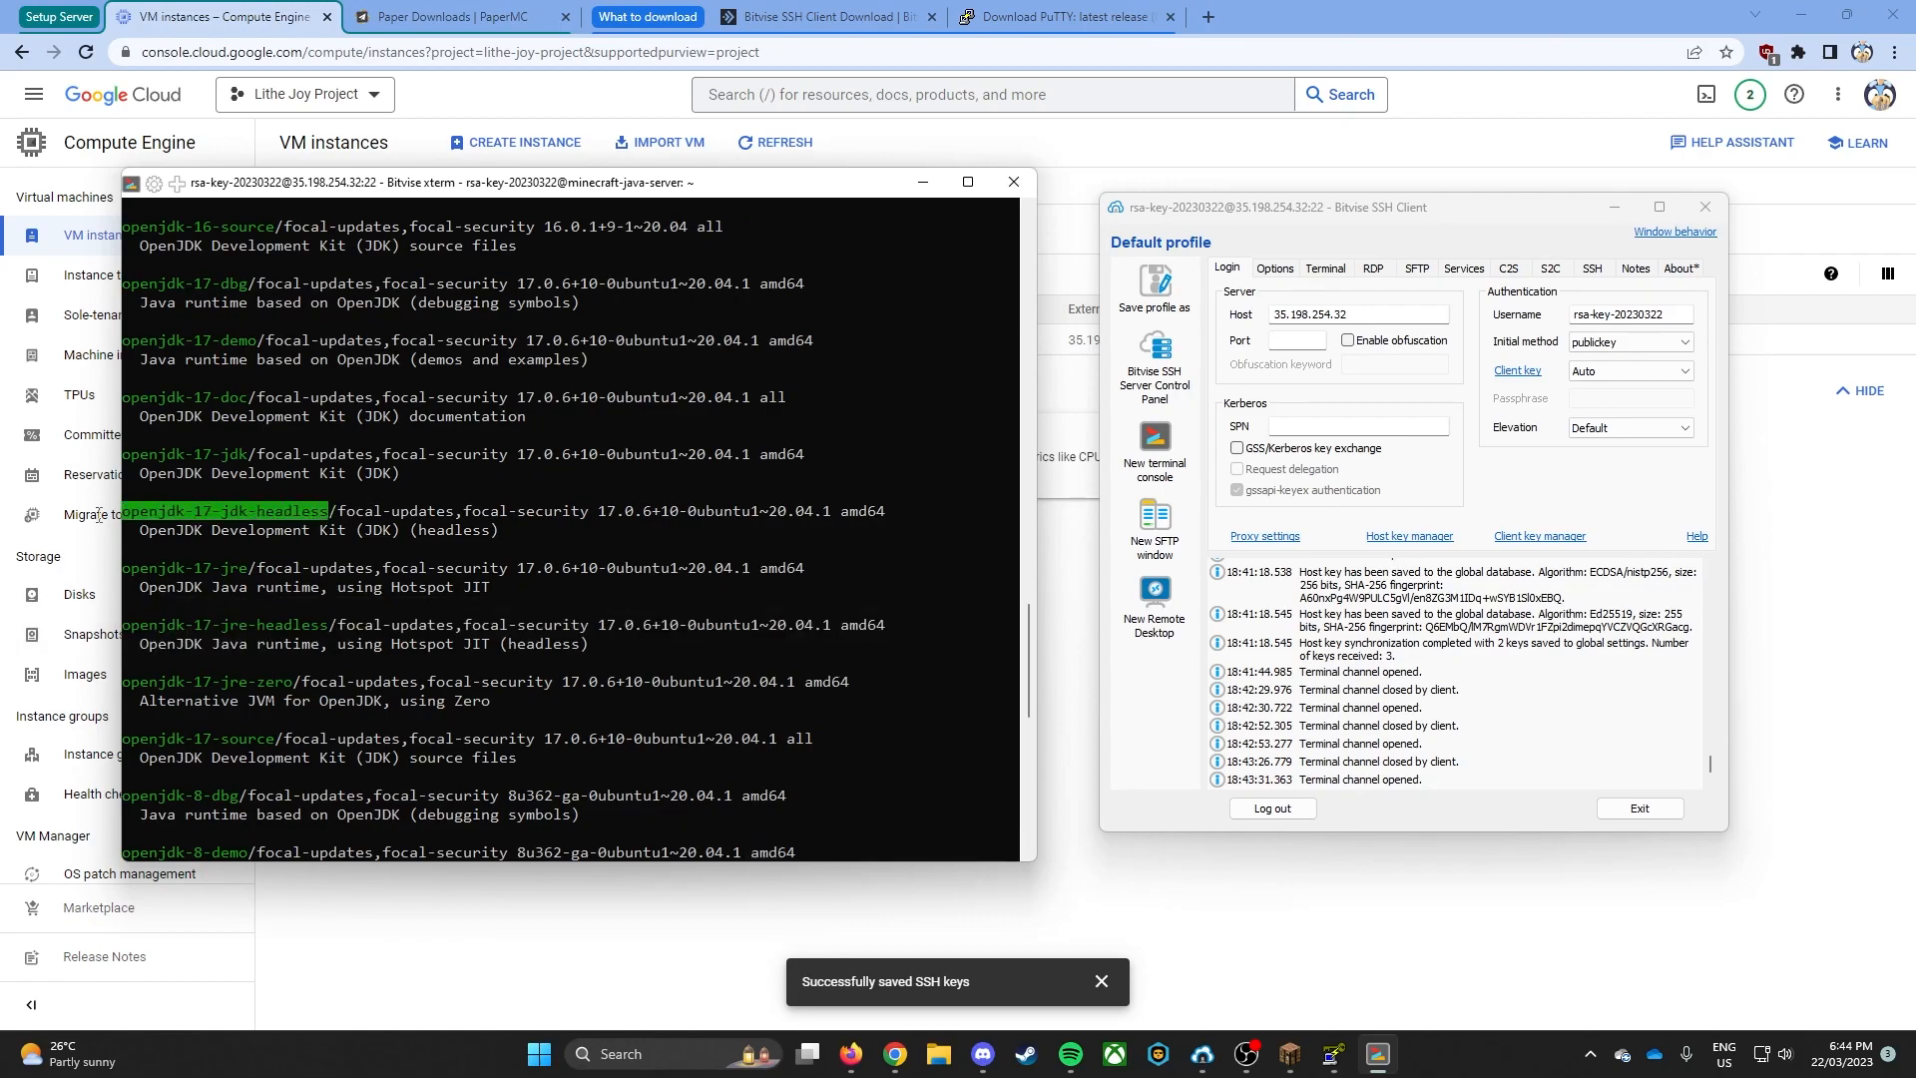
pyautogui.scroll(-13, 299, 619)
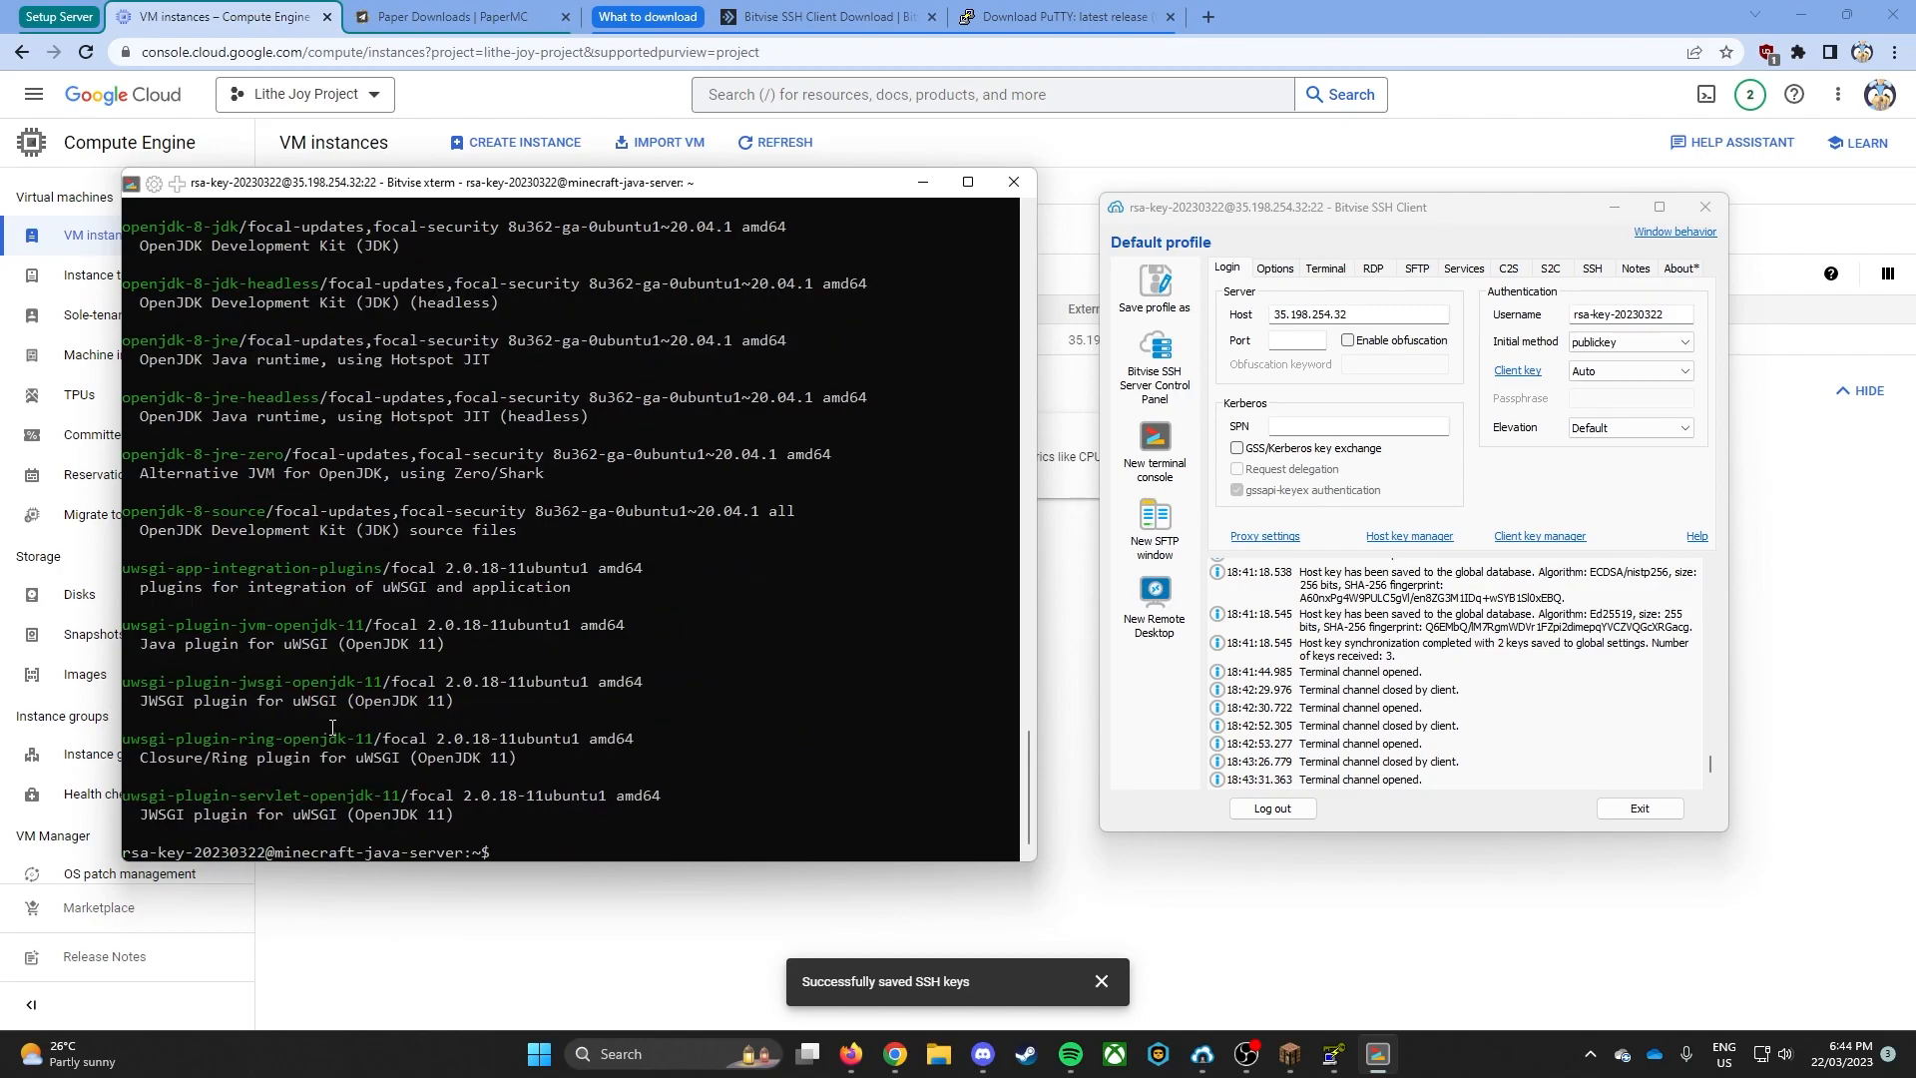
pyautogui.write('apt install')
pyautogui.rightClick(334, 727)
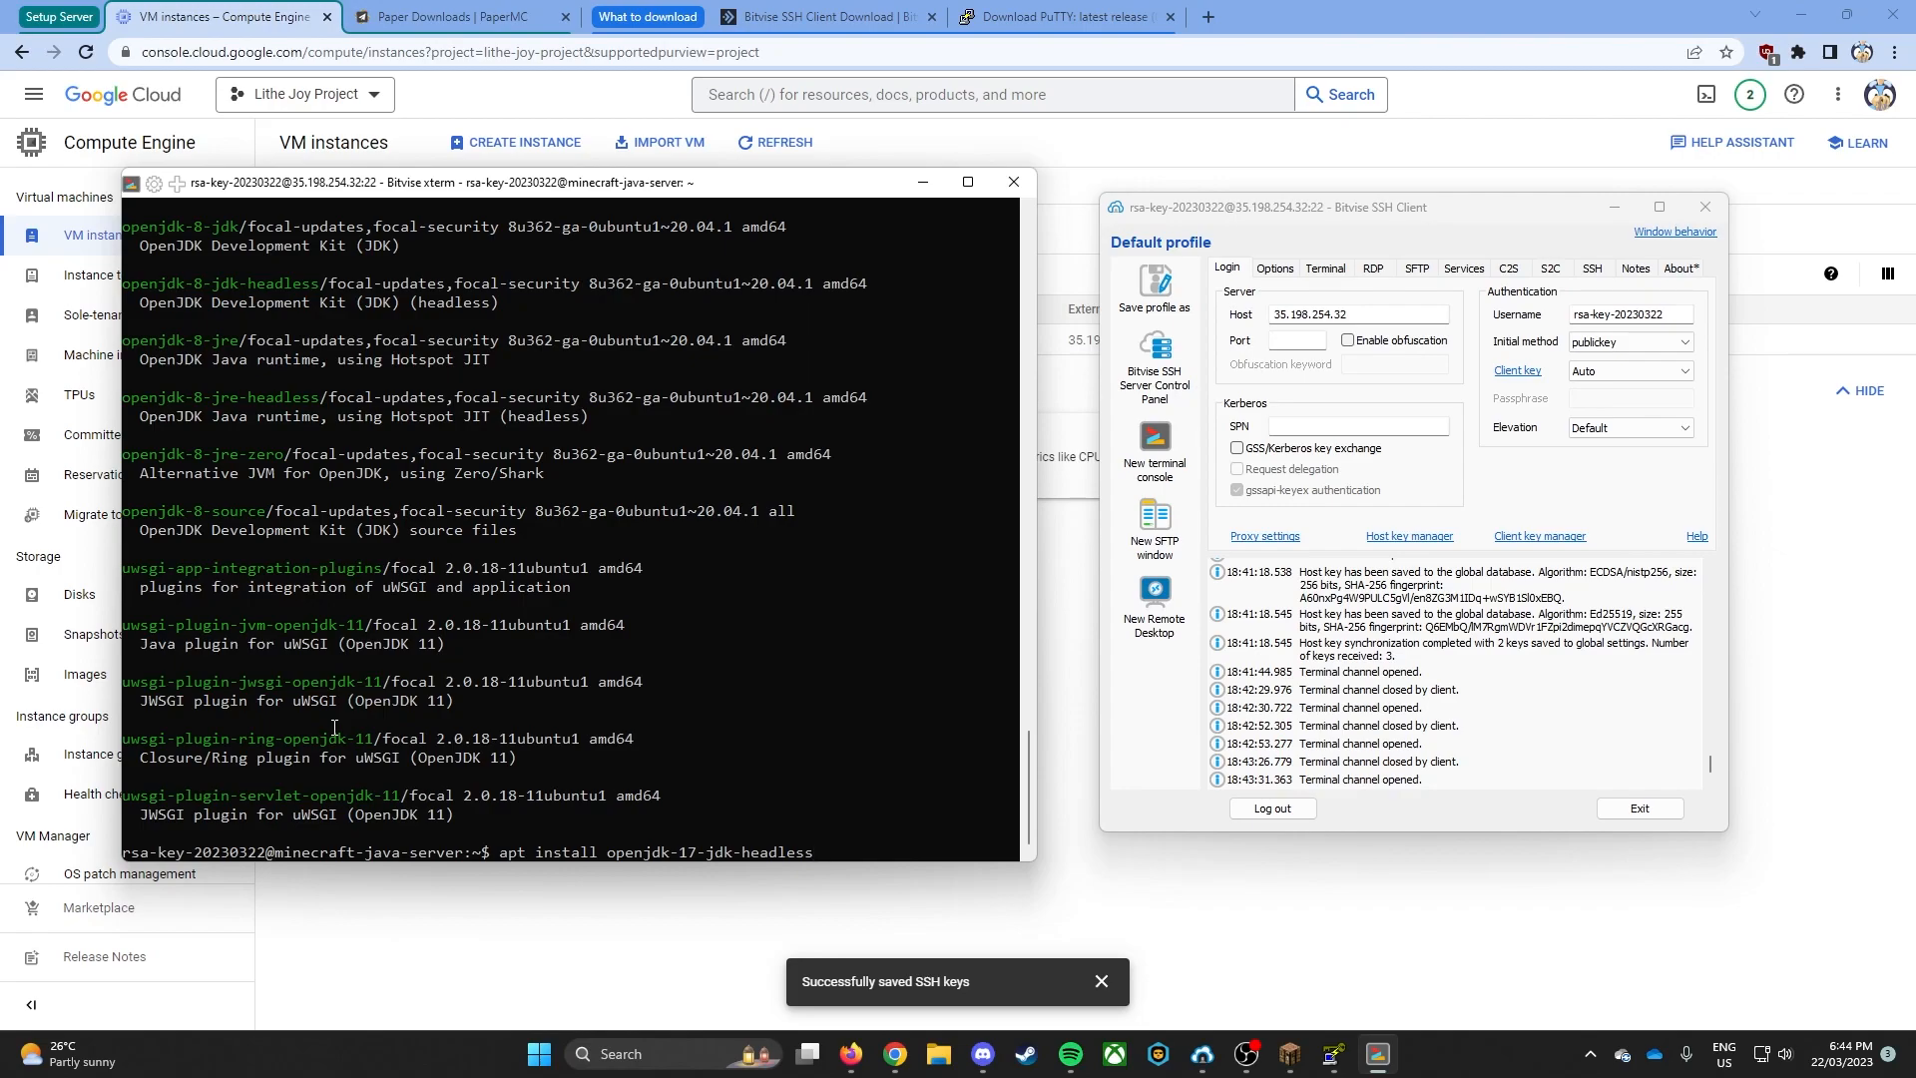
pyautogui.press('Return')
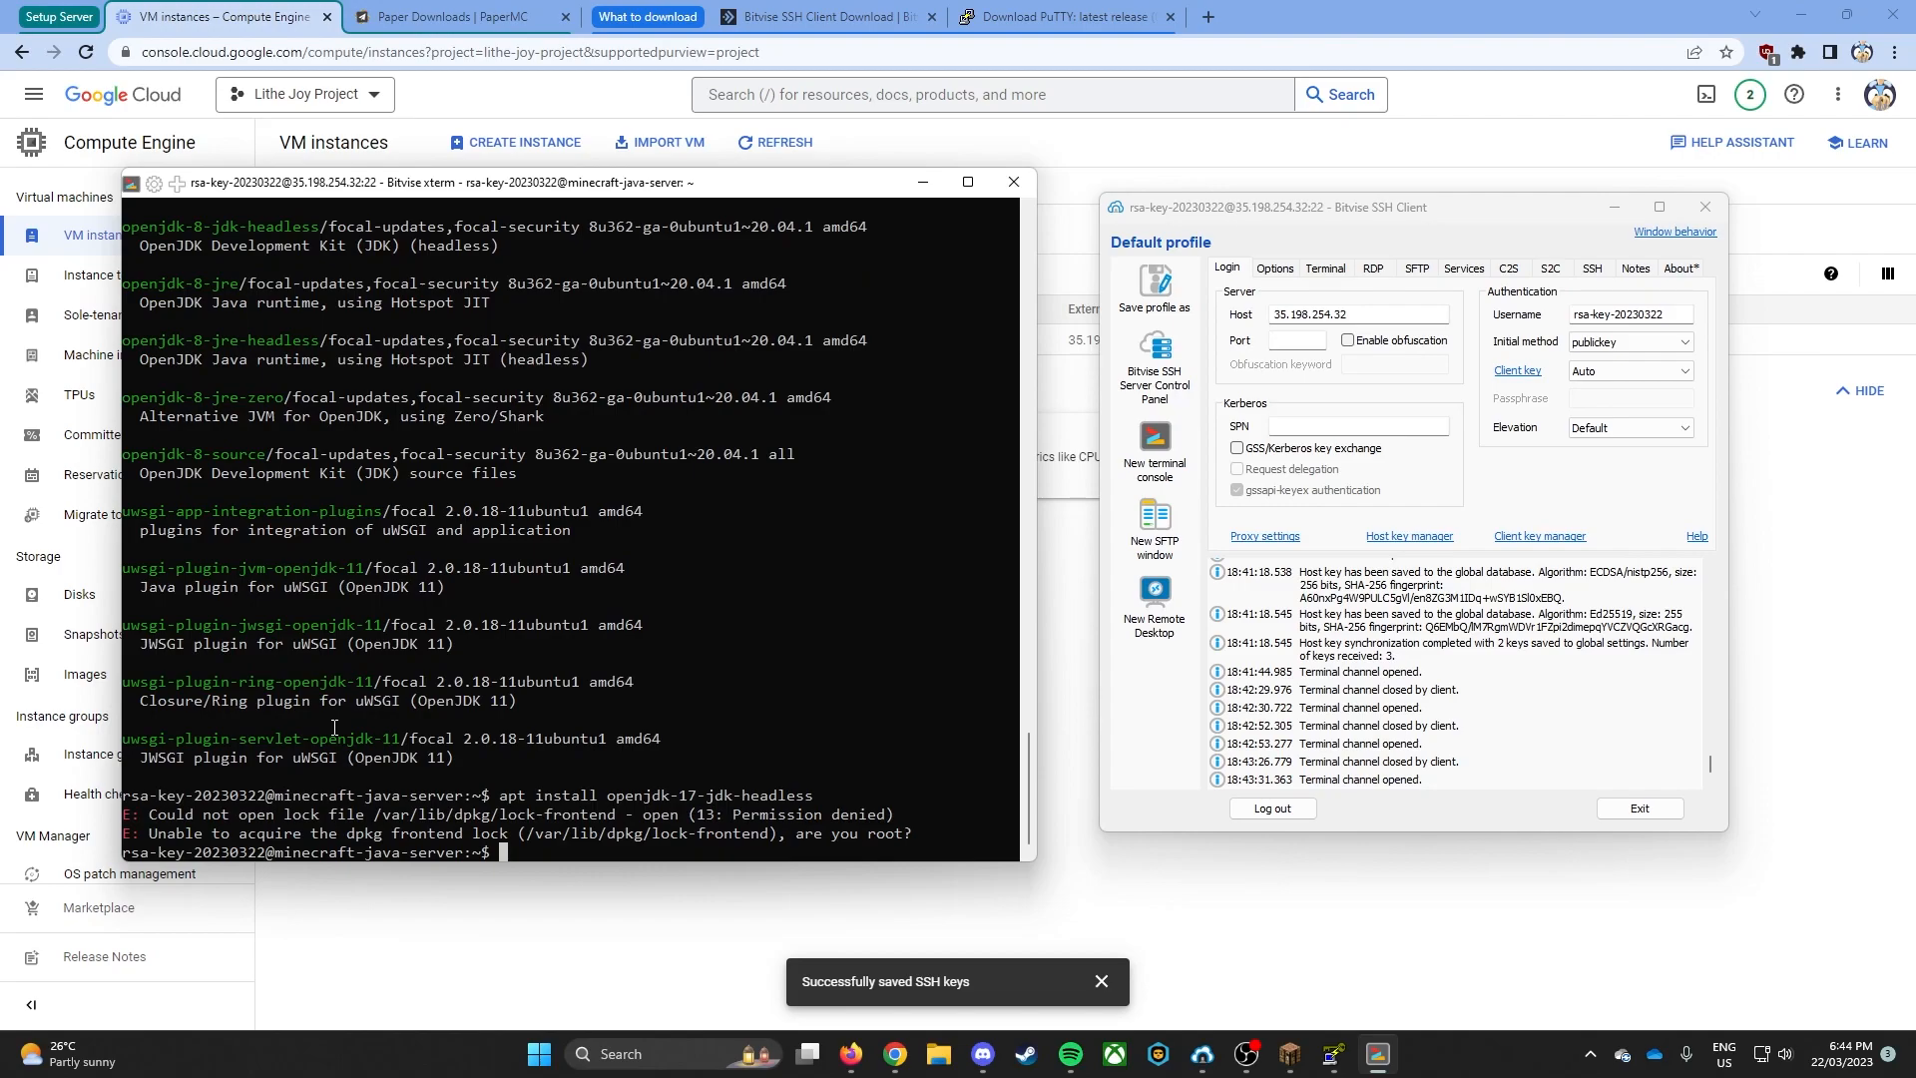
# - Rerun the installation as sudo apt install openjdk-17-jdk-headless and agree to continue with y
pyautogui.press('Up')
pyautogui.press('Left')
pyautogui.press('Left')
pyautogui.press('Left')
pyautogui.press('Left')
pyautogui.press('Left')
pyautogui.press('Left')
pyautogui.press('Left')
pyautogui.press('Left')
pyautogui.press('Left')
pyautogui.press('Left')
pyautogui.press('Left')
pyautogui.press('Left')
pyautogui.press('Left')
pyautogui.press('Left')
pyautogui.press('Left')
pyautogui.press('Left')
pyautogui.press('Left')
pyautogui.press('Left')
pyautogui.press('Left')
pyautogui.press('Left')
pyautogui.write('sdu o')
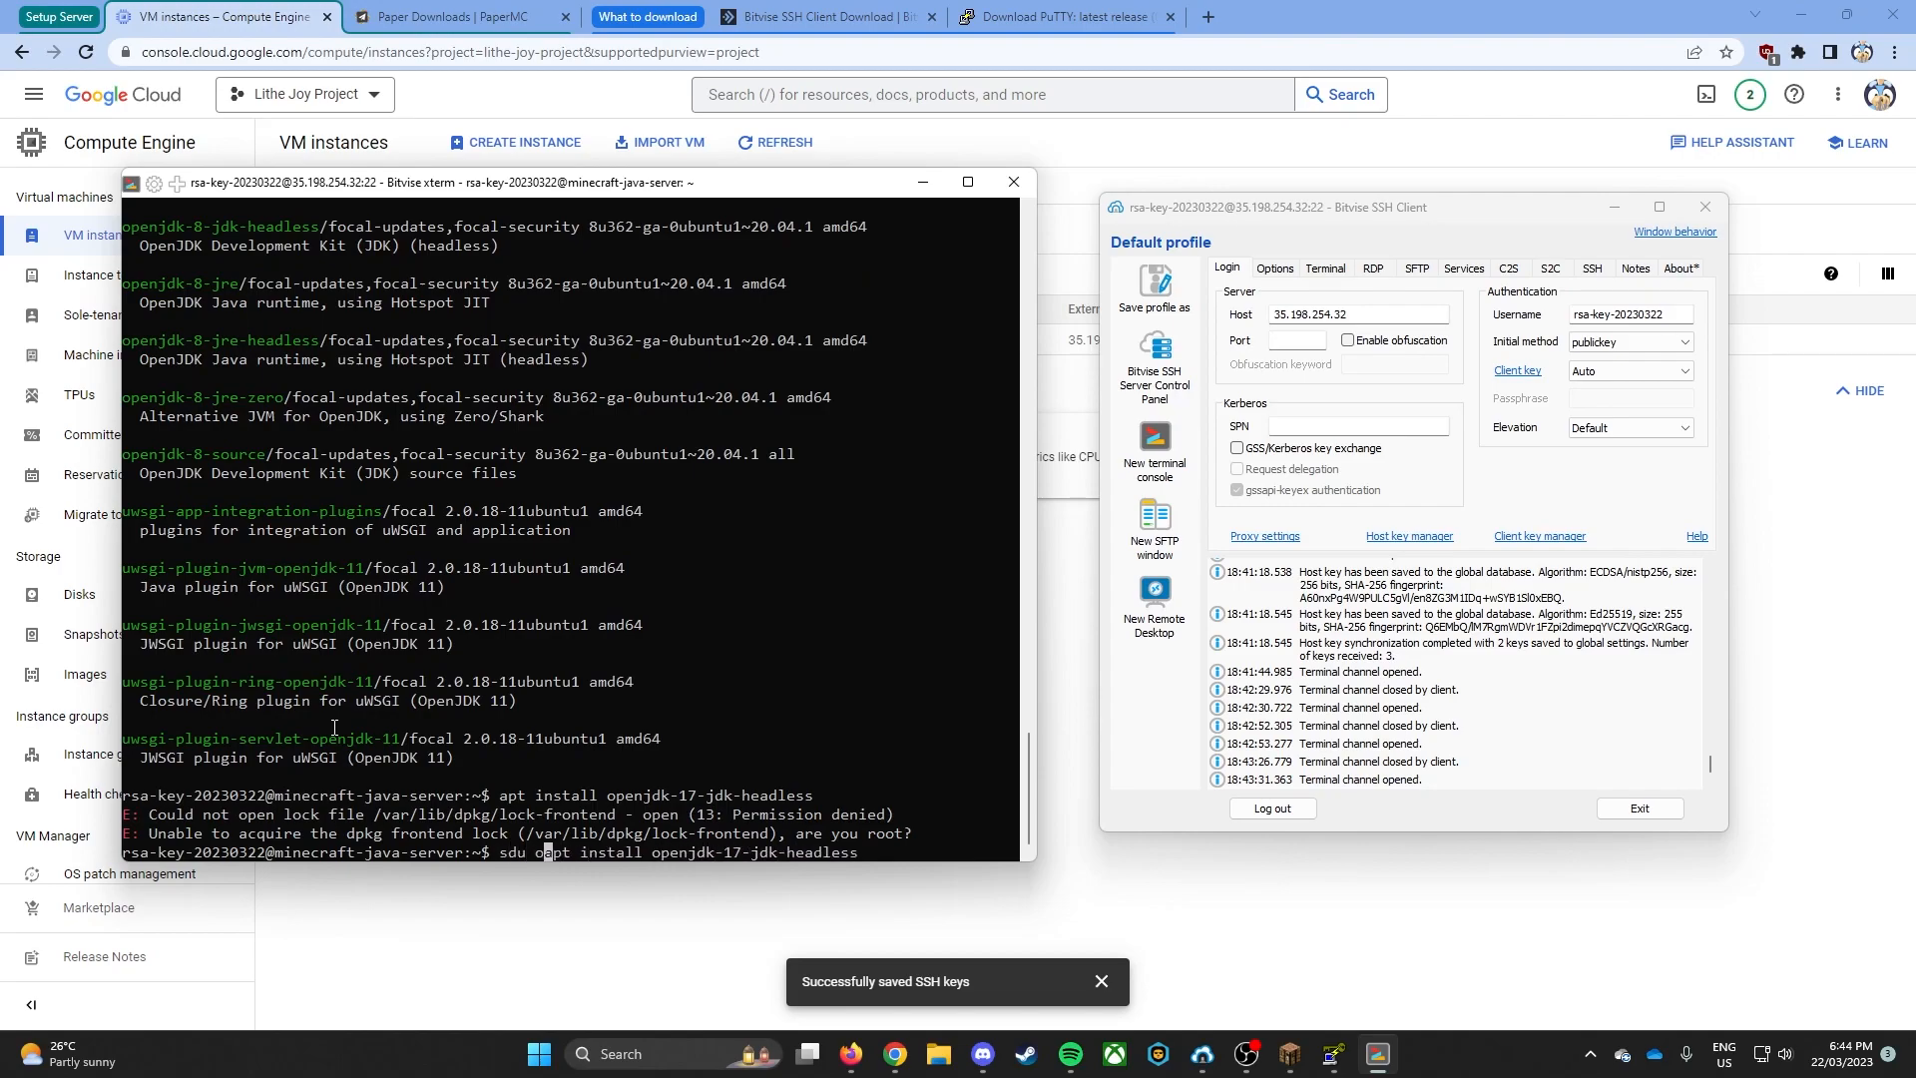
pyautogui.press('BackSpace')
pyautogui.press('BackSpace')
pyautogui.press('BackSpace')
pyautogui.press('BackSpace')
pyautogui.write('udo')
pyautogui.press('Return')
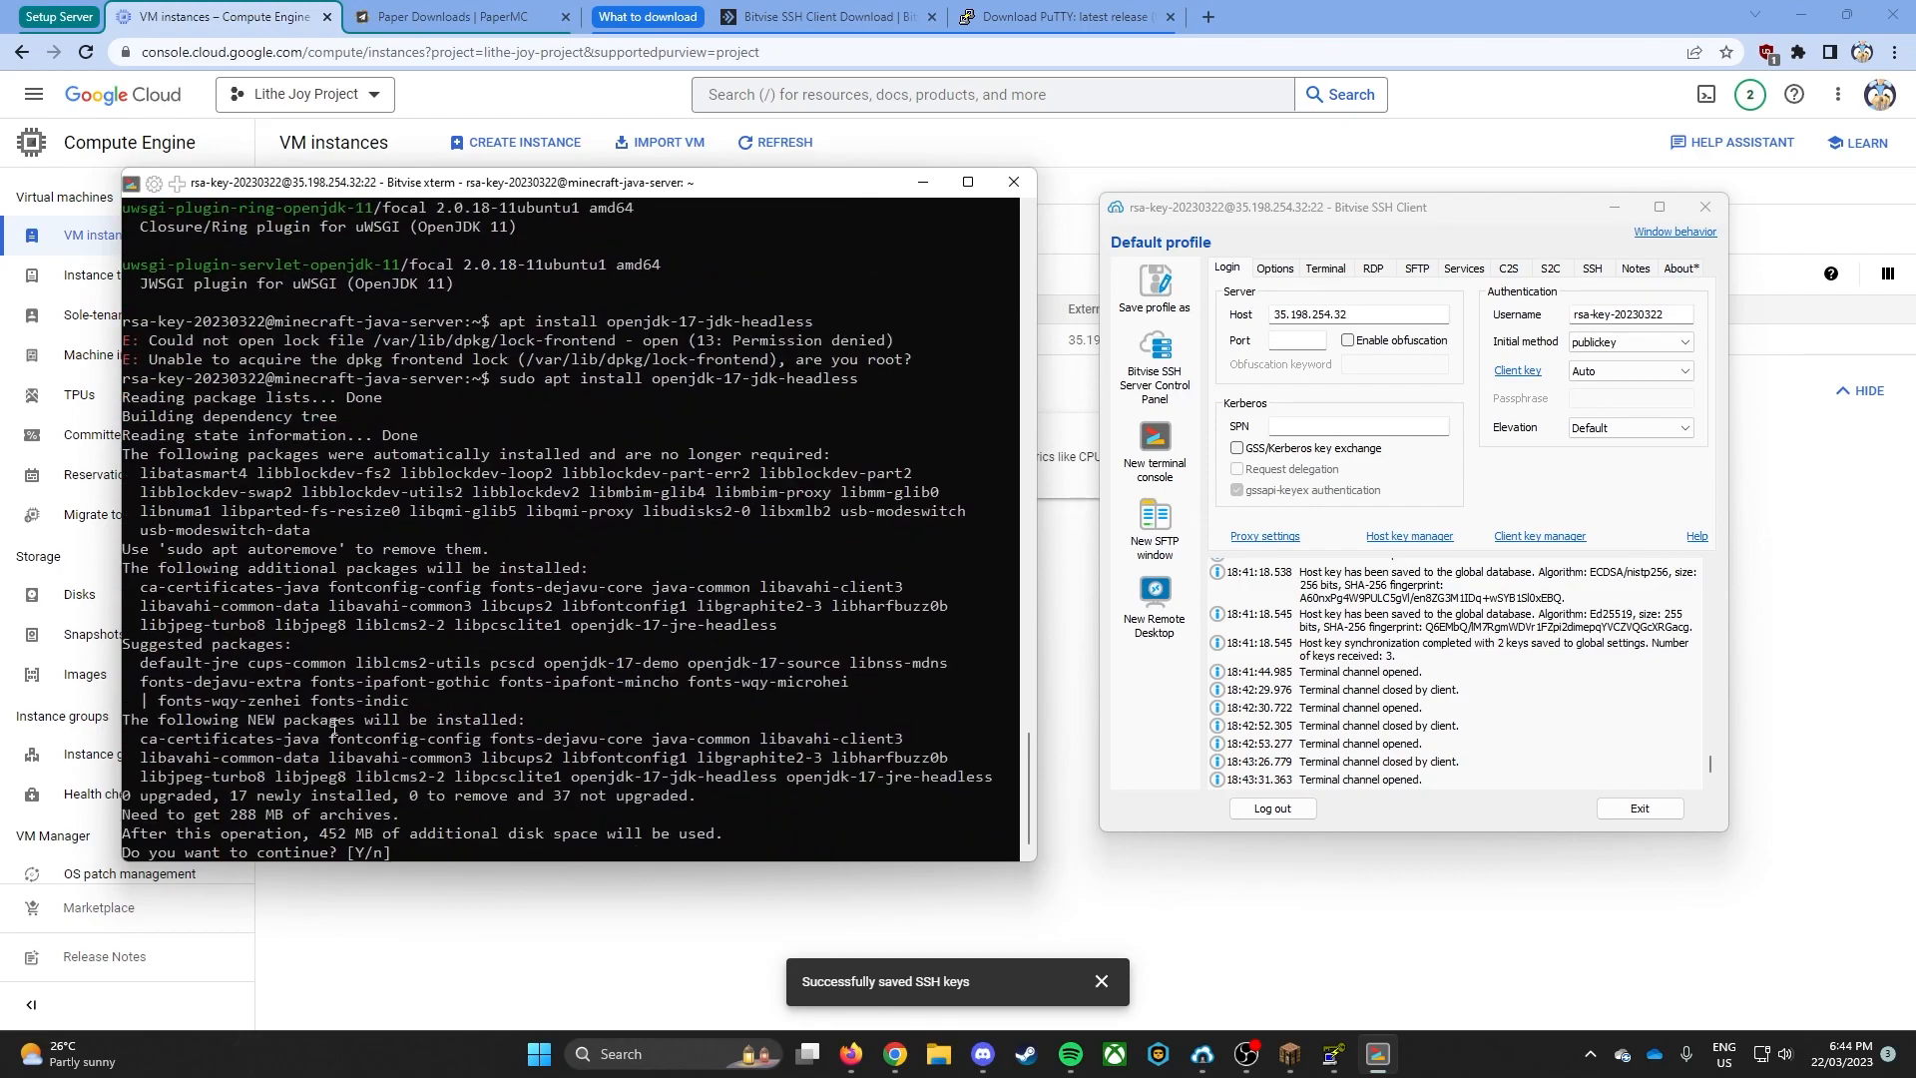
pyautogui.write('y')
pyautogui.press('Return')
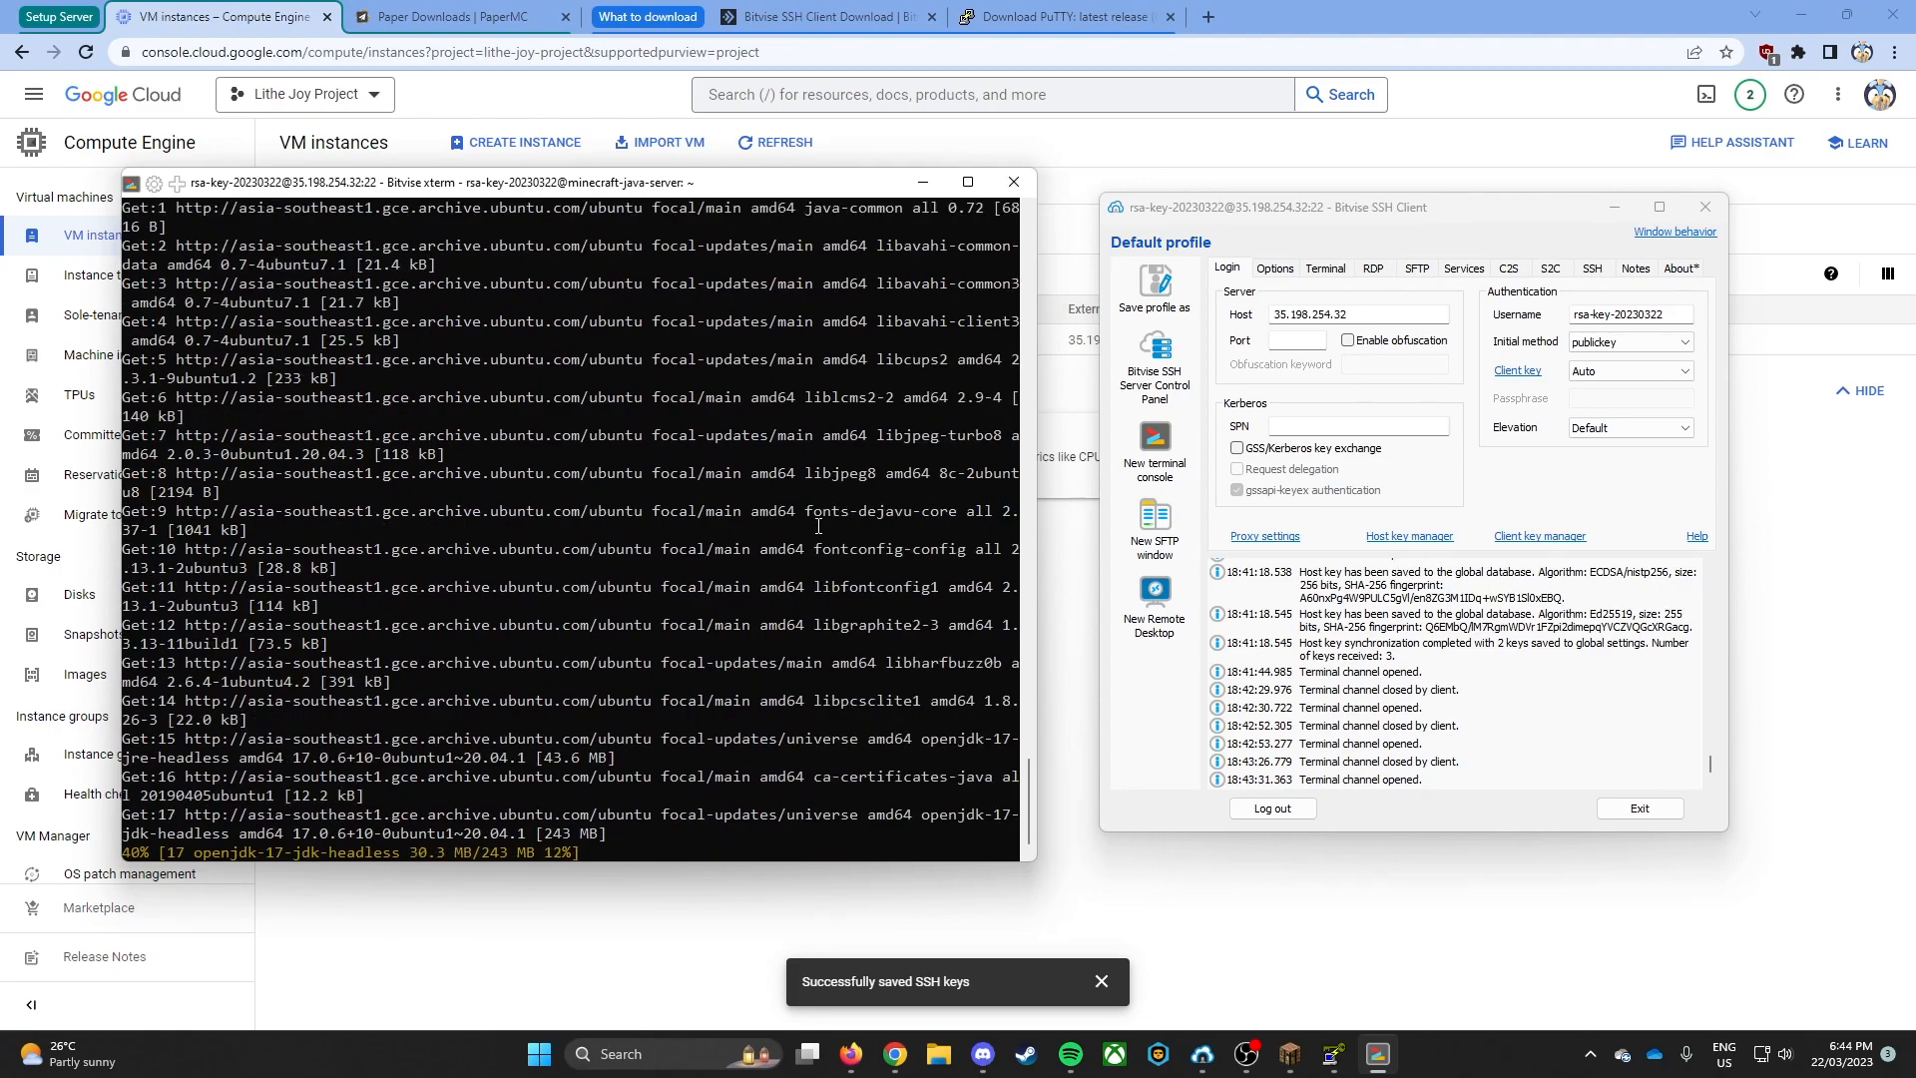
# - Open a new SFTP window for the server and download Paper 1.19.4 build #466 from the PaperMC downloads page
pyautogui.click(1156, 526)
pyautogui.moveTo(1165, 329); pyautogui.dragTo(739, 310)
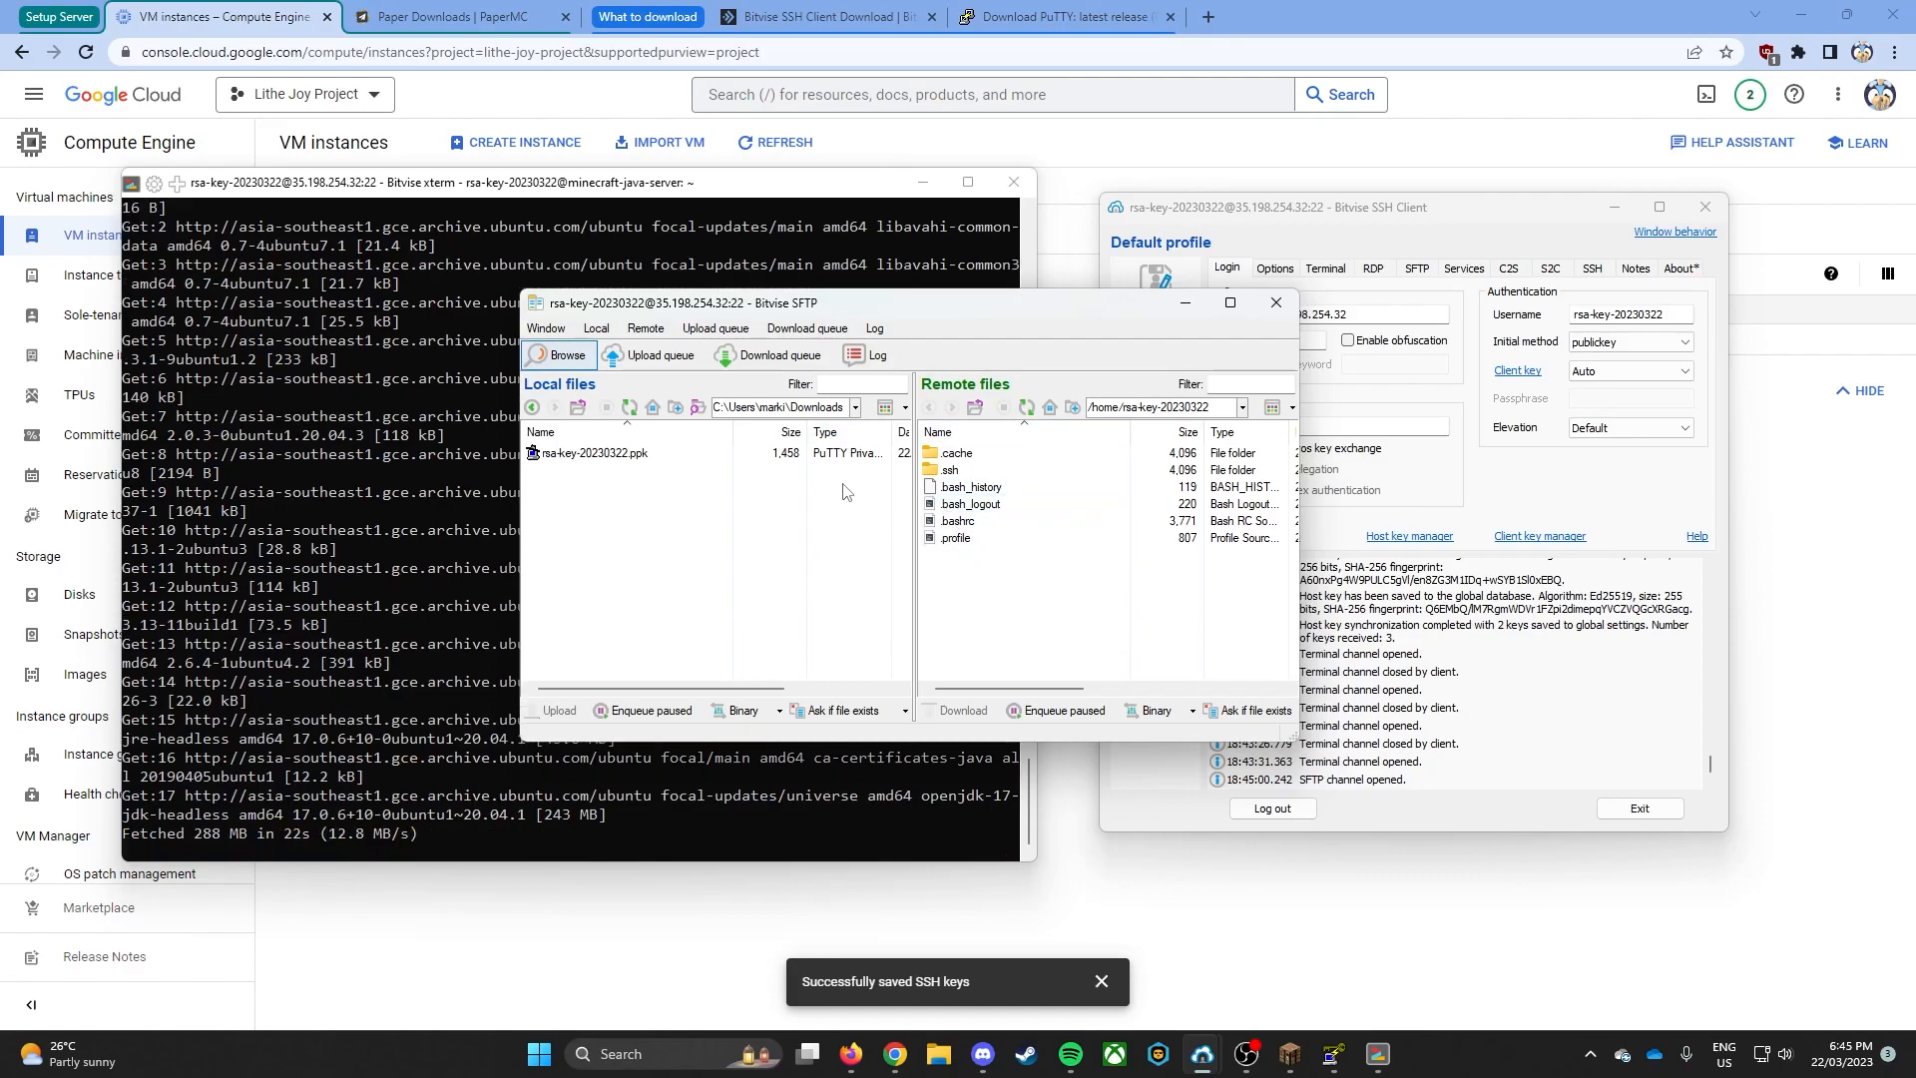
pyautogui.click(449, 17)
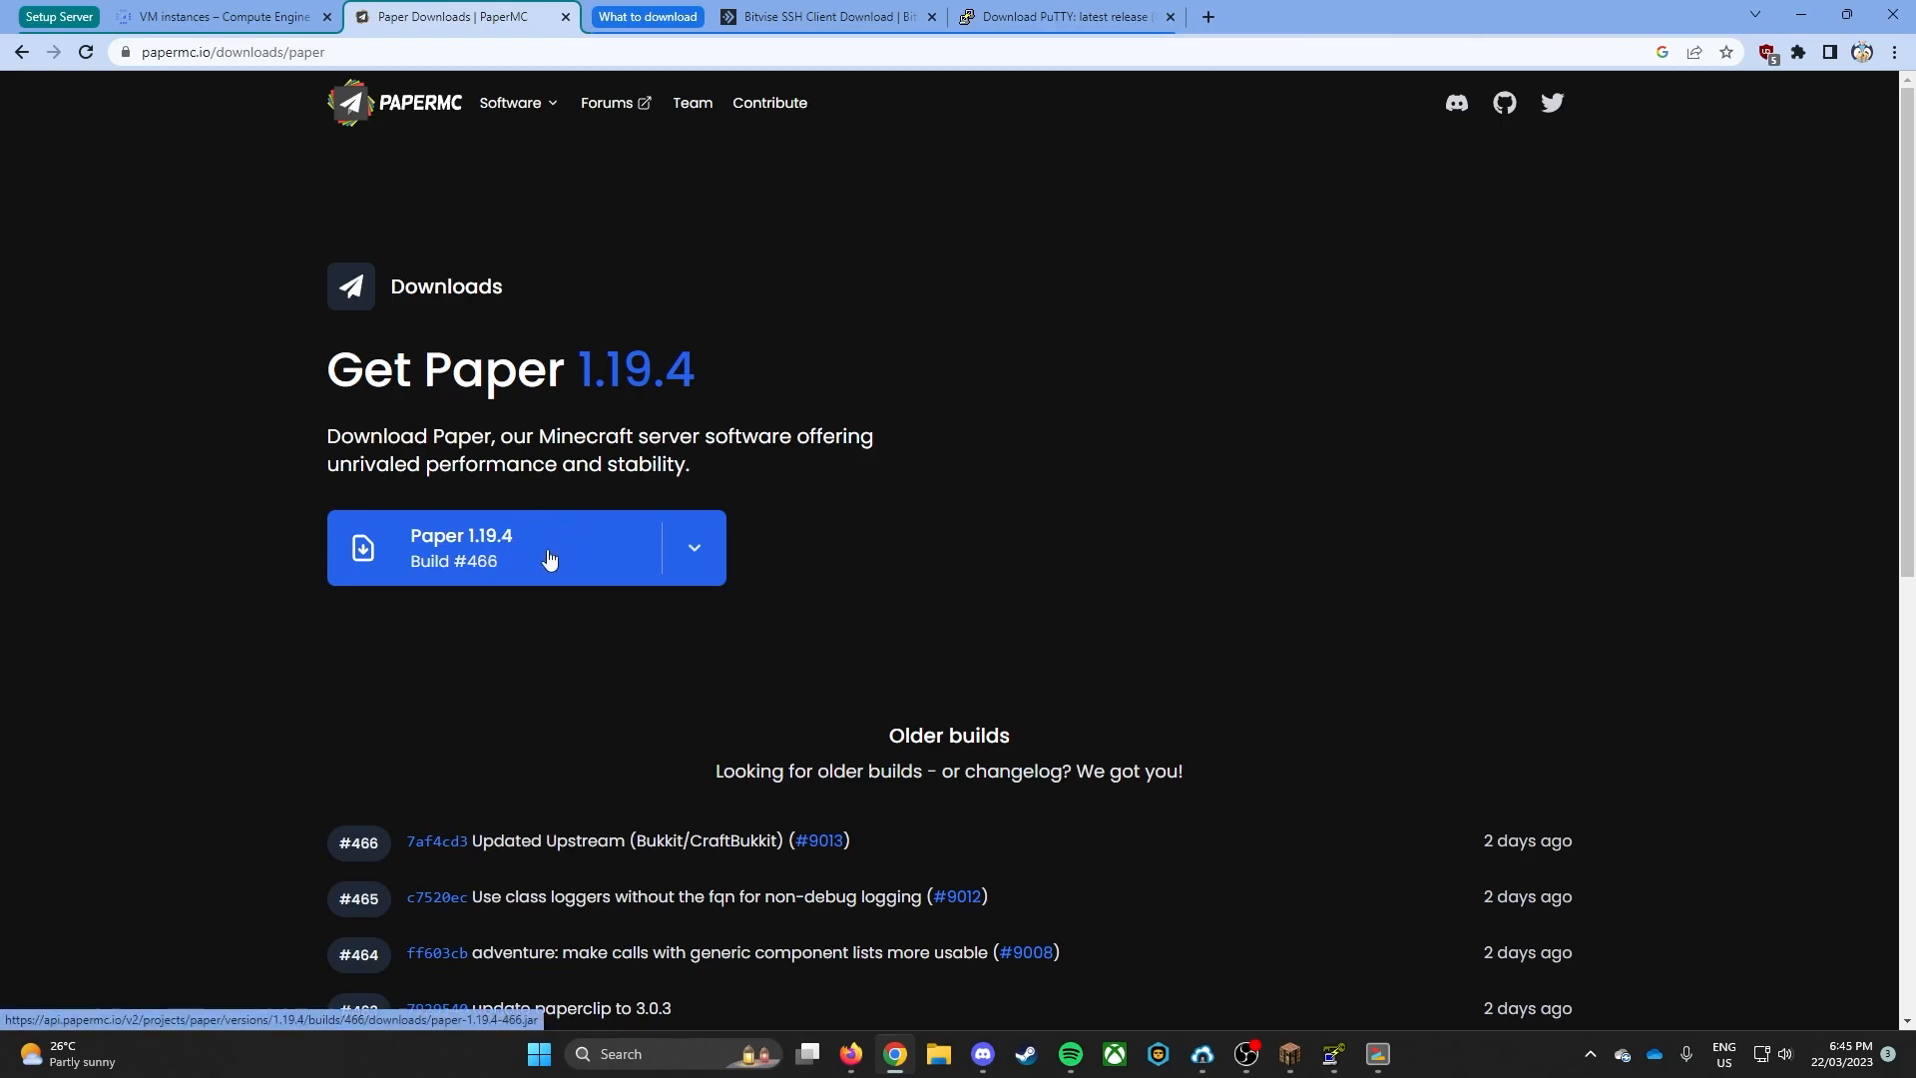
pyautogui.rightClick(446, 561)
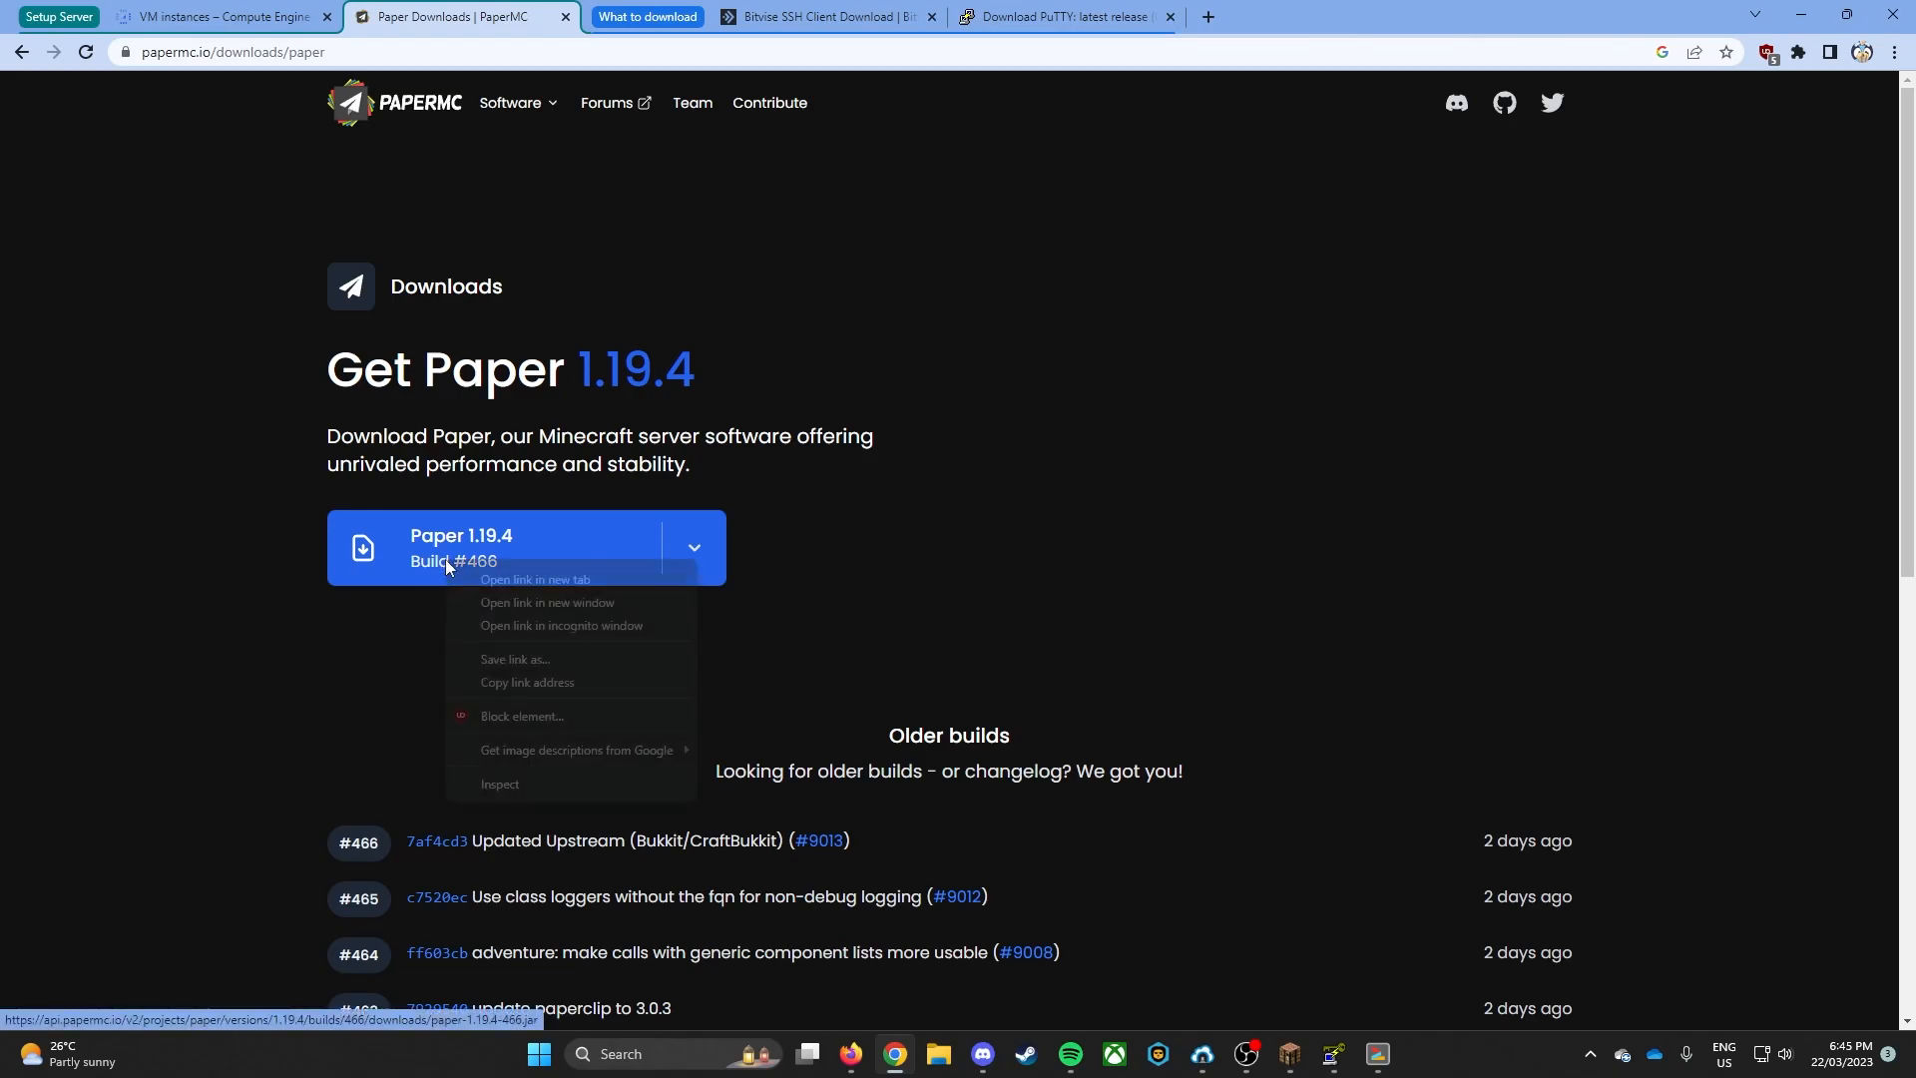
pyautogui.click(543, 682)
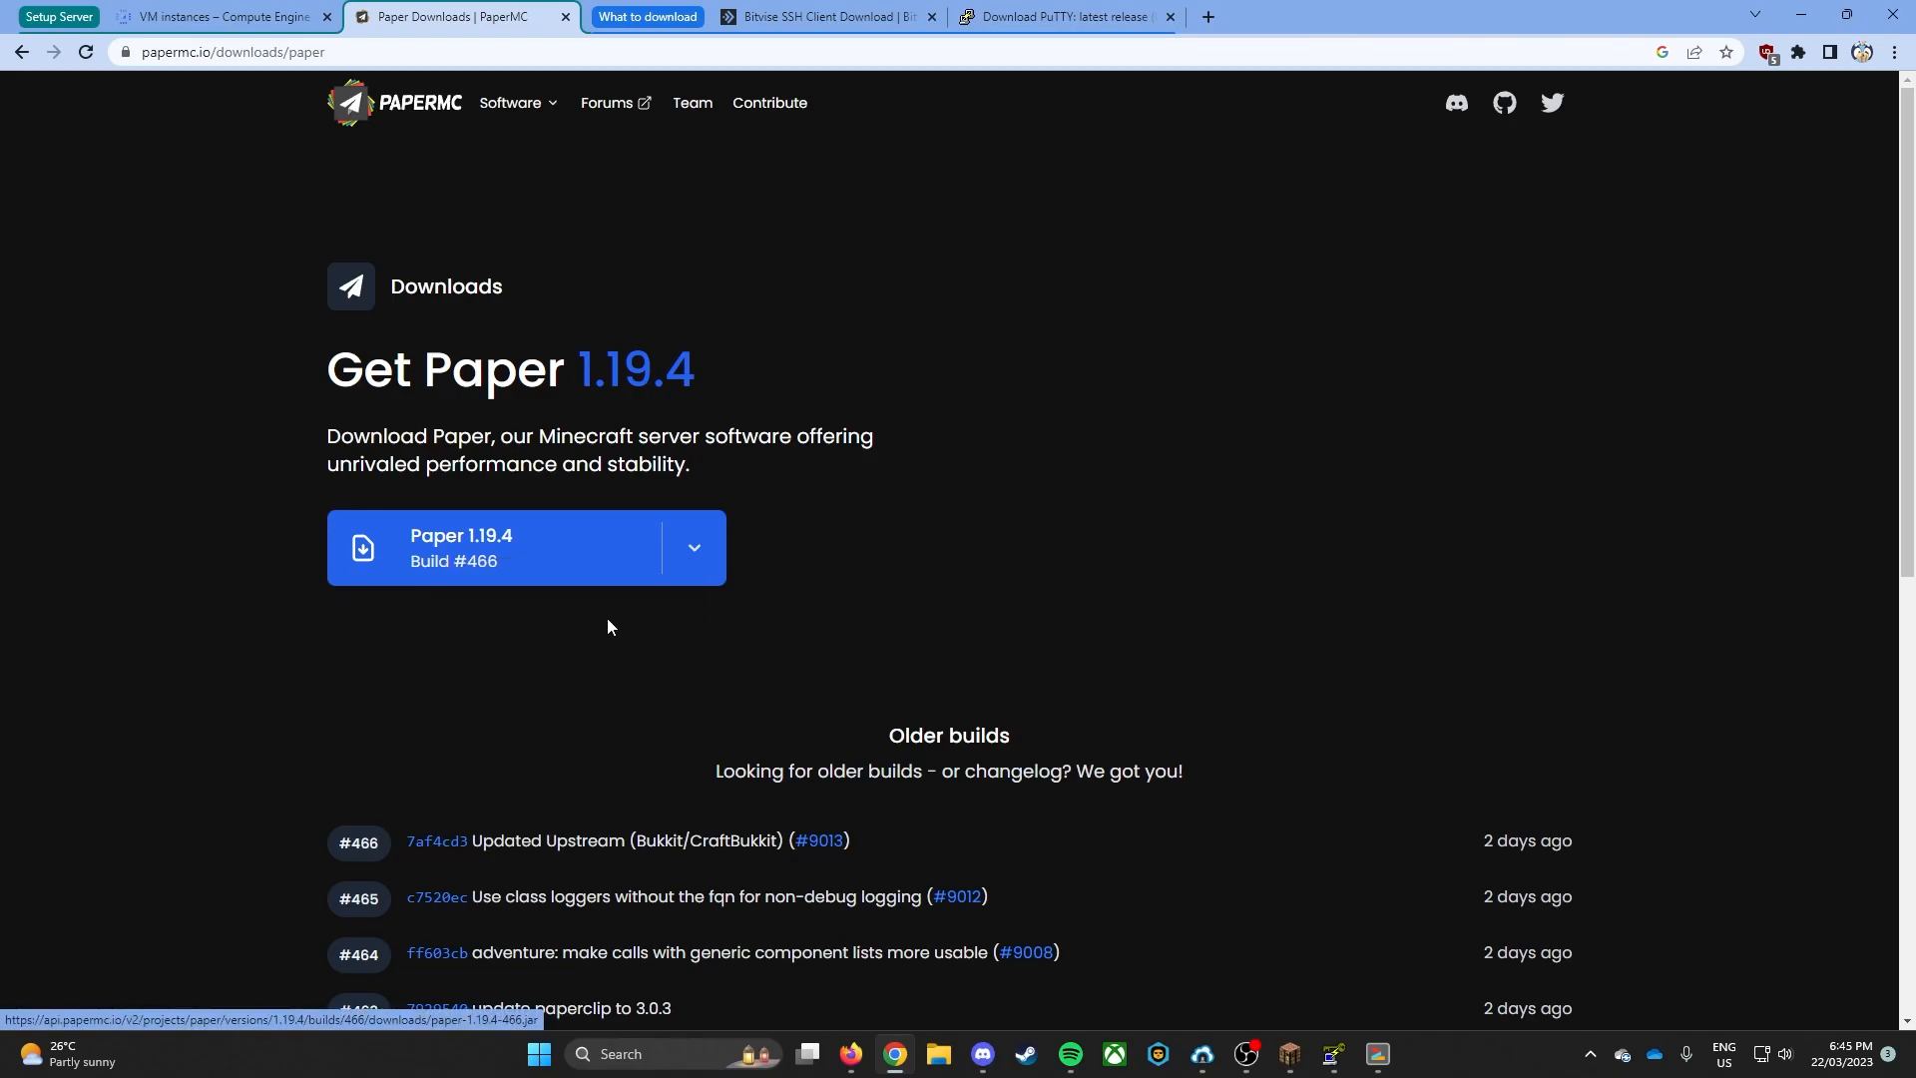
pyautogui.click(481, 557)
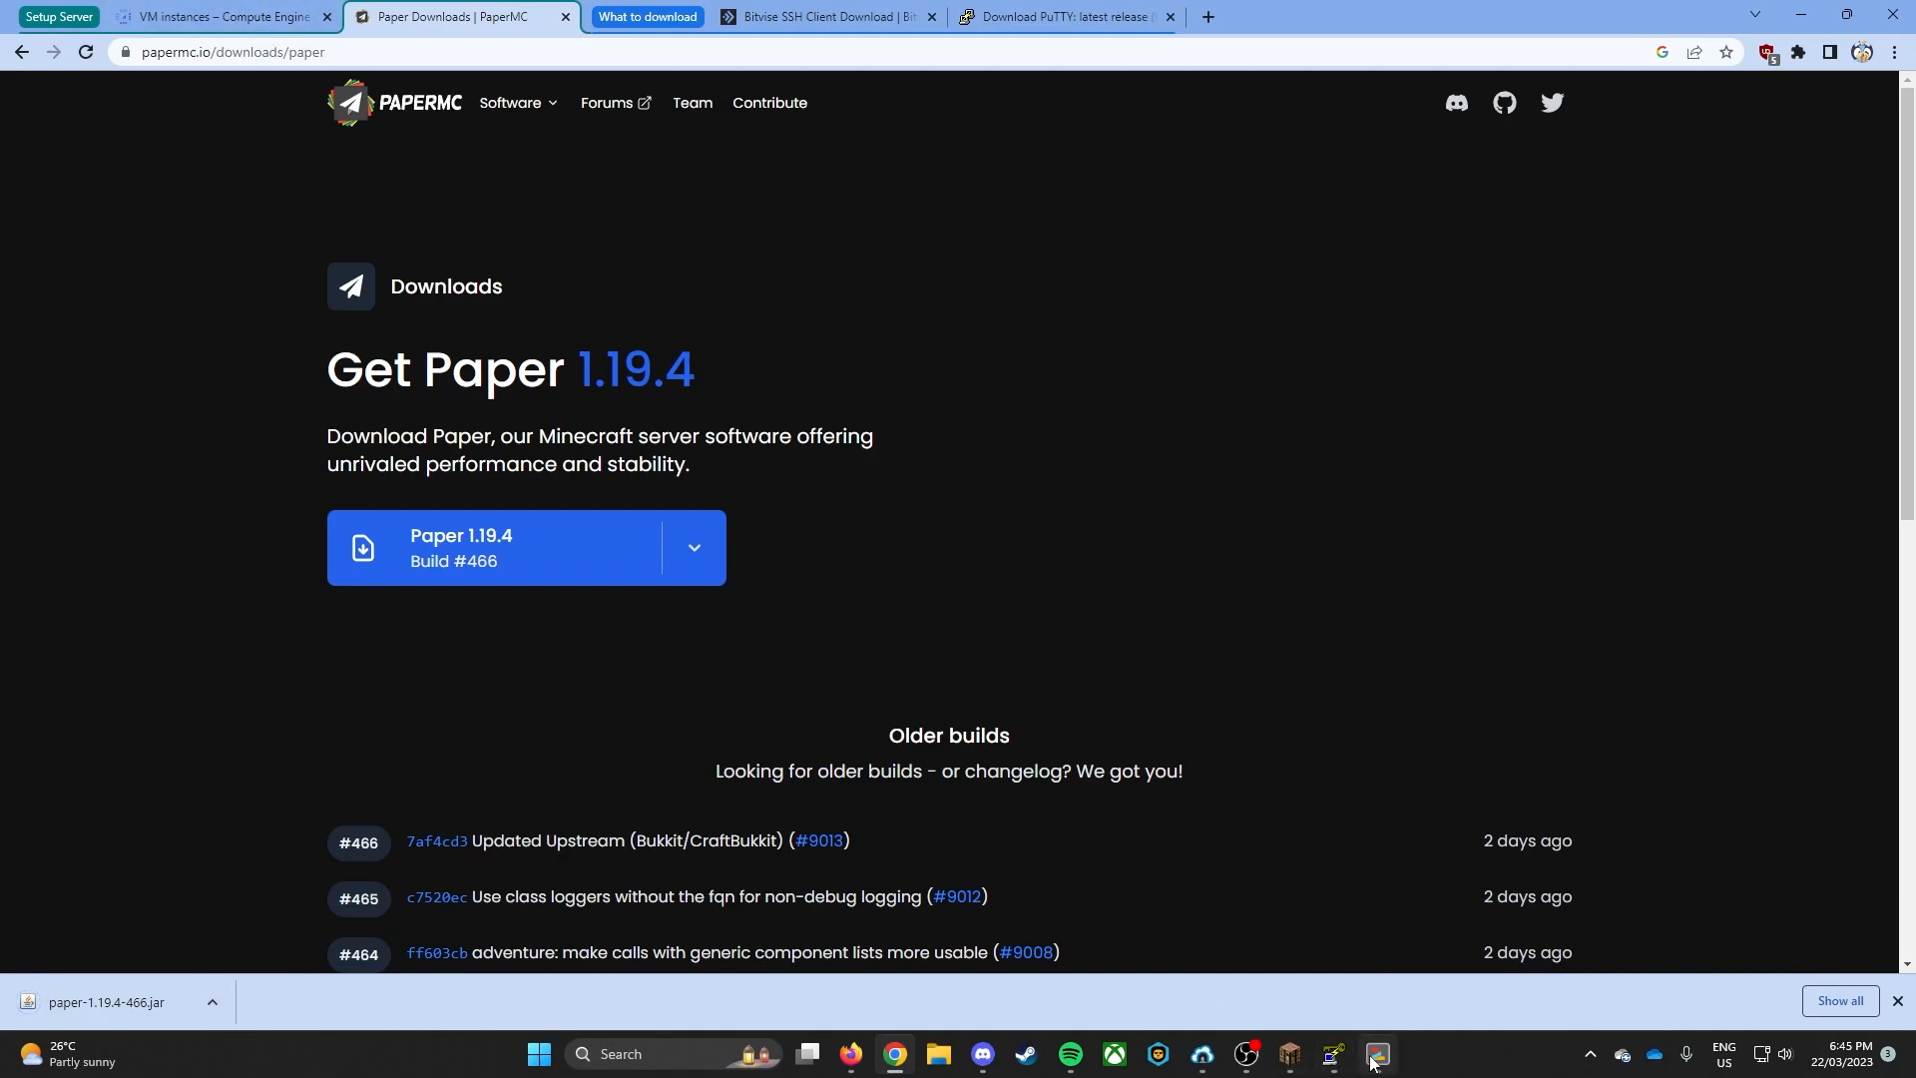
# - Upload paper-1.19.4-466.jar from the local Downloads folder to the server's home folder over SFTP
pyautogui.moveTo(1202, 1055)
pyautogui.click(1274, 953)
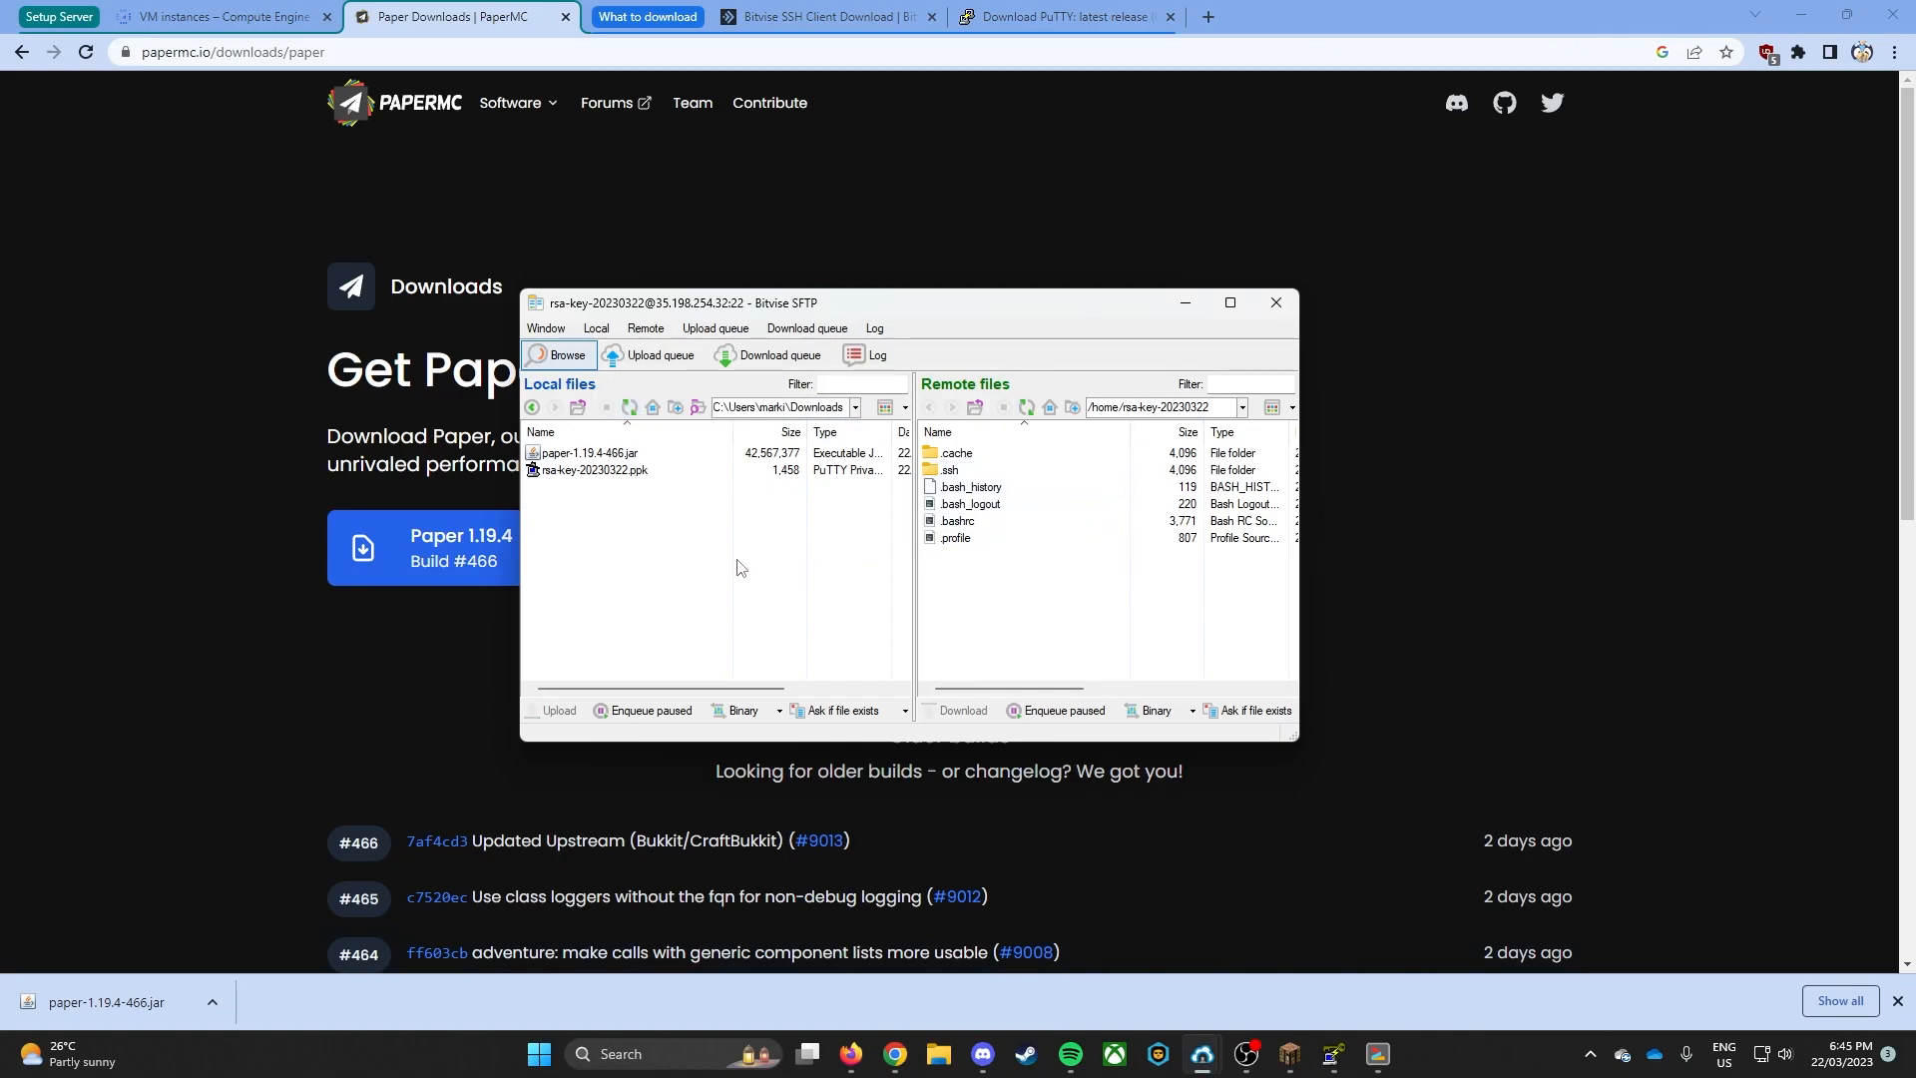
pyautogui.click(609, 454)
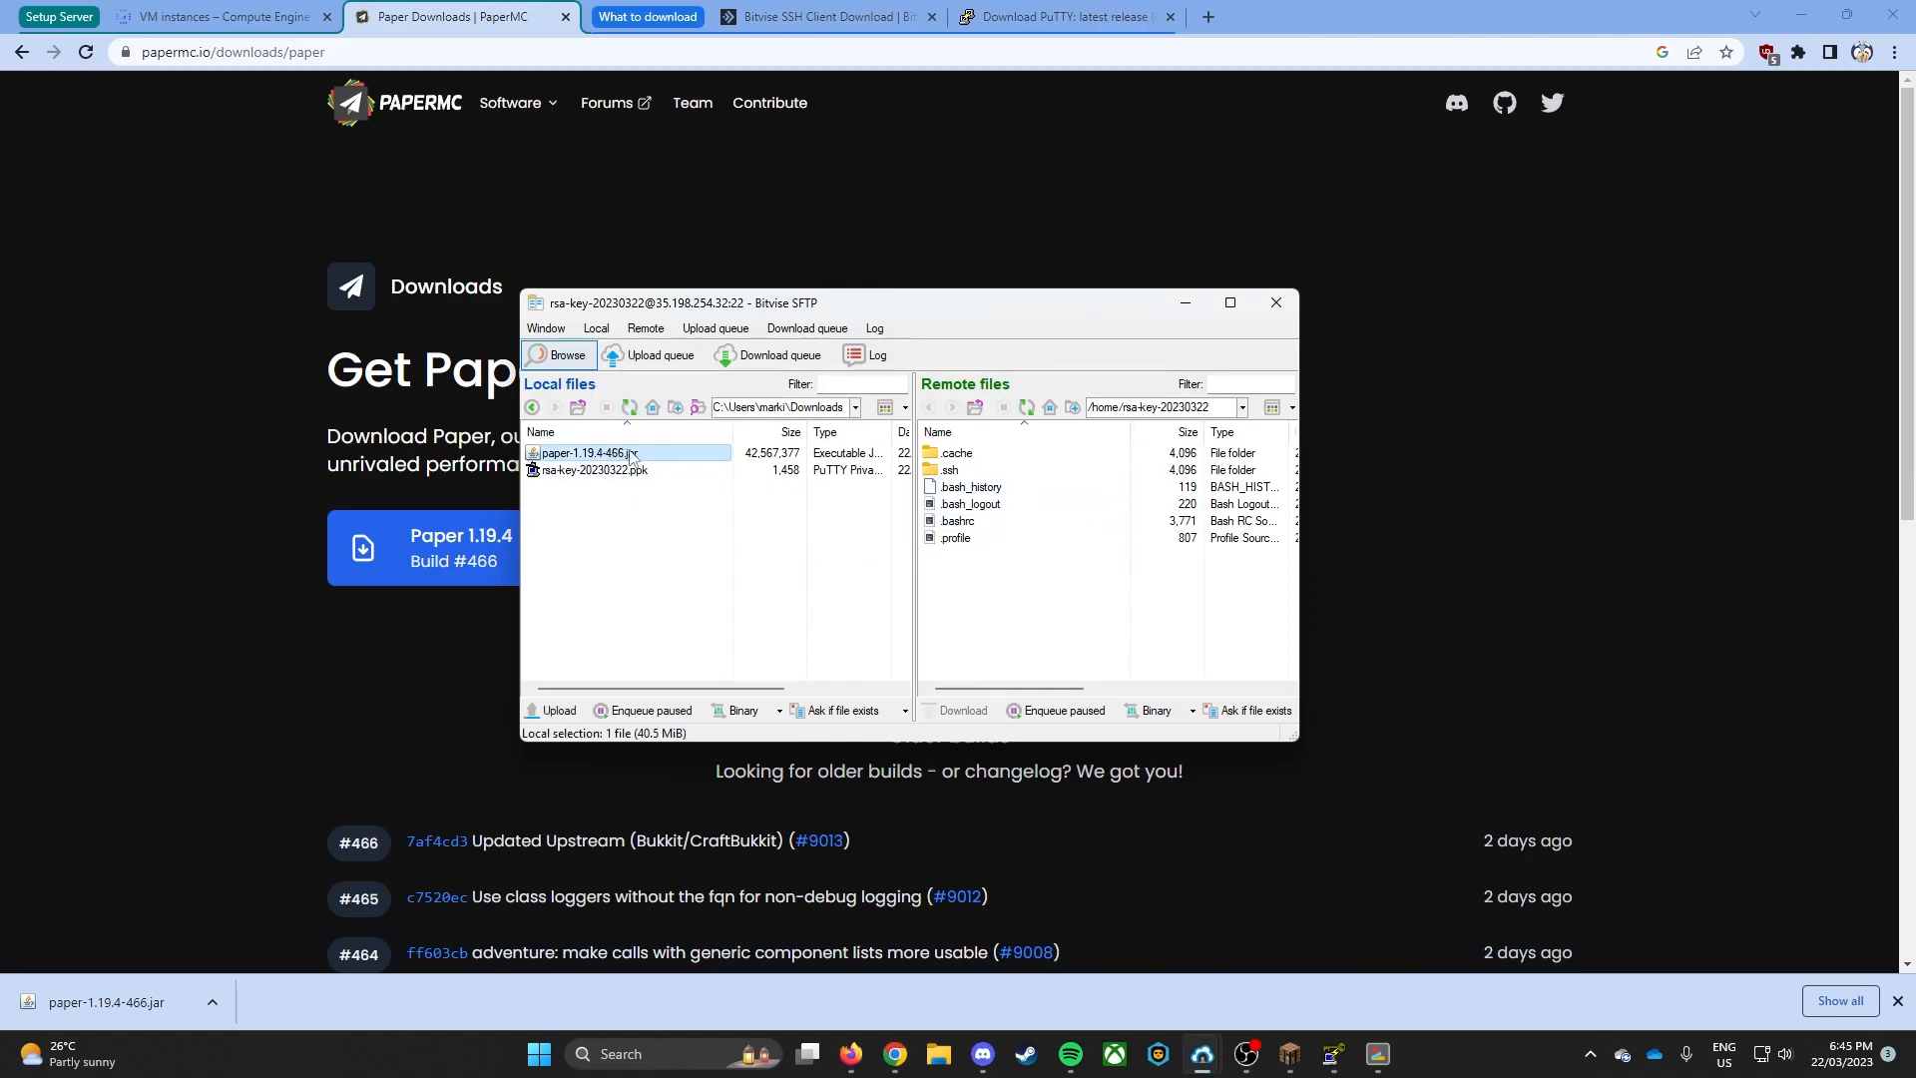
pyautogui.click(686, 563)
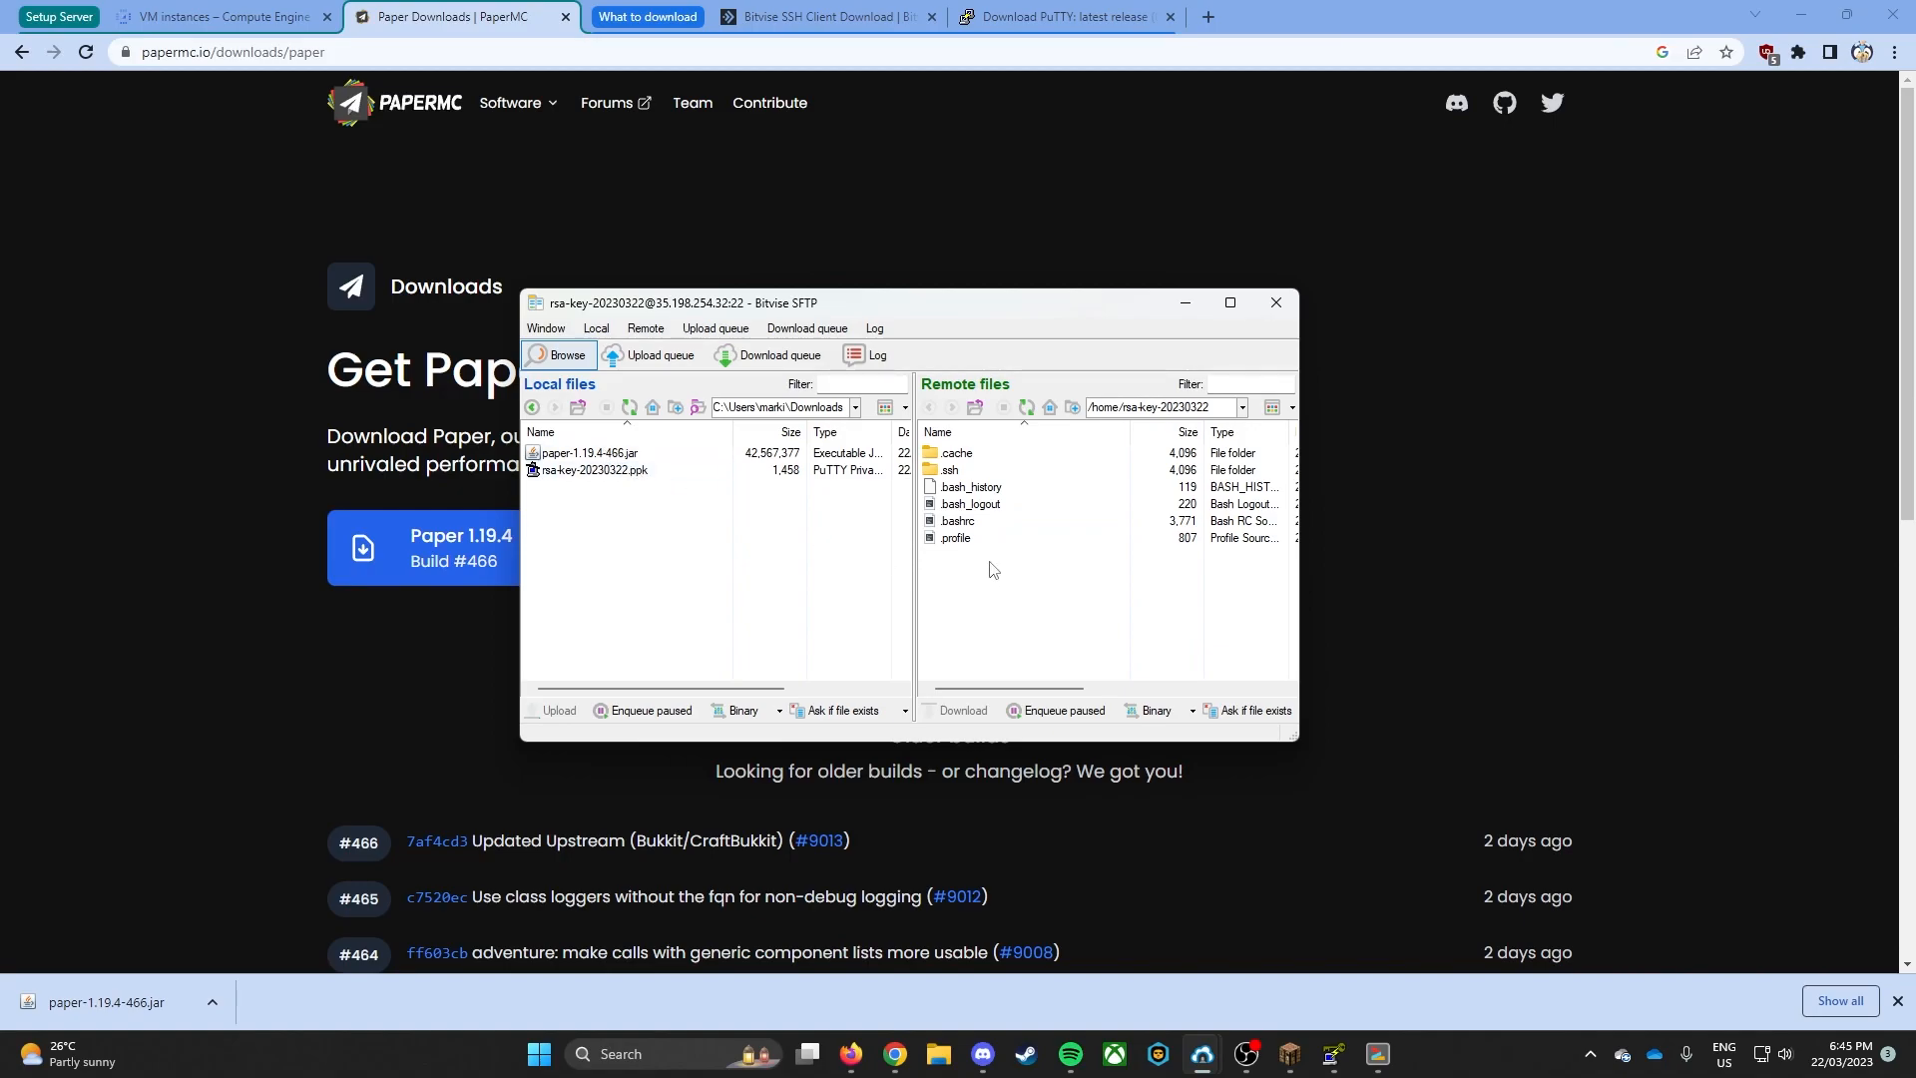
pyautogui.click(602, 456)
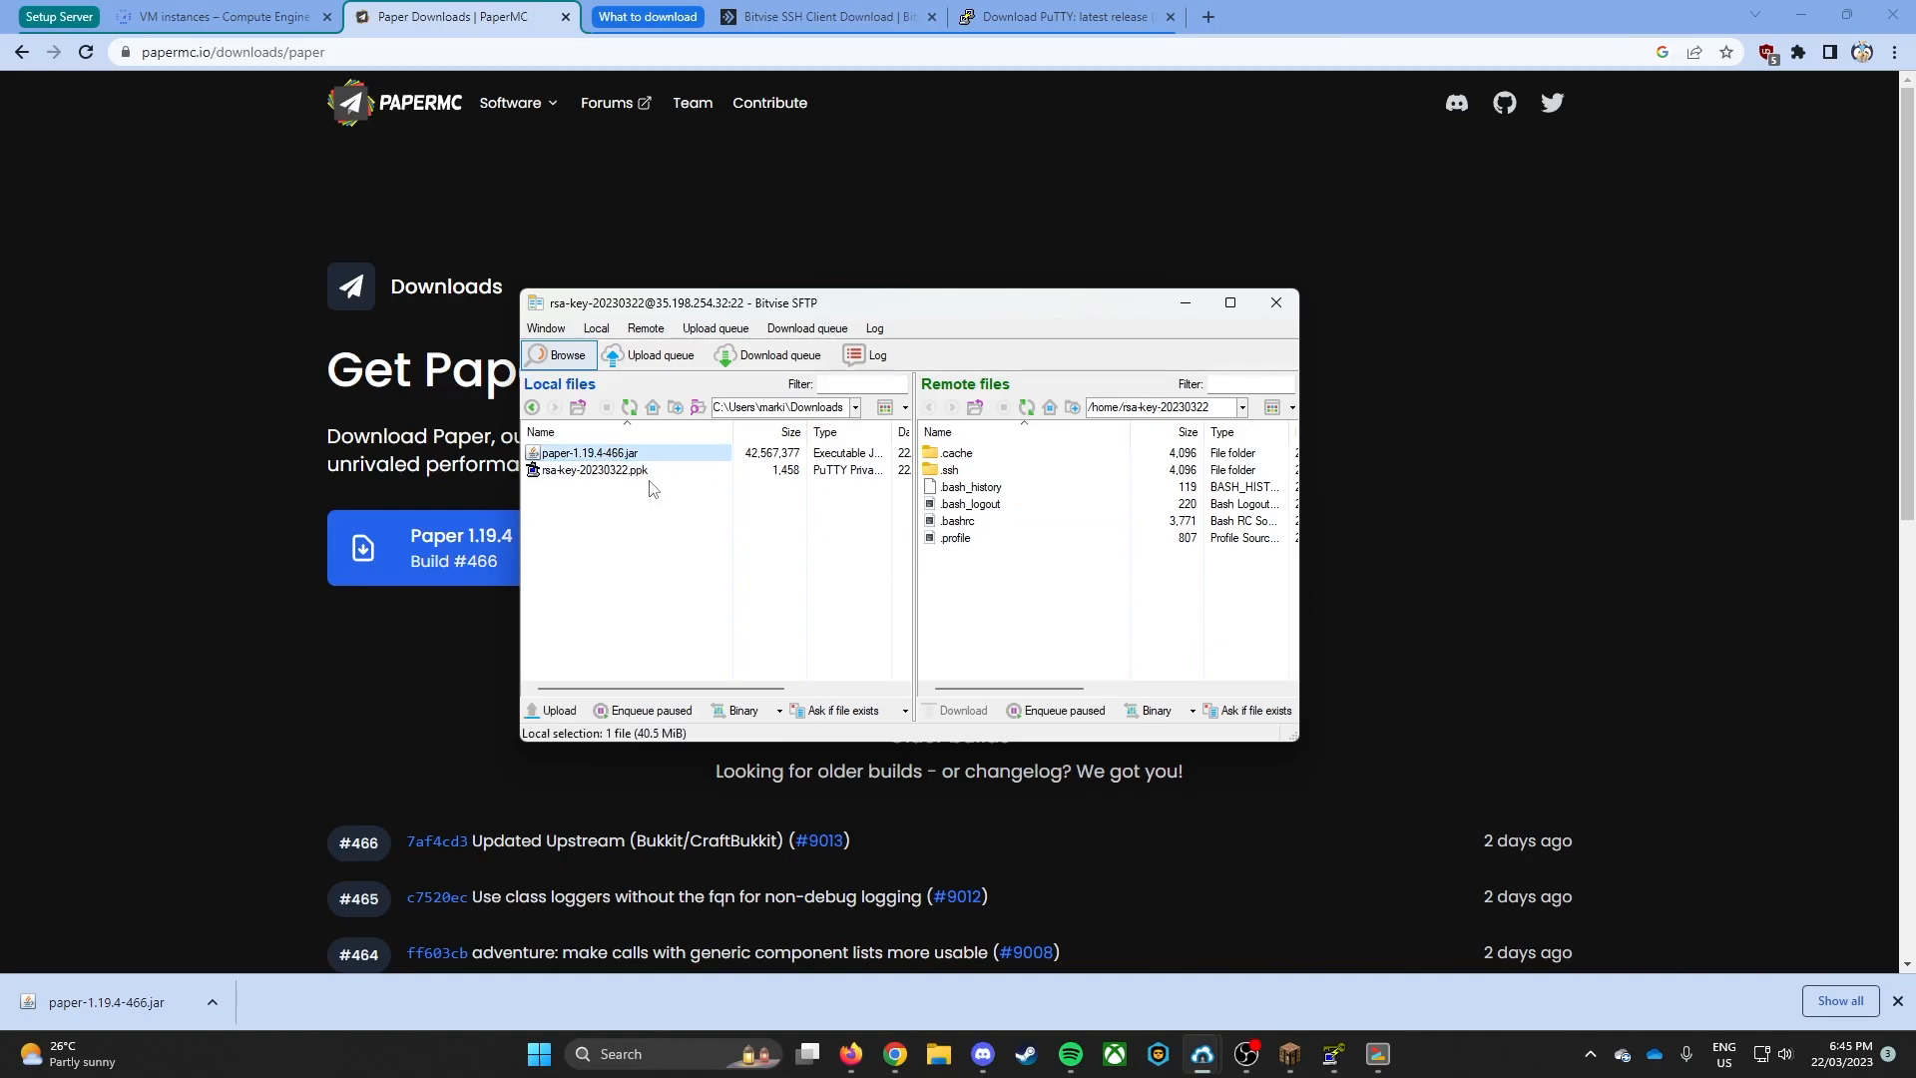
pyautogui.moveTo(642, 458); pyautogui.dragTo(1023, 607)
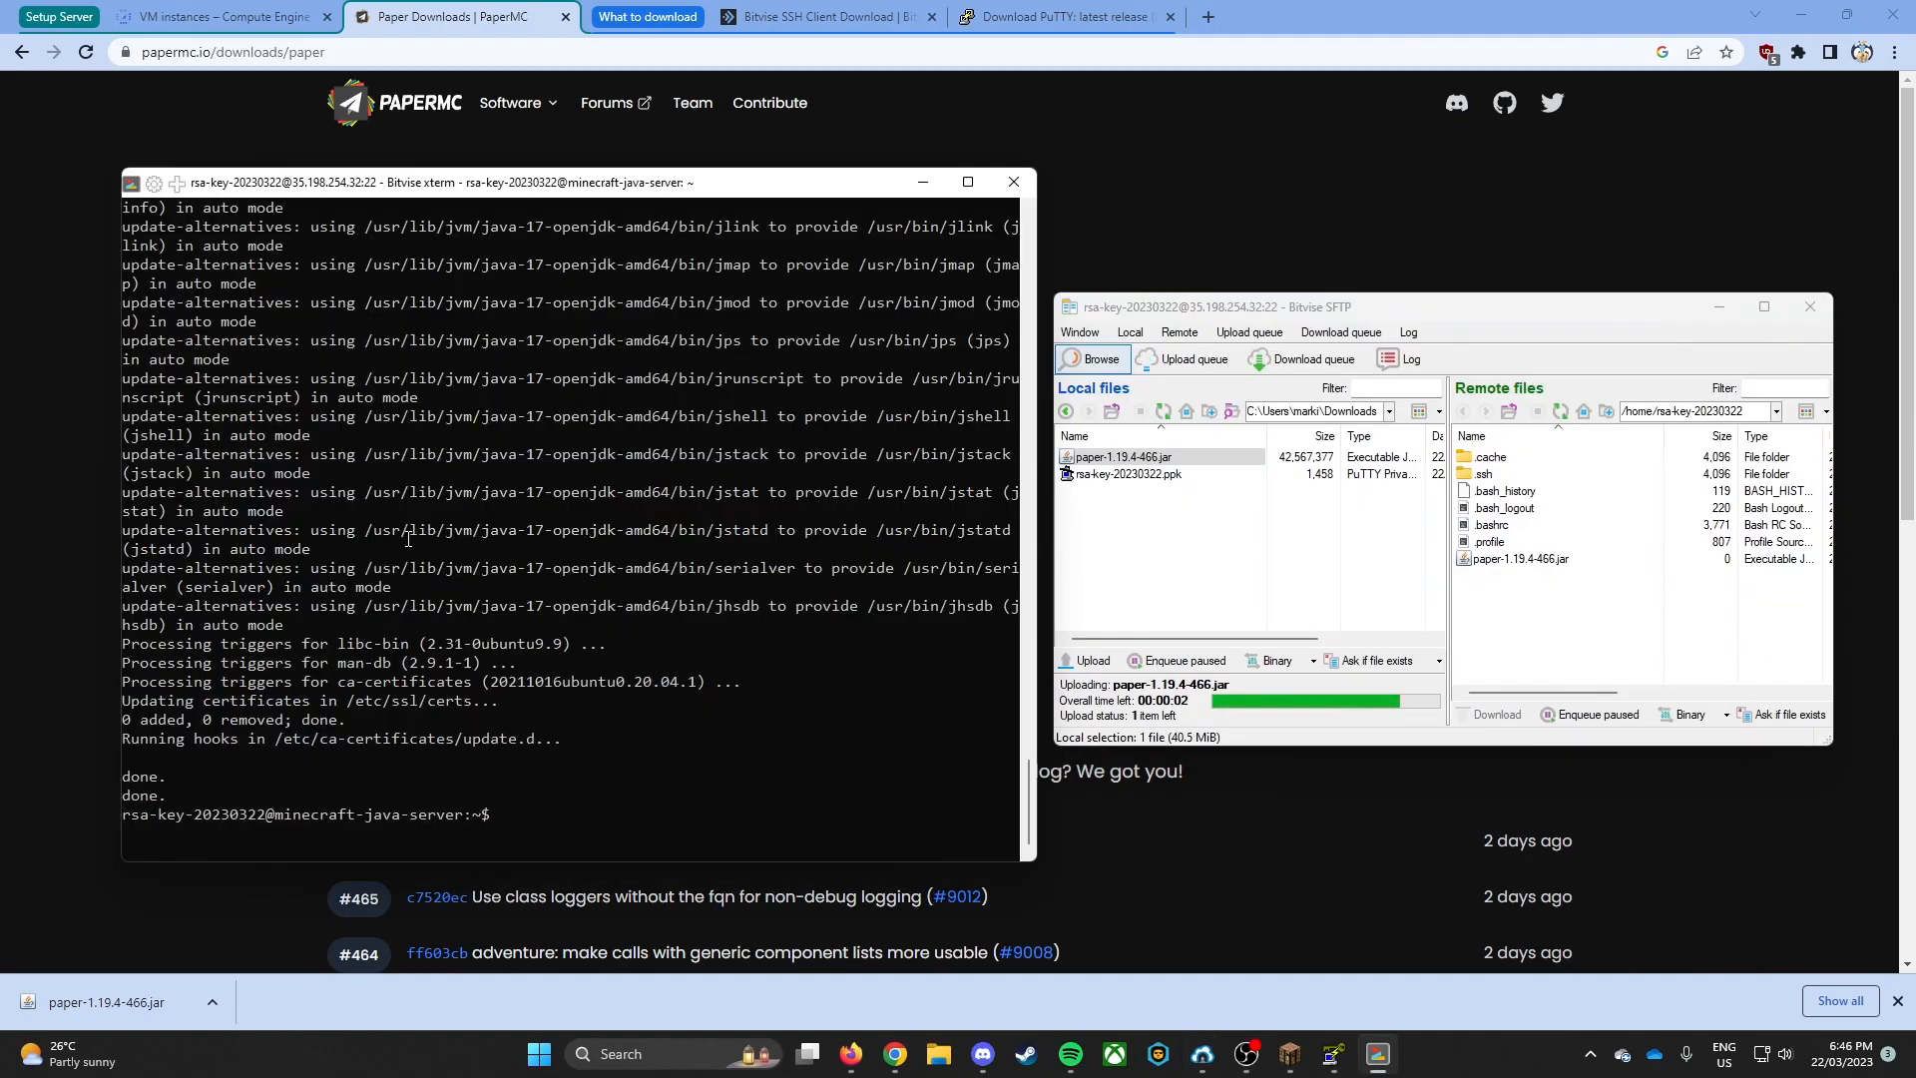
# - Check the server's installed Java version in the terminal with java --version
pyautogui.write('java --version')
pyautogui.press('Return')
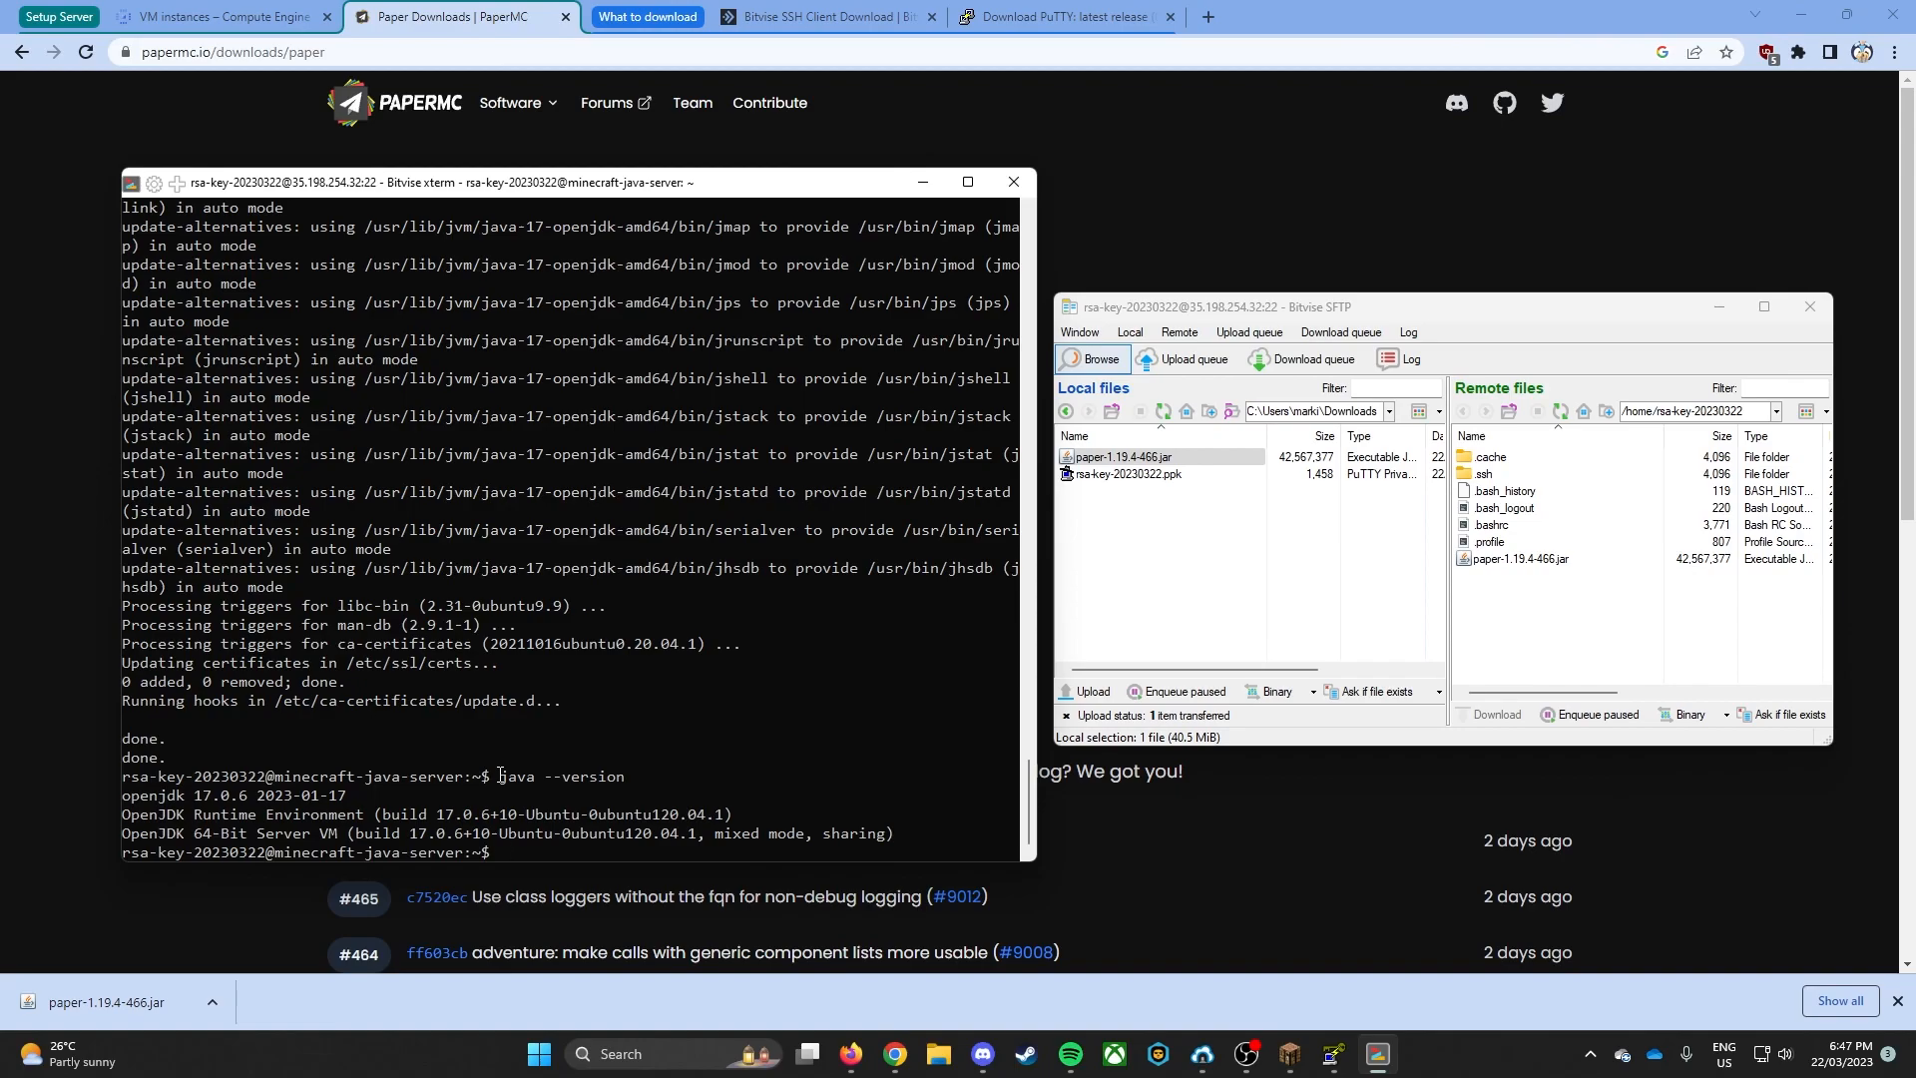
# - Launch the Paper server for the first time with java -Xmx2G -Xms1G -jar paper-1.19.4-466.jar nogui
pyautogui.write('java ')
pyautogui.write('-')
pyautogui.write('Xmx')
pyautogui.write('1')
pyautogui.write('G ')
pyautogui.write('-')
pyautogui.write('Xms')
pyautogui.write('1G')
pyautogui.press('Left')
pyautogui.press('Left')
pyautogui.press('Left')
pyautogui.press('Left')
pyautogui.press('Left')
pyautogui.press('Left')
pyautogui.press('Left')
pyautogui.press('Left')
pyautogui.press('Right')
pyautogui.press('Right')
pyautogui.press('Right')
pyautogui.press('Right')
pyautogui.press('Right')
pyautogui.press('Right')
pyautogui.write('-jar ')
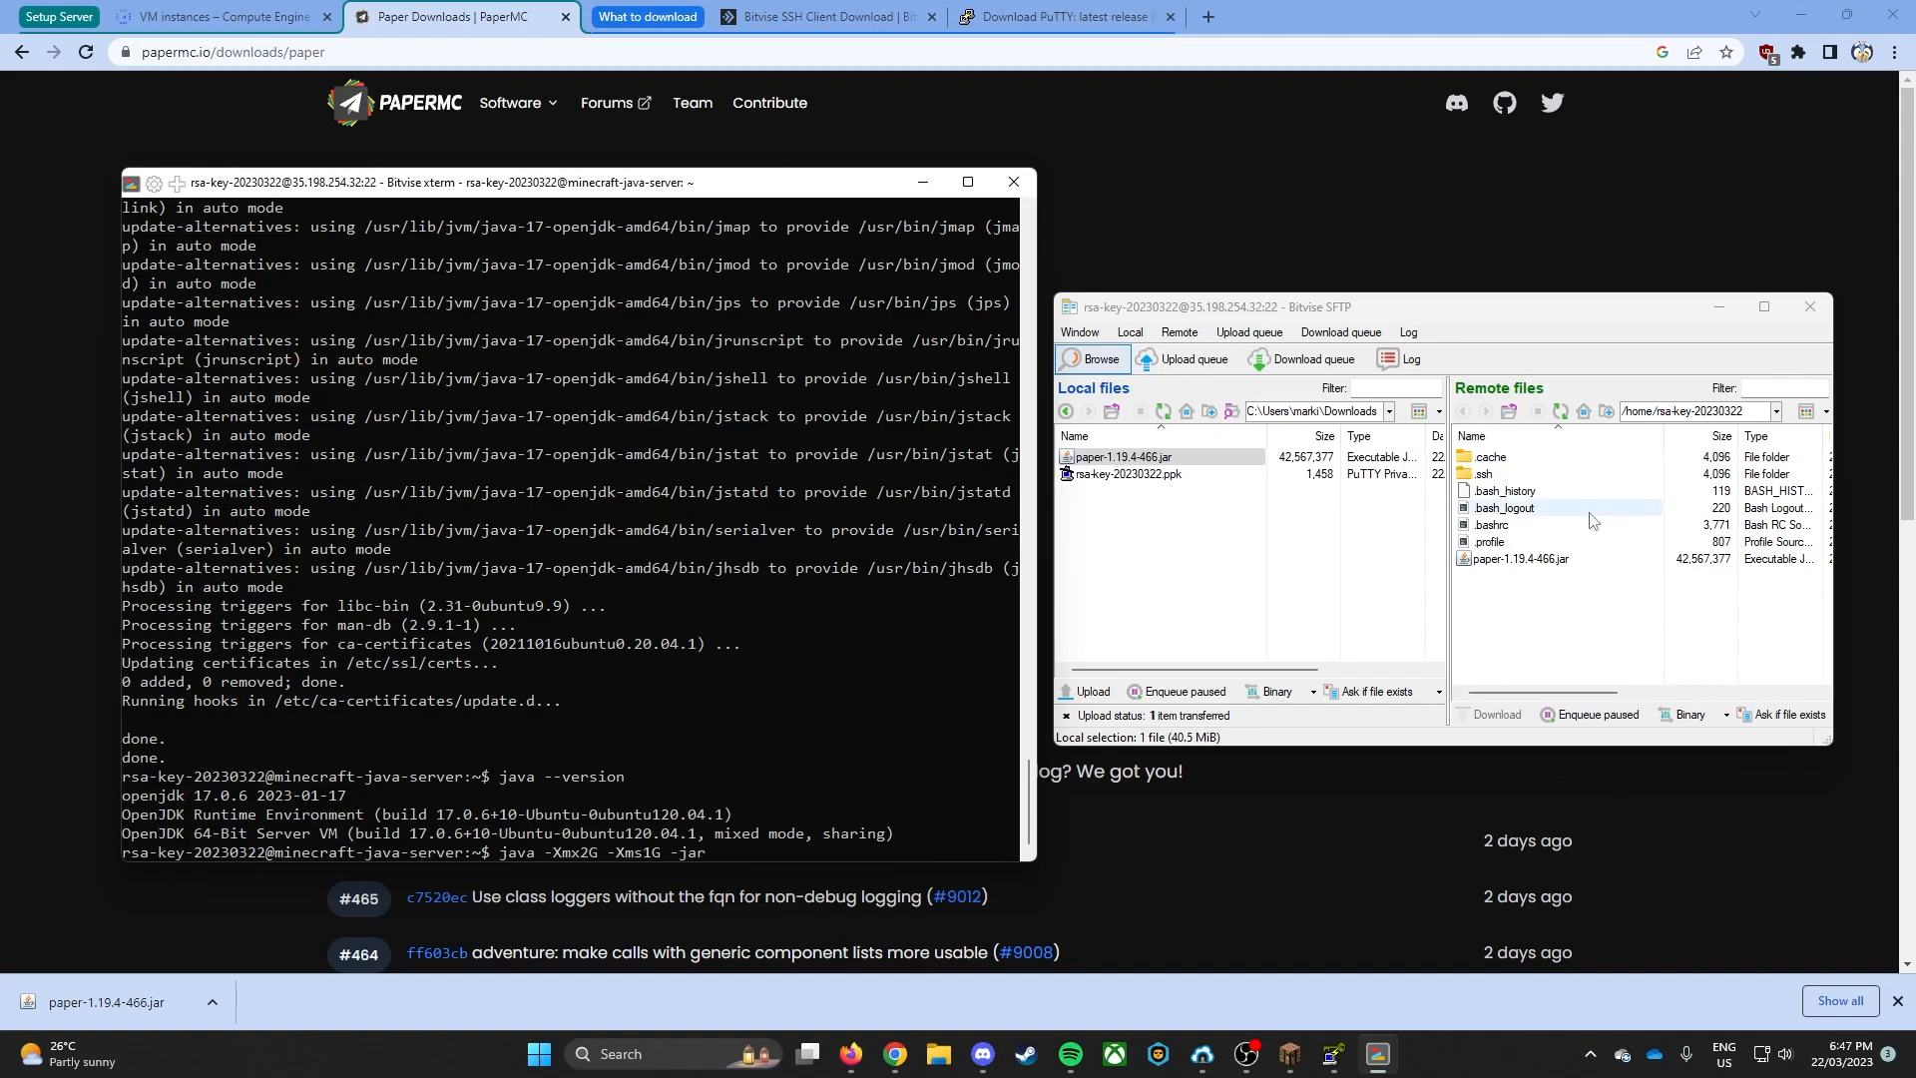
pyautogui.write('paper-1.19.4-466.jar ')
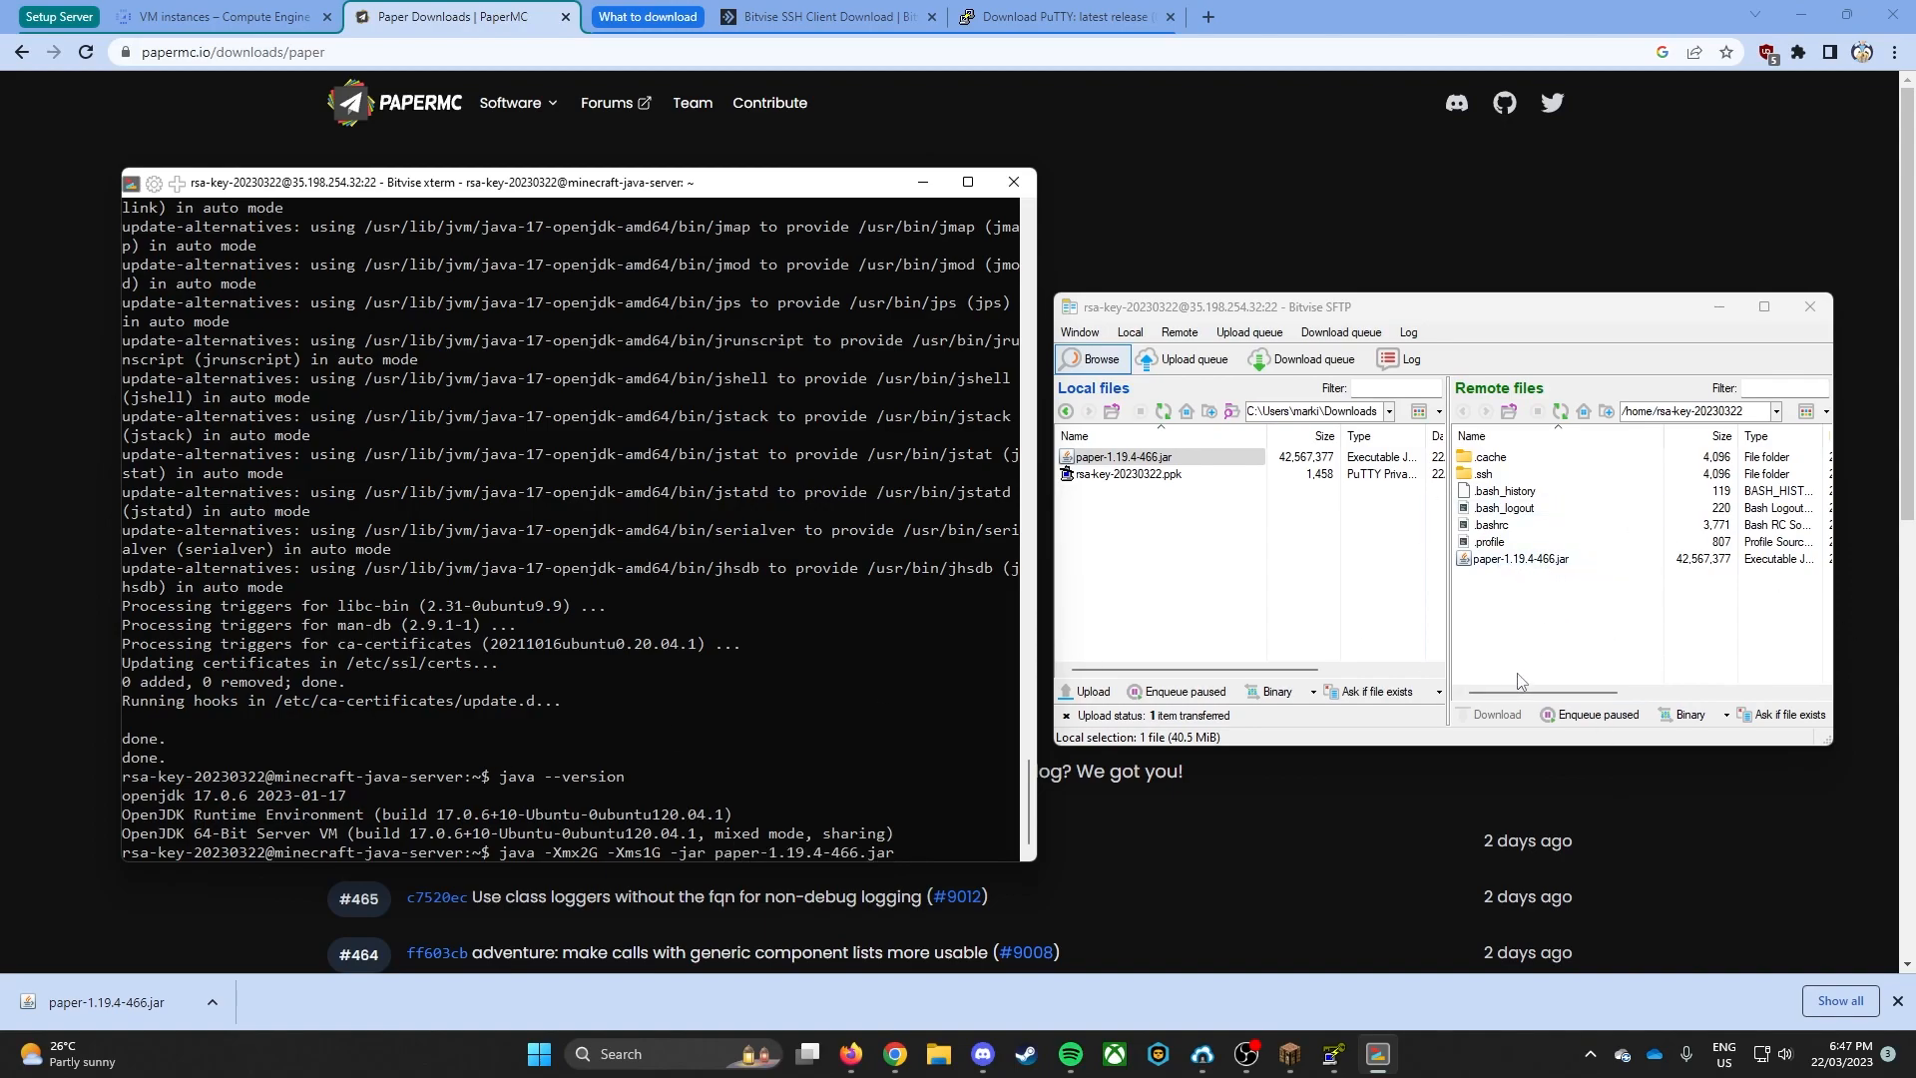
pyautogui.write('nogui')
pyautogui.press('Return')
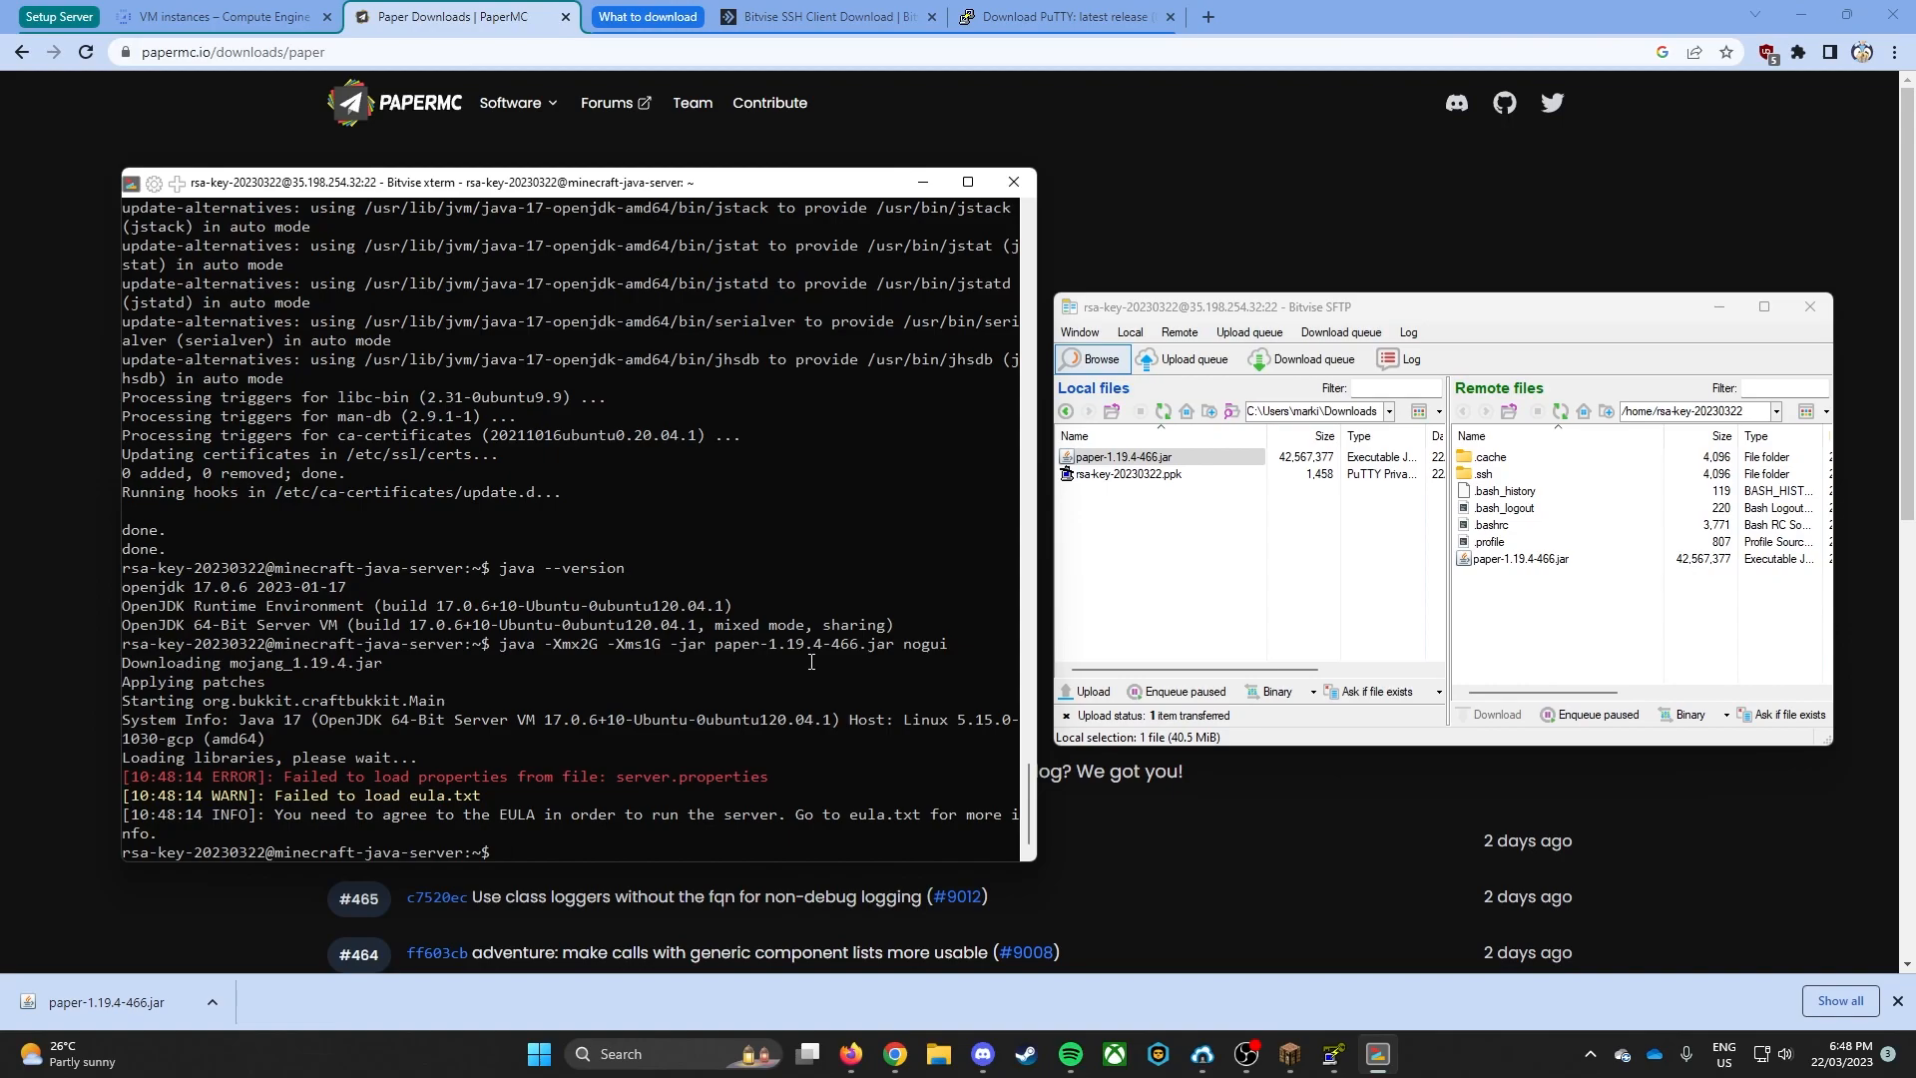
# - Edit eula.txt in nano, set eula=true to accept the EULA, and save the file under the same name
pyautogui.write('nano eula.txt')
pyautogui.press('Return')
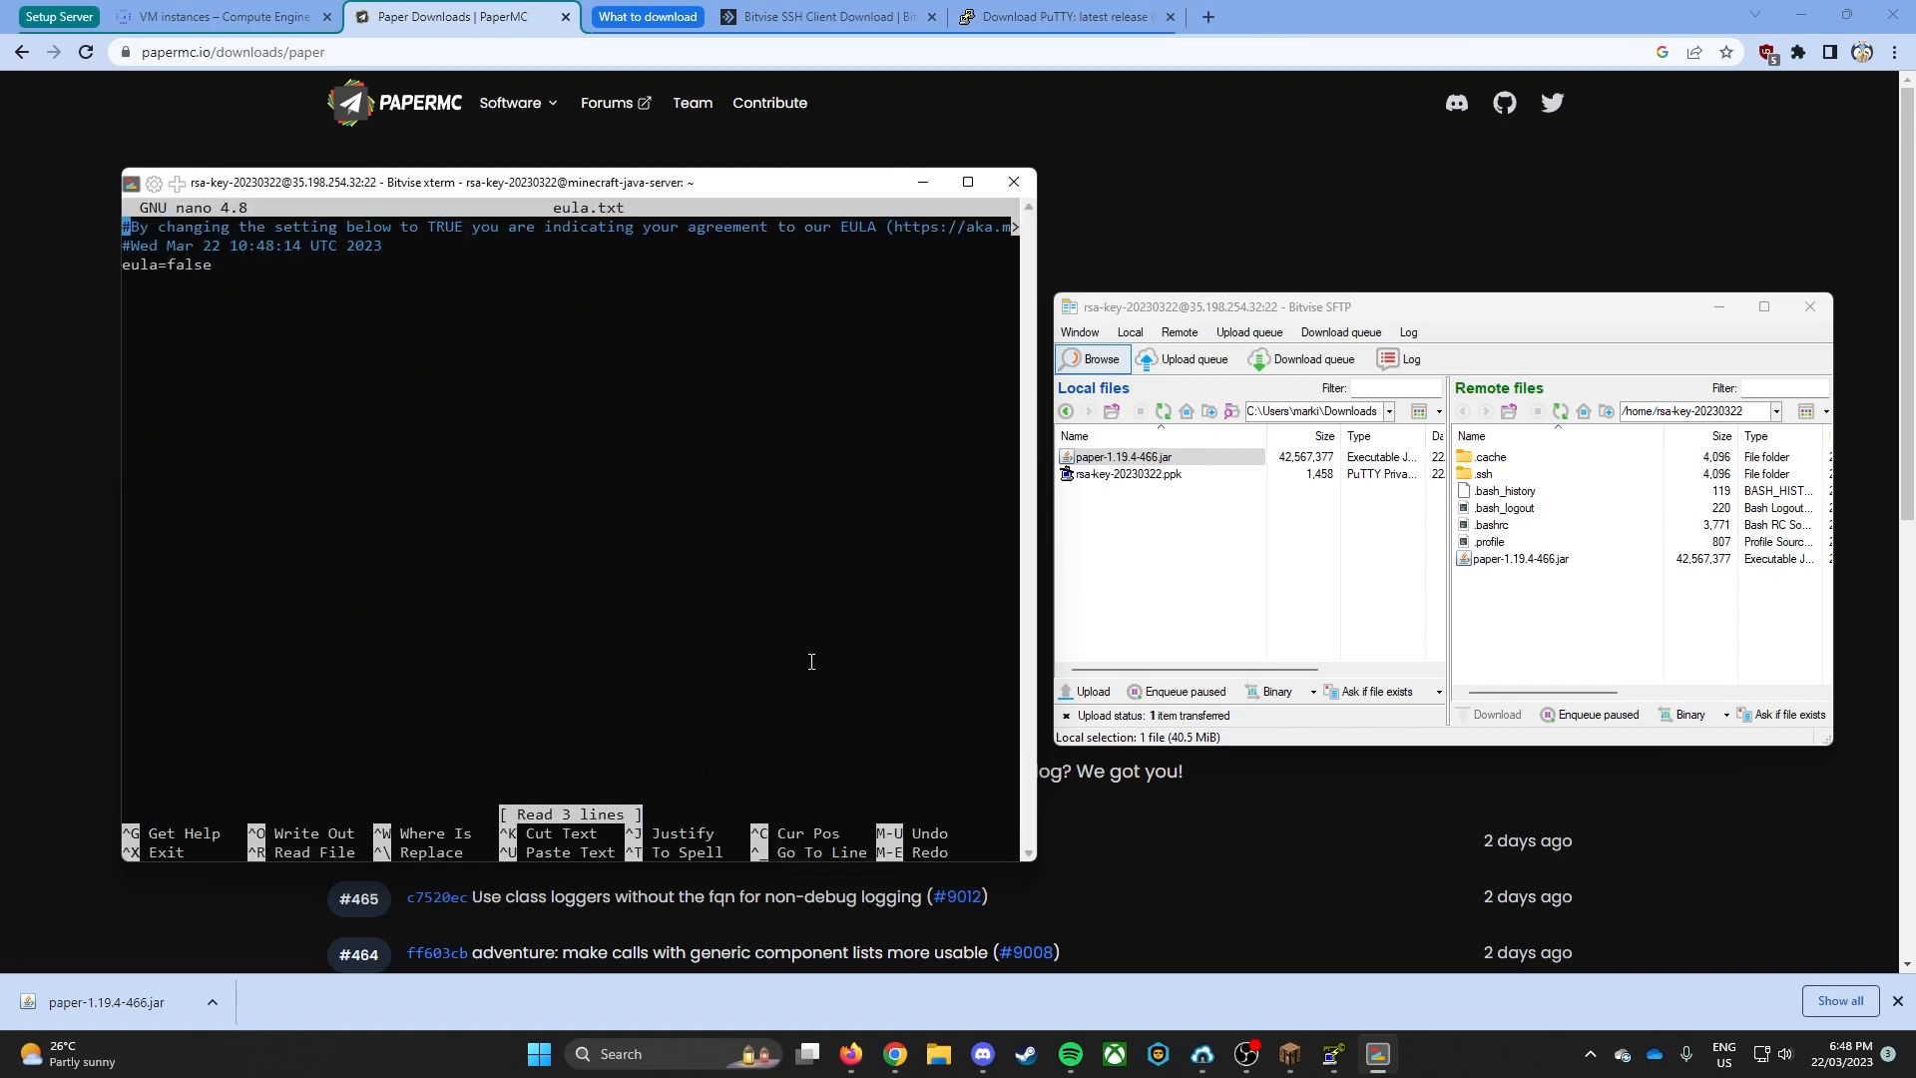
pyautogui.press('Down')
pyautogui.press('Down')
pyautogui.press('Right')
pyautogui.press('Right')
pyautogui.press('Right')
pyautogui.press('Right')
pyautogui.press('Right')
pyautogui.press('Right')
pyautogui.press('Right')
pyautogui.press('Right')
pyautogui.press('Right')
pyautogui.press('BackSpace')
pyautogui.press('BackSpace')
pyautogui.press('BackSpace')
pyautogui.hotkey('ctrl', 'x')
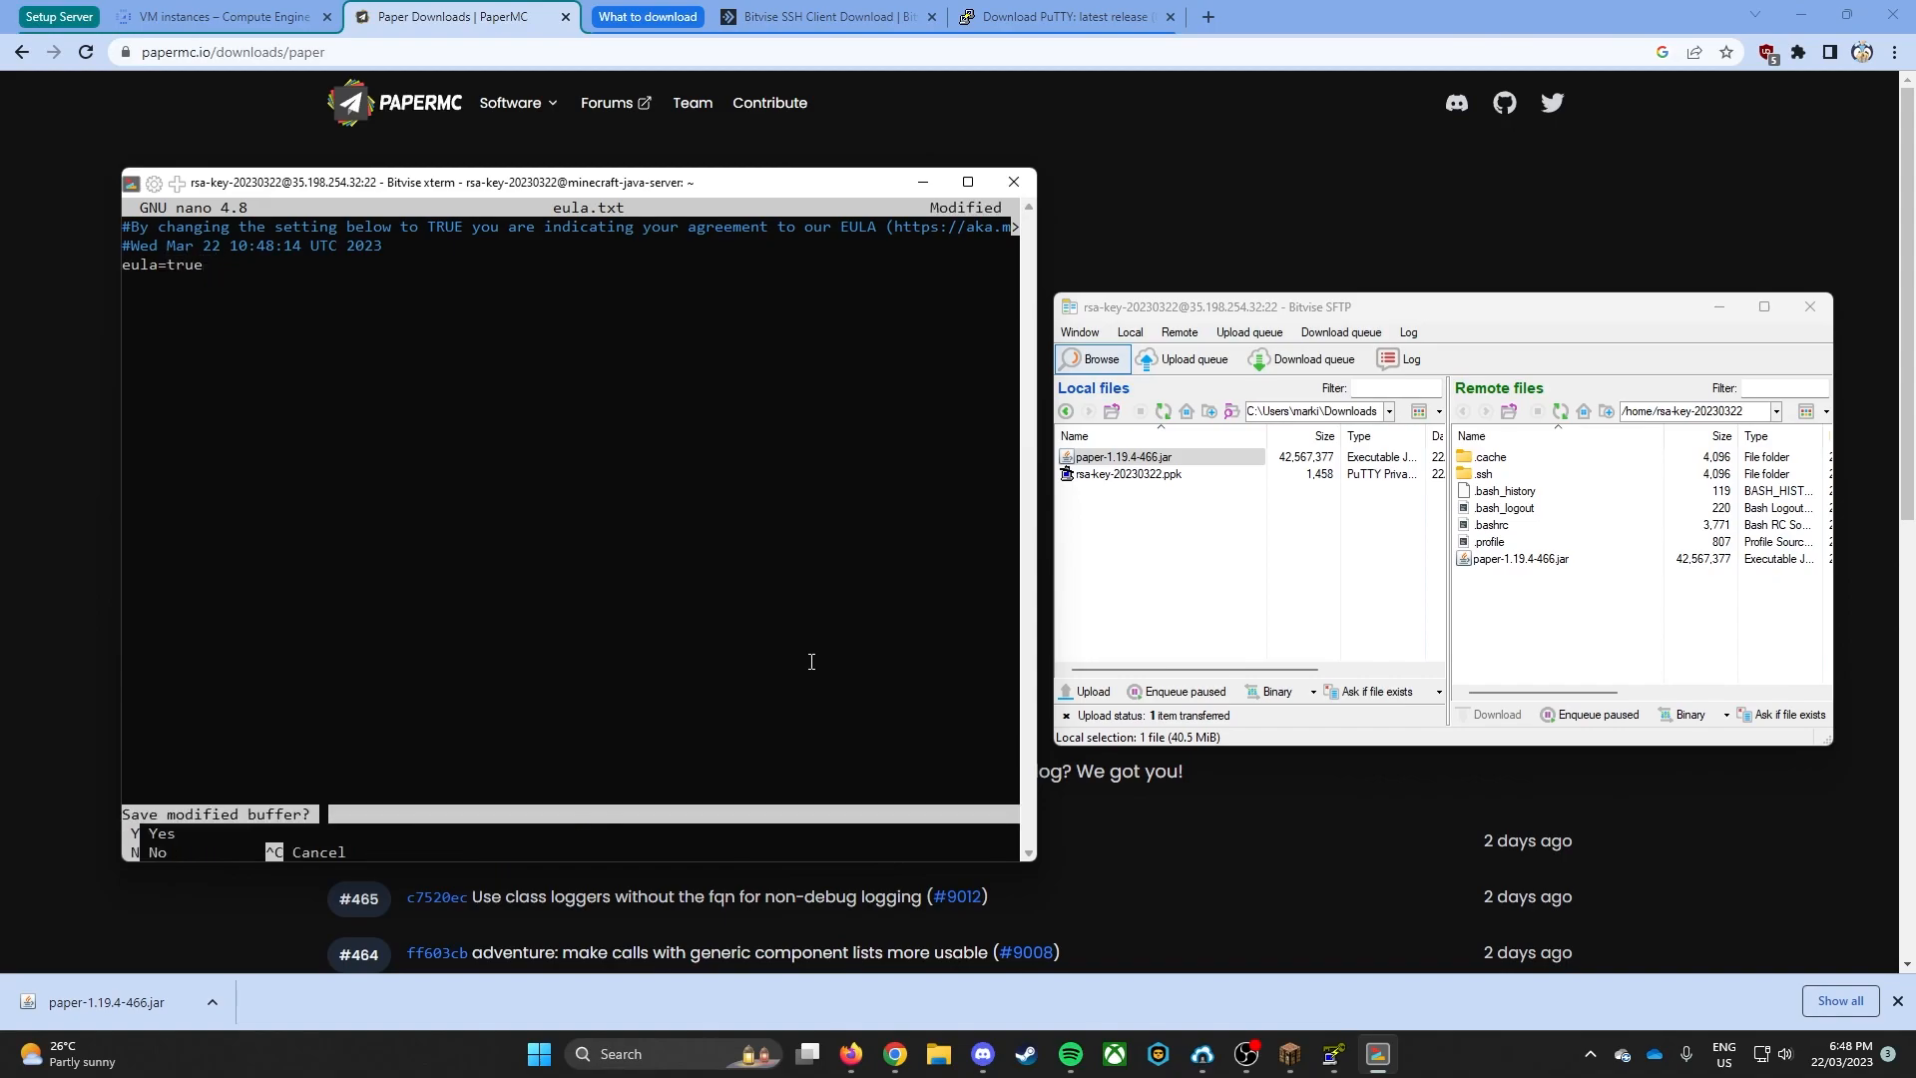
pyautogui.press('y')
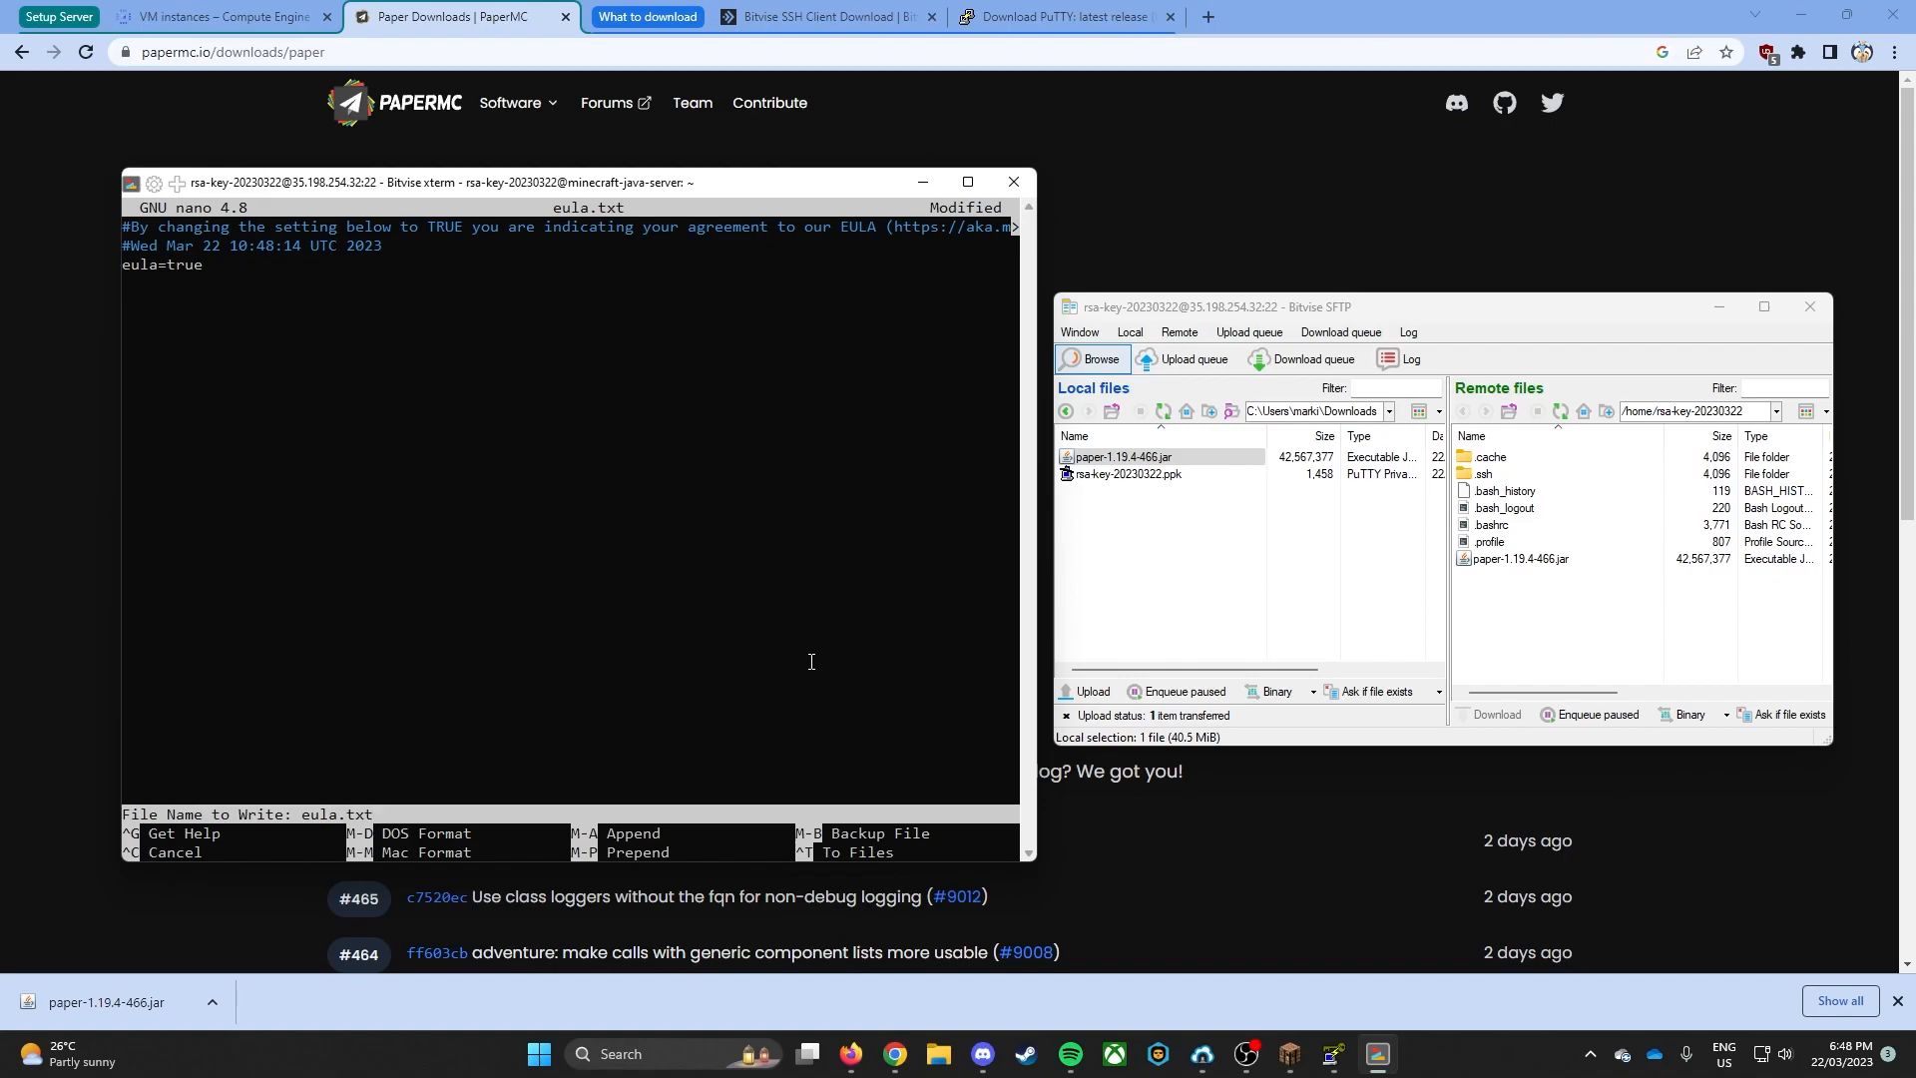
pyautogui.press('Return')
# - Refresh the remote file list and open eula.txt from SFTP in the text editor to check its eula setting, then close it
pyautogui.click(1560, 411)
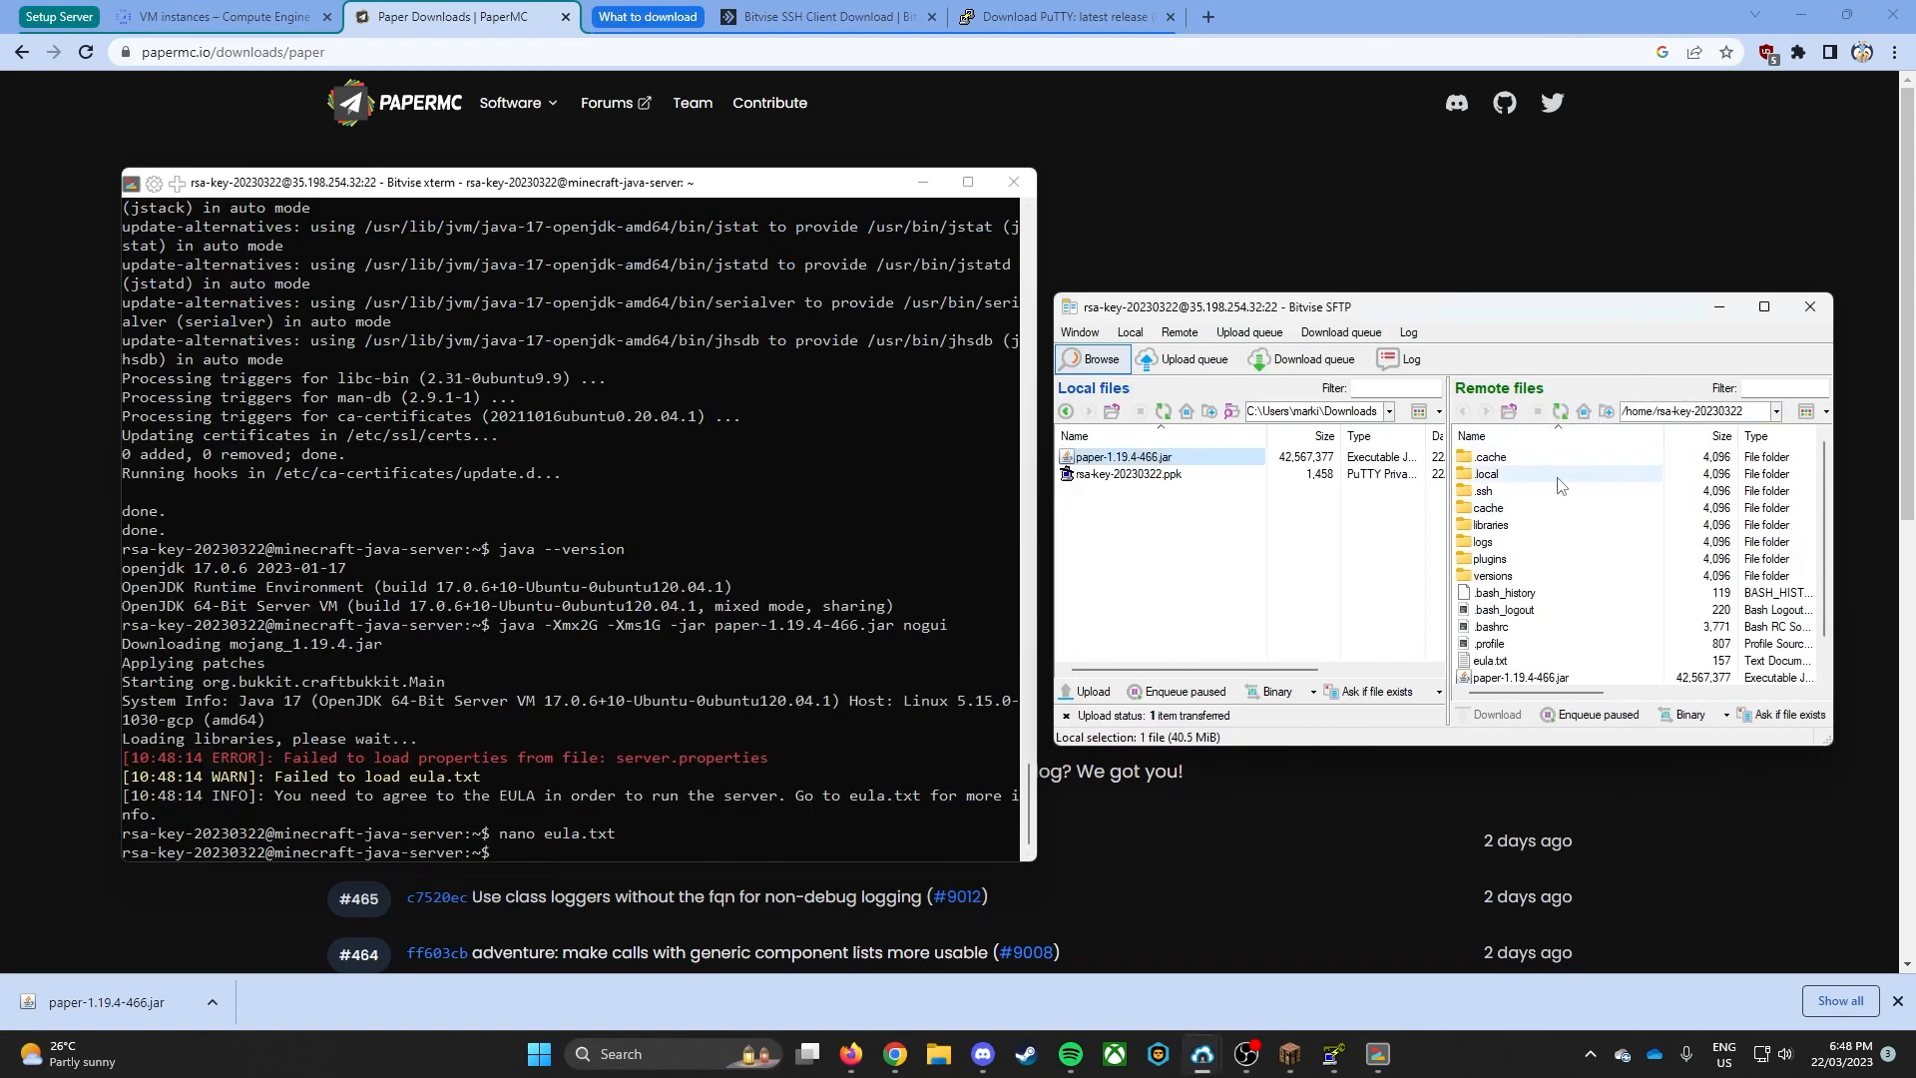
pyautogui.scroll(-1, 1537, 598)
pyautogui.click(1489, 626)
pyautogui.rightClick(1489, 627)
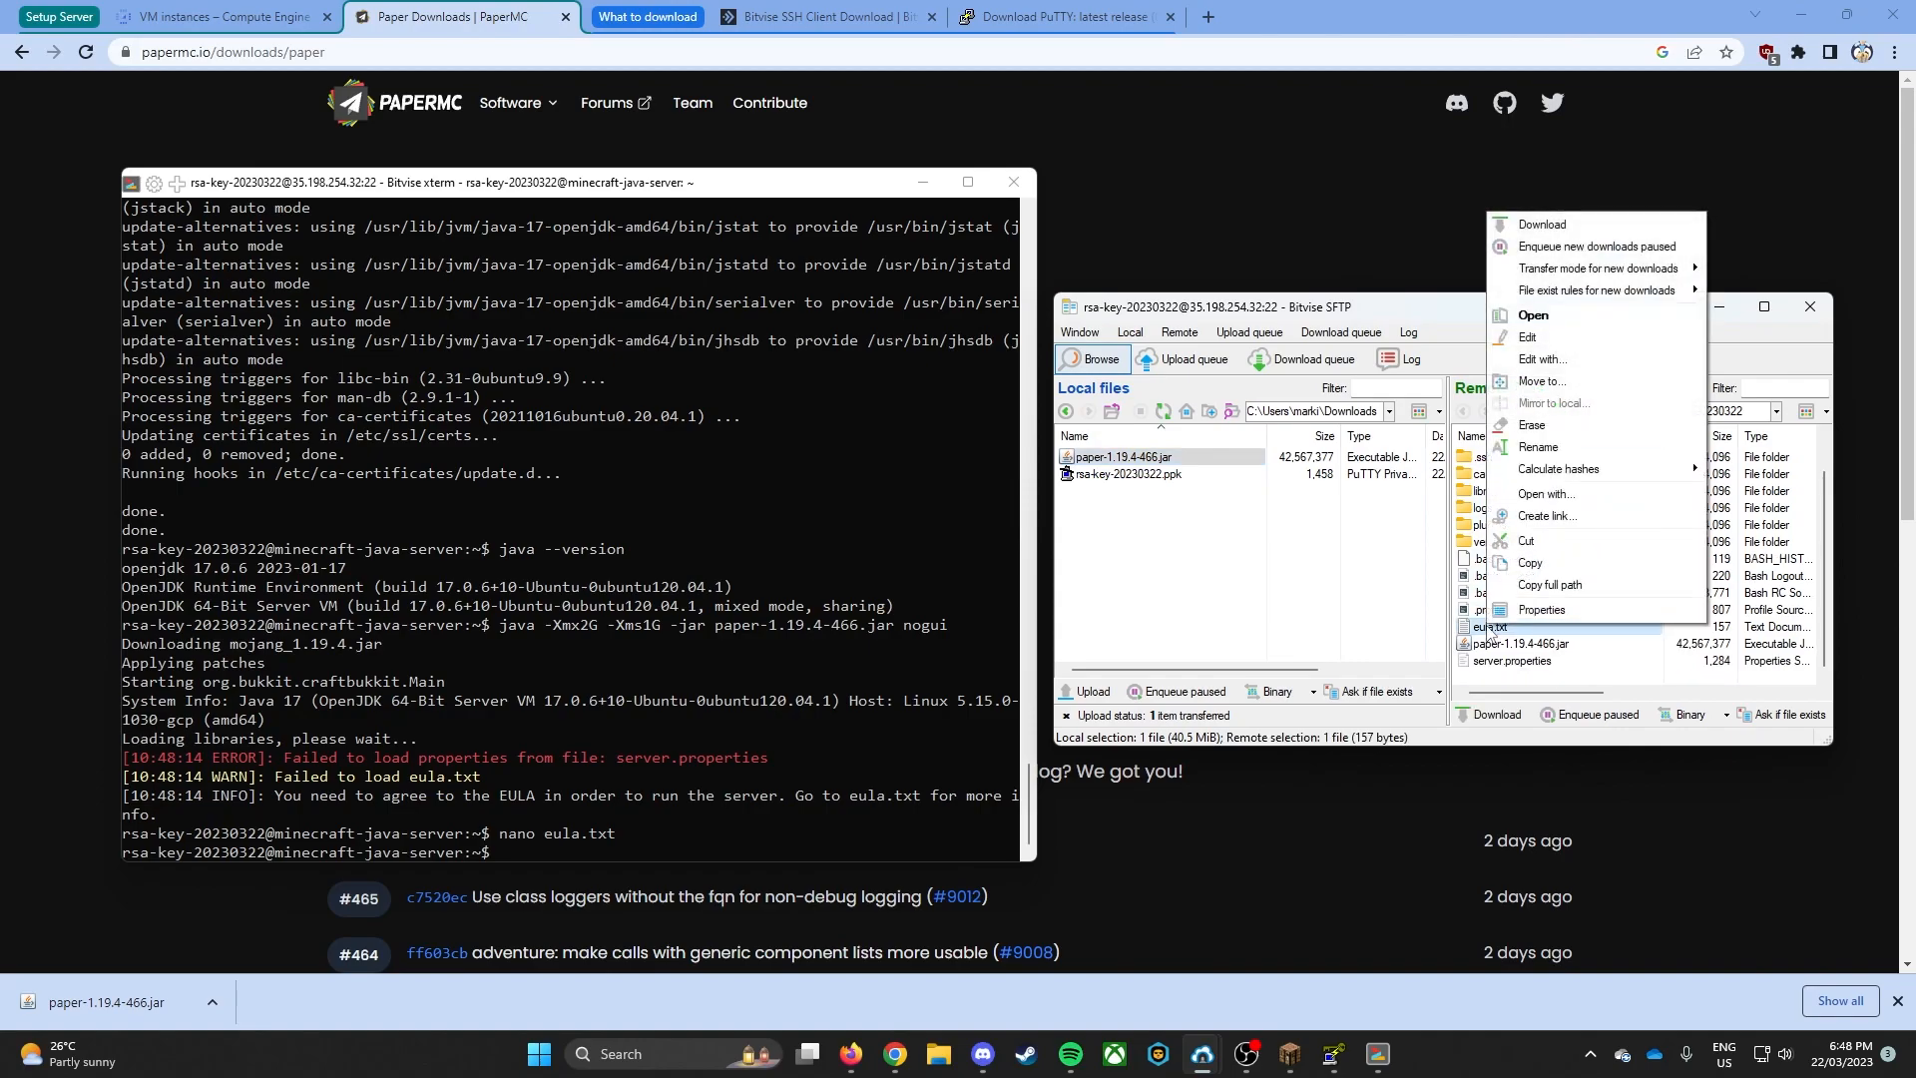
pyautogui.click(1547, 339)
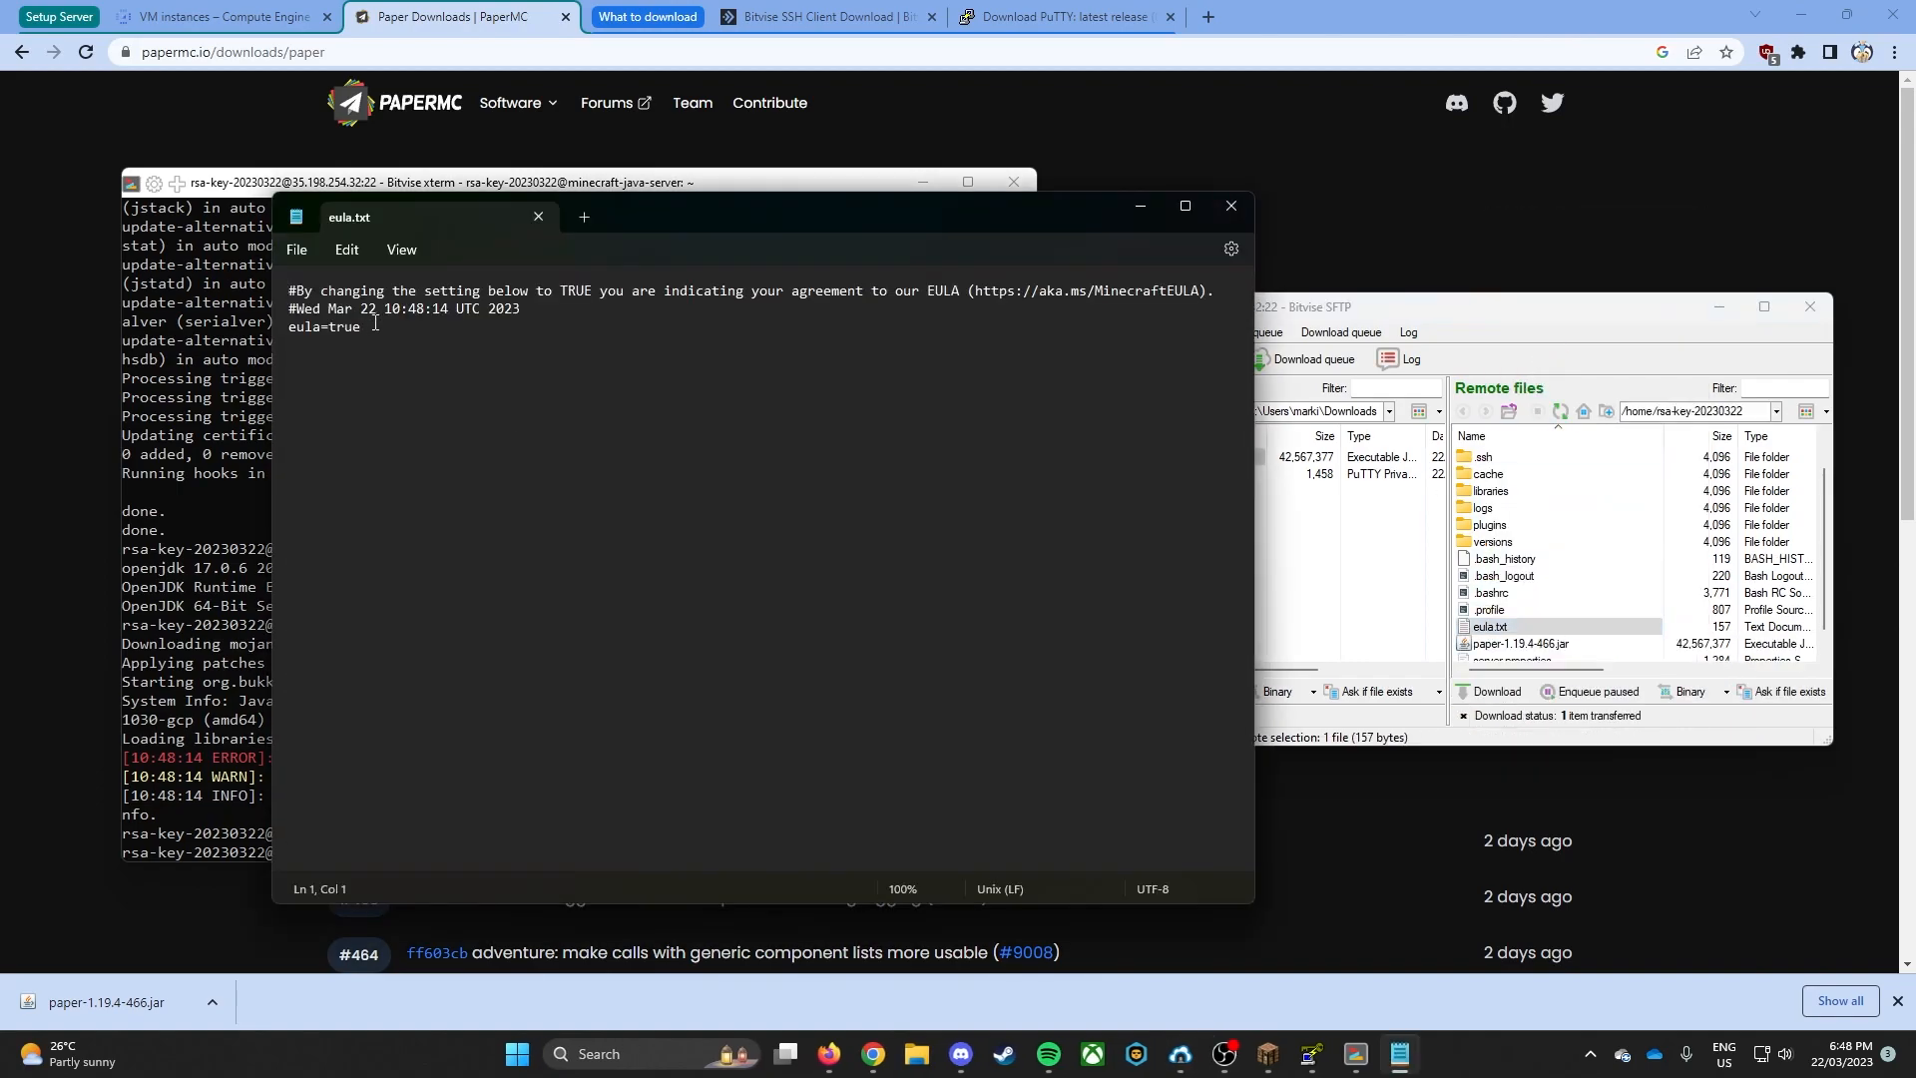
pyautogui.doubleClick(330, 328)
pyautogui.click(1231, 207)
pyautogui.click(1561, 531)
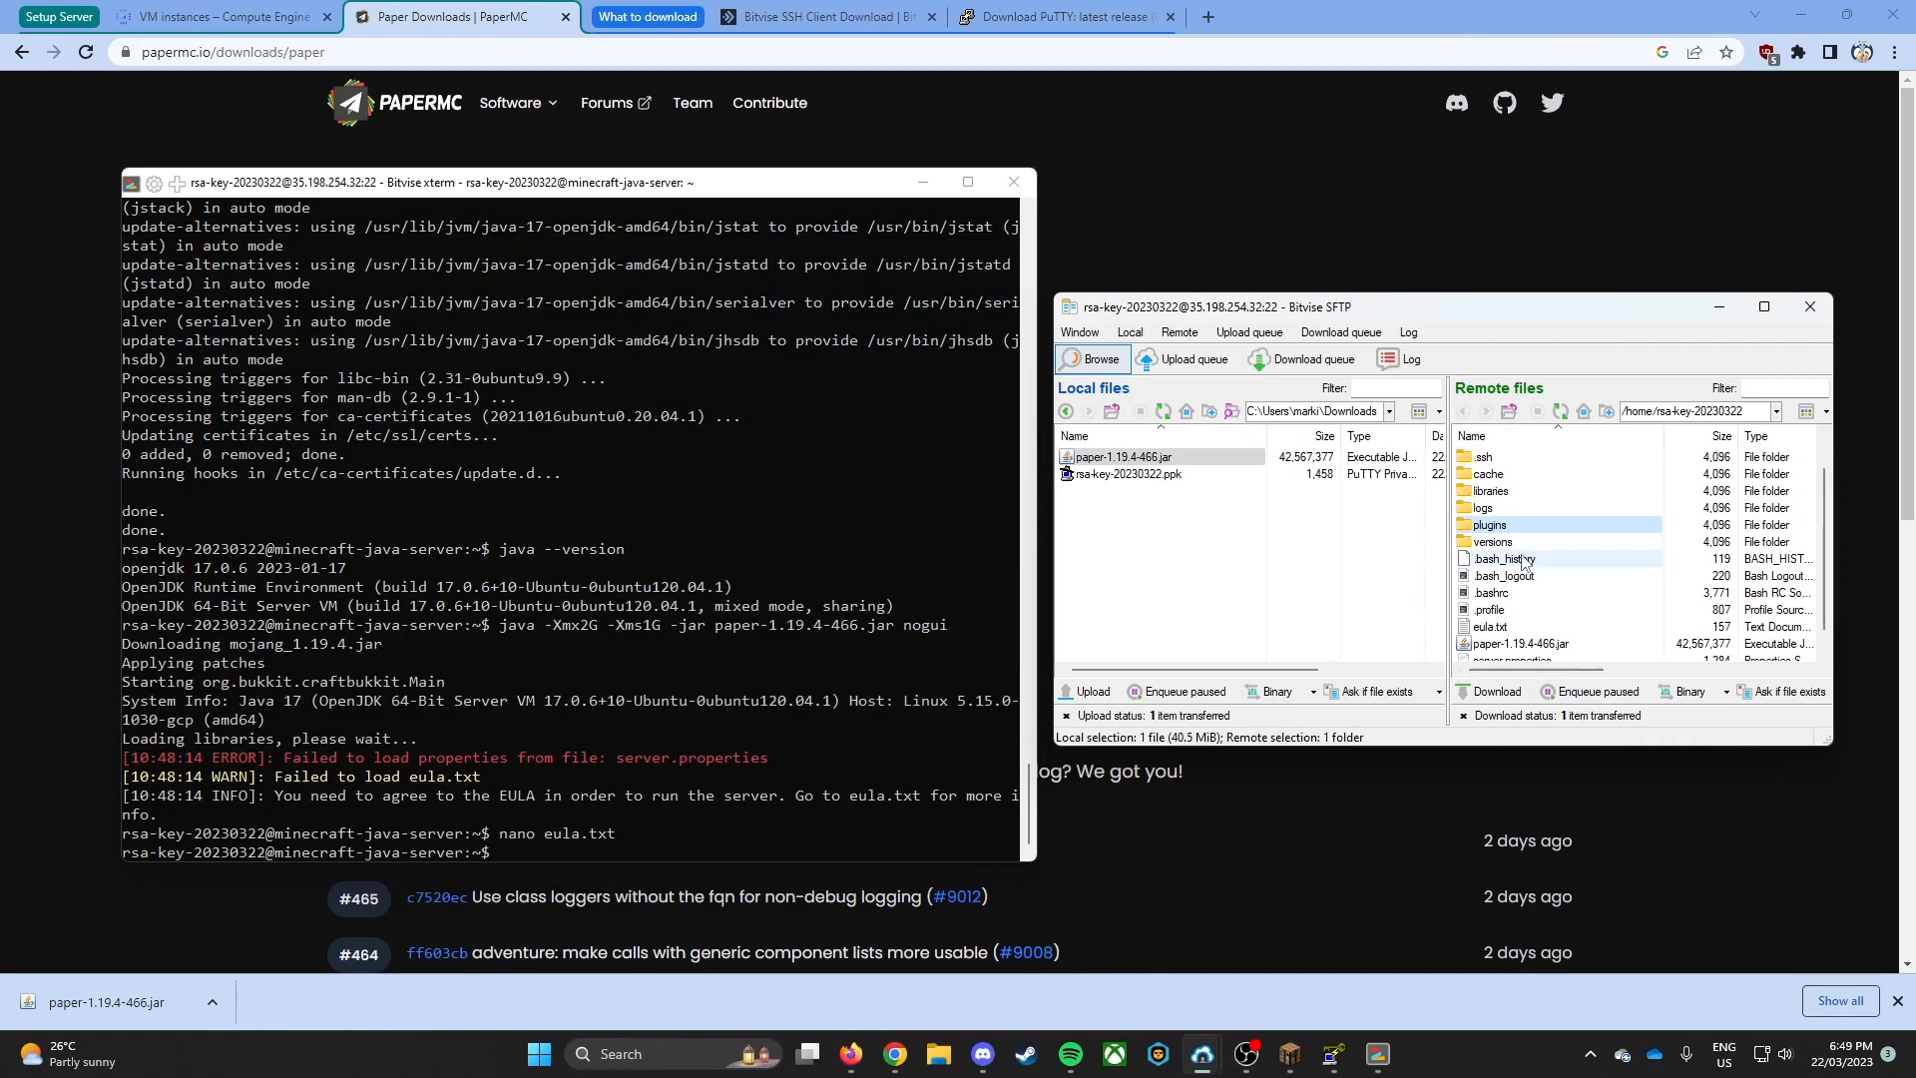
pyautogui.rightClick(1495, 627)
pyautogui.click(1374, 607)
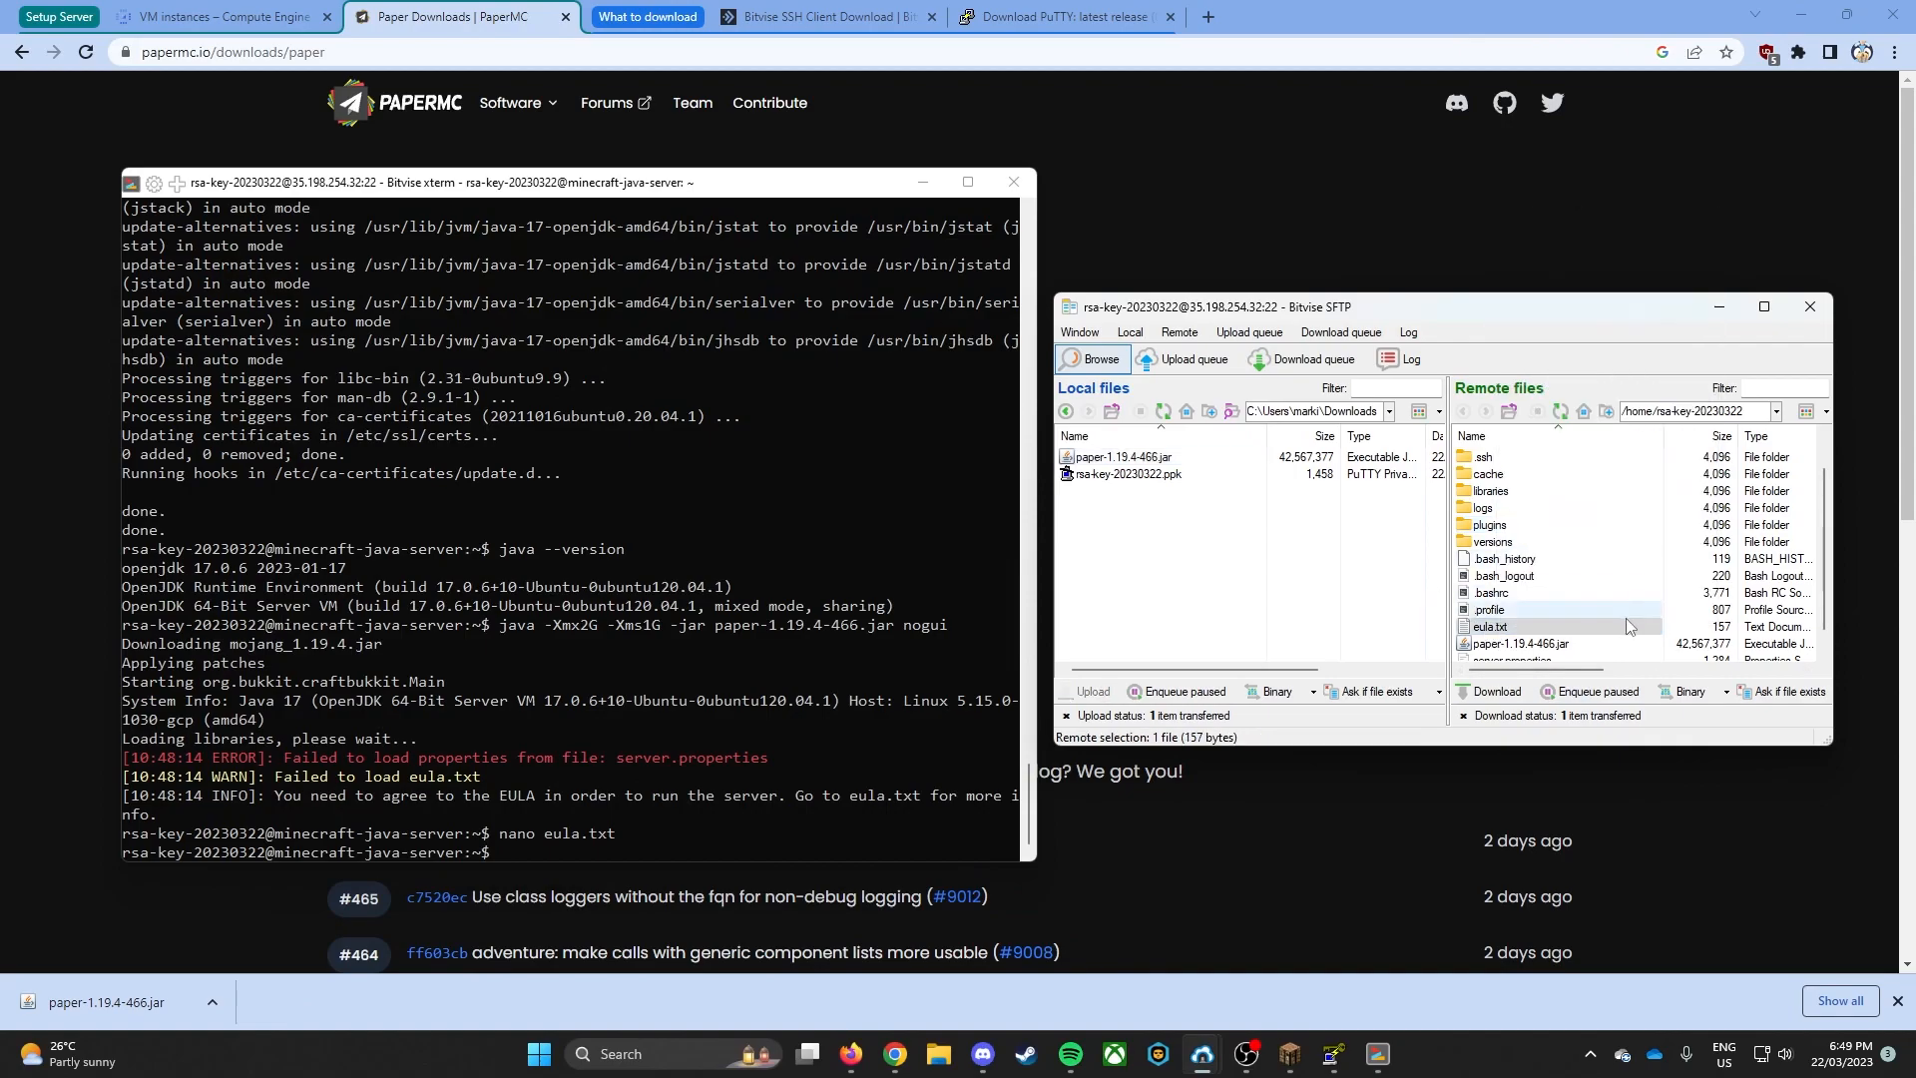
# - Start the Paper server again by repeating the java -Xmx2G -Xms1G -jar paper-1.19.4-466.jar nogui command
pyautogui.click(903, 653)
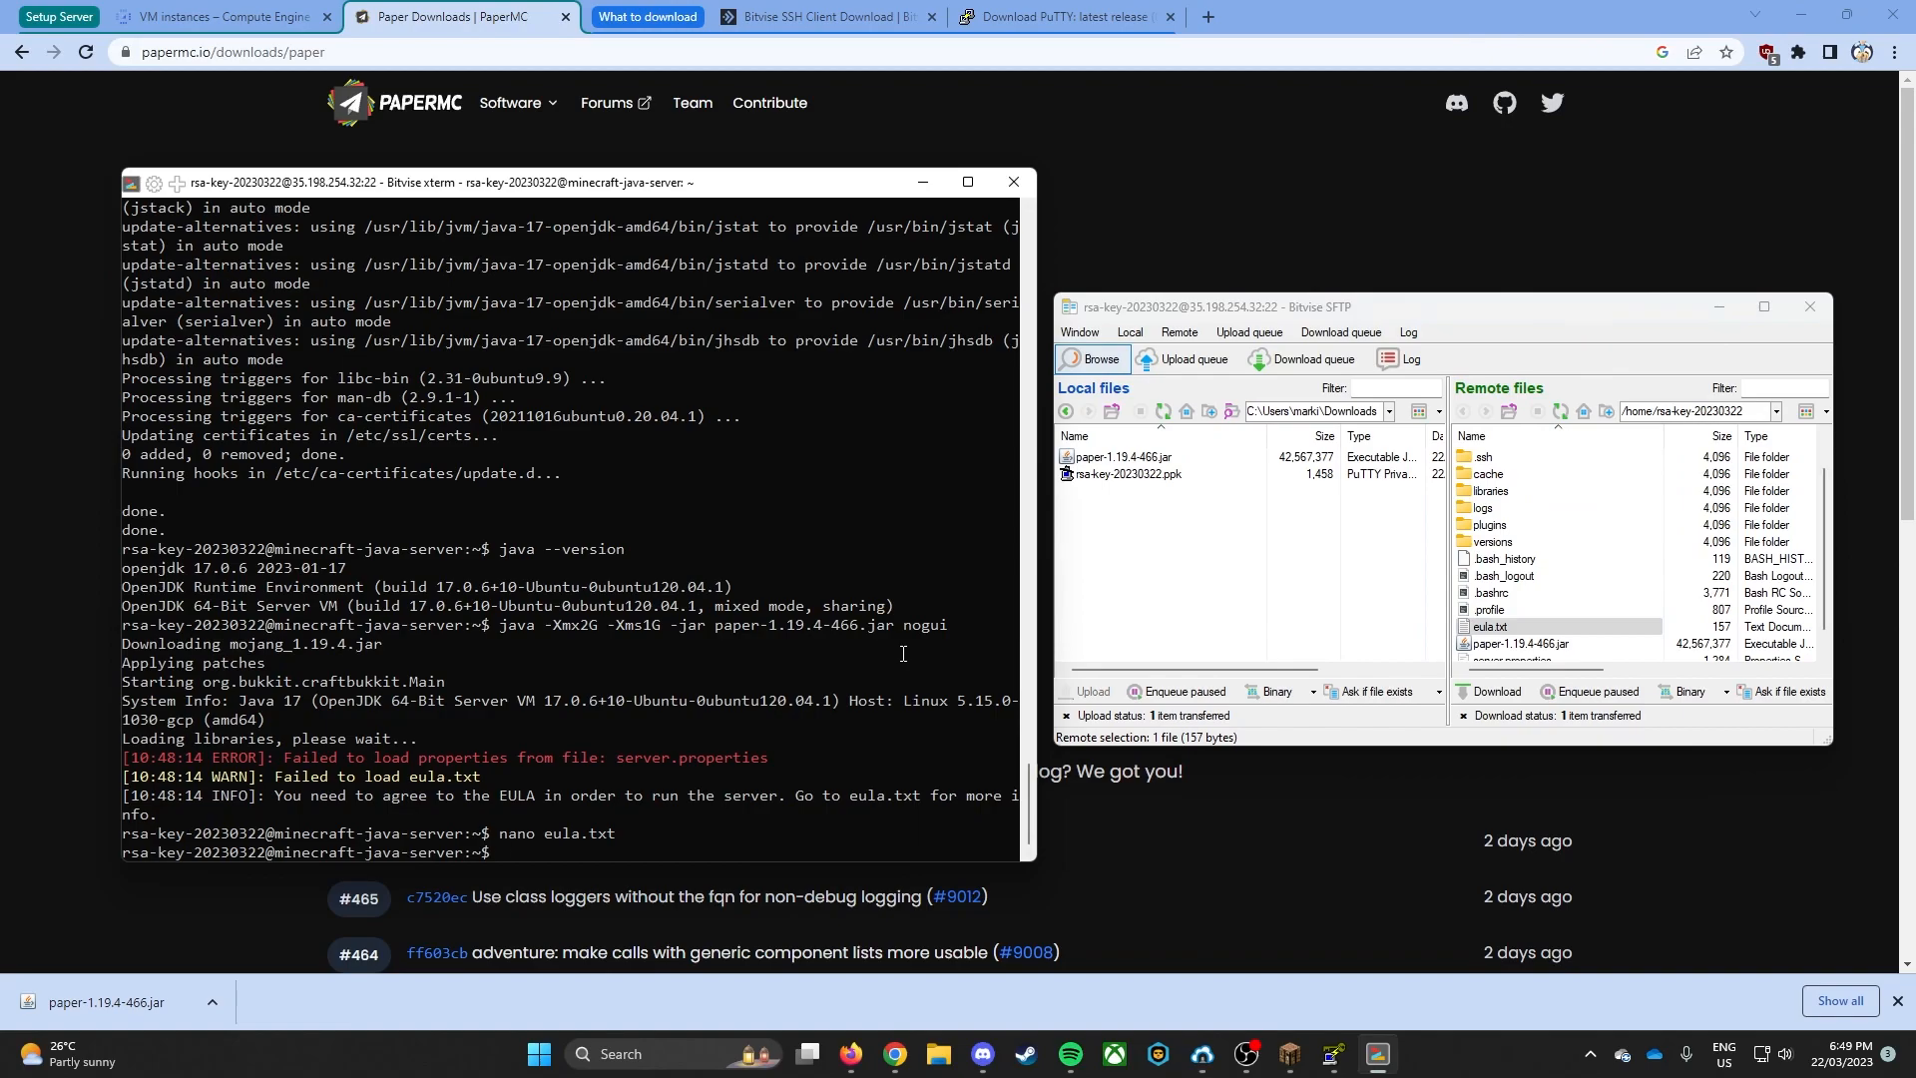
pyautogui.press('Up')
pyautogui.press('Up')
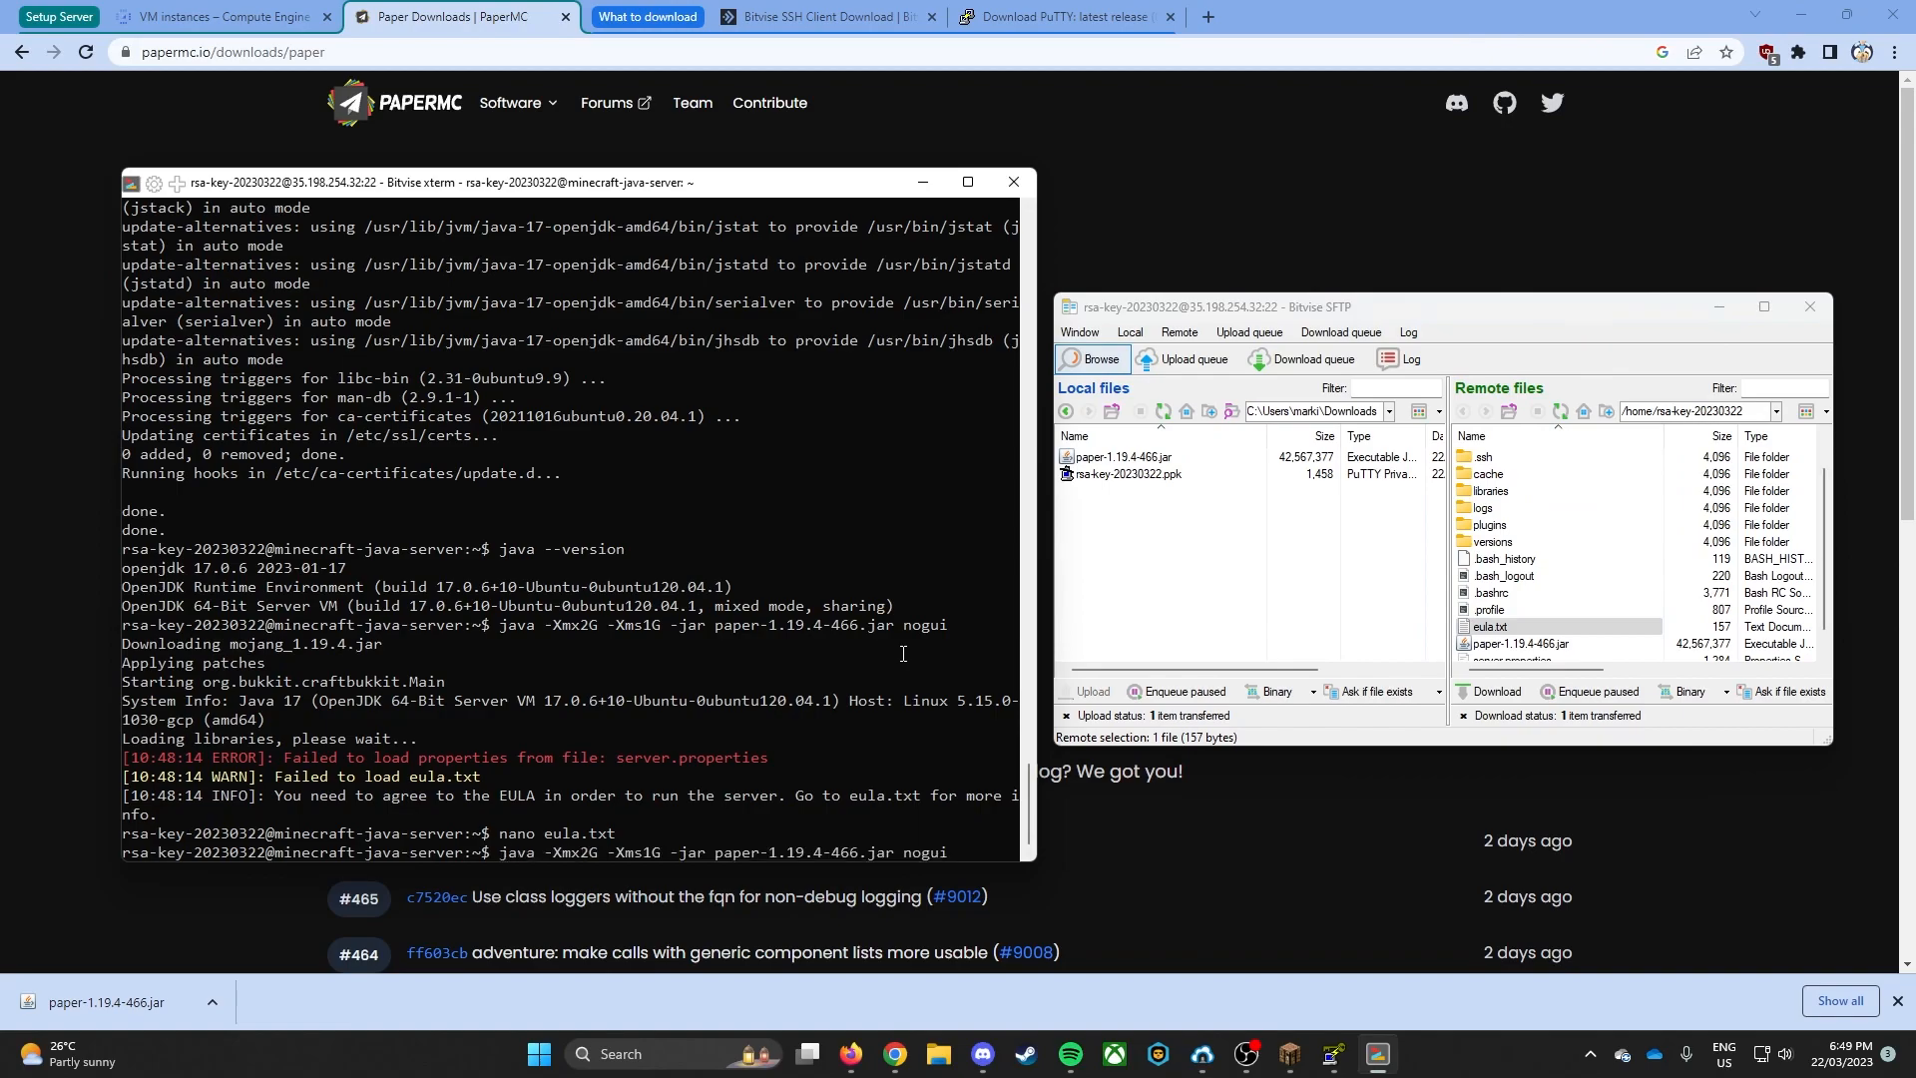
pyautogui.press('Return')
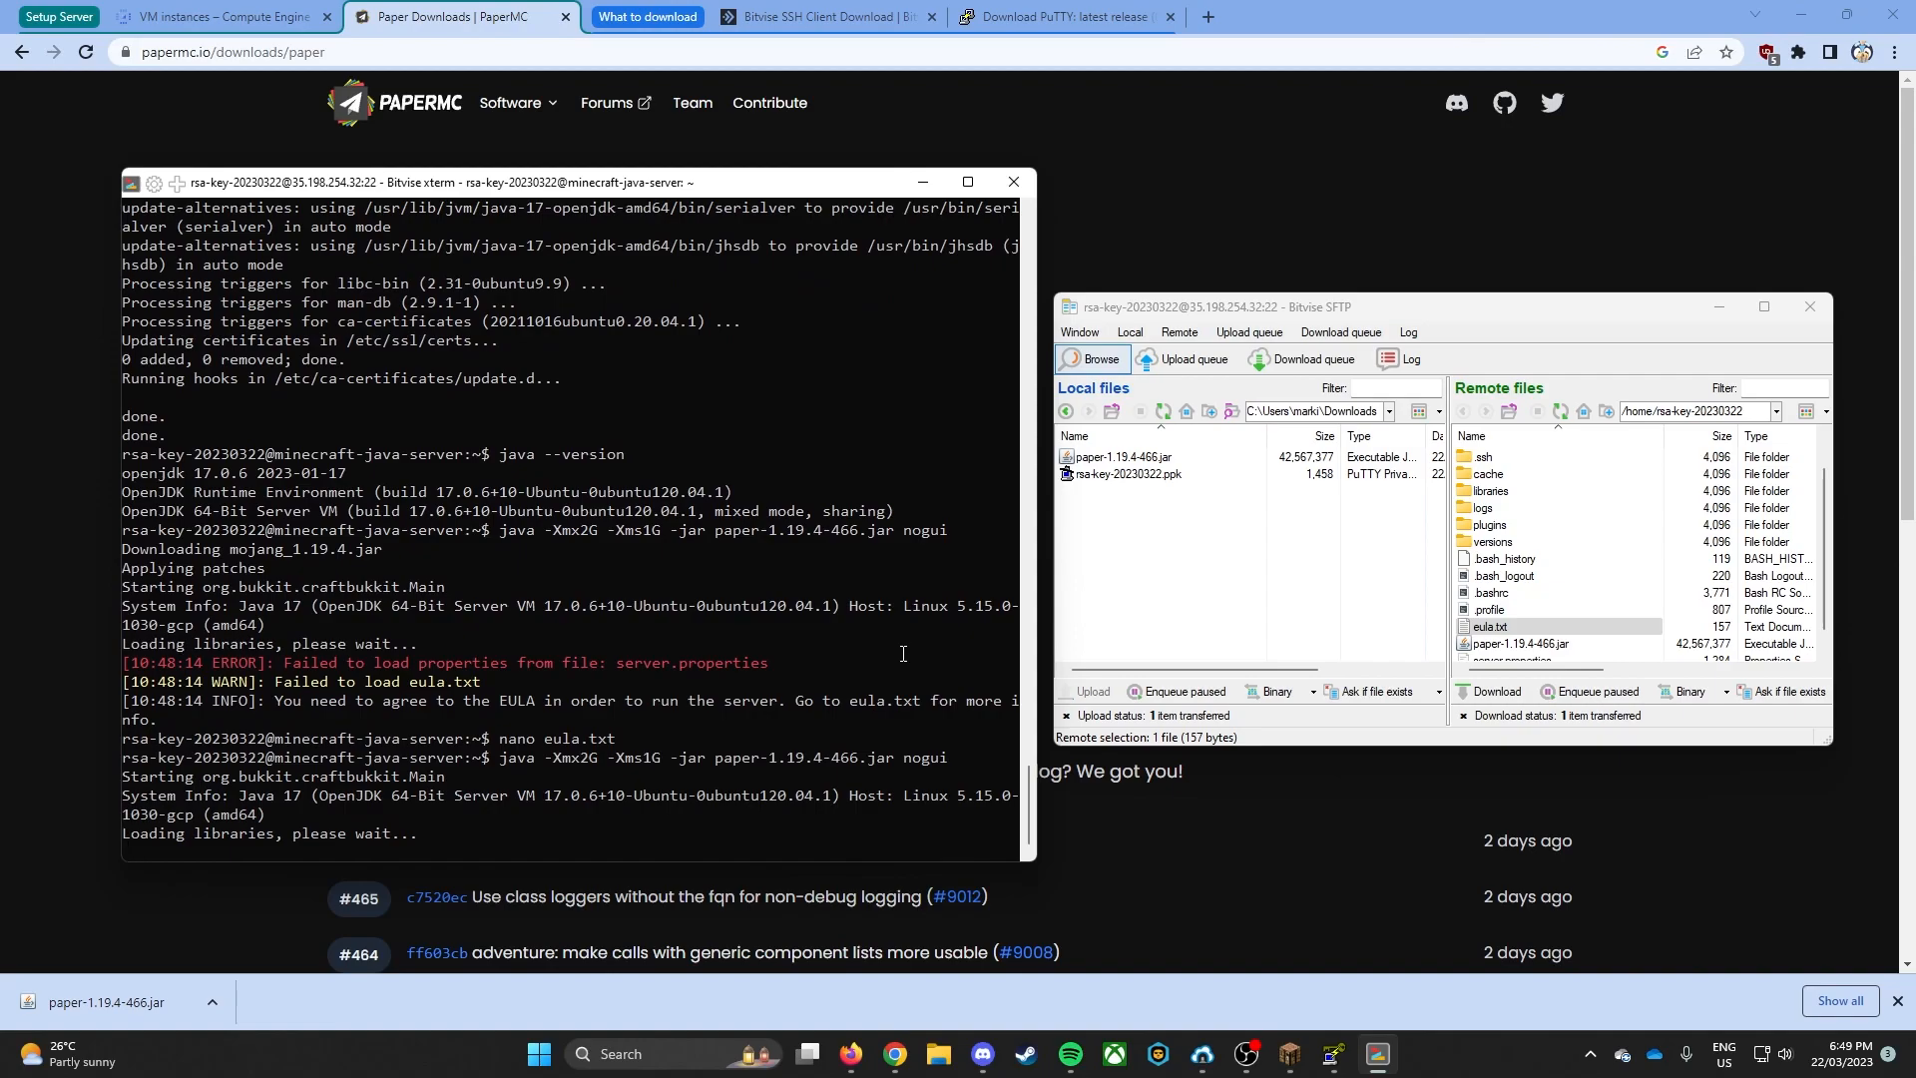
# - Copy the external IP of the minecraft-java-server VM and switch to Minecraft's Play Multiplayer window
pyautogui.click(229, 16)
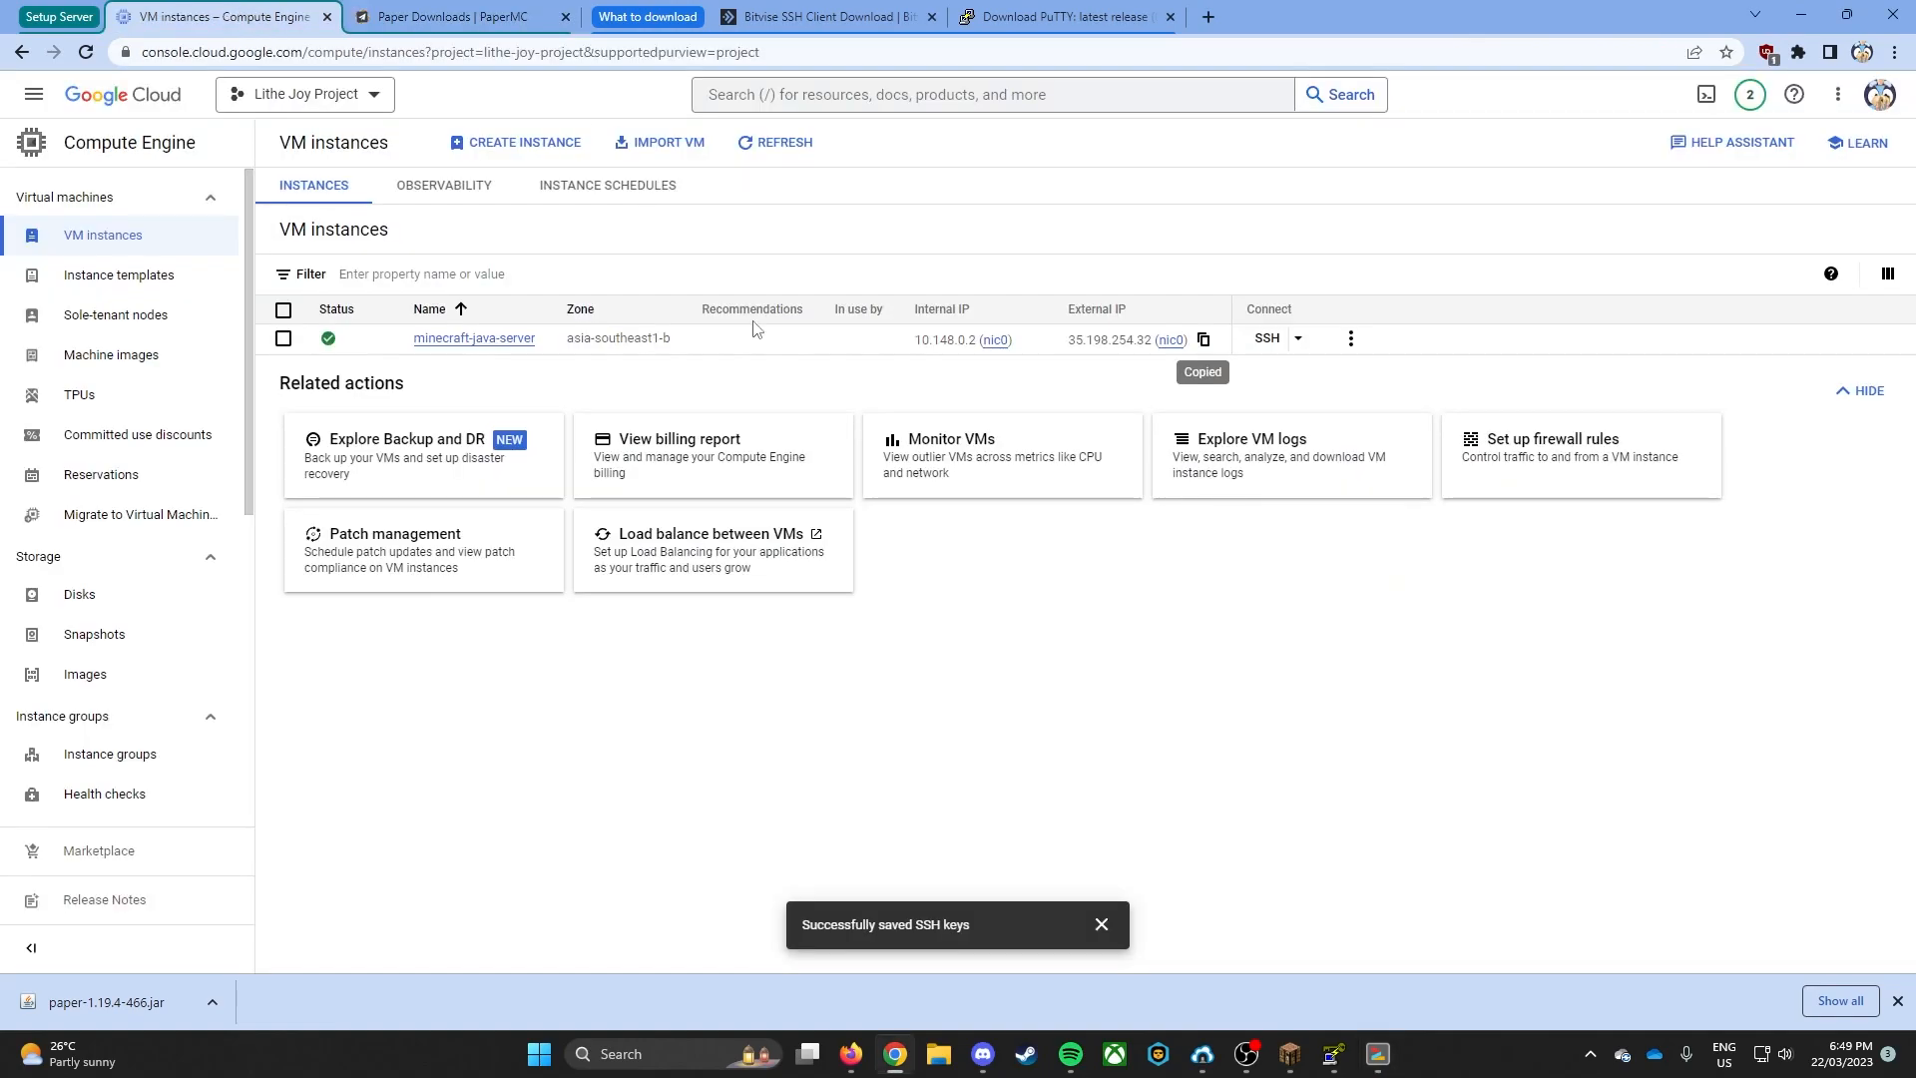
pyautogui.click(1203, 341)
pyautogui.click(1297, 1064)
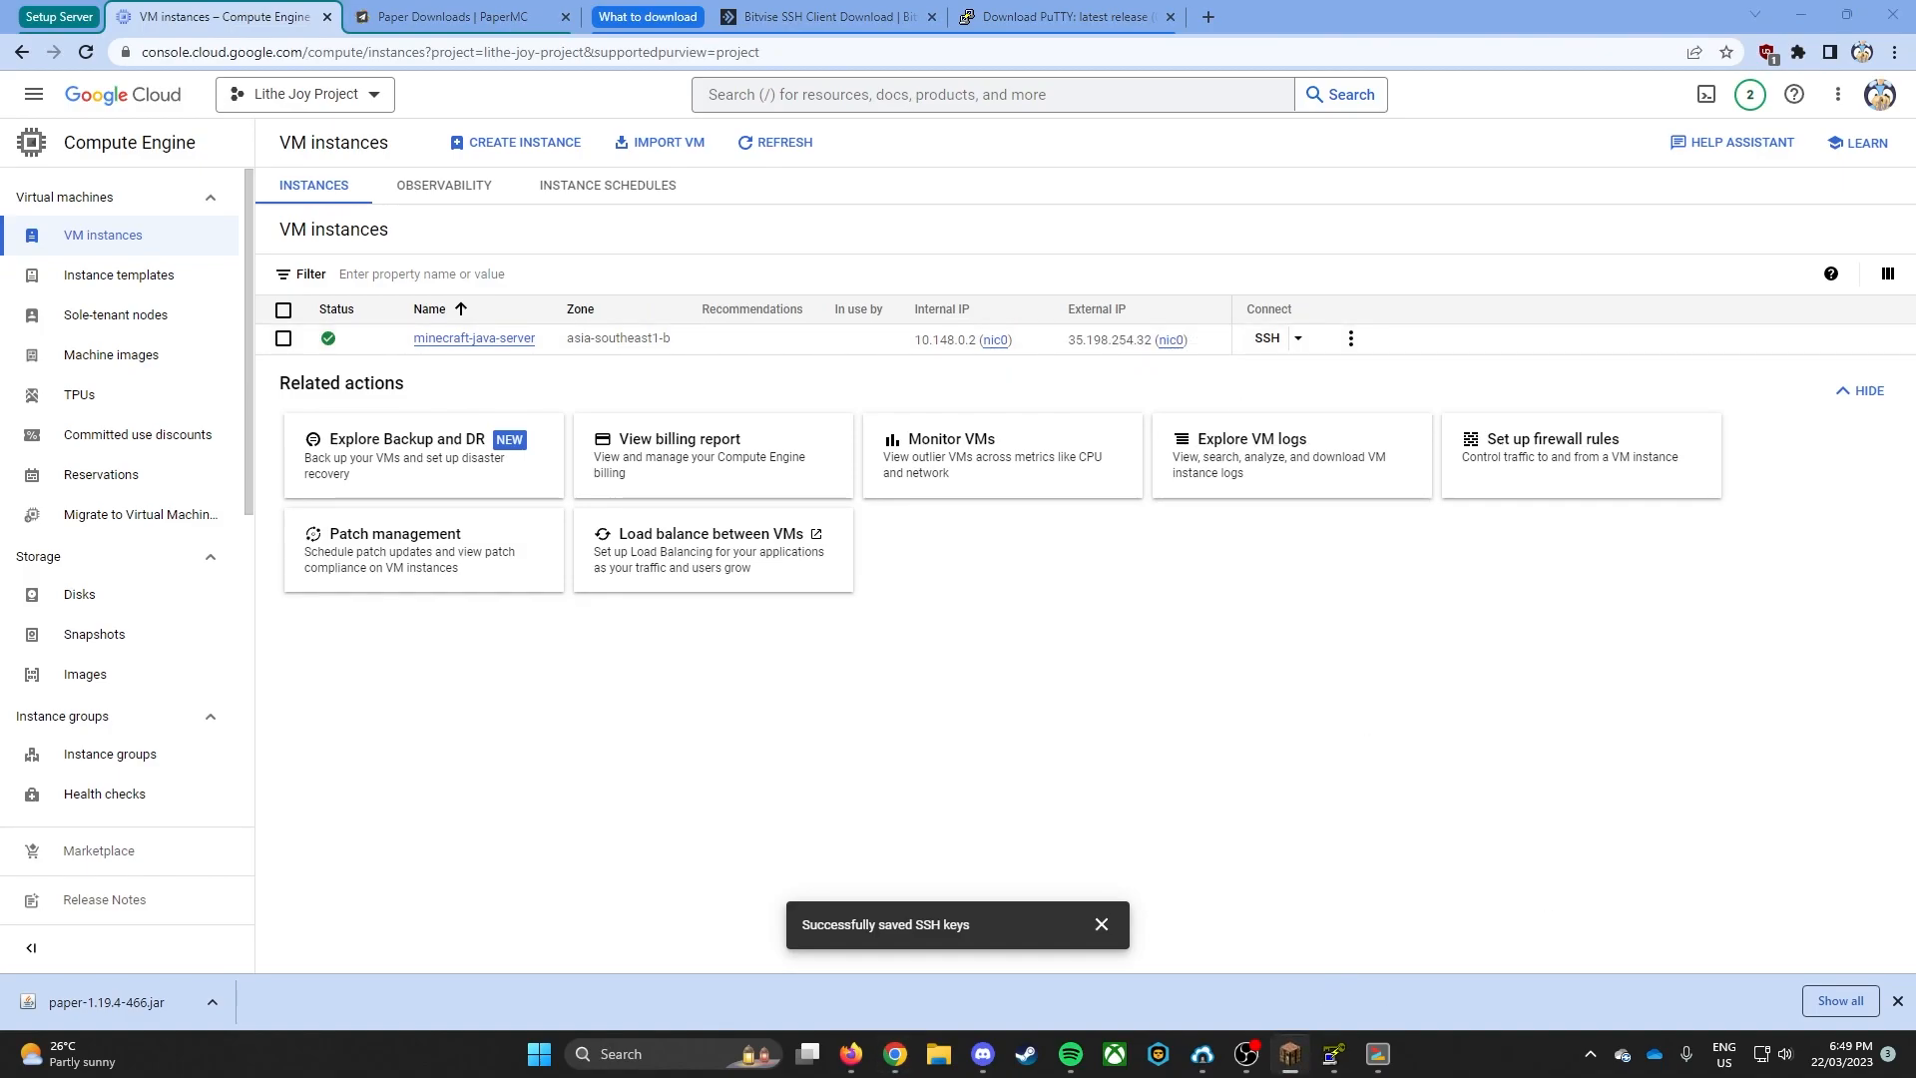
pyautogui.moveTo(1915, 337); pyautogui.dragTo(635, 245)
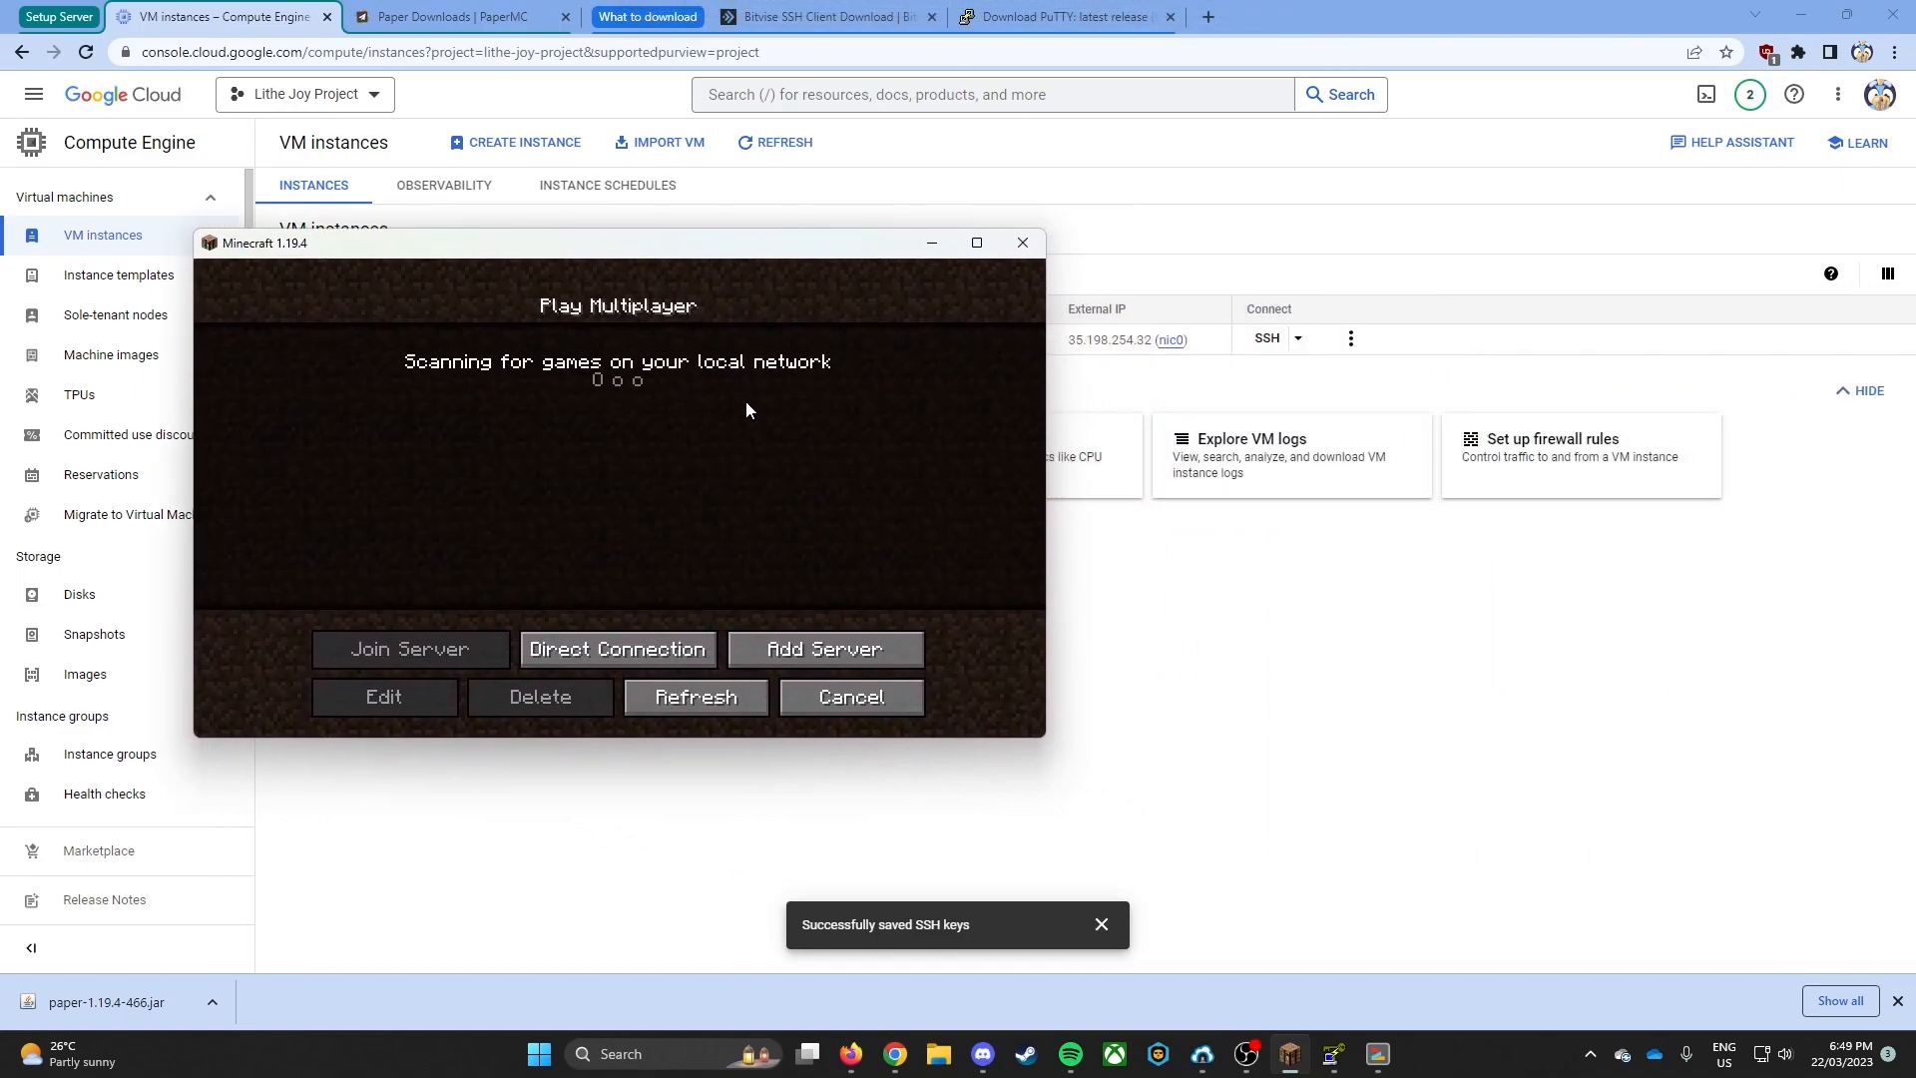
# - Bring up the server terminal and arrange it side by side with the Minecraft window
pyautogui.click(1378, 1058)
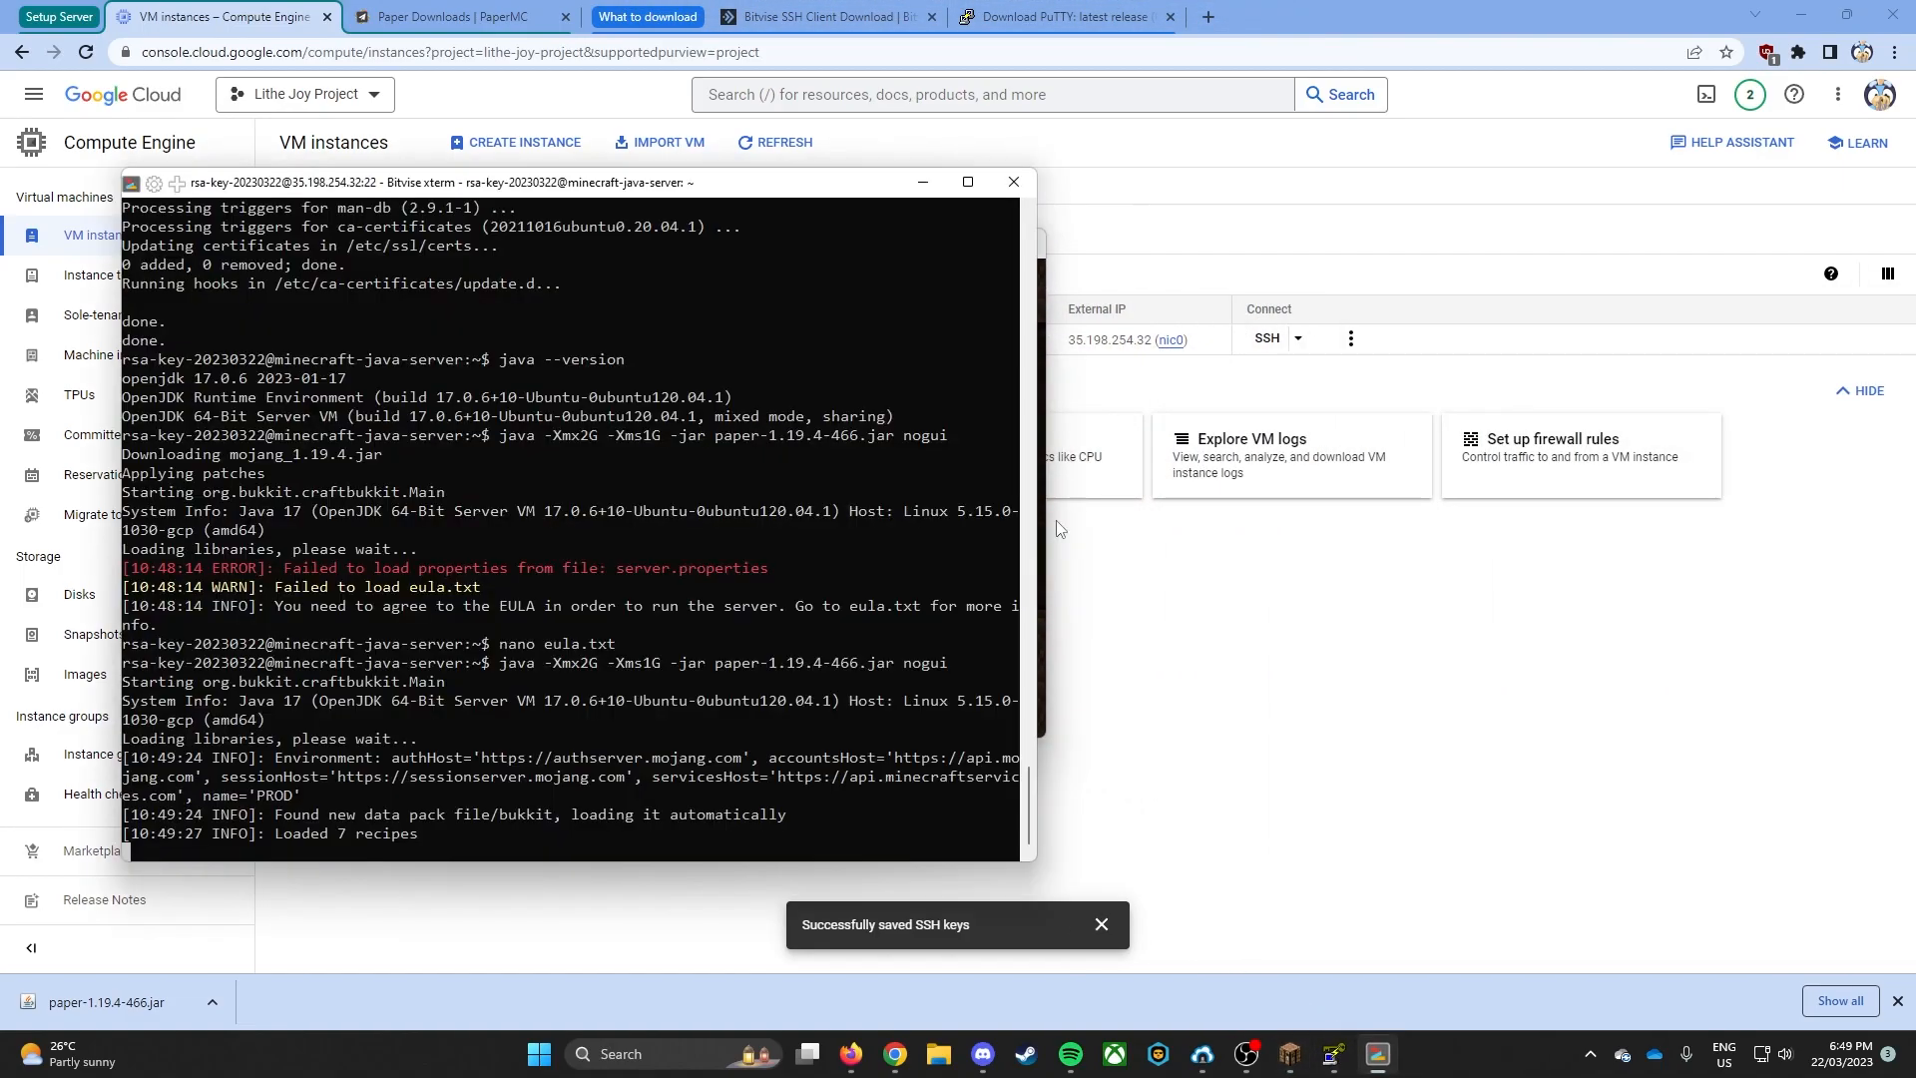
pyautogui.moveTo(785, 192); pyautogui.dragTo(1641, 177)
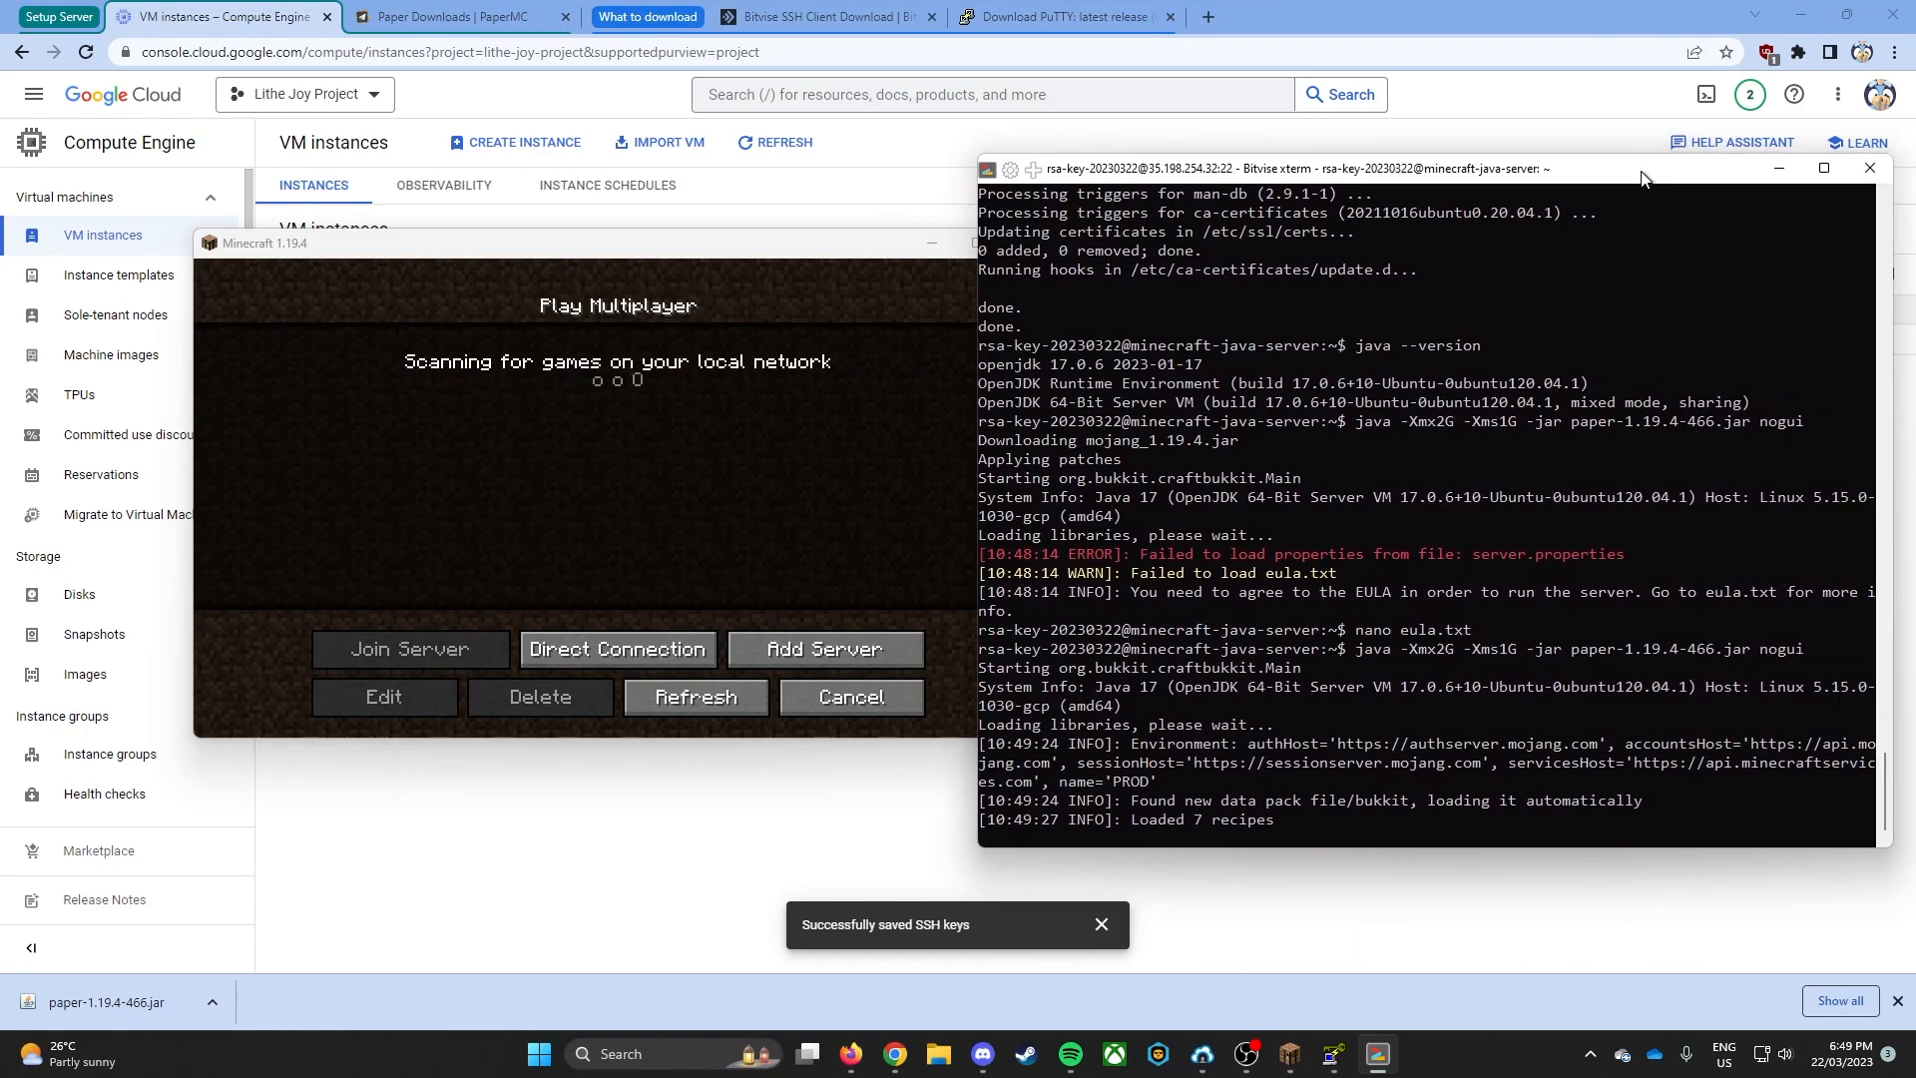
pyautogui.moveTo(717, 252); pyautogui.dragTo(614, 242)
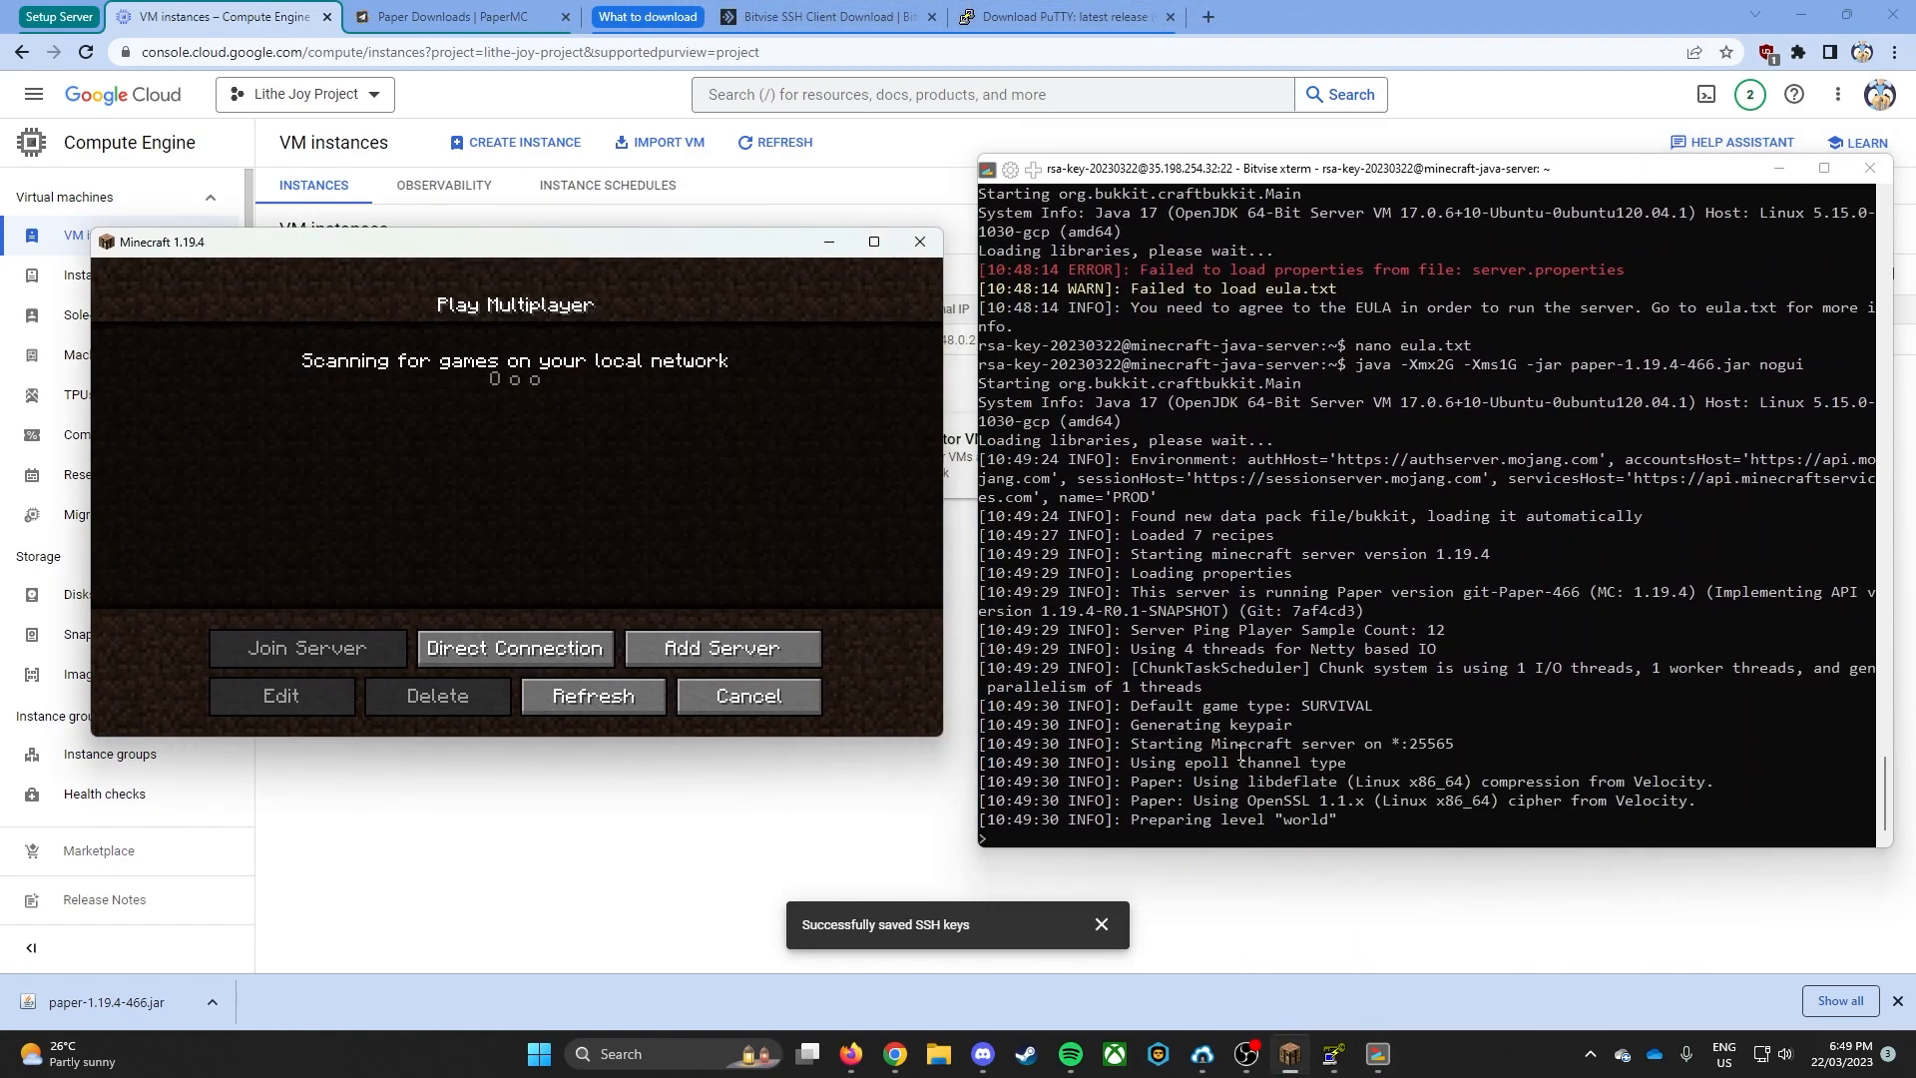
# - Add a server named Minecraft Server with address 35.198.254.32 to Minecraft's multiplayer list
pyautogui.click(655, 649)
pyautogui.click(554, 494)
pyautogui.hotkey('ctrl', 'v')
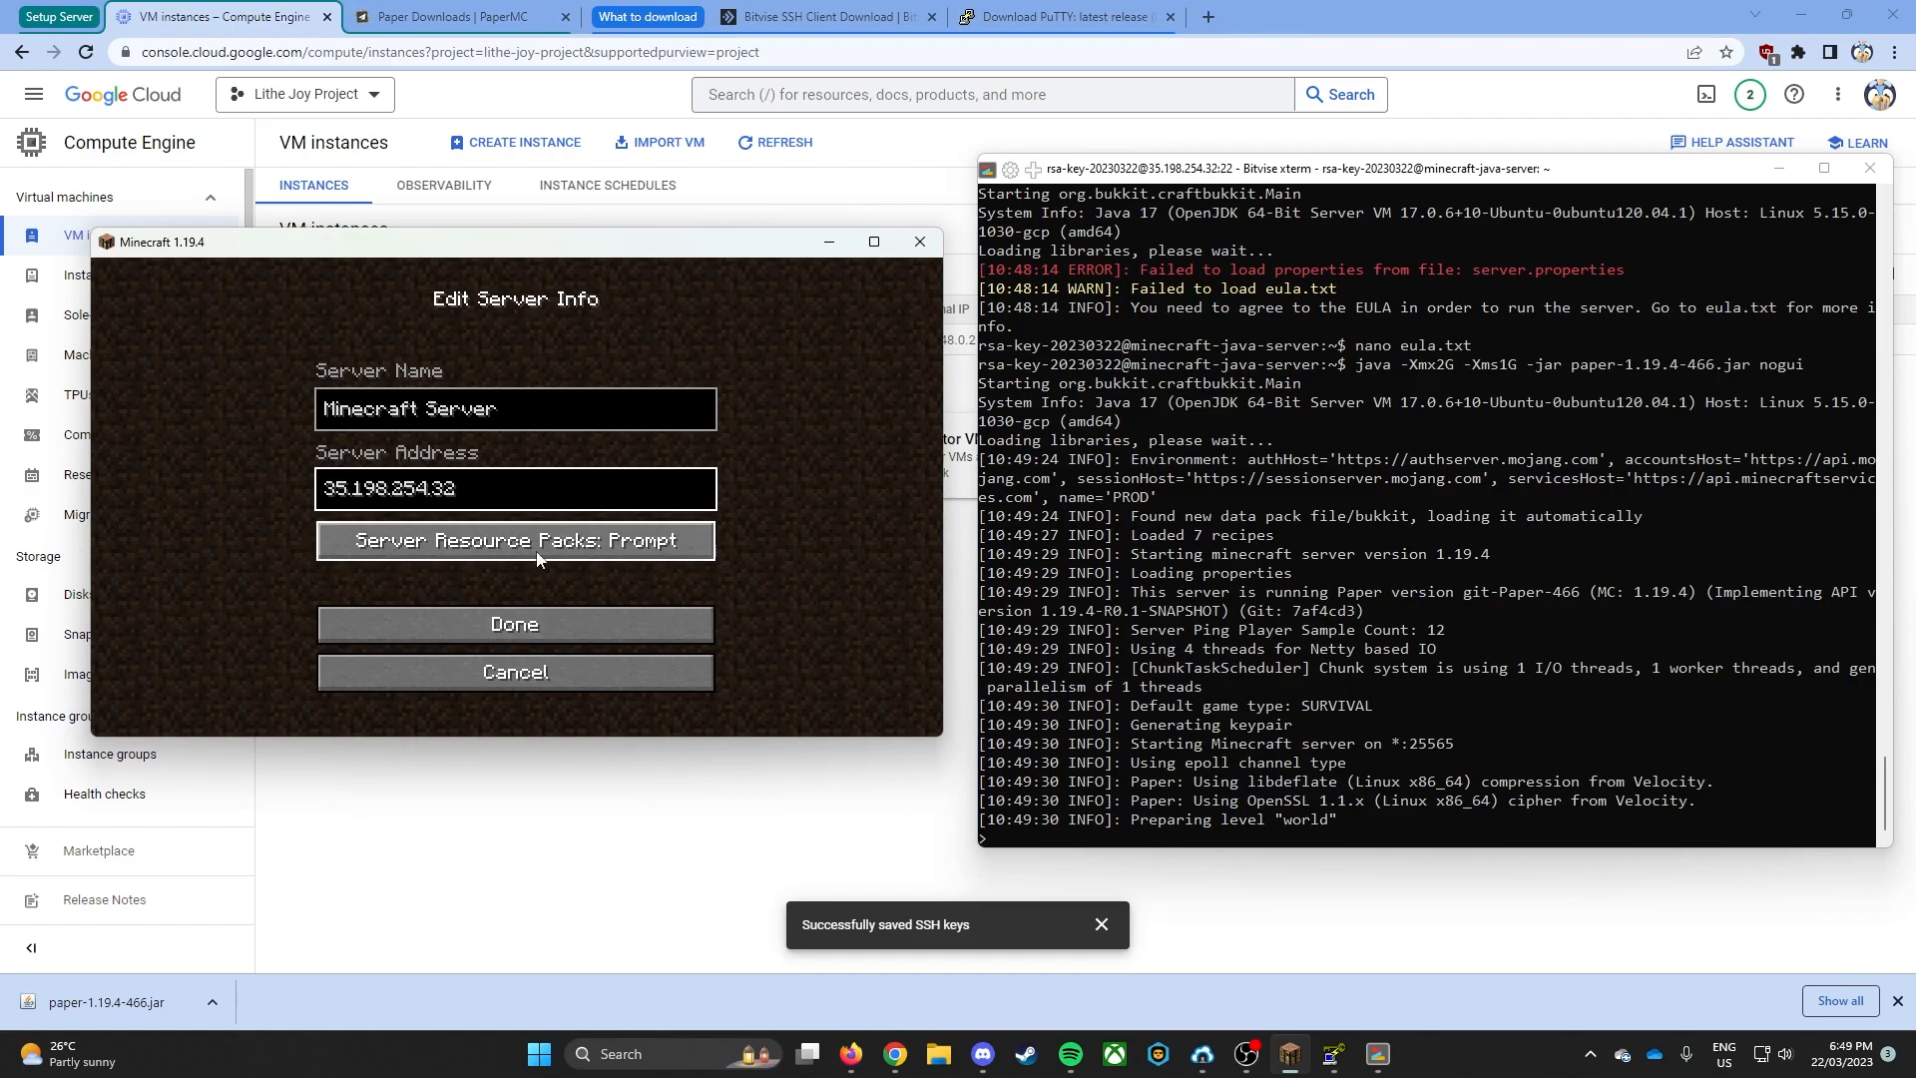
pyautogui.click(549, 624)
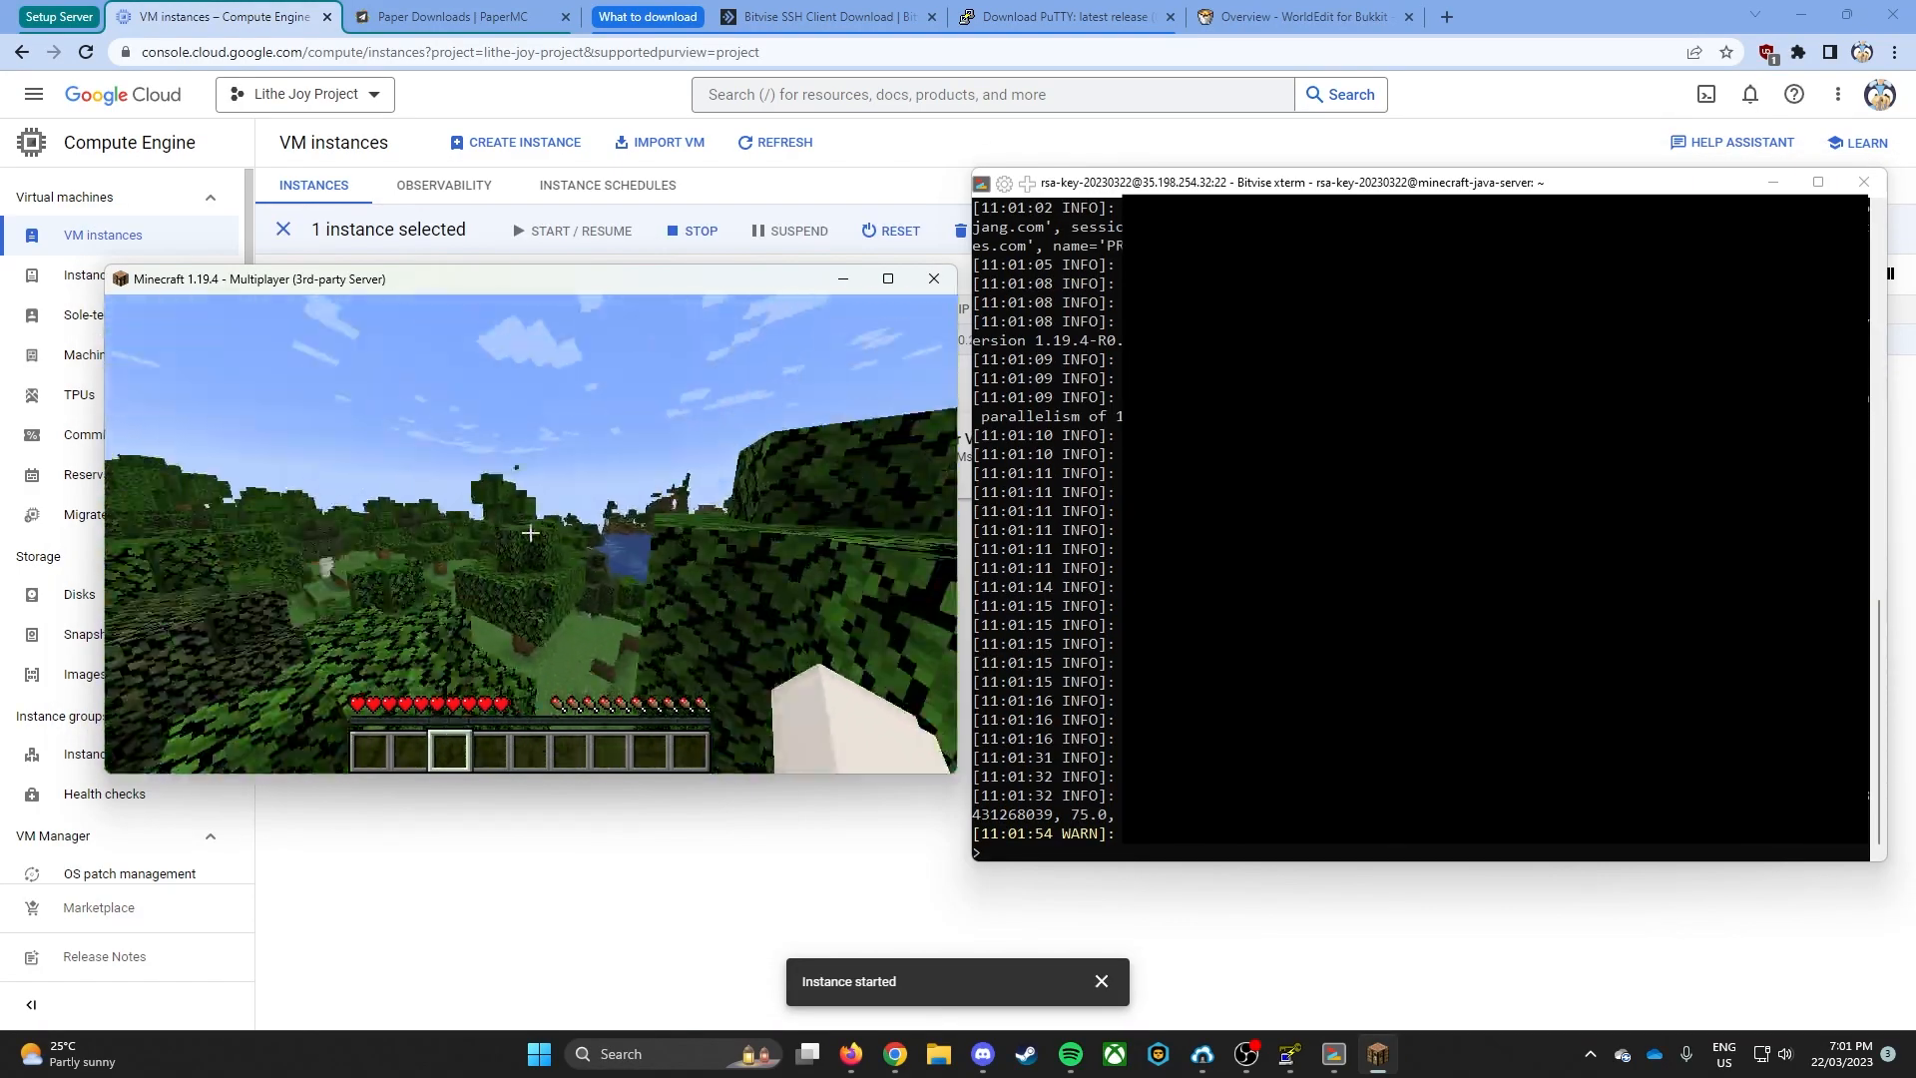
# - Walk across the treetops in the joined server's world and break a block to test the connection
pyautogui.press('w')
pyautogui.press('w')
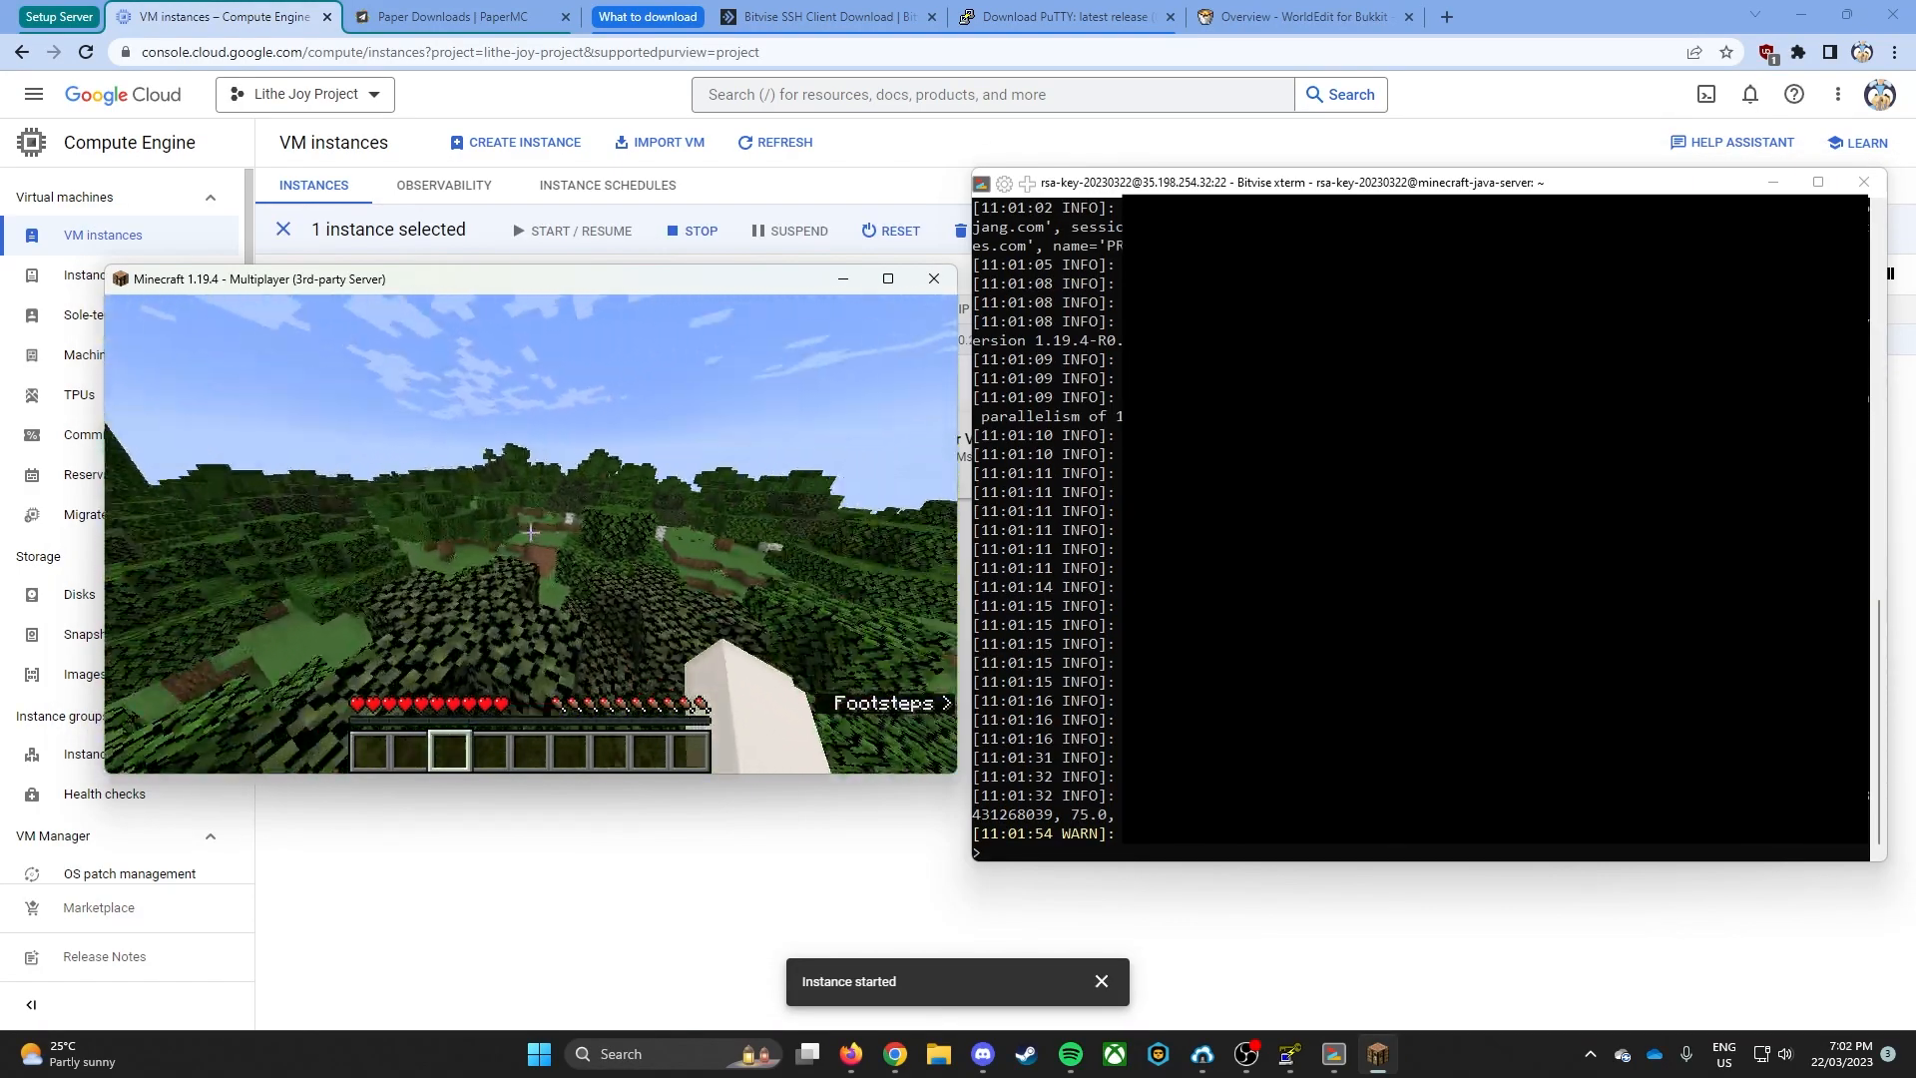
pyautogui.click(529, 533)
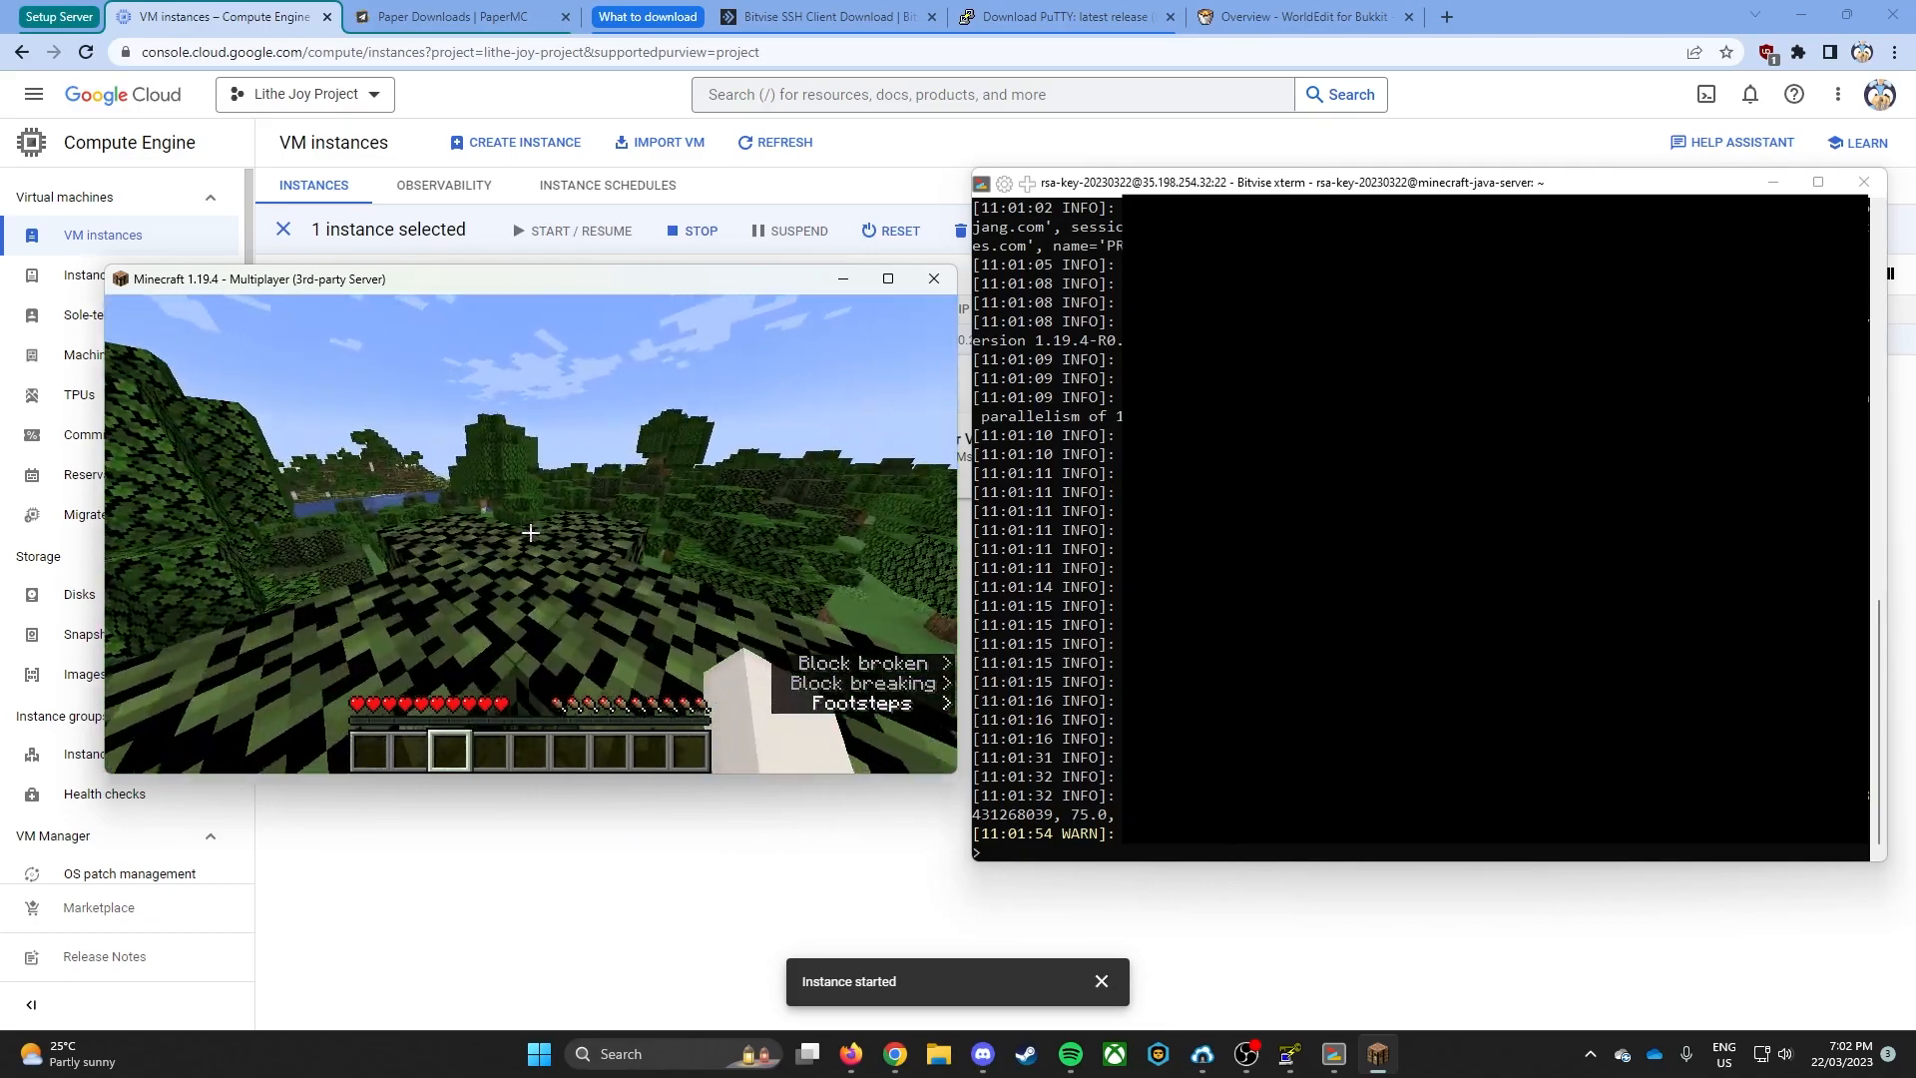
# - In the server console, run deop and op on the player's username to reassign operator status, and resume the game
pyautogui.hotkey('alt', 'Tab')
pyautogui.write('deop ArcticWoof')
pyautogui.press('Return')
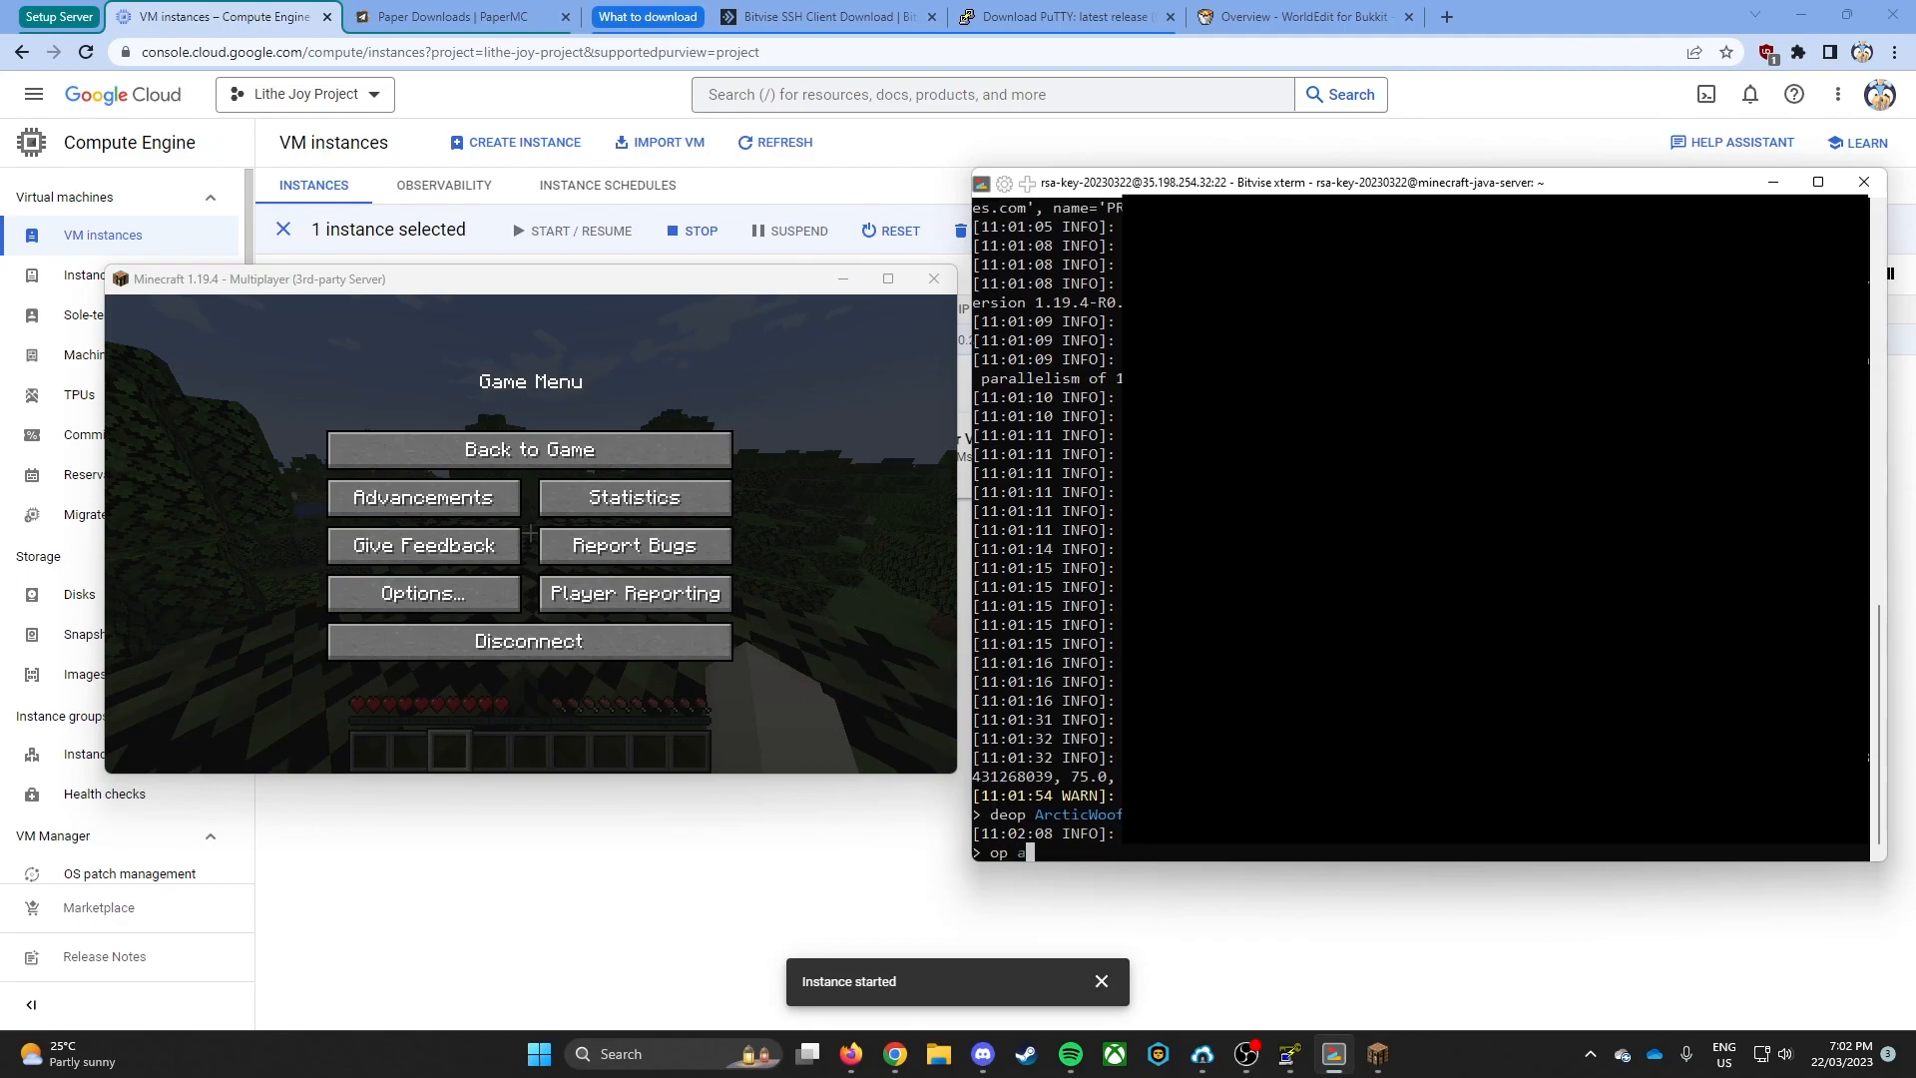
pyautogui.write('op a')
pyautogui.press('Tab')
pyautogui.press('Return')
pyautogui.click(529, 449)
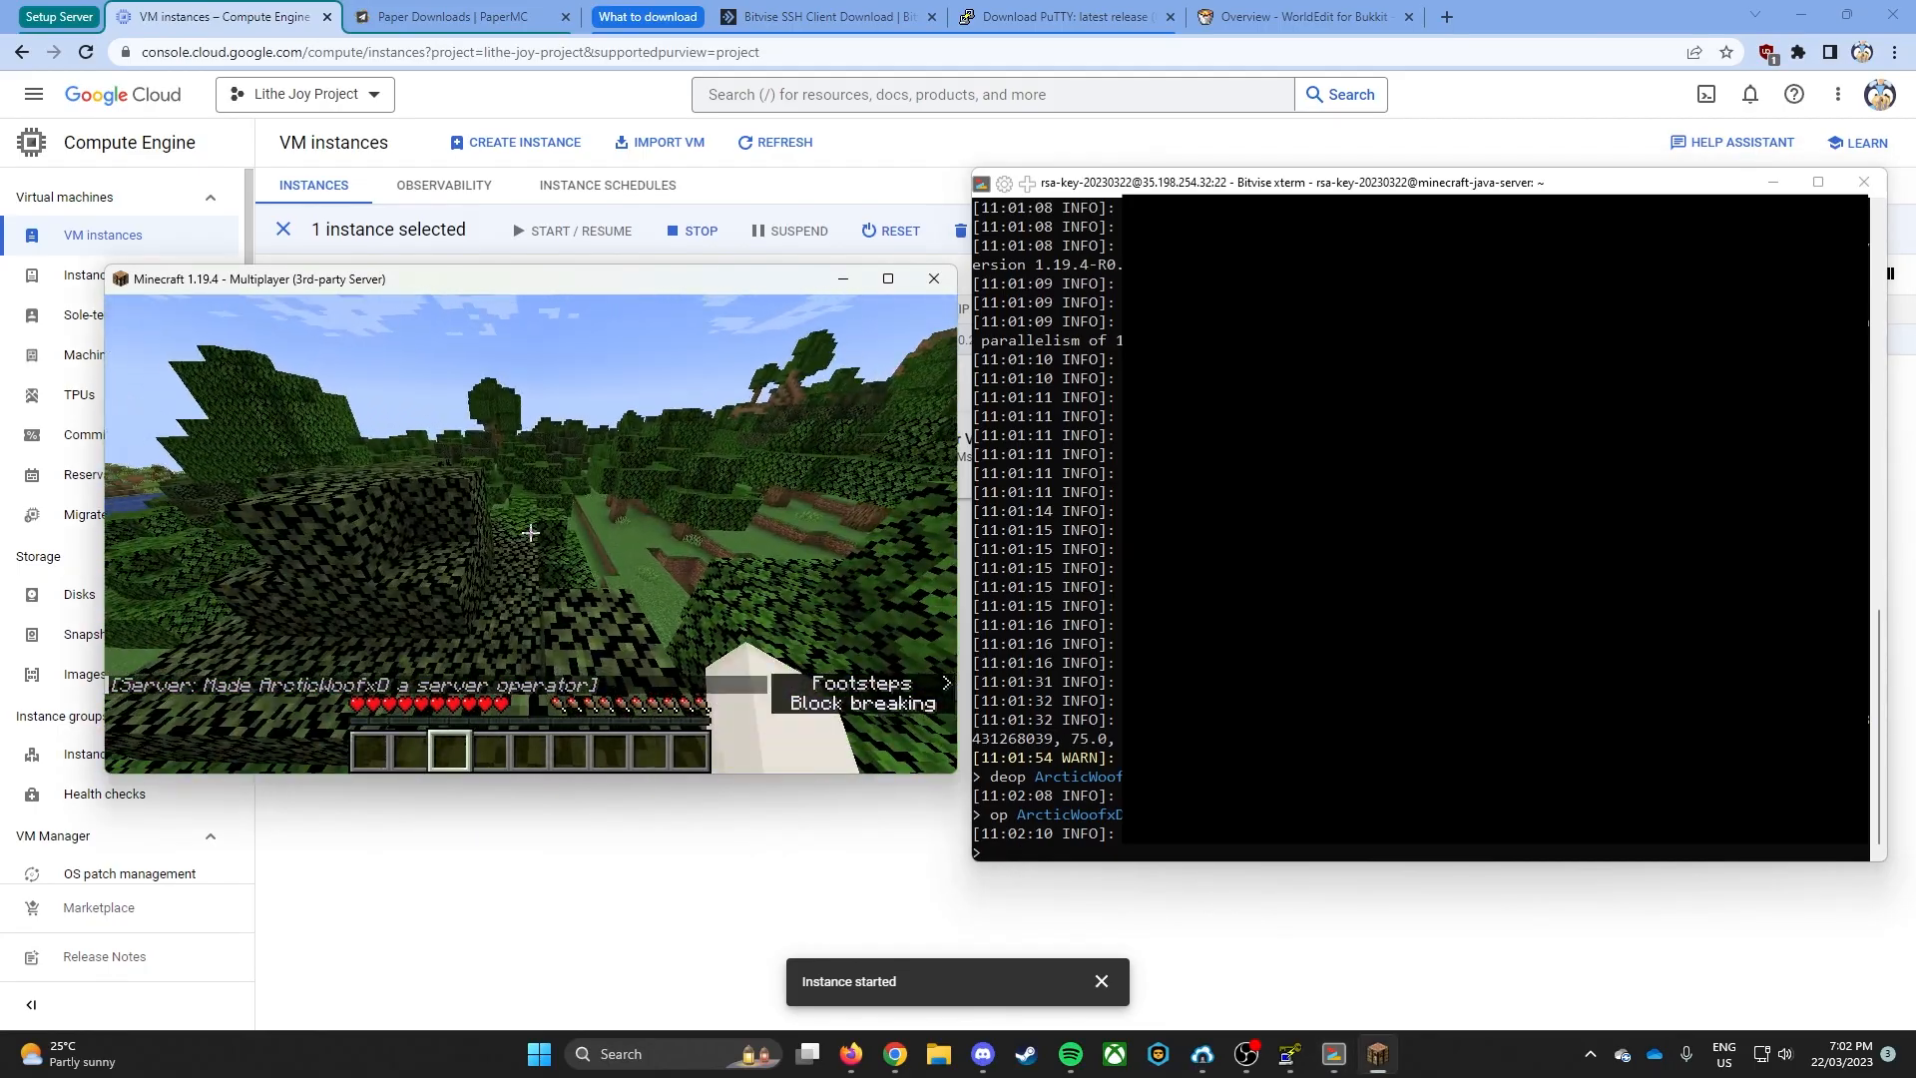
pyautogui.press('Escape')
pyautogui.click(1237, 609)
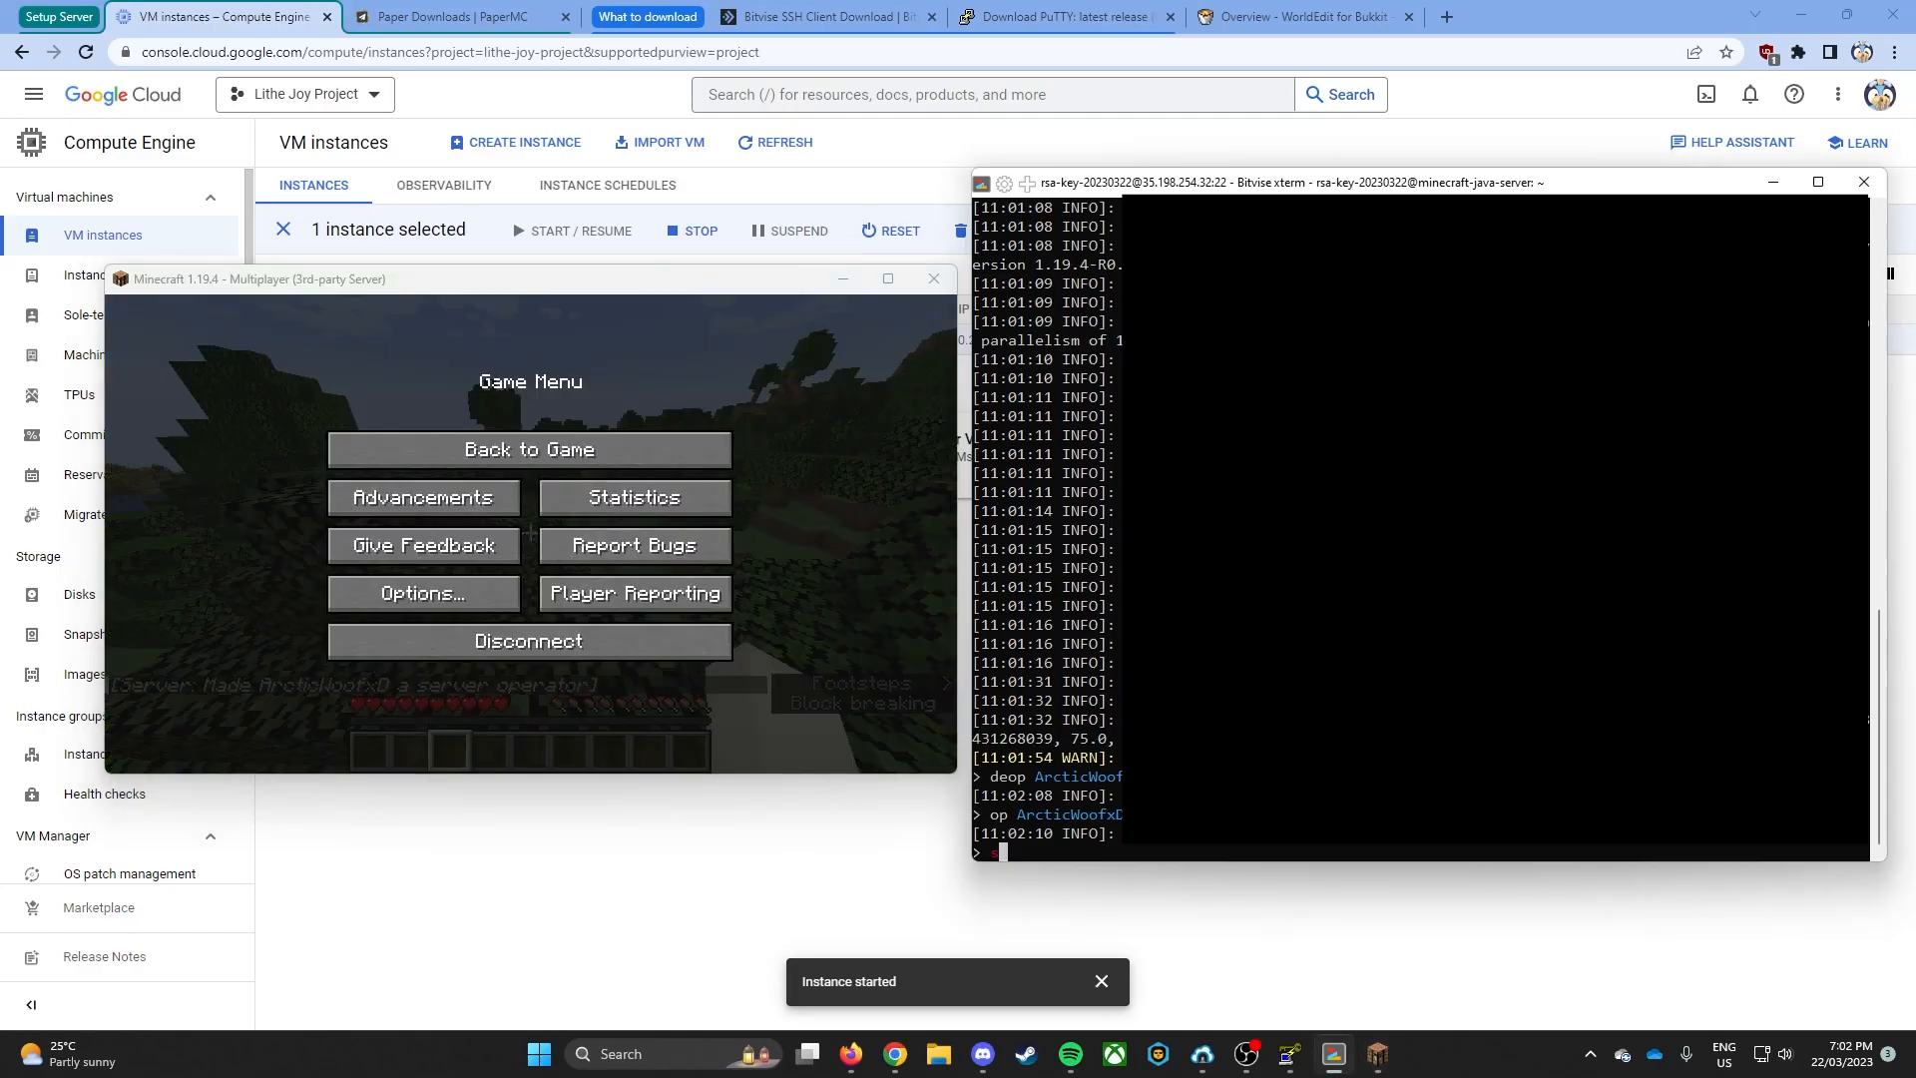
pyautogui.write('ste')
pyautogui.write('p')
pyautogui.press('Return')
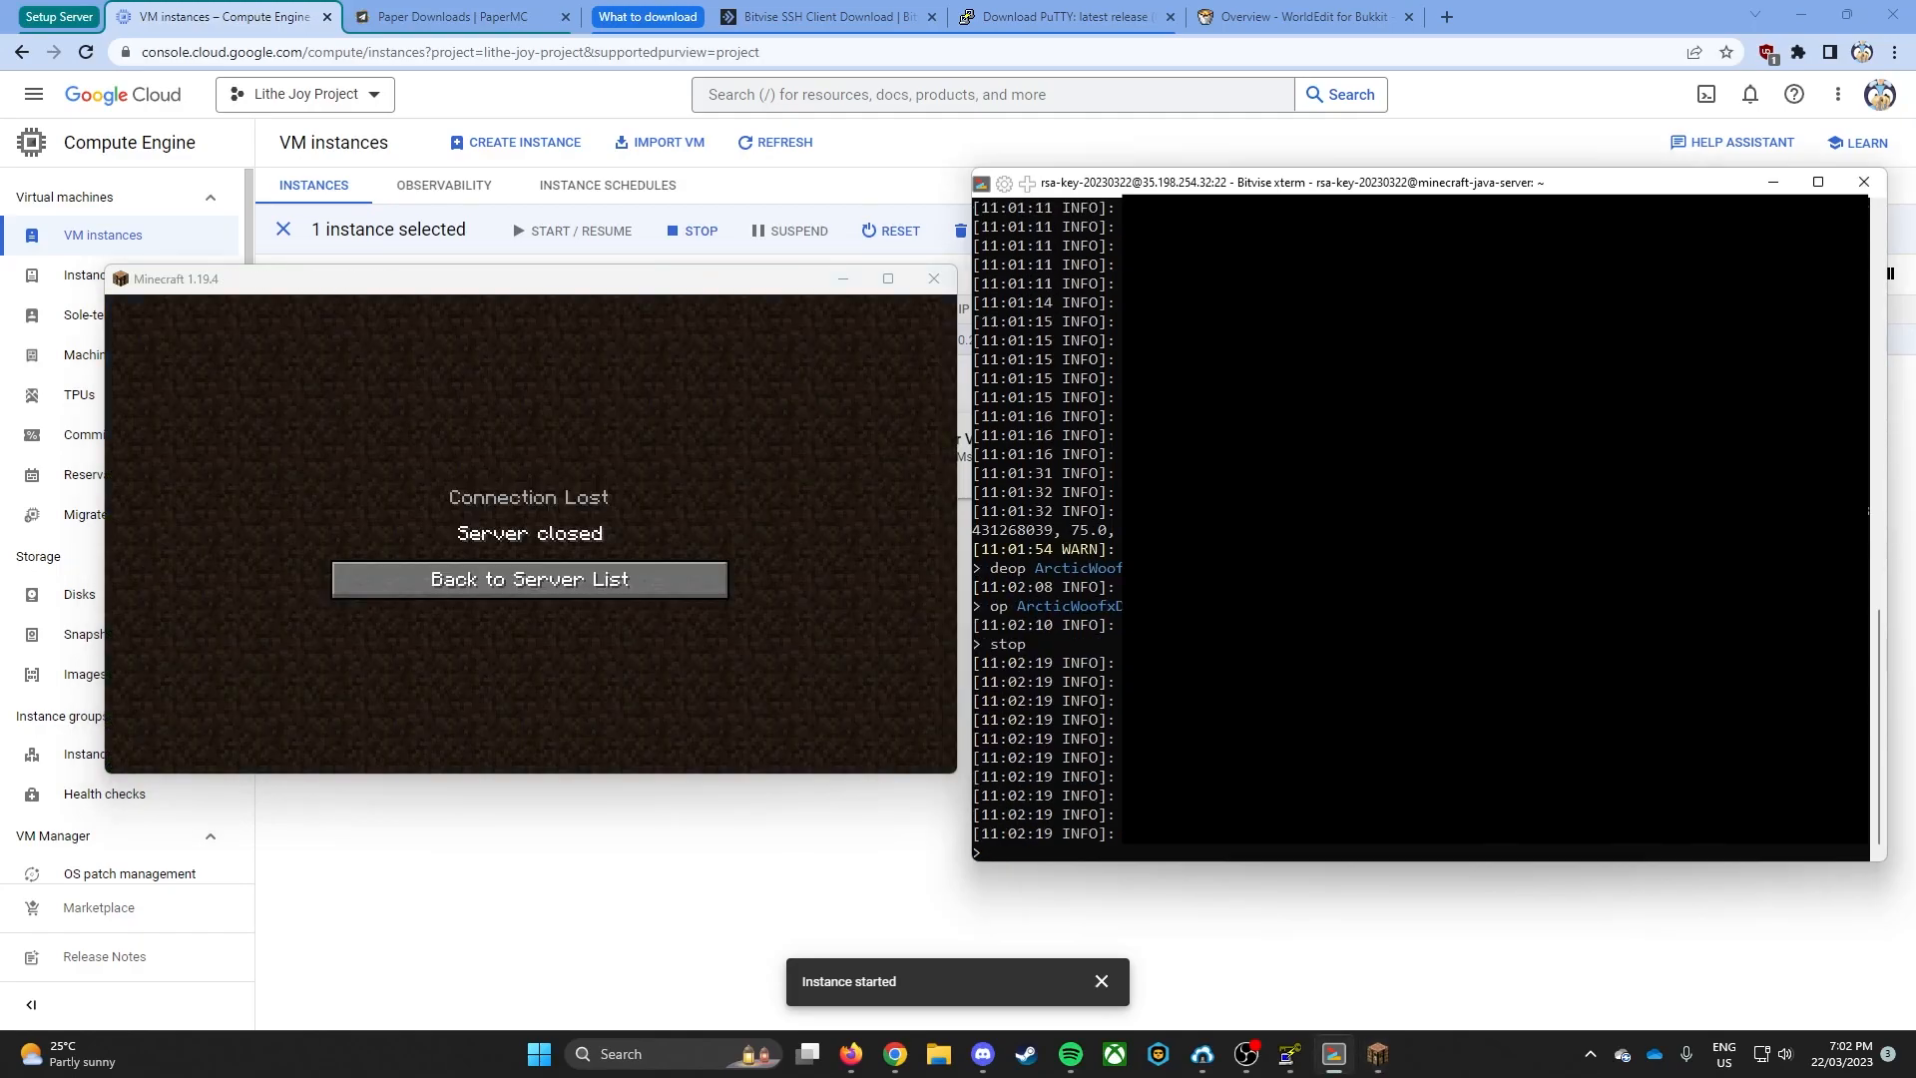
pyautogui.click(610, 581)
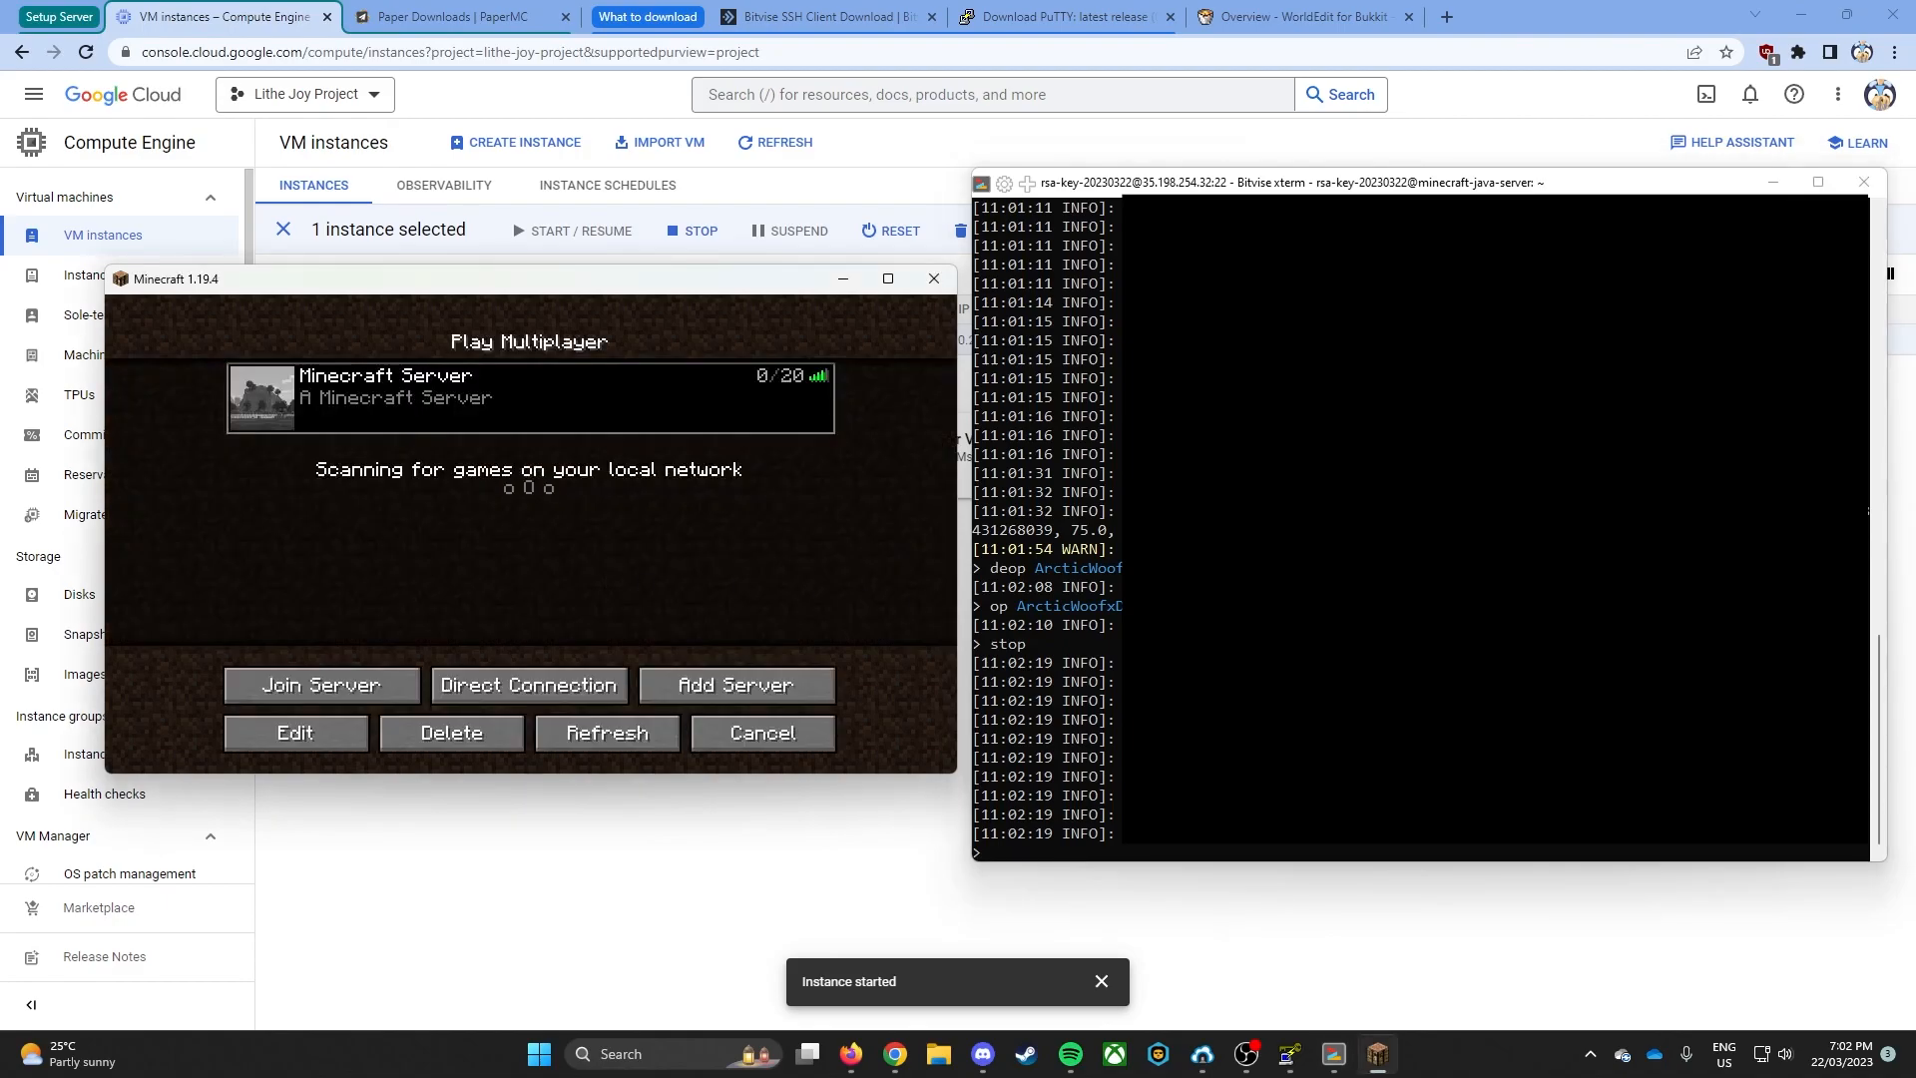
# - Download the latest WorldEdit for Bukkit and upload worldedit-bukkit-7.2.14.jar to the server's plugins folder in Bitvise SFTP
pyautogui.click(1302, 17)
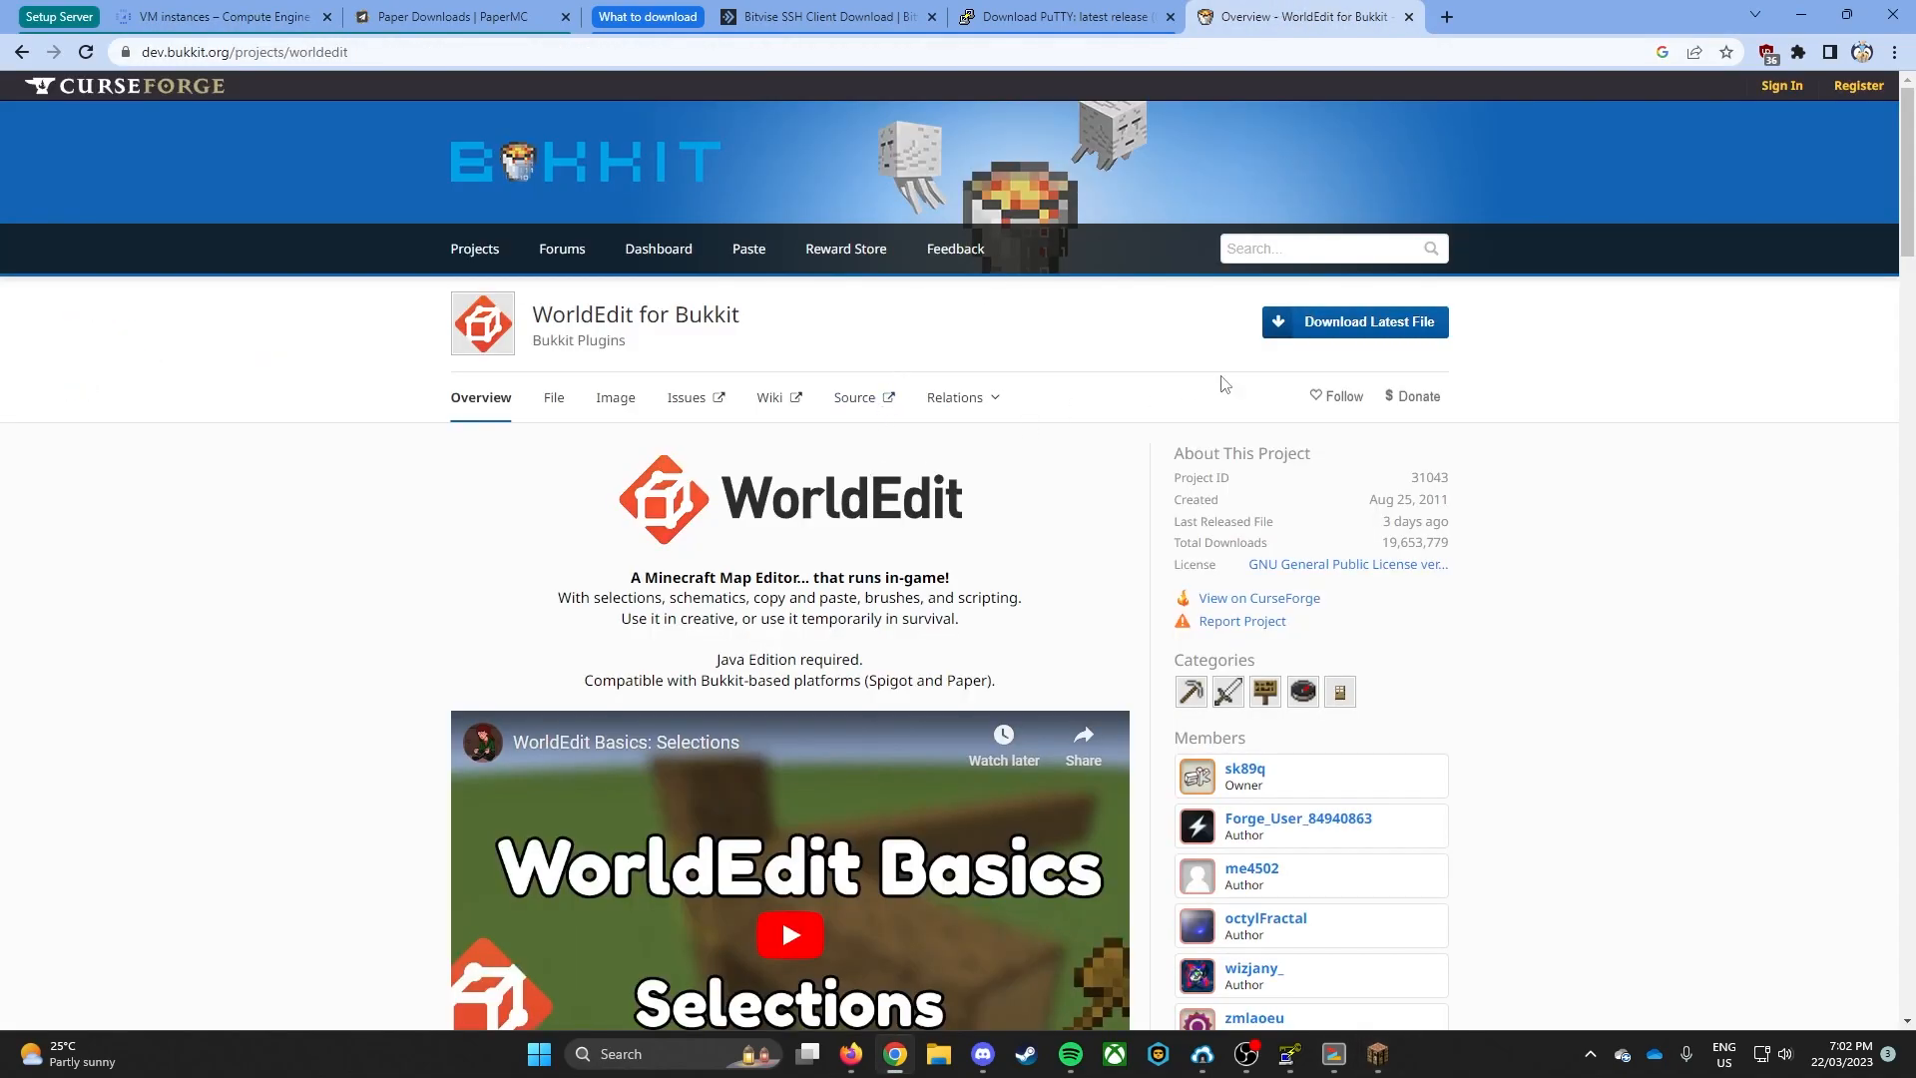
pyautogui.click(1337, 342)
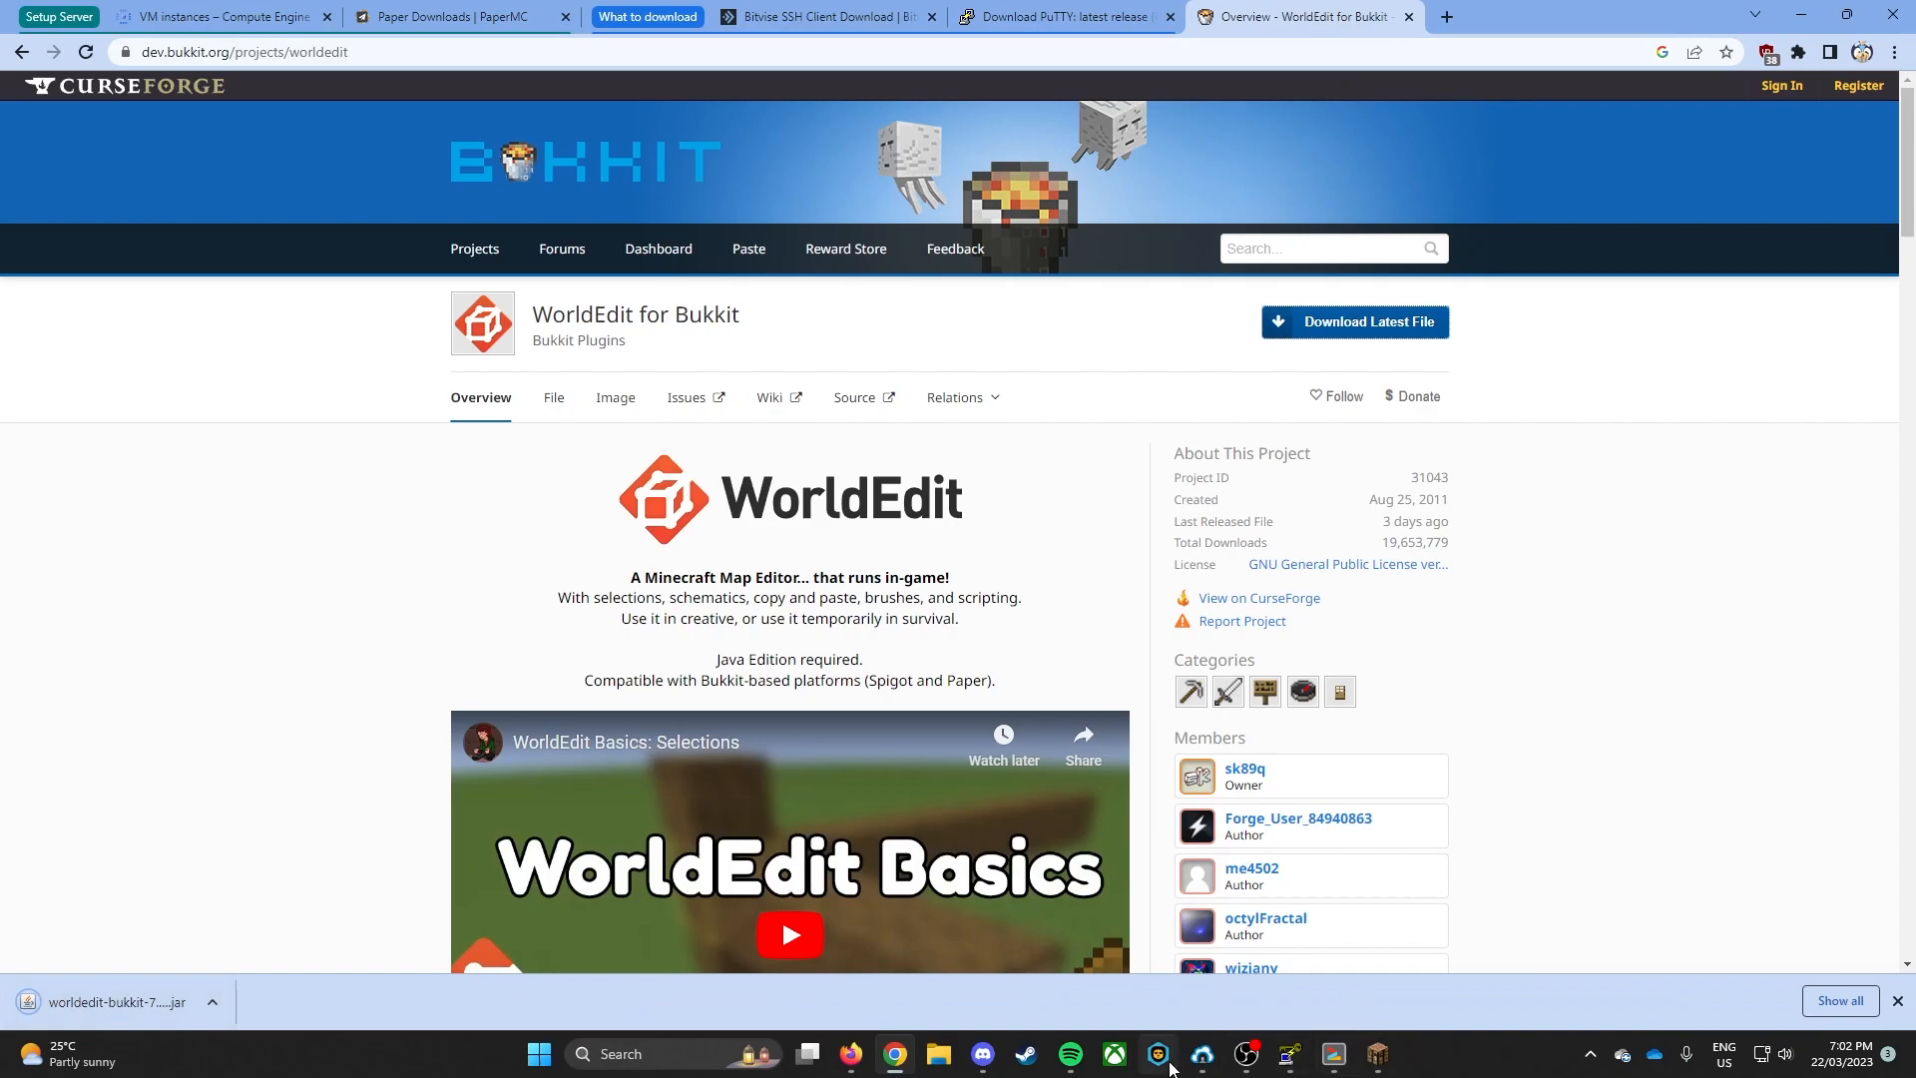
pyautogui.click(1202, 1056)
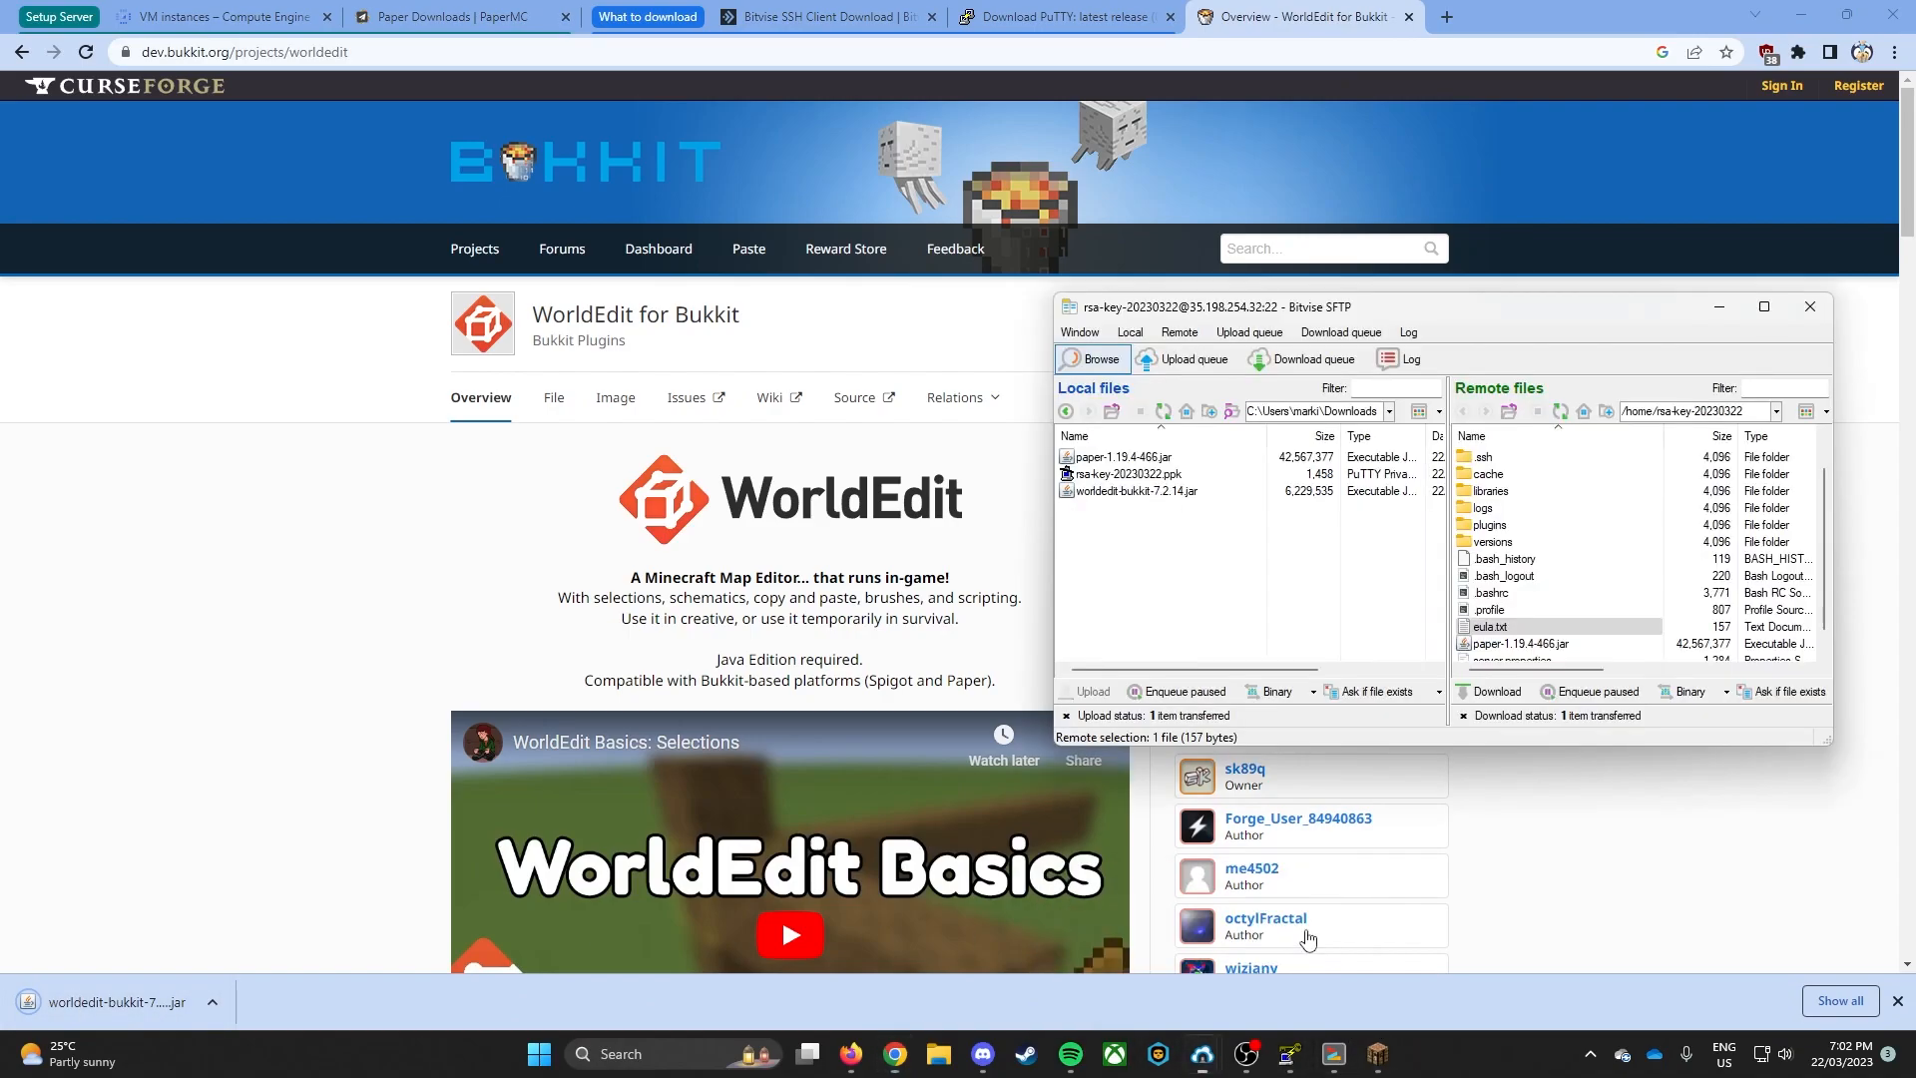
pyautogui.doubleClick(1492, 524)
pyautogui.moveTo(1119, 491); pyautogui.dragTo(1582, 569)
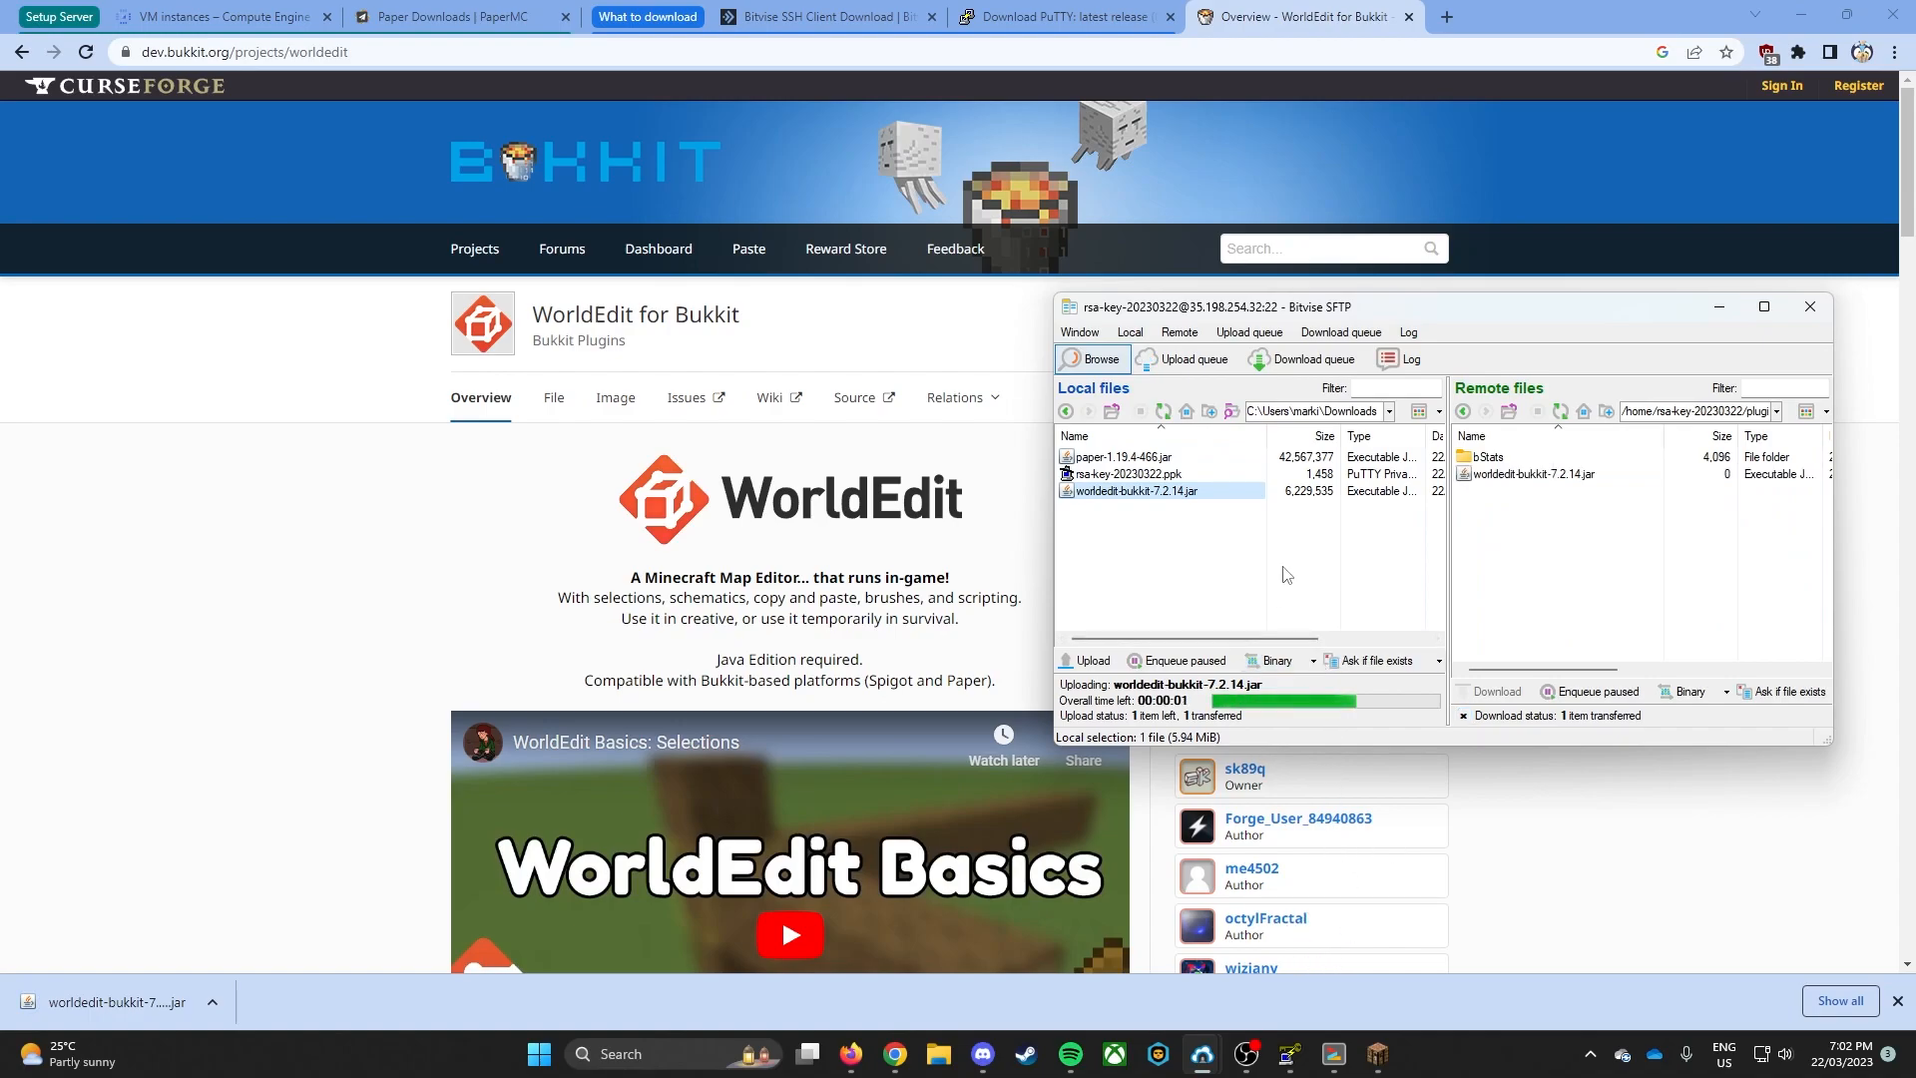
# - Restart the Paper server from the terminal with java -Xmx4G -Xms1G -jar paper-1.19.4-466.jar nogui
pyautogui.click(1334, 1054)
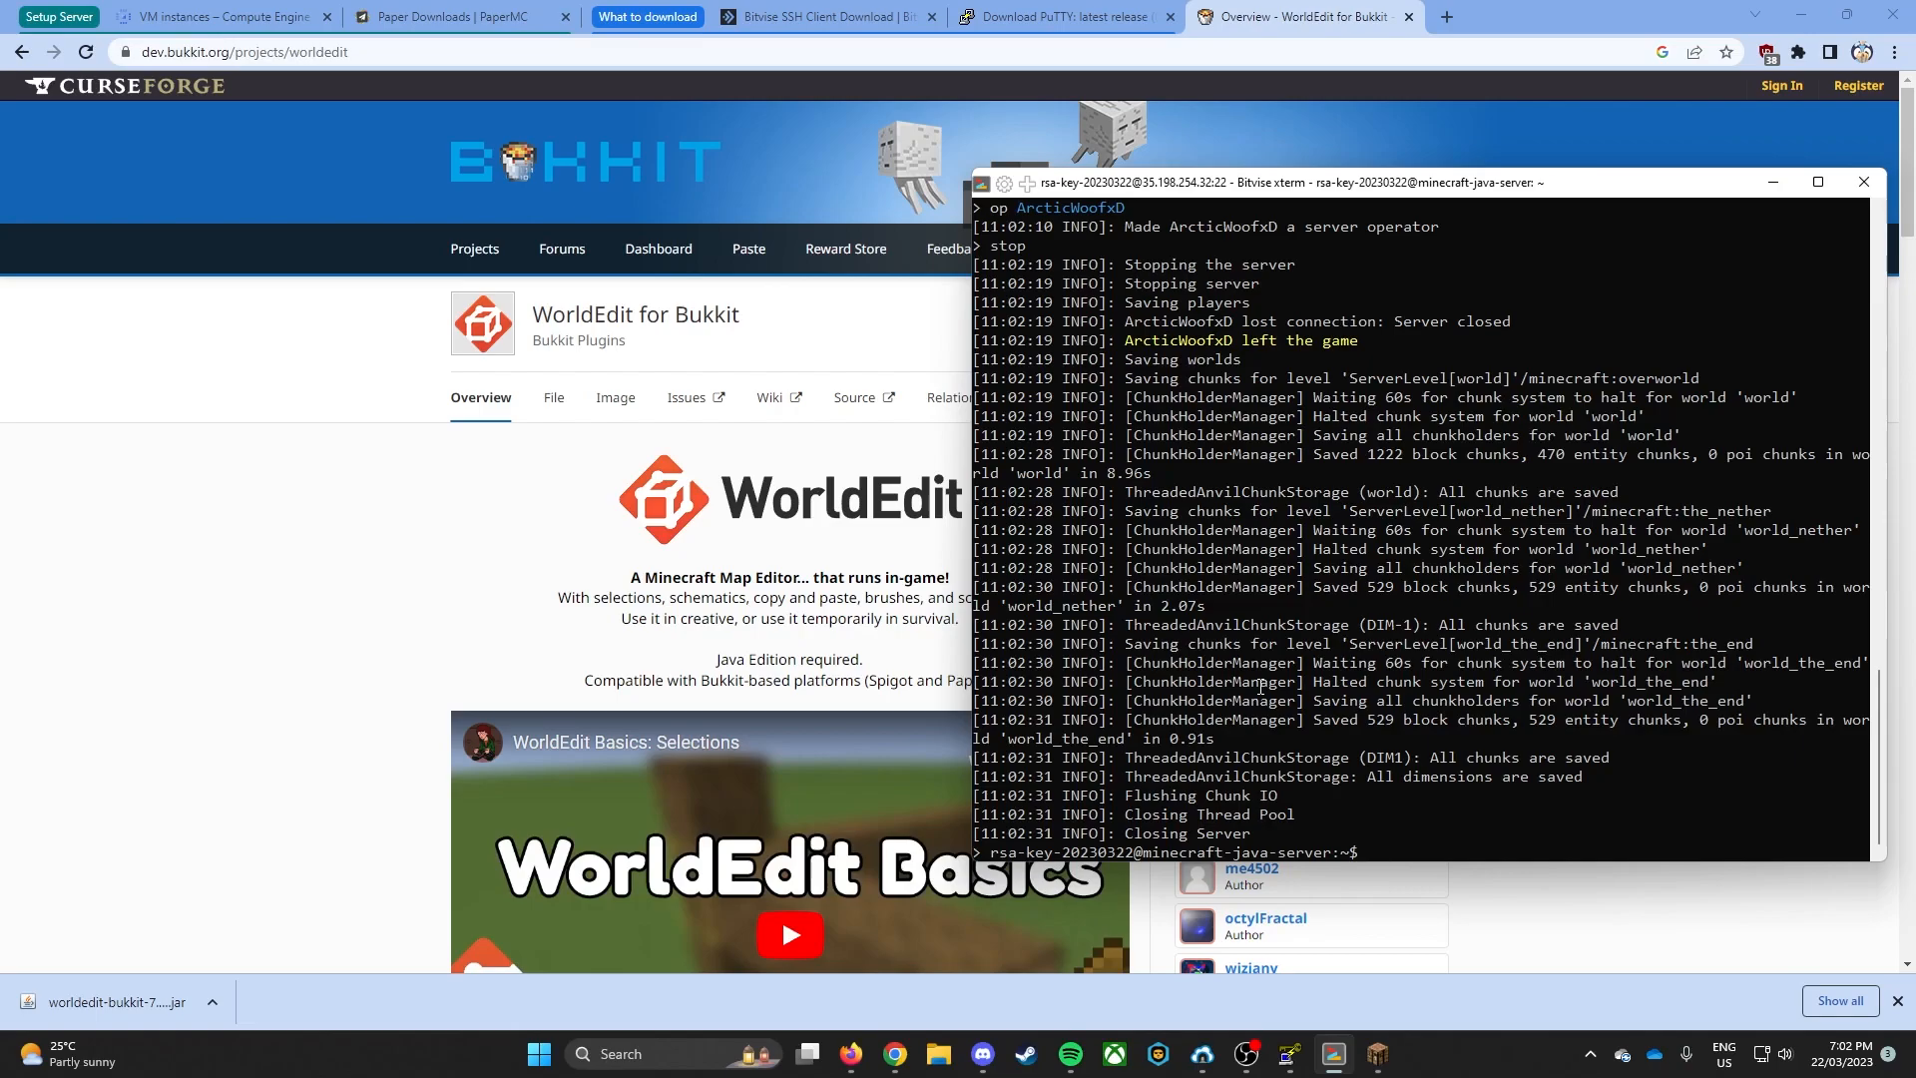
pyautogui.press('Up')
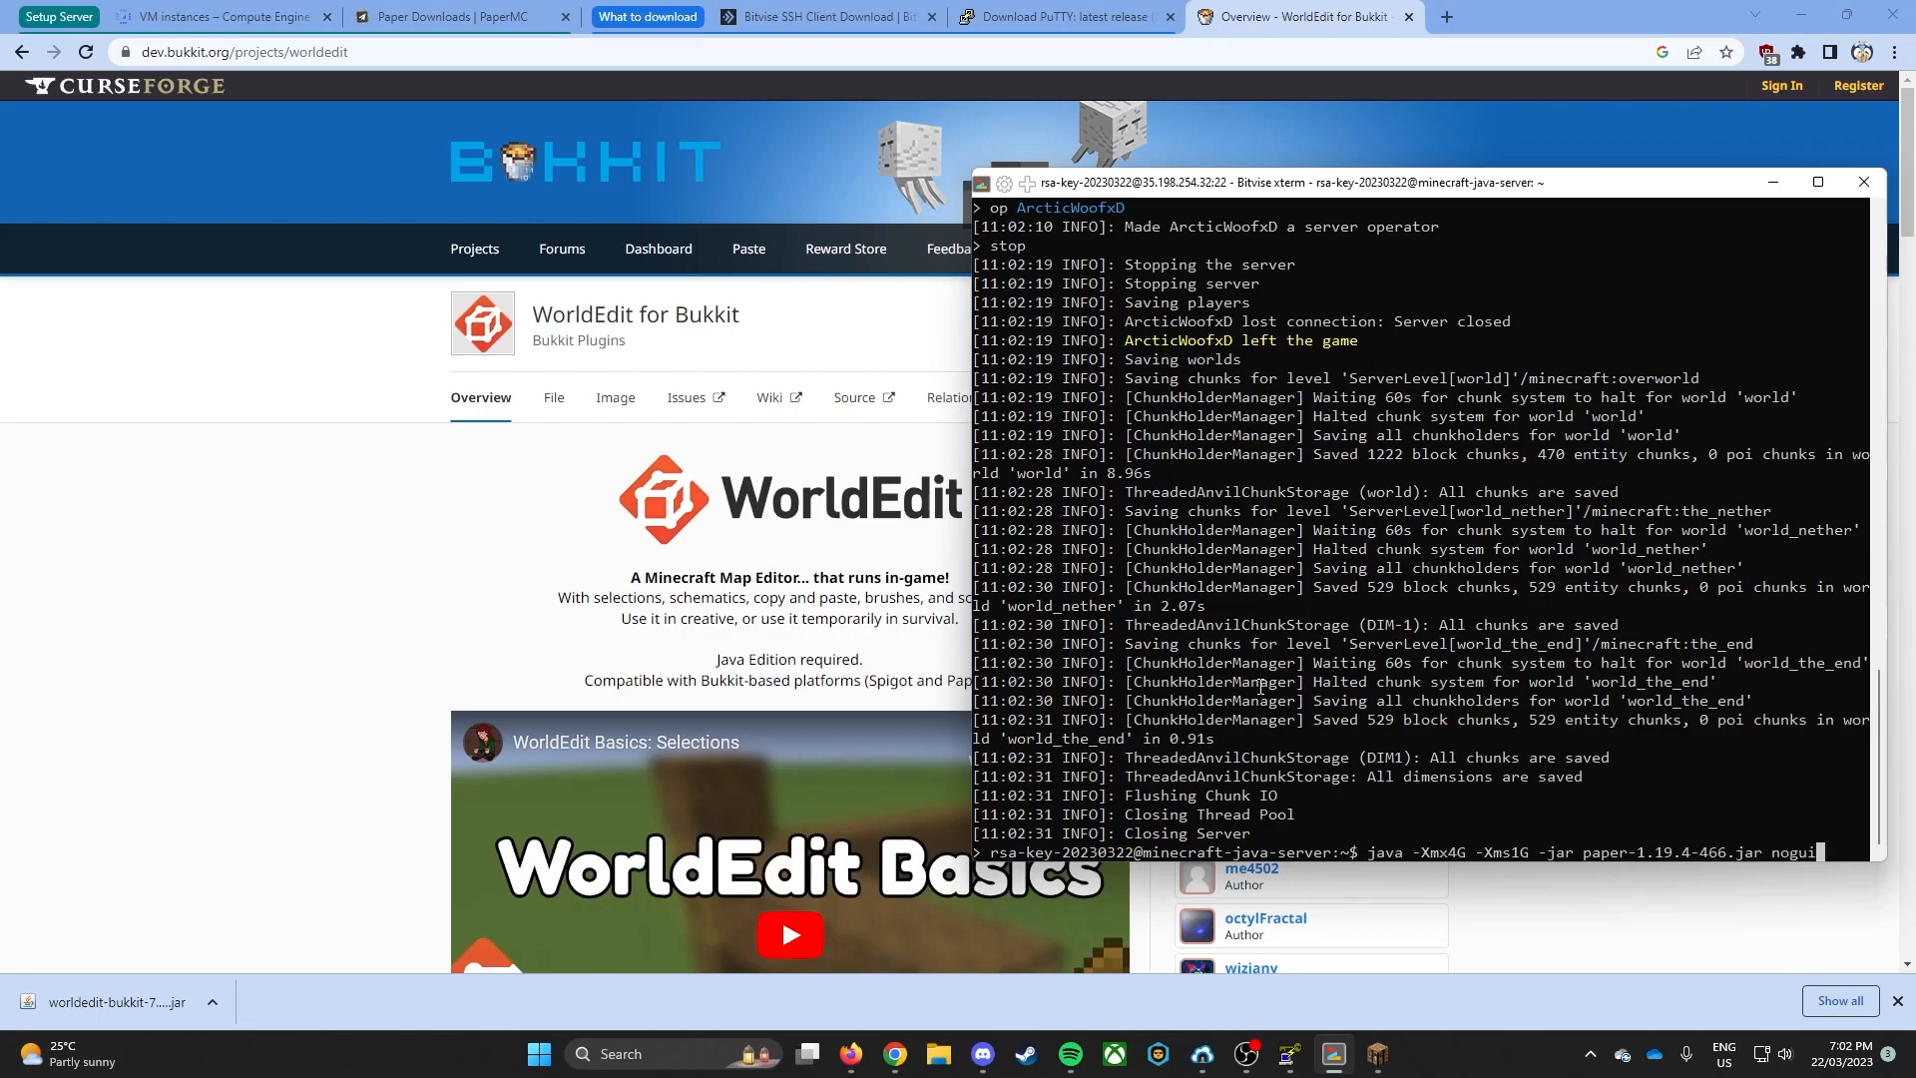
pyautogui.press('Return')
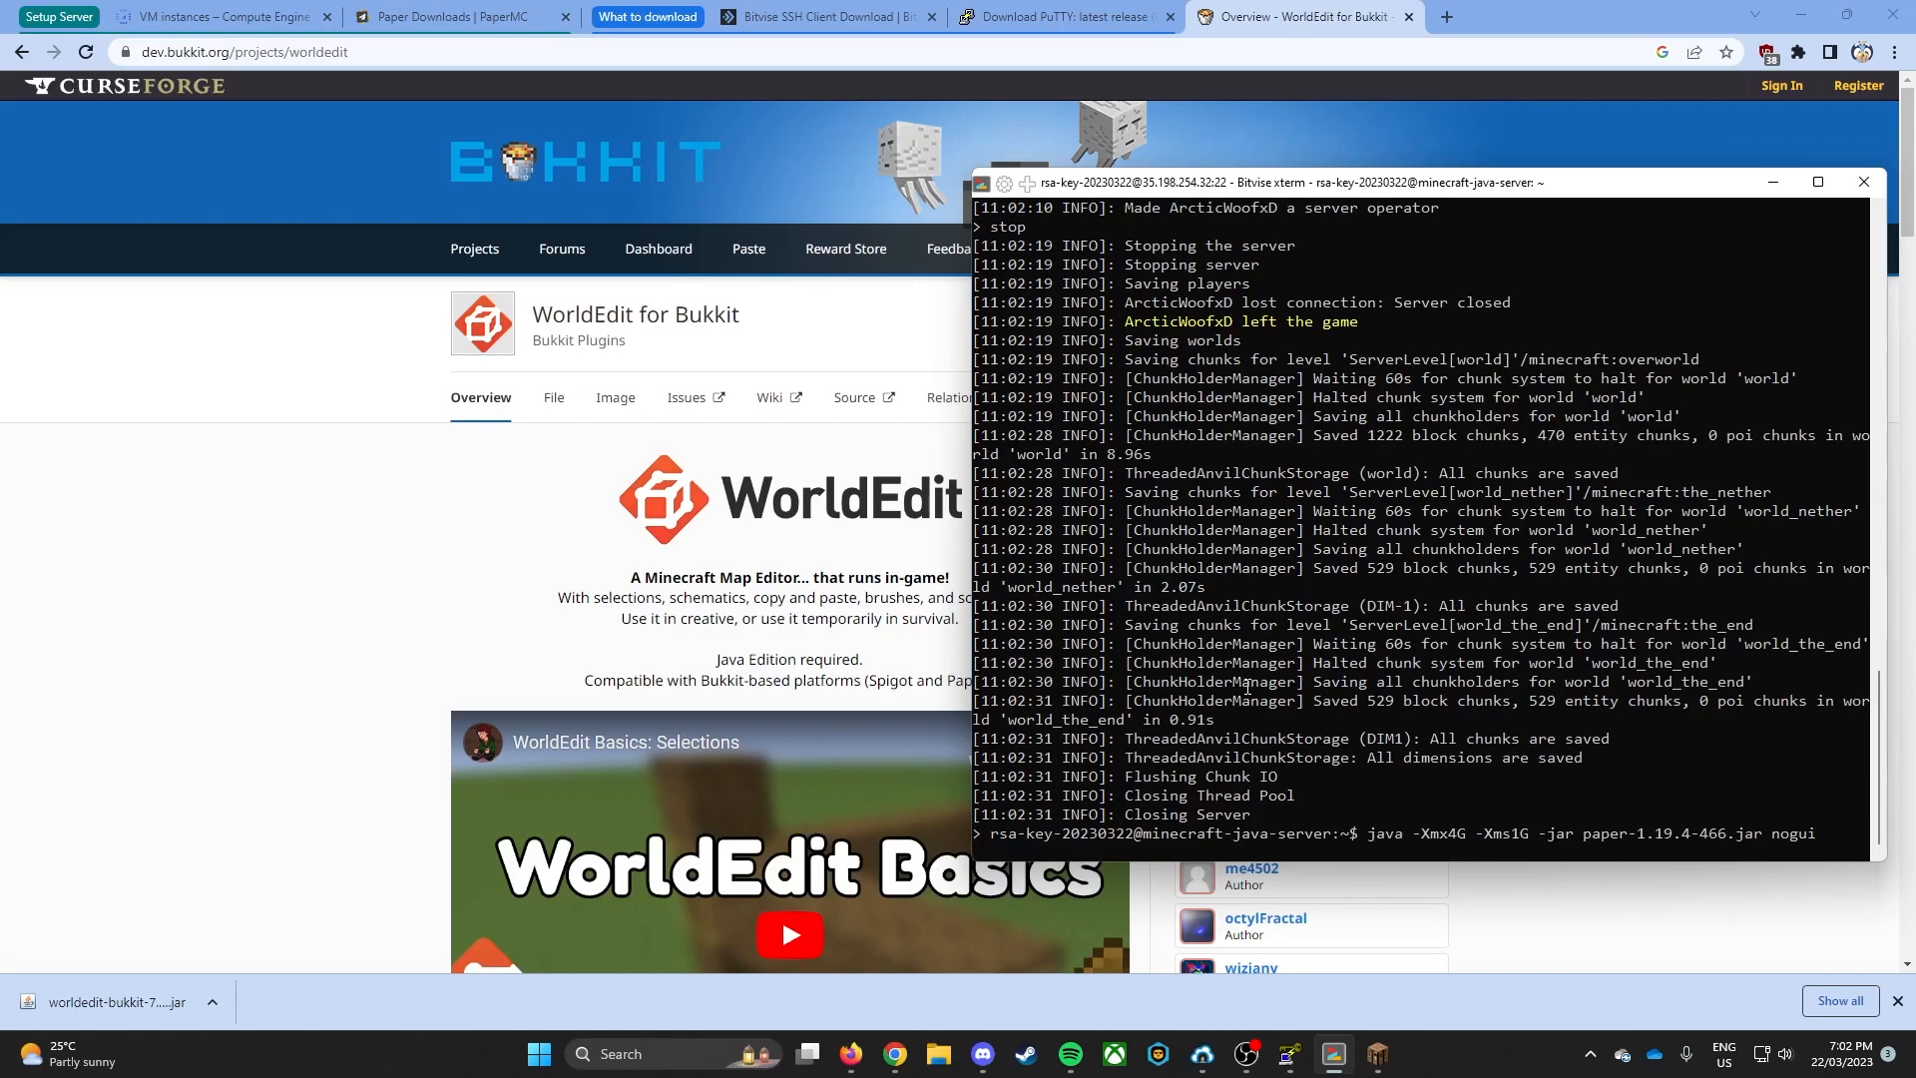
# - Check the WorldEdit plugin loading line in the server console and rejoin Minecraft Server from the multiplayer list
pyautogui.click(1393, 1068)
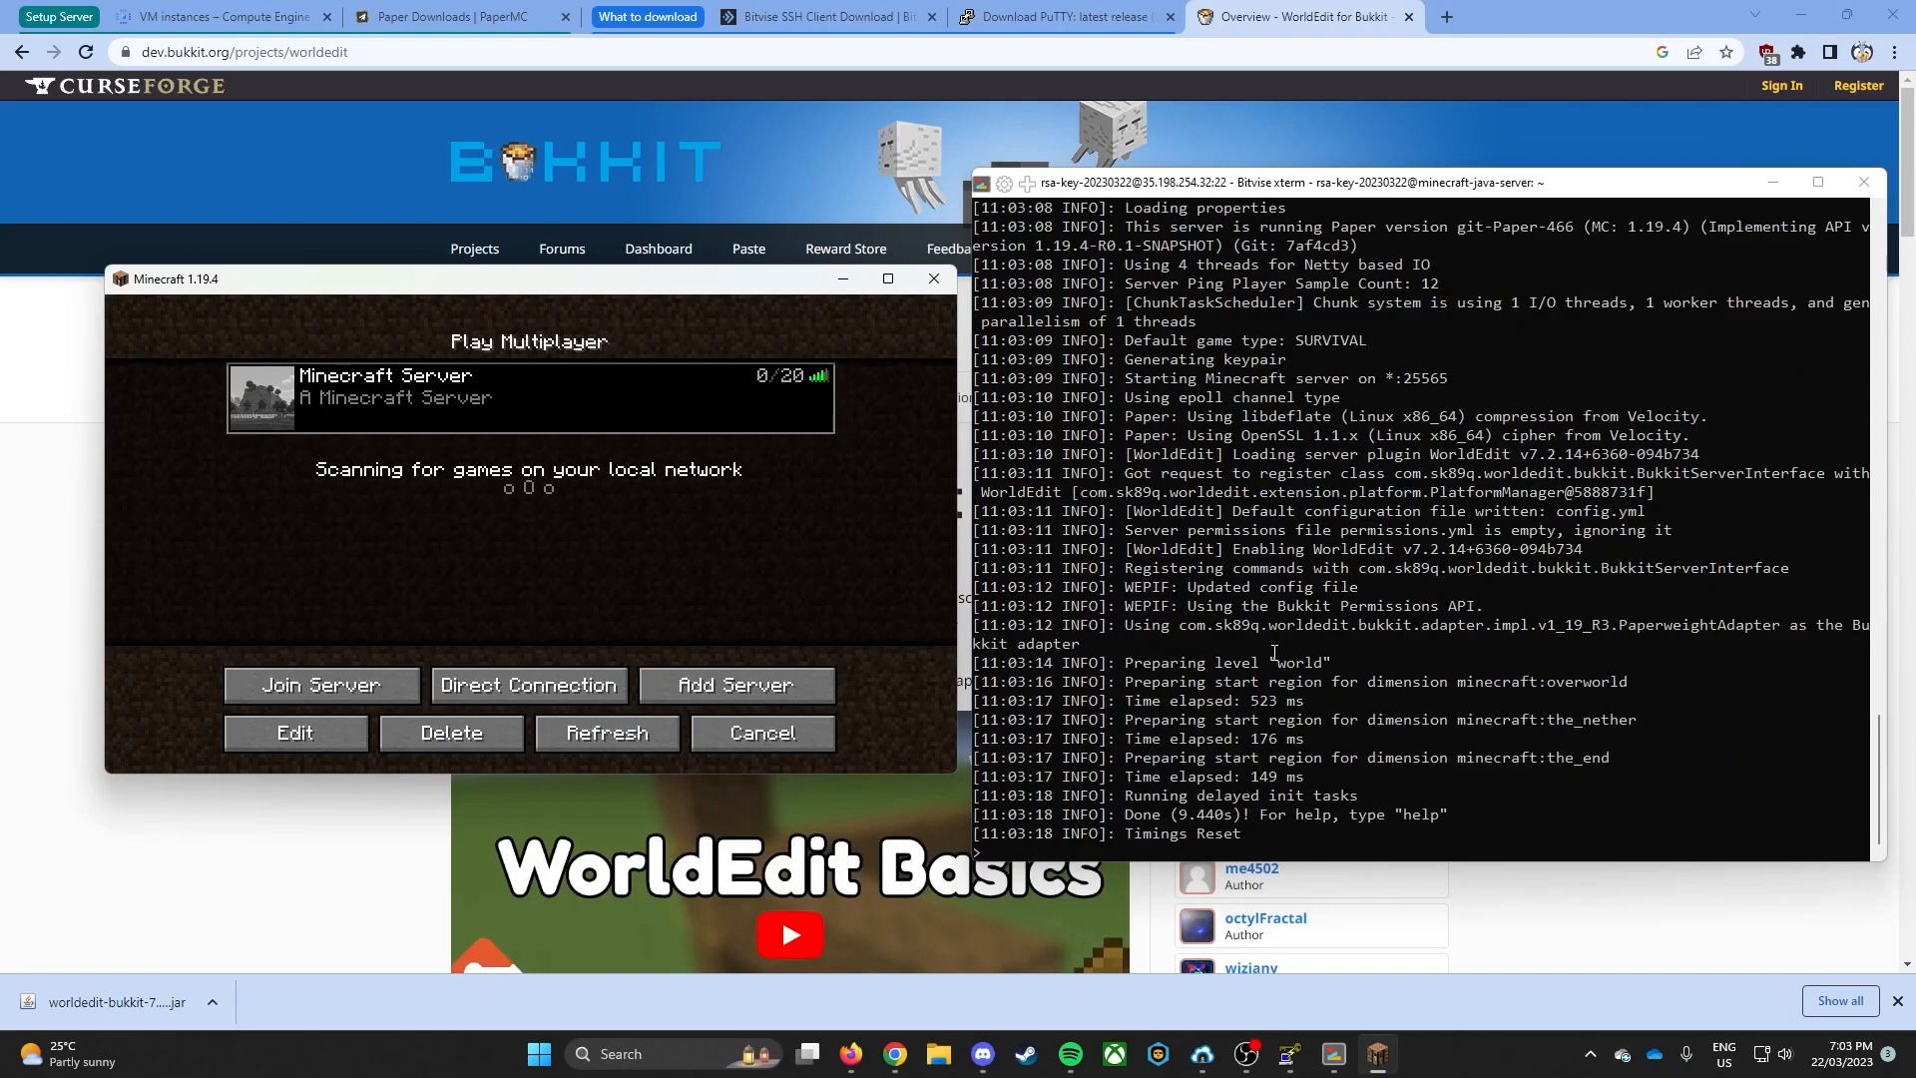
pyautogui.click(1130, 456)
pyautogui.moveTo(1131, 457); pyautogui.dragTo(1700, 457)
pyautogui.click(1111, 459)
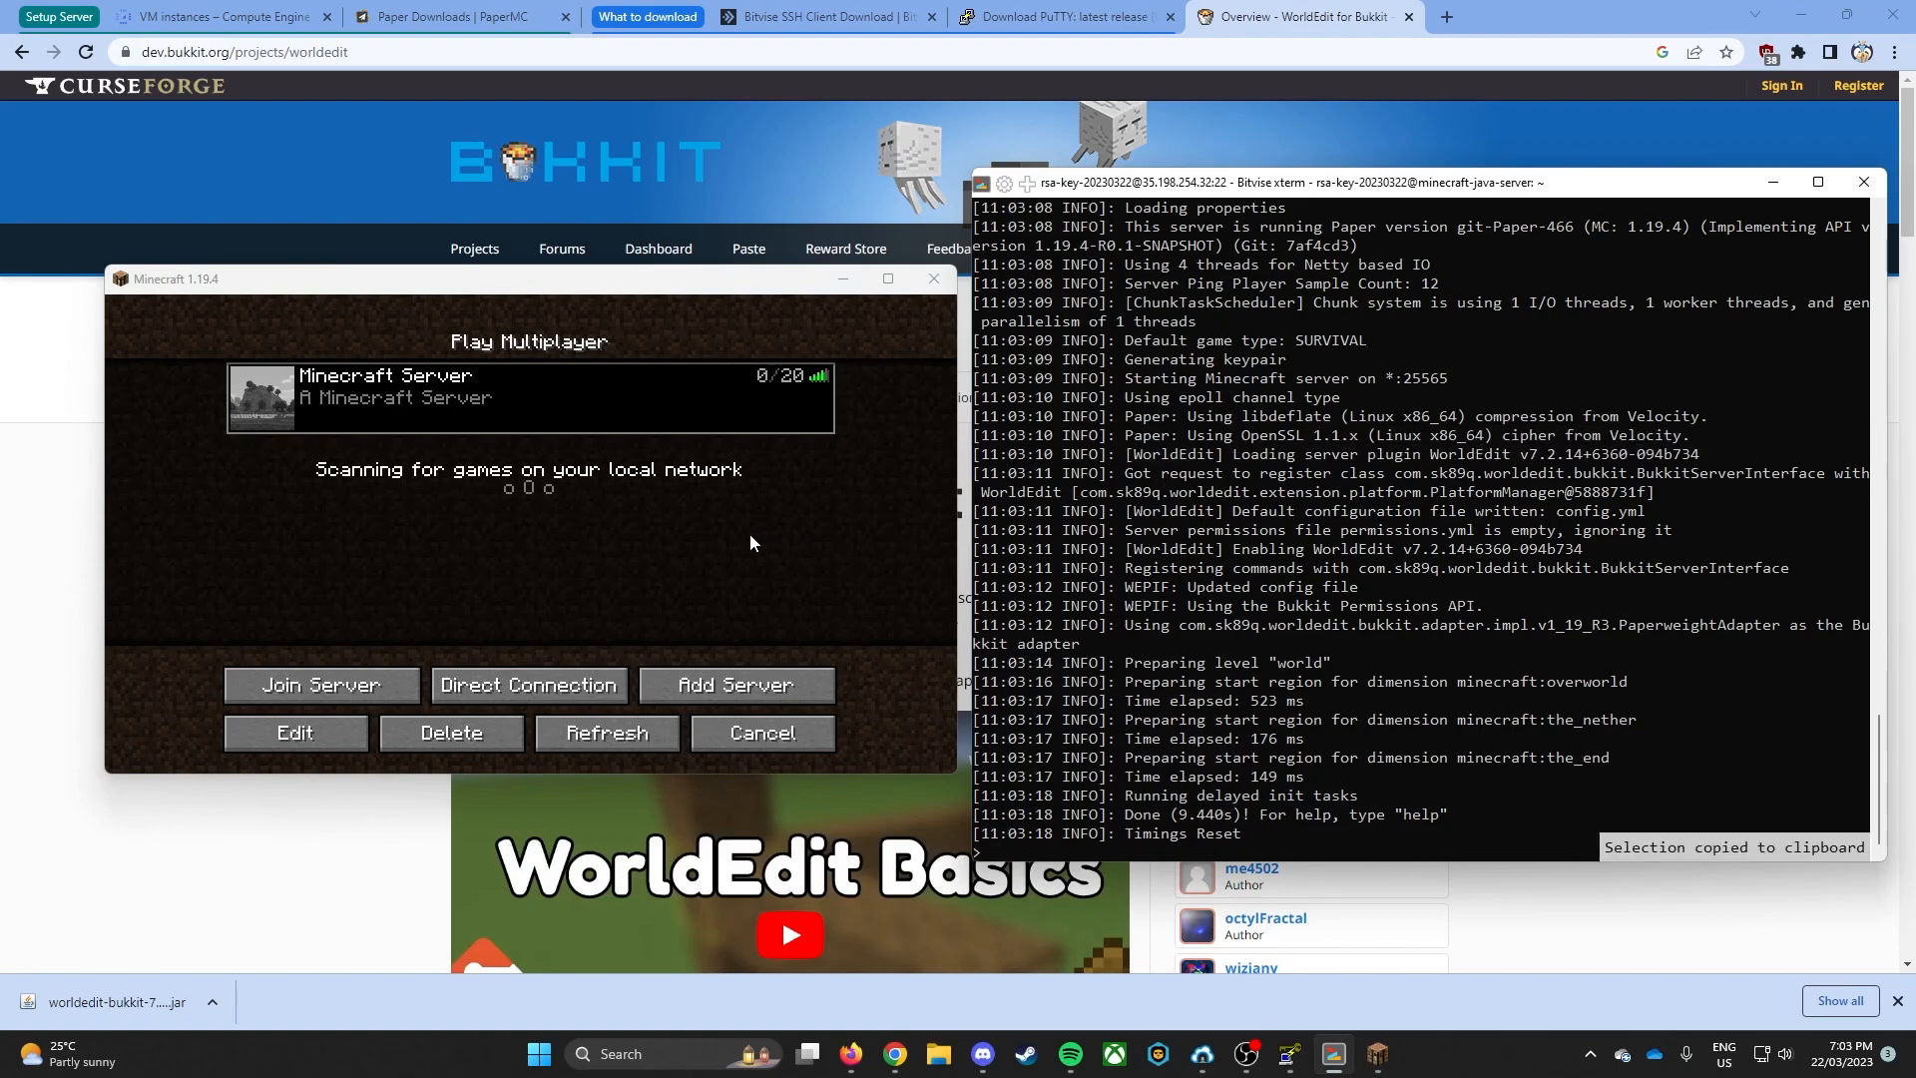
pyautogui.click(262, 397)
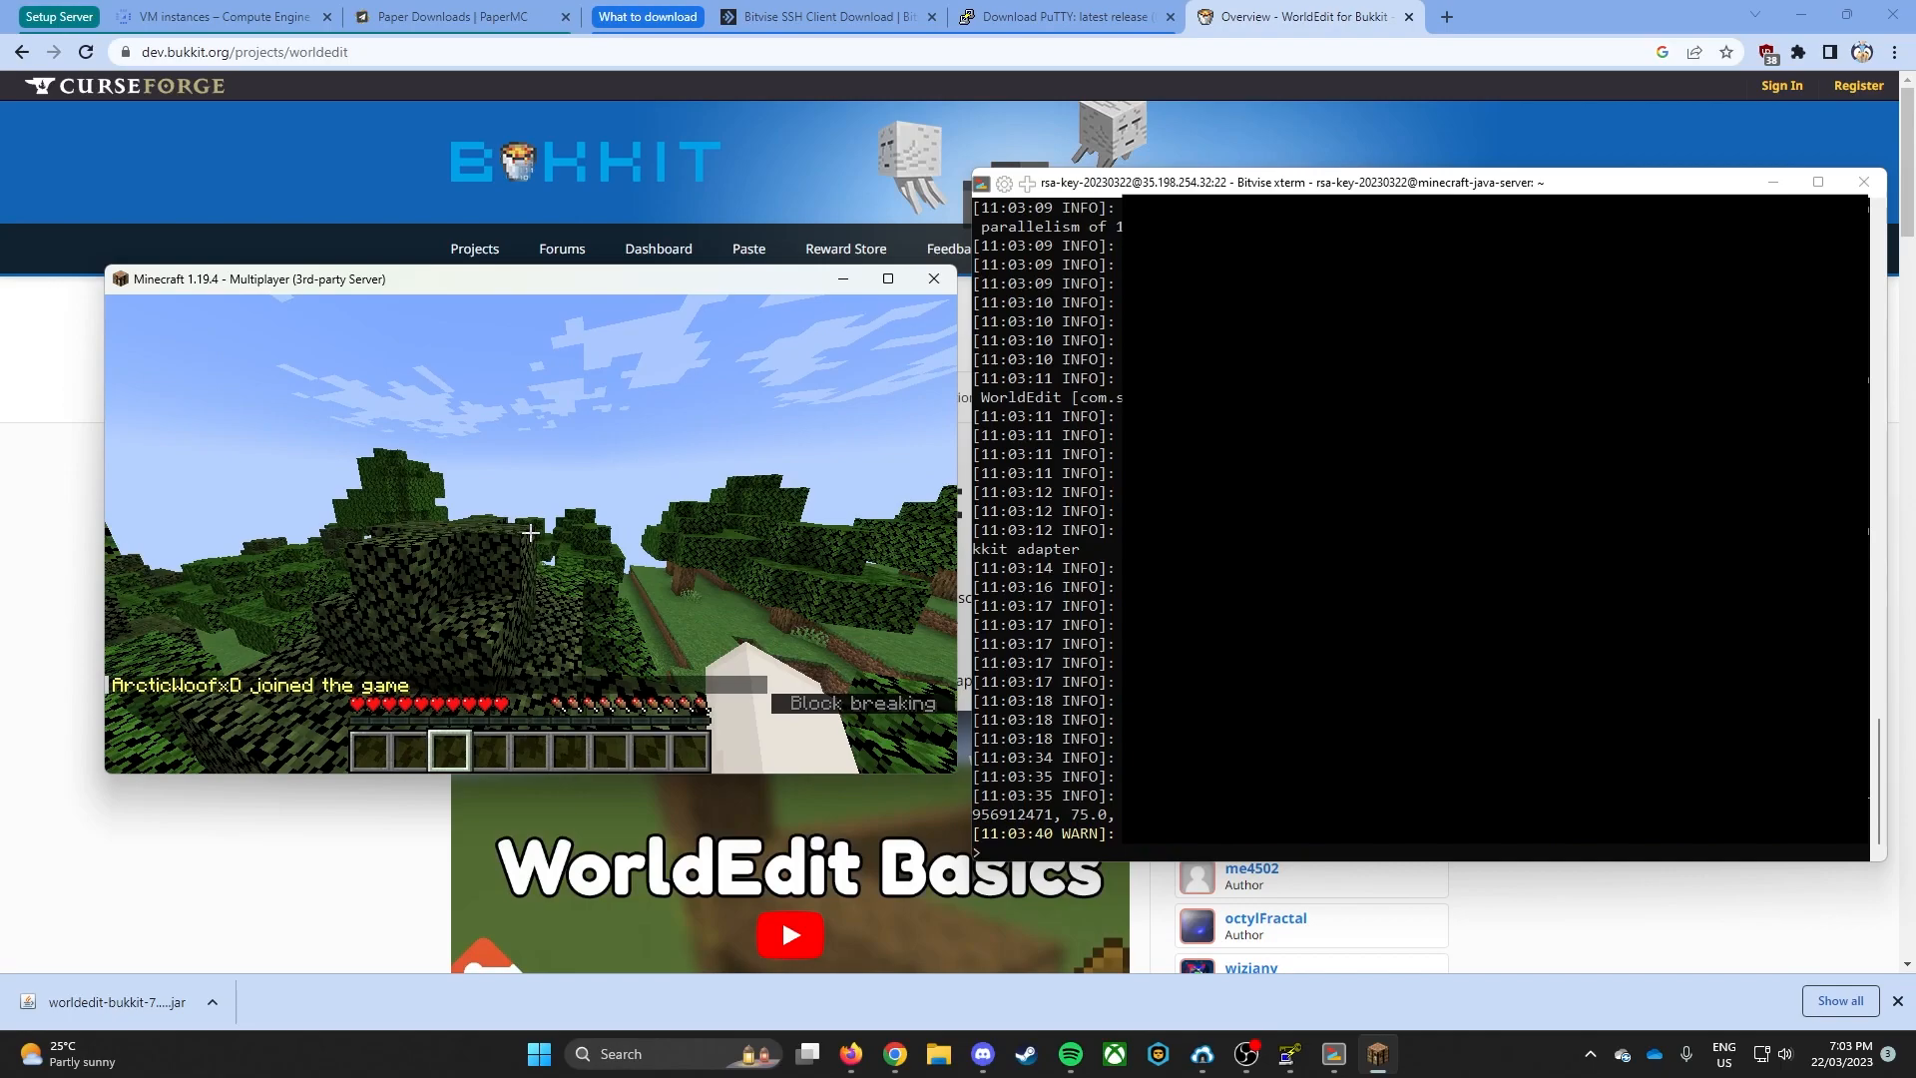
# - Run //wand in the game chat to get the WorldEdit wand and hold it from the first hotbar slot
pyautogui.press('/')
pyautogui.write('/')
pyautogui.press('Return')
pyautogui.press('/')
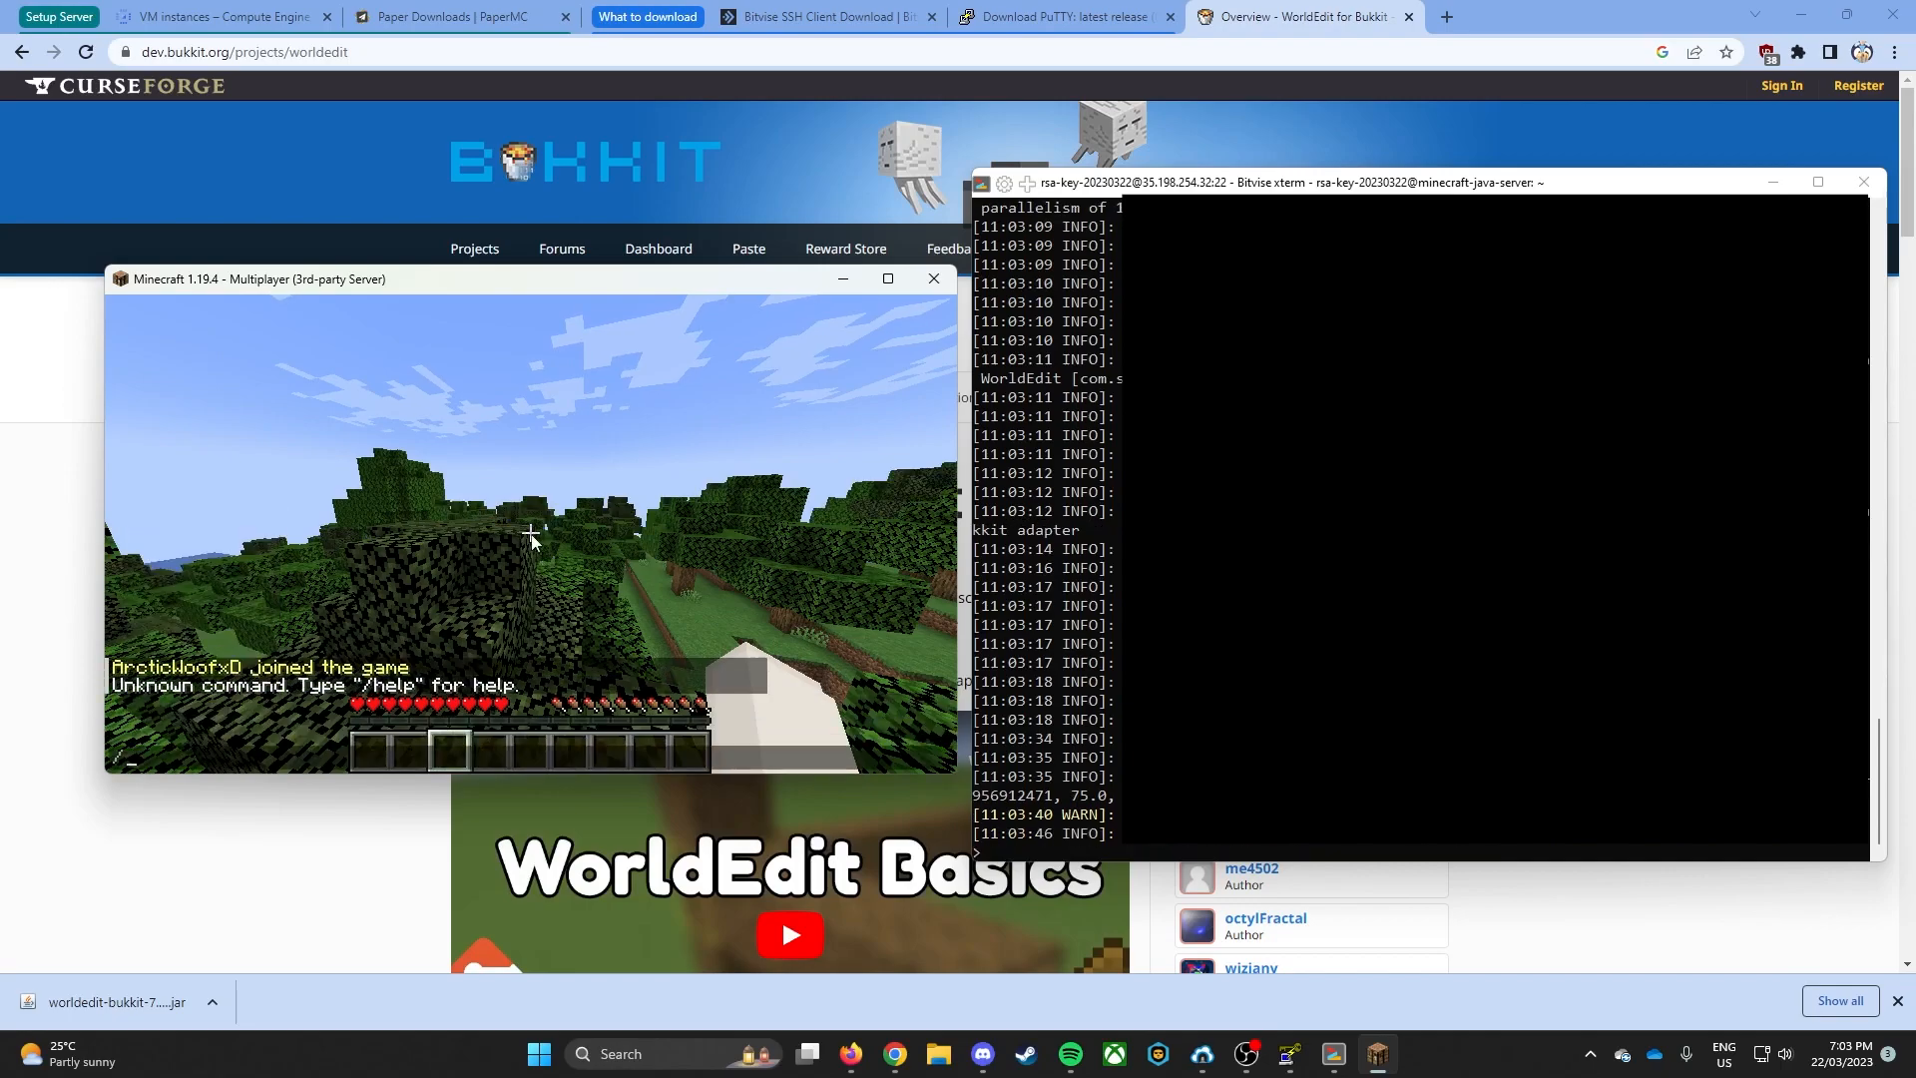
pyautogui.write('/wand')
pyautogui.press('Return')
pyautogui.press('1')
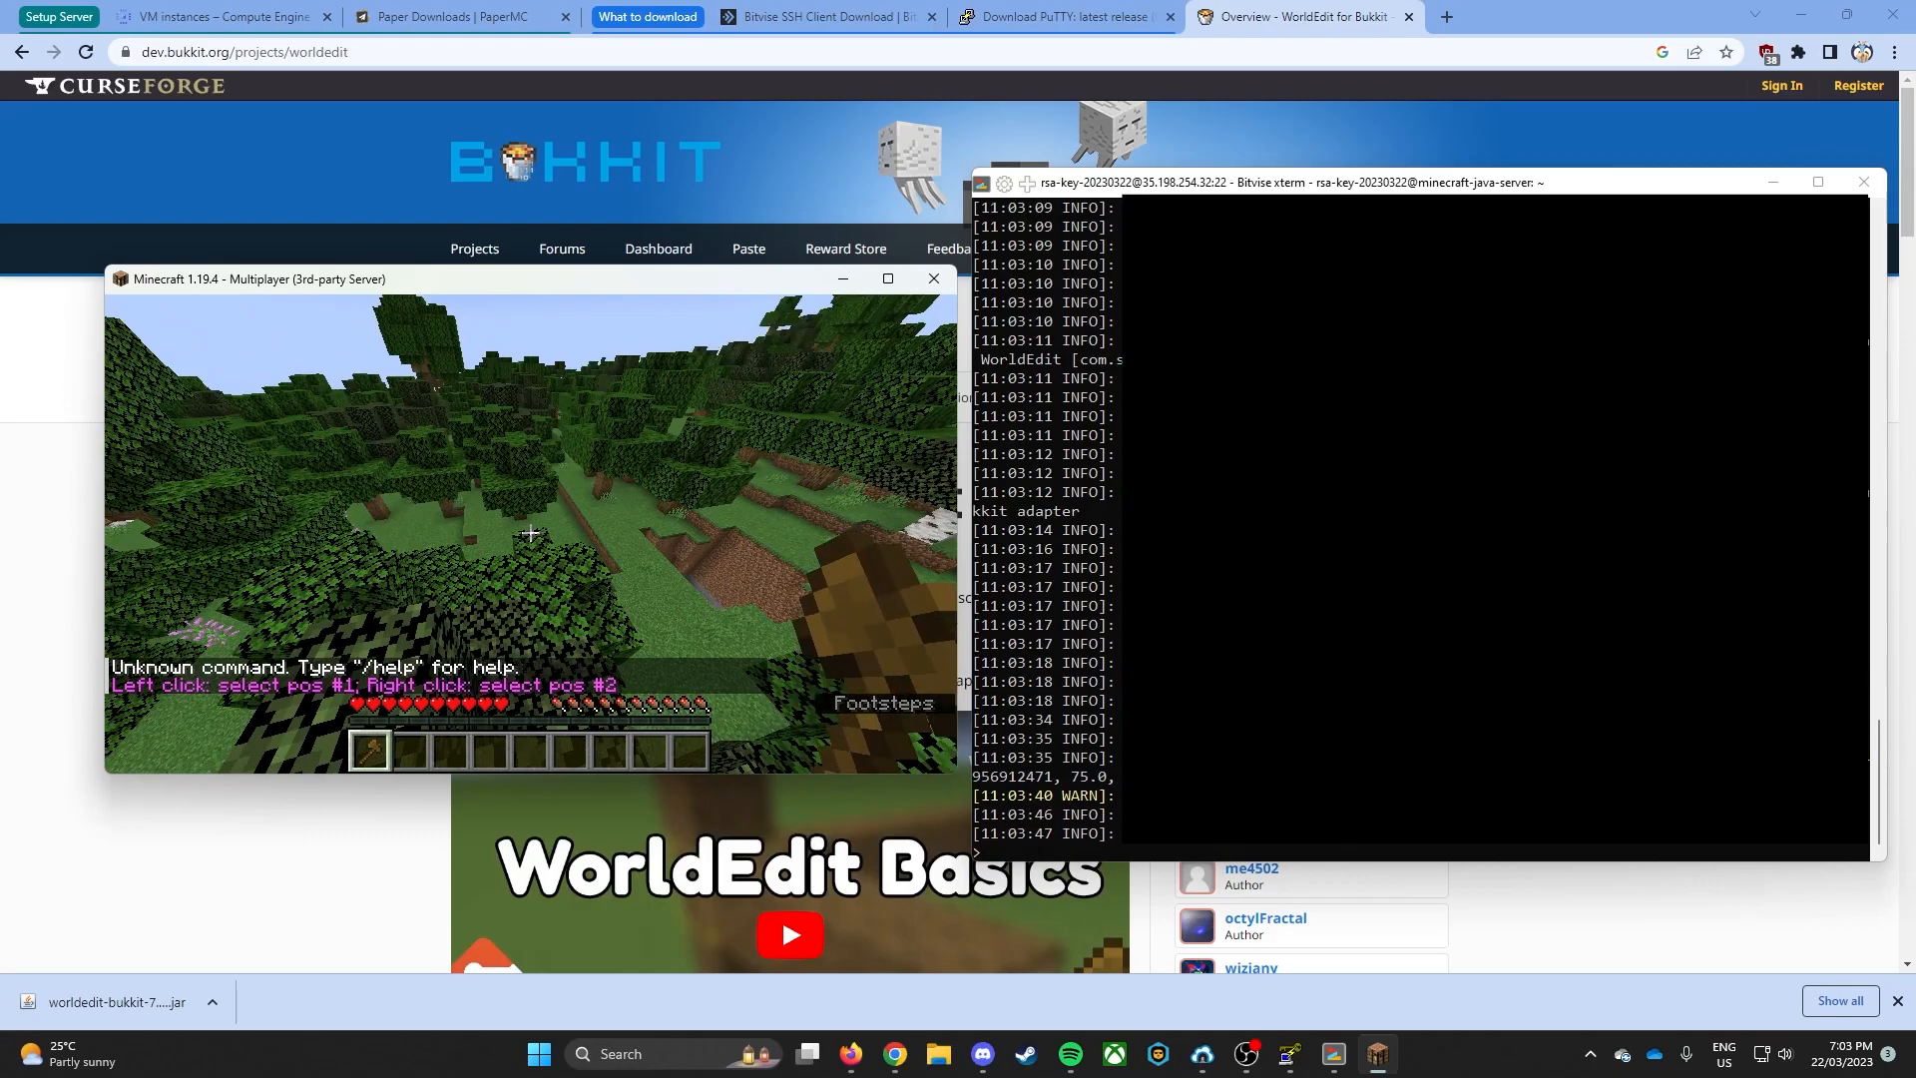
# - Switch to Creative Mode with /gamemode creative and fly above the trees with the wooden axe in hand
pyautogui.press('/')
pyautogui.write('gamemode')
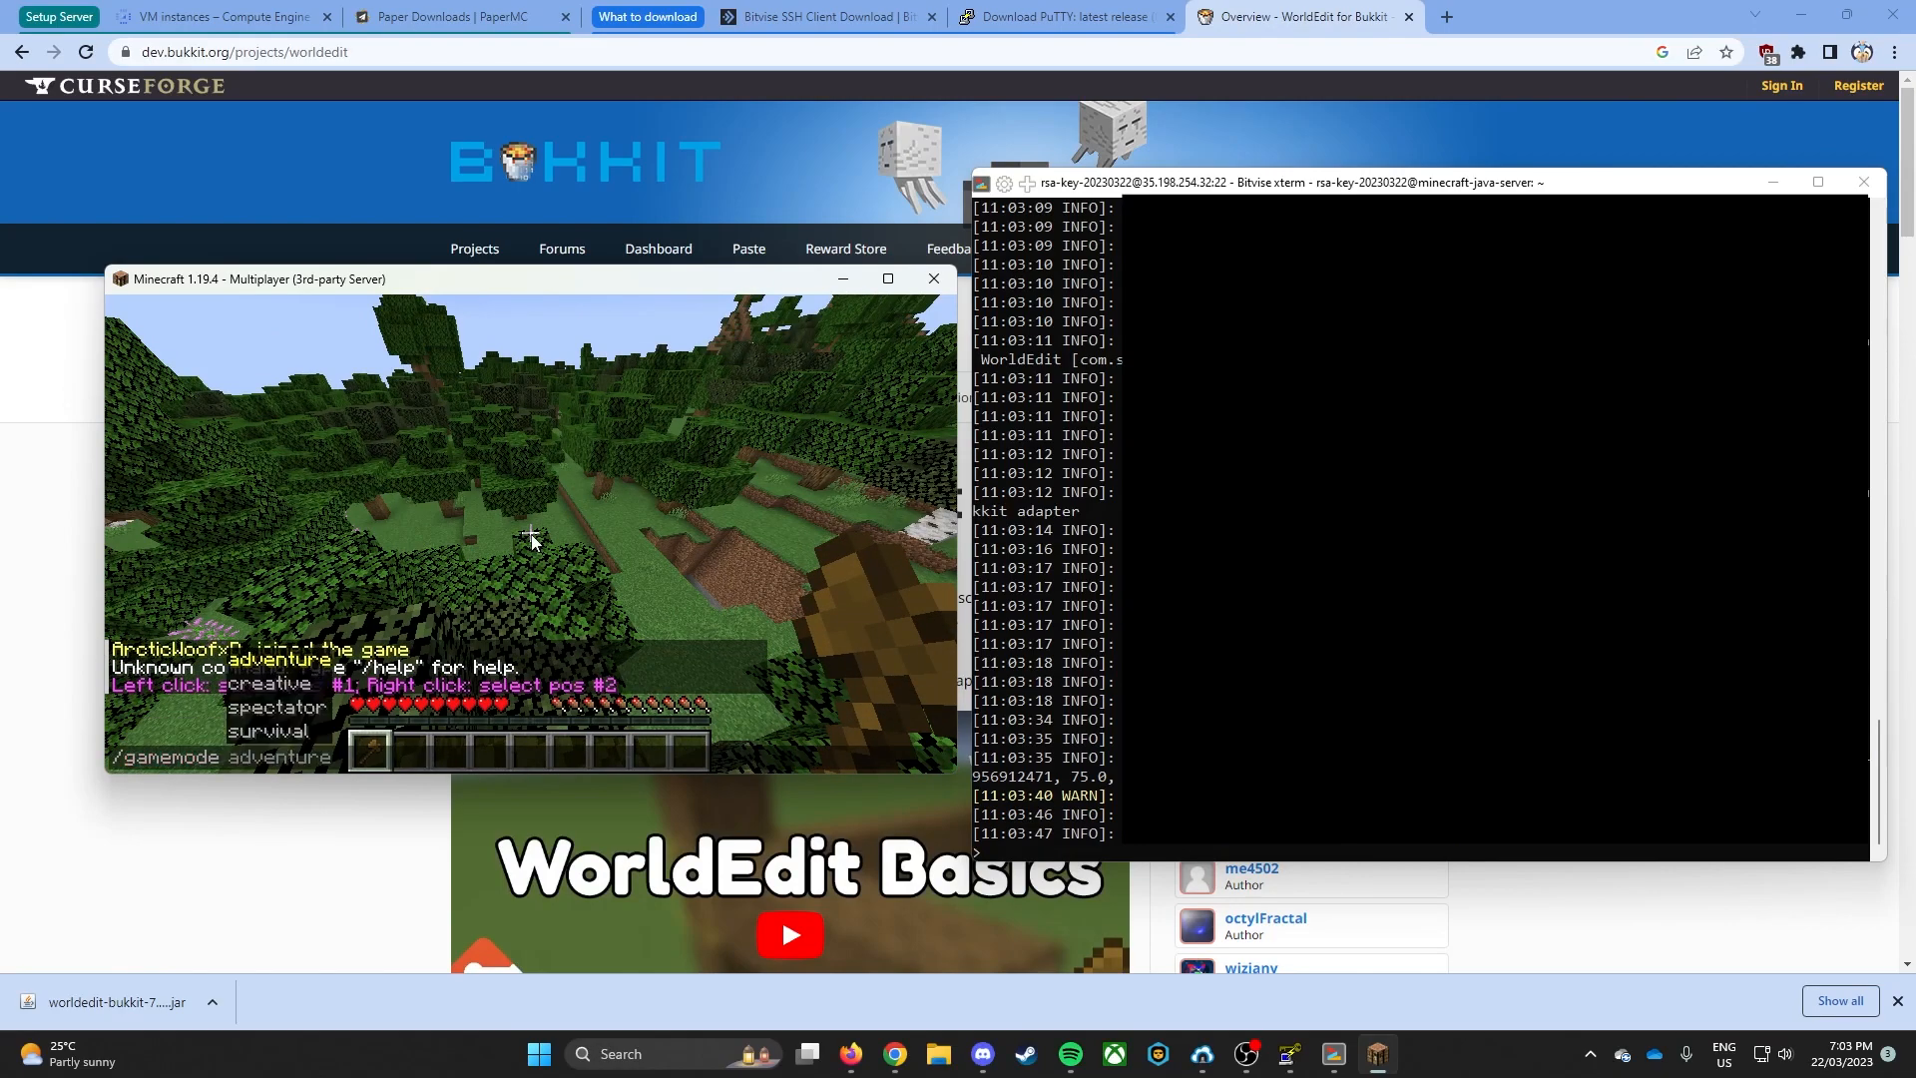
pyautogui.write('creative')
pyautogui.press('Return')
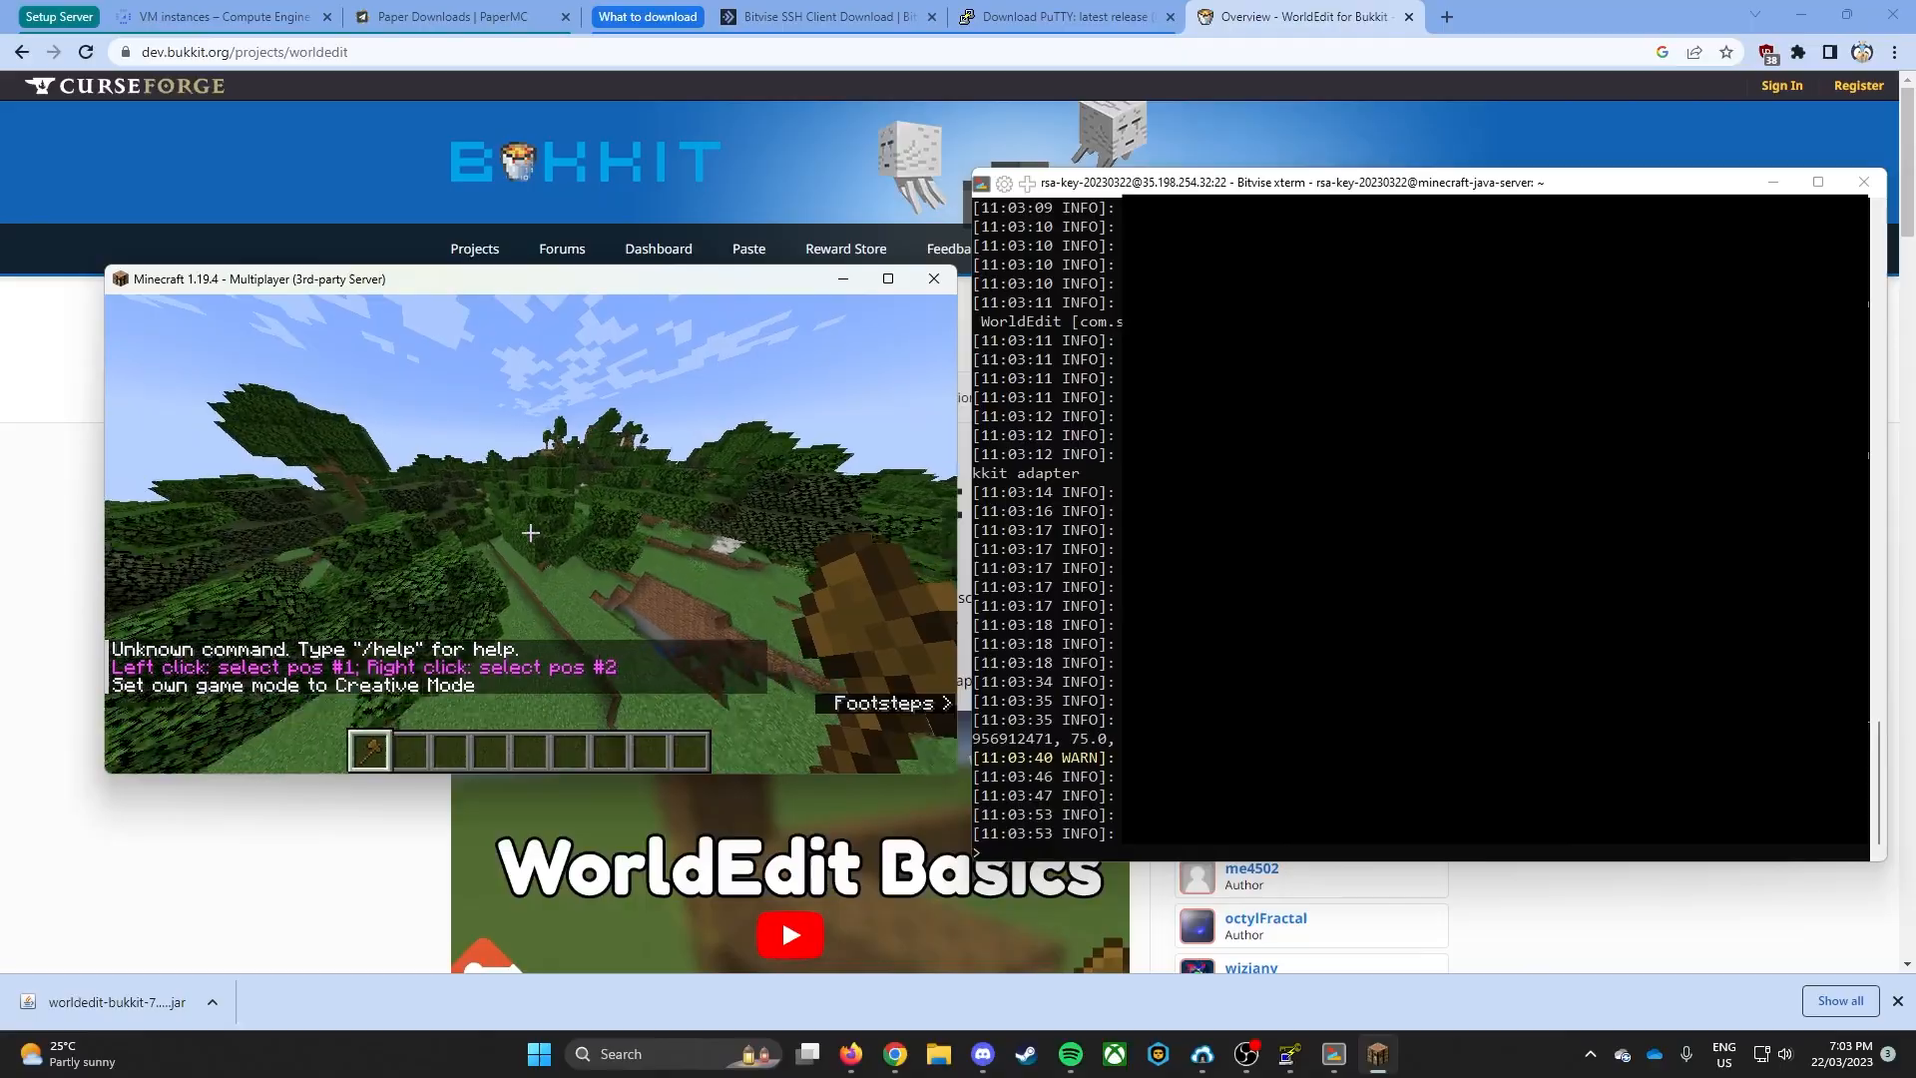
pyautogui.press('space')
pyautogui.press('space')
pyautogui.scroll(-2, 531, 534)
pyautogui.scroll(2, 530, 534)
pyautogui.press('w')
pyautogui.scroll(1, 530, 533)
pyautogui.scroll(-1, 531, 534)
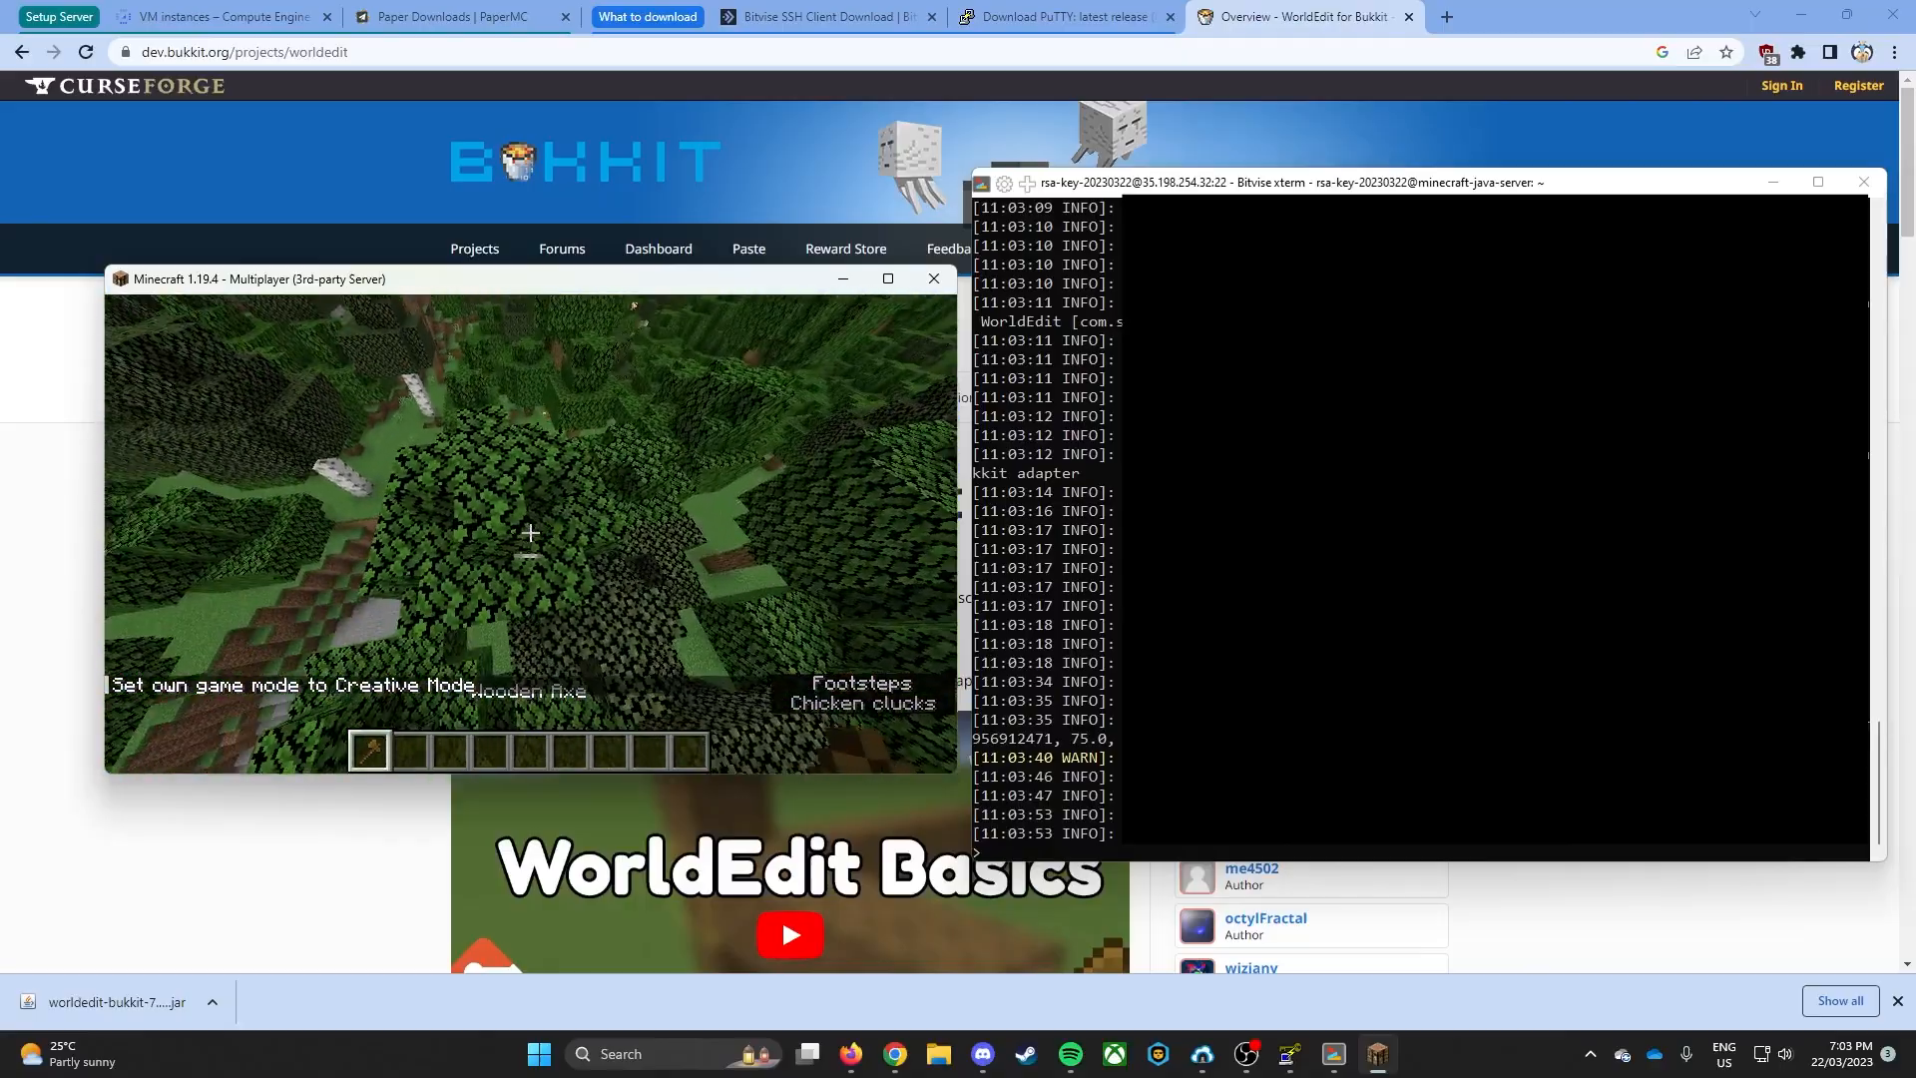
# - Set both WorldEdit positions on one leaf block of the tree, replace it using //set bedrock, and inspect the block
pyautogui.click(531, 534)
pyautogui.rightClick(531, 534)
pyautogui.write('//br')
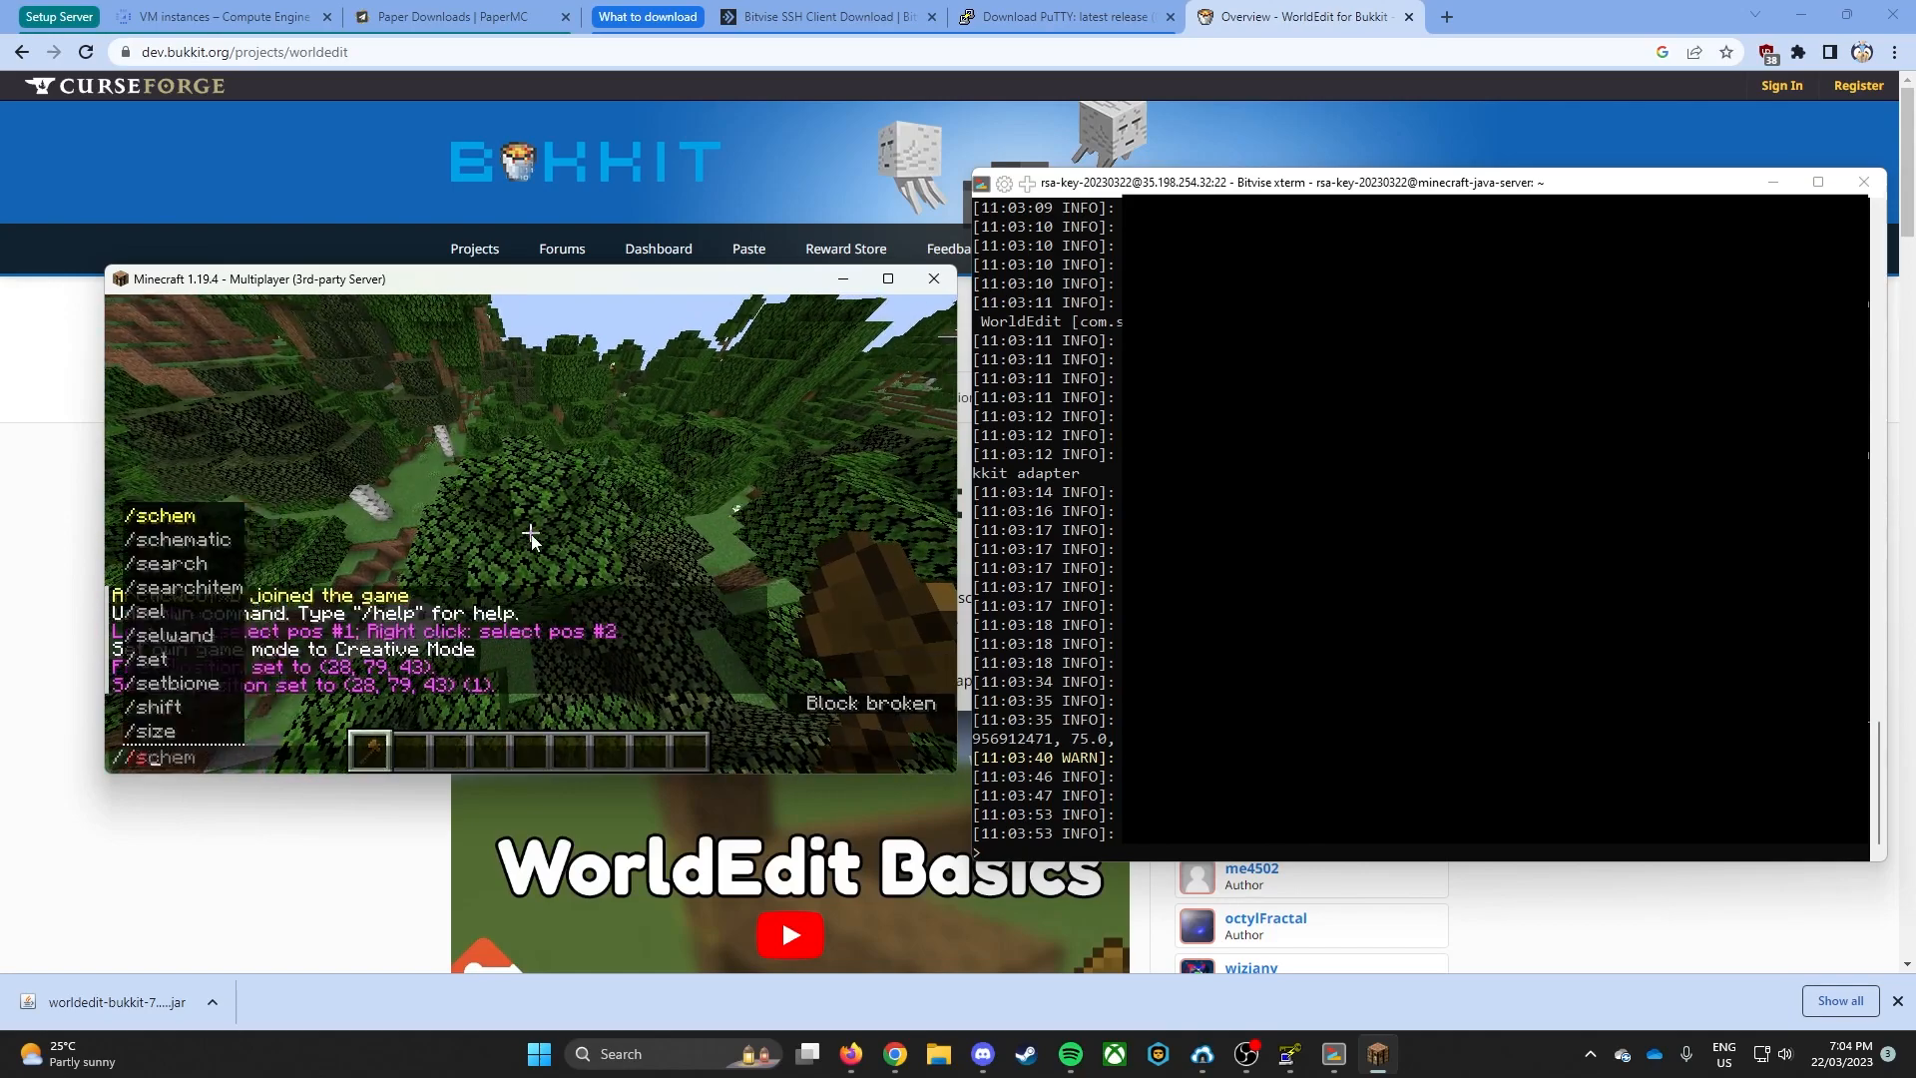
pyautogui.press('BackSpace')
pyautogui.press('BackSpace')
pyautogui.write('set bed')
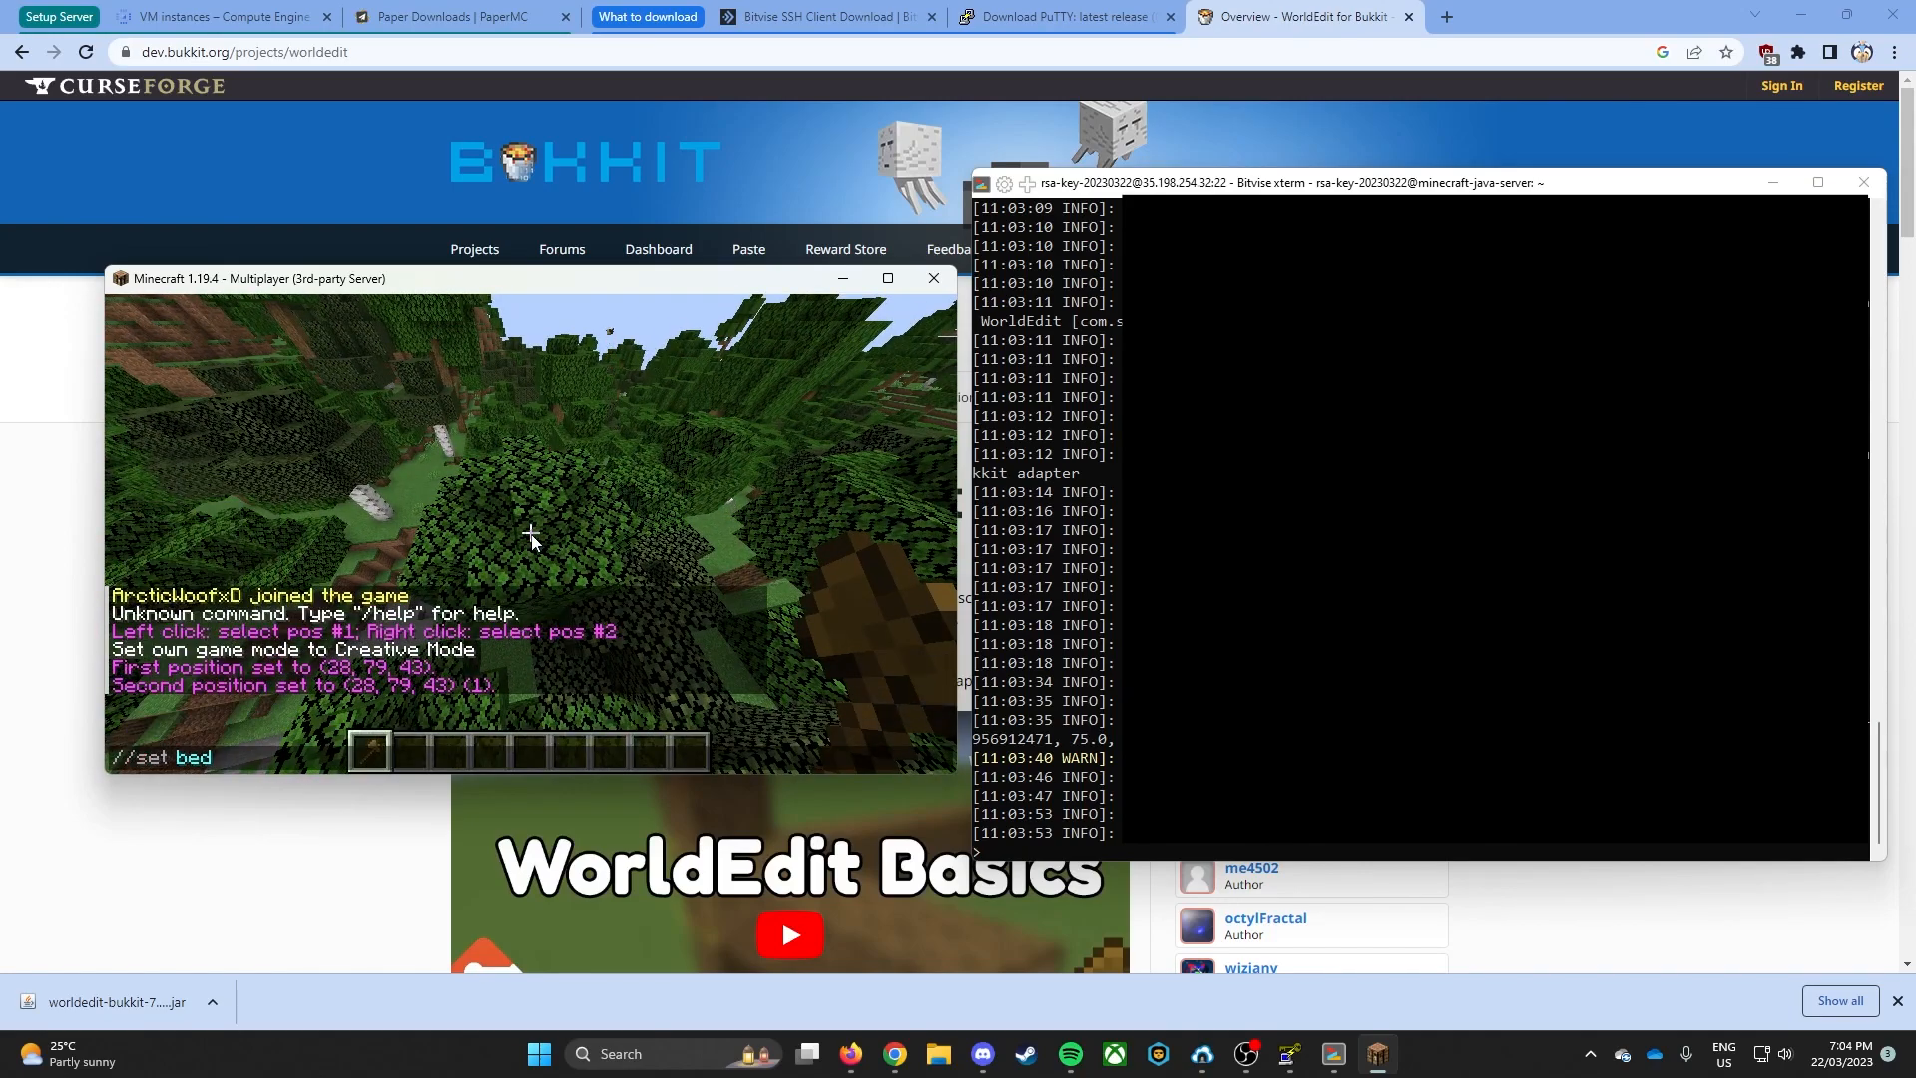
pyautogui.write('rock')
pyautogui.press('Return')
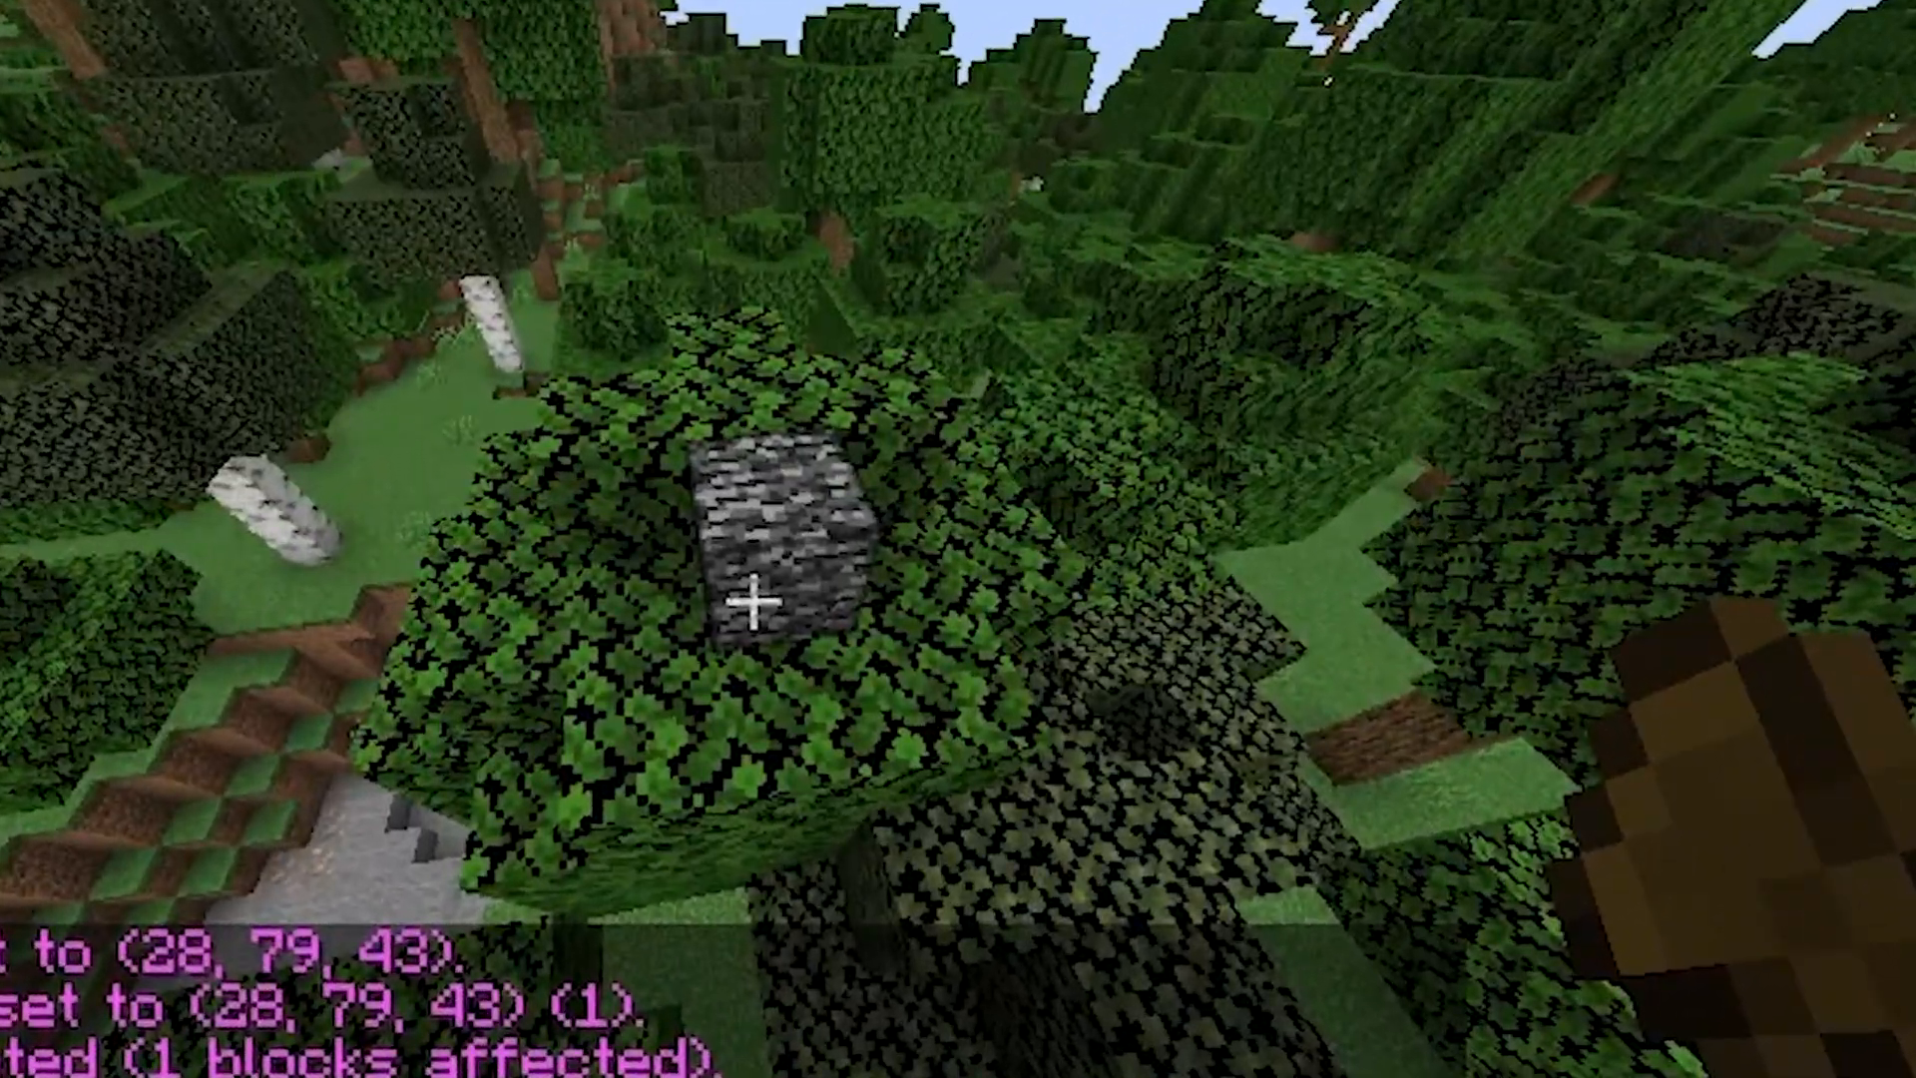
pyautogui.scroll(-1, 531, 534)
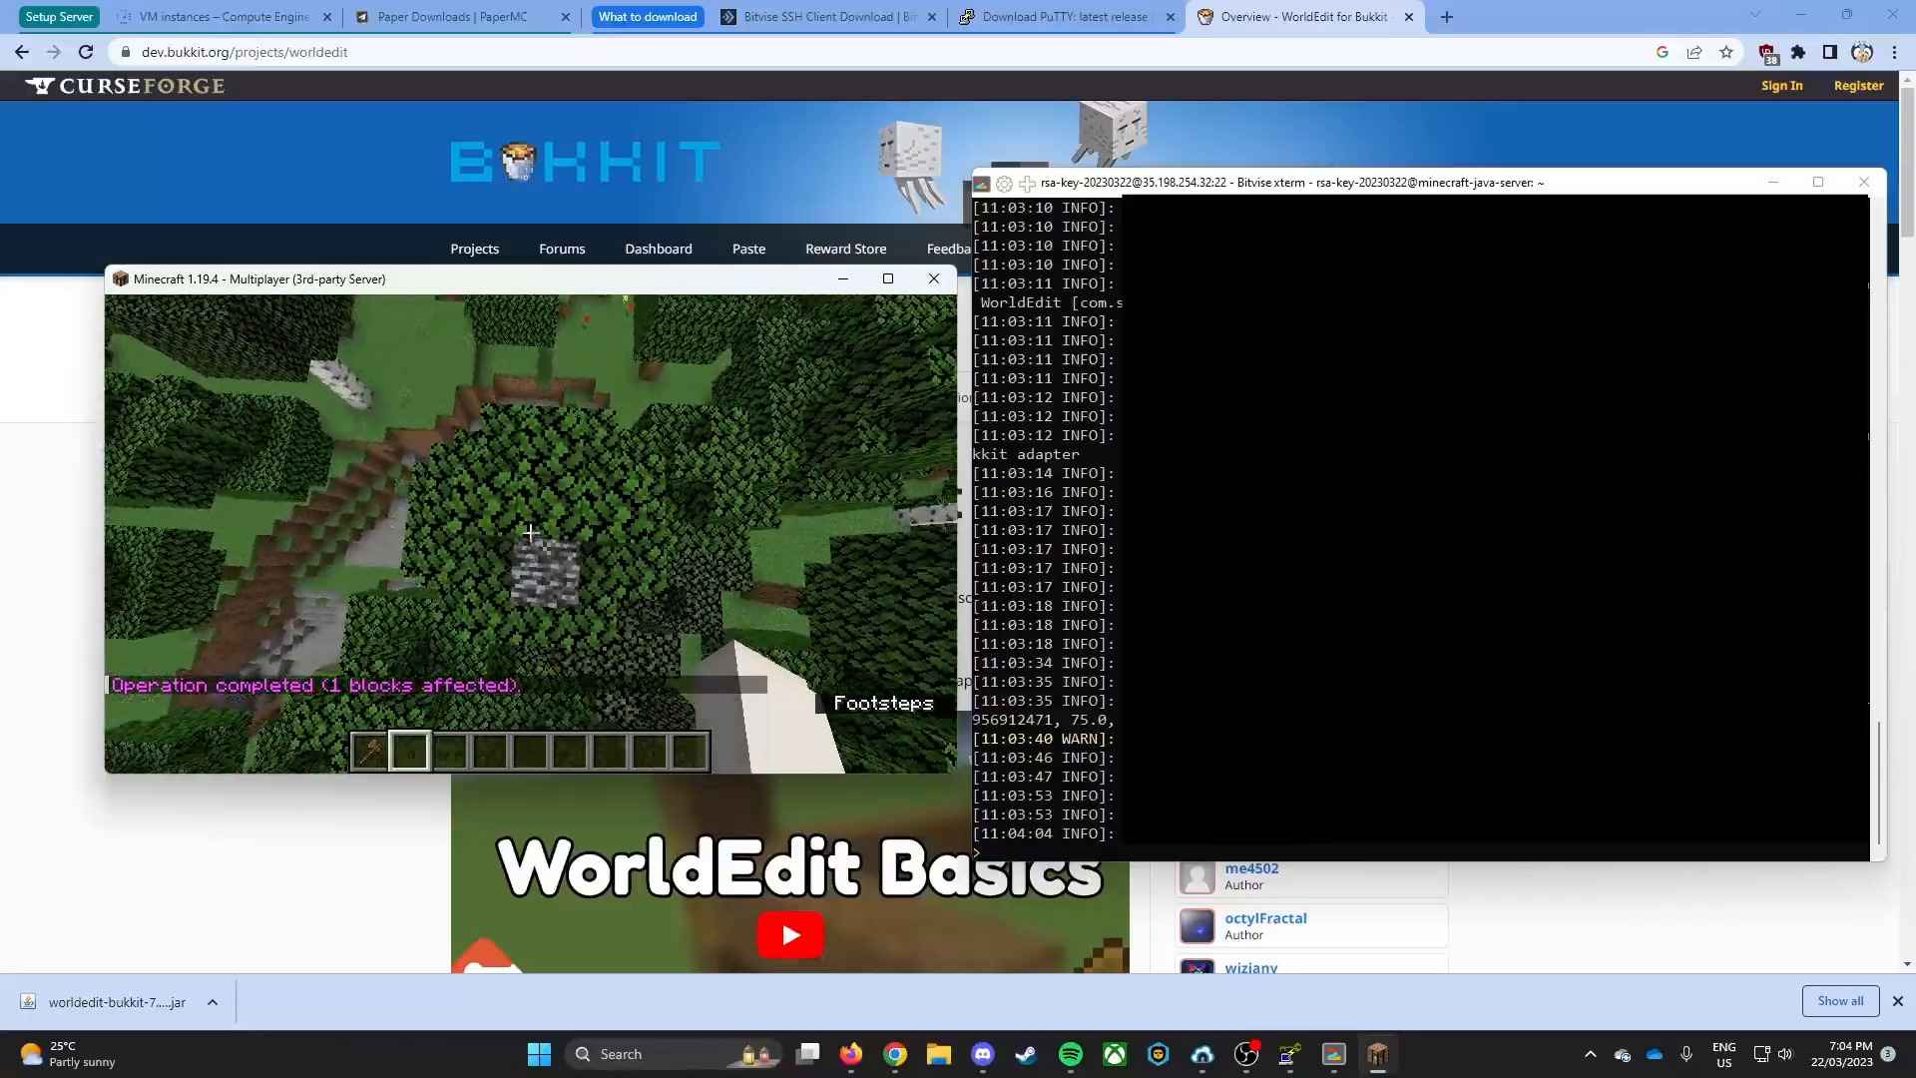
pyautogui.press('shift')
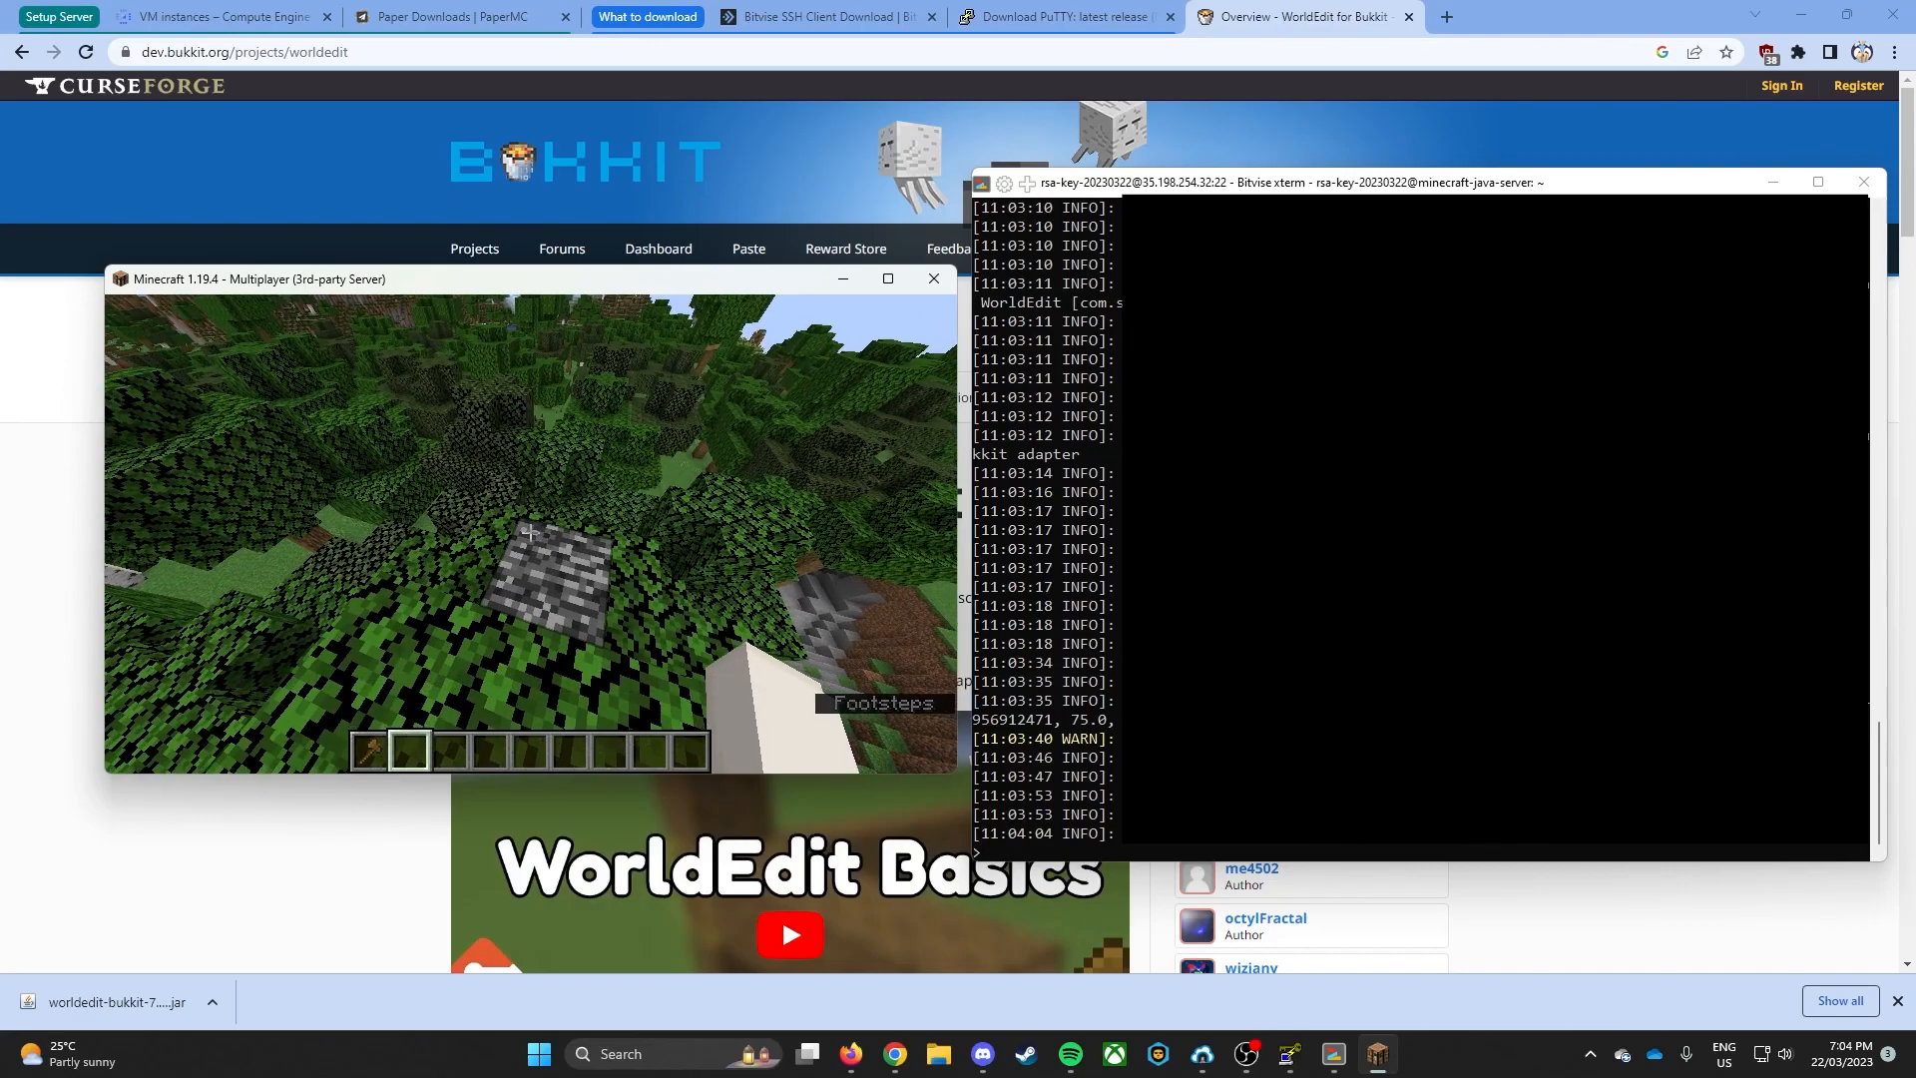
# - Close the server's terminal window and delete the minecraft-java-server VM instance in Google Cloud
pyautogui.press('Escape')
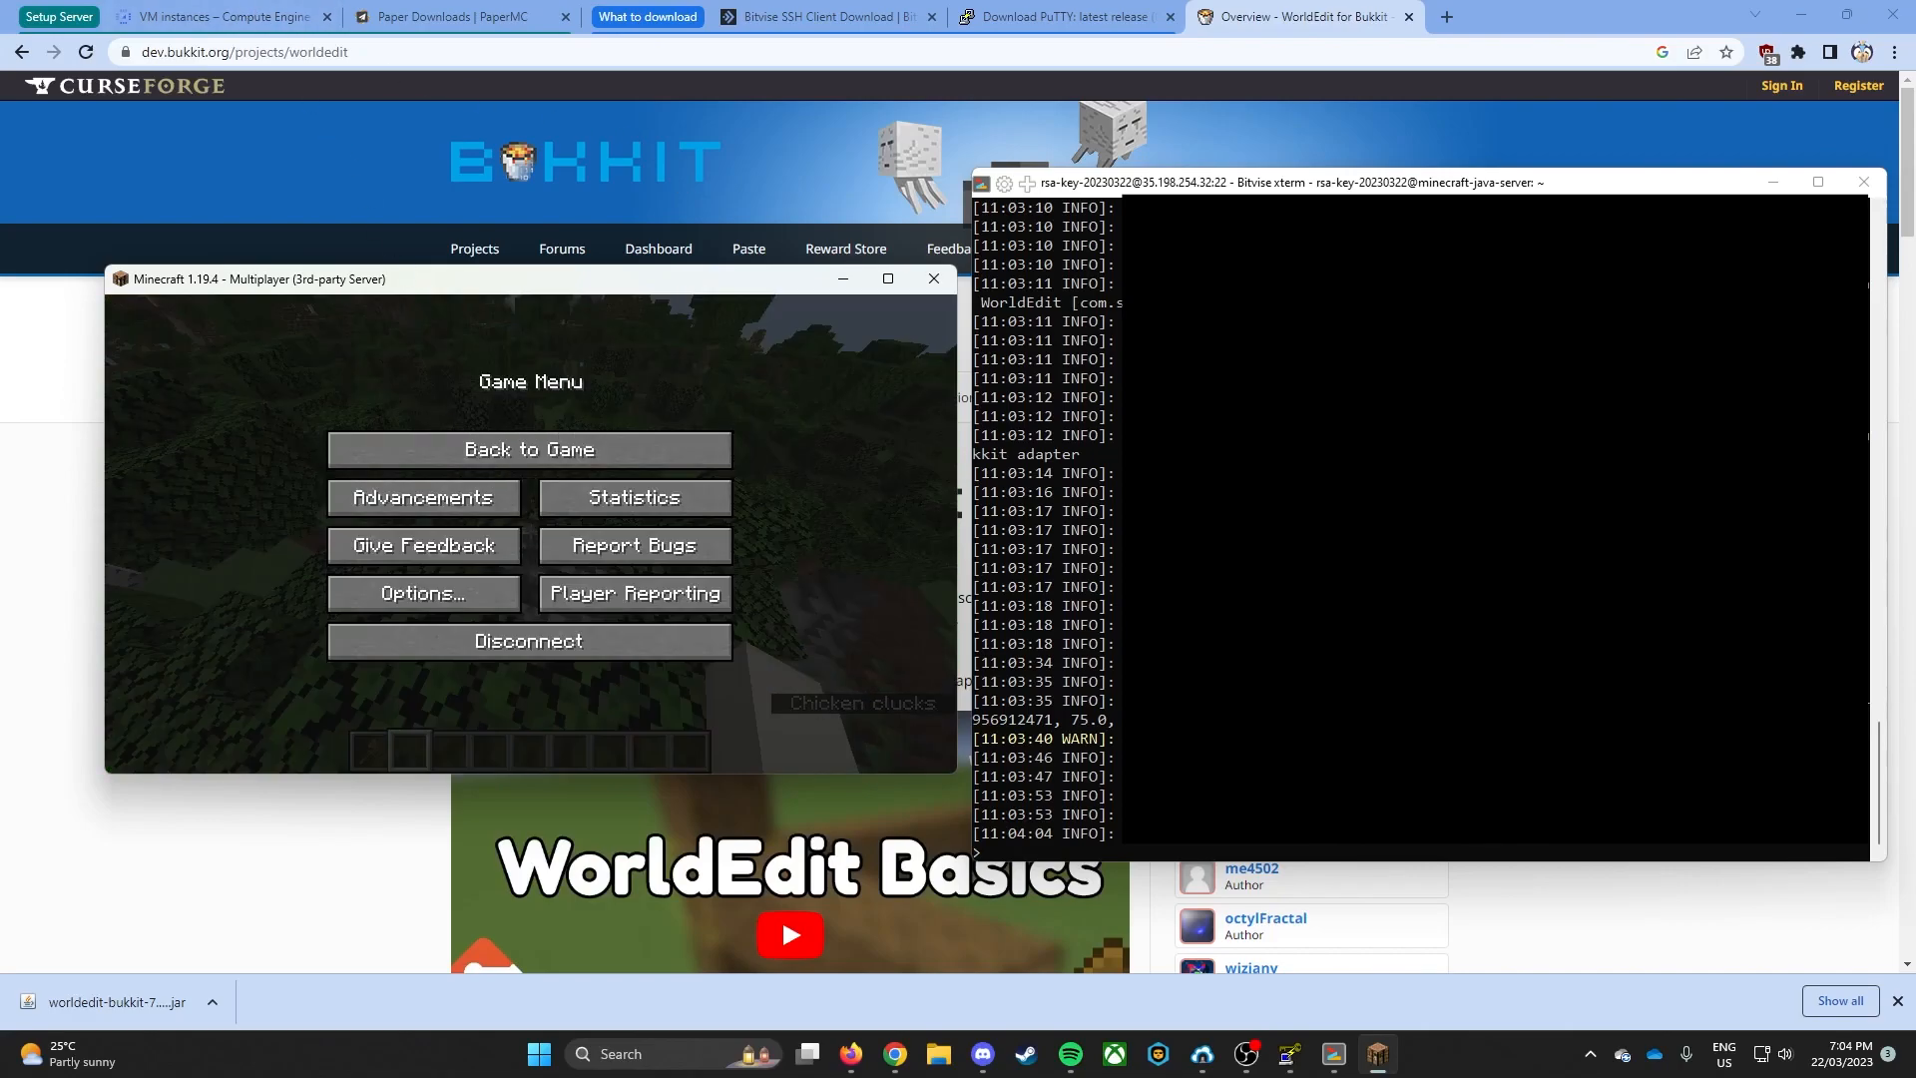
pyautogui.click(1864, 181)
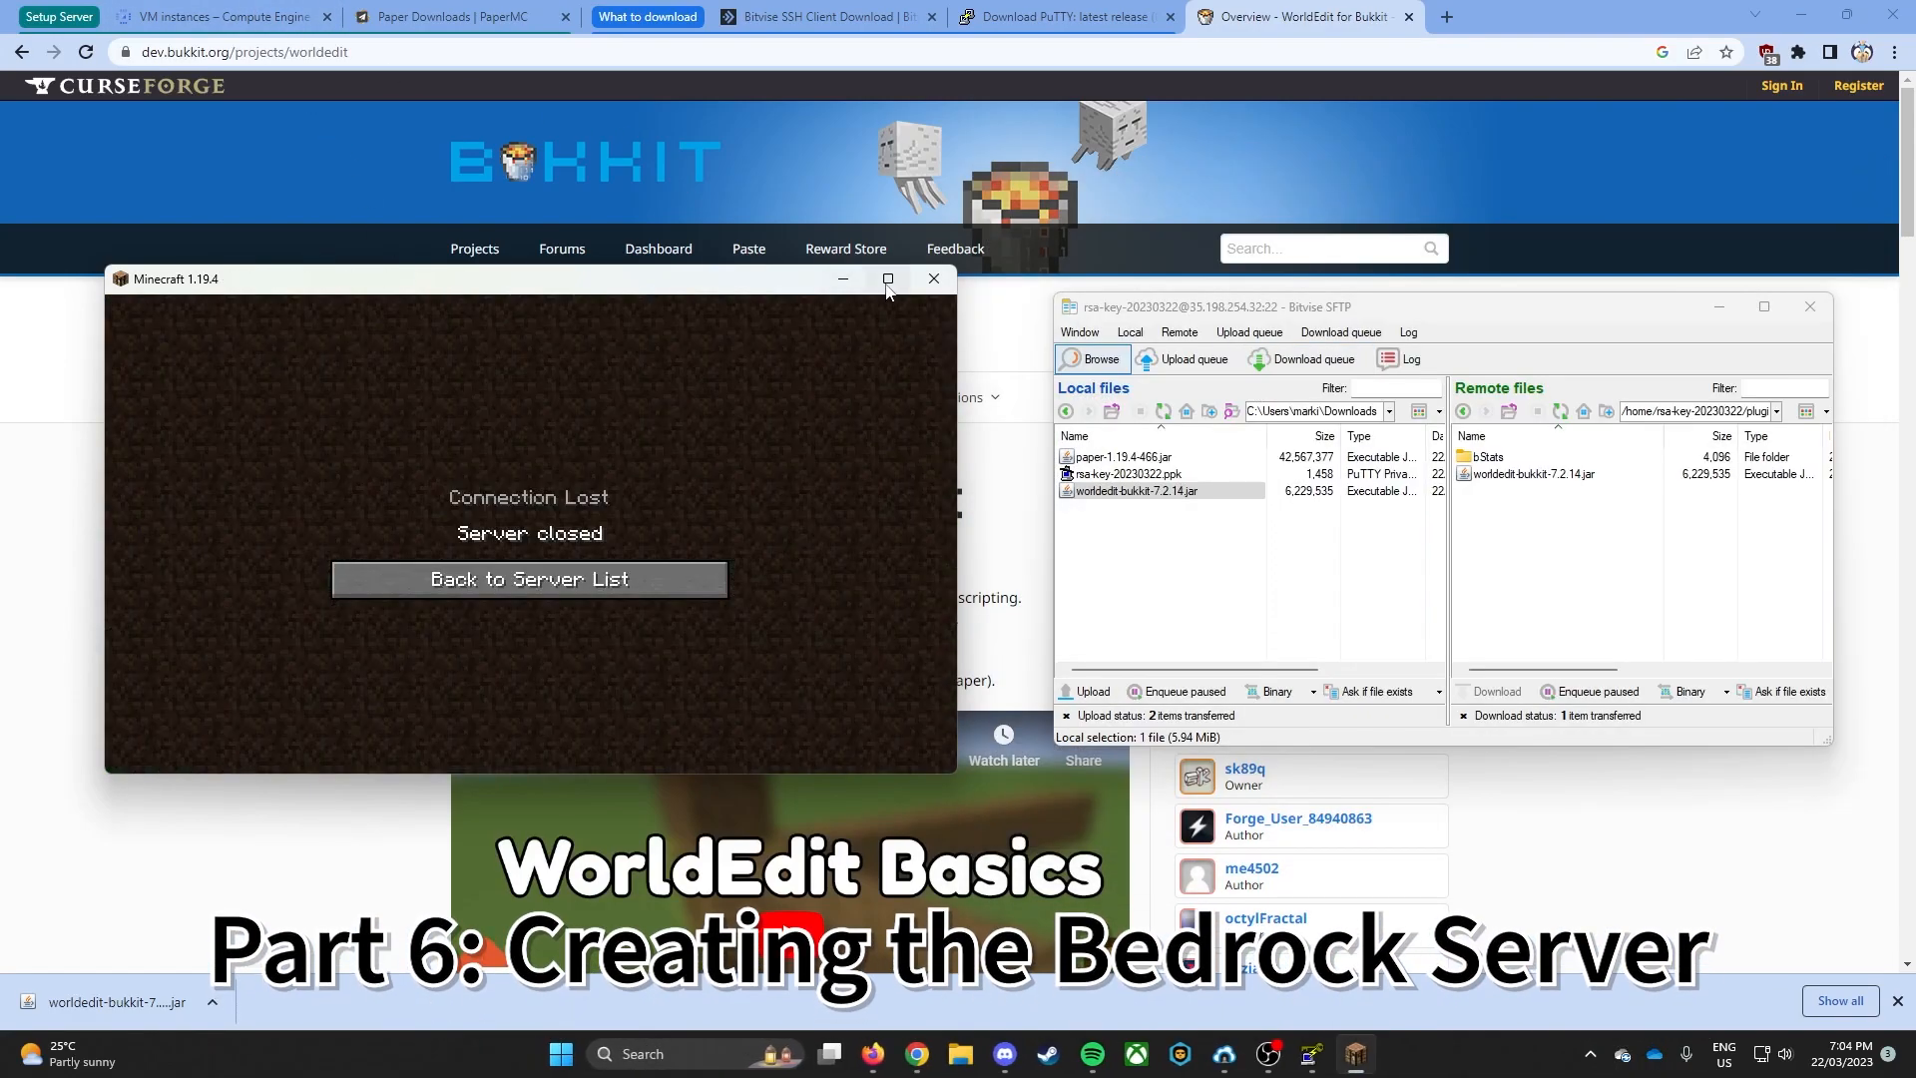
pyautogui.click(183, 8)
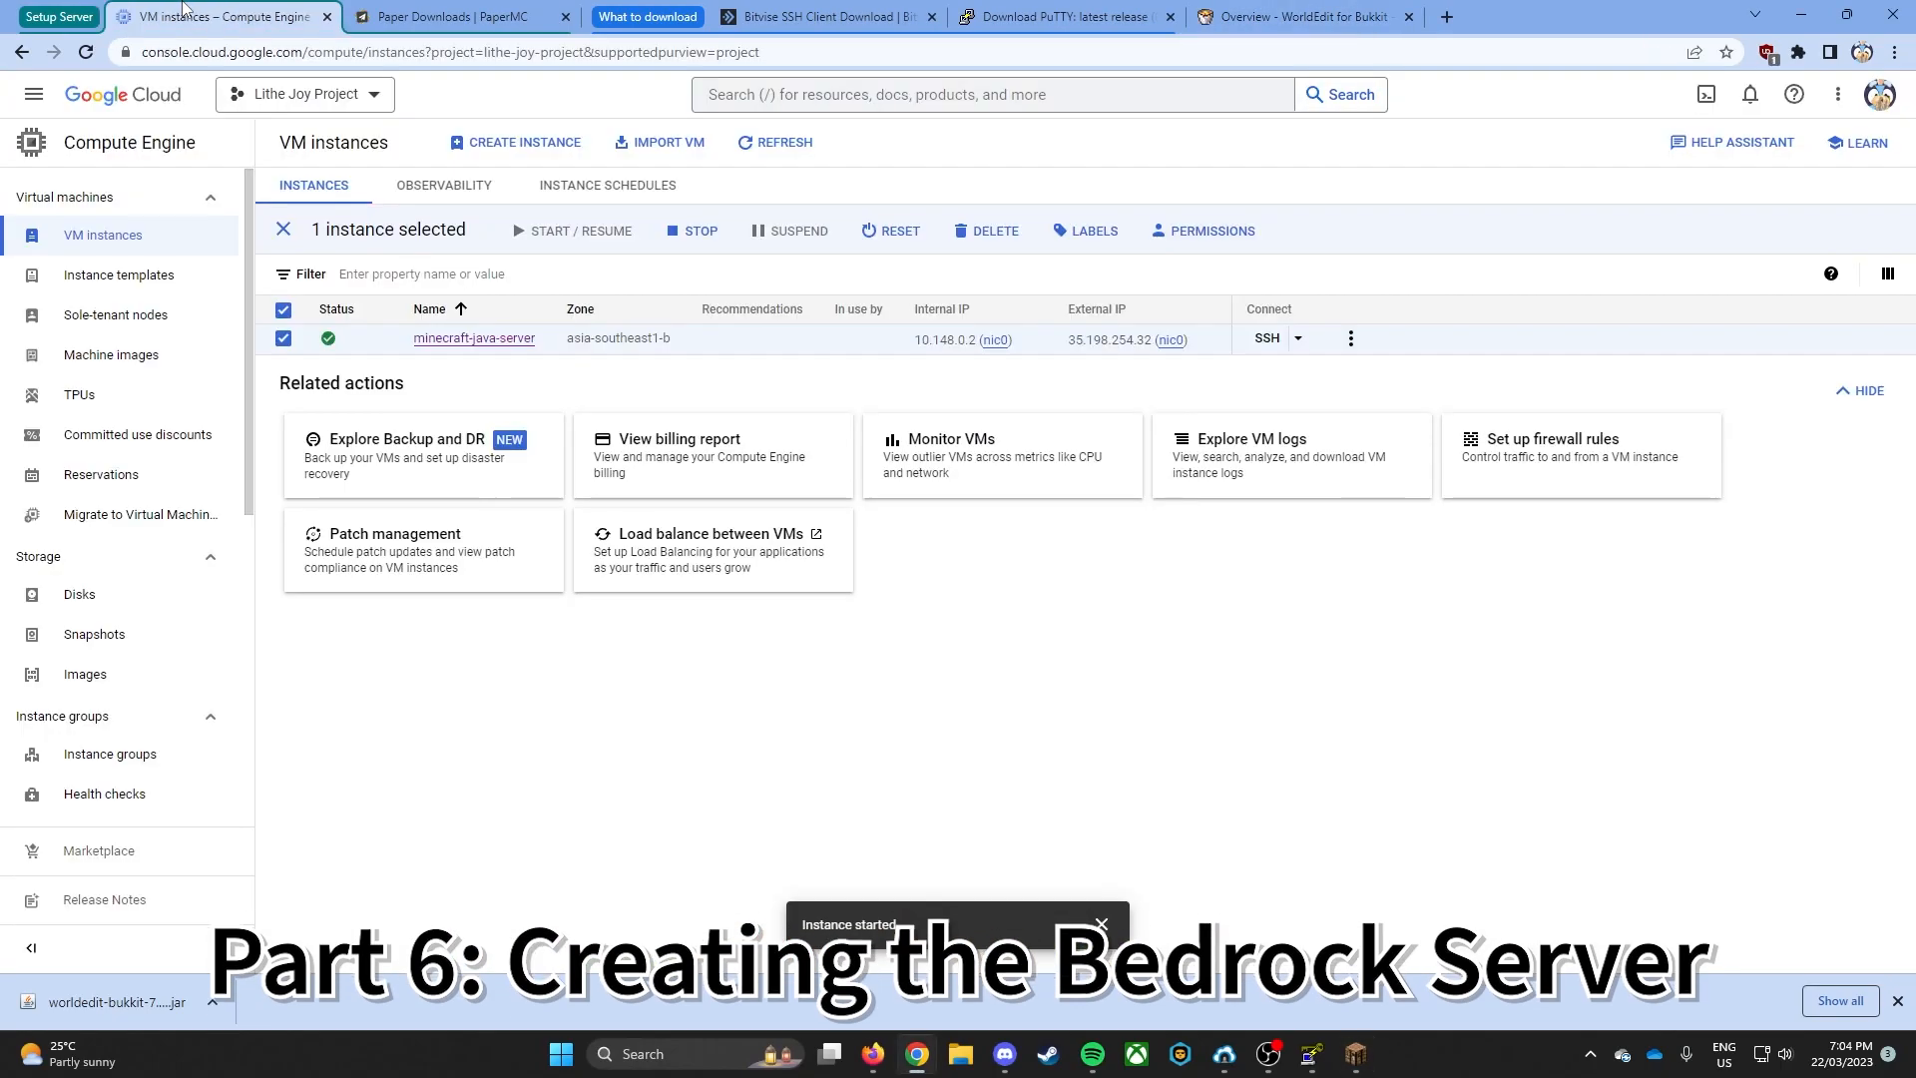
pyautogui.click(1351, 338)
pyautogui.click(1375, 501)
pyautogui.click(1198, 602)
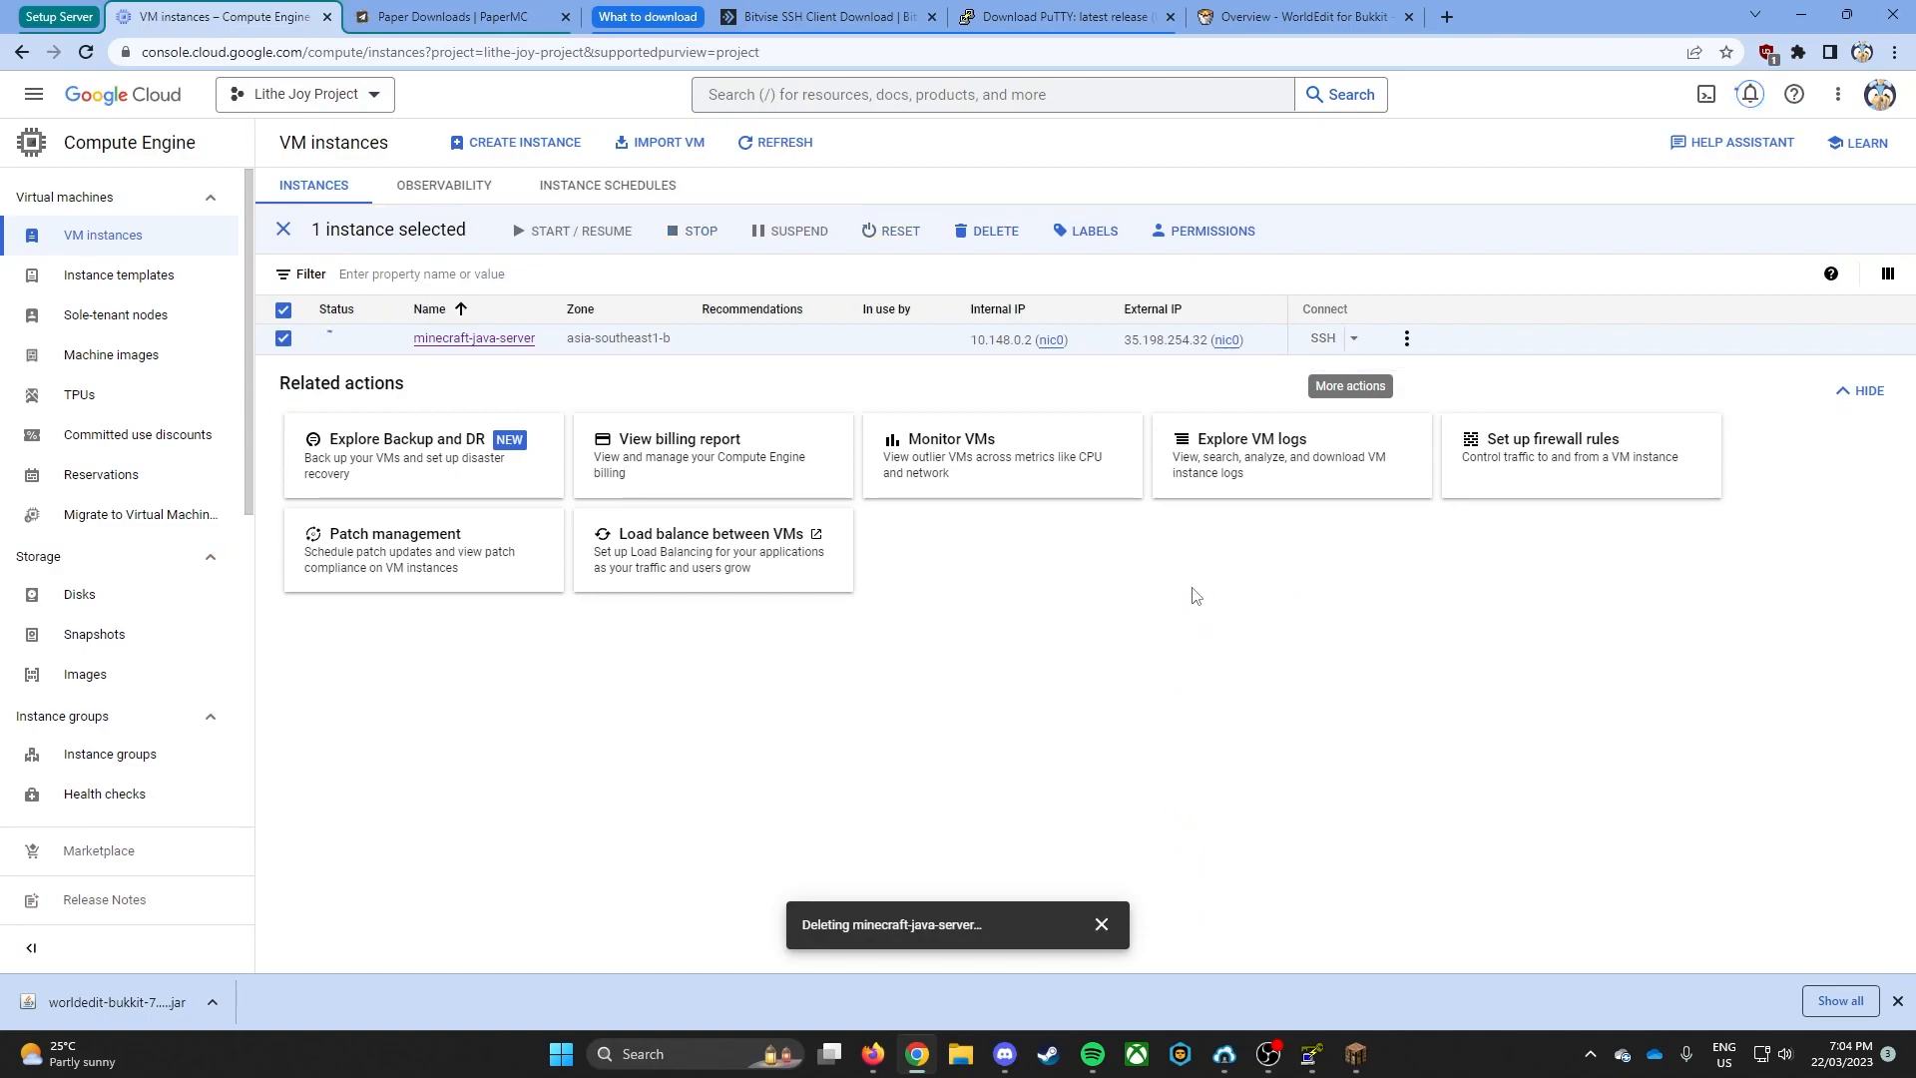
# - Switch to PuTTY Key Generator, view the generated public key from its beginning, and return to the Google Cloud browser window
pyautogui.click(1311, 1054)
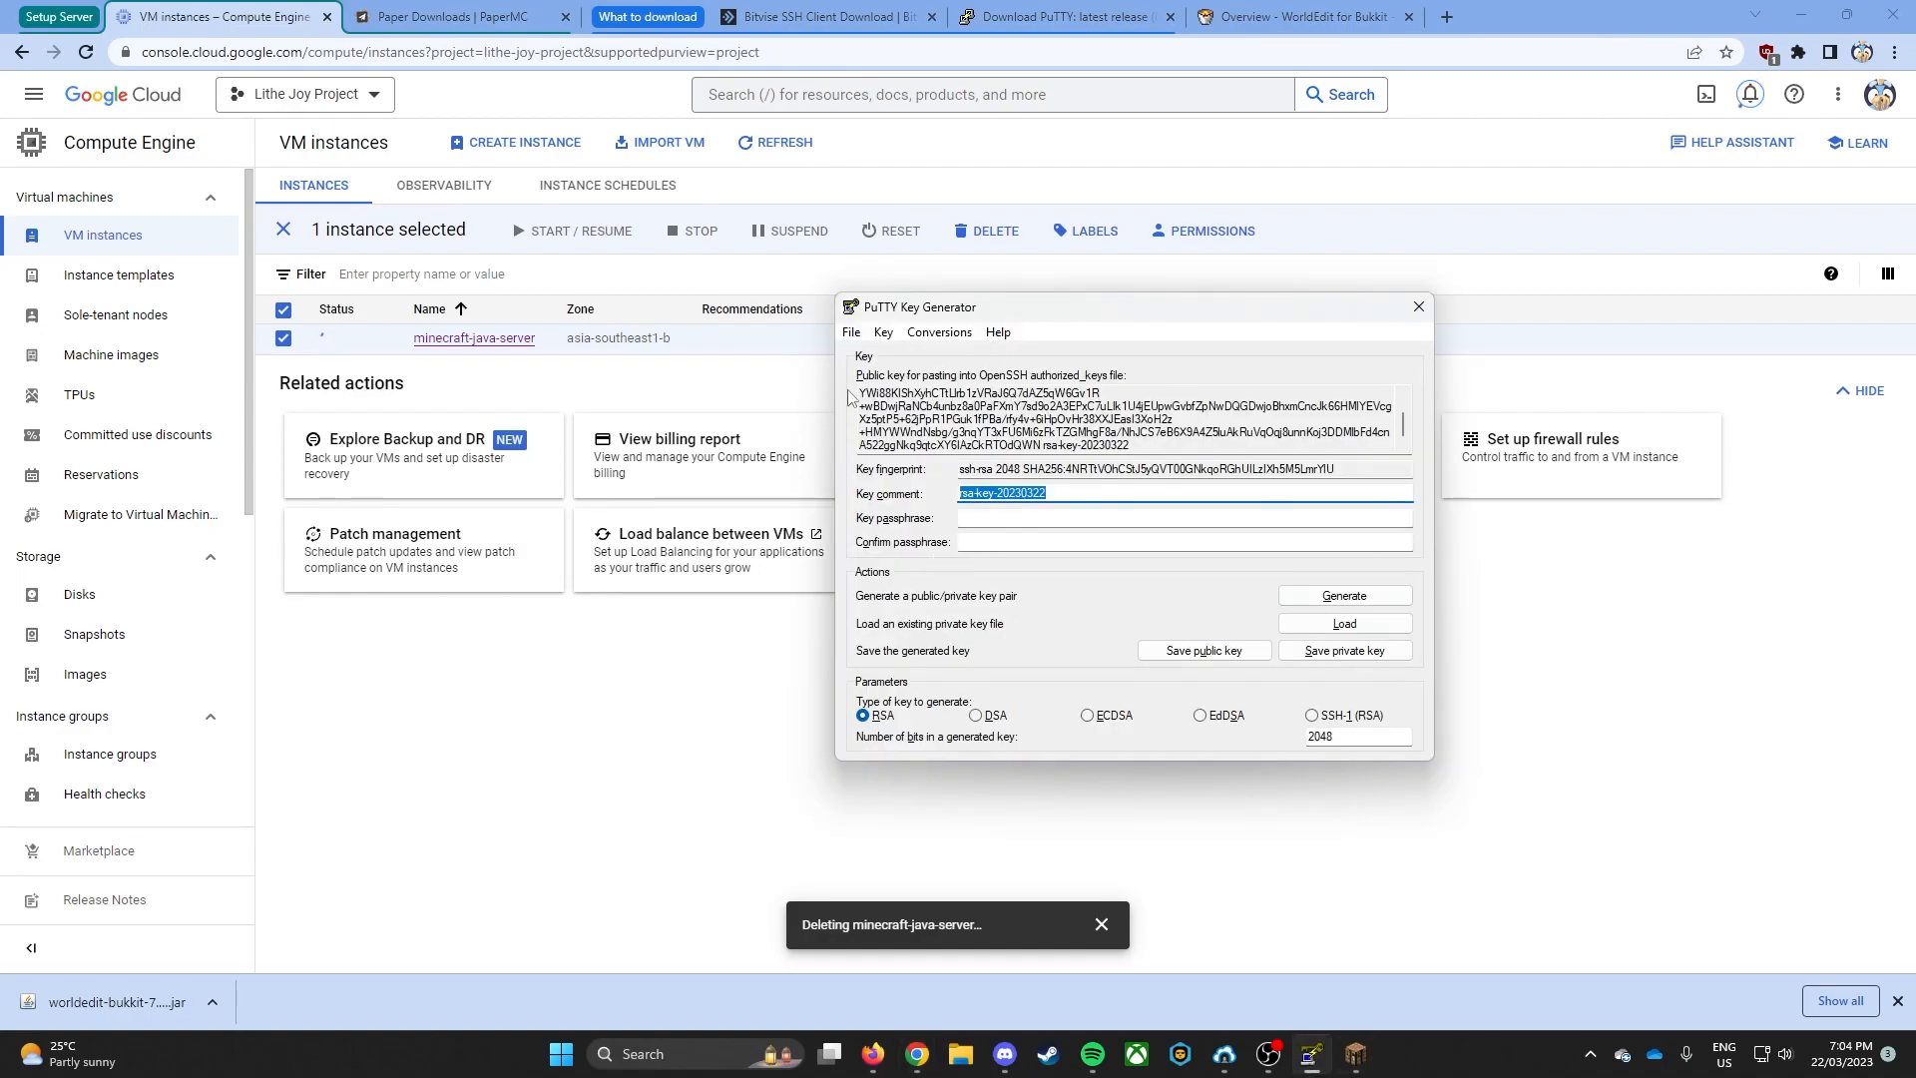
pyautogui.scroll(1, 909, 431)
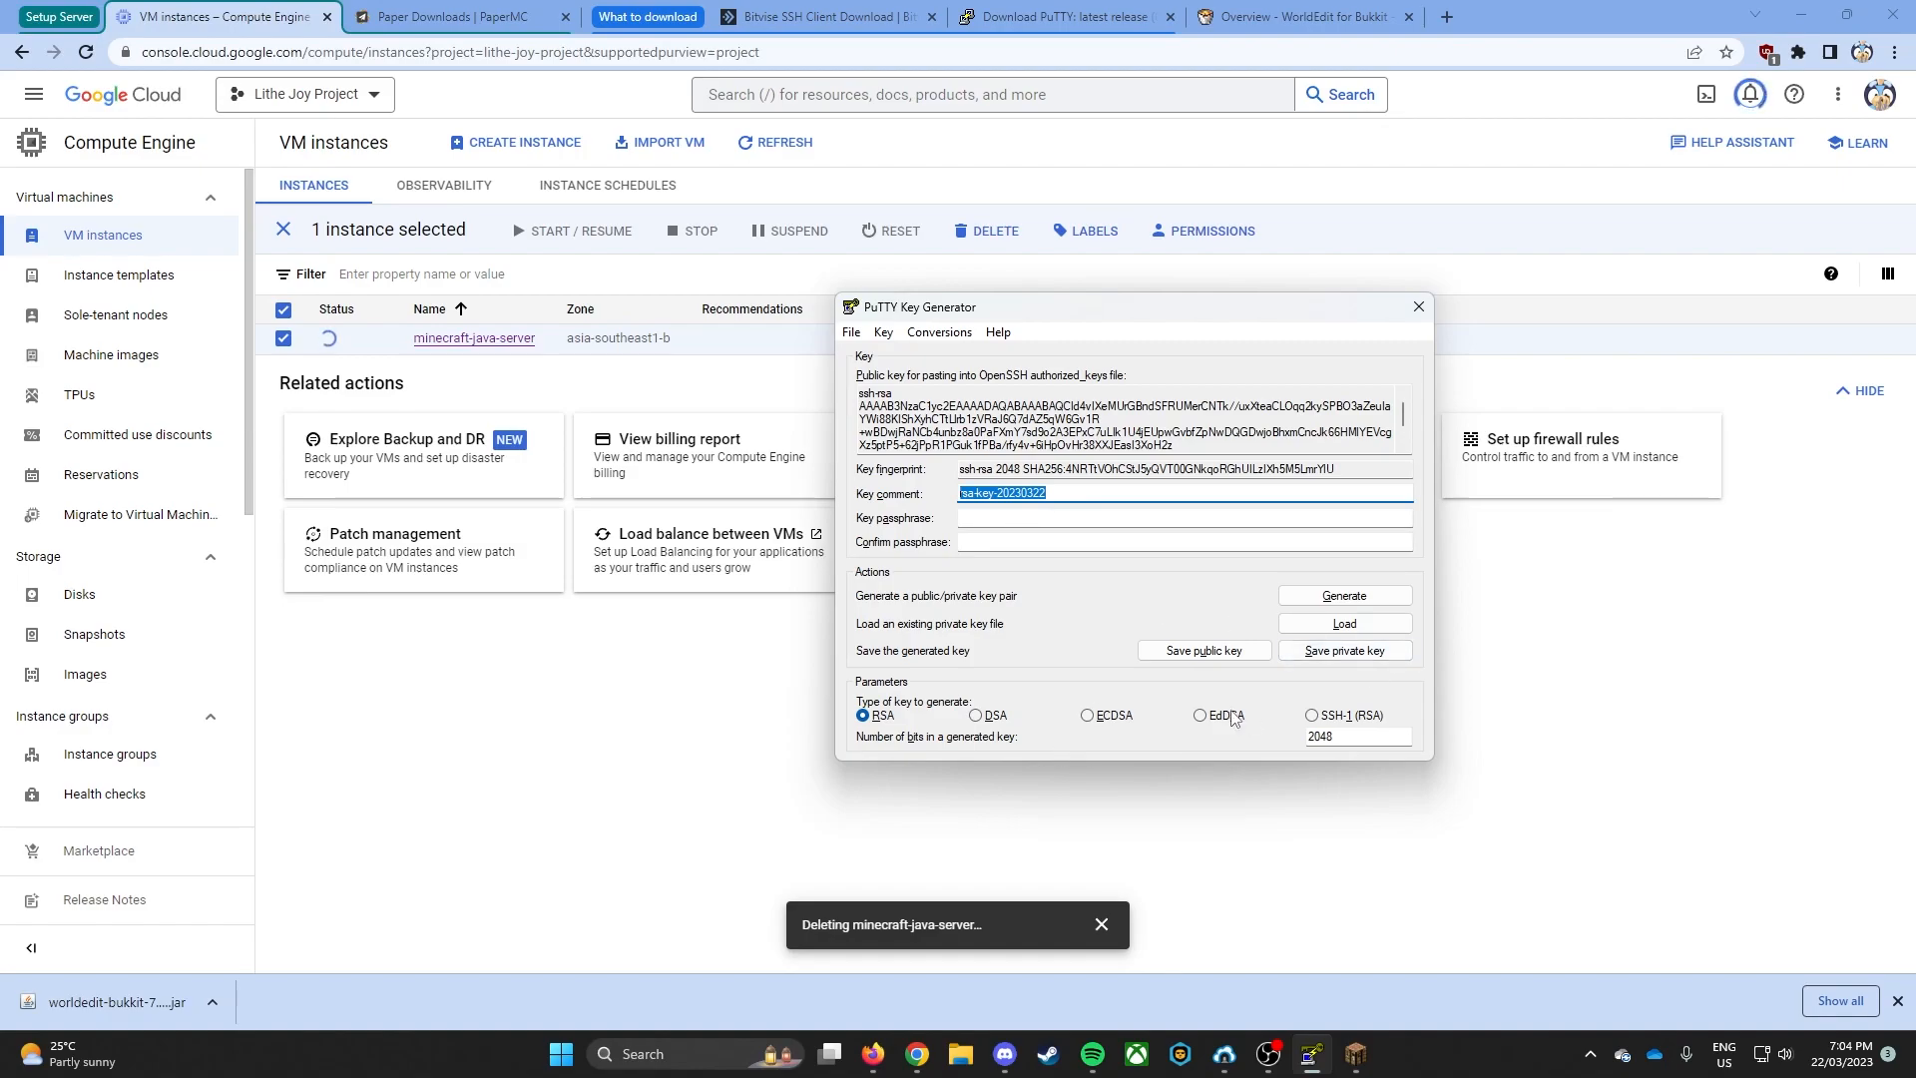
pyautogui.click(627, 663)
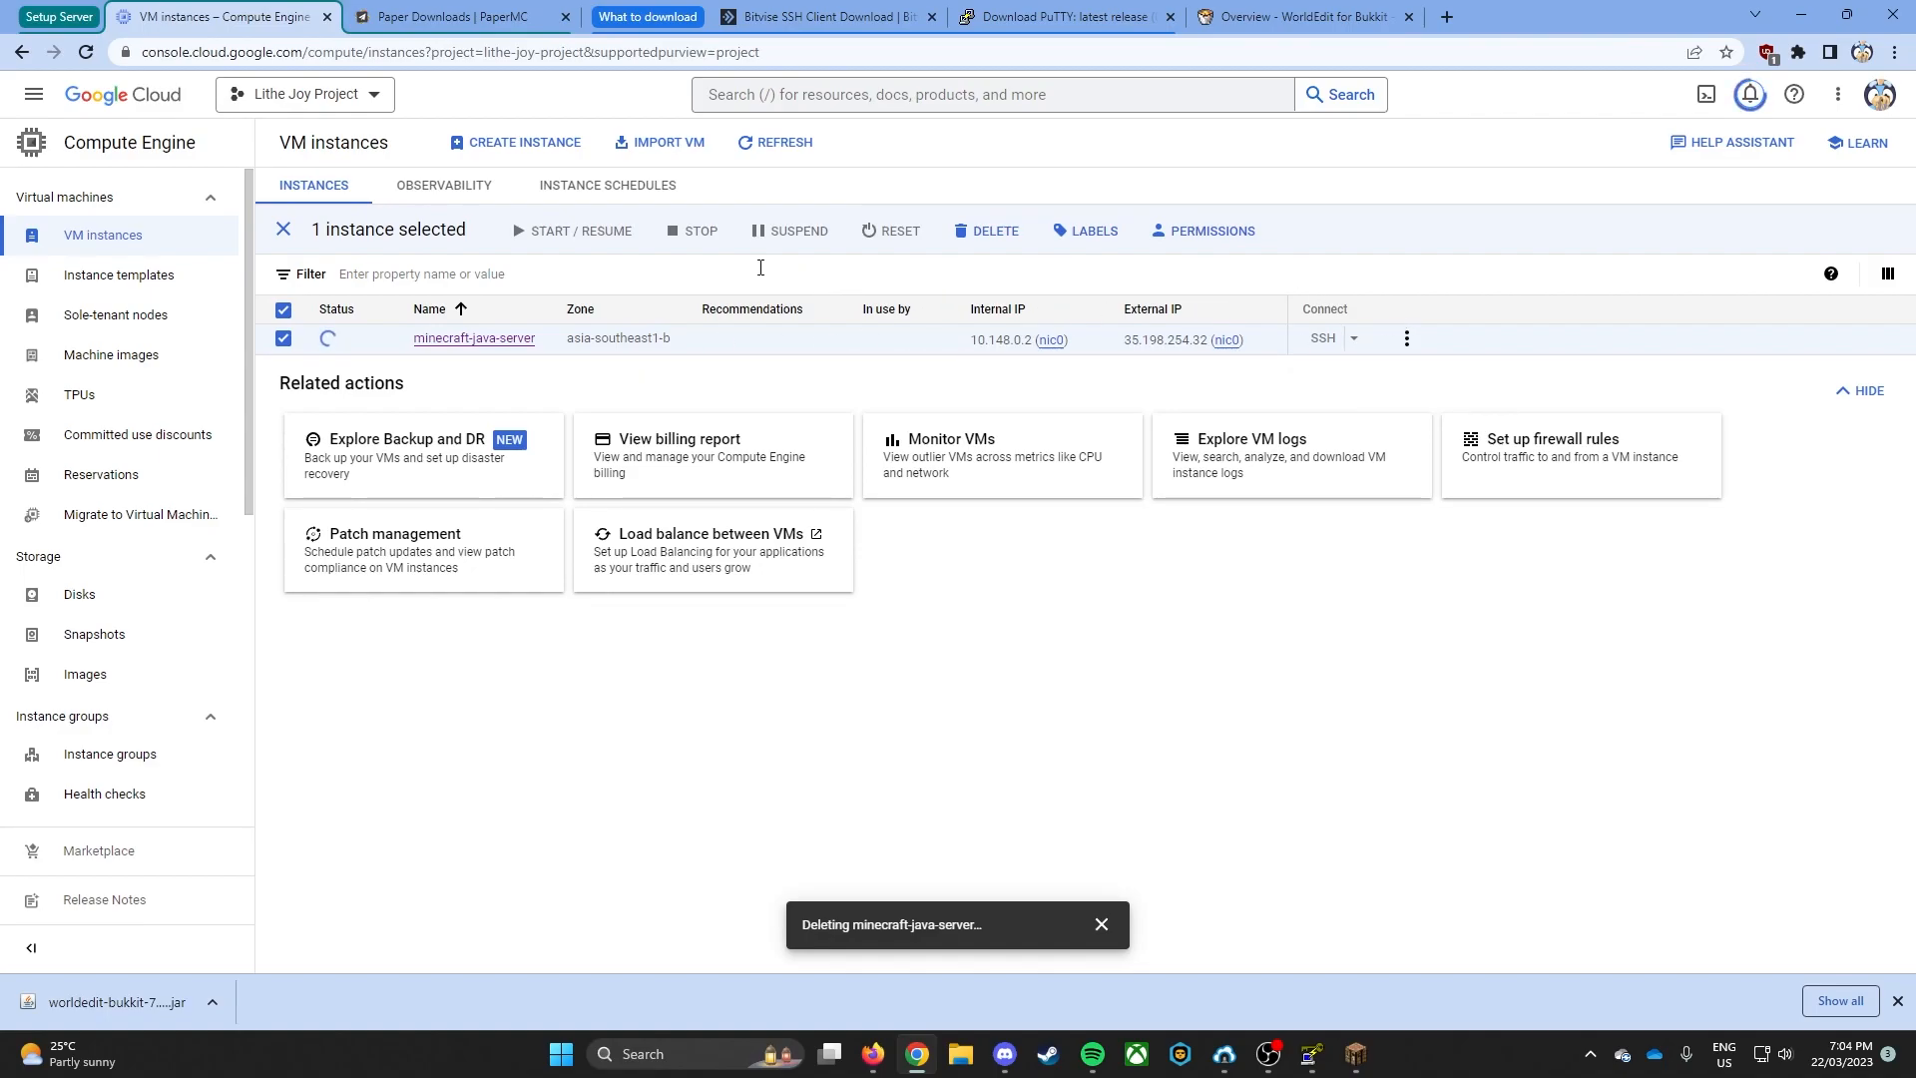
# - Start a new VM instance named minecraft-bedrock-server in the asia-southeast1 (Singapore) region
pyautogui.click(563, 158)
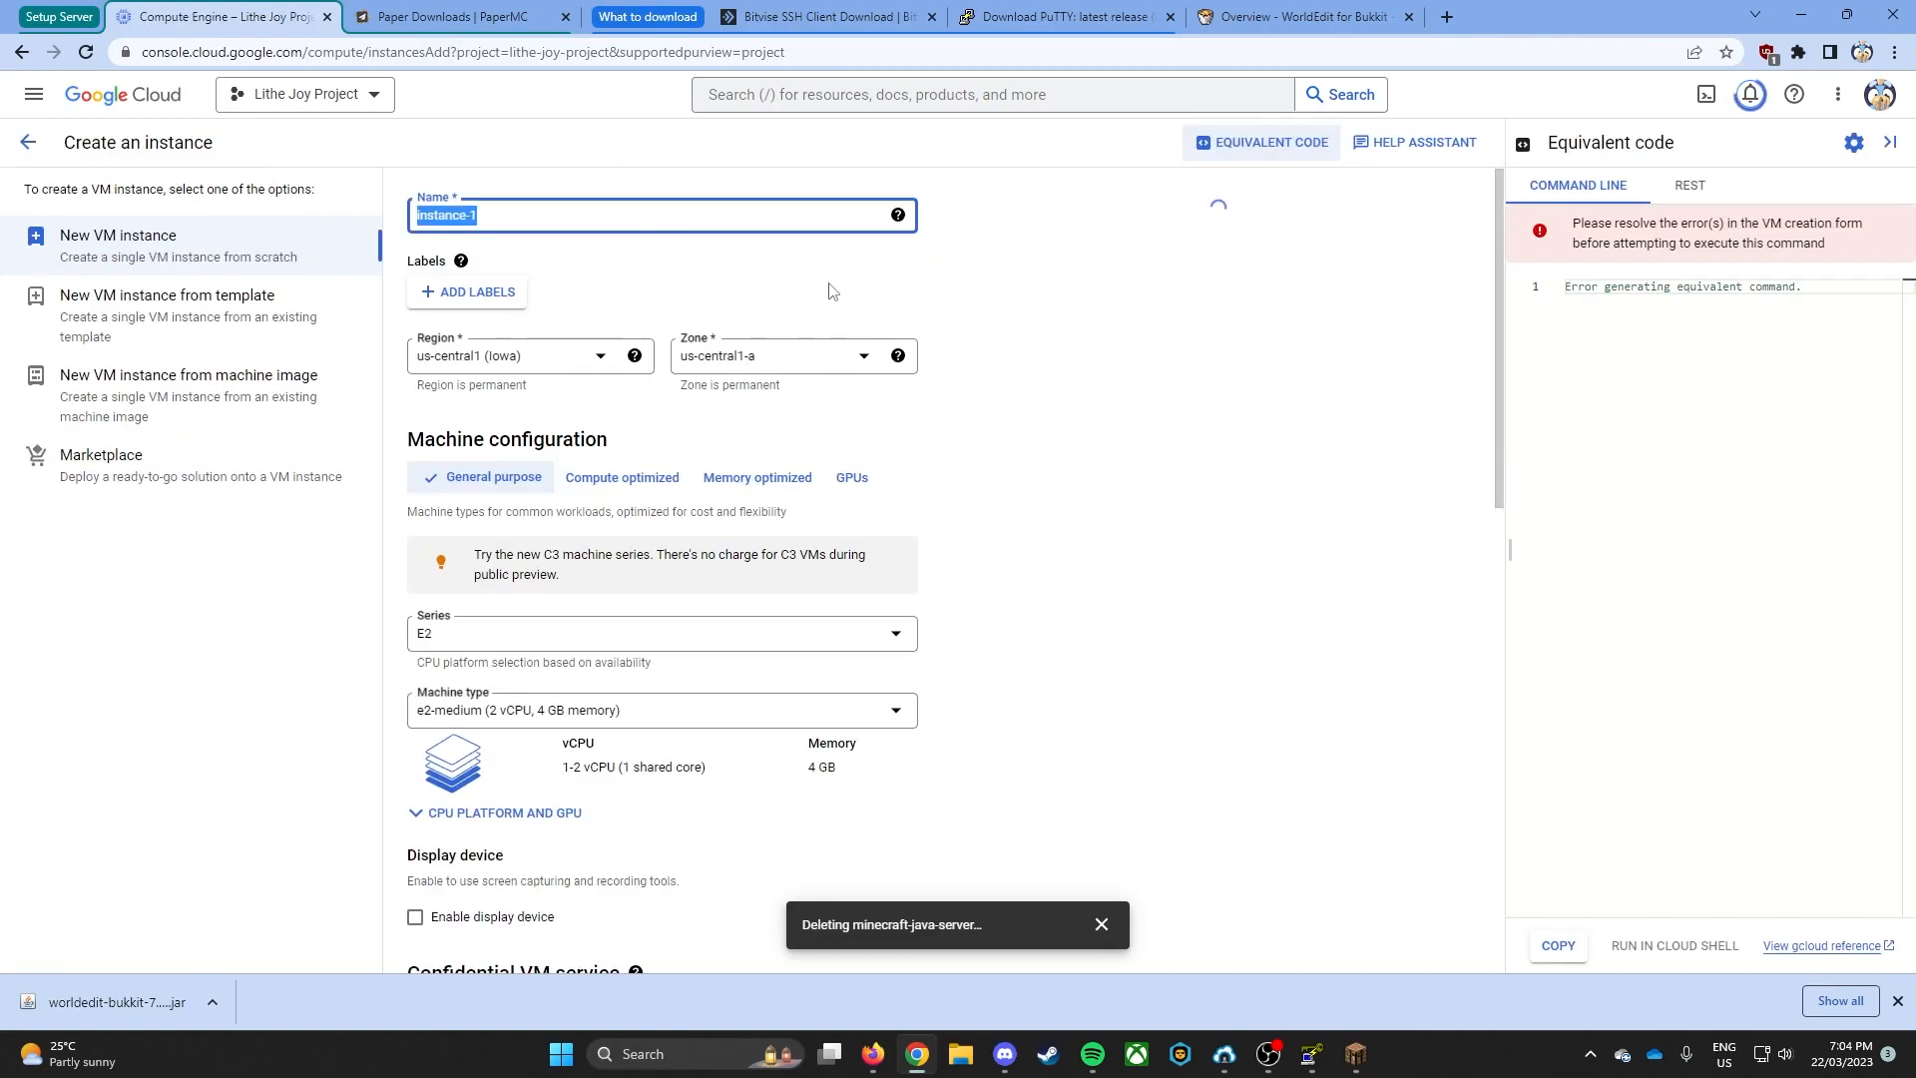
pyautogui.write('minecraft-bedr')
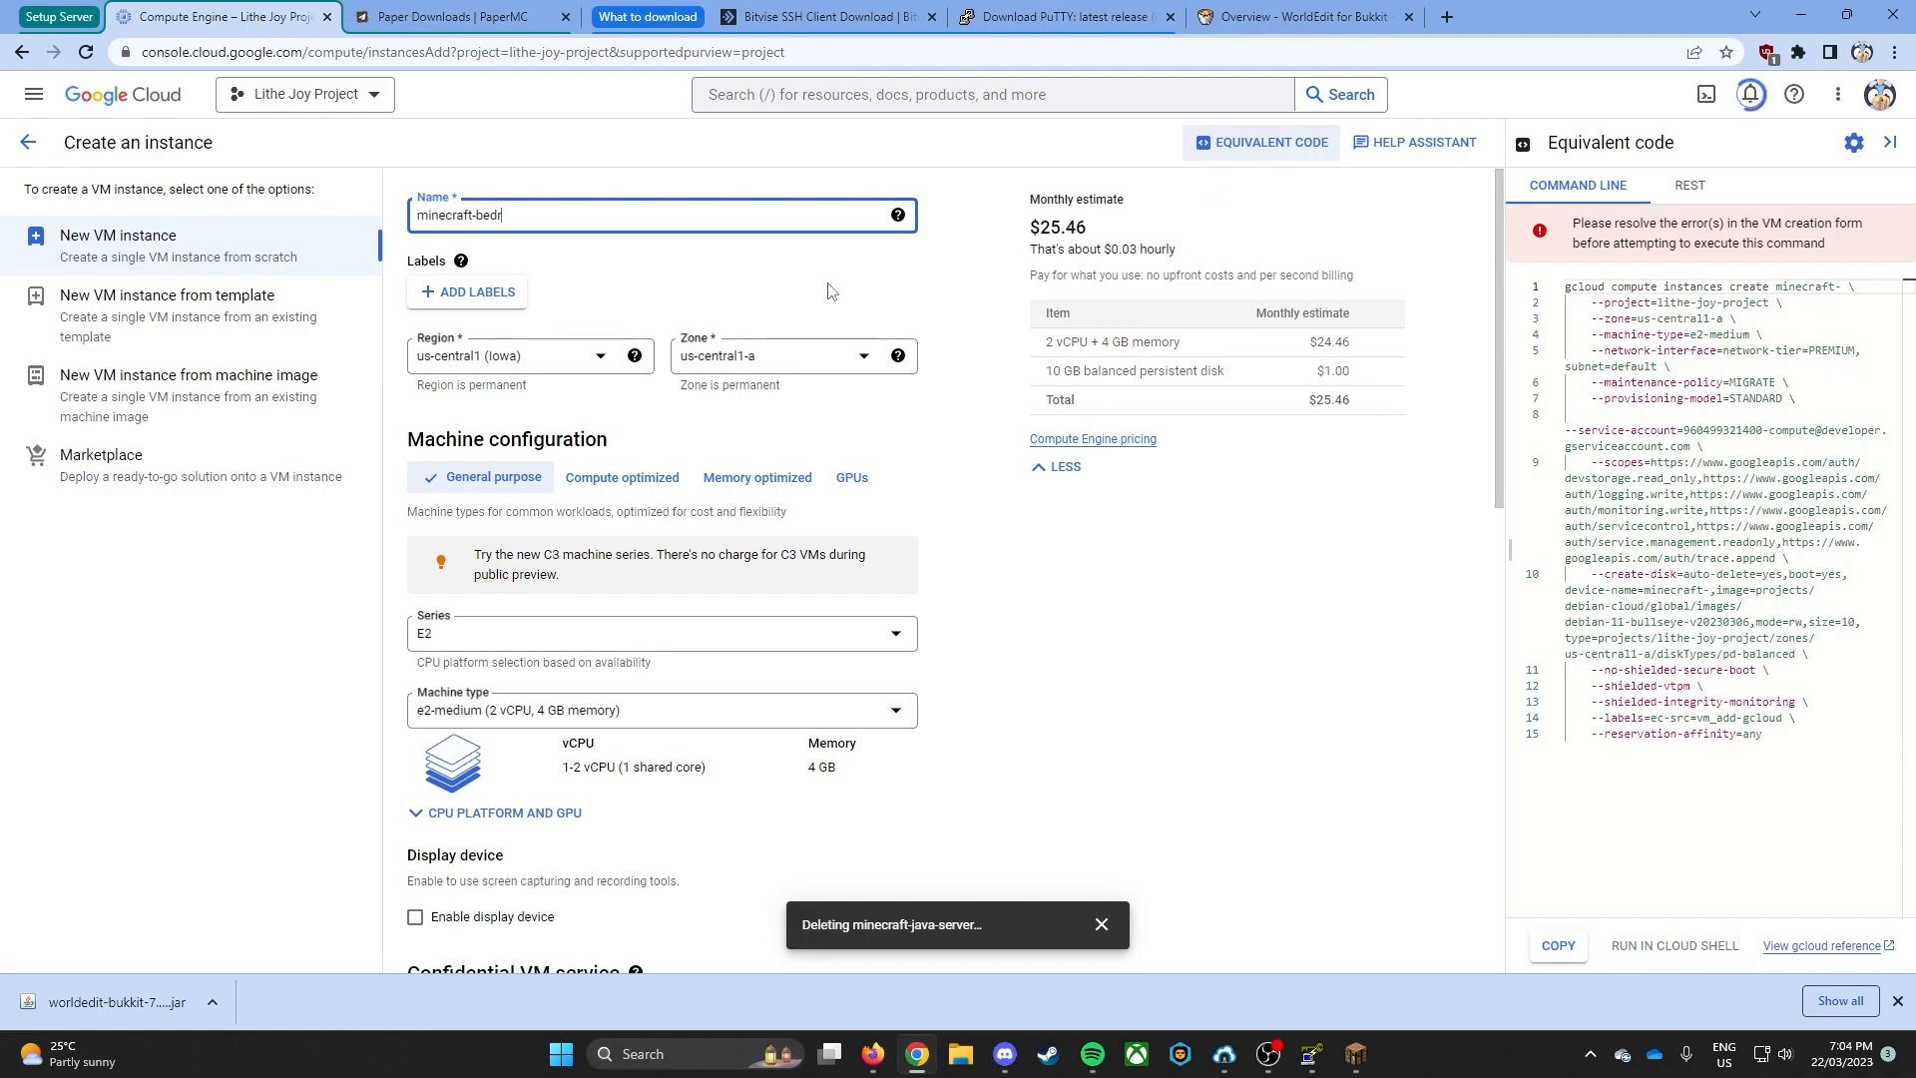
pyautogui.write('ock-ser')
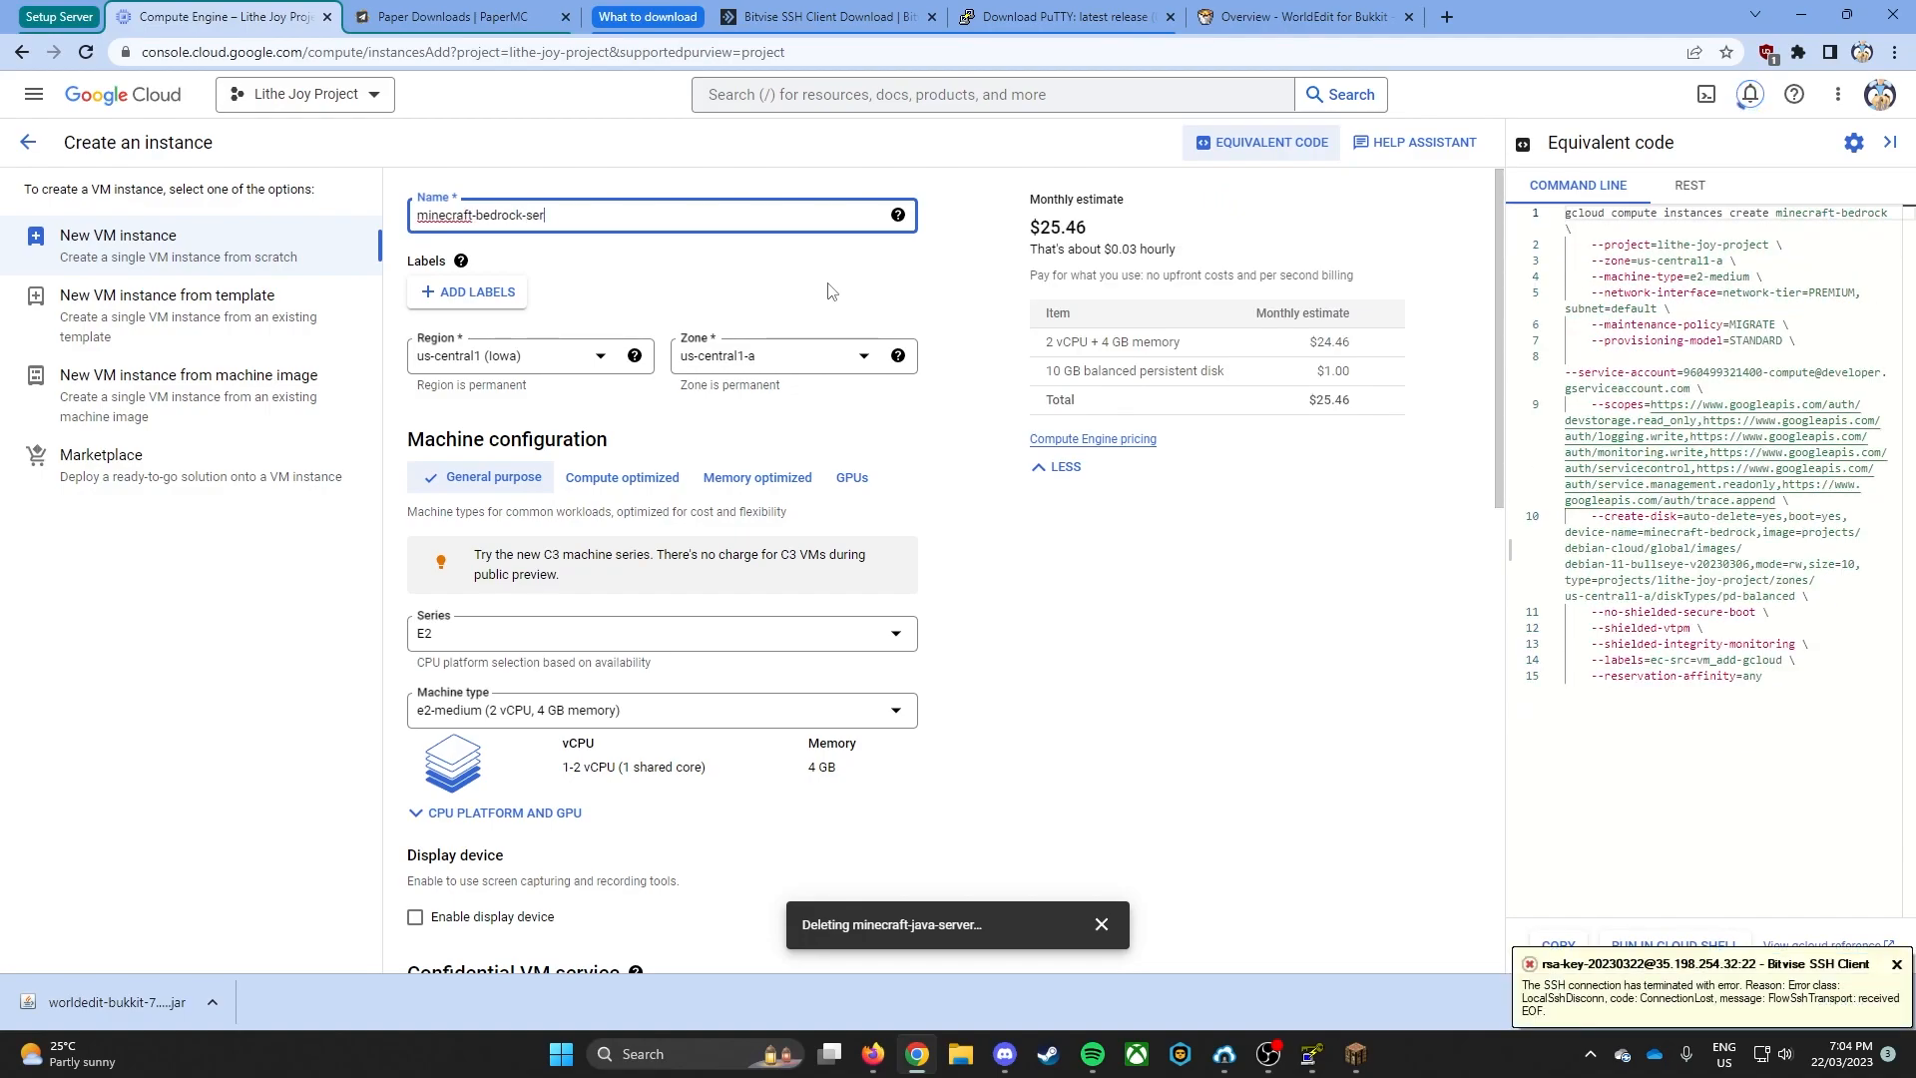
pyautogui.write('ver')
pyautogui.click(499, 357)
pyautogui.scroll(8, 582, 496)
pyautogui.scroll(-1, 594, 493)
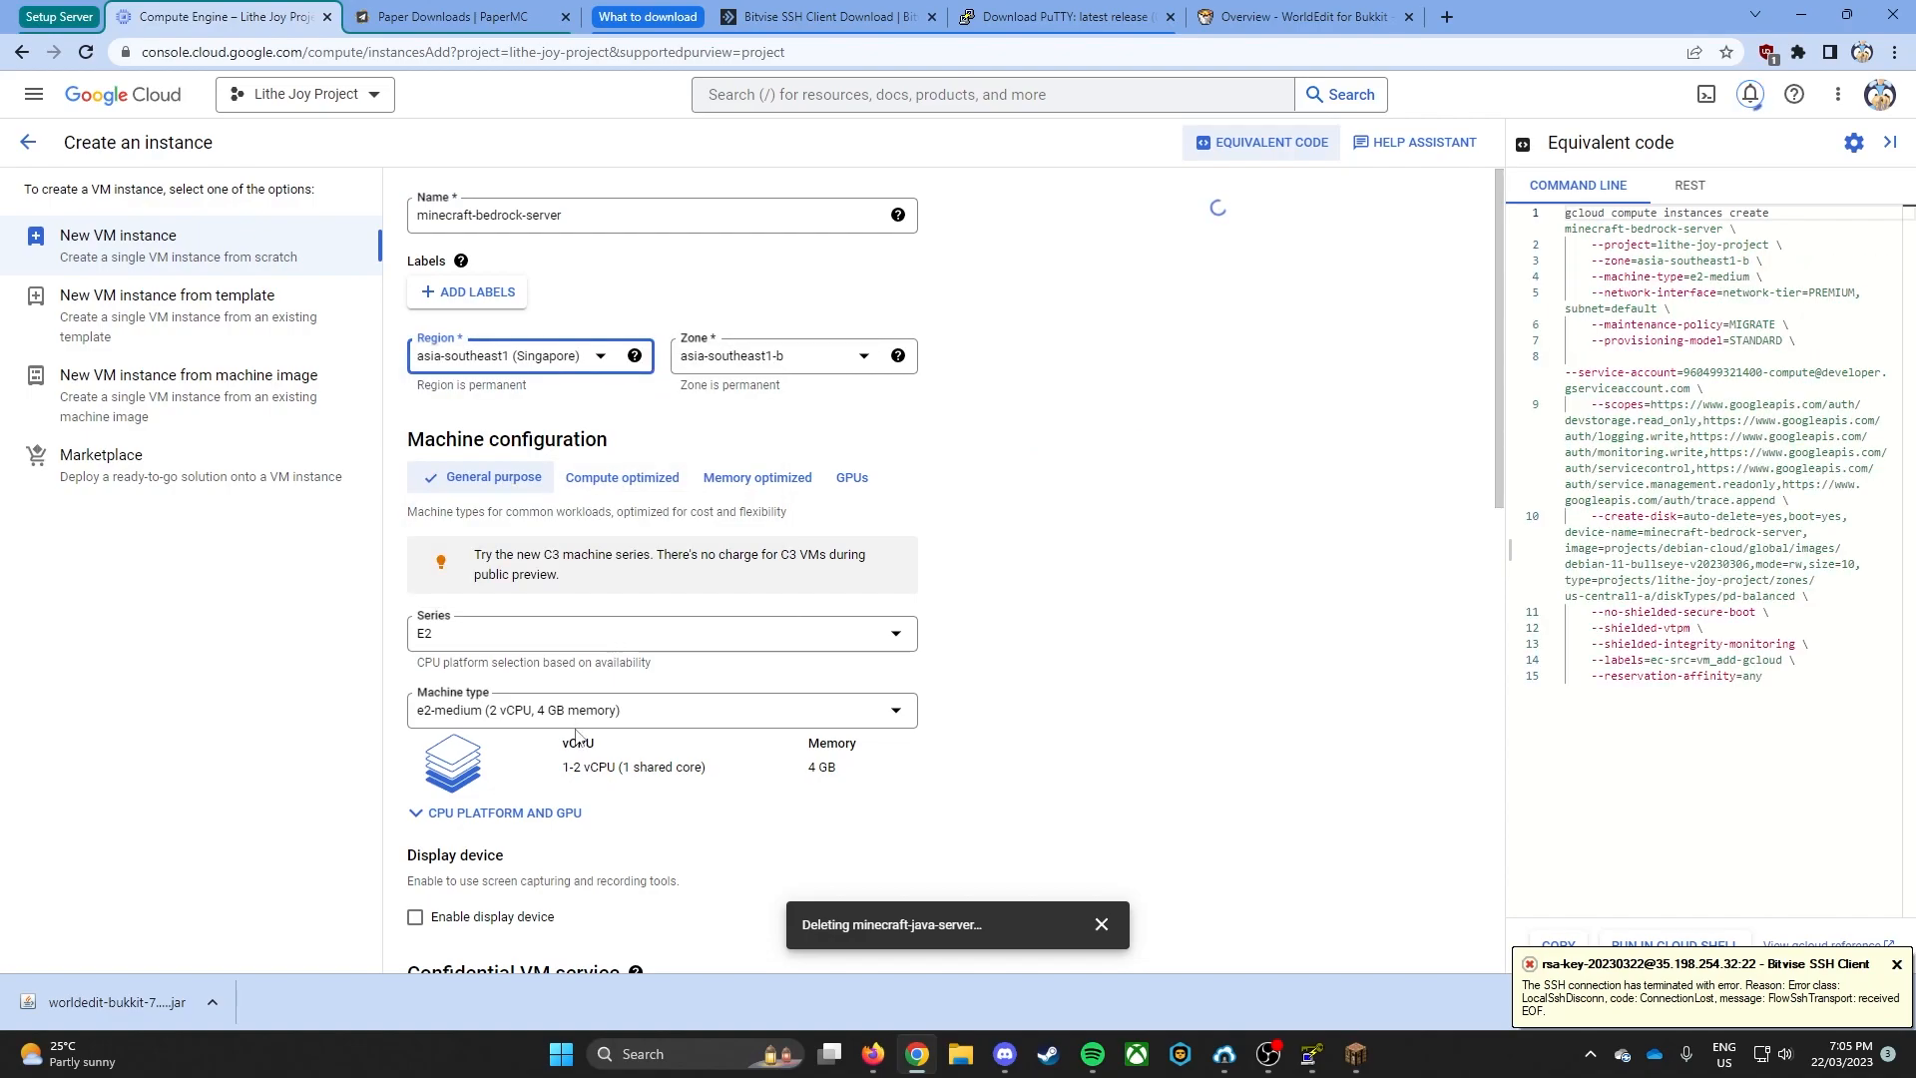
# - Choose e2-medium with 4 GB memory as the instance's machine type
pyautogui.scroll(-1, 574, 599)
pyautogui.click(562, 620)
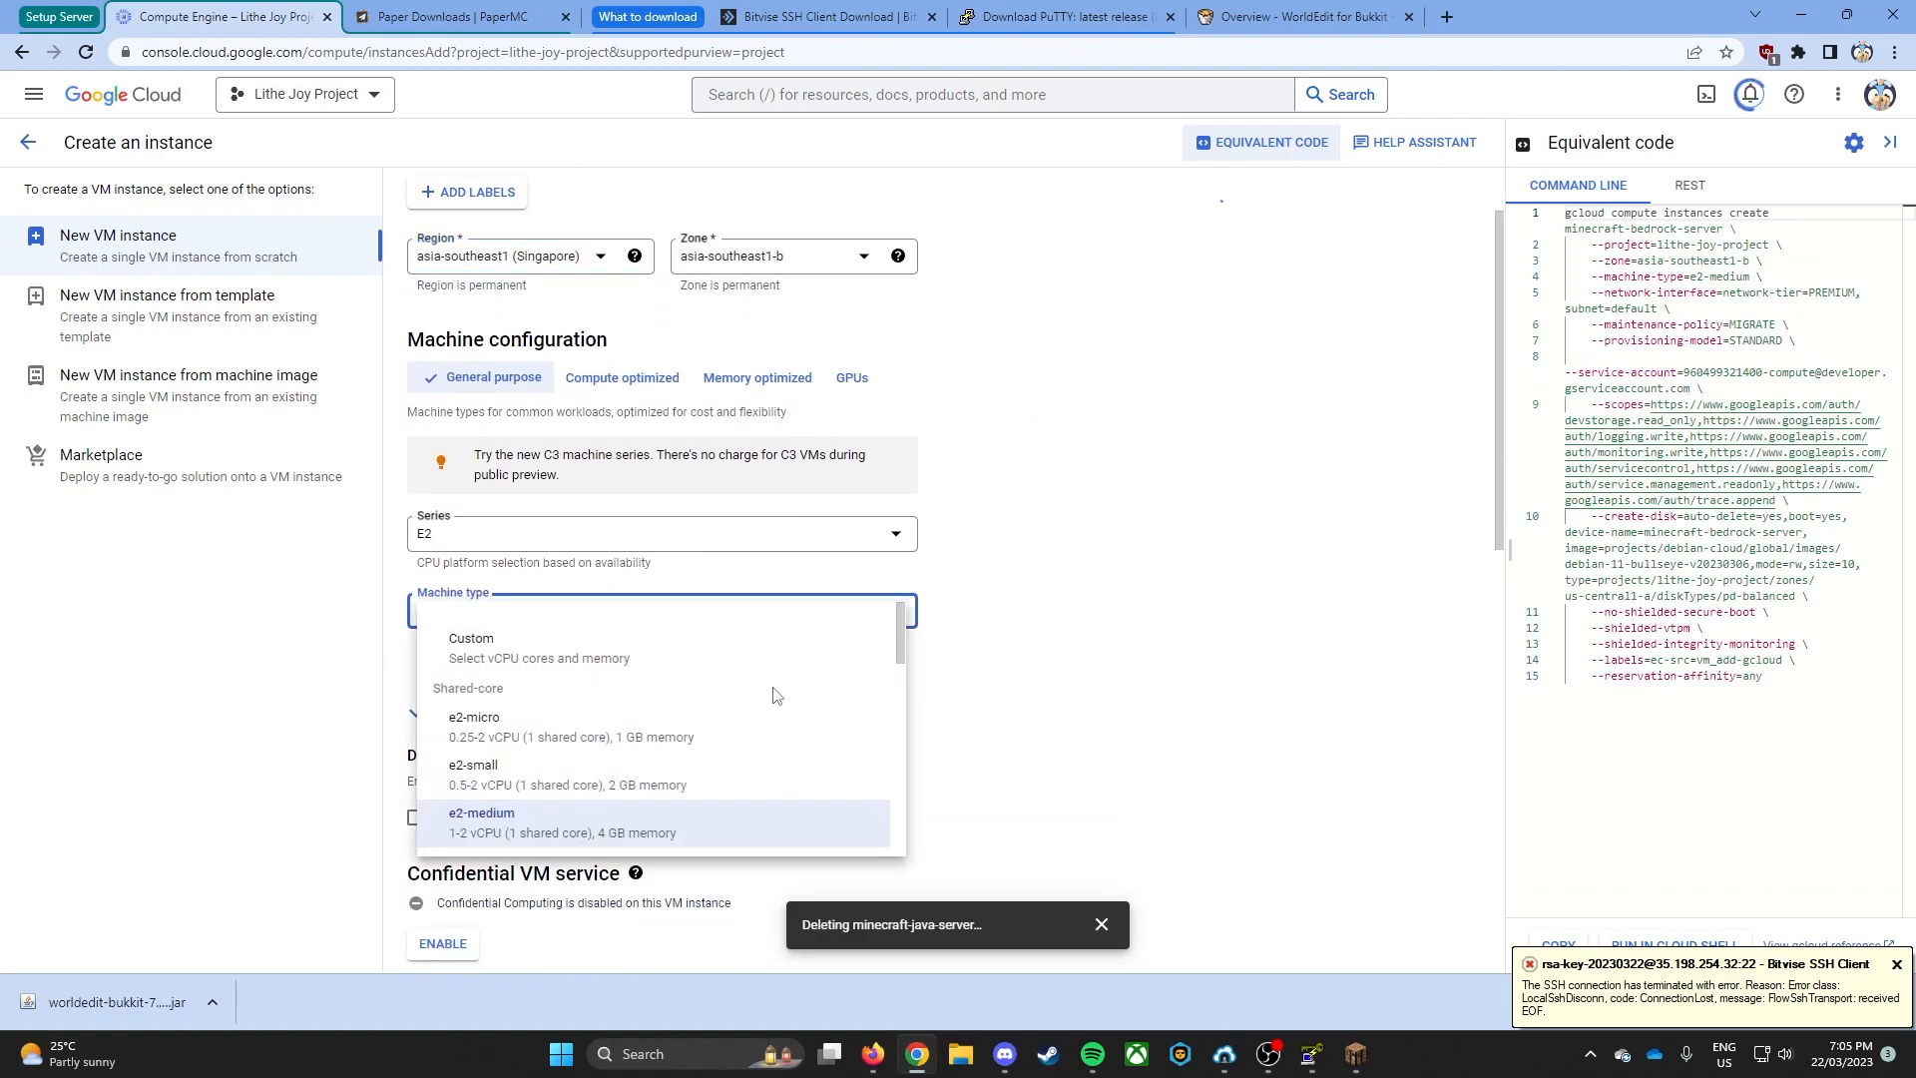
pyautogui.scroll(-1, 759, 788)
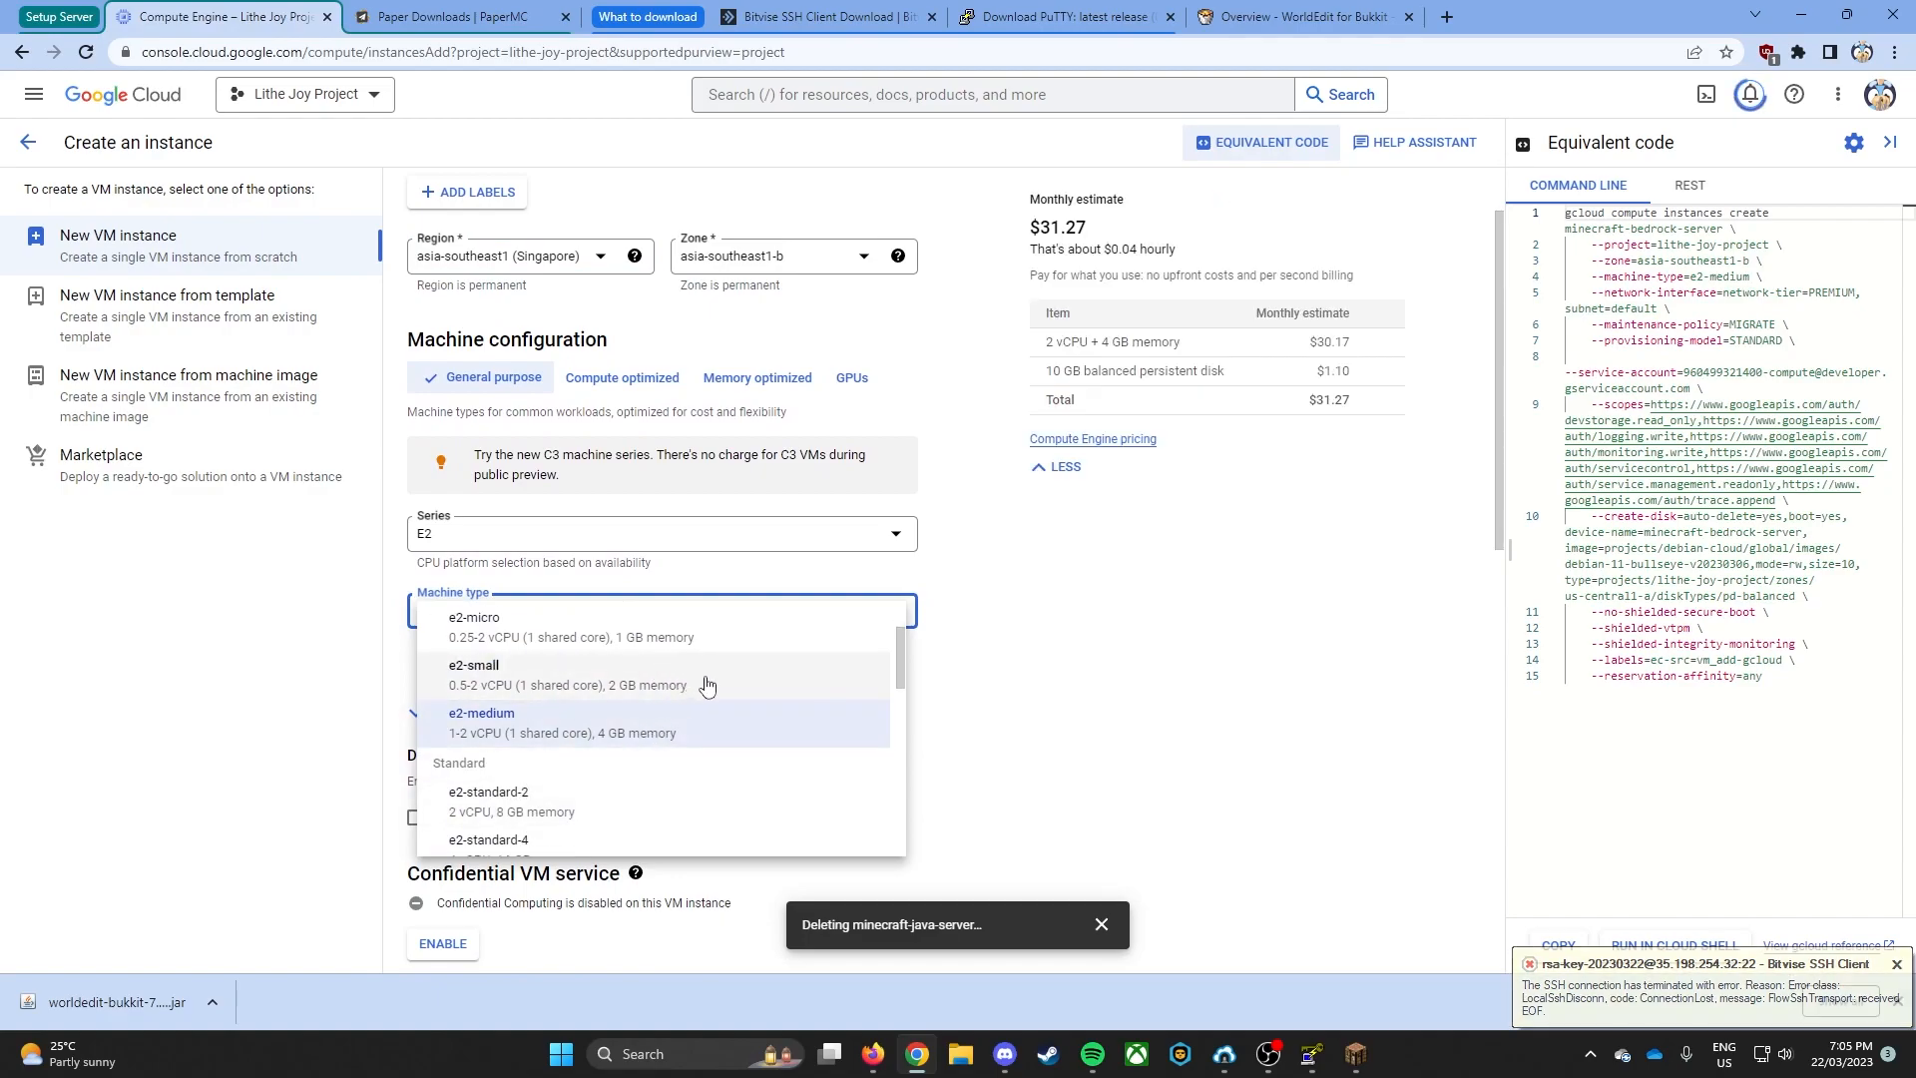
pyautogui.click(609, 728)
# - Change the boot disk to an Ubuntu 20.04 LTS image with a size of 20 GB
pyautogui.scroll(-1, 592, 610)
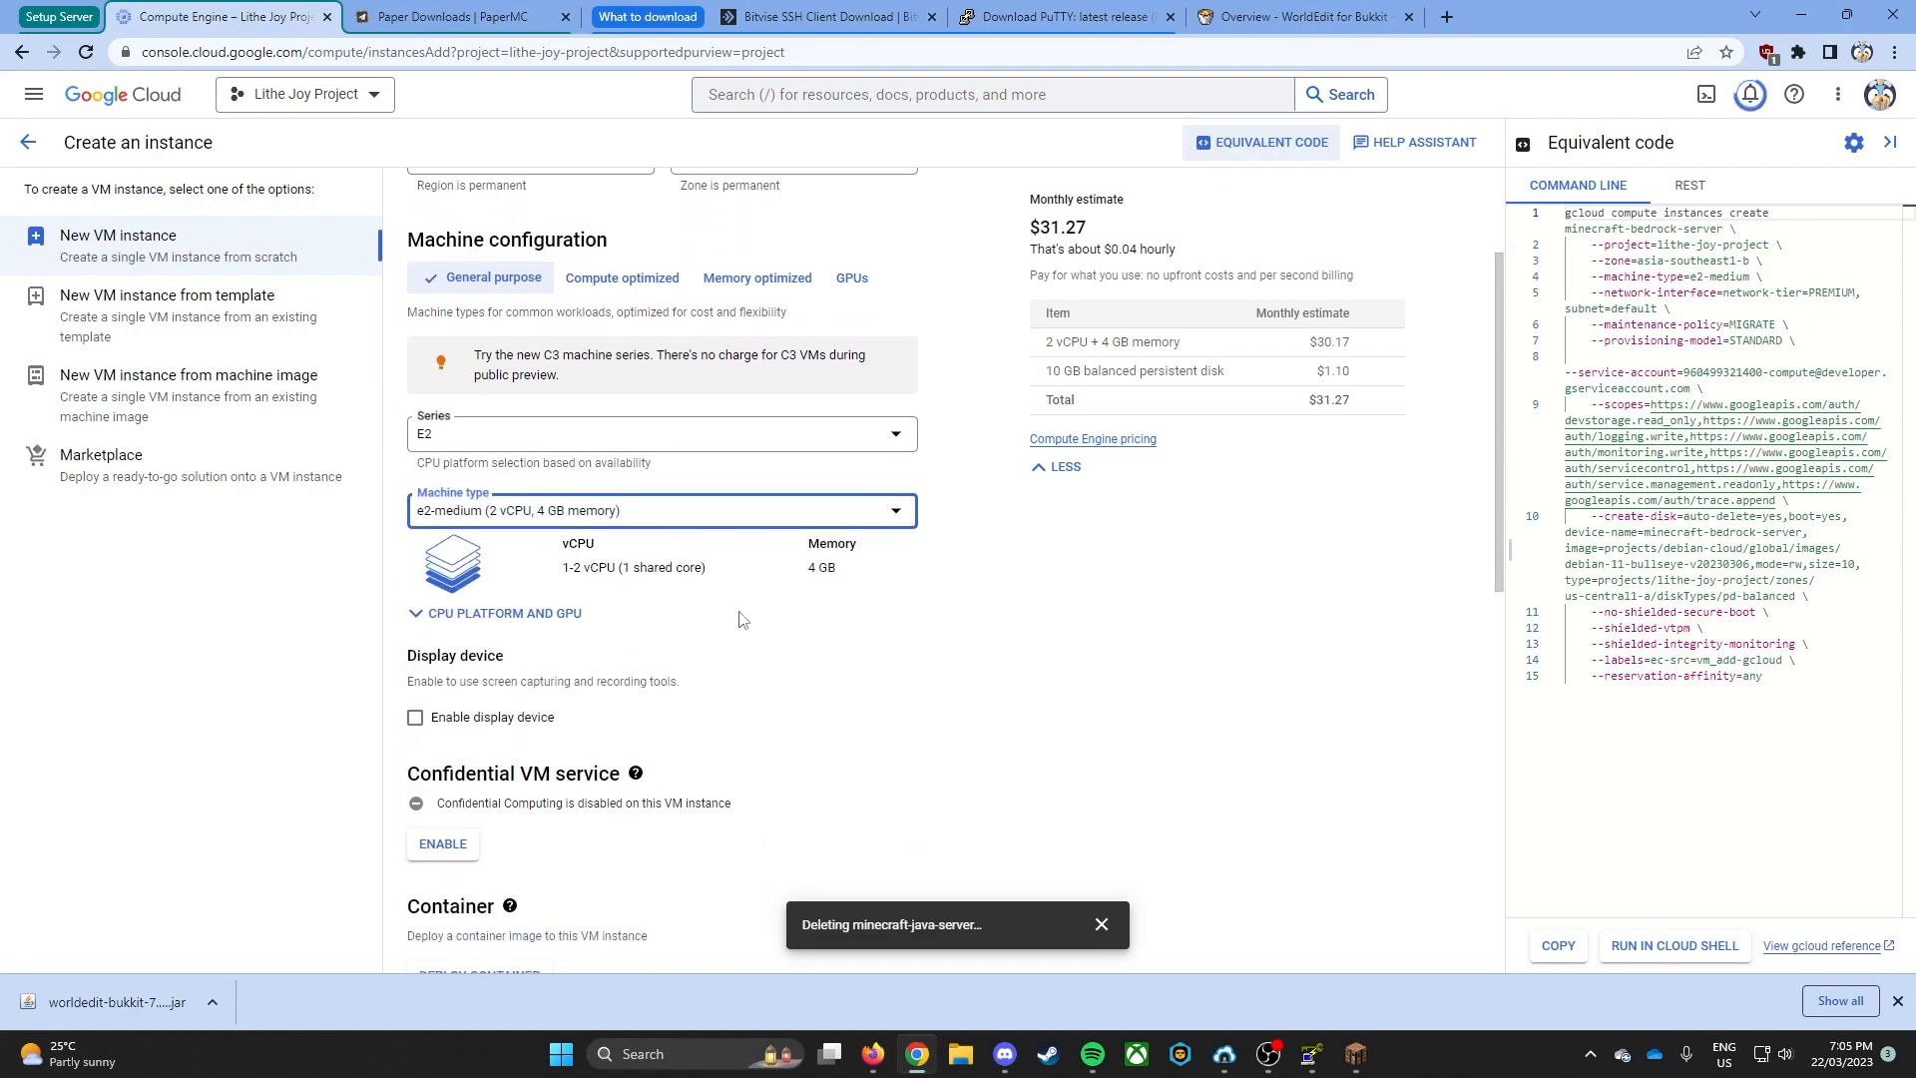
pyautogui.scroll(-5, 748, 599)
pyautogui.click(445, 720)
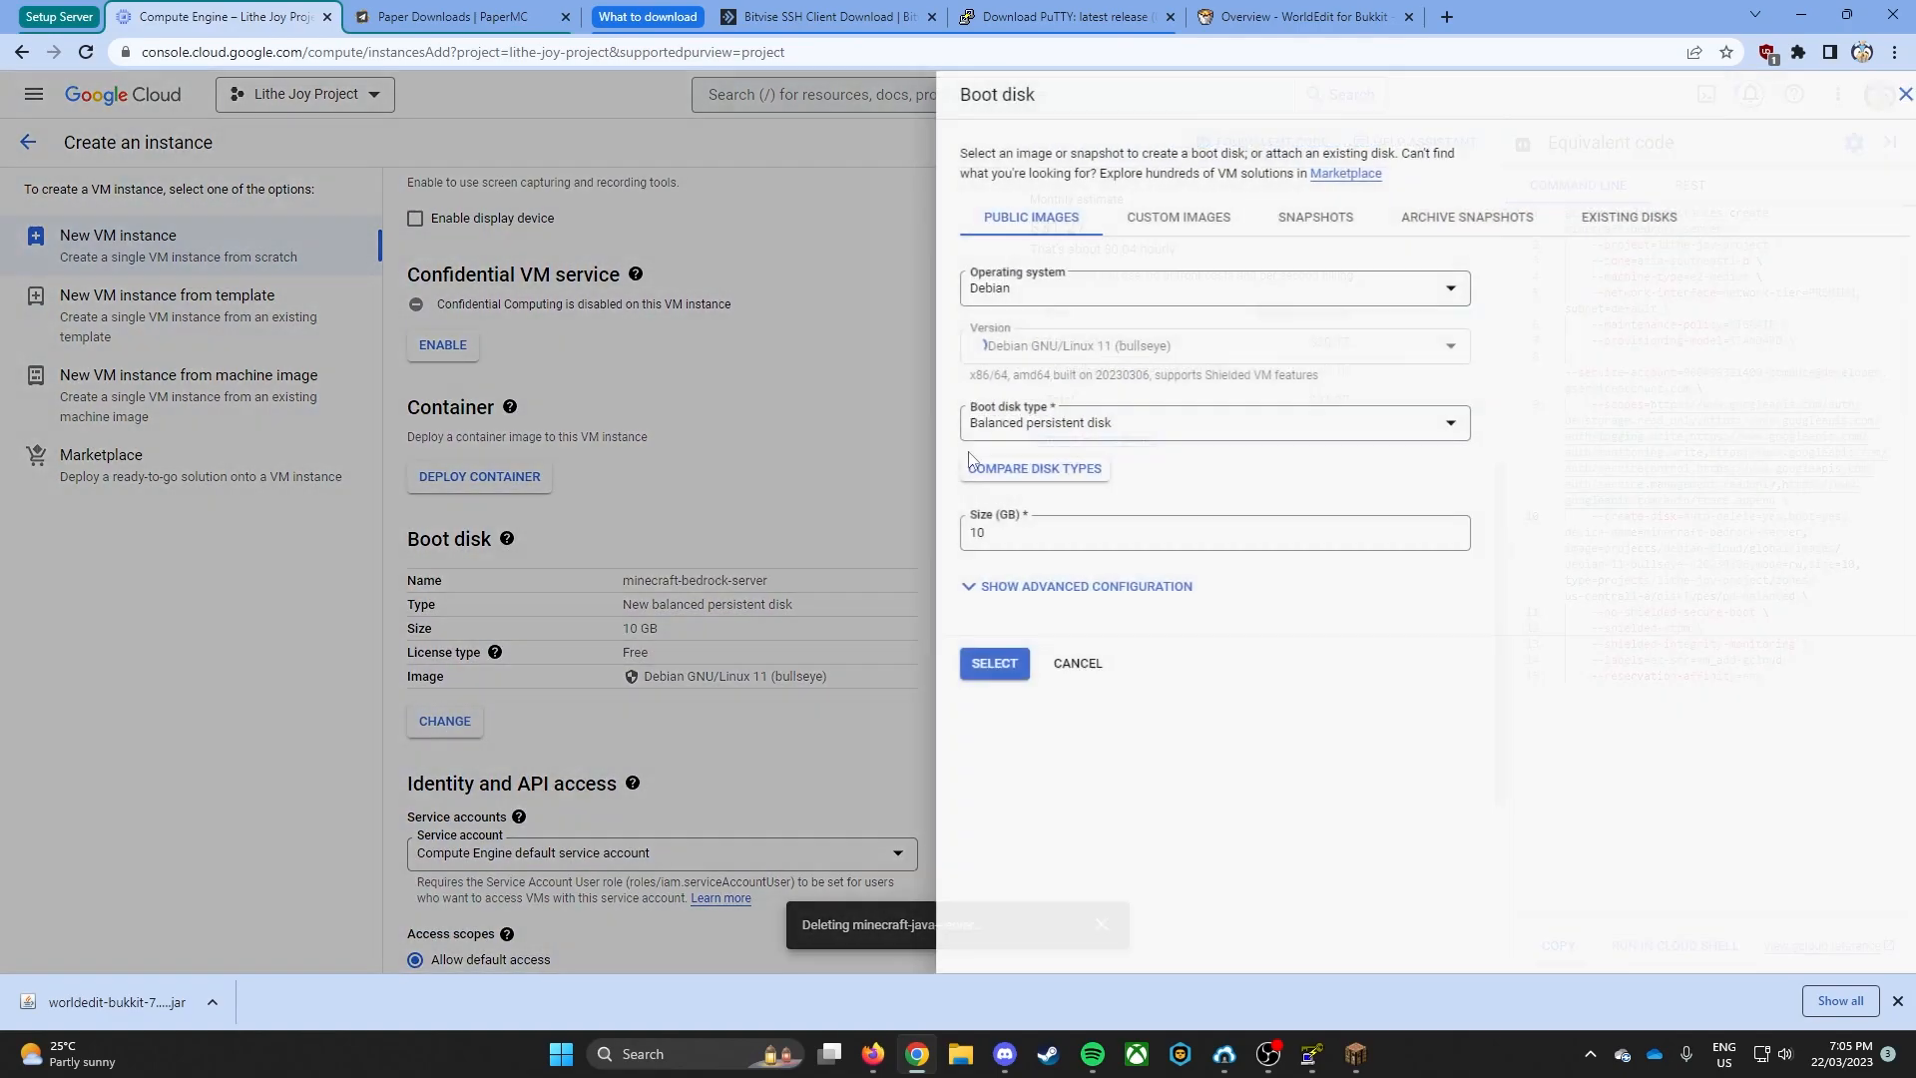
pyautogui.click(1192, 291)
pyautogui.scroll(-3, 1069, 487)
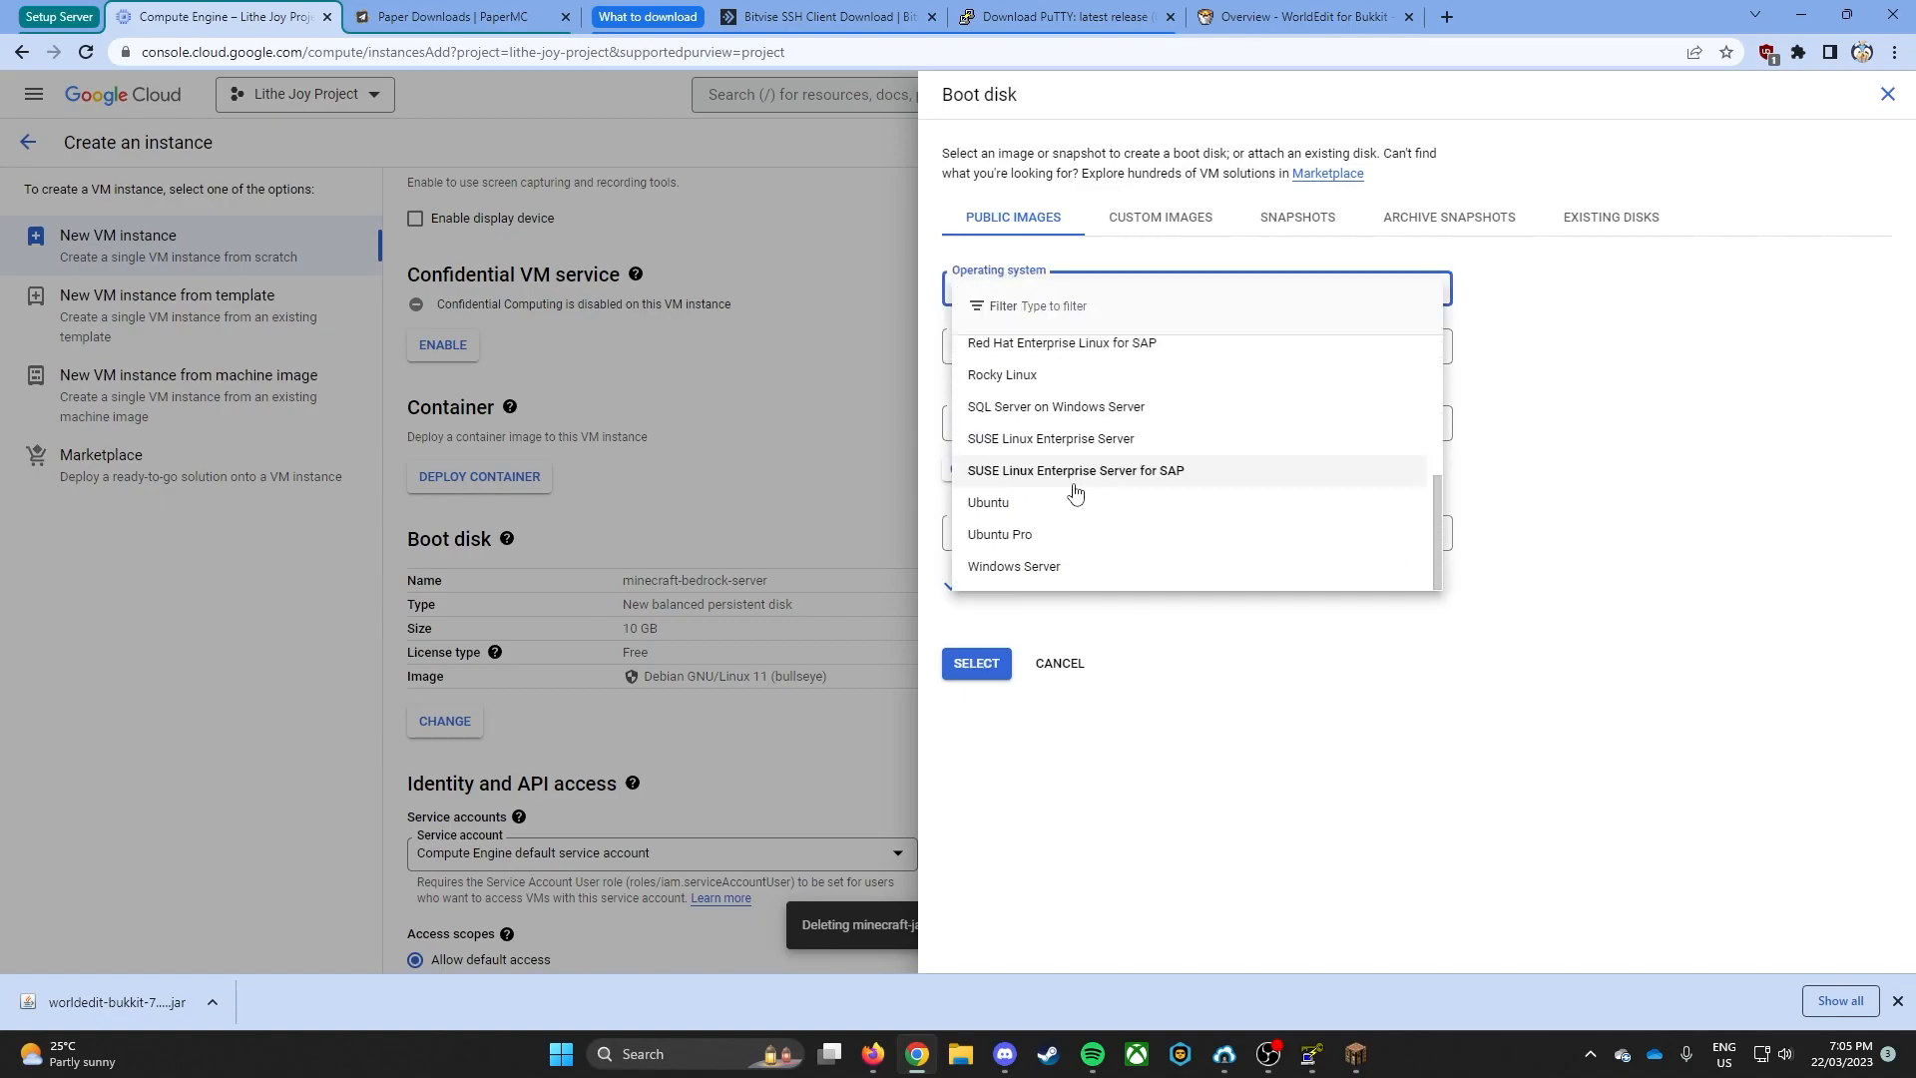
pyautogui.click(1072, 499)
pyautogui.click(1108, 346)
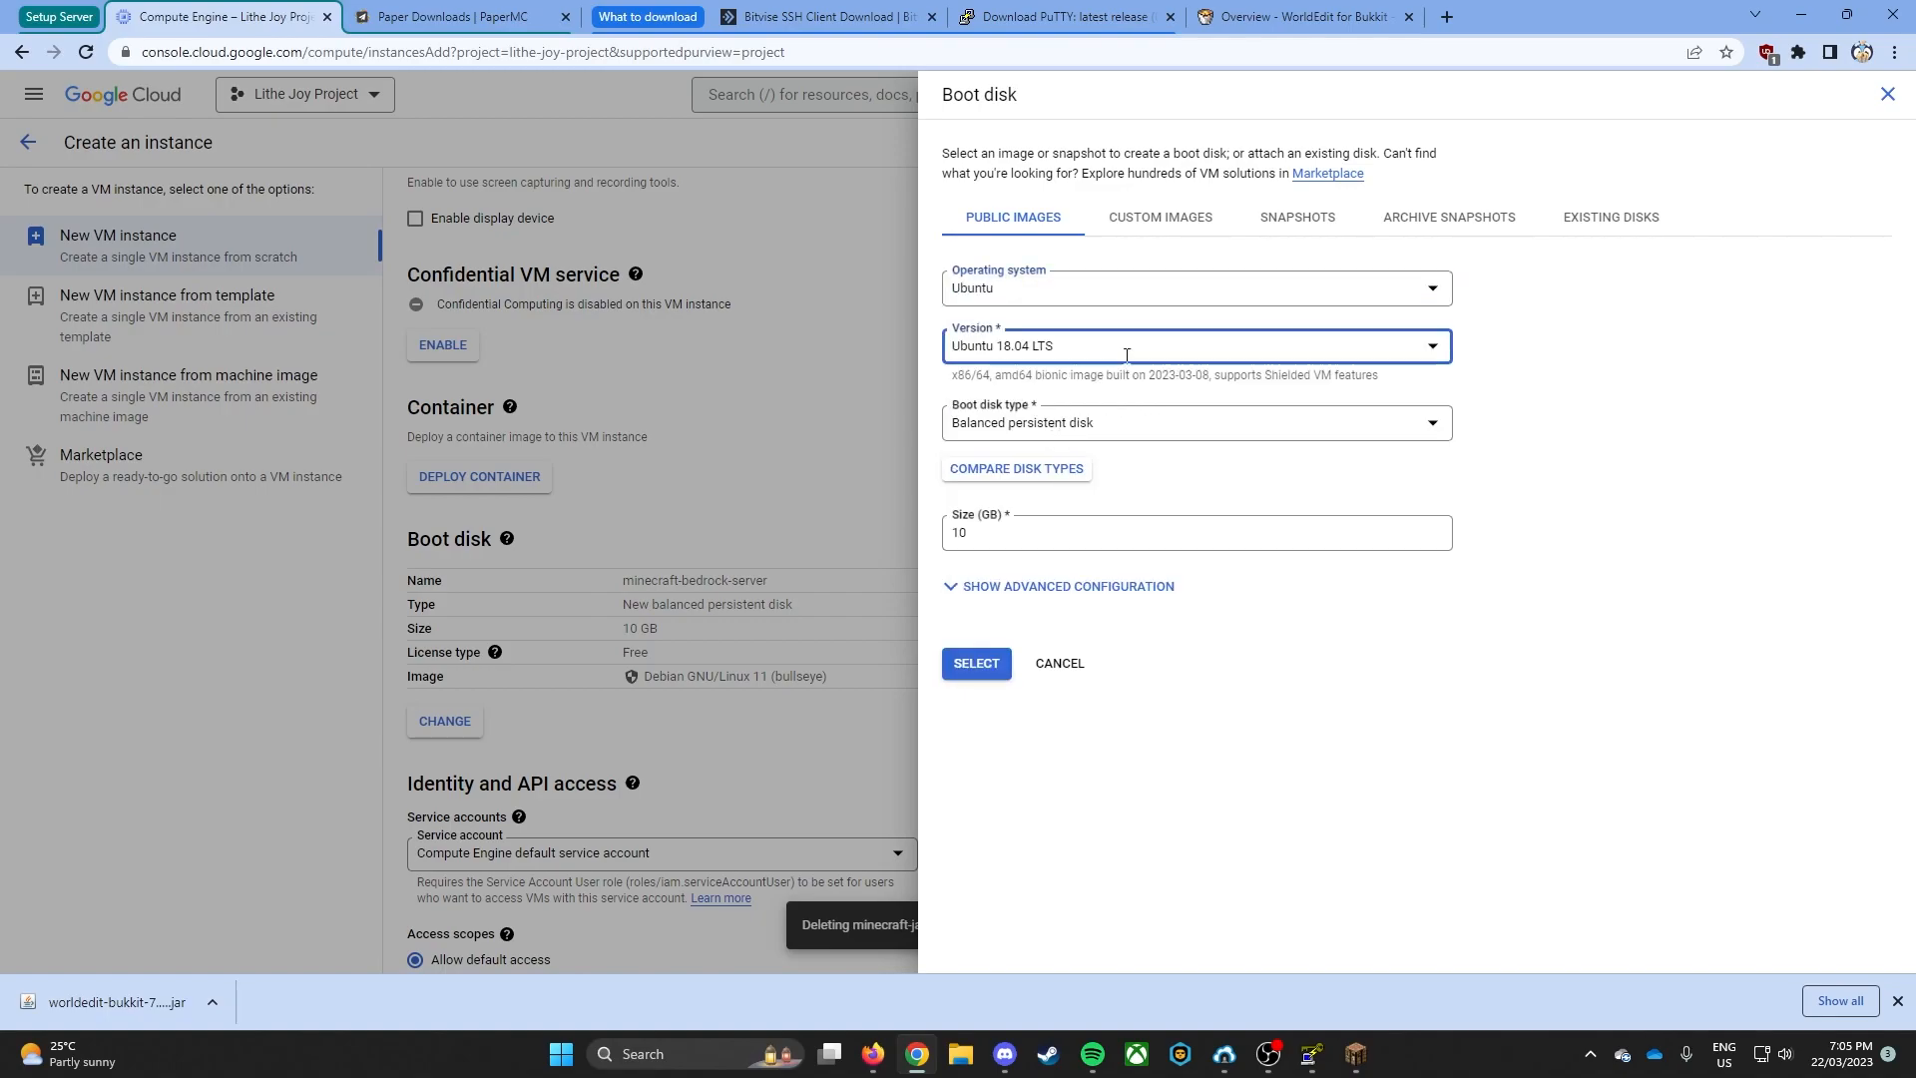
pyautogui.click(1063, 574)
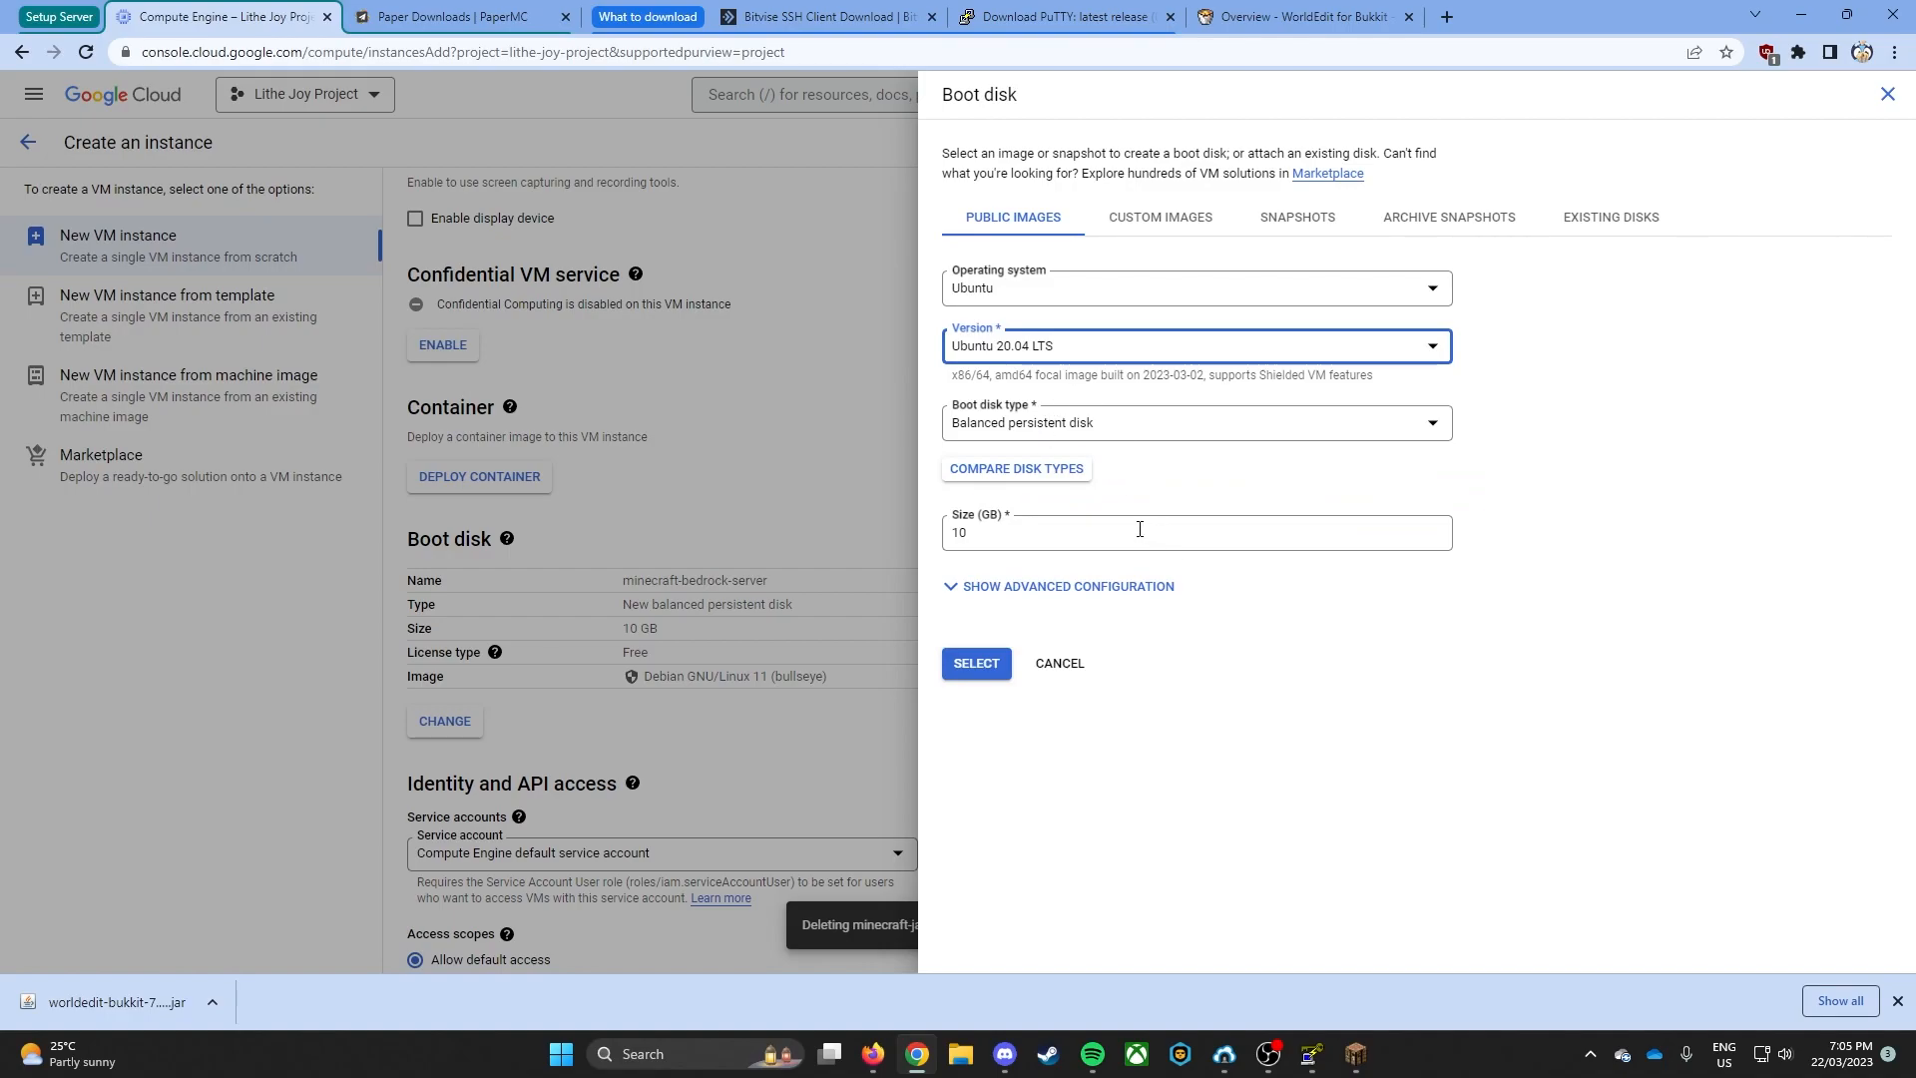
pyautogui.click(1153, 533)
pyautogui.write('20')
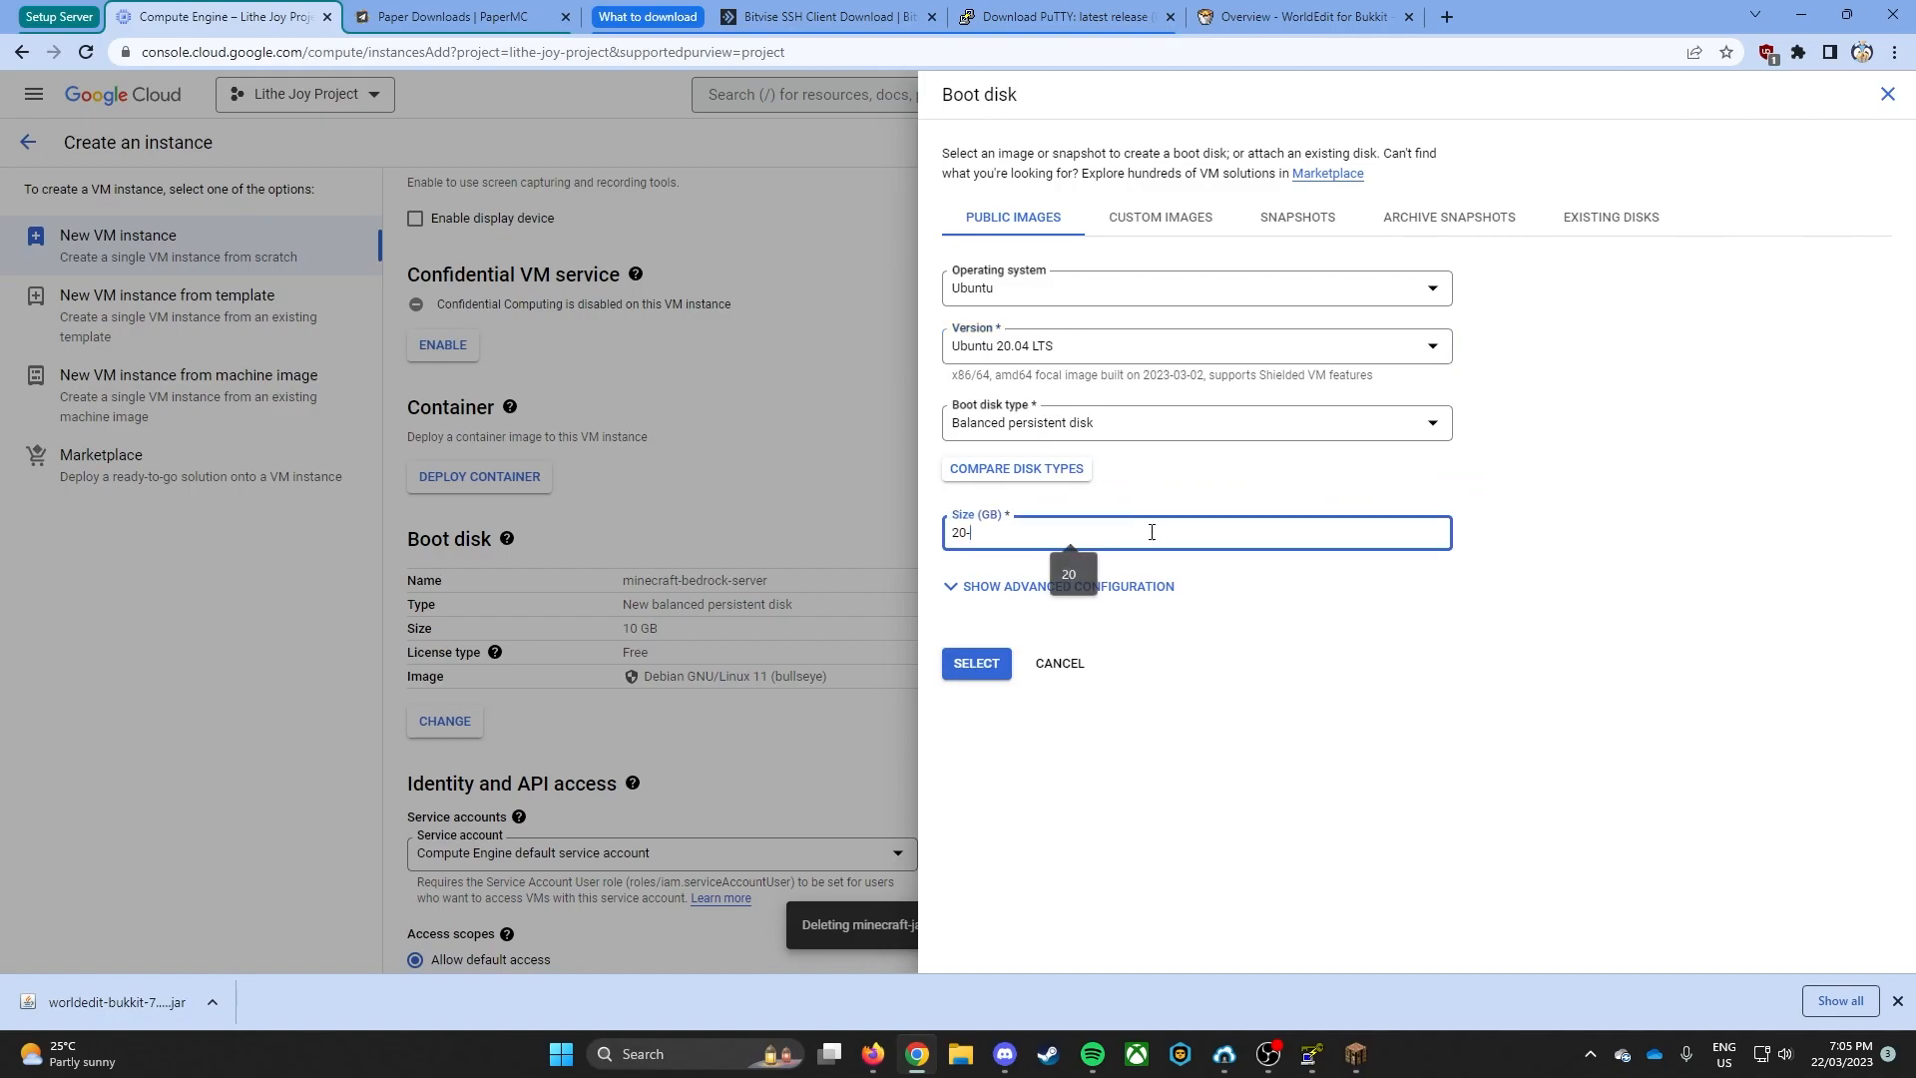
pyautogui.click(952, 676)
# - Look through the advanced options, including the Networking section, and create the VM instance
pyautogui.scroll(-4, 918, 788)
pyautogui.click(523, 798)
pyautogui.scroll(-3, 511, 639)
pyautogui.click(518, 555)
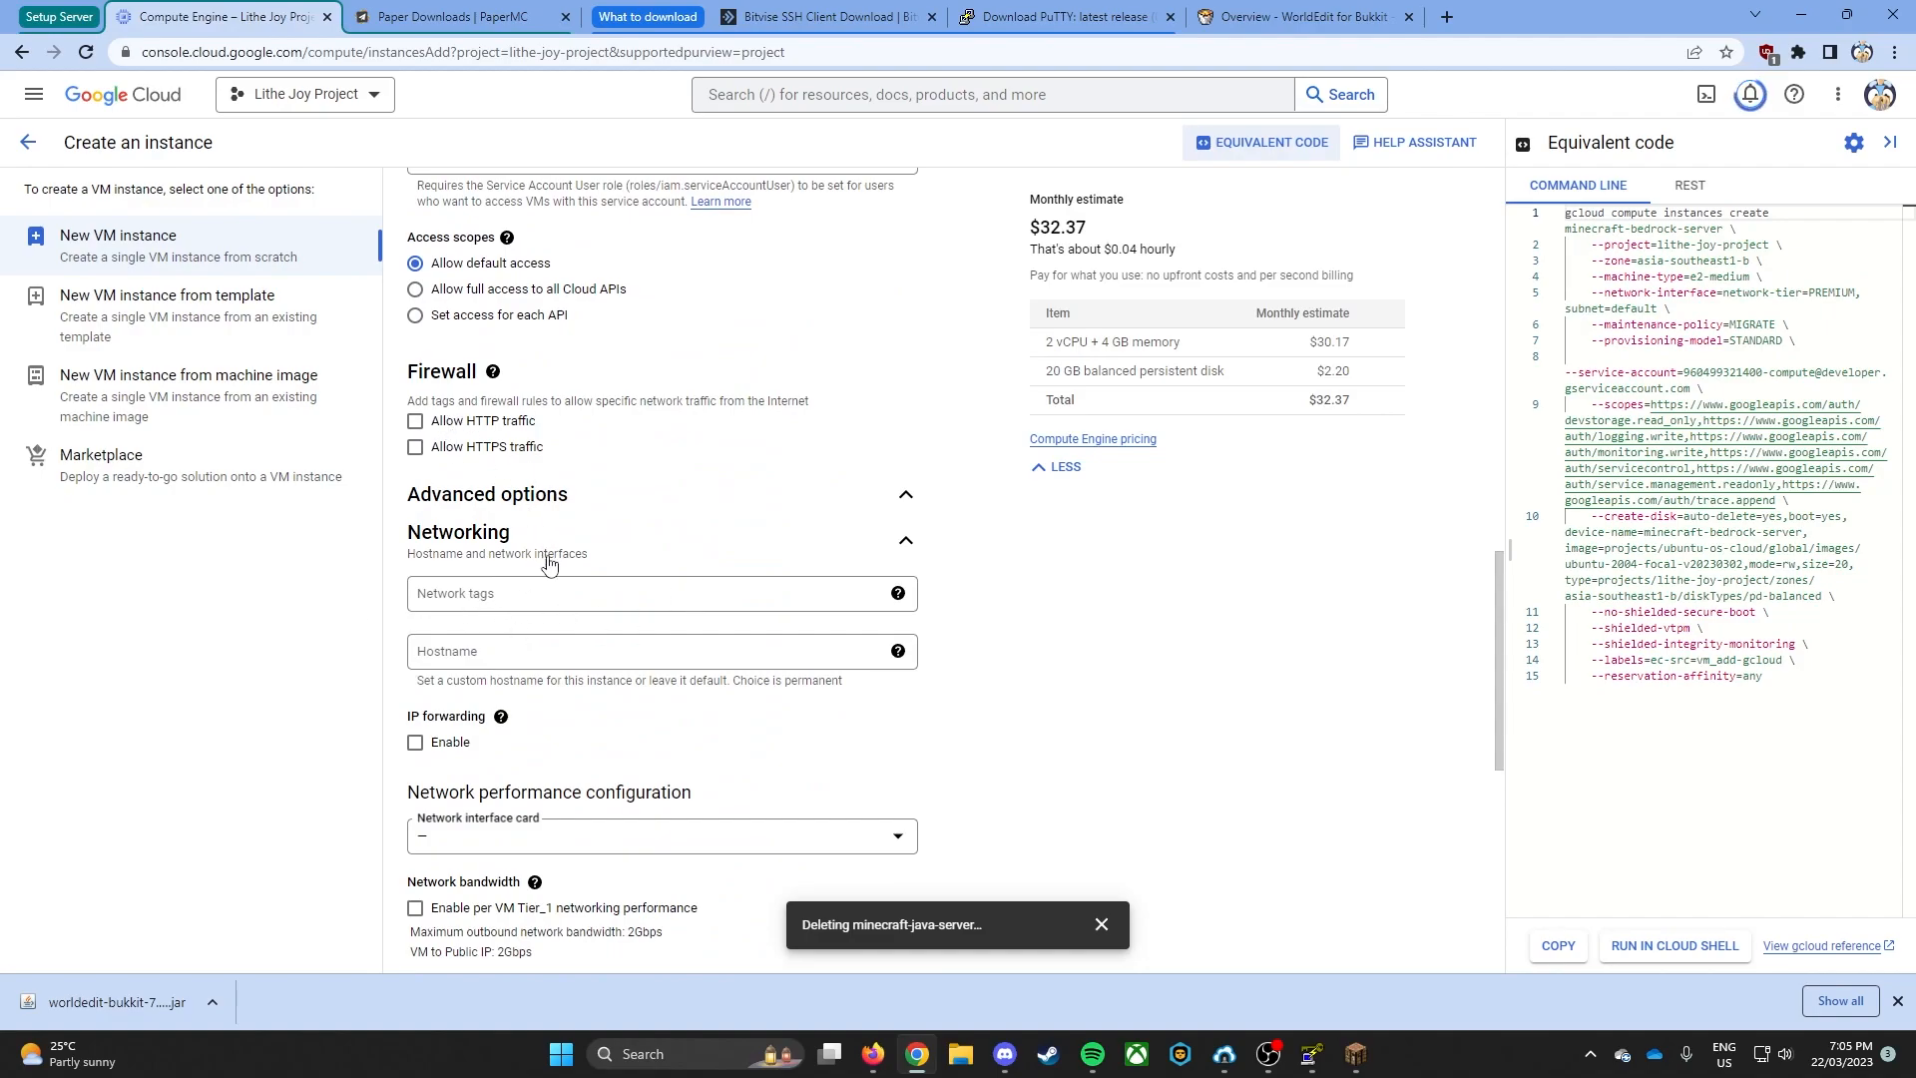
pyautogui.scroll(-2, 546, 564)
pyautogui.click(559, 340)
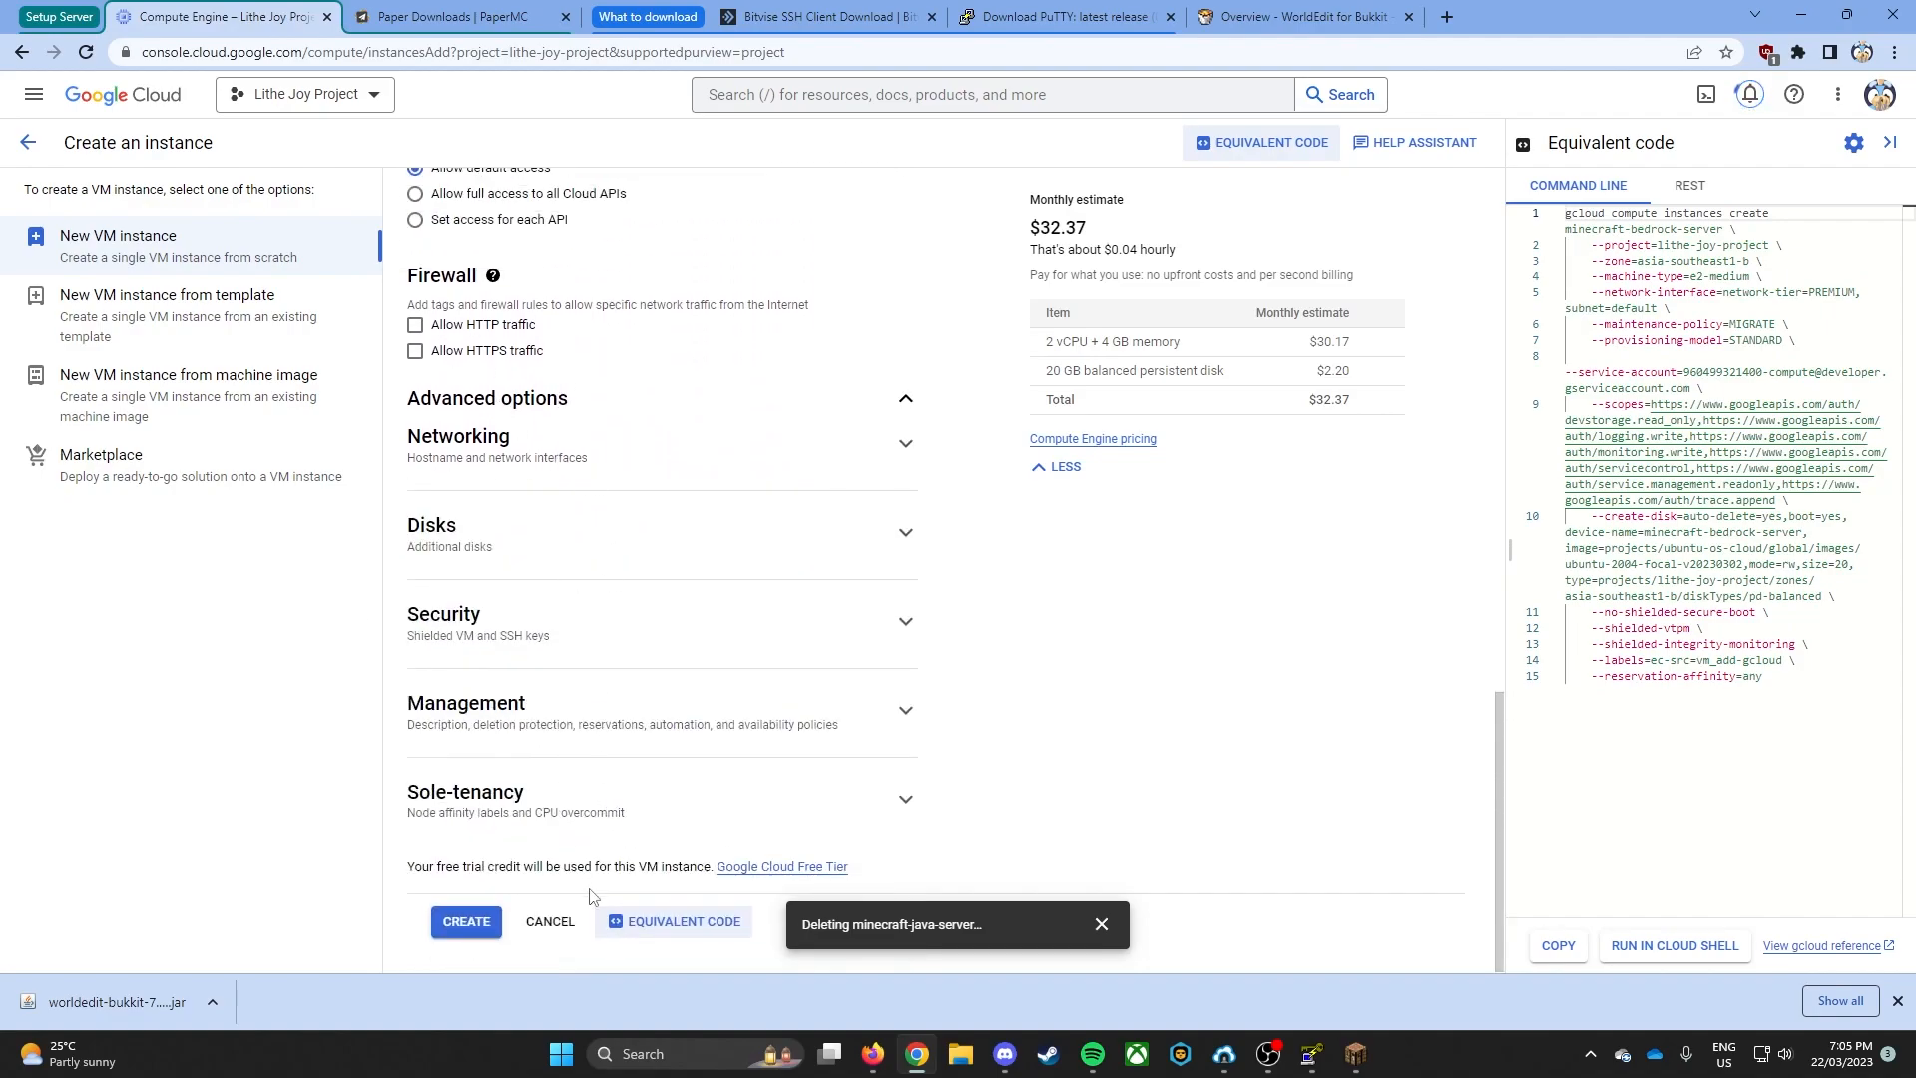
pyautogui.scroll(8, 556, 898)
pyautogui.scroll(-9, 557, 858)
pyautogui.click(469, 923)
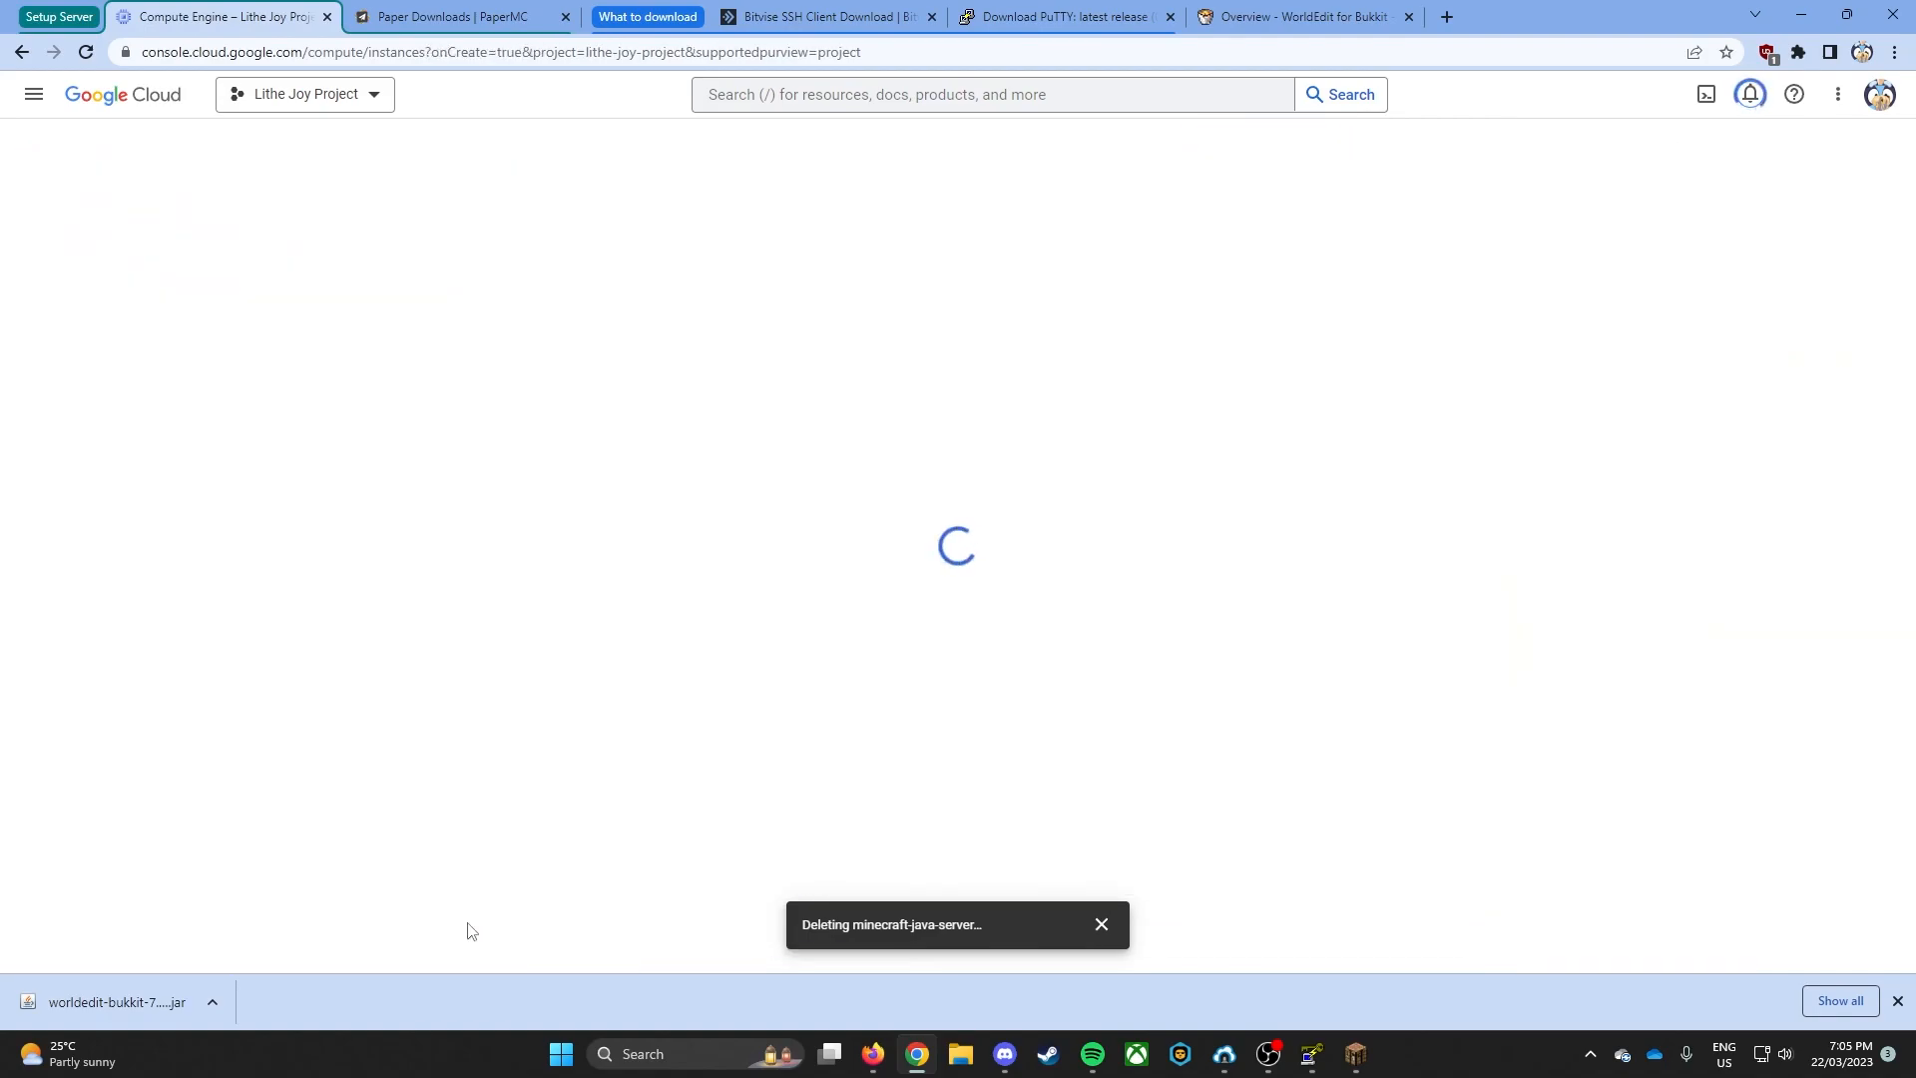
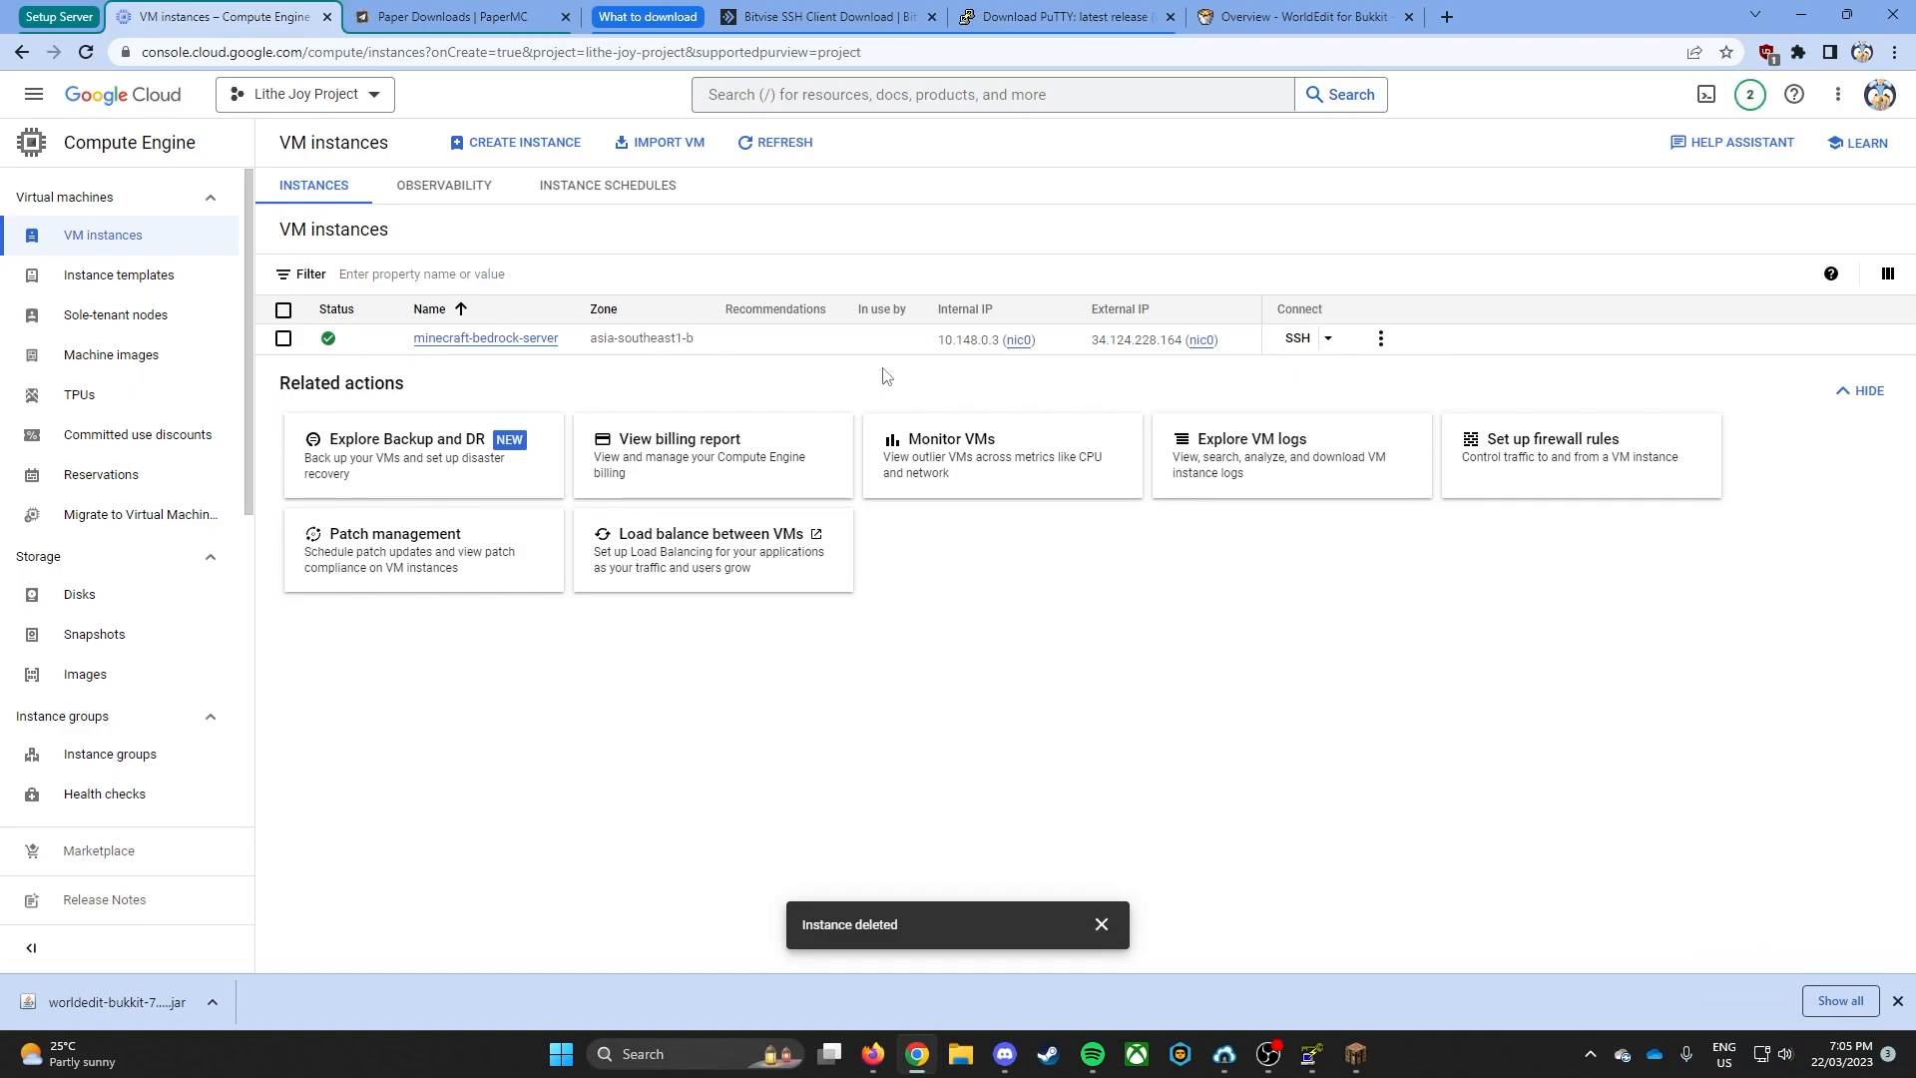
# - Copy the external IP of minecraft-bedrock-server and set it as the host, 34.124.228.164, in Bitvise SSH Client
pyautogui.scroll(-2, 201, 676)
pyautogui.scroll(2, 223, 699)
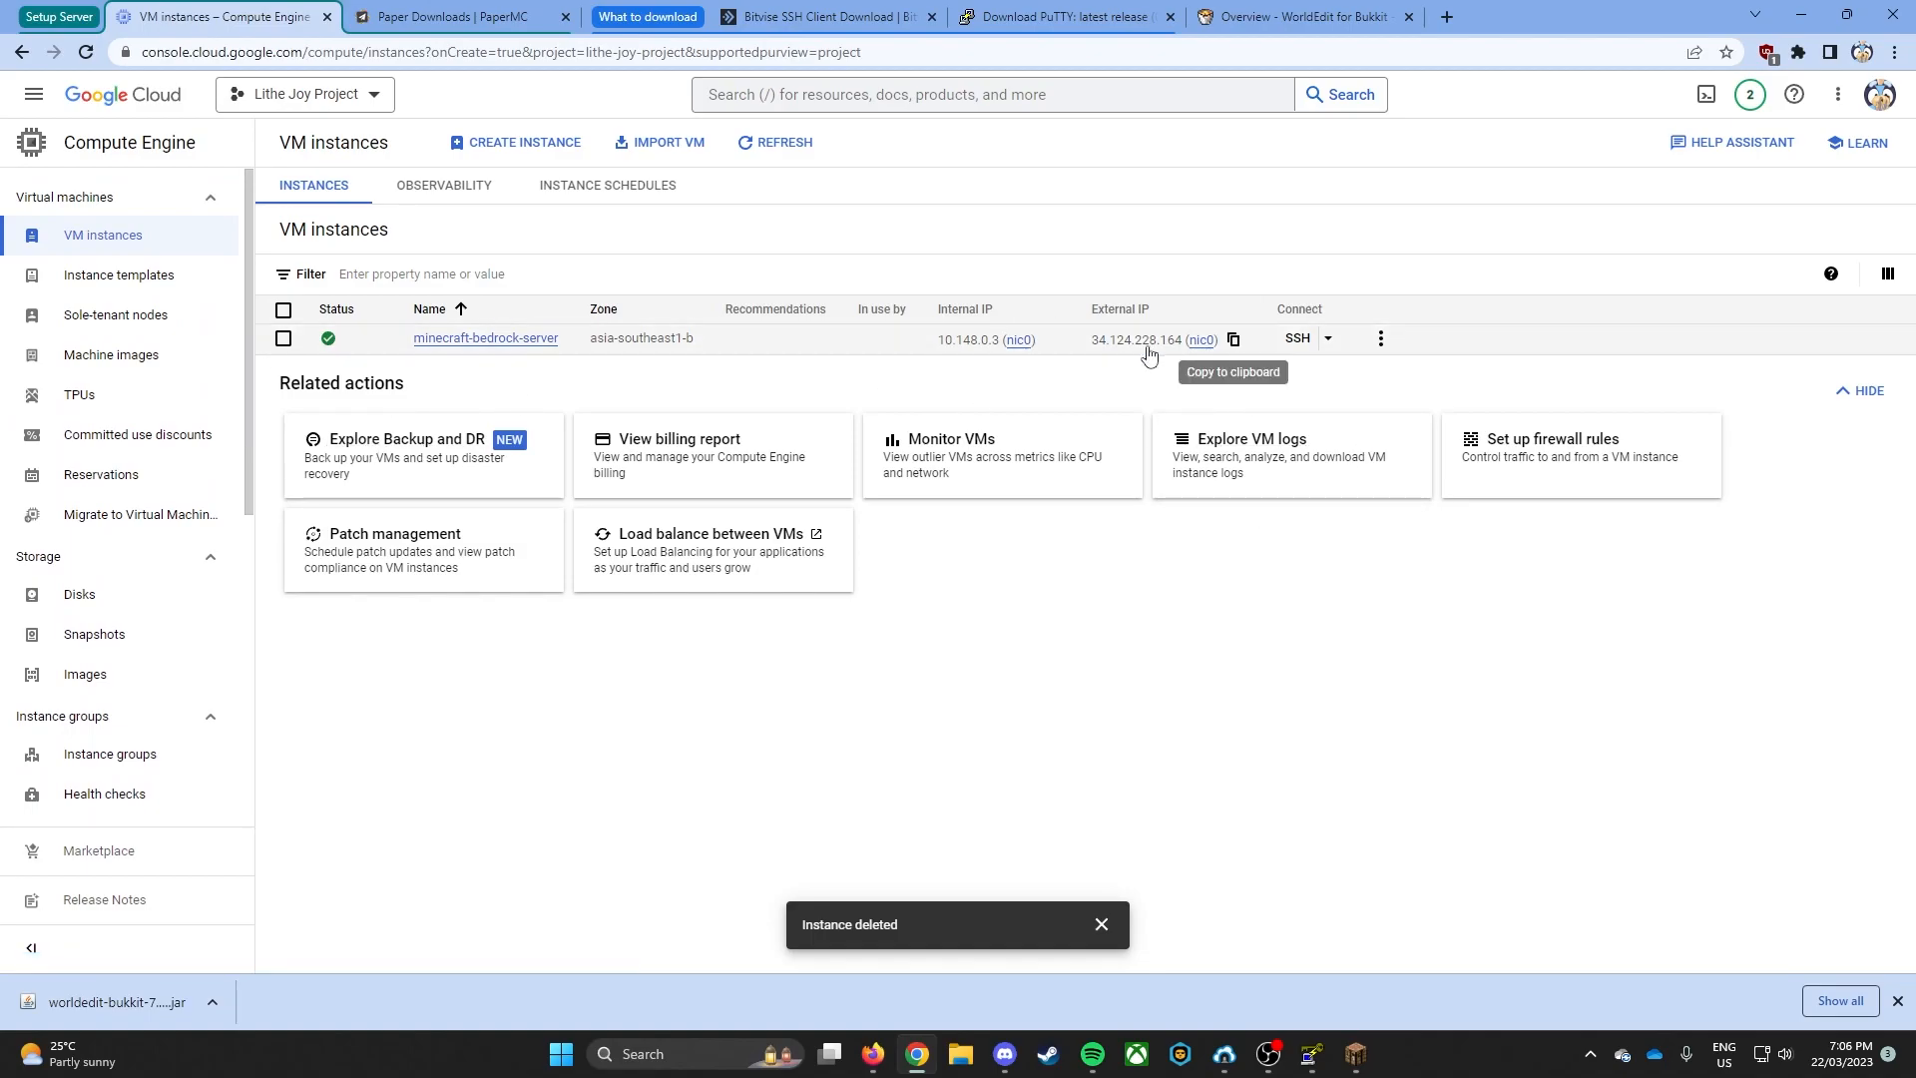
pyautogui.click(1233, 340)
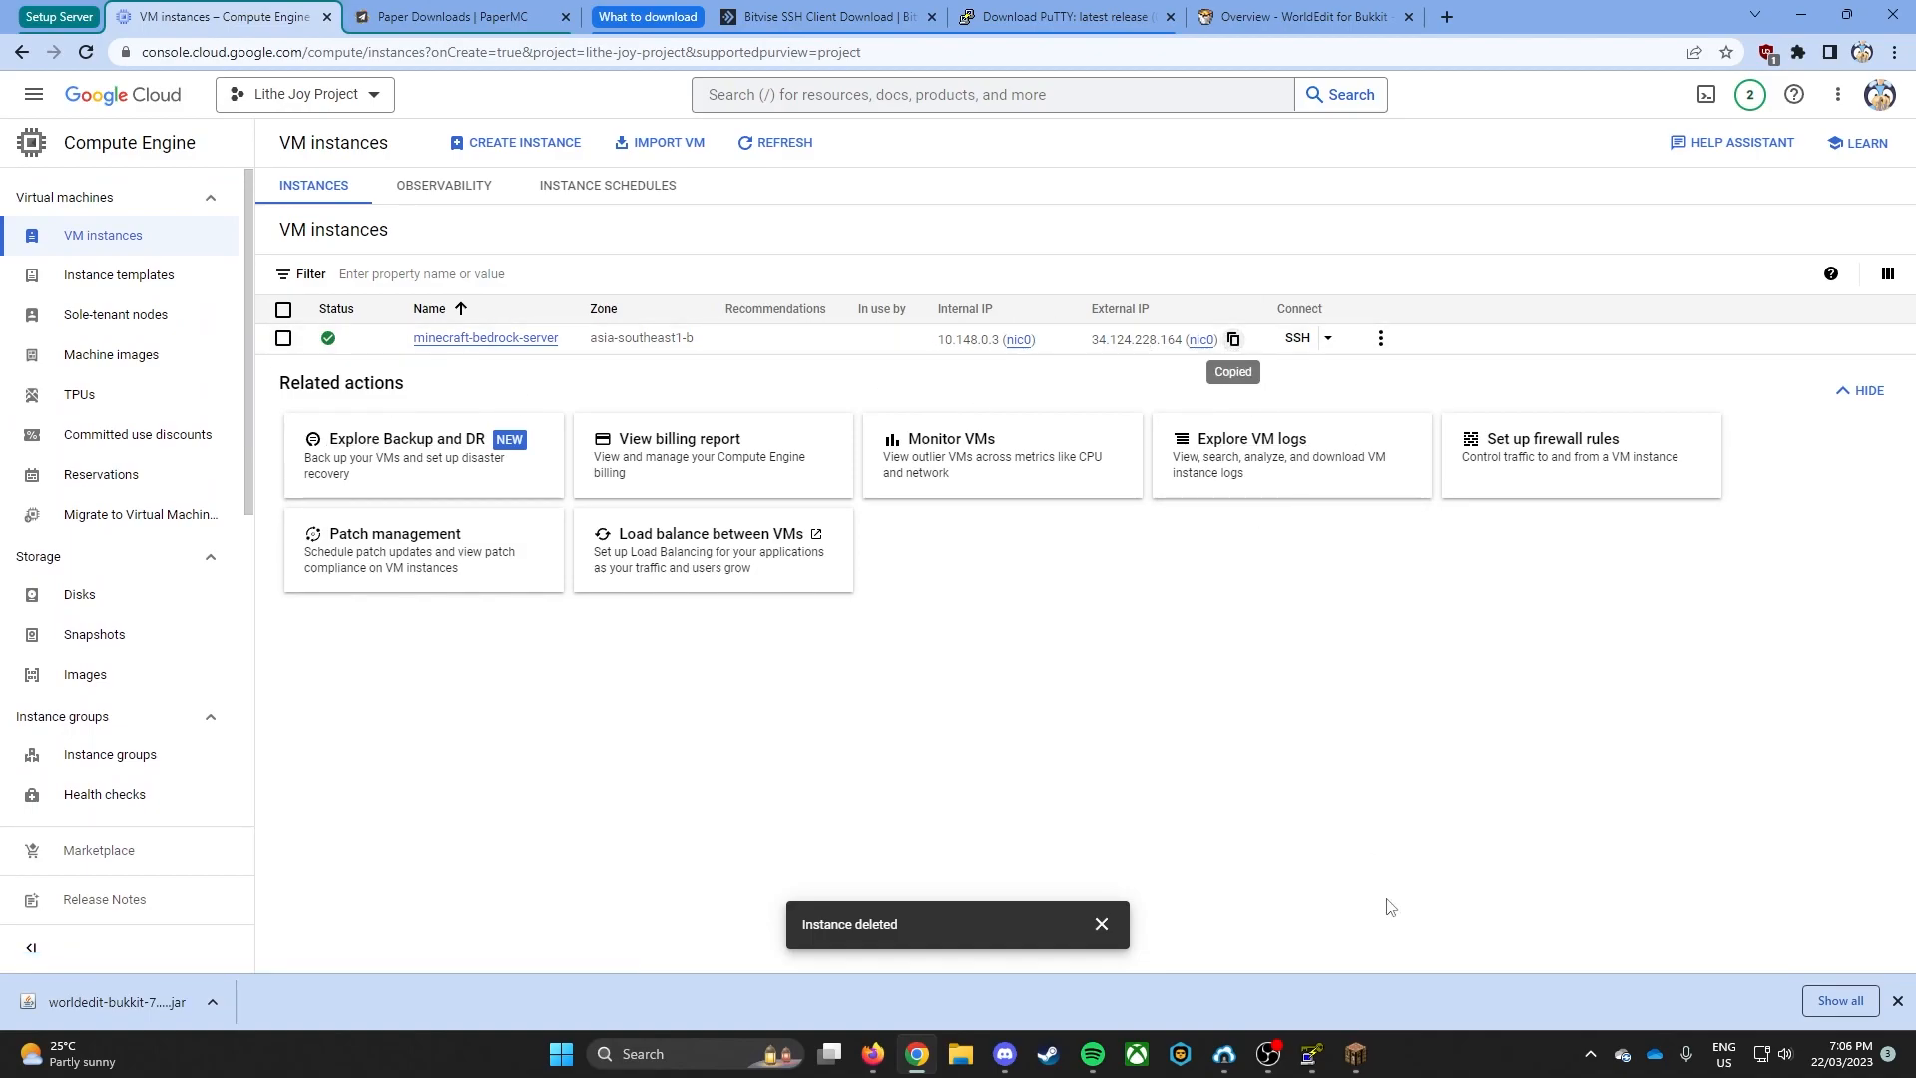
pyautogui.click(1224, 1054)
pyautogui.click(1283, 955)
pyautogui.click(1809, 307)
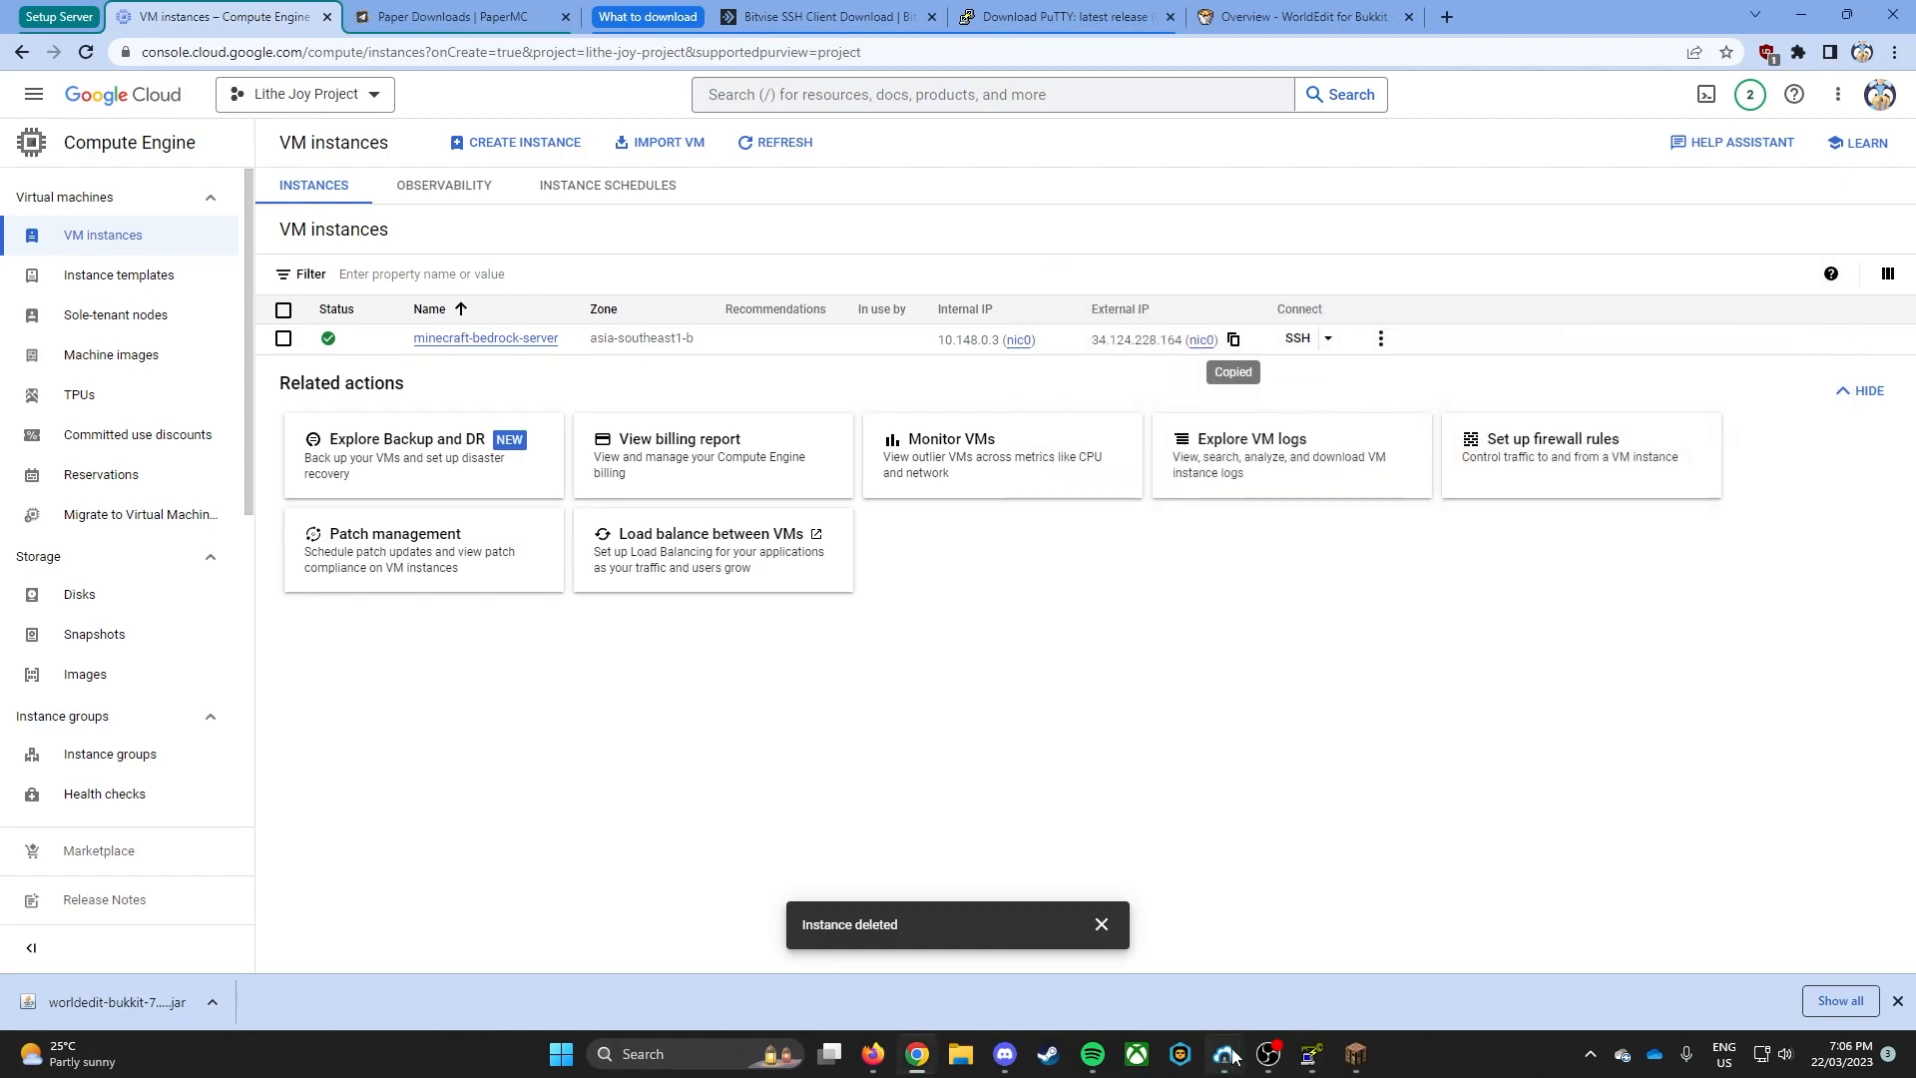
pyautogui.moveTo(1432, 310); pyautogui.dragTo(1169, 321)
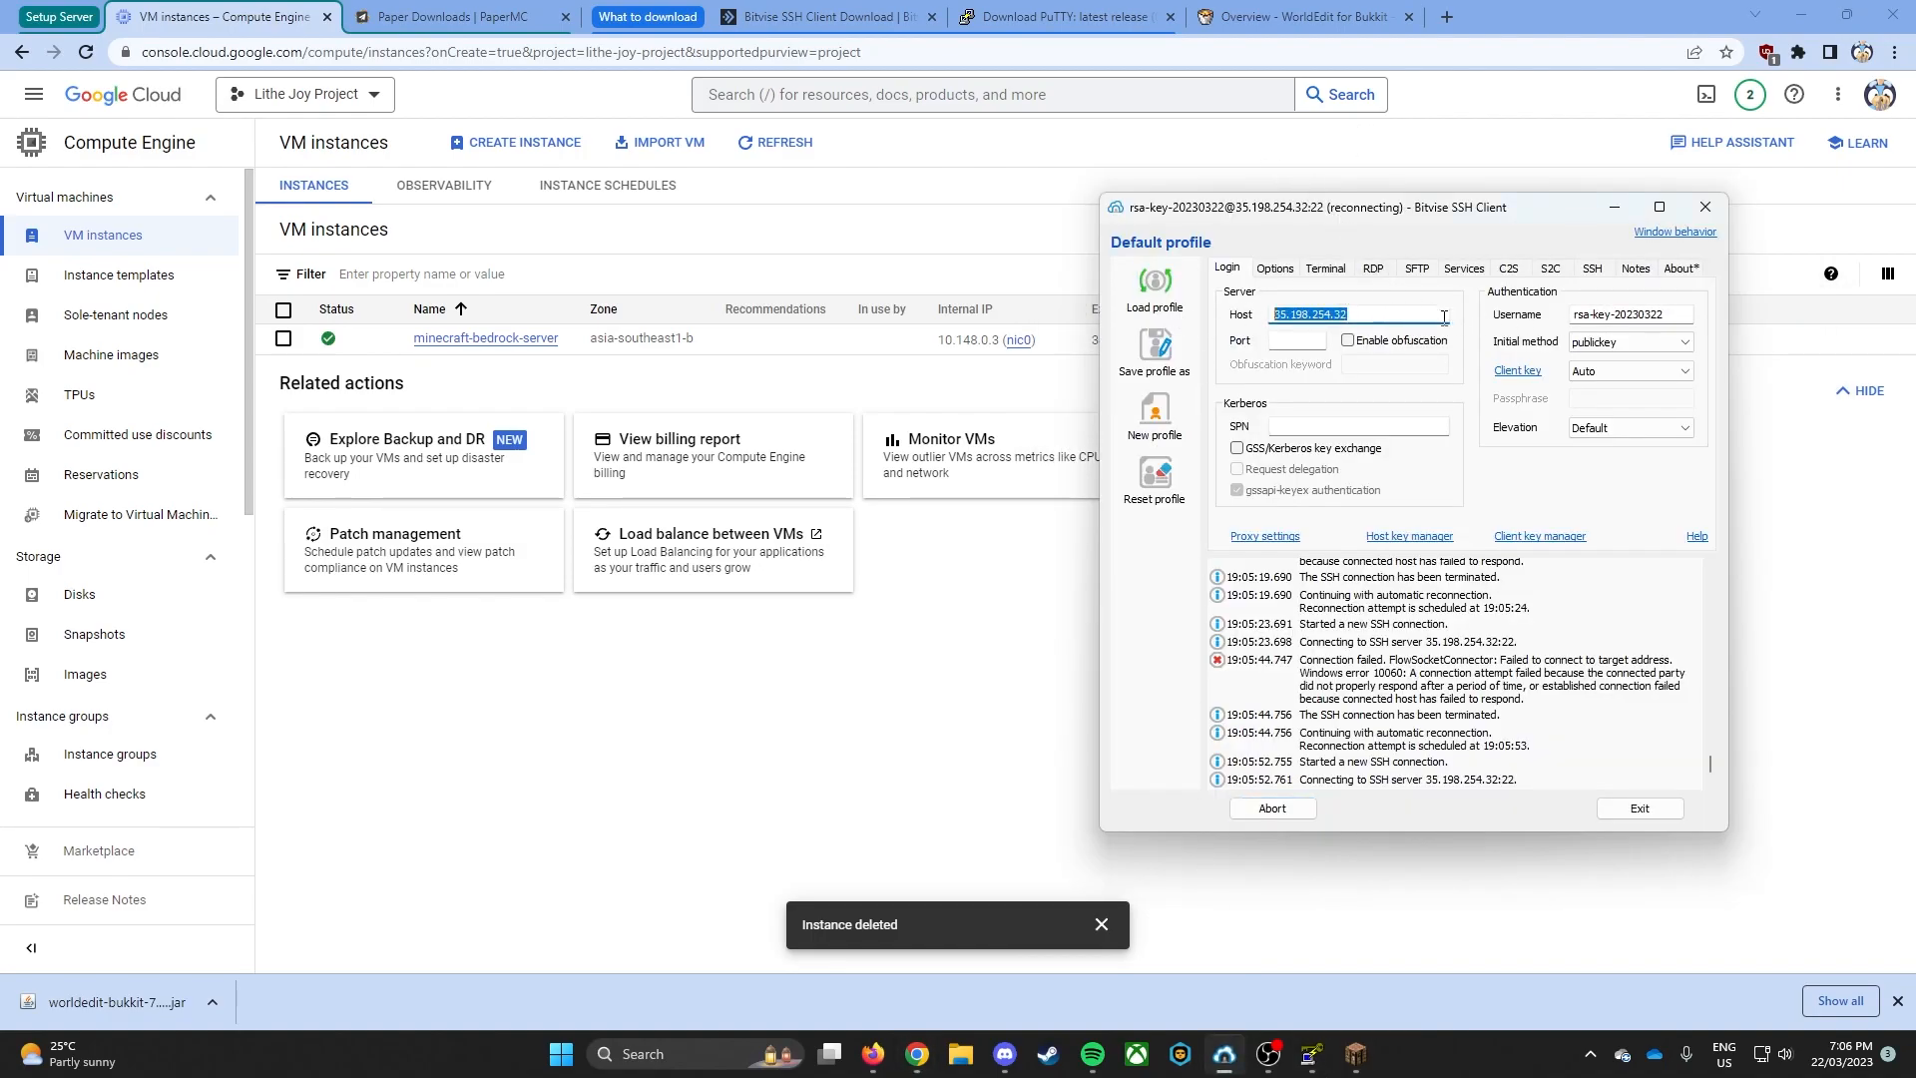
pyautogui.hotkey('ctrl', 'v')
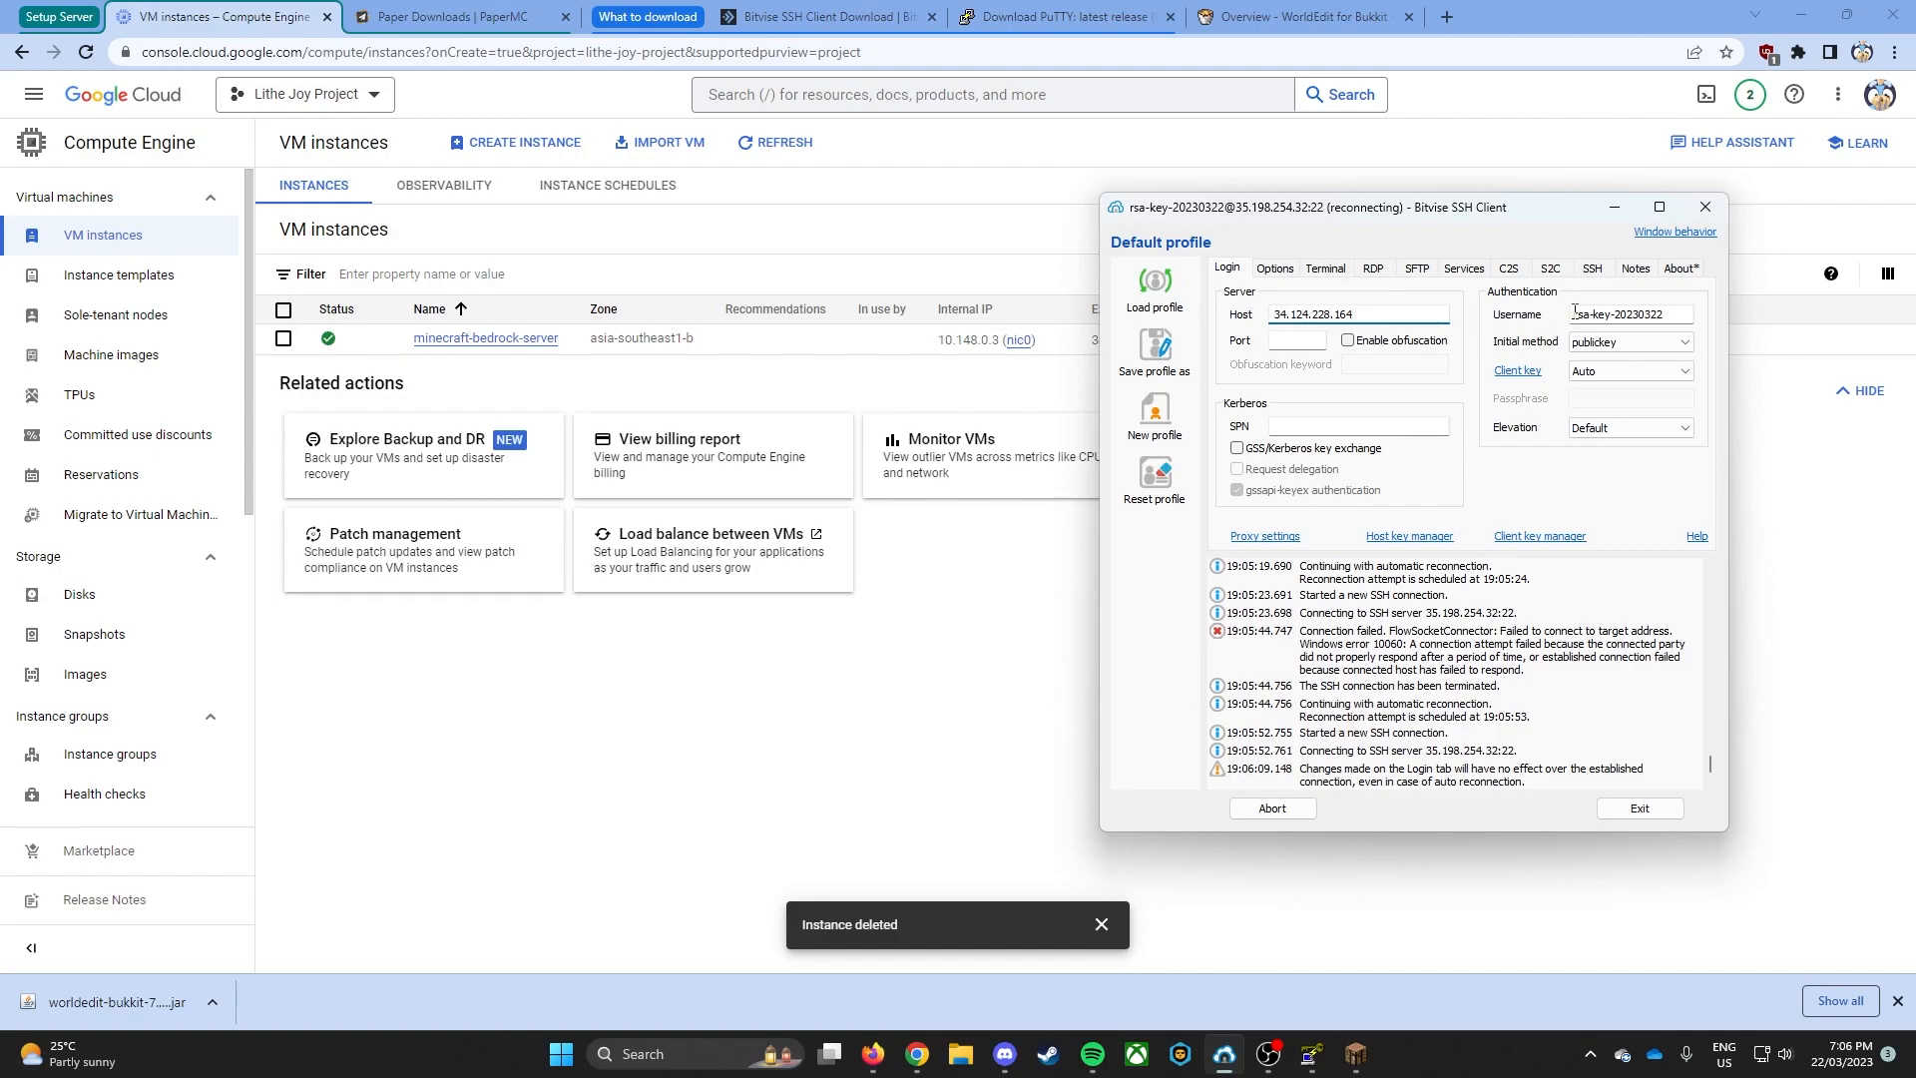
# - Compare the SSH username with the key comment in PuTTY Key Generator, and select publickey as initial method and Auto as client key
pyautogui.moveTo(1573, 312); pyautogui.dragTo(1692, 310)
pyautogui.click(1310, 1054)
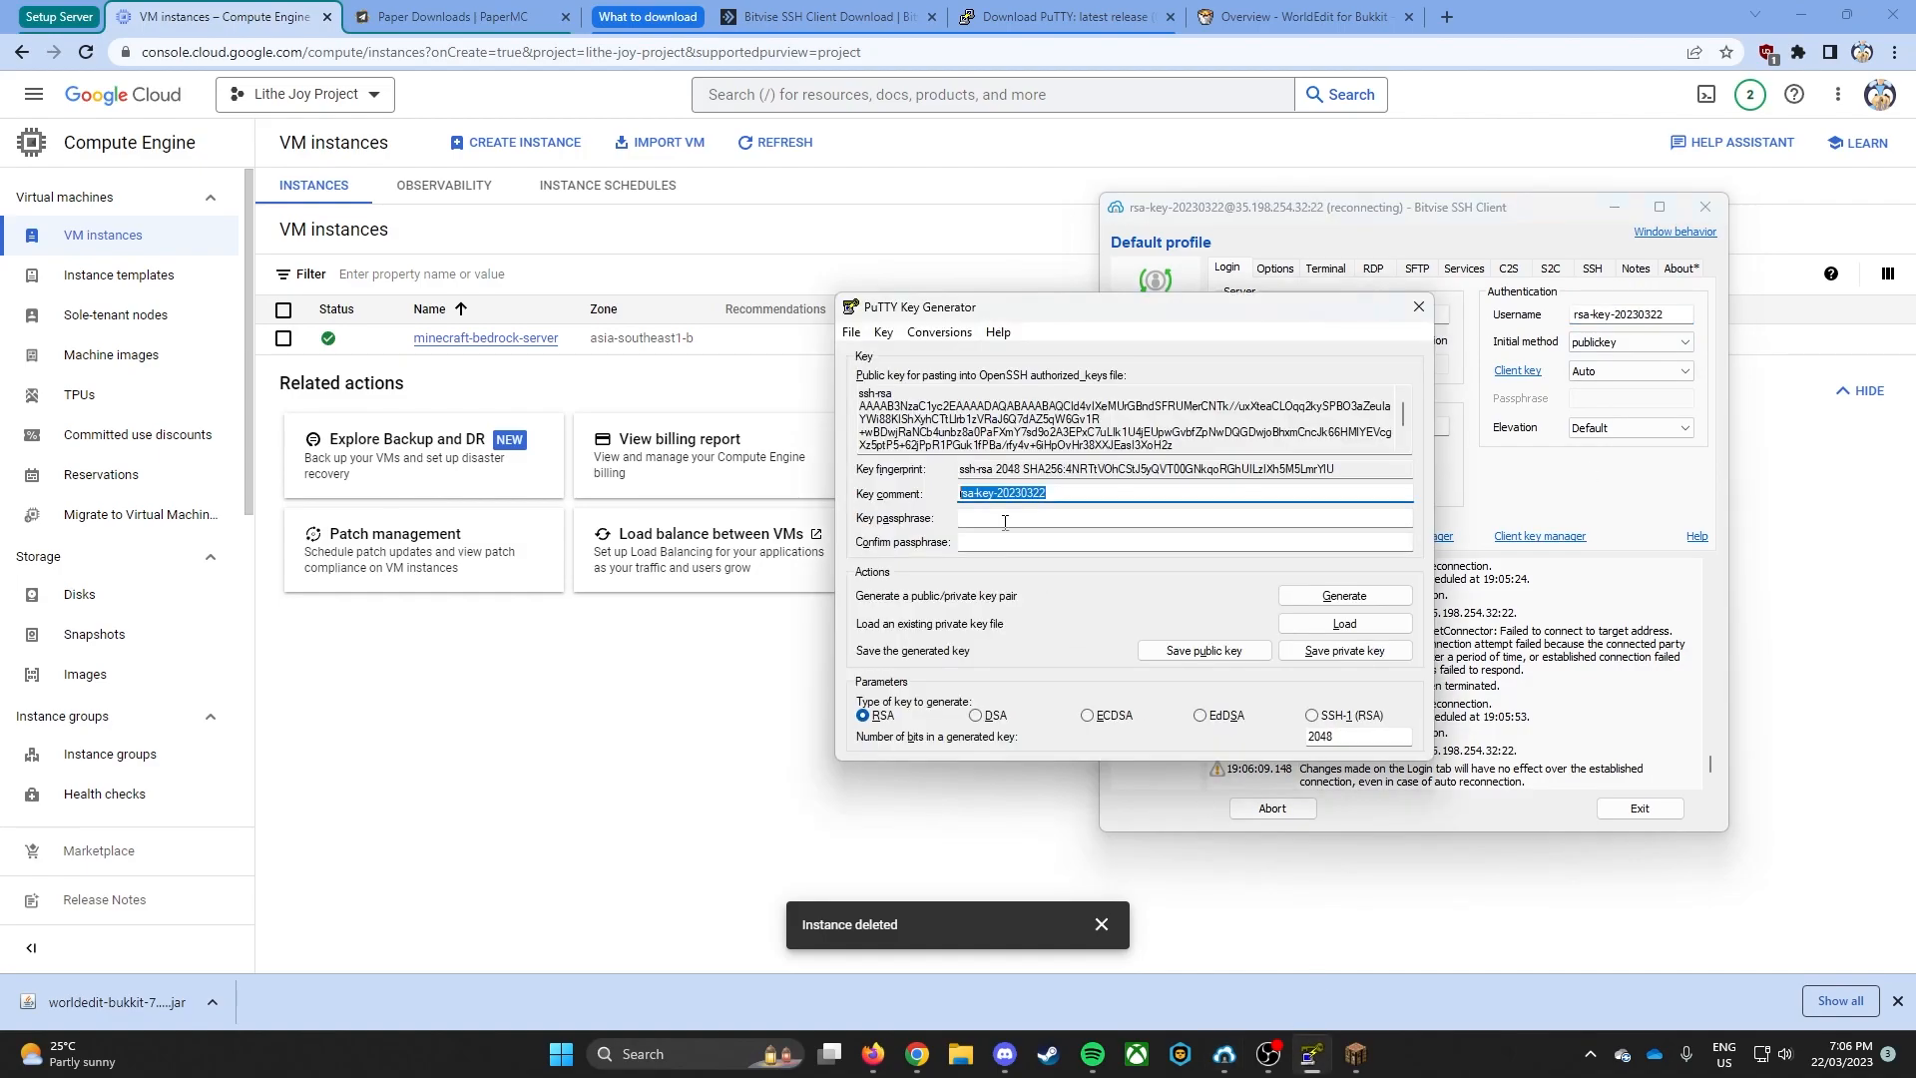
pyautogui.click(1602, 402)
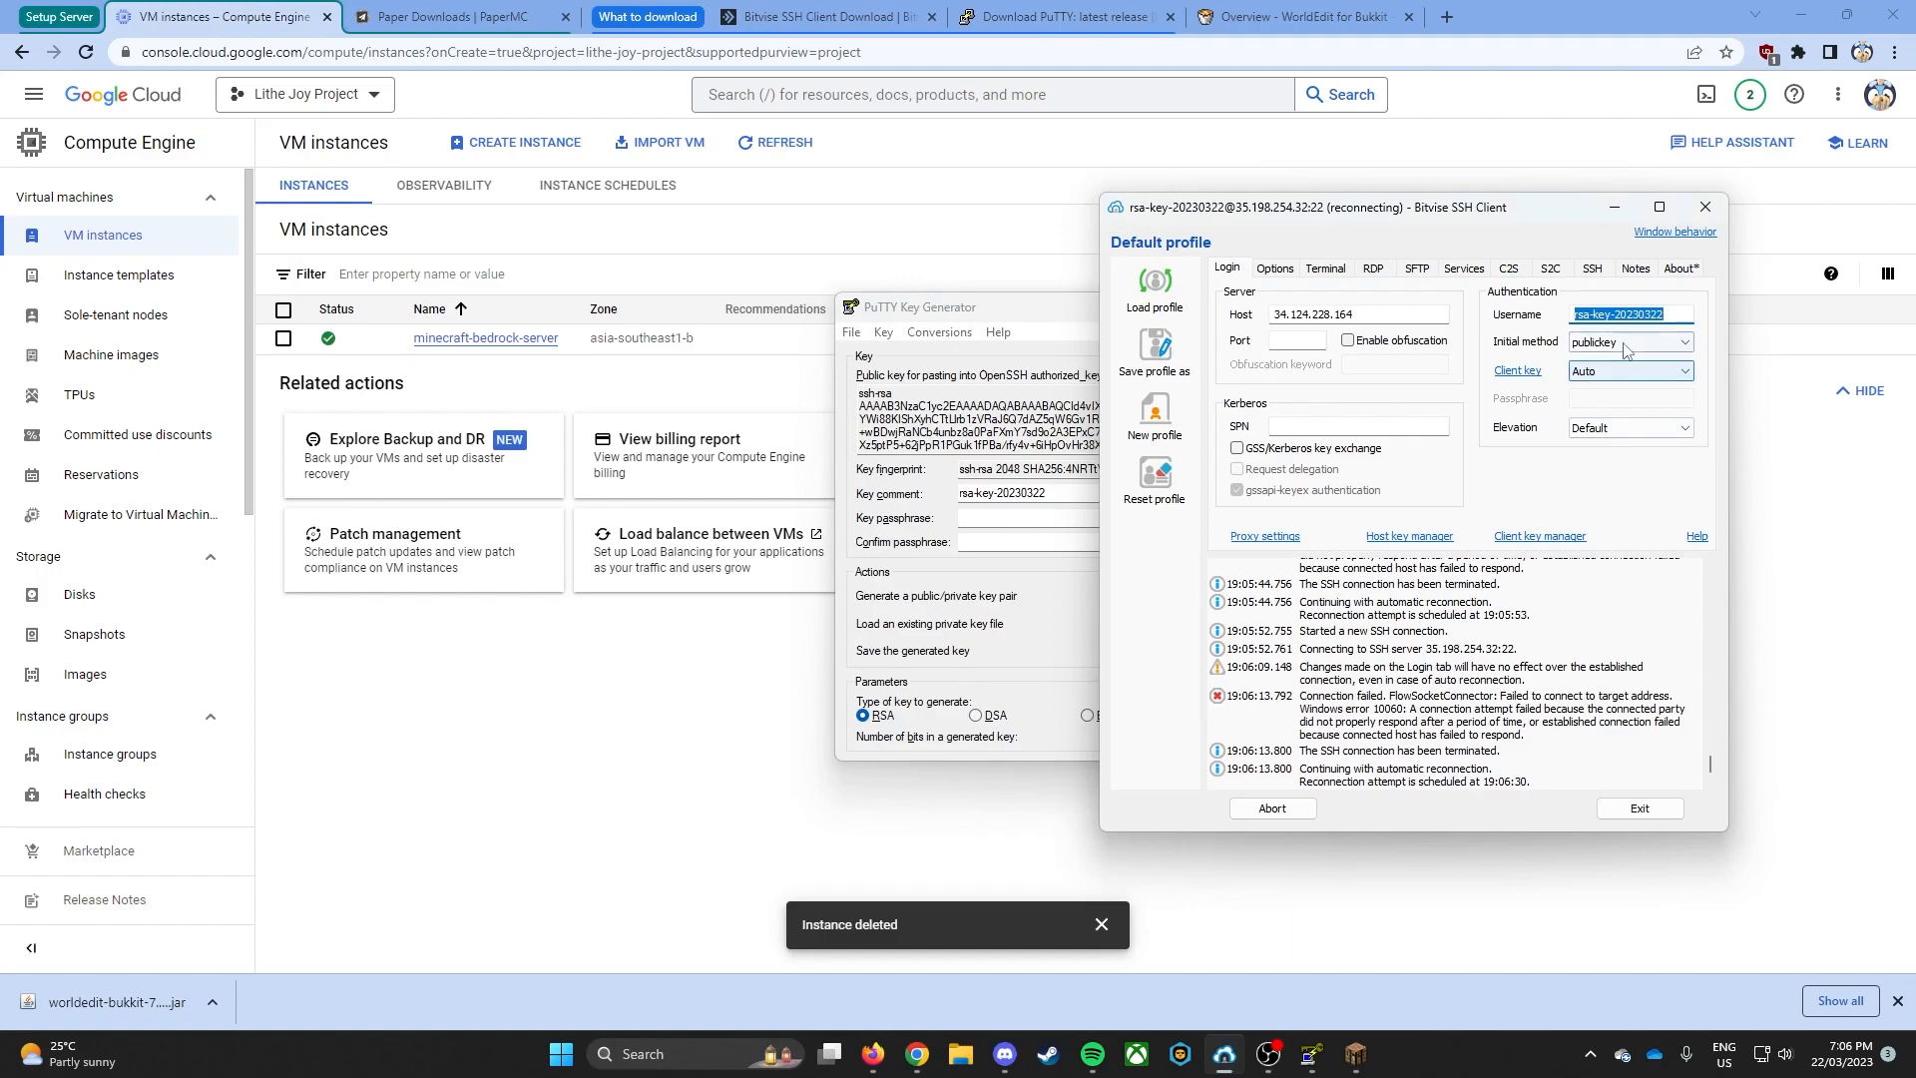
pyautogui.click(1600, 346)
pyautogui.click(1600, 346)
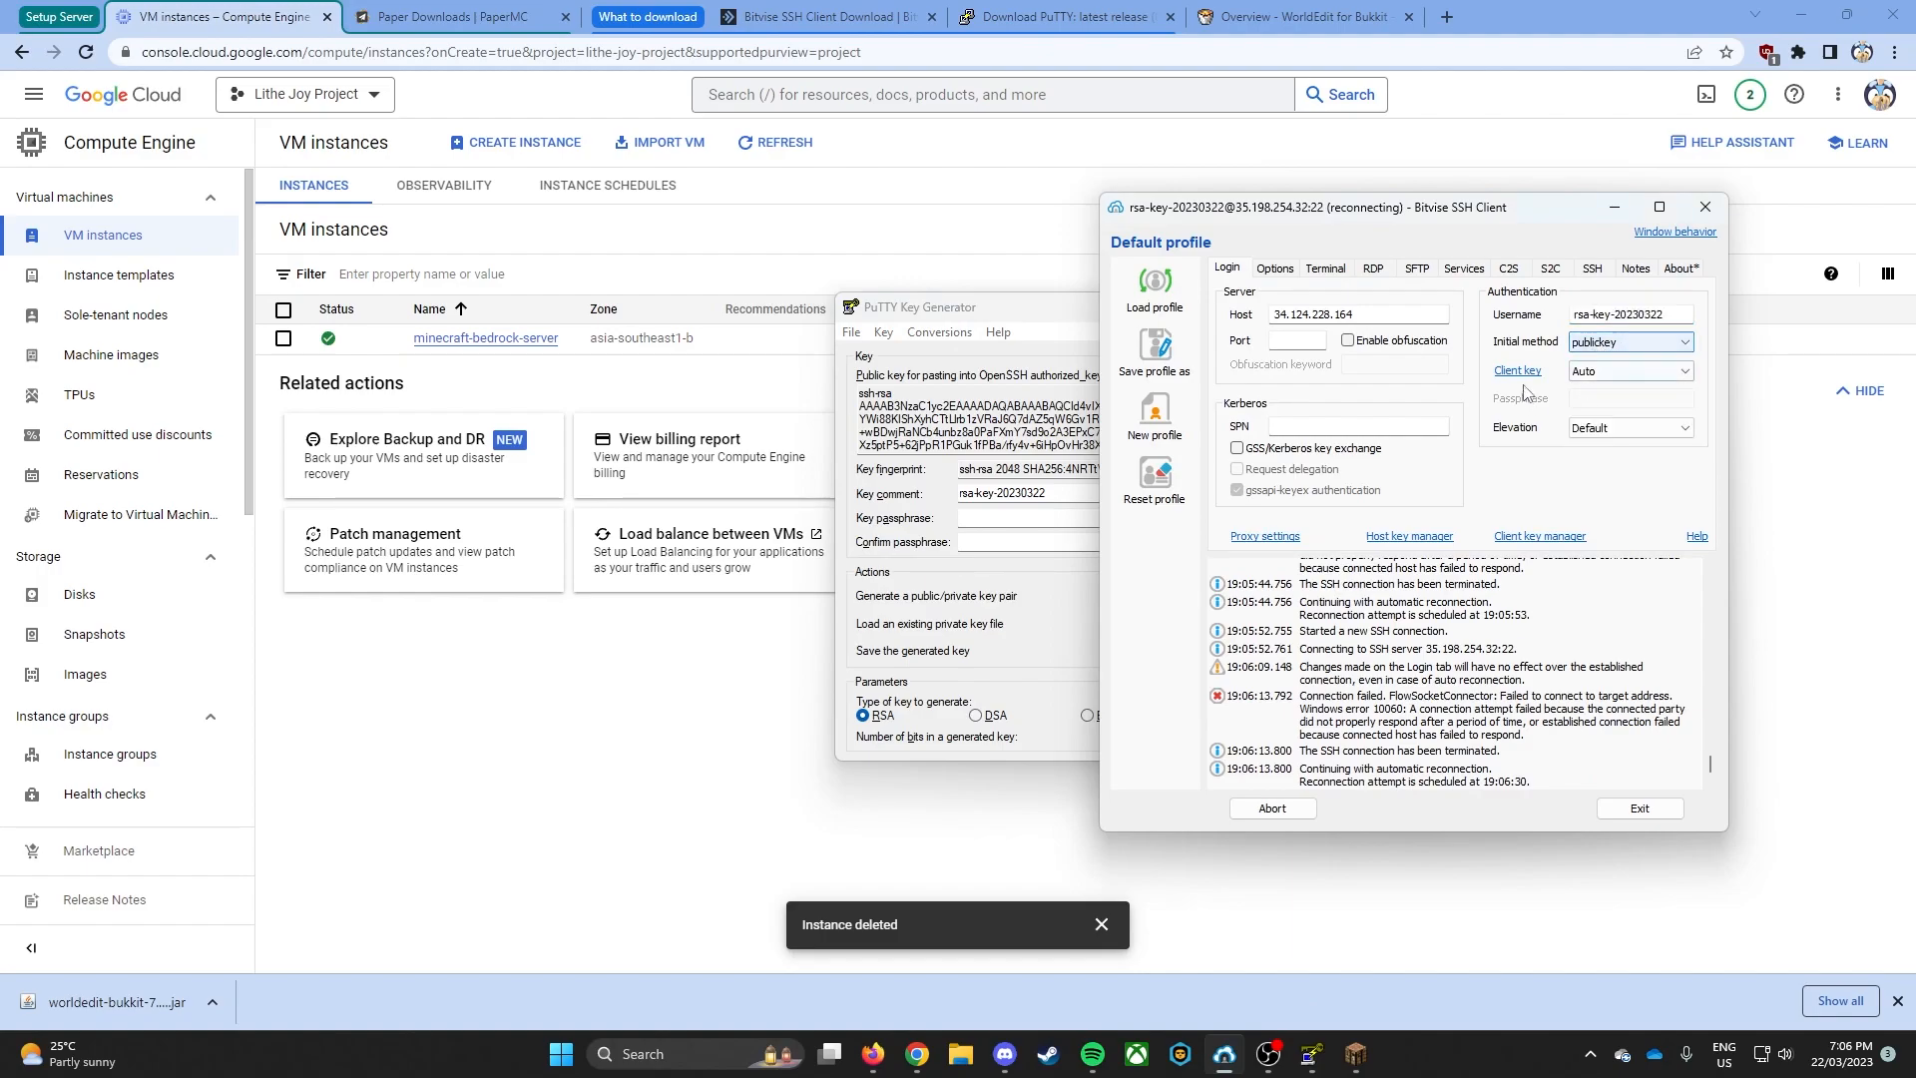
pyautogui.click(1600, 372)
pyautogui.click(1596, 388)
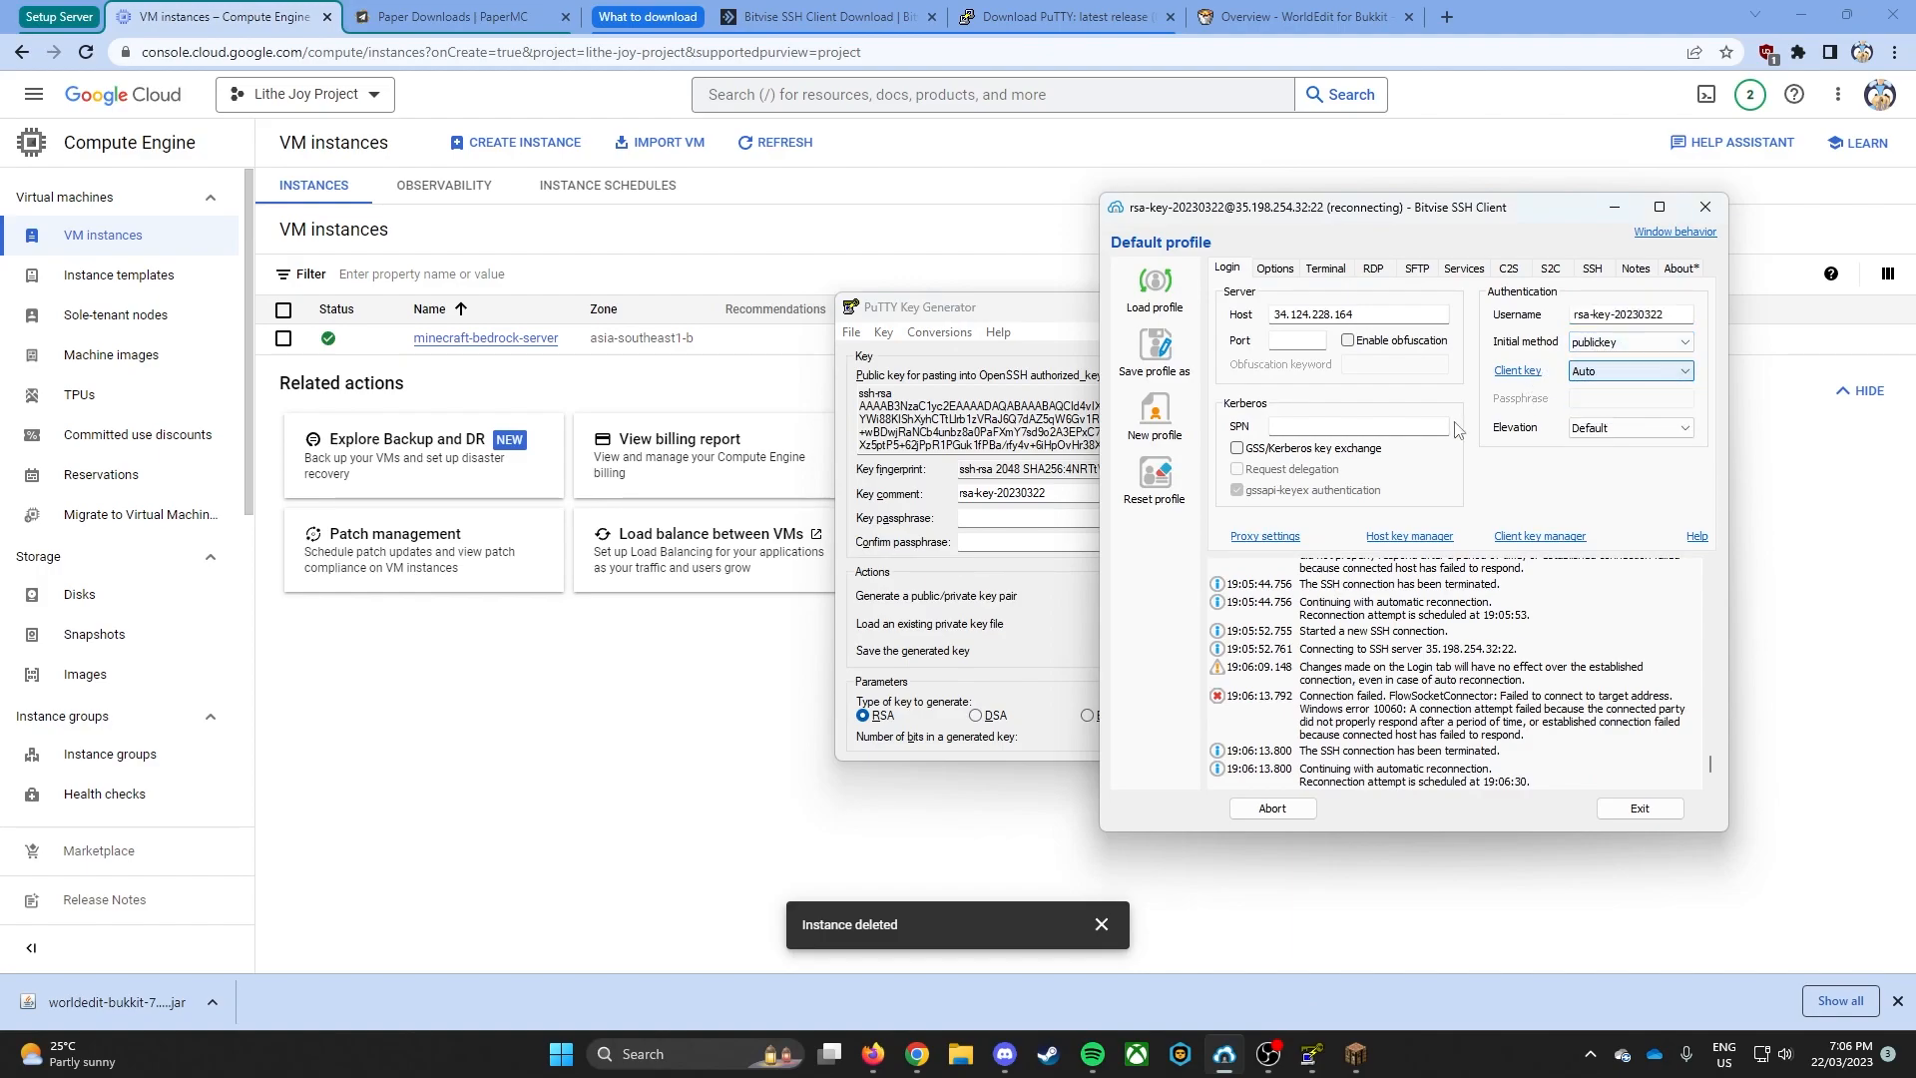
# - Abort the old reconnection, log in to the new host while saving its host key, and bring up a terminal console
pyautogui.click(1292, 811)
pyautogui.click(1295, 811)
pyautogui.click(1287, 674)
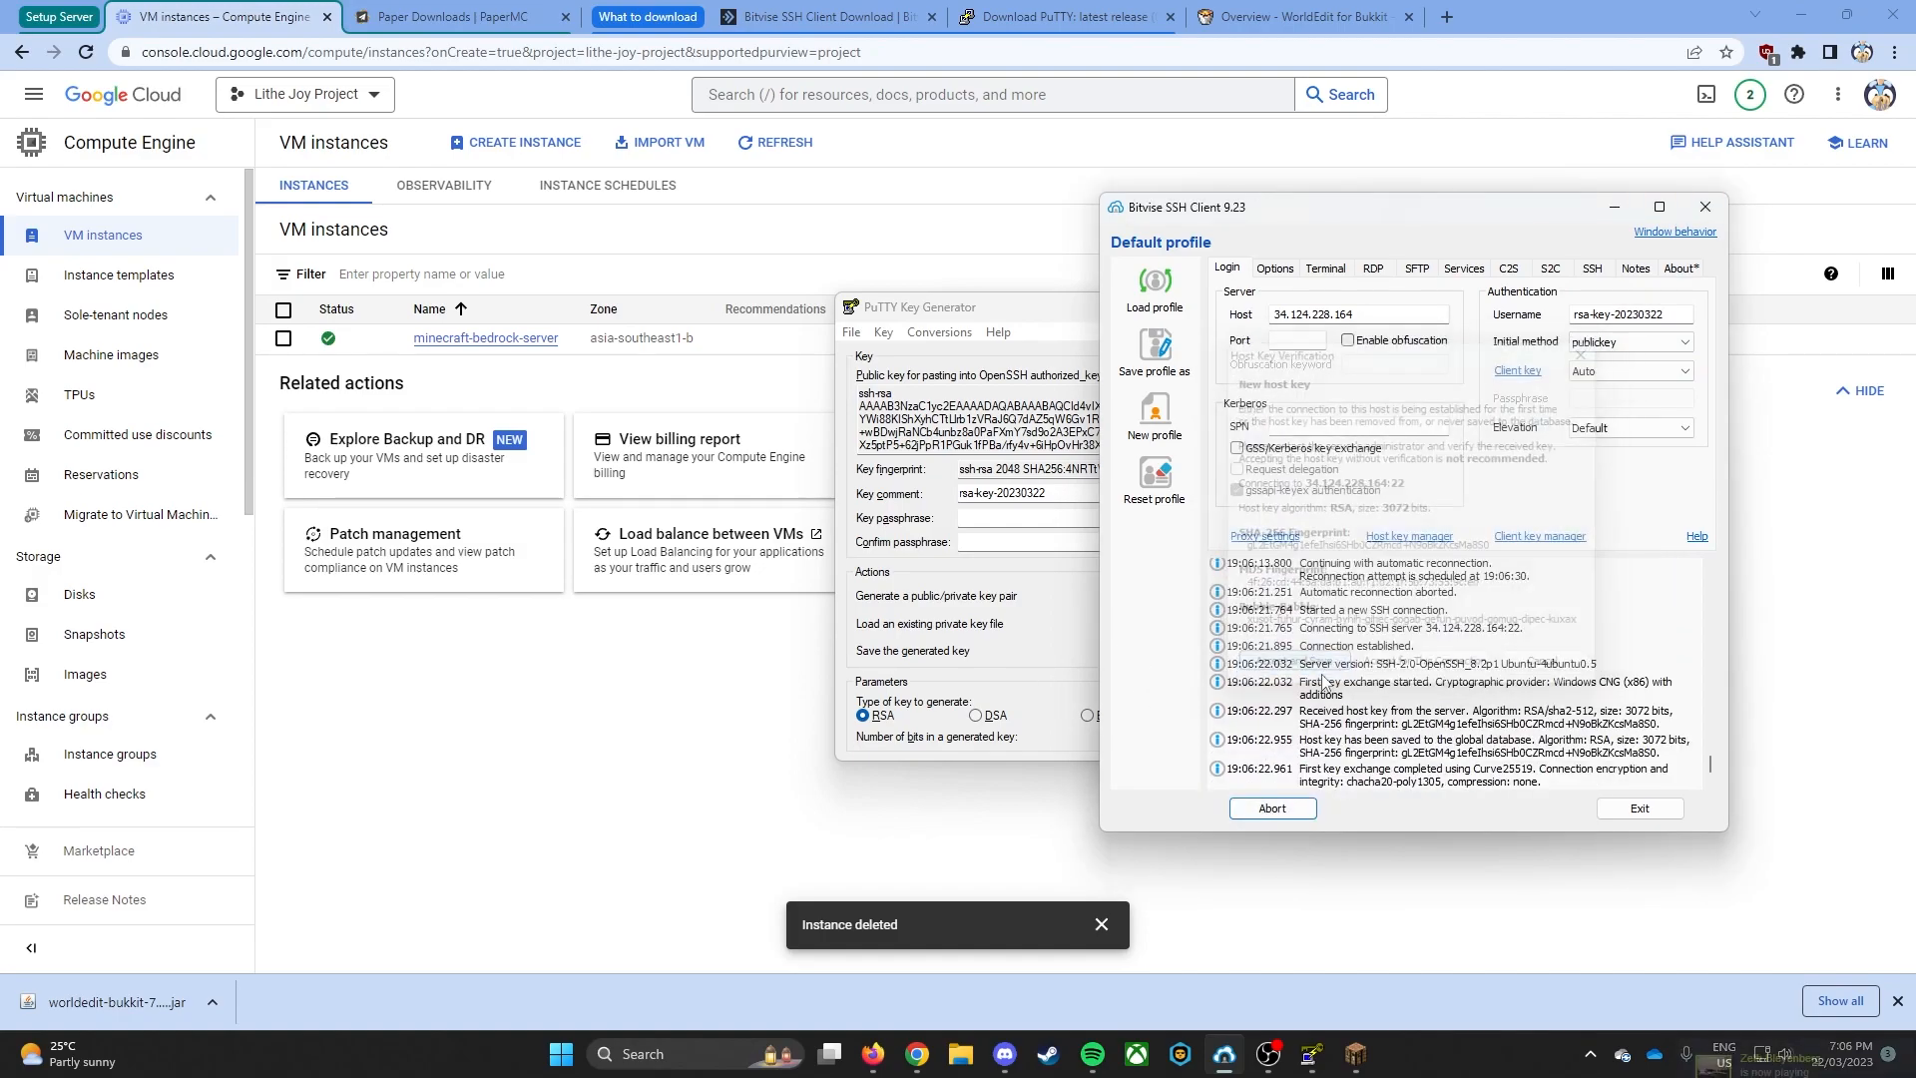
pyautogui.click(1169, 440)
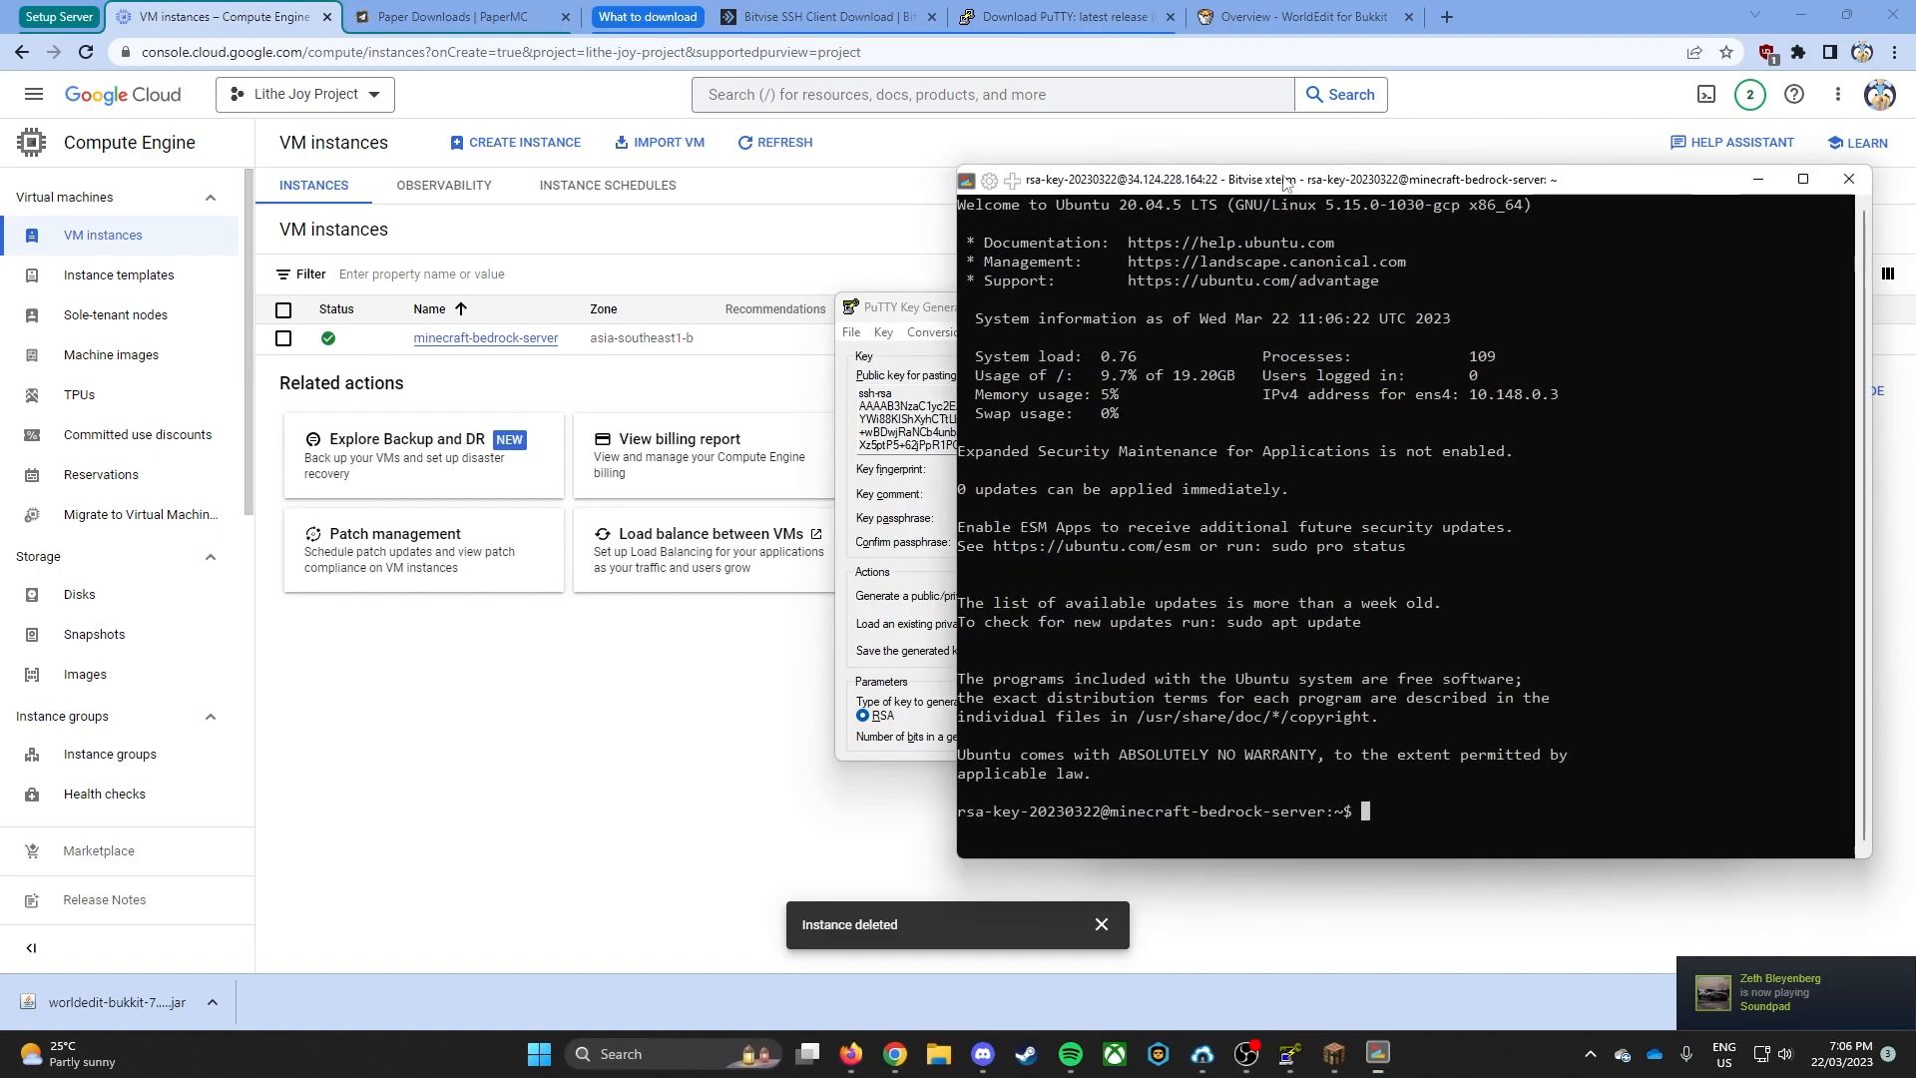
pyautogui.moveTo(1286, 181); pyautogui.dragTo(448, 163)
# - Try to refresh the server's package lists with apt update, without sudo
pyautogui.write('apt')
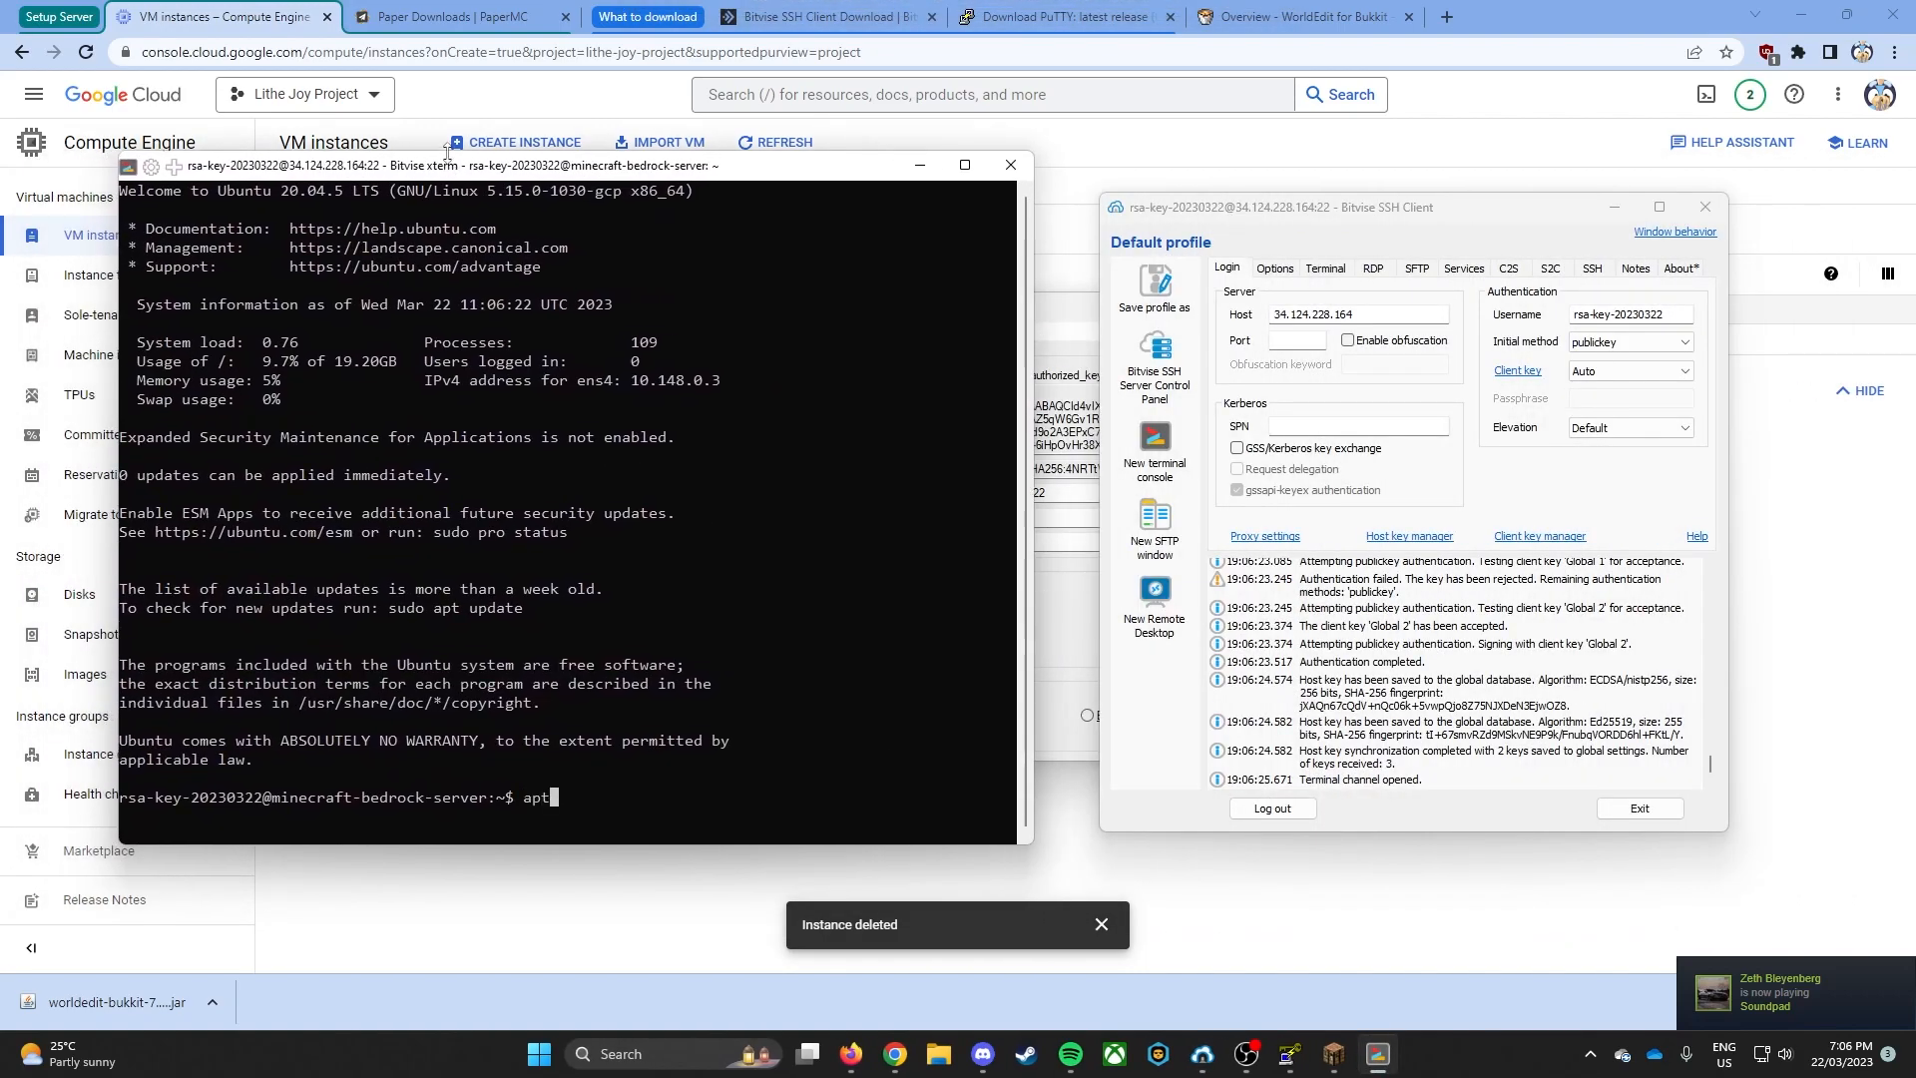
pyautogui.write(' update')
pyautogui.press('Return')
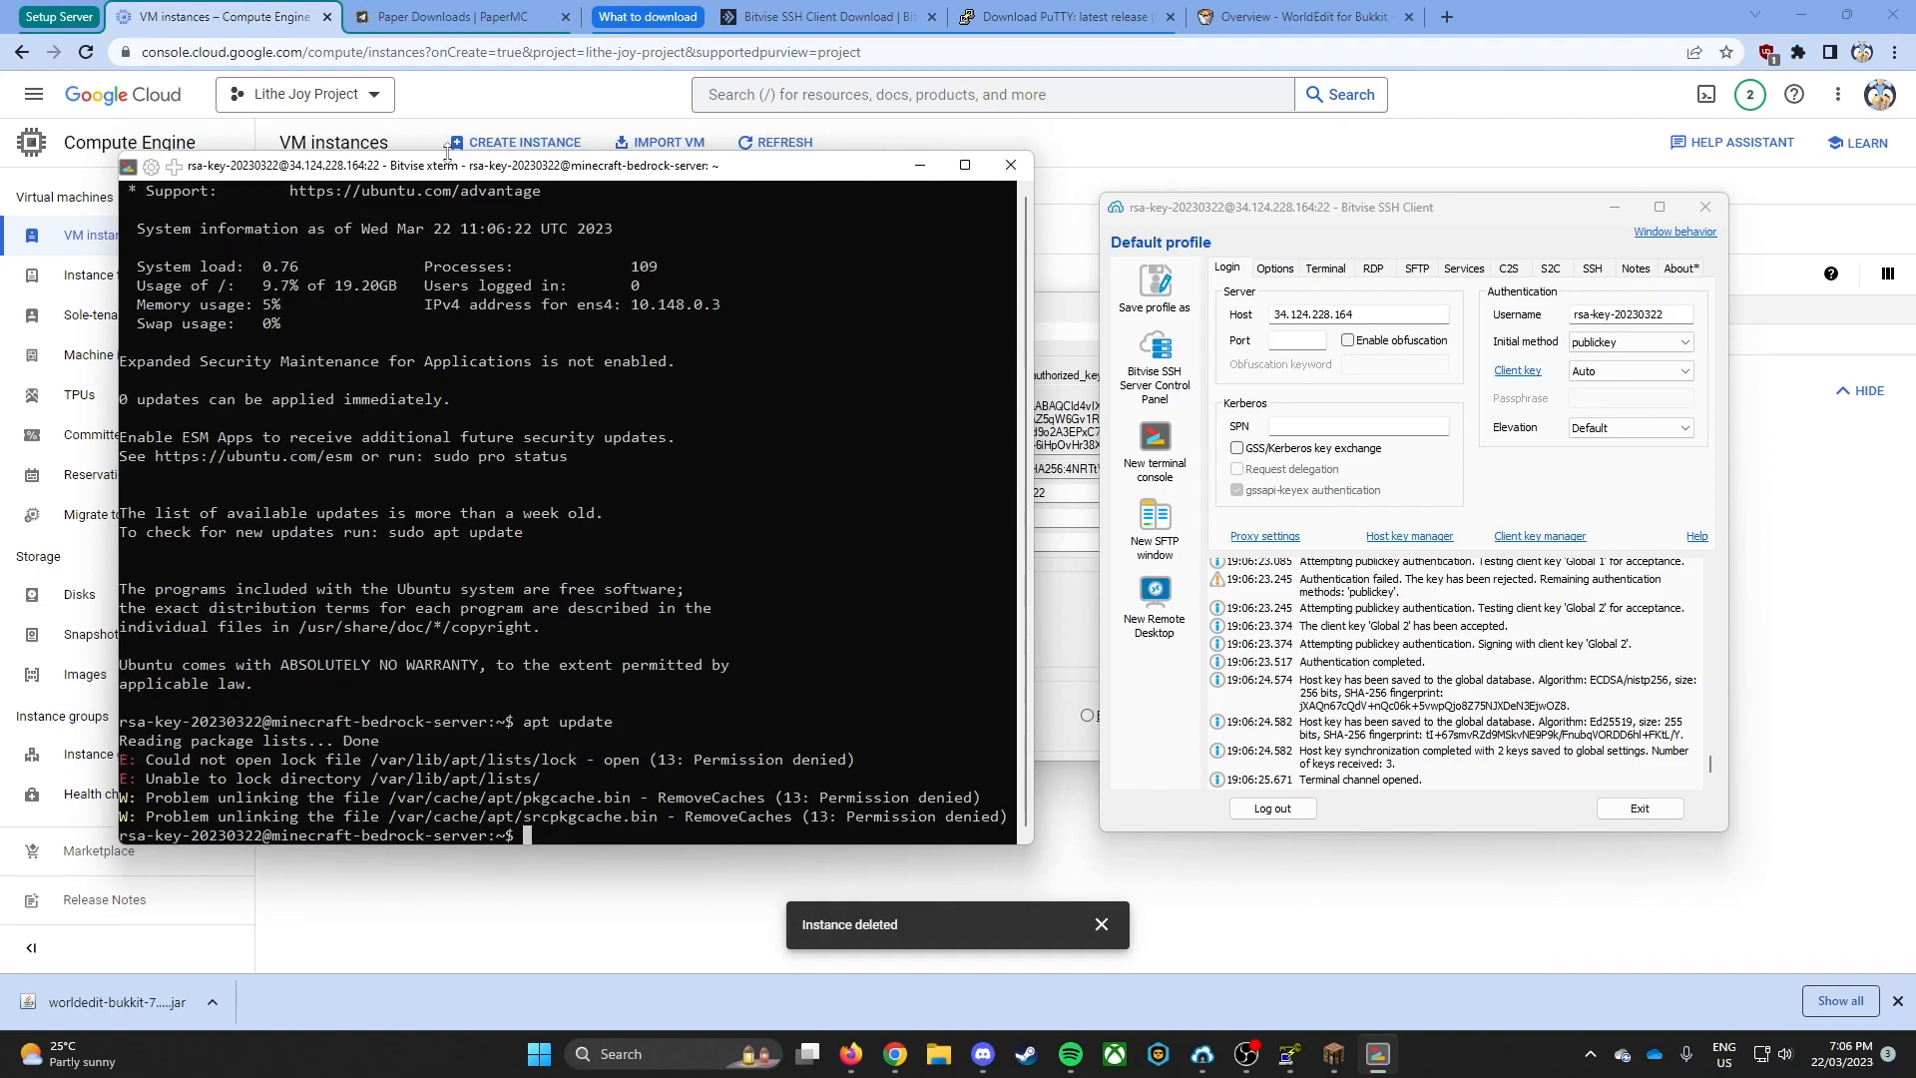
# - Refresh the server's package lists with sudo apt update
pyautogui.write('sudo apt update')
pyautogui.press('Return')
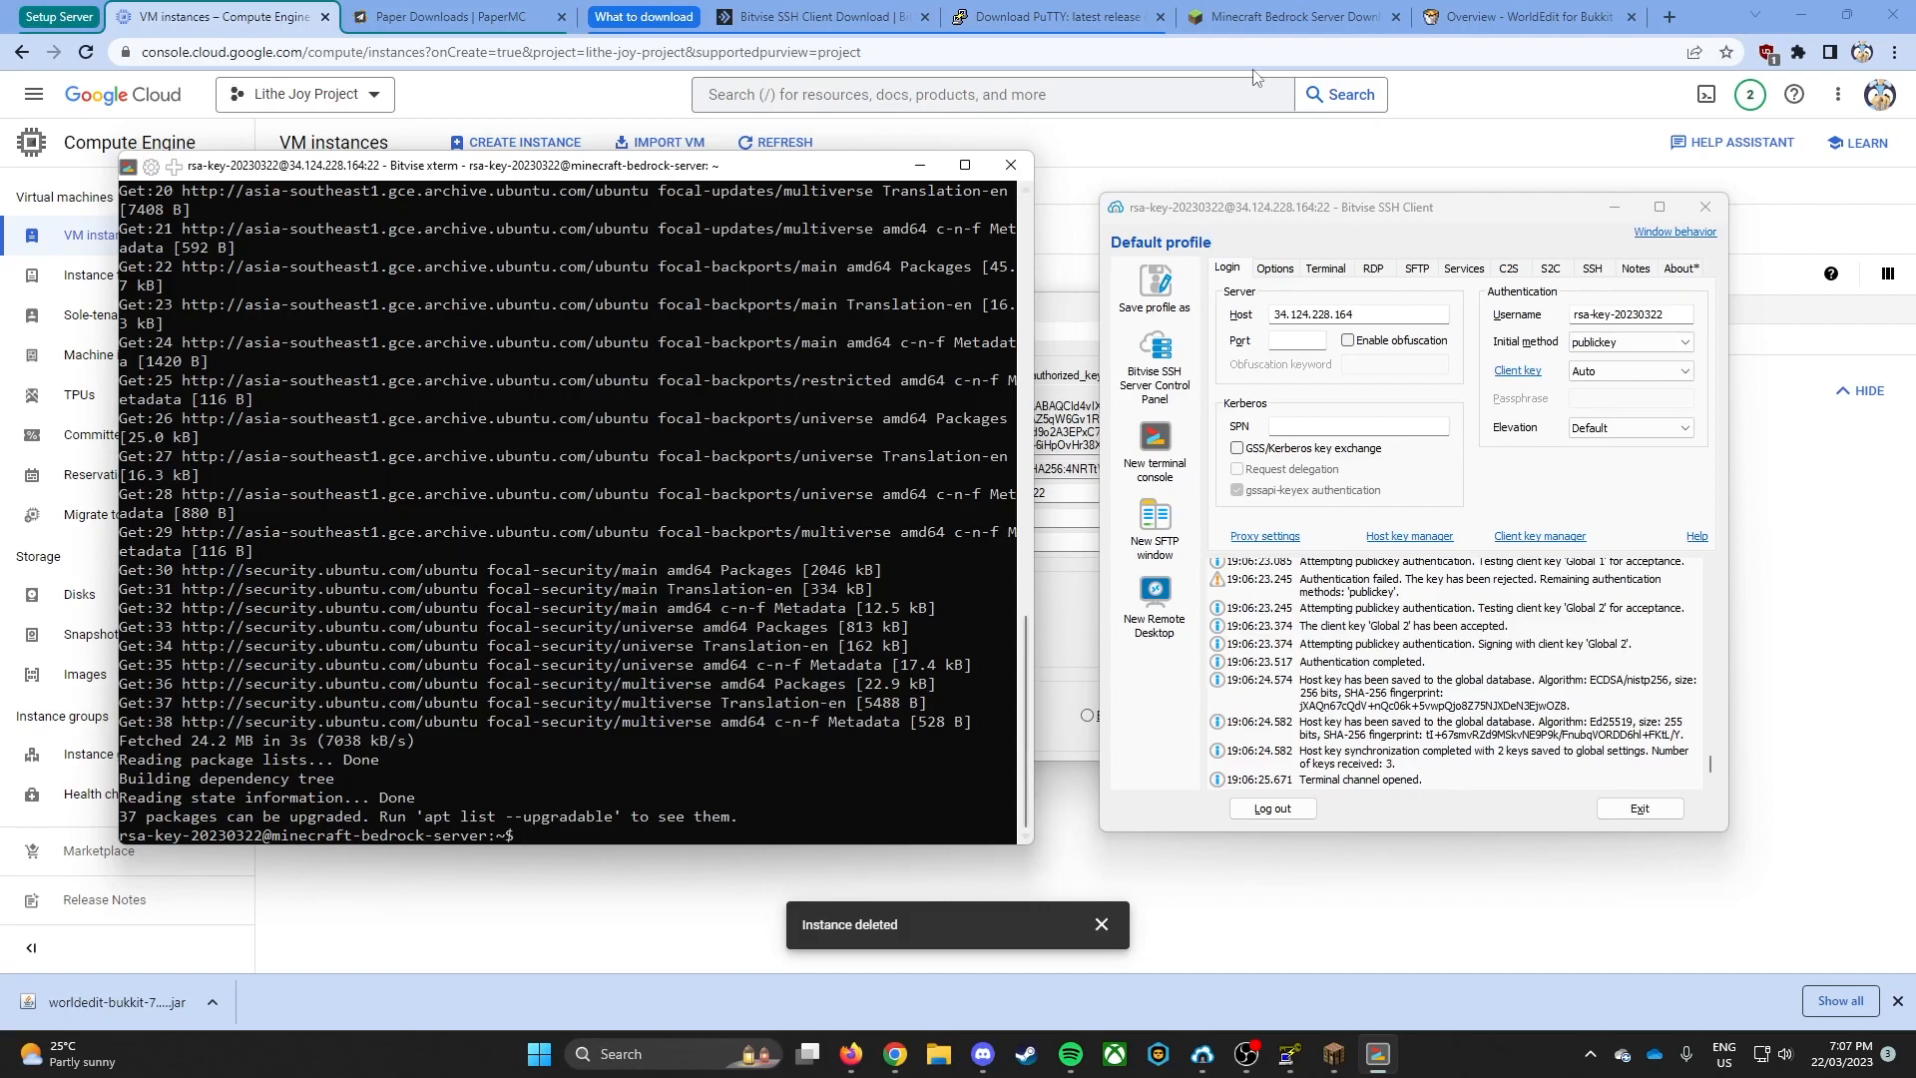
# - On the Minecraft Bedrock server download page, accept the licence agreement for the non-preview Ubuntu (Linux) software and download bedrock-server-1.19.72.01.zip
pyautogui.click(1297, 16)
pyautogui.scroll(-3, 1035, 599)
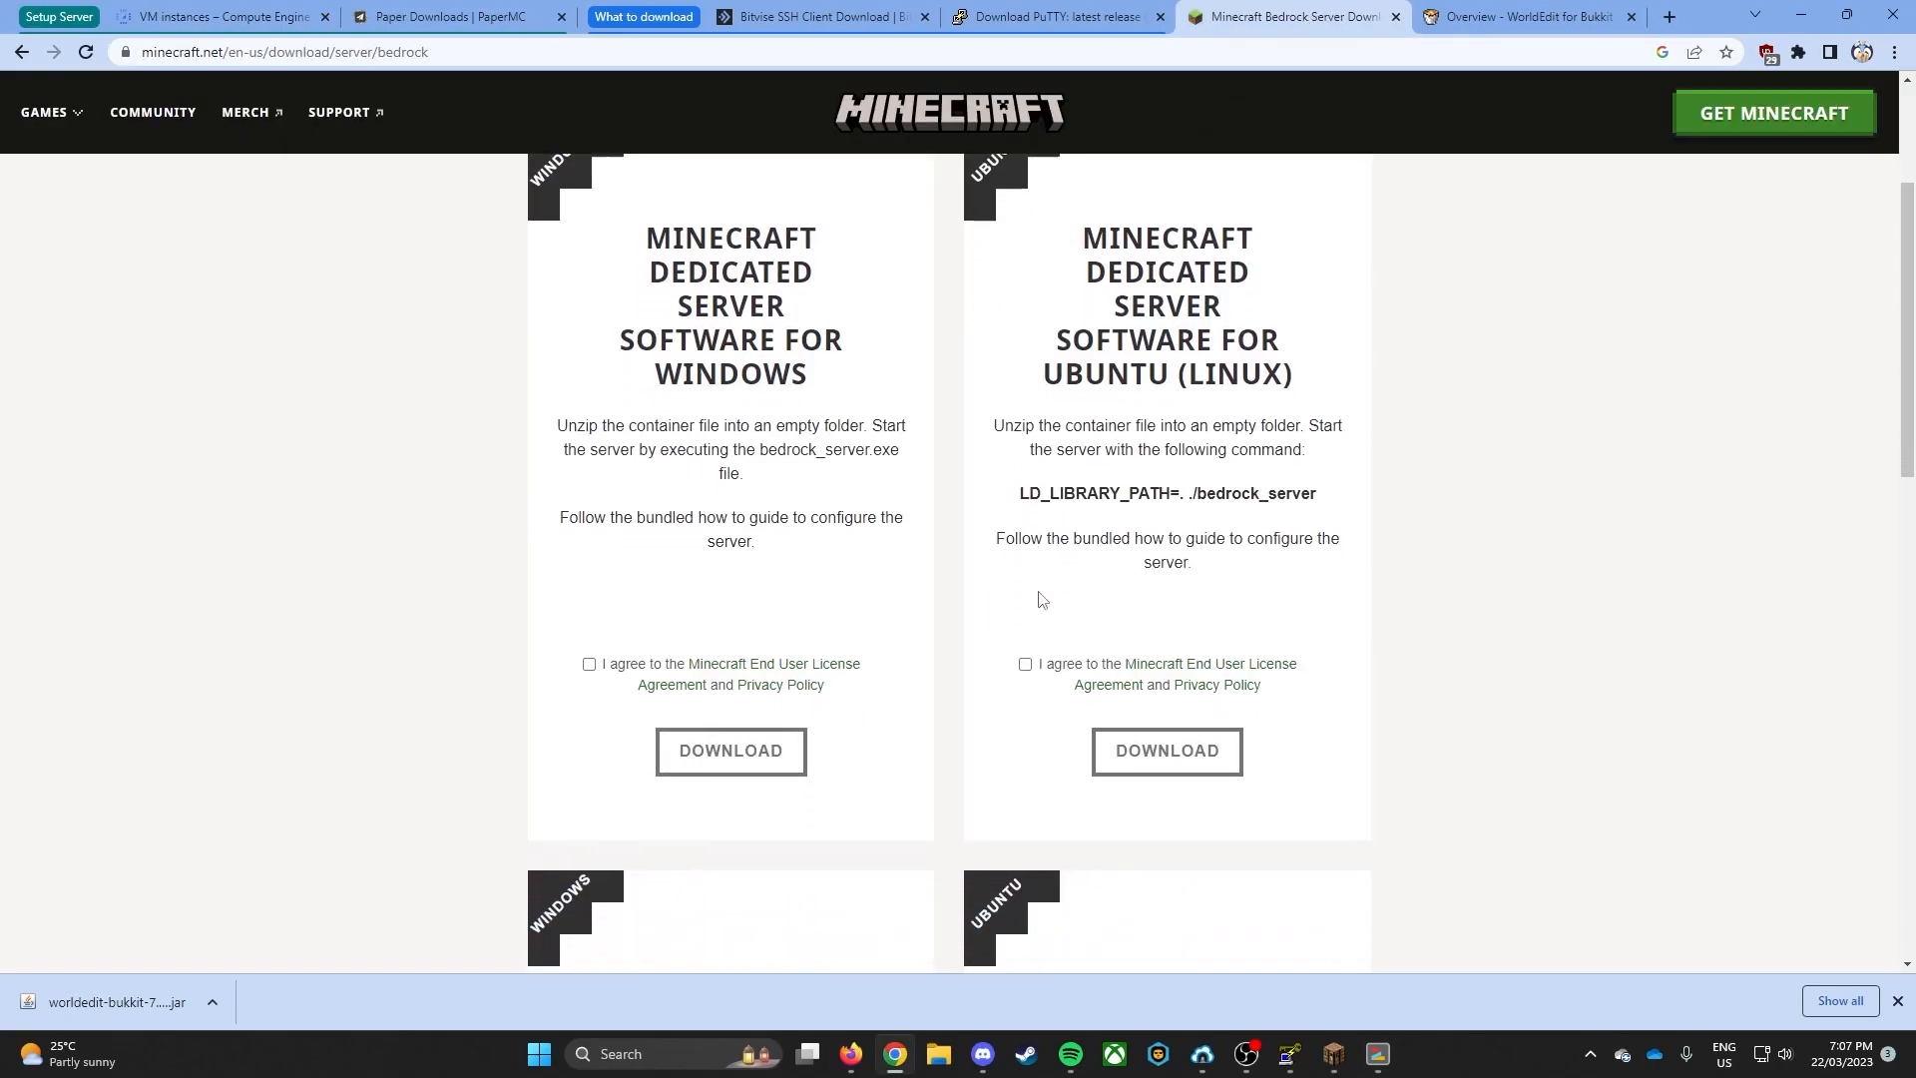
pyautogui.scroll(5, 1024, 611)
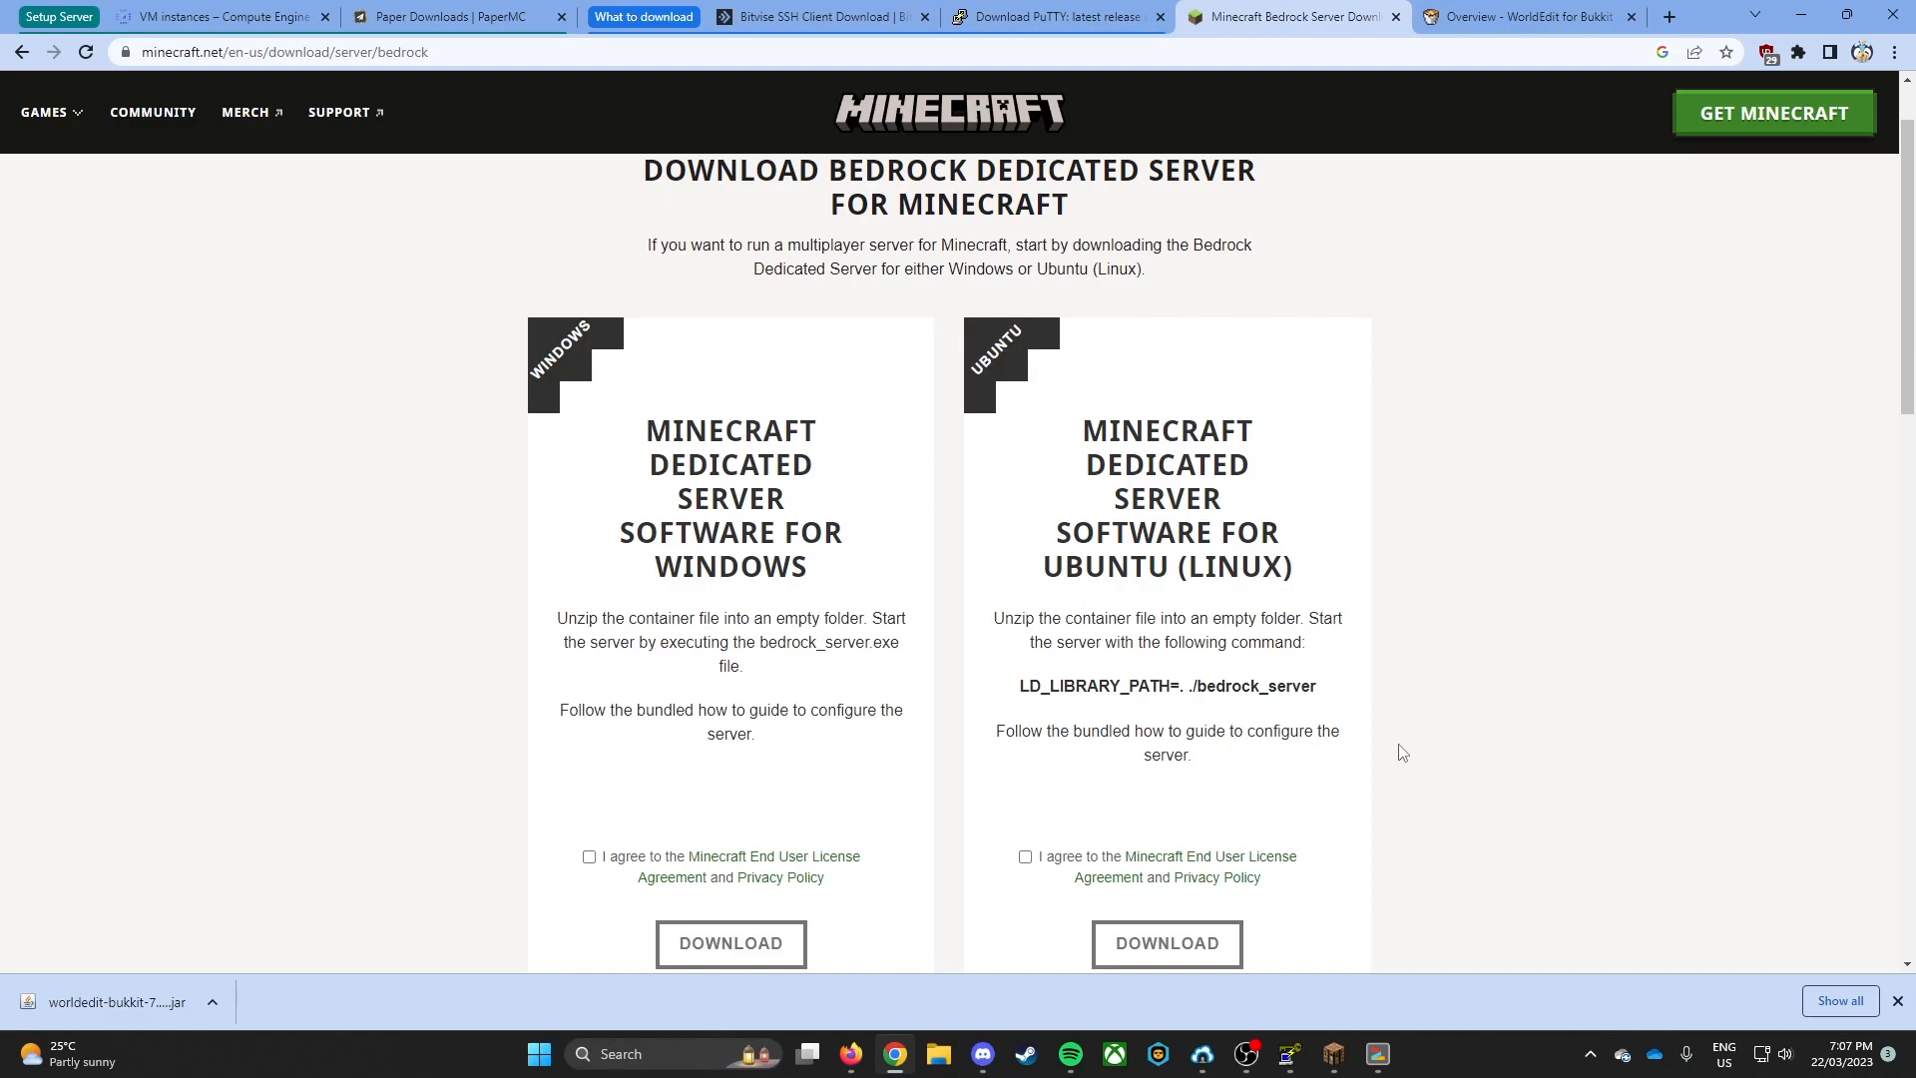
pyautogui.scroll(-1, 1211, 509)
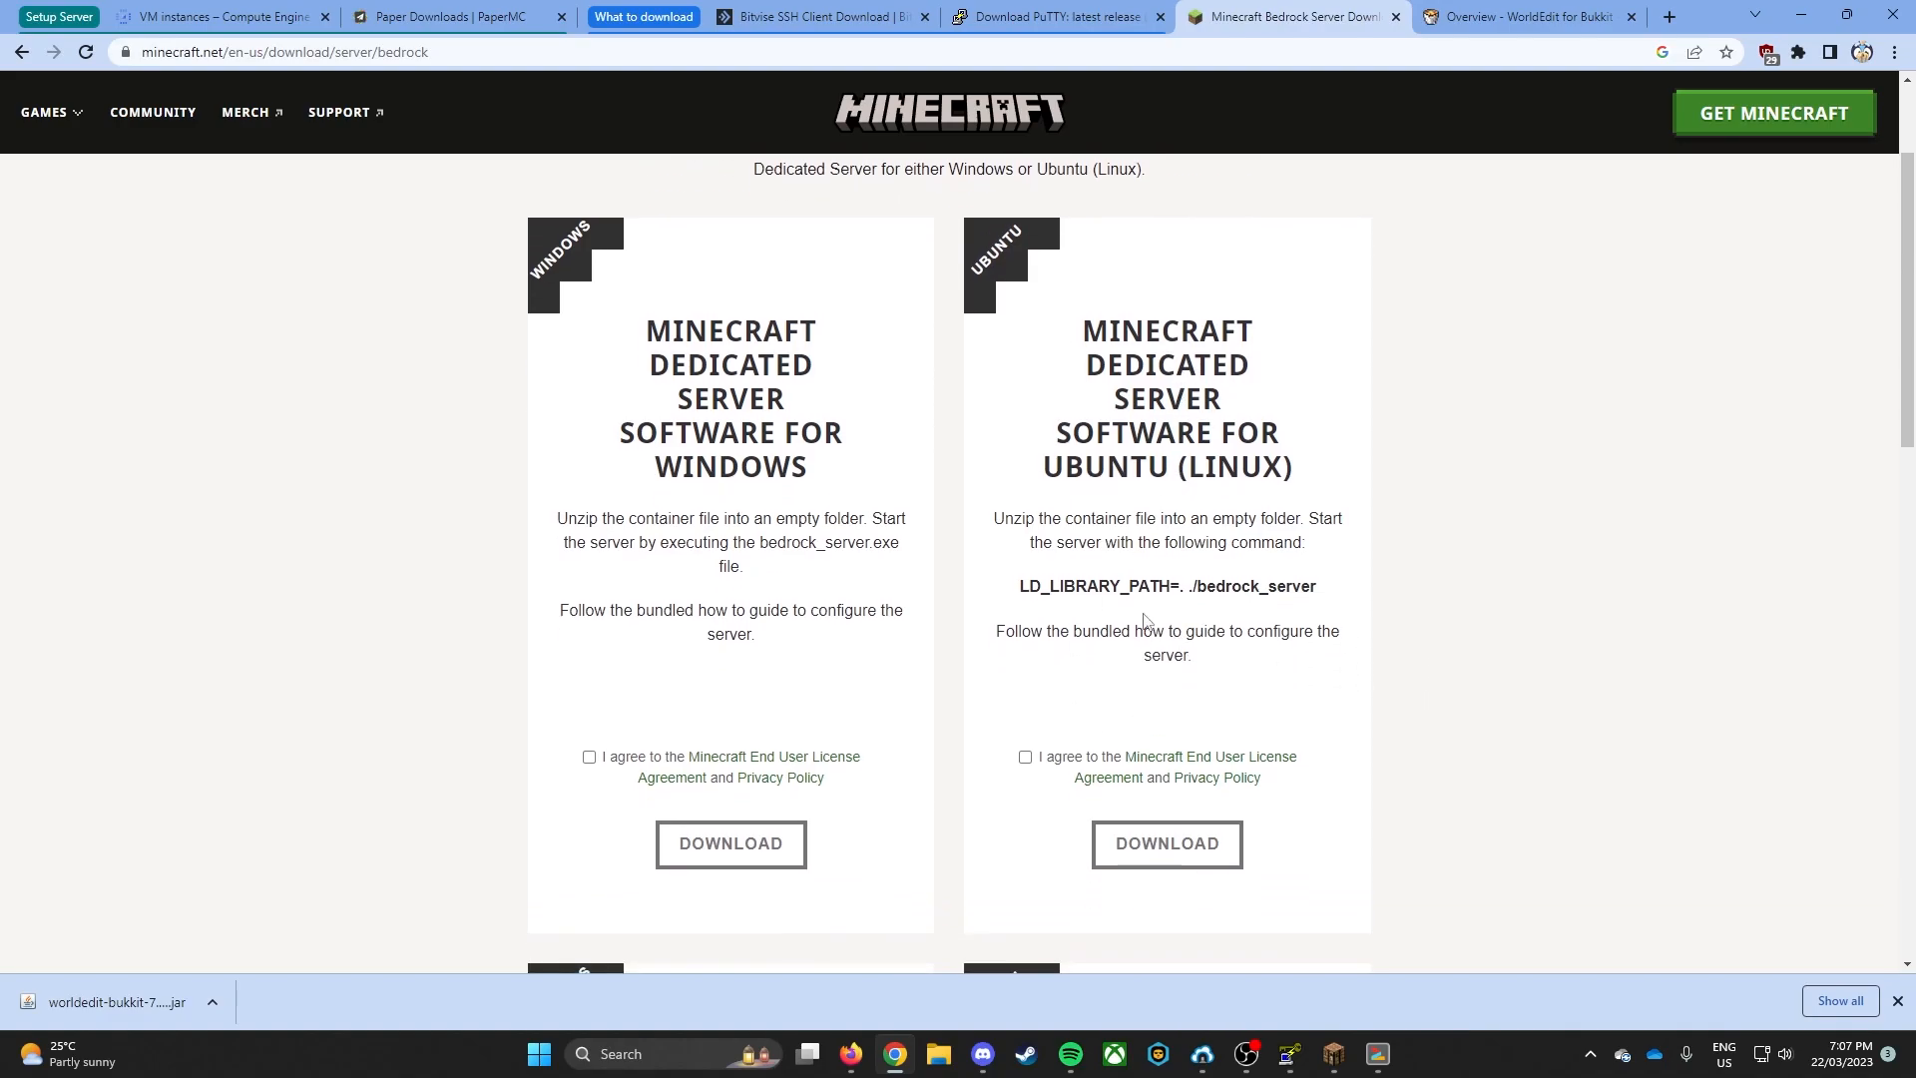
pyautogui.click(1025, 757)
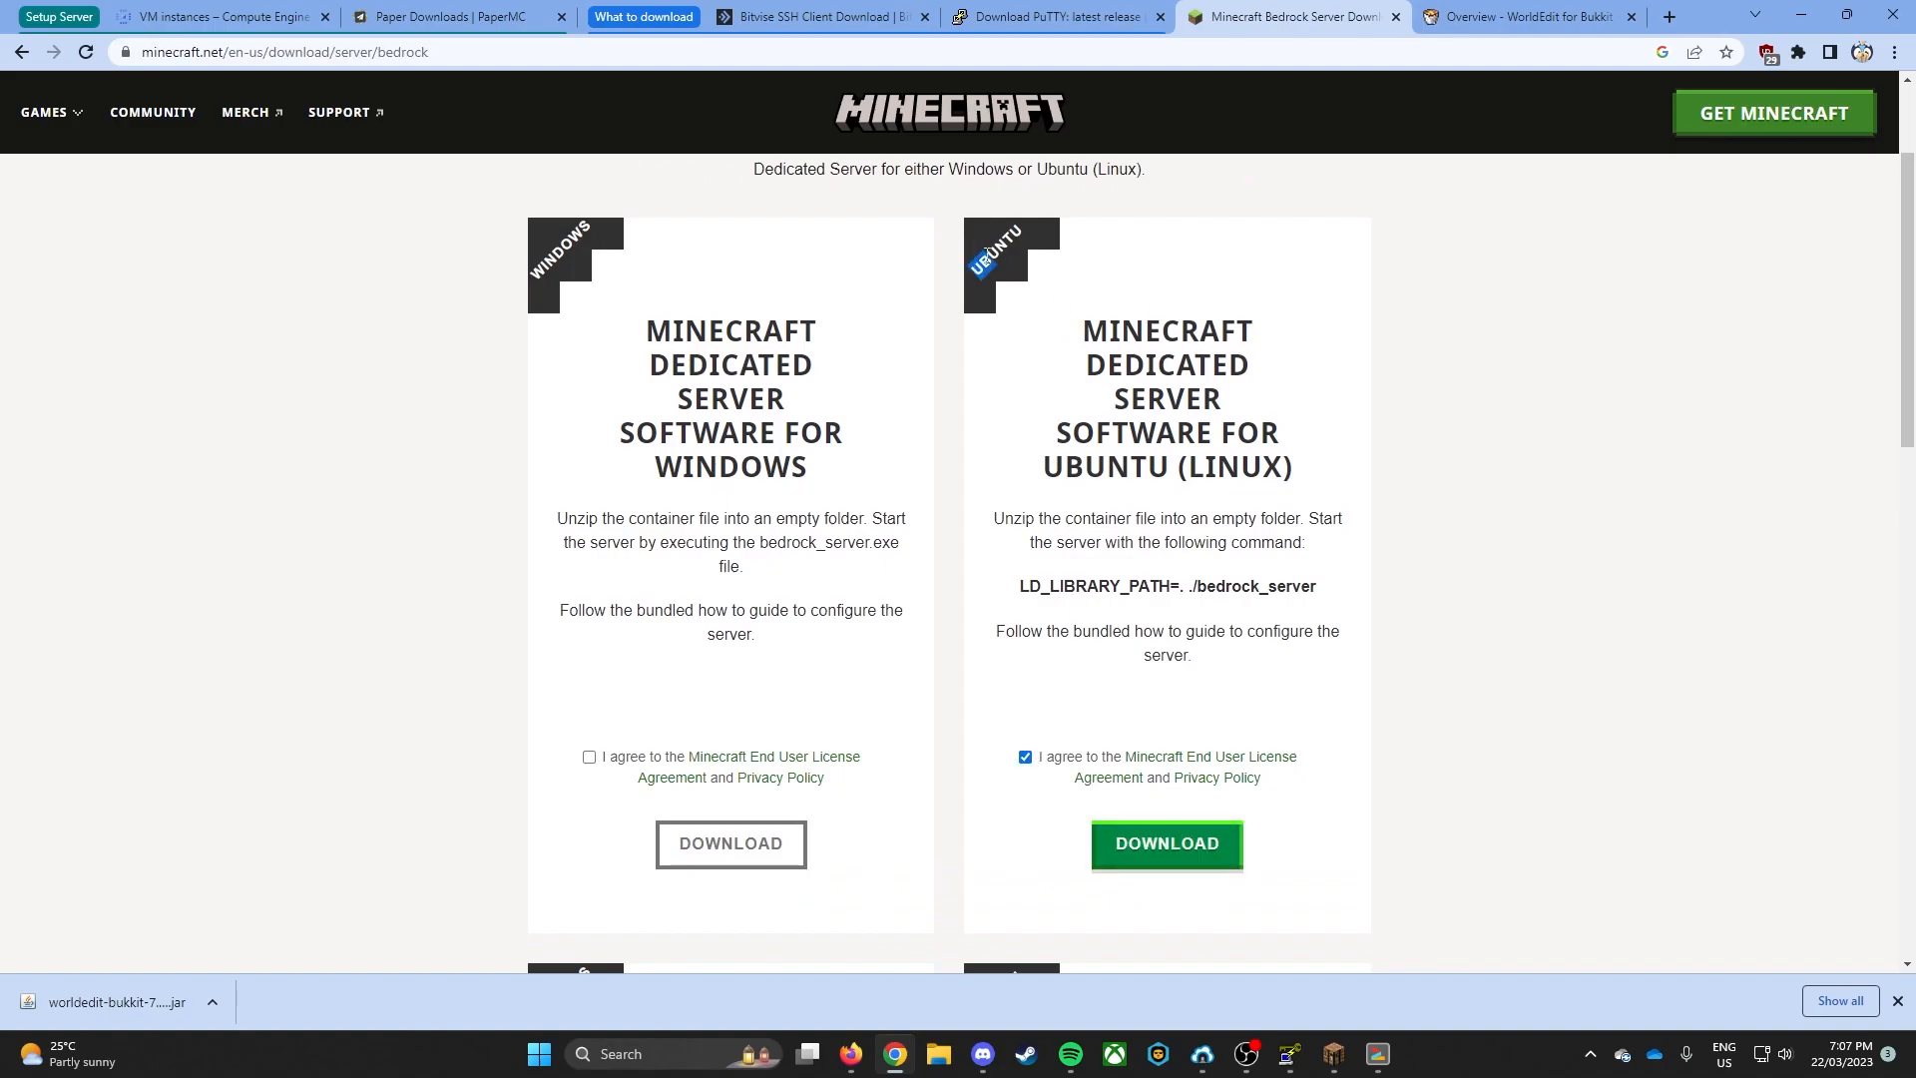
pyautogui.scroll(-4, 1117, 479)
pyautogui.scroll(-8, 1116, 486)
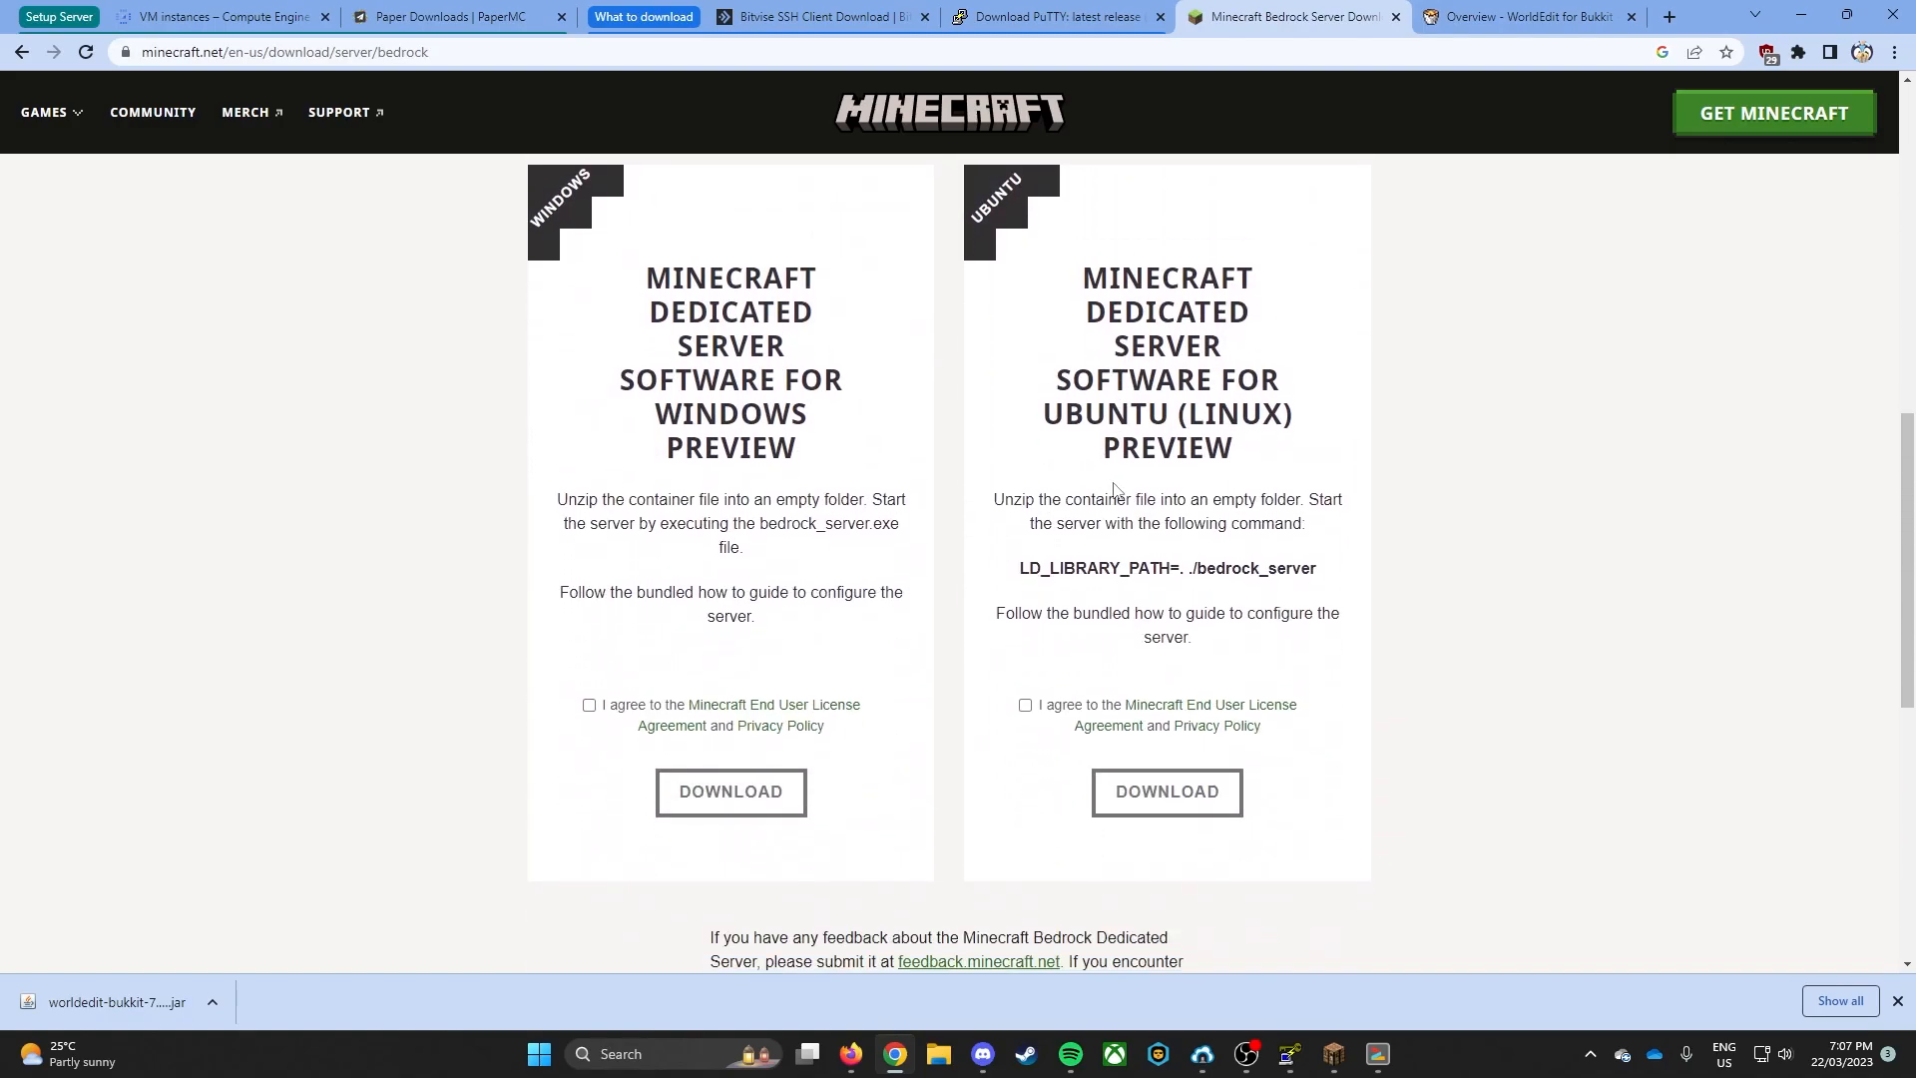
pyautogui.scroll(12, 1115, 486)
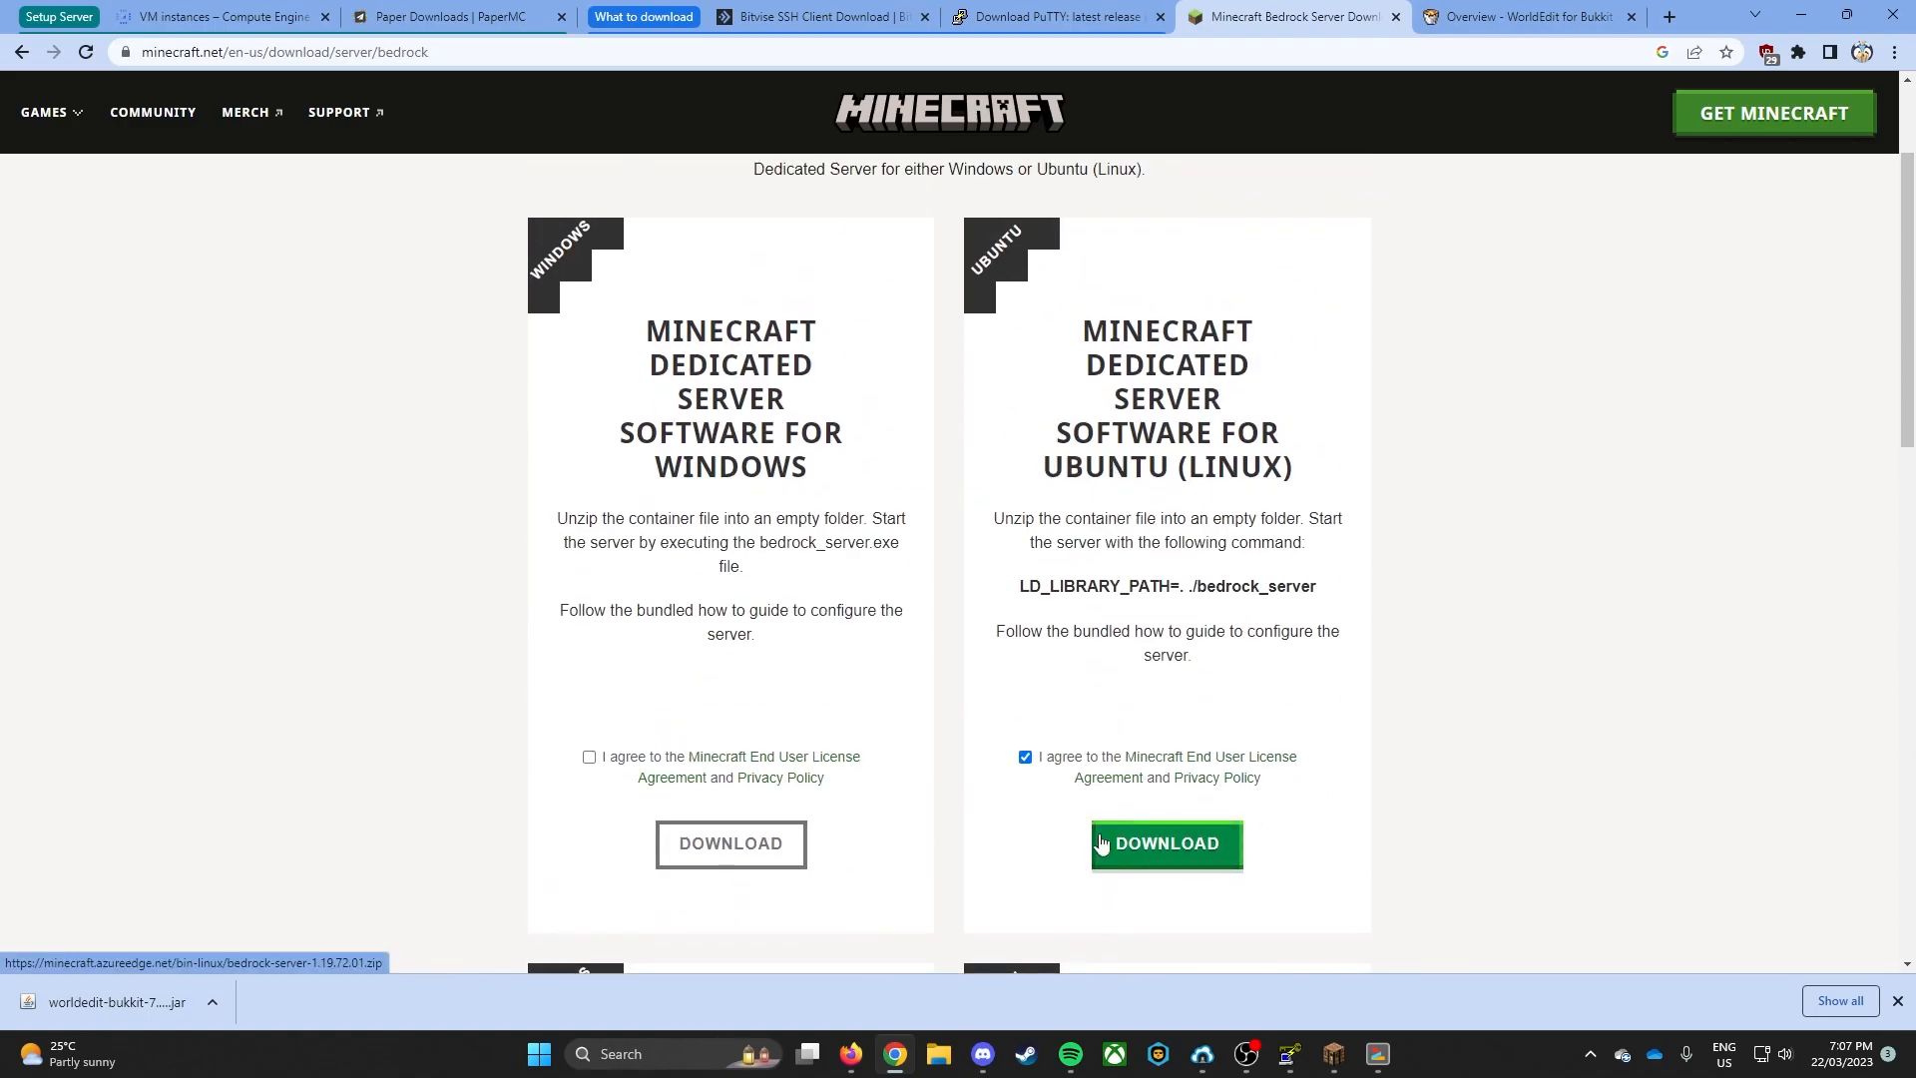
pyautogui.click(1159, 845)
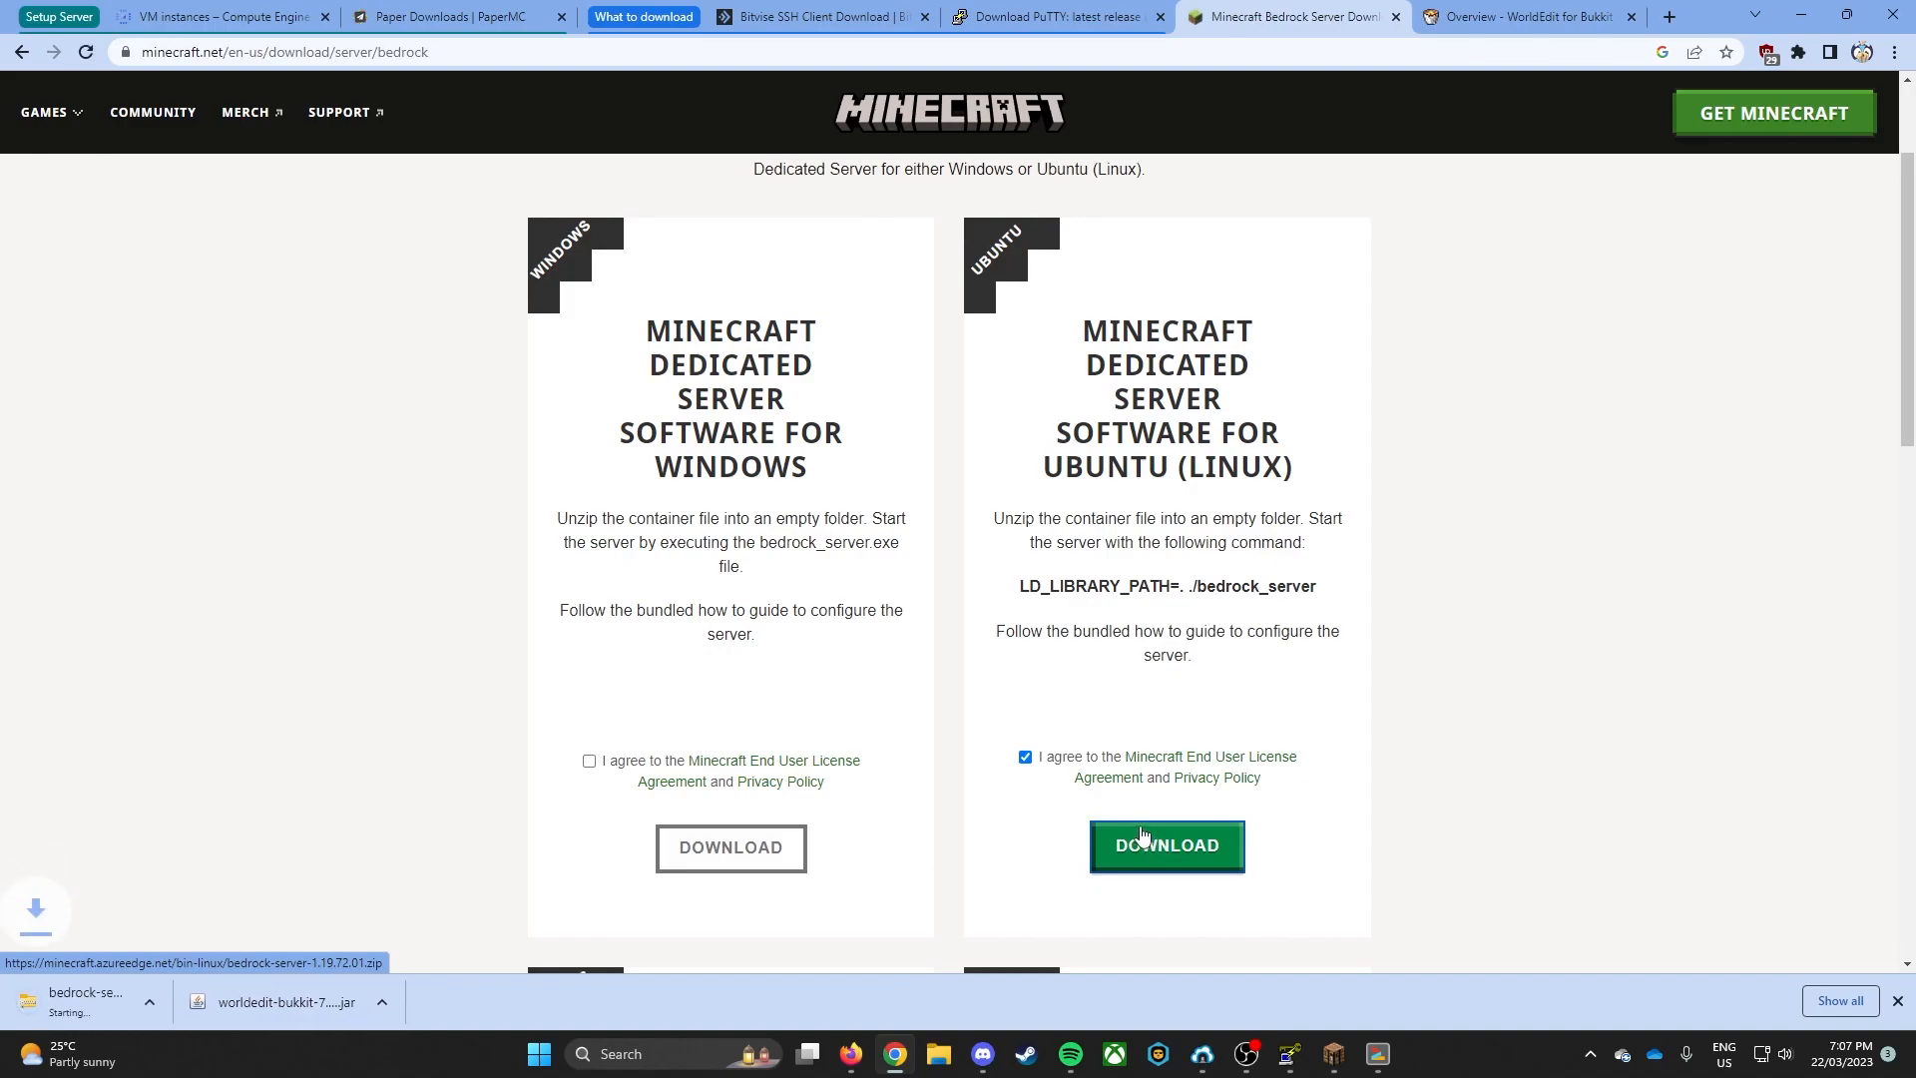
pyautogui.rightClick(1197, 853)
pyautogui.click(1223, 720)
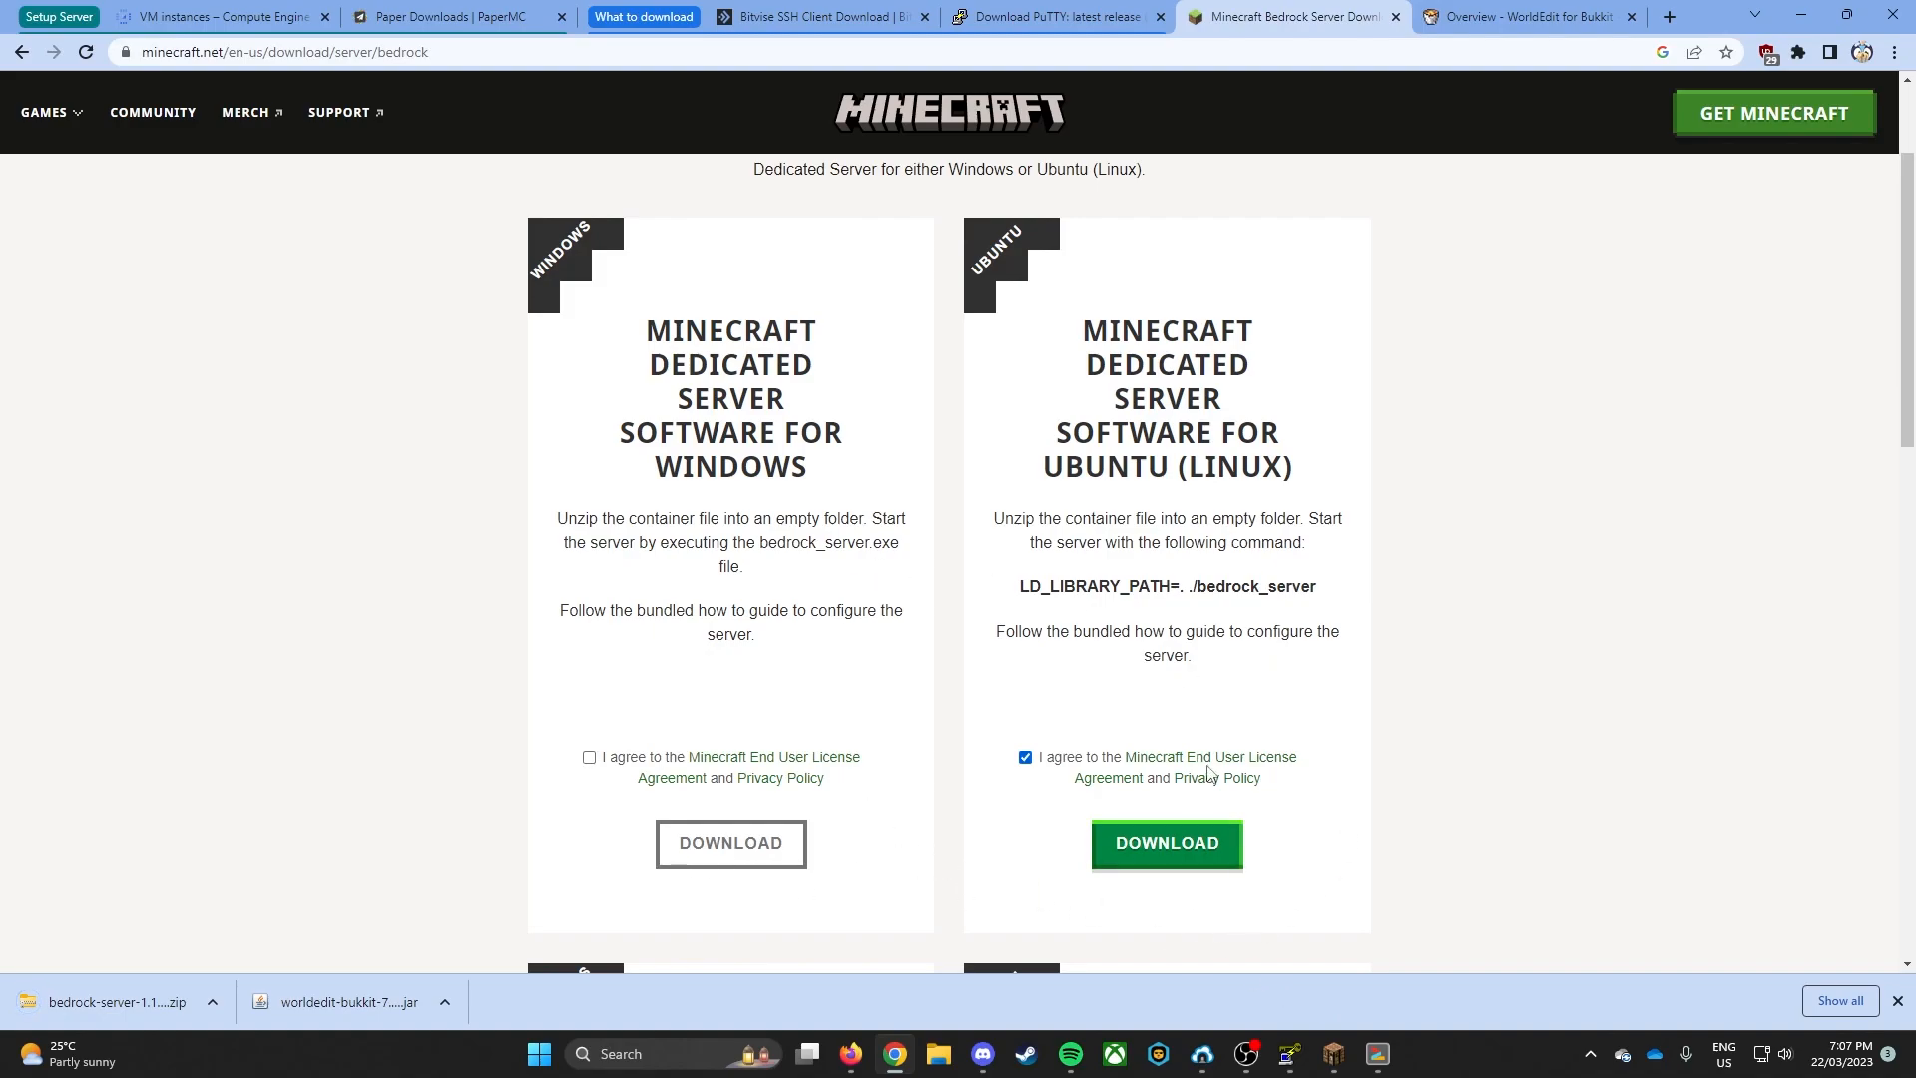
# - Open an SFTP window in Bitvise SSH Client and upload bedrock-server-1.19.72.01.zip from the local Downloads folder to the remote home directory
pyautogui.click(1202, 1053)
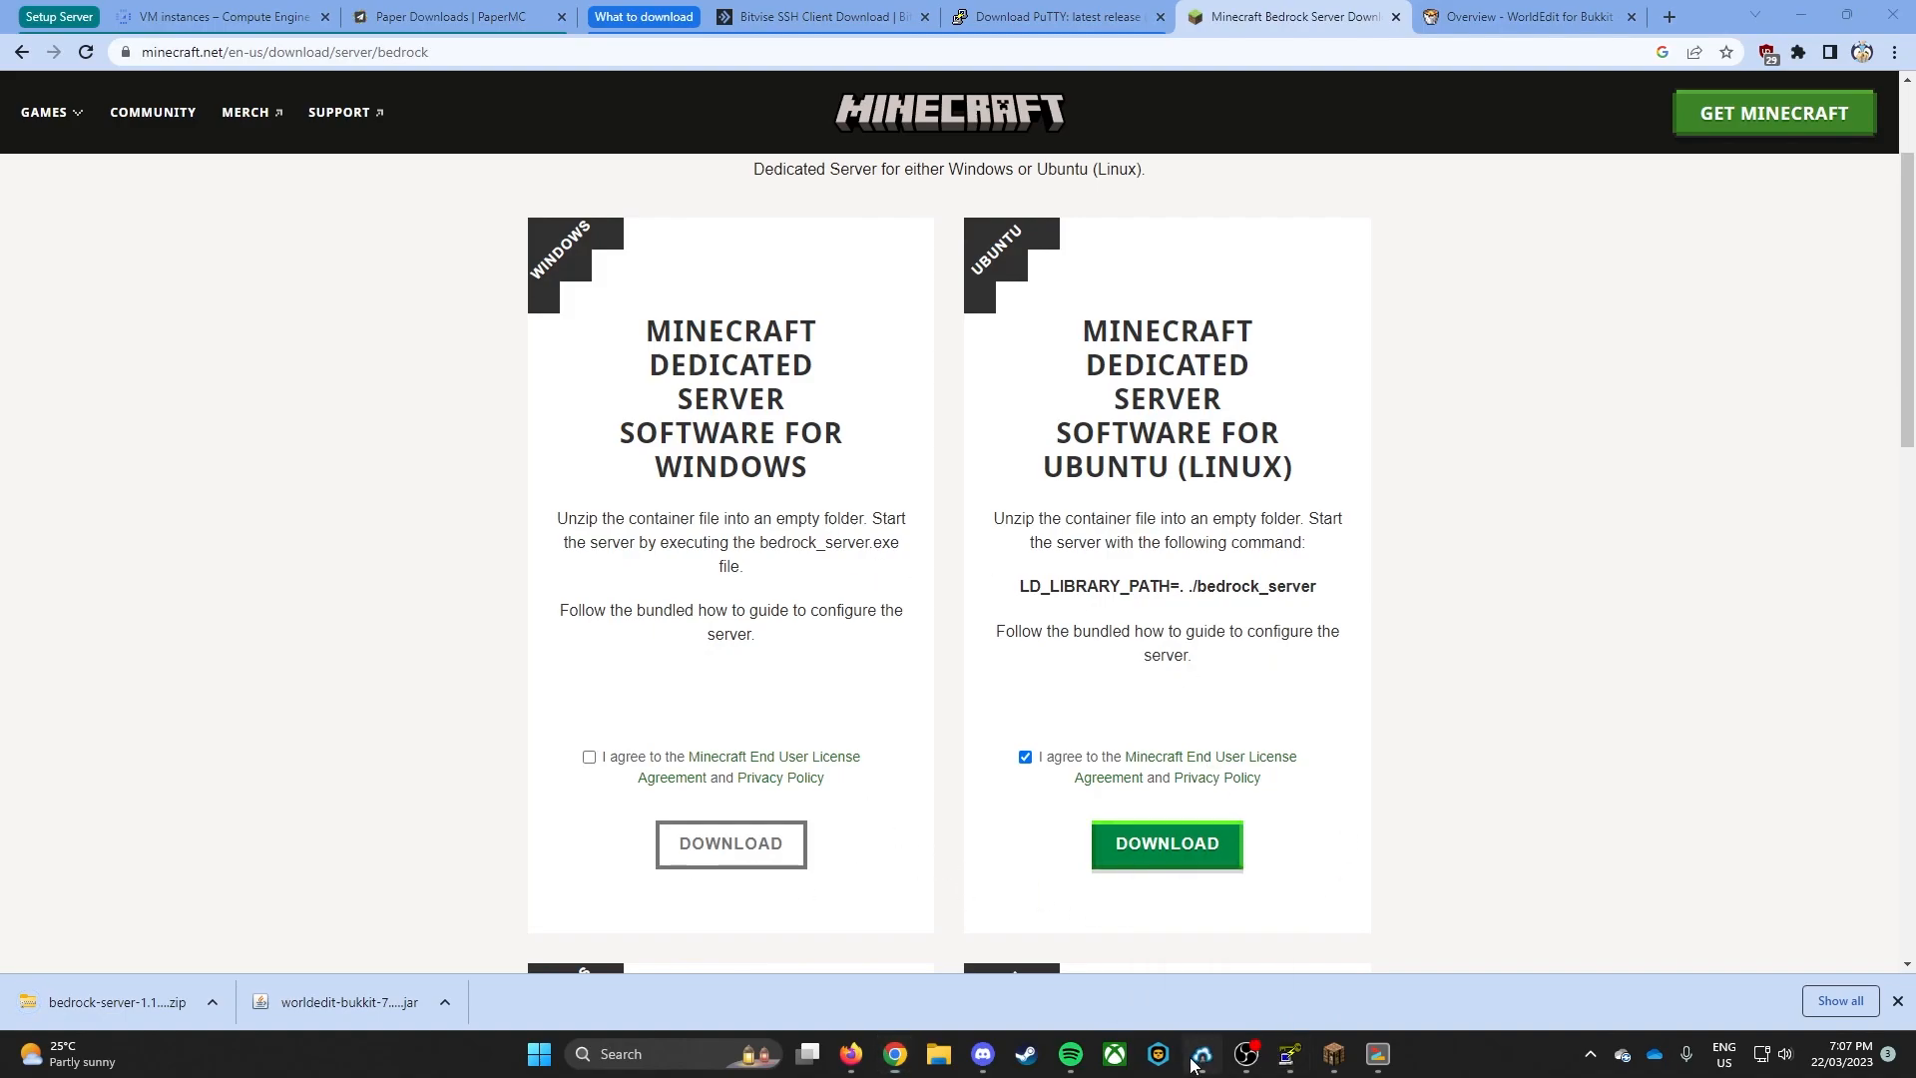
pyautogui.click(1172, 524)
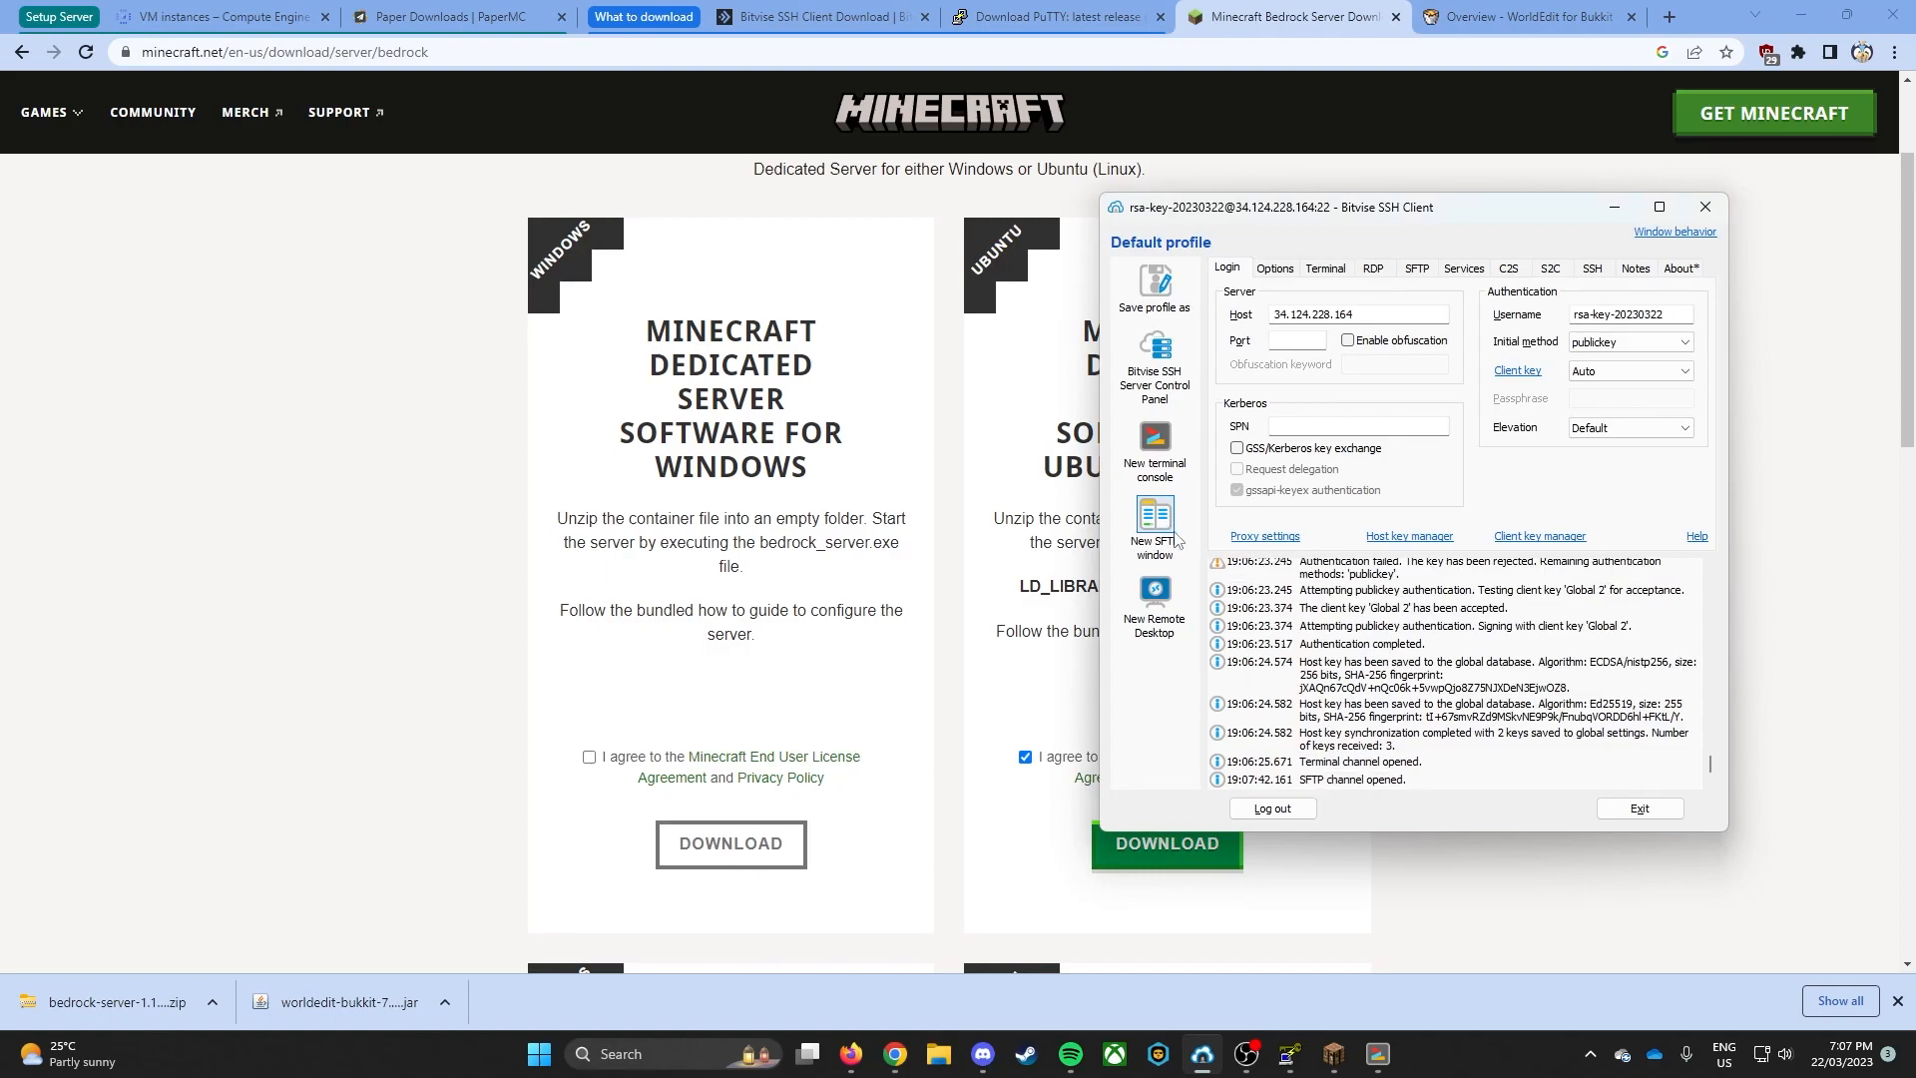
pyautogui.click(1083, 405)
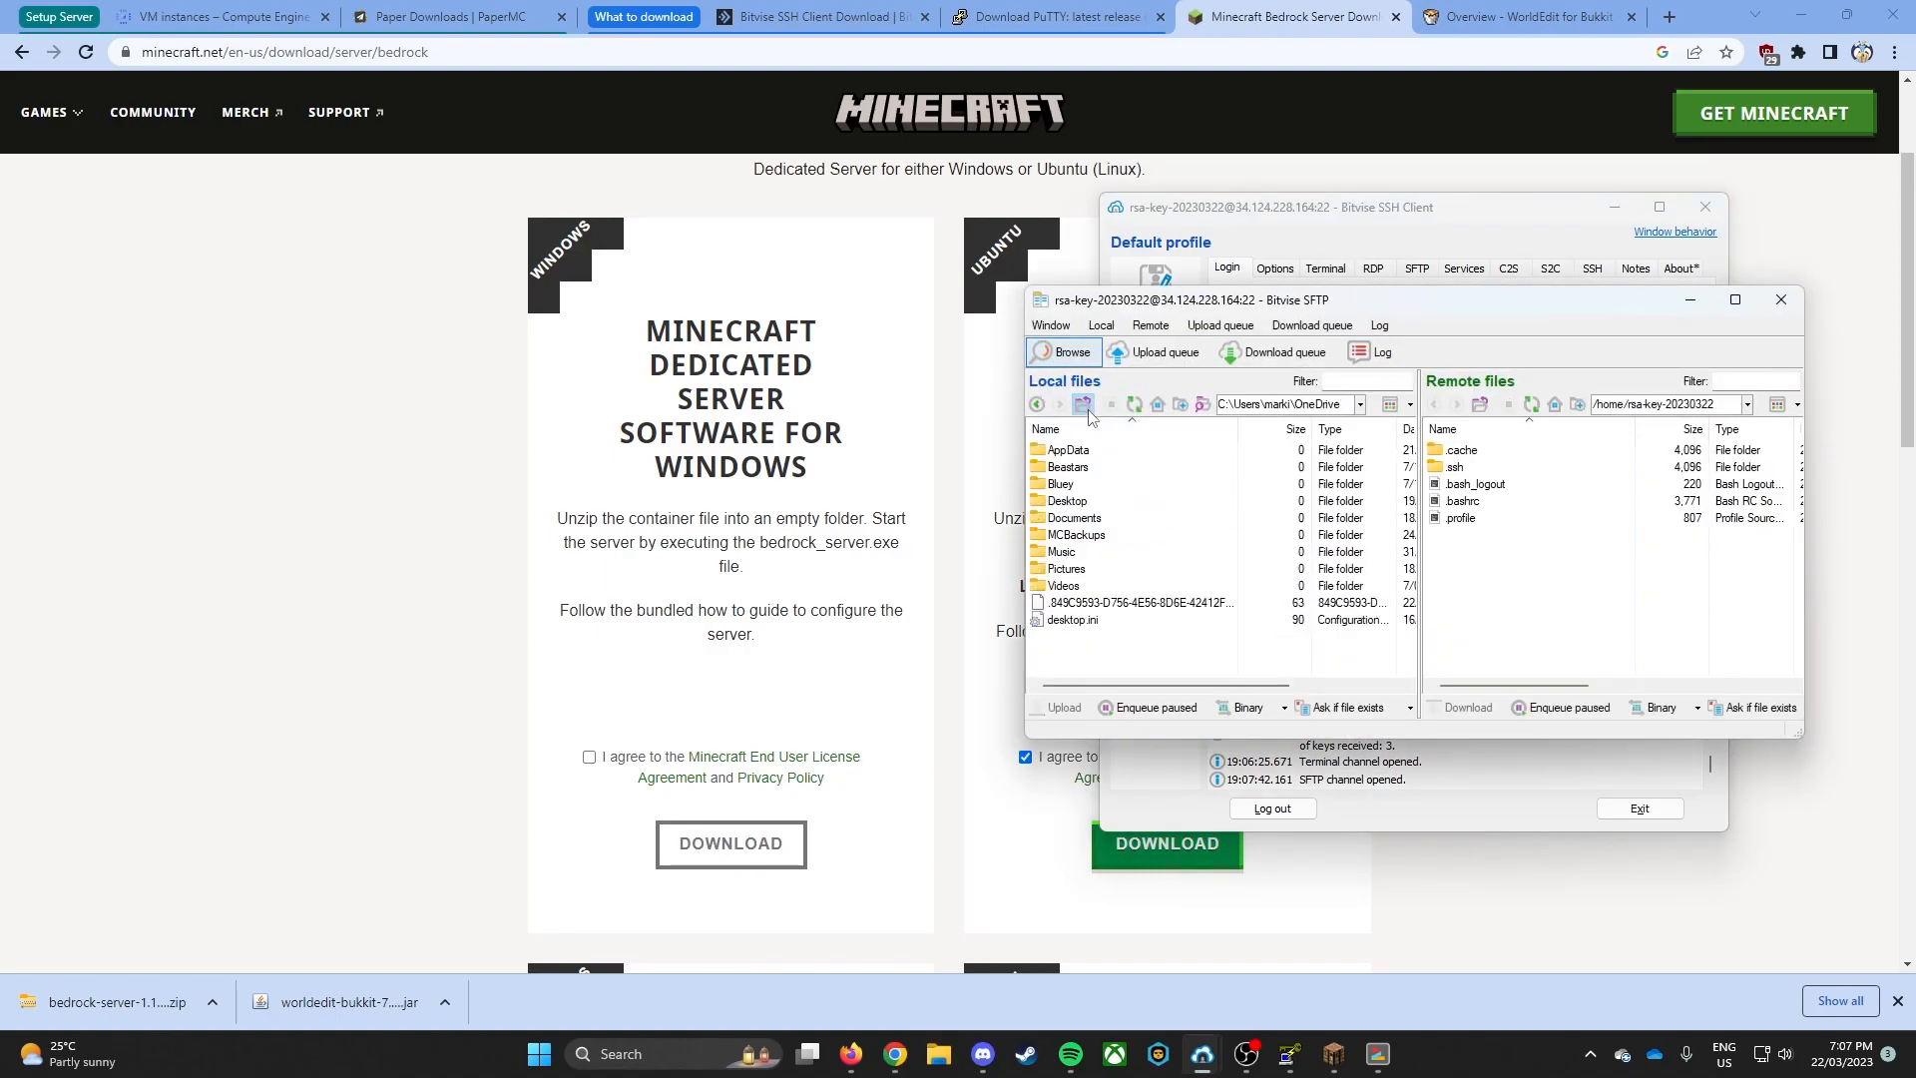
pyautogui.click(1081, 405)
pyautogui.scroll(-5, 1106, 583)
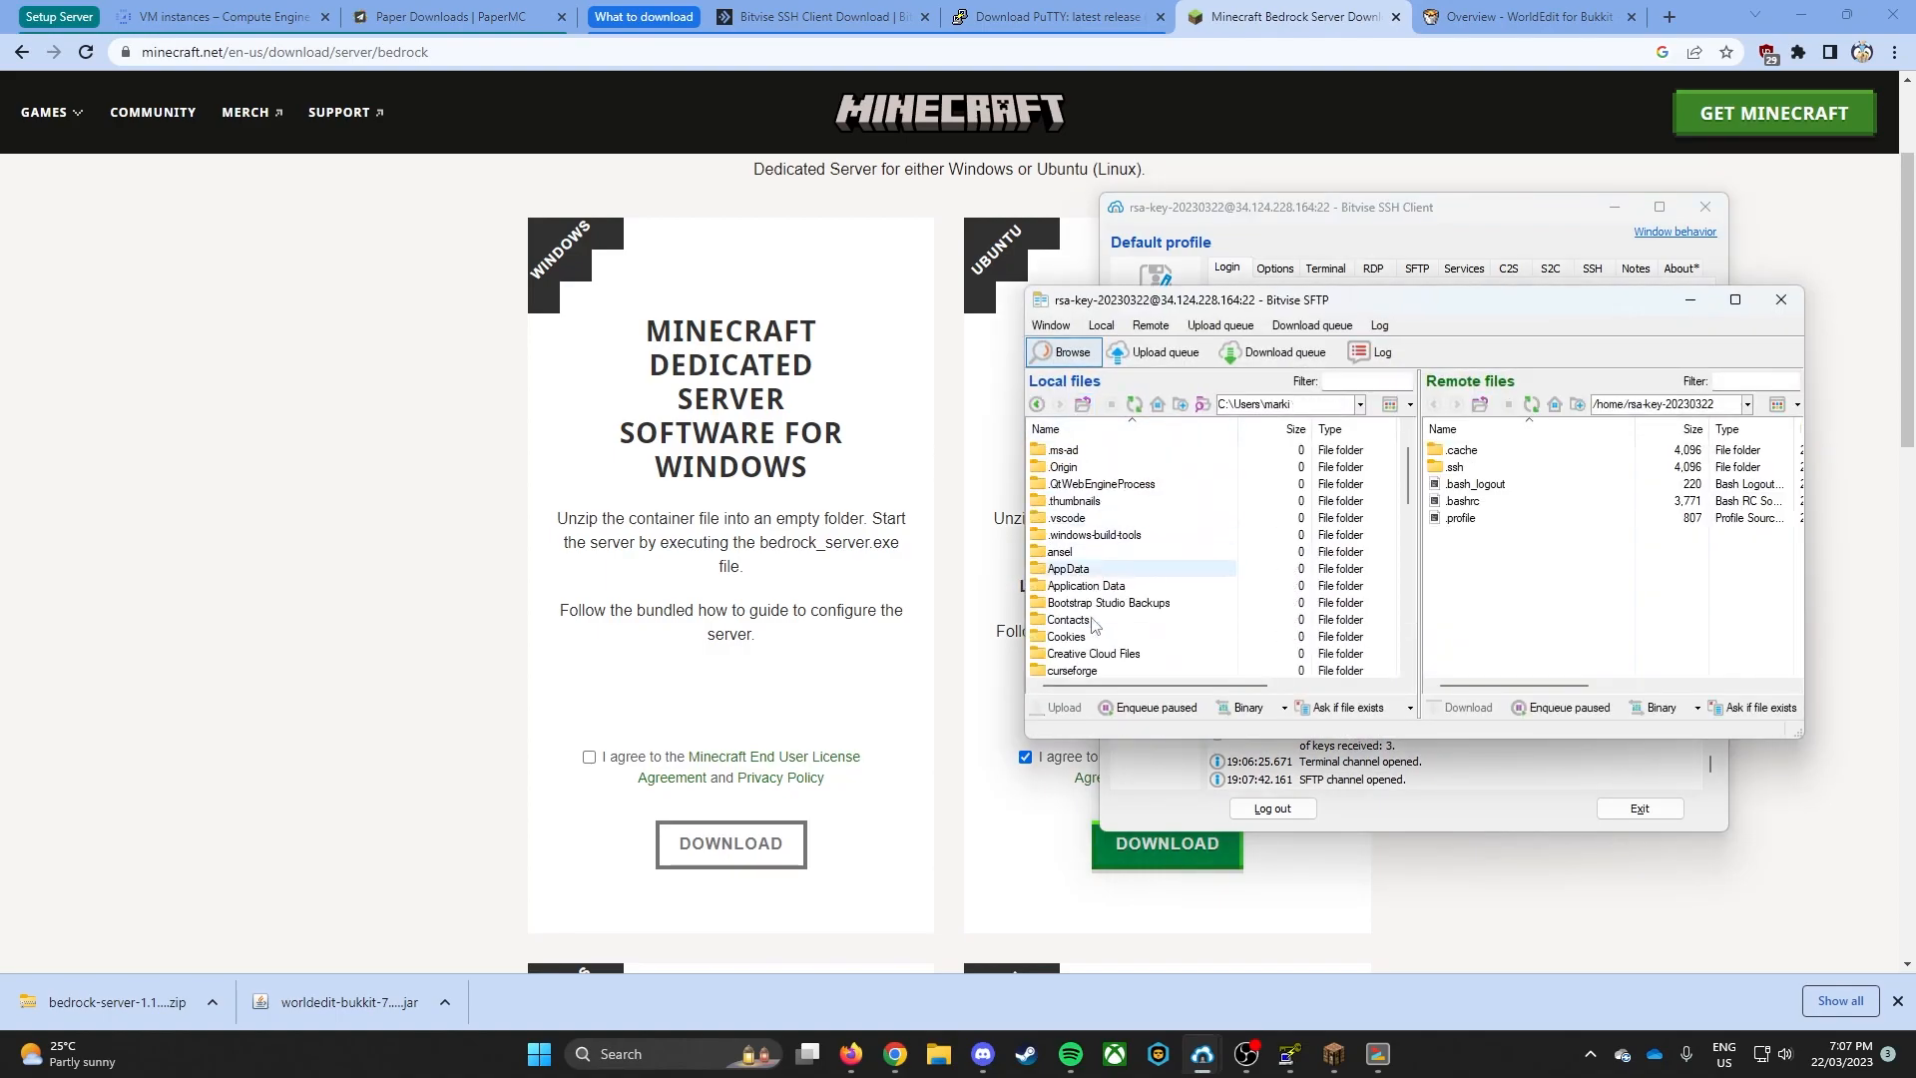
pyautogui.doubleClick(1097, 604)
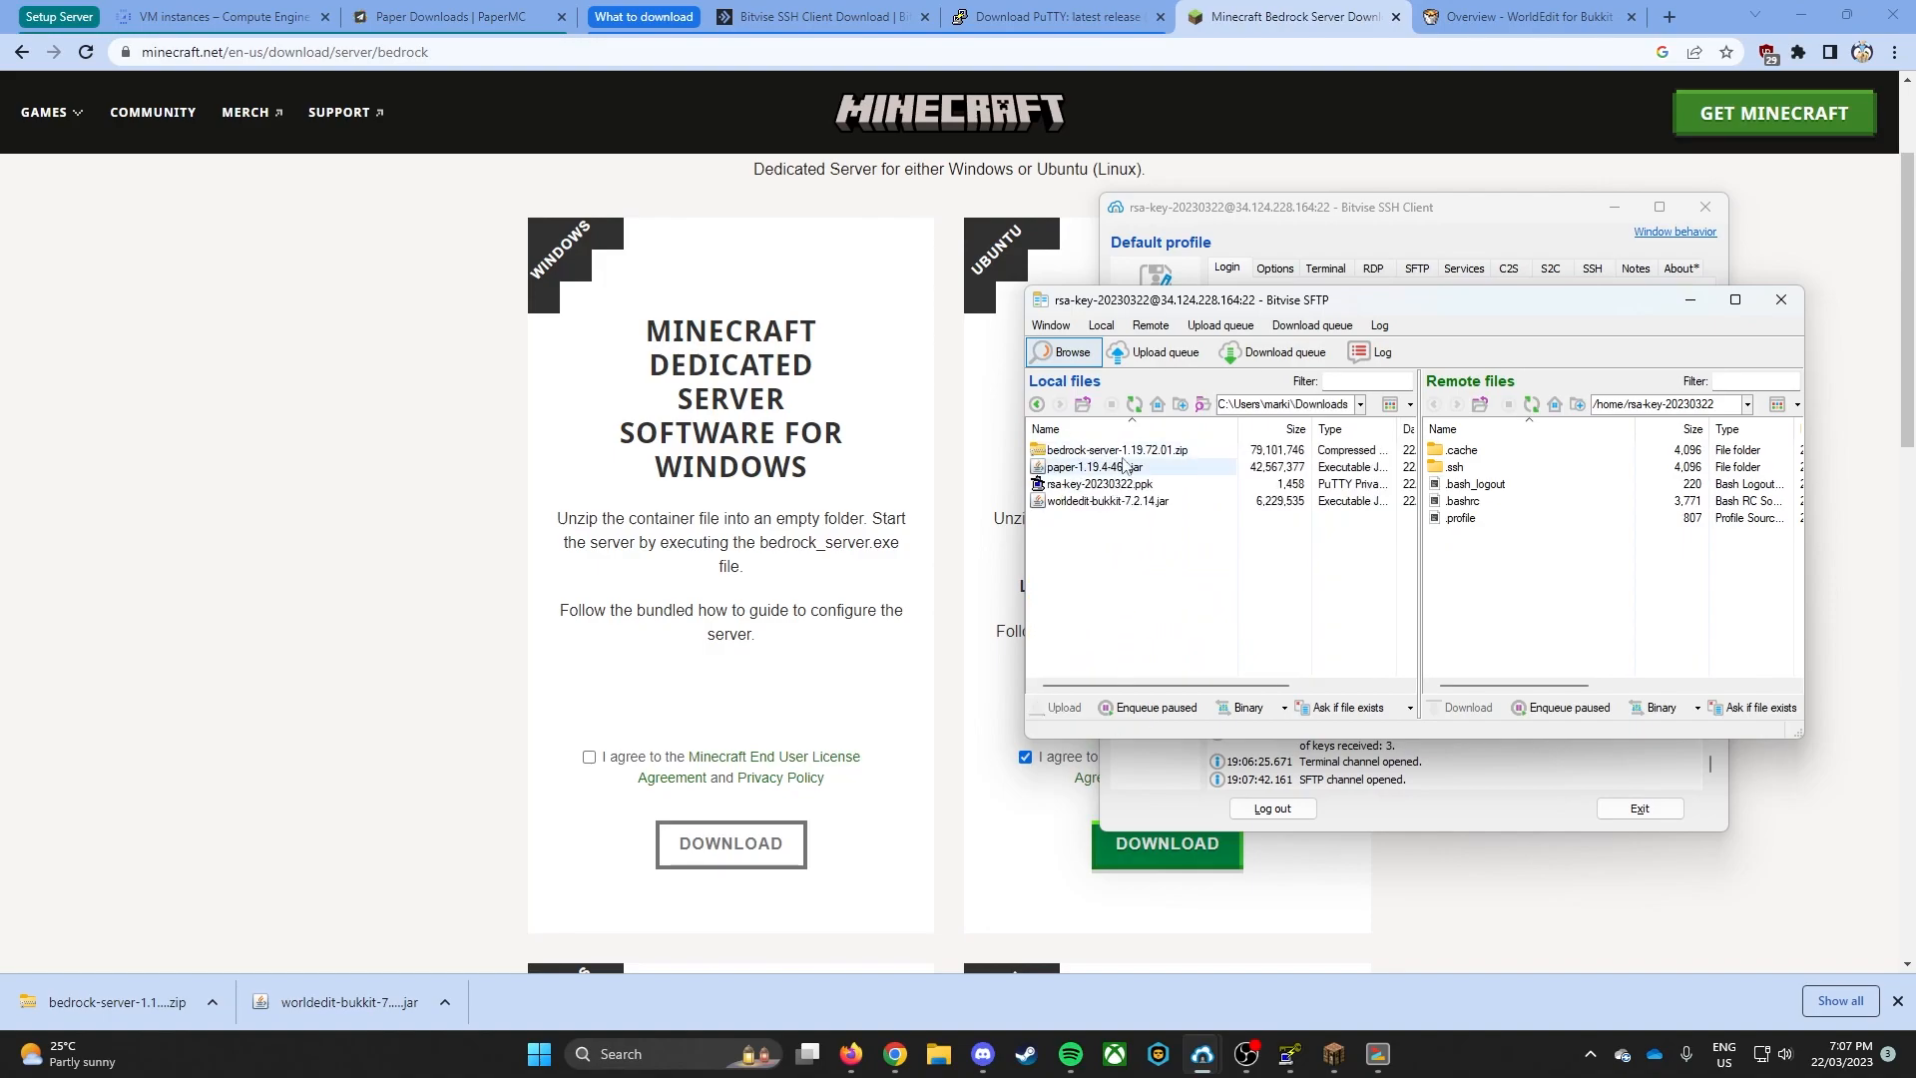
pyautogui.moveTo(1116, 450); pyautogui.dragTo(1524, 604)
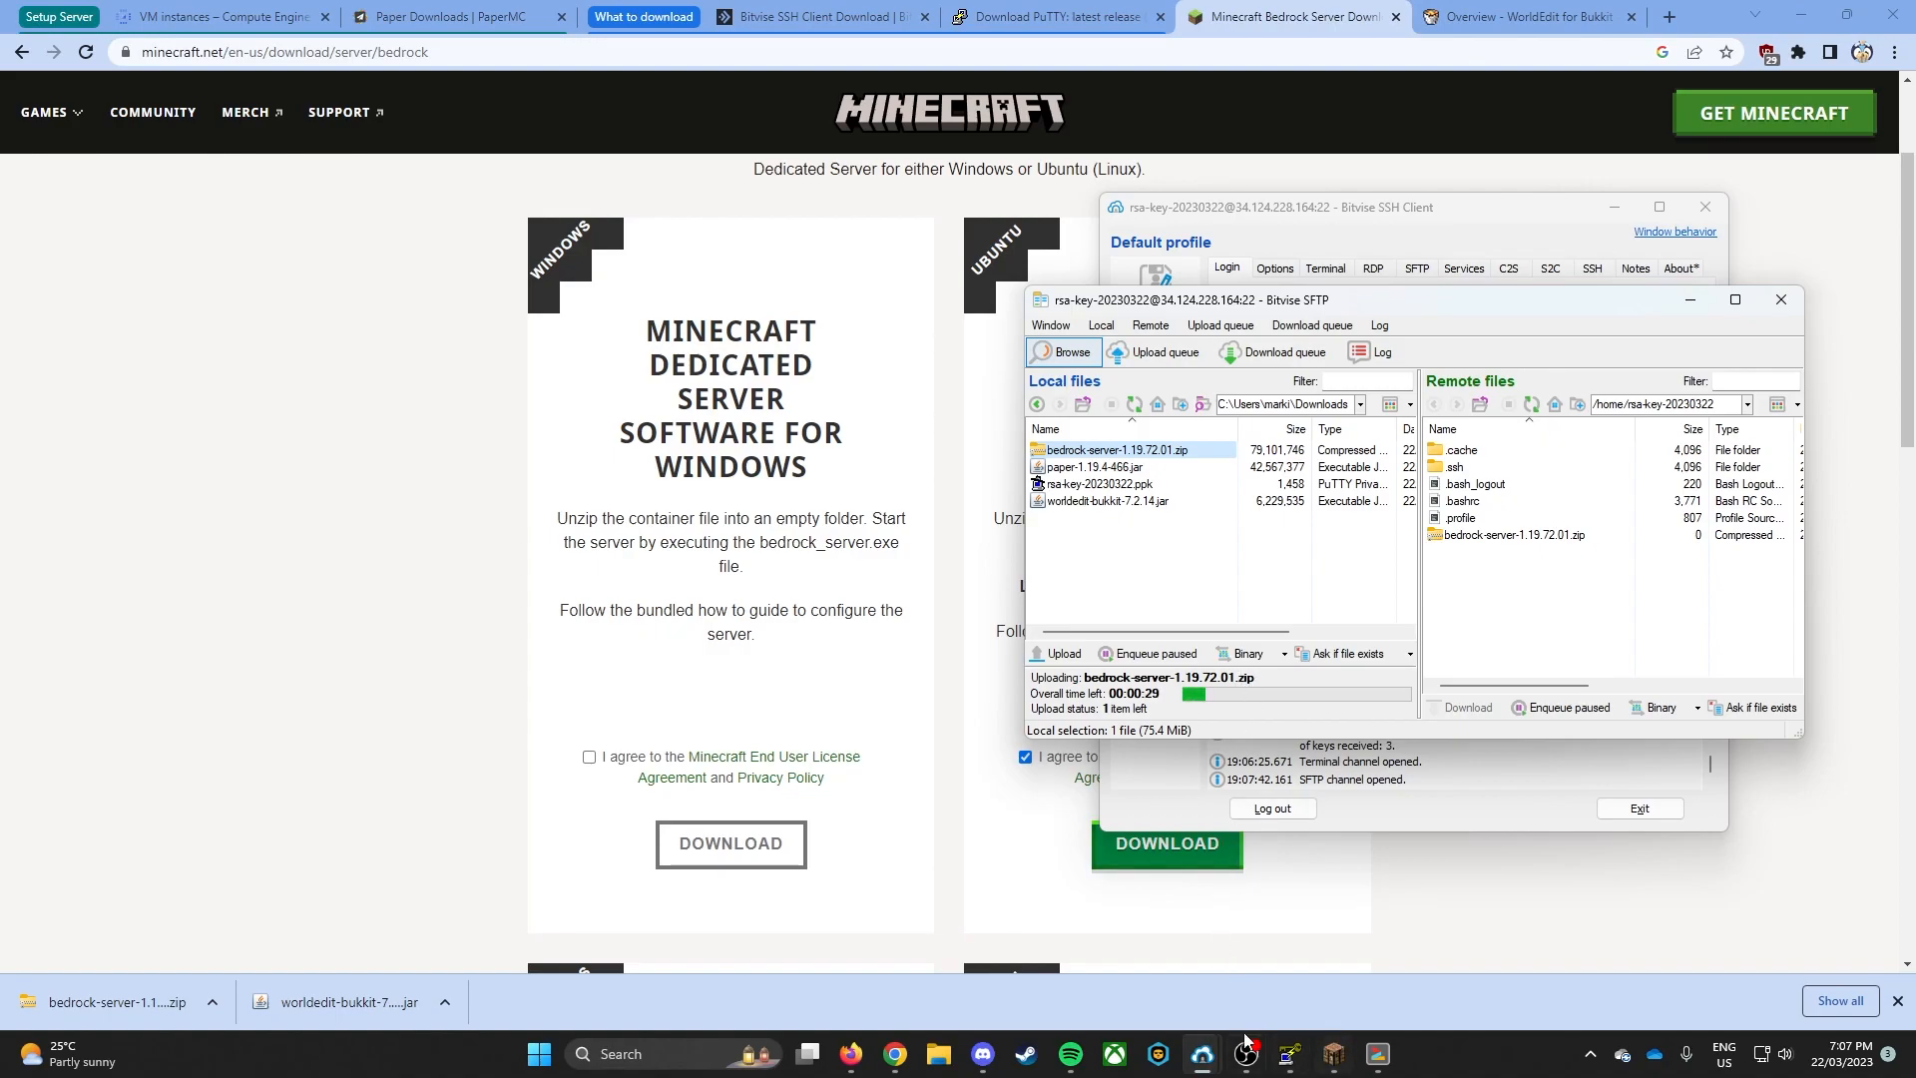
# - Switch to the terminal console and try to install unzip with apt install unzip, without sudo
pyautogui.click(1377, 1053)
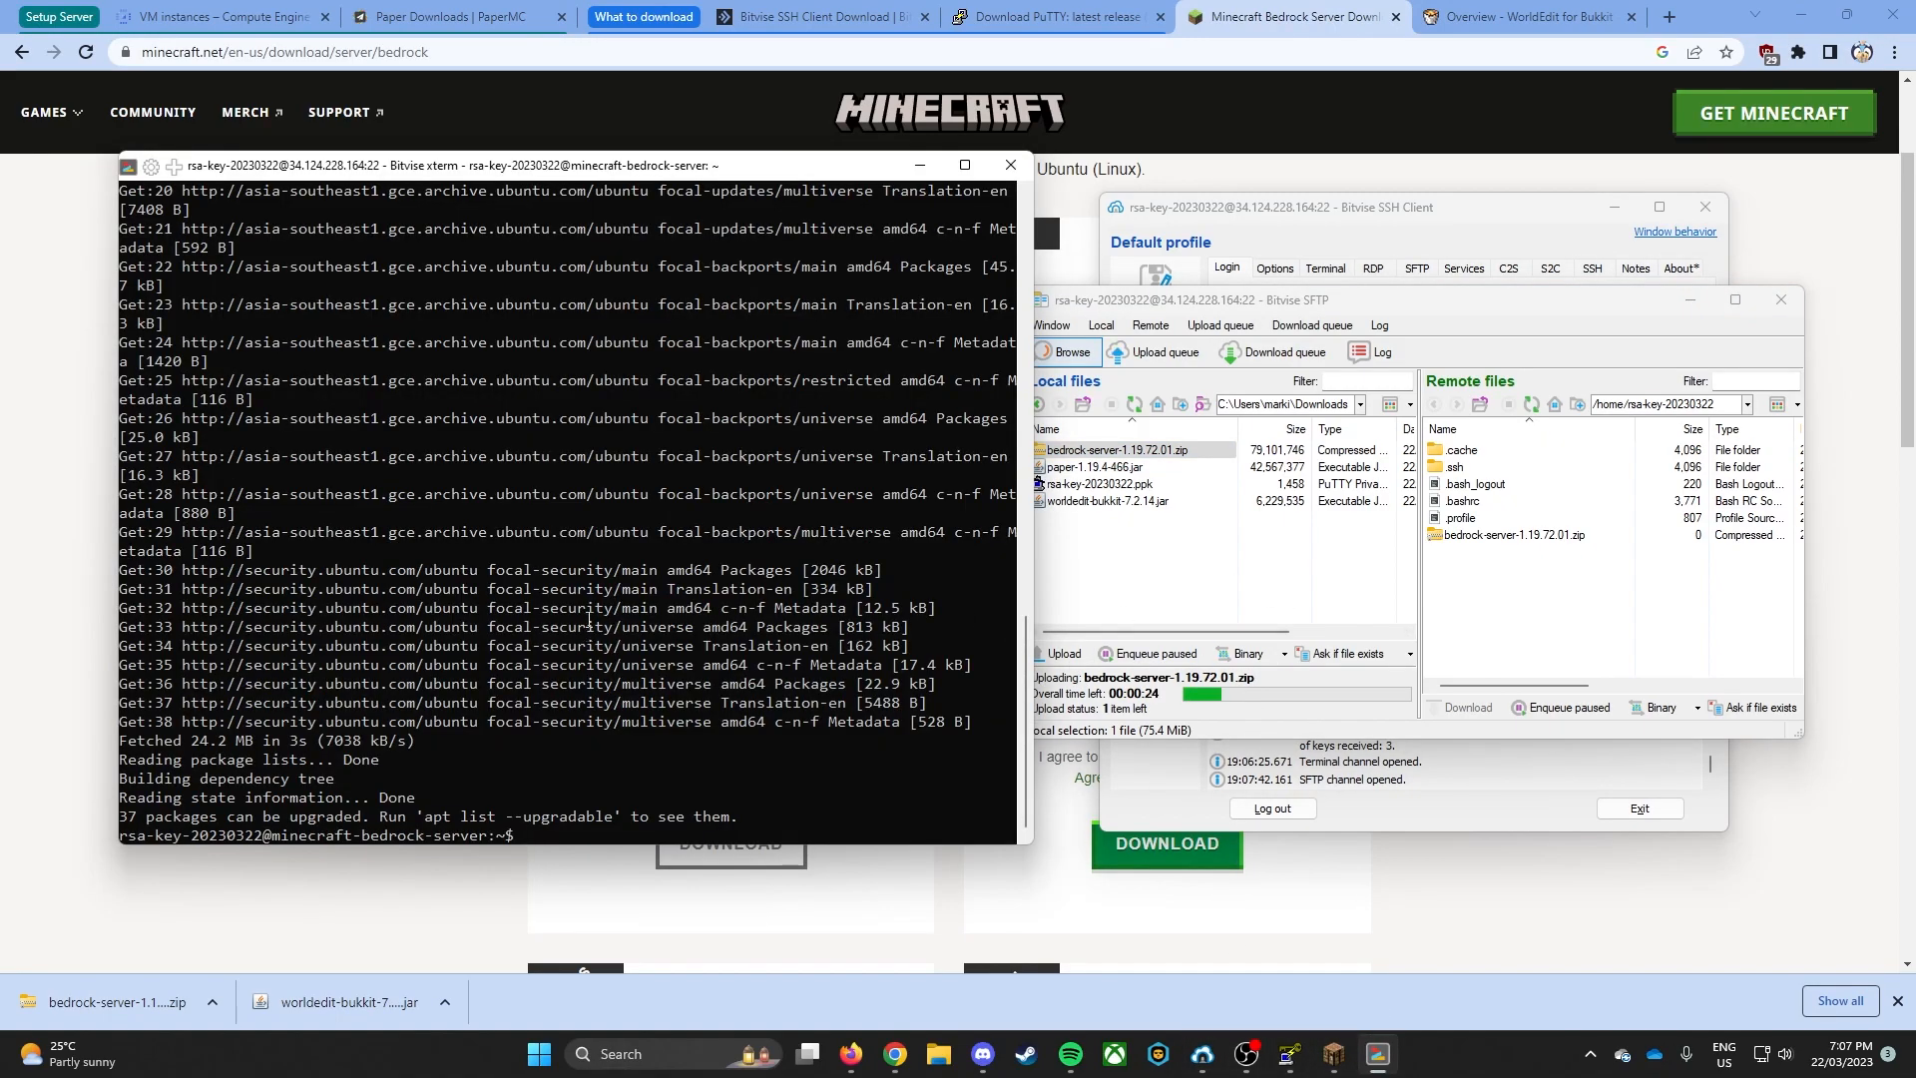
pyautogui.moveTo(554, 166); pyautogui.dragTo(523, 155)
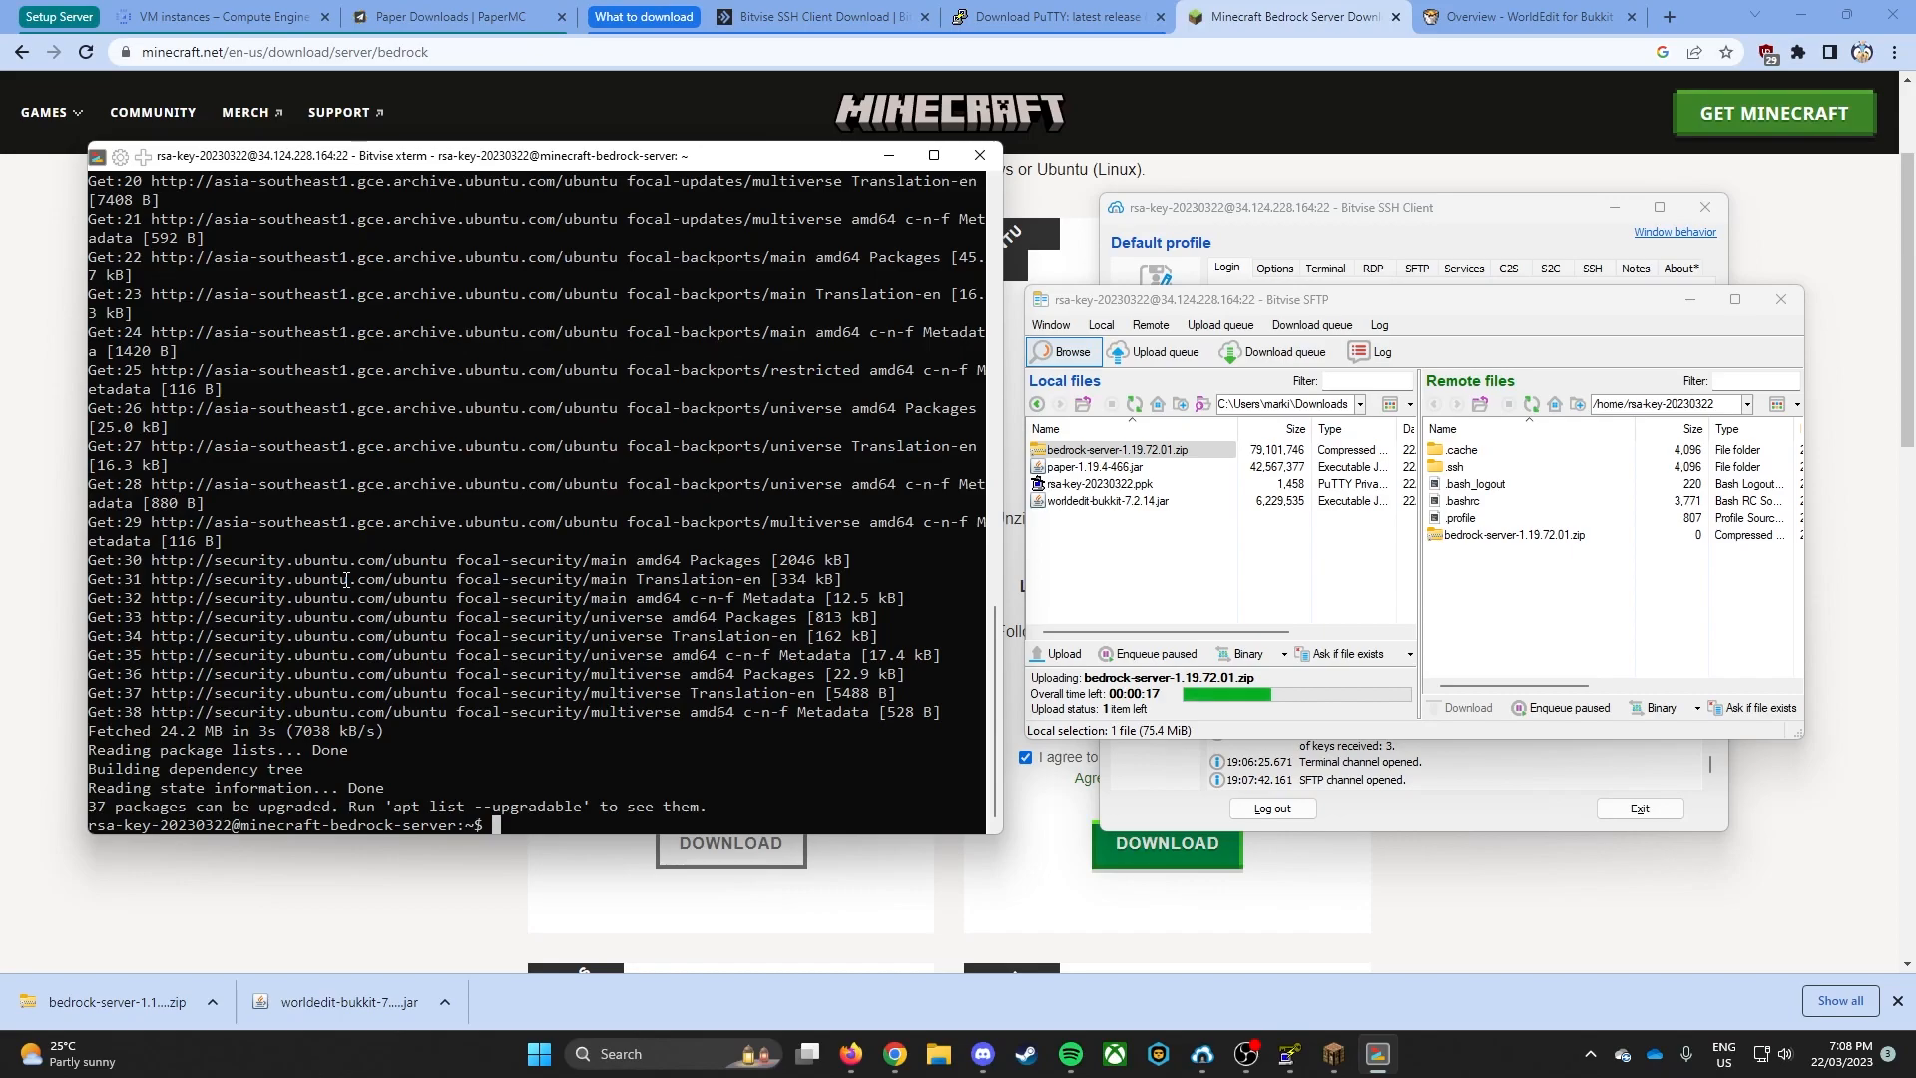
pyautogui.write('pt install unzip')
pyautogui.press('Return')
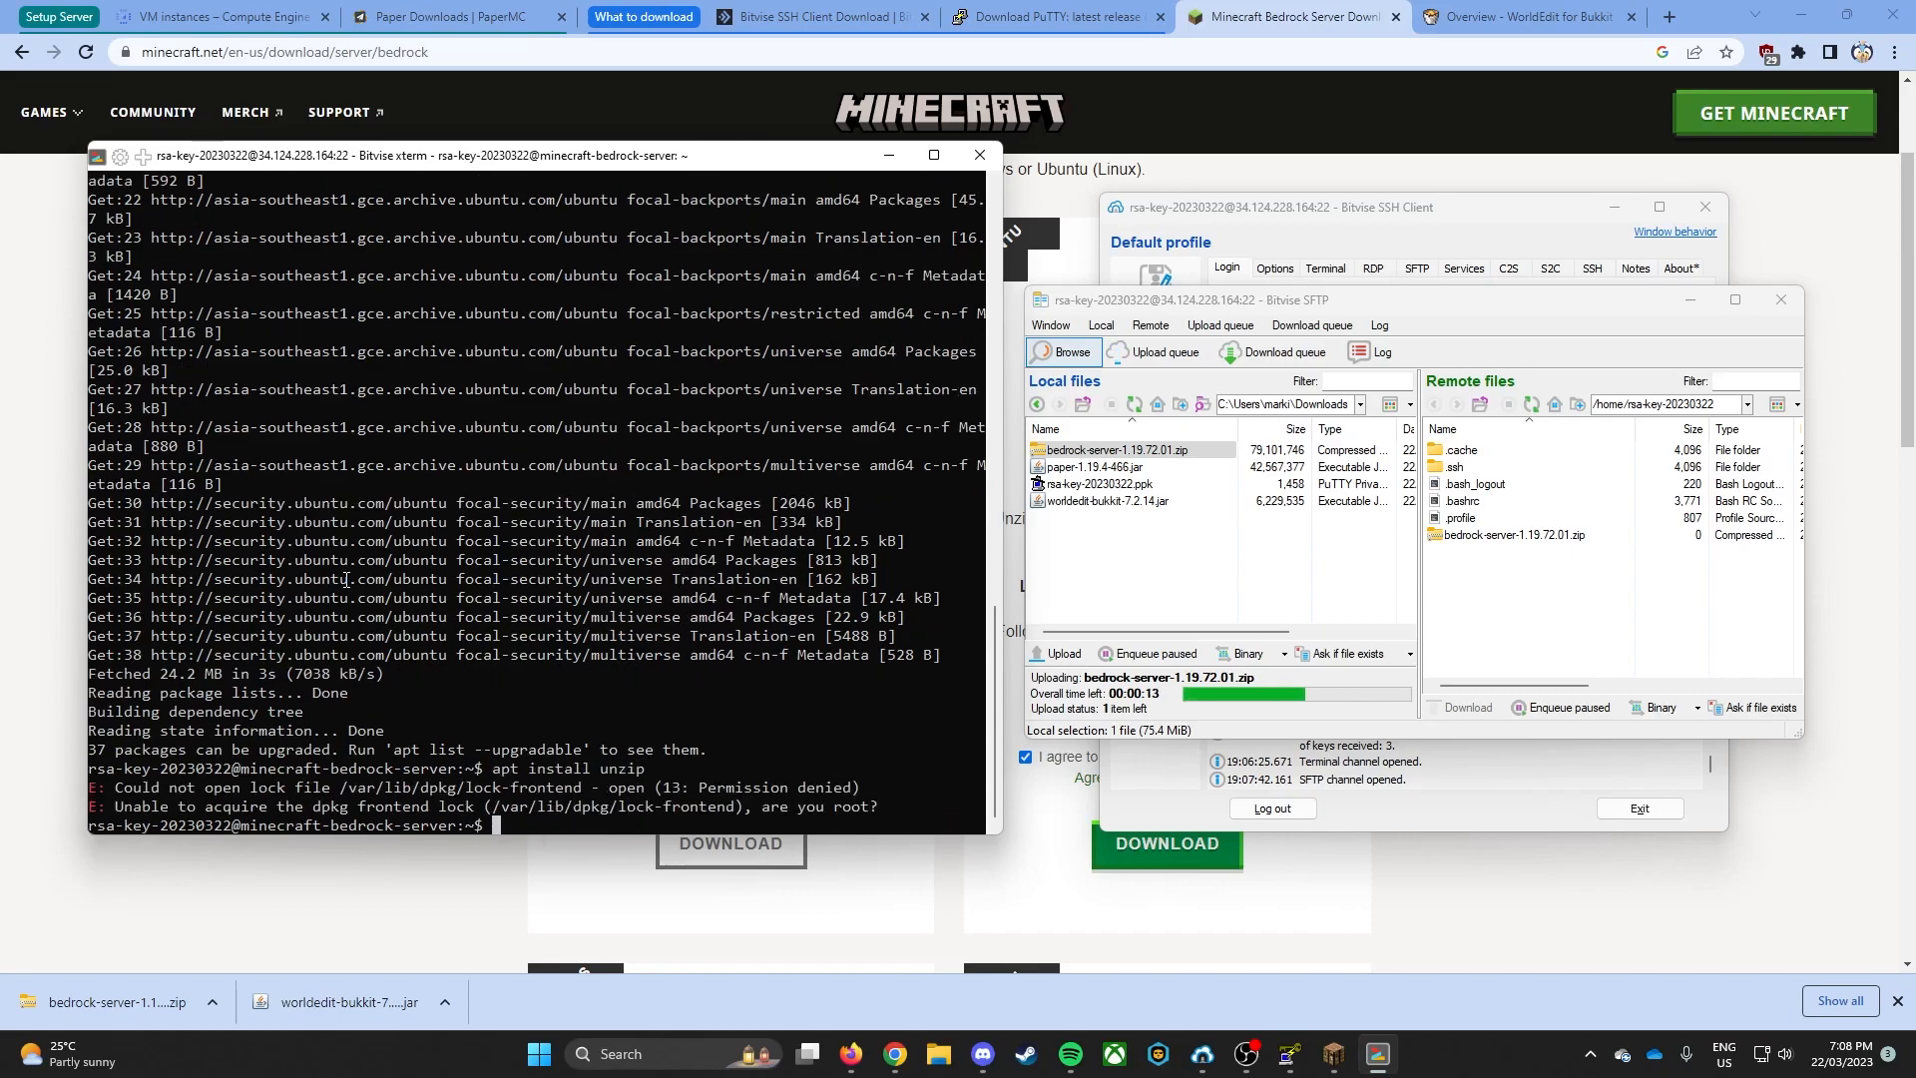
# - Rerun the unzip installation with root rights as sudo apt install unzip
pyautogui.press('Up')
pyautogui.hotkey('ctrl', 'Left')
pyautogui.hotkey('ctrl', 'Left')
pyautogui.hotkey('ctrl', 'Left')
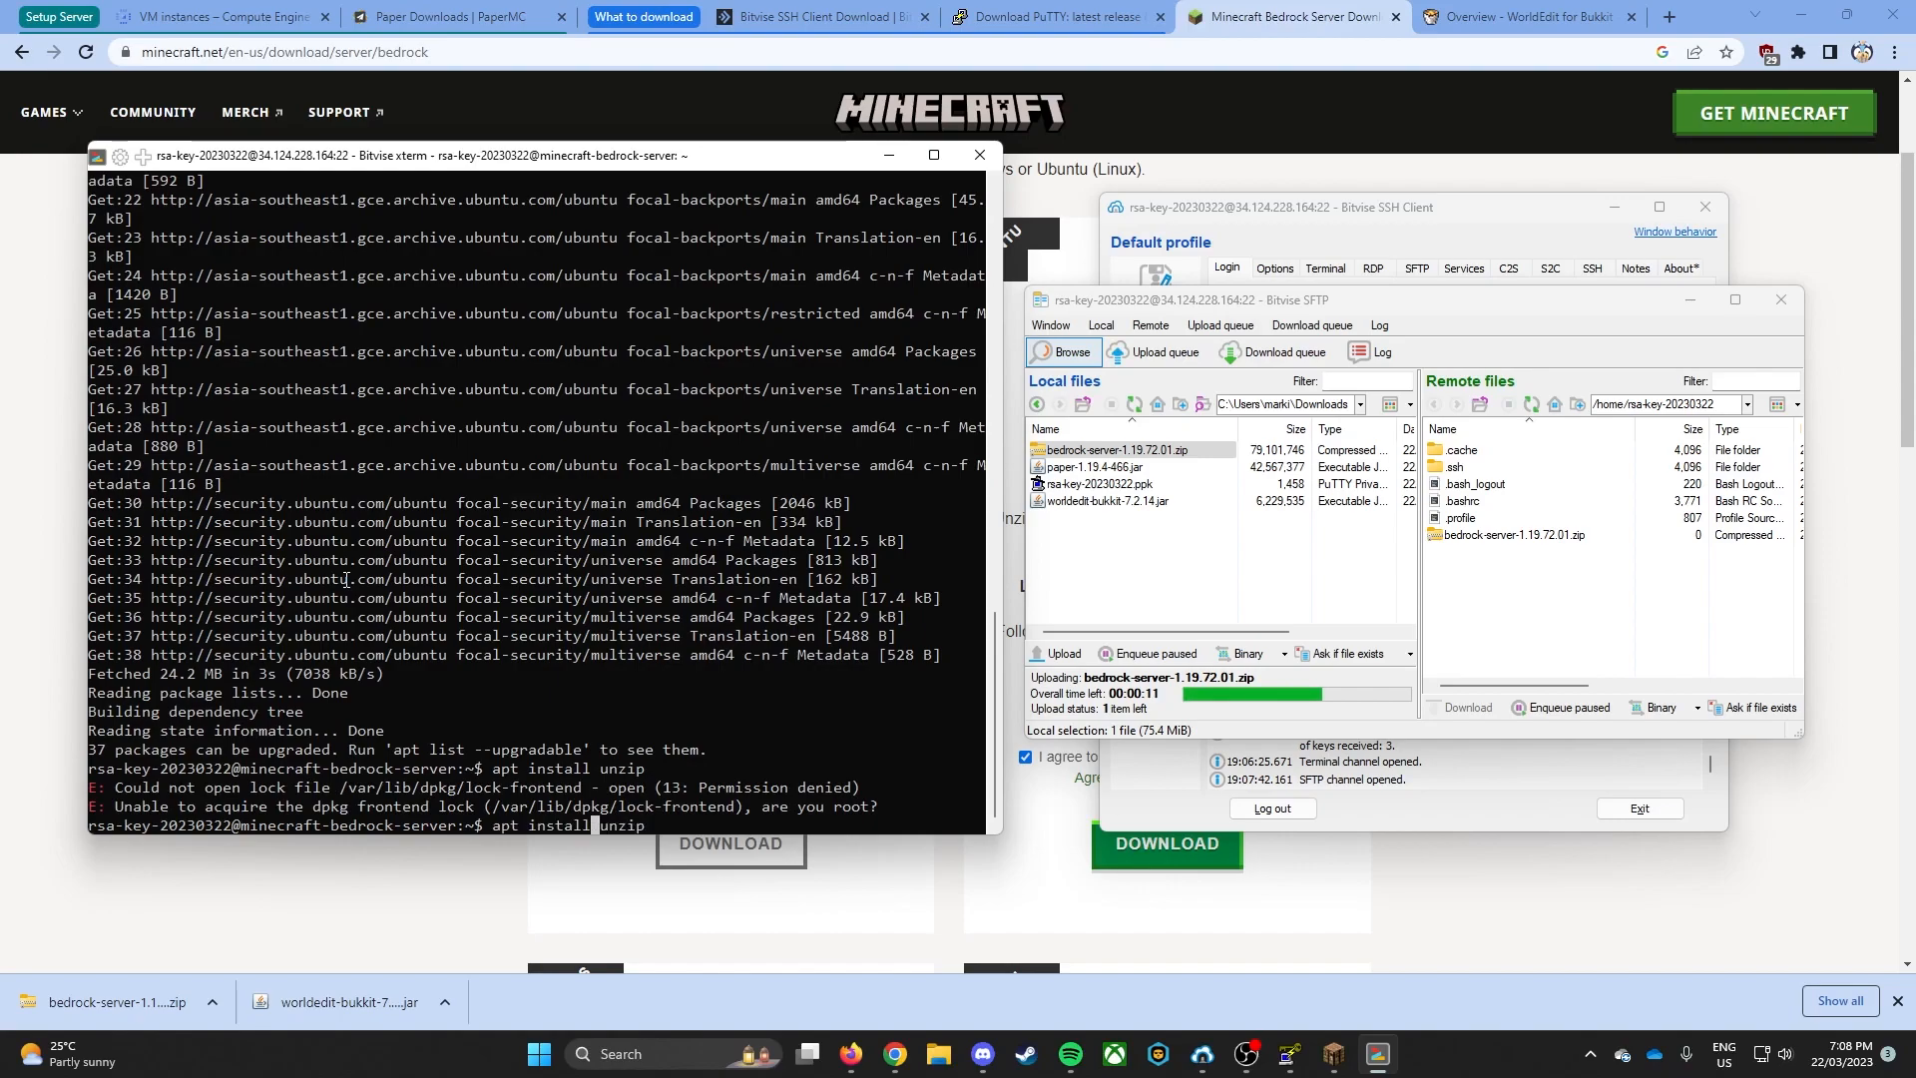
pyautogui.write('sudo')
pyautogui.press('Return')
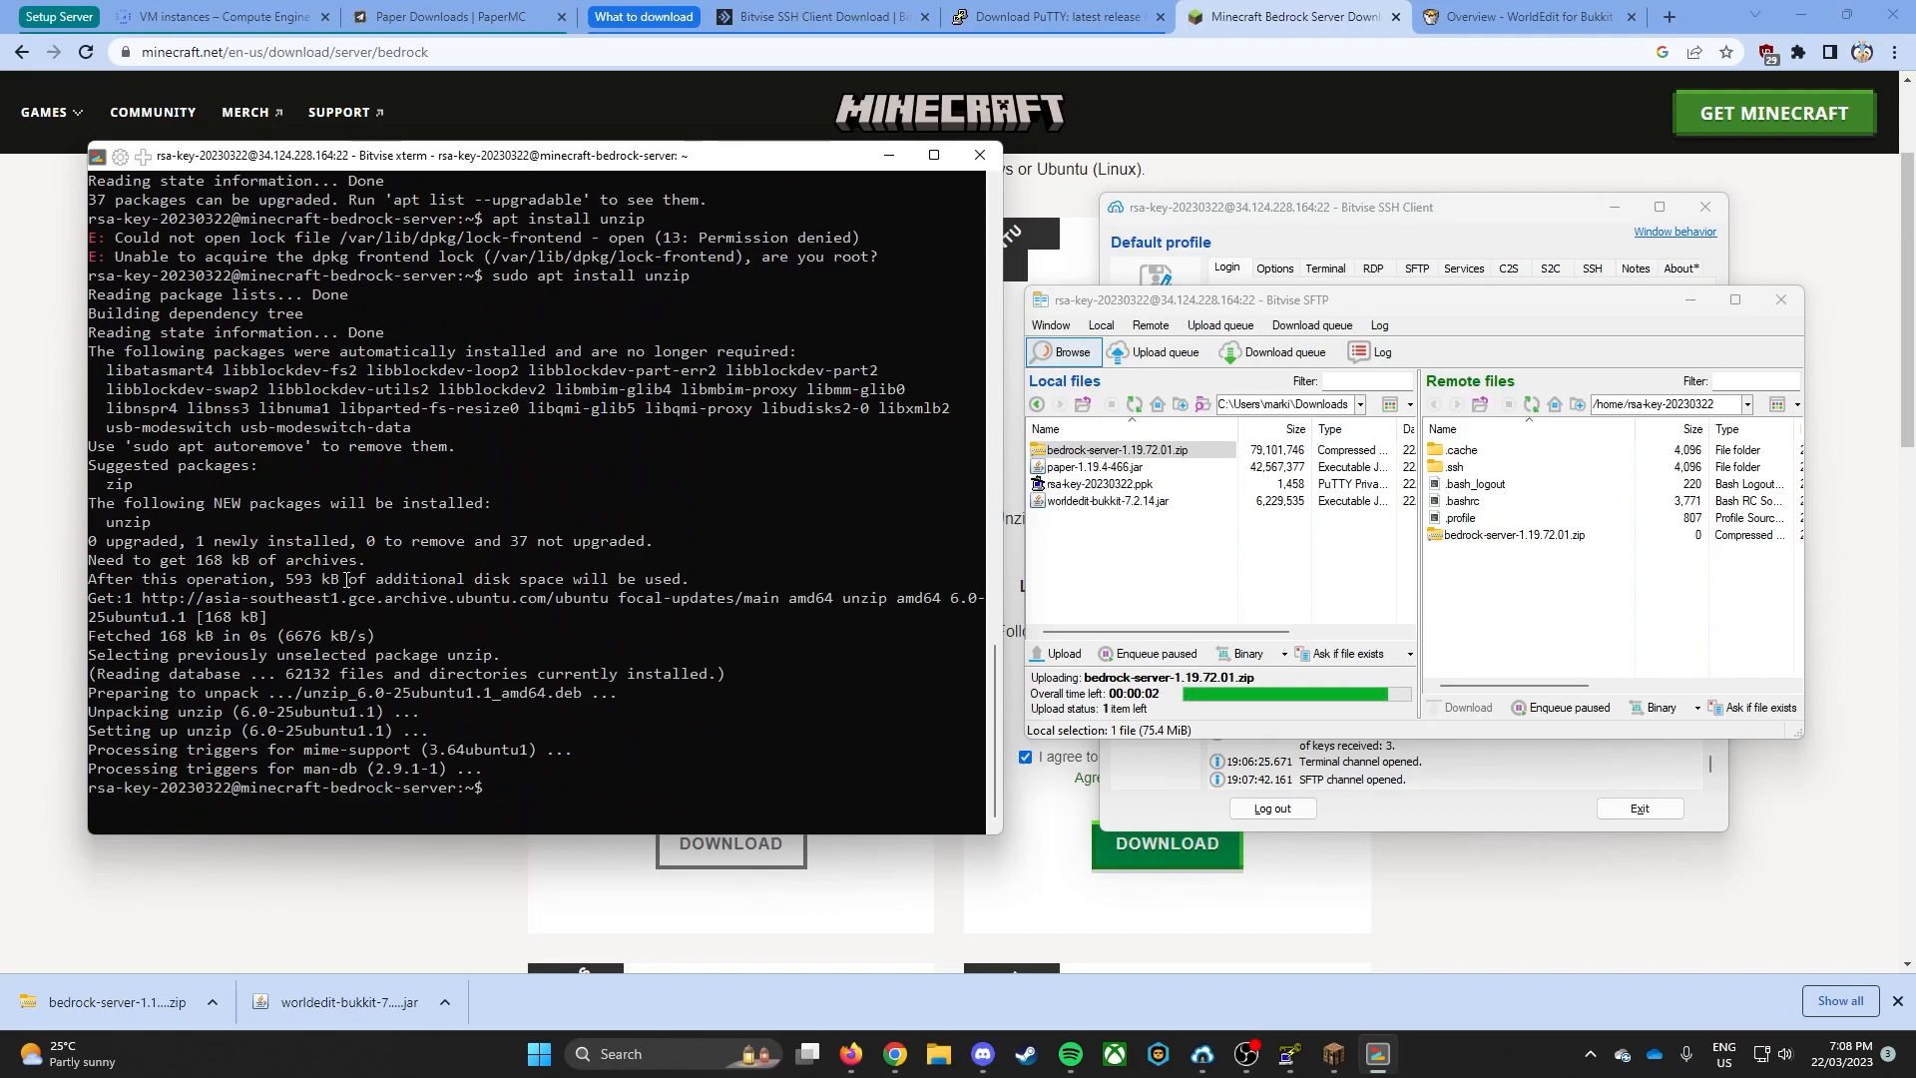
# - Extract bedrock-server-1.19.72.01.zip into the server's home directory with unzip
pyautogui.write('unz')
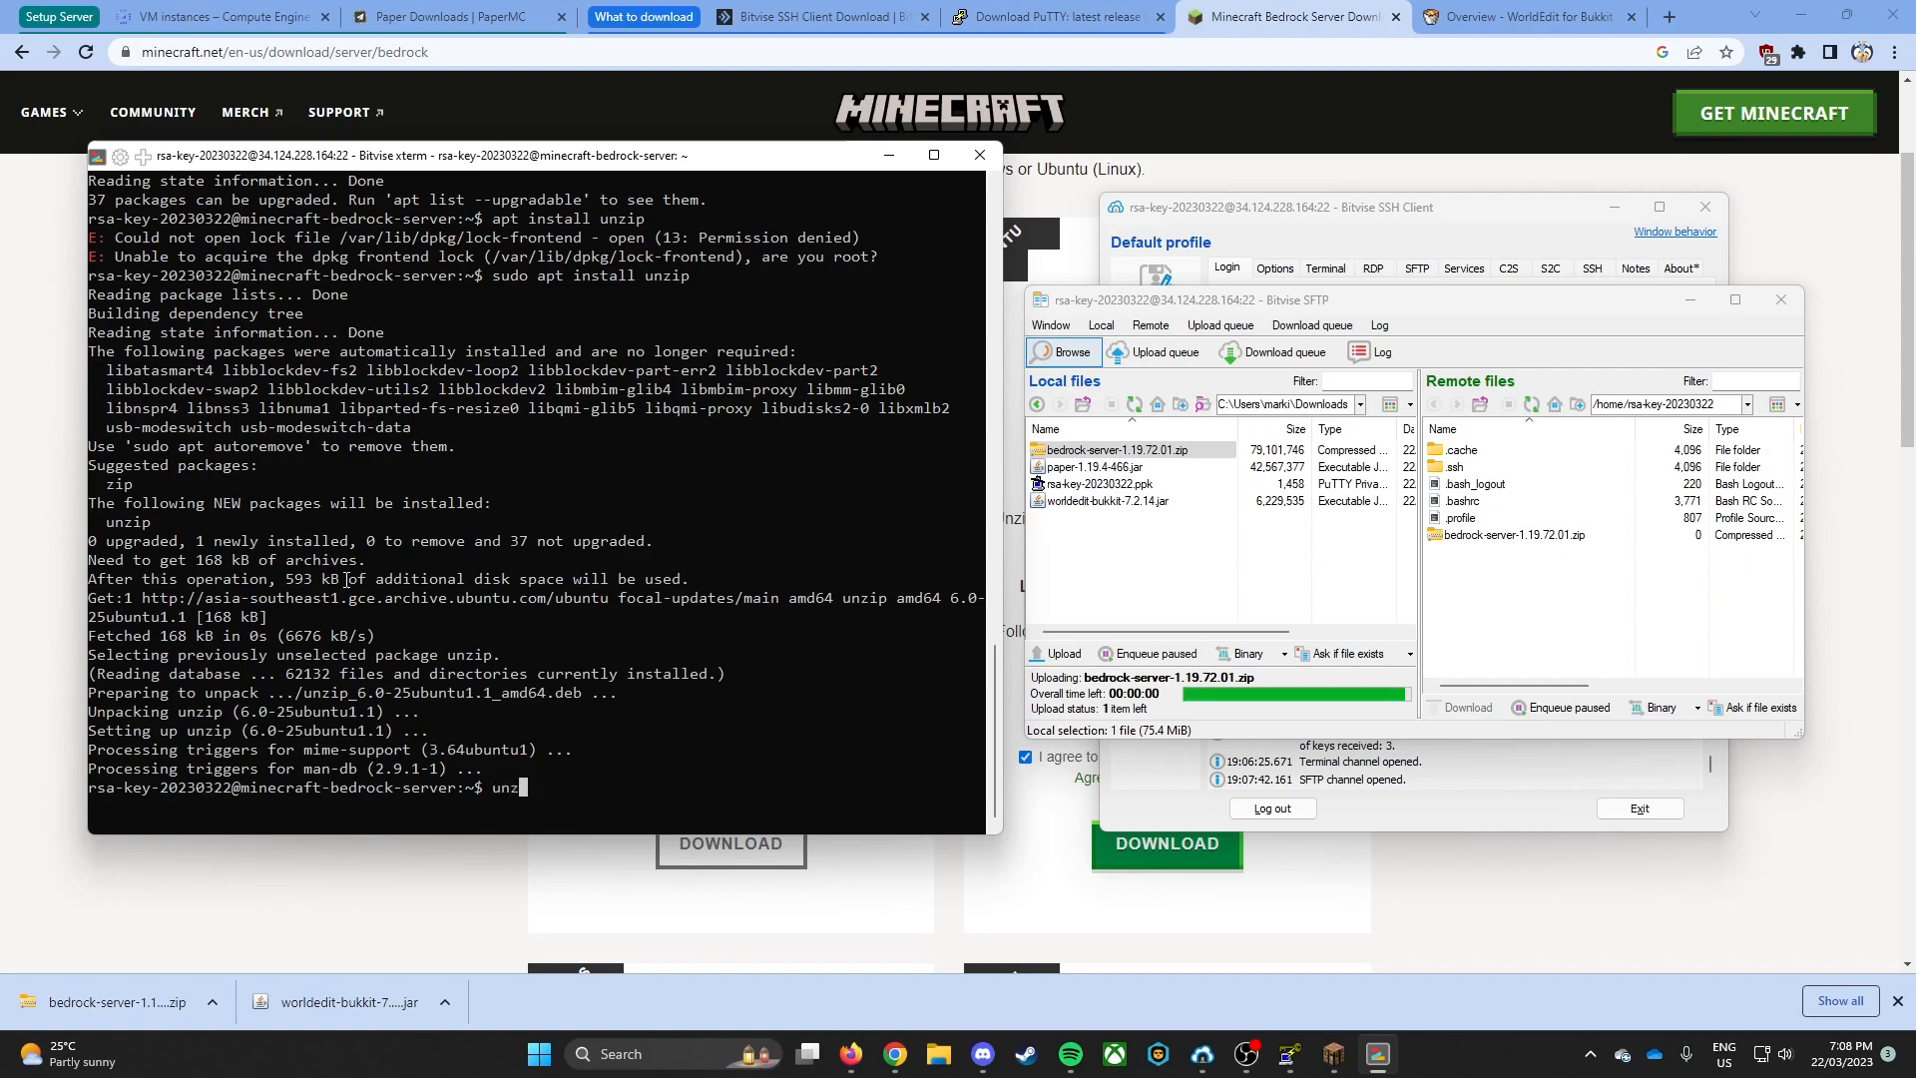
pyautogui.write('ip ')
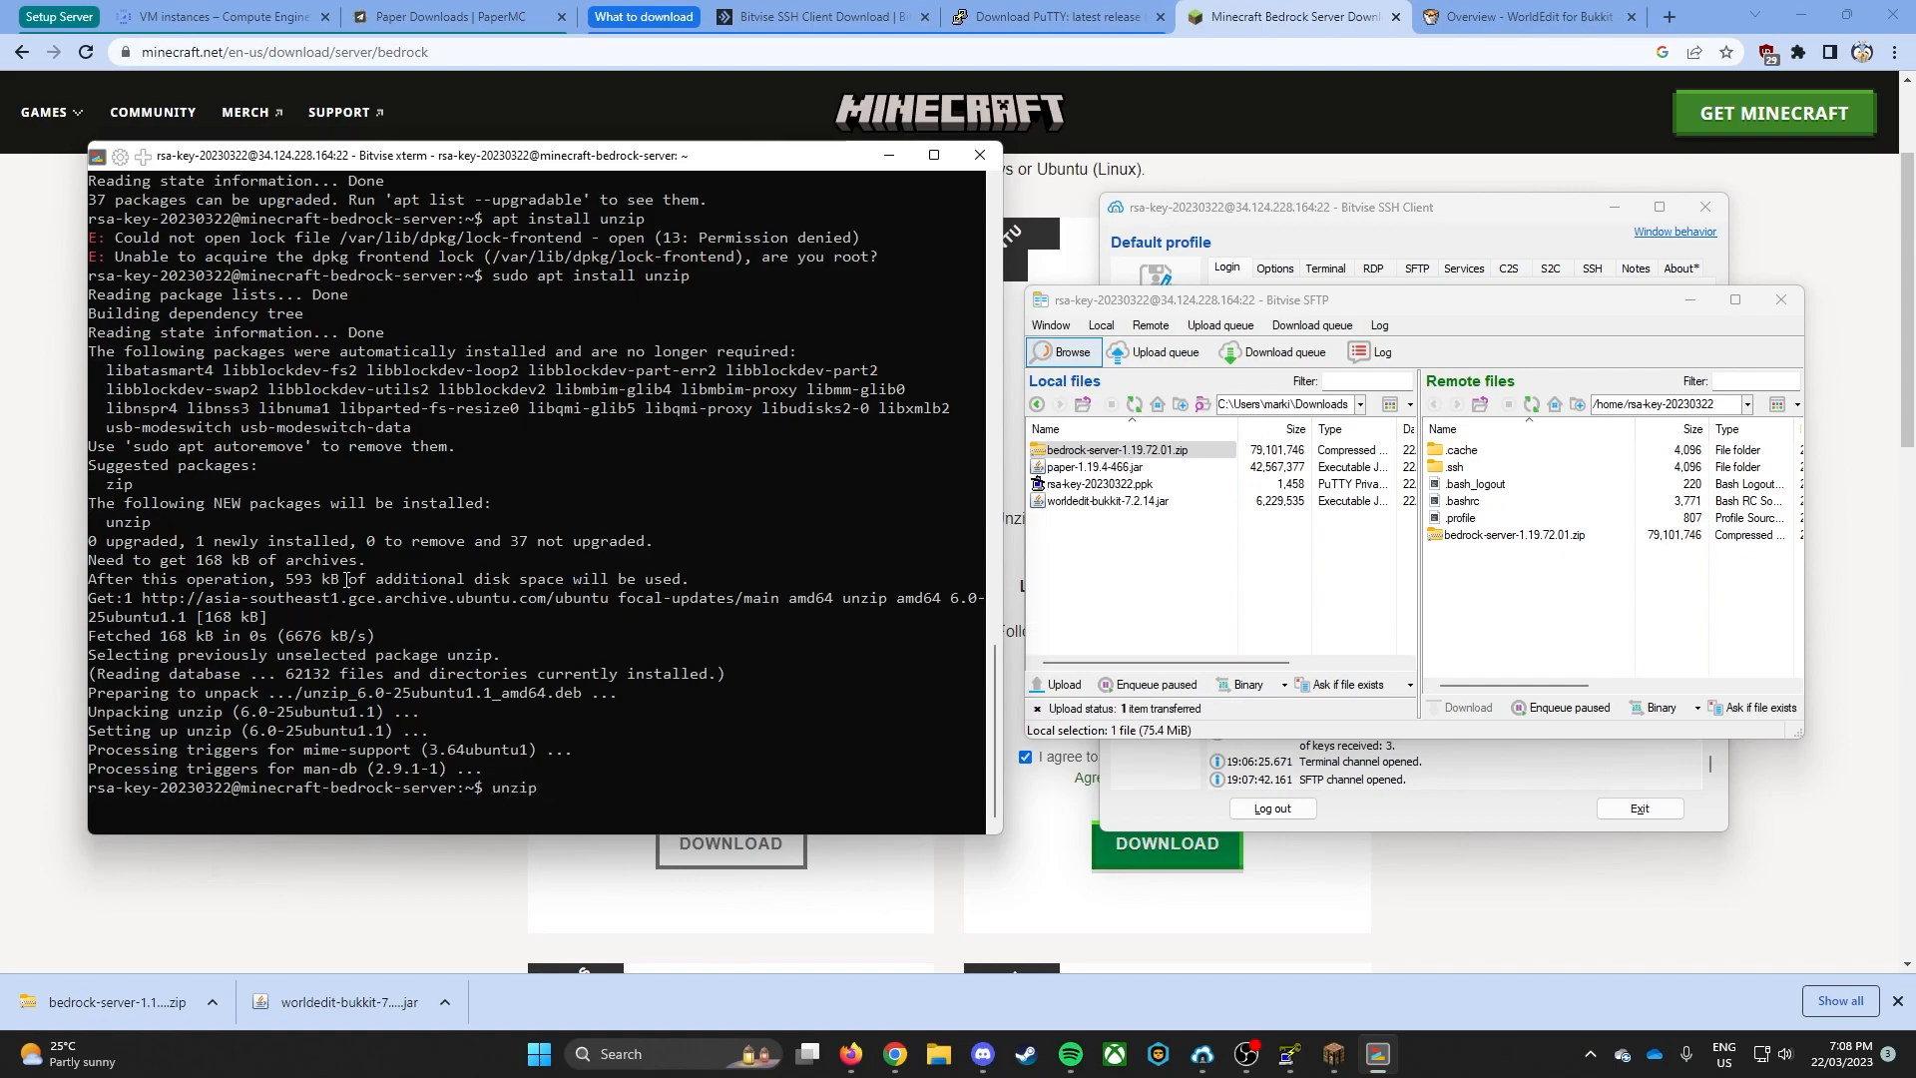
pyautogui.write('be')
pyautogui.press('Tab')
pyautogui.press('Return')
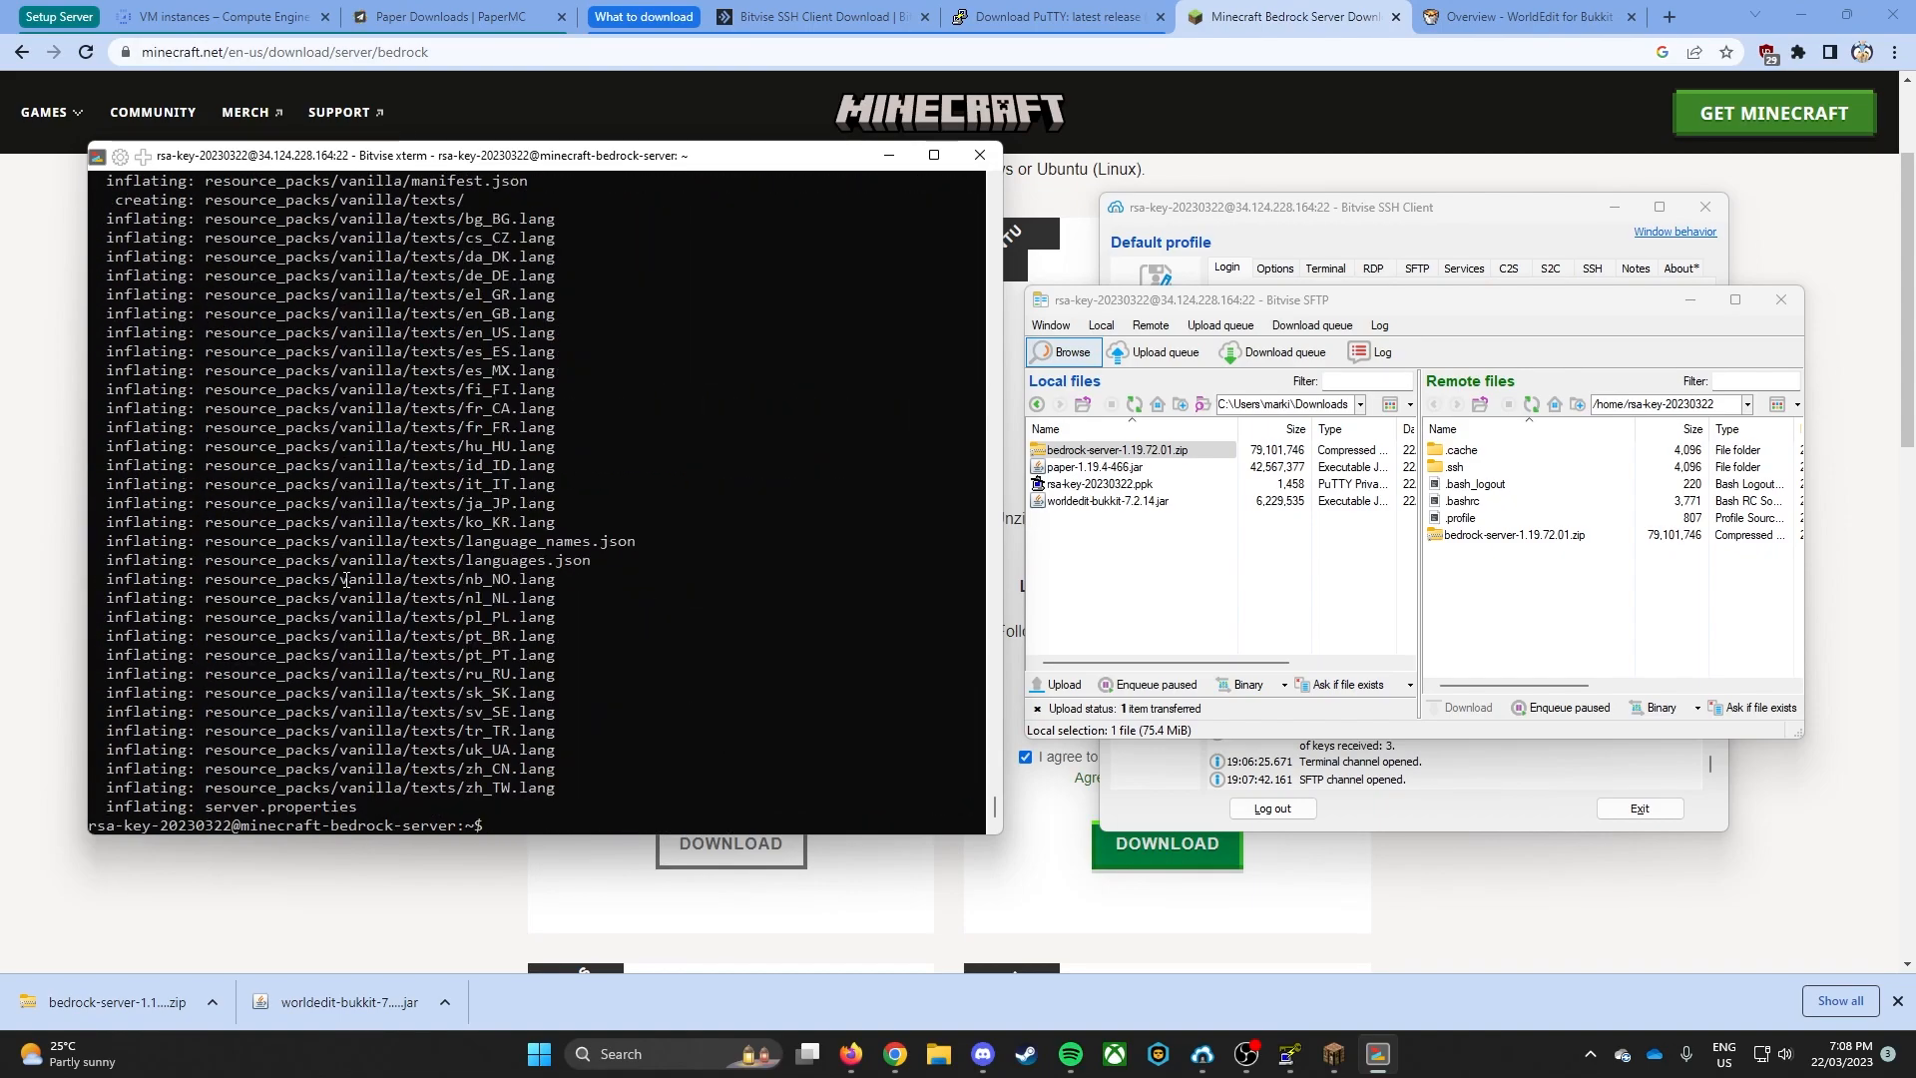
# - List the extracted server files with ls and check the refreshed remote home directory in the SFTP window
pyautogui.write('ls')
pyautogui.press('Return')
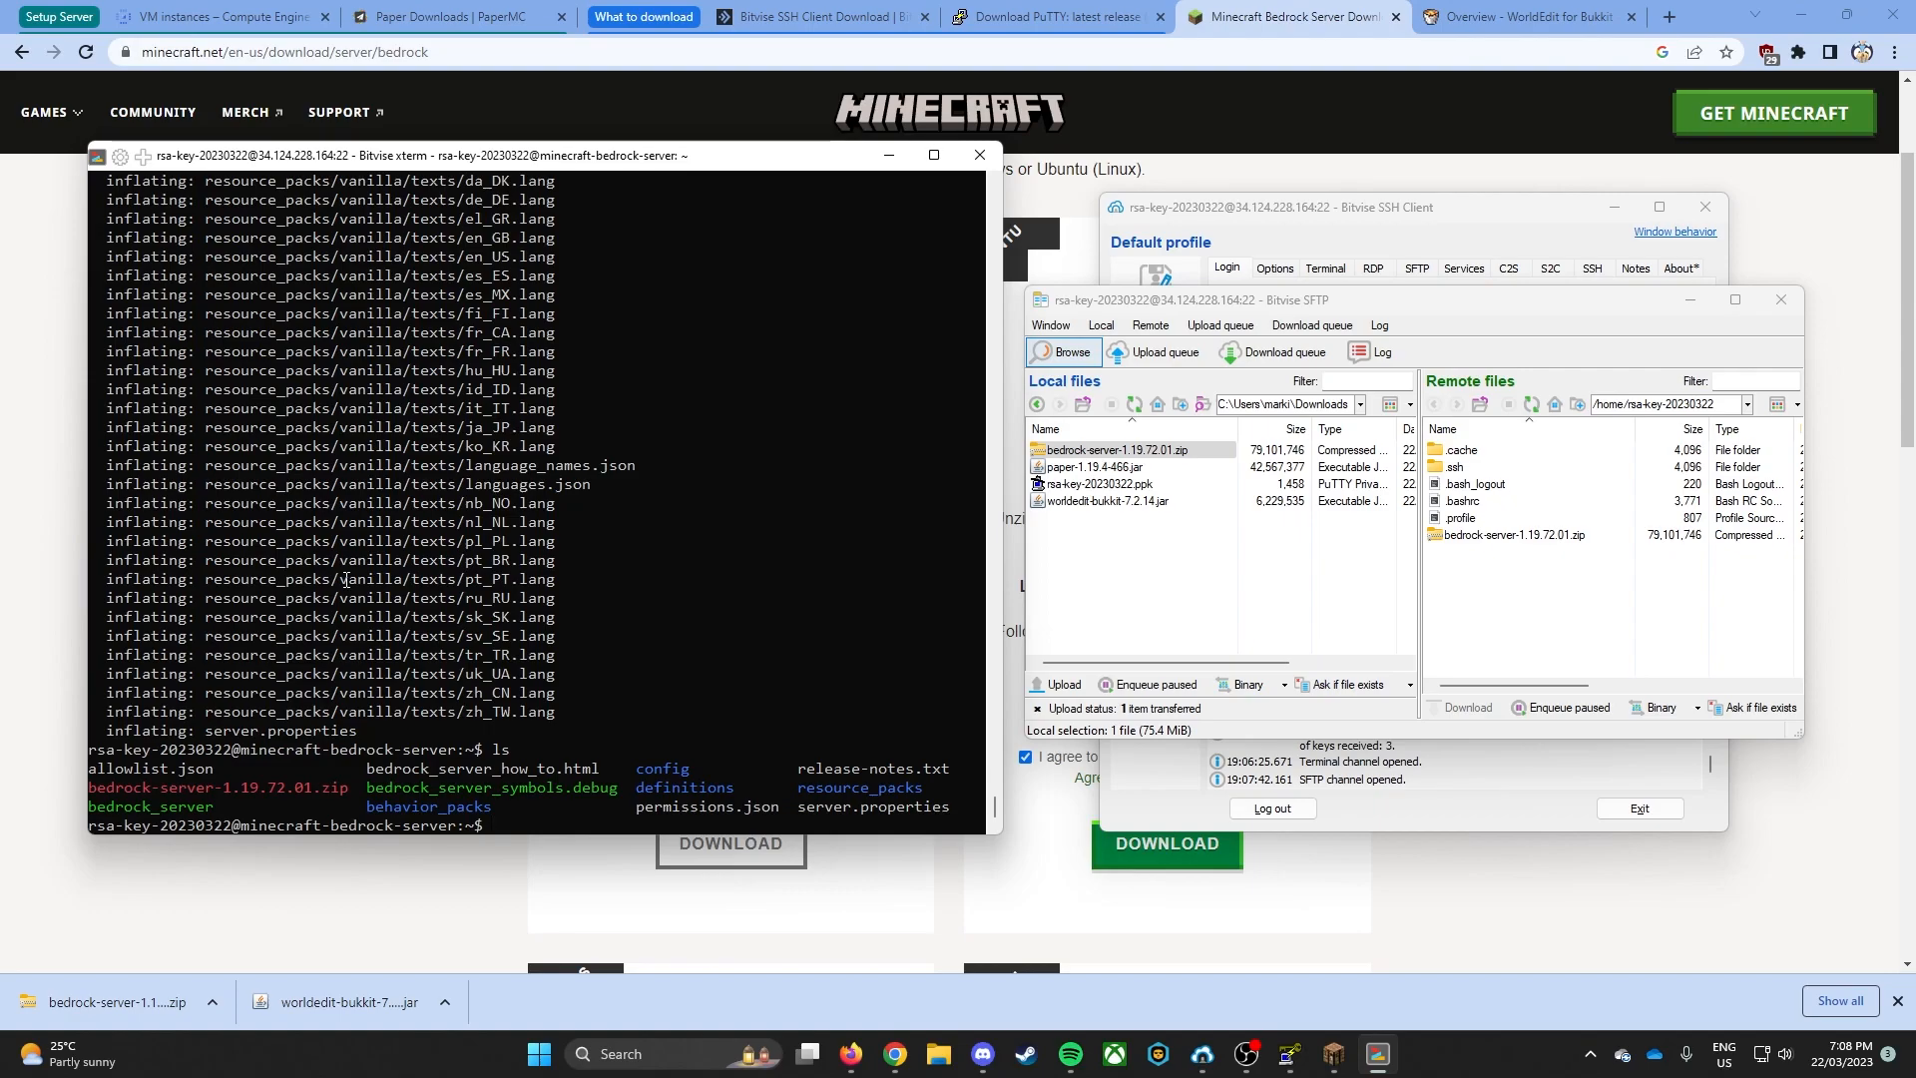
pyautogui.click(1531, 403)
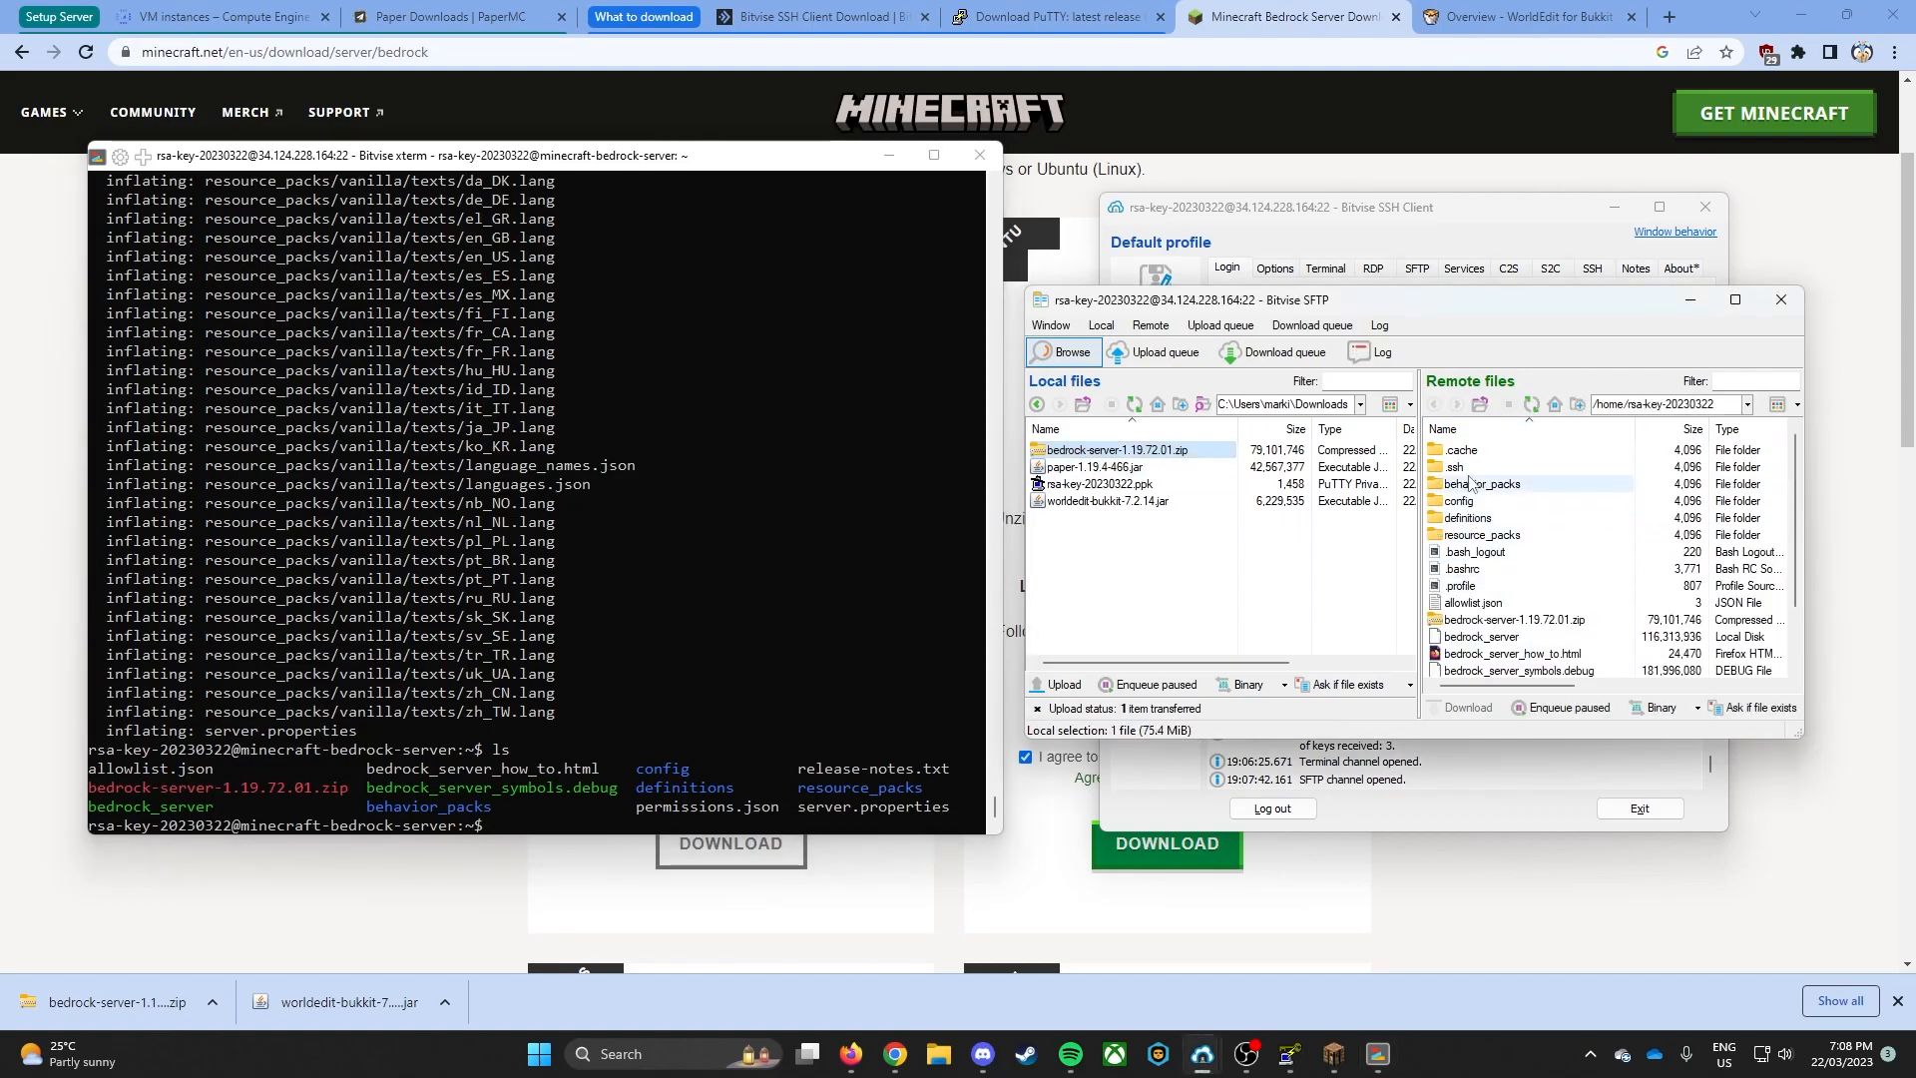
pyautogui.click(1497, 536)
pyautogui.click(1486, 486)
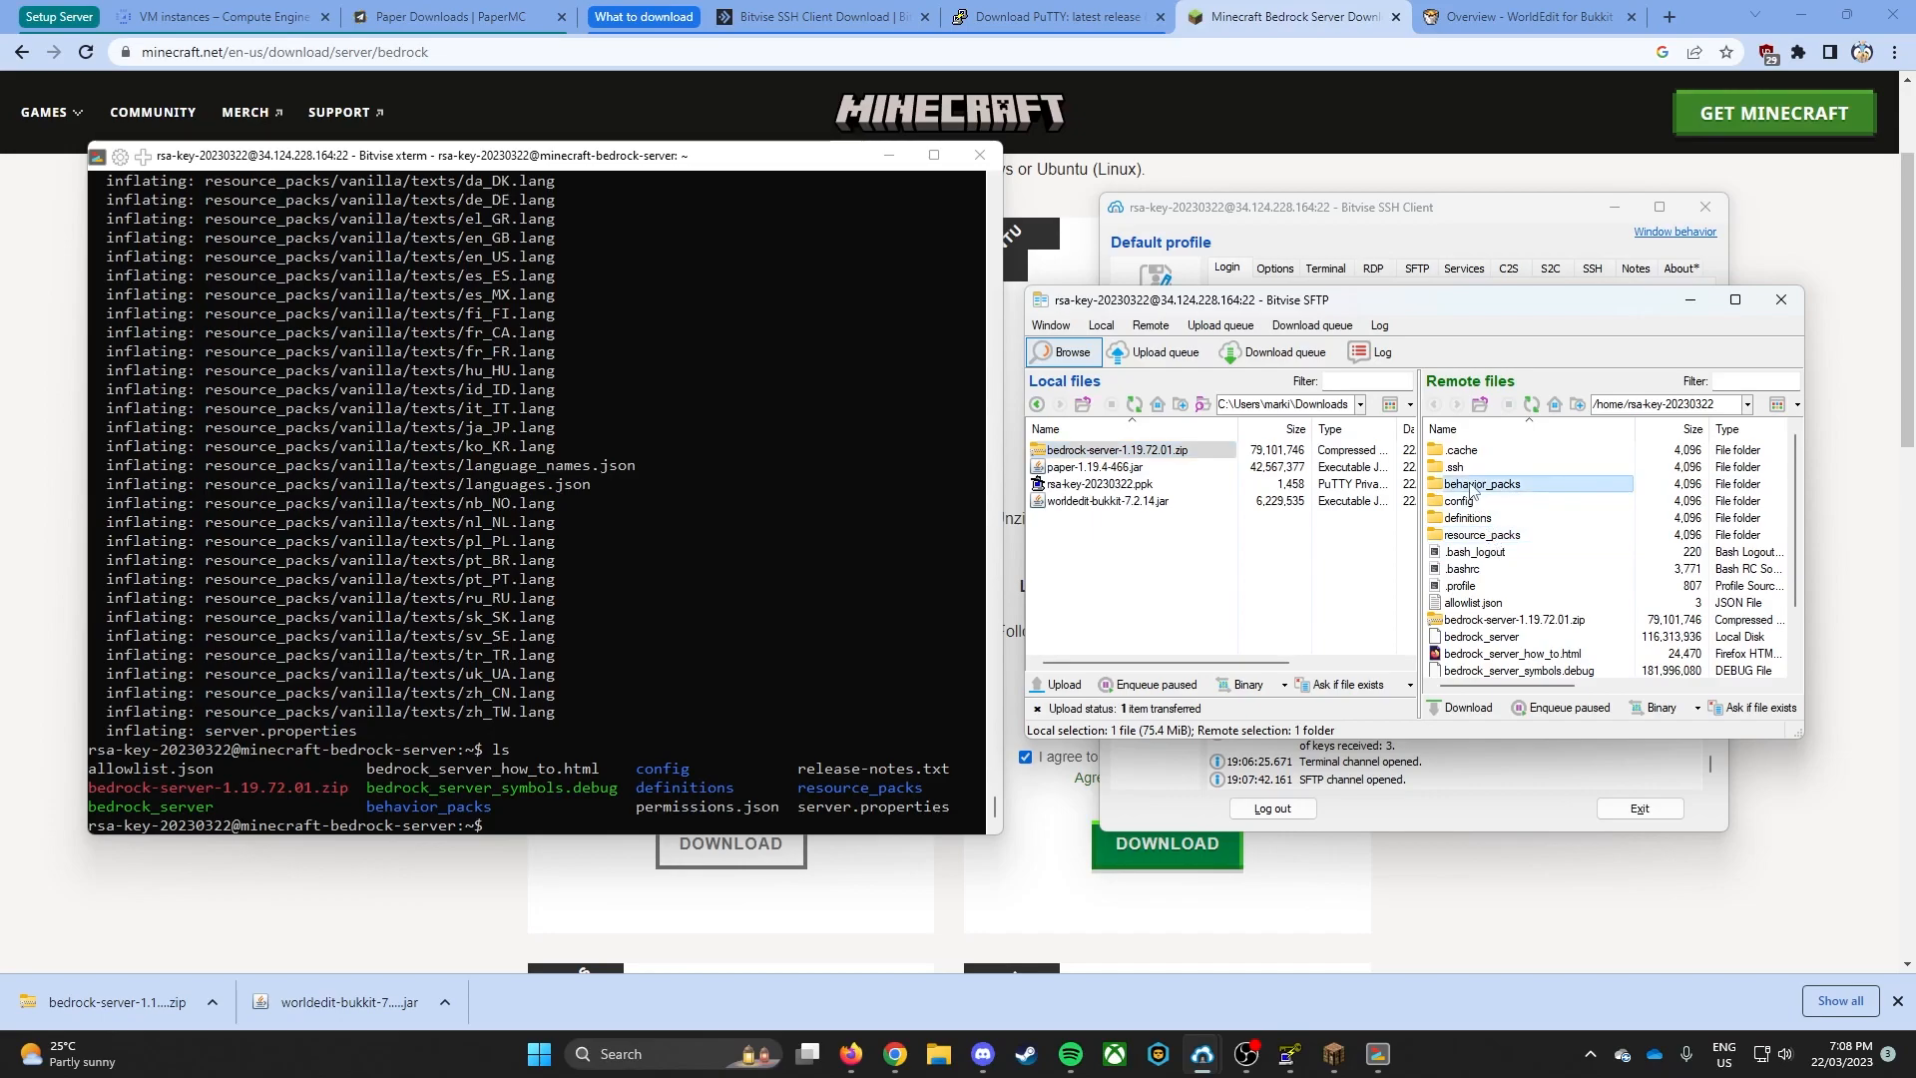
pyautogui.scroll(-1, 1502, 538)
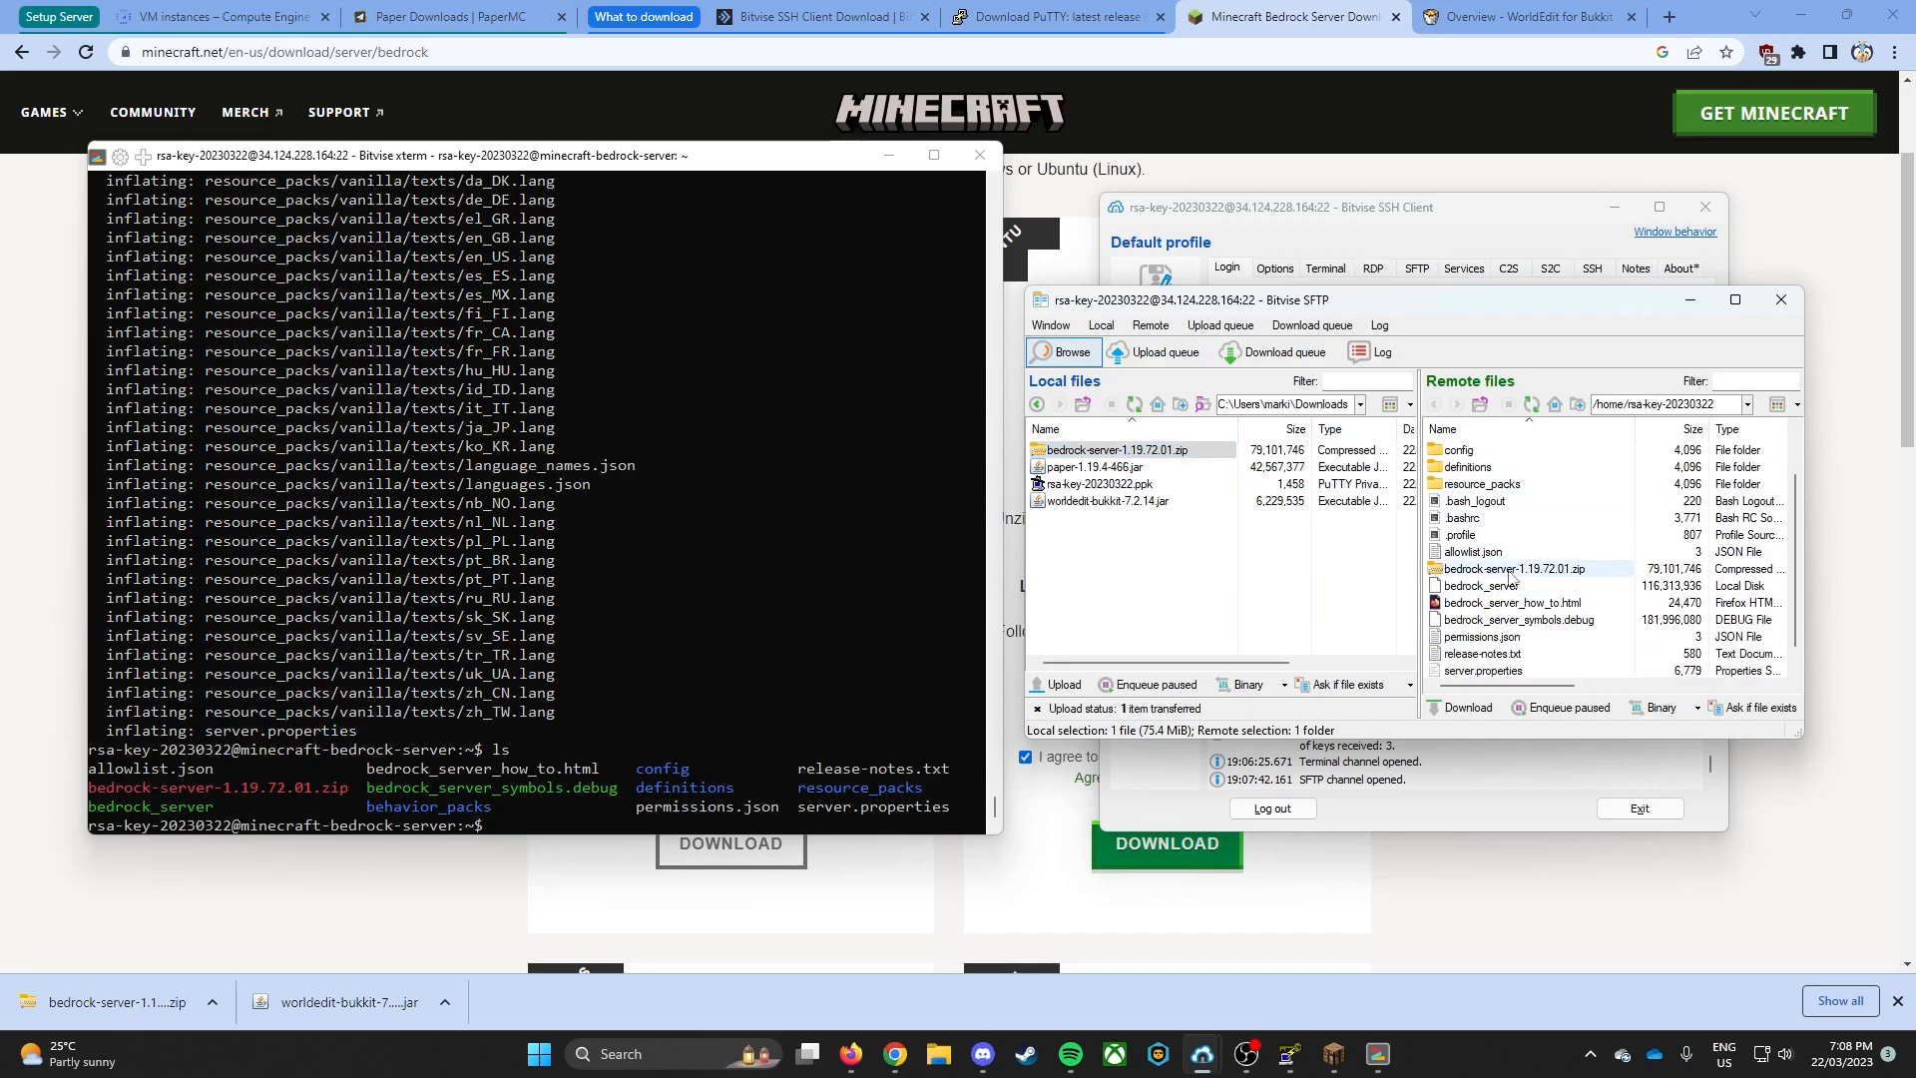
# - Edit the remote server.properties to set gamemode to creative, then save and close the file
pyautogui.click(1507, 551)
pyautogui.click(1485, 671)
pyautogui.click(754, 683)
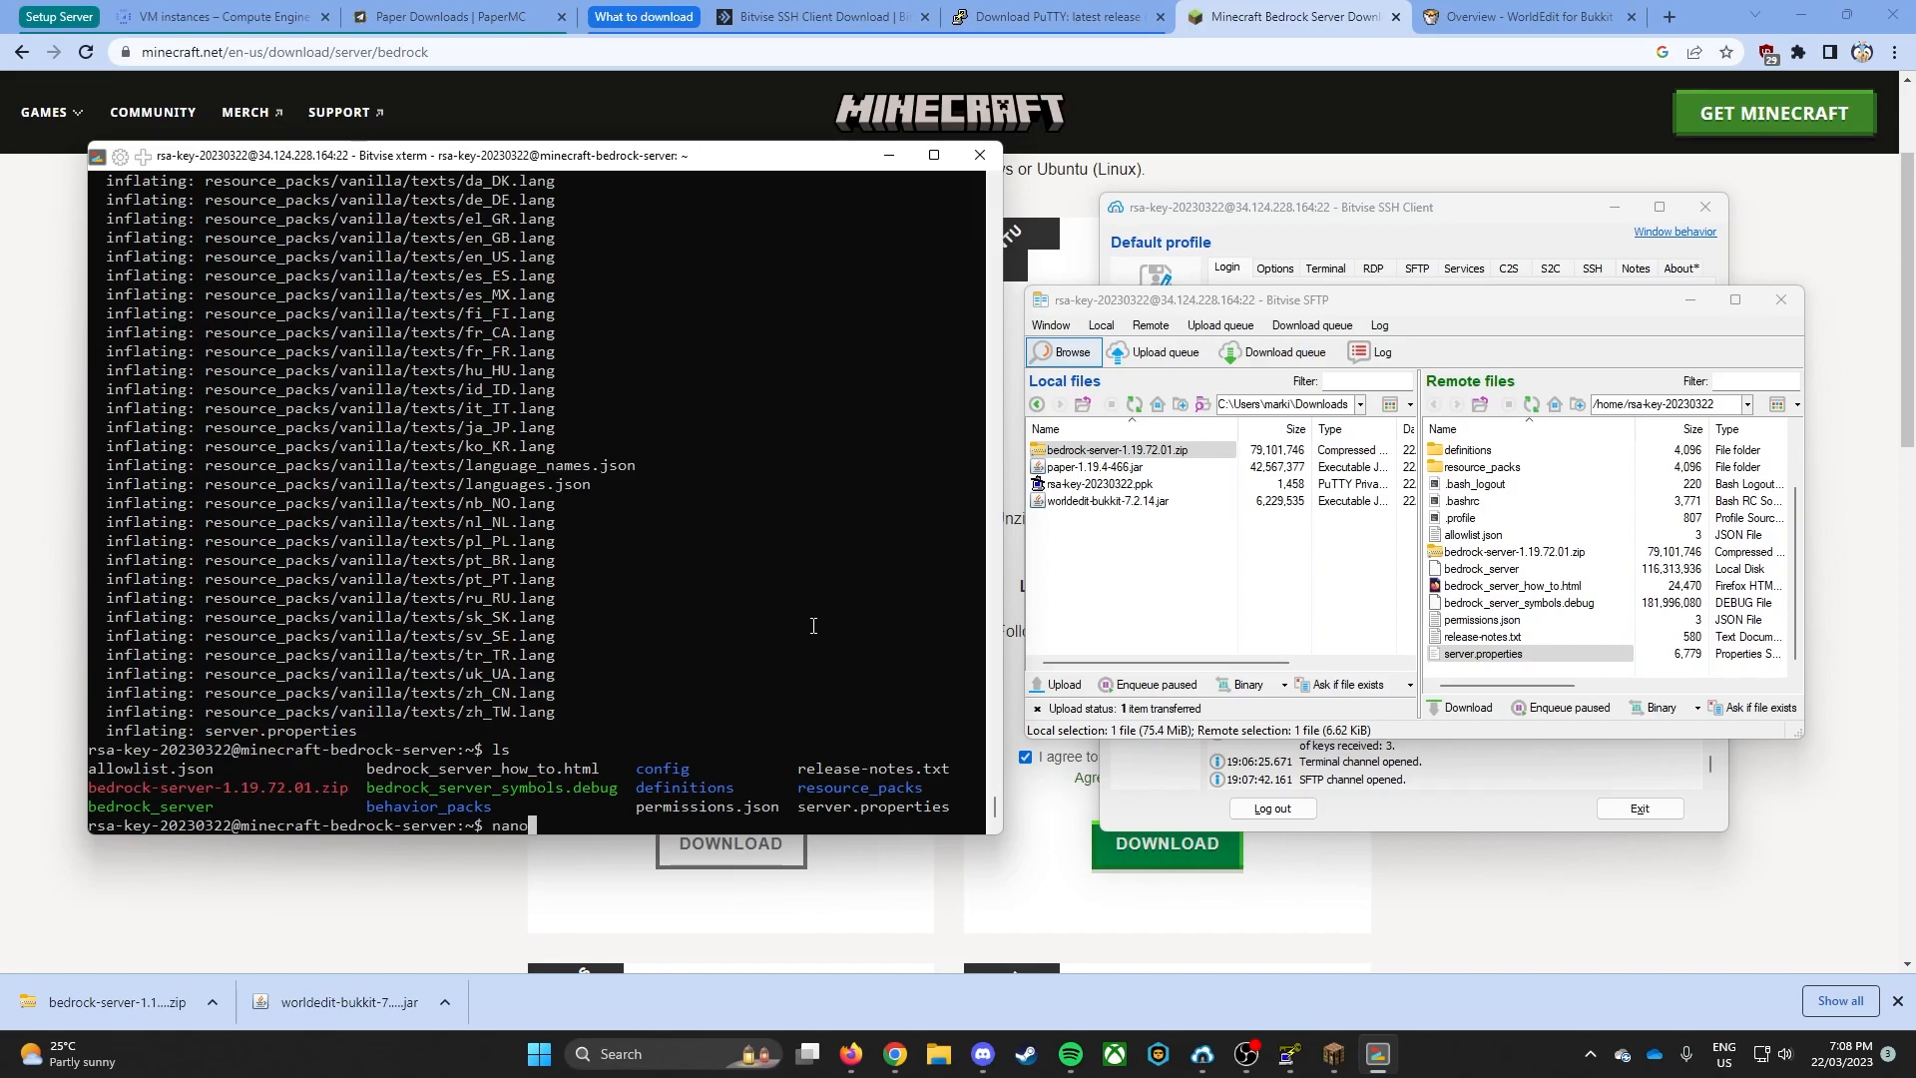
pyautogui.rightClick(1537, 654)
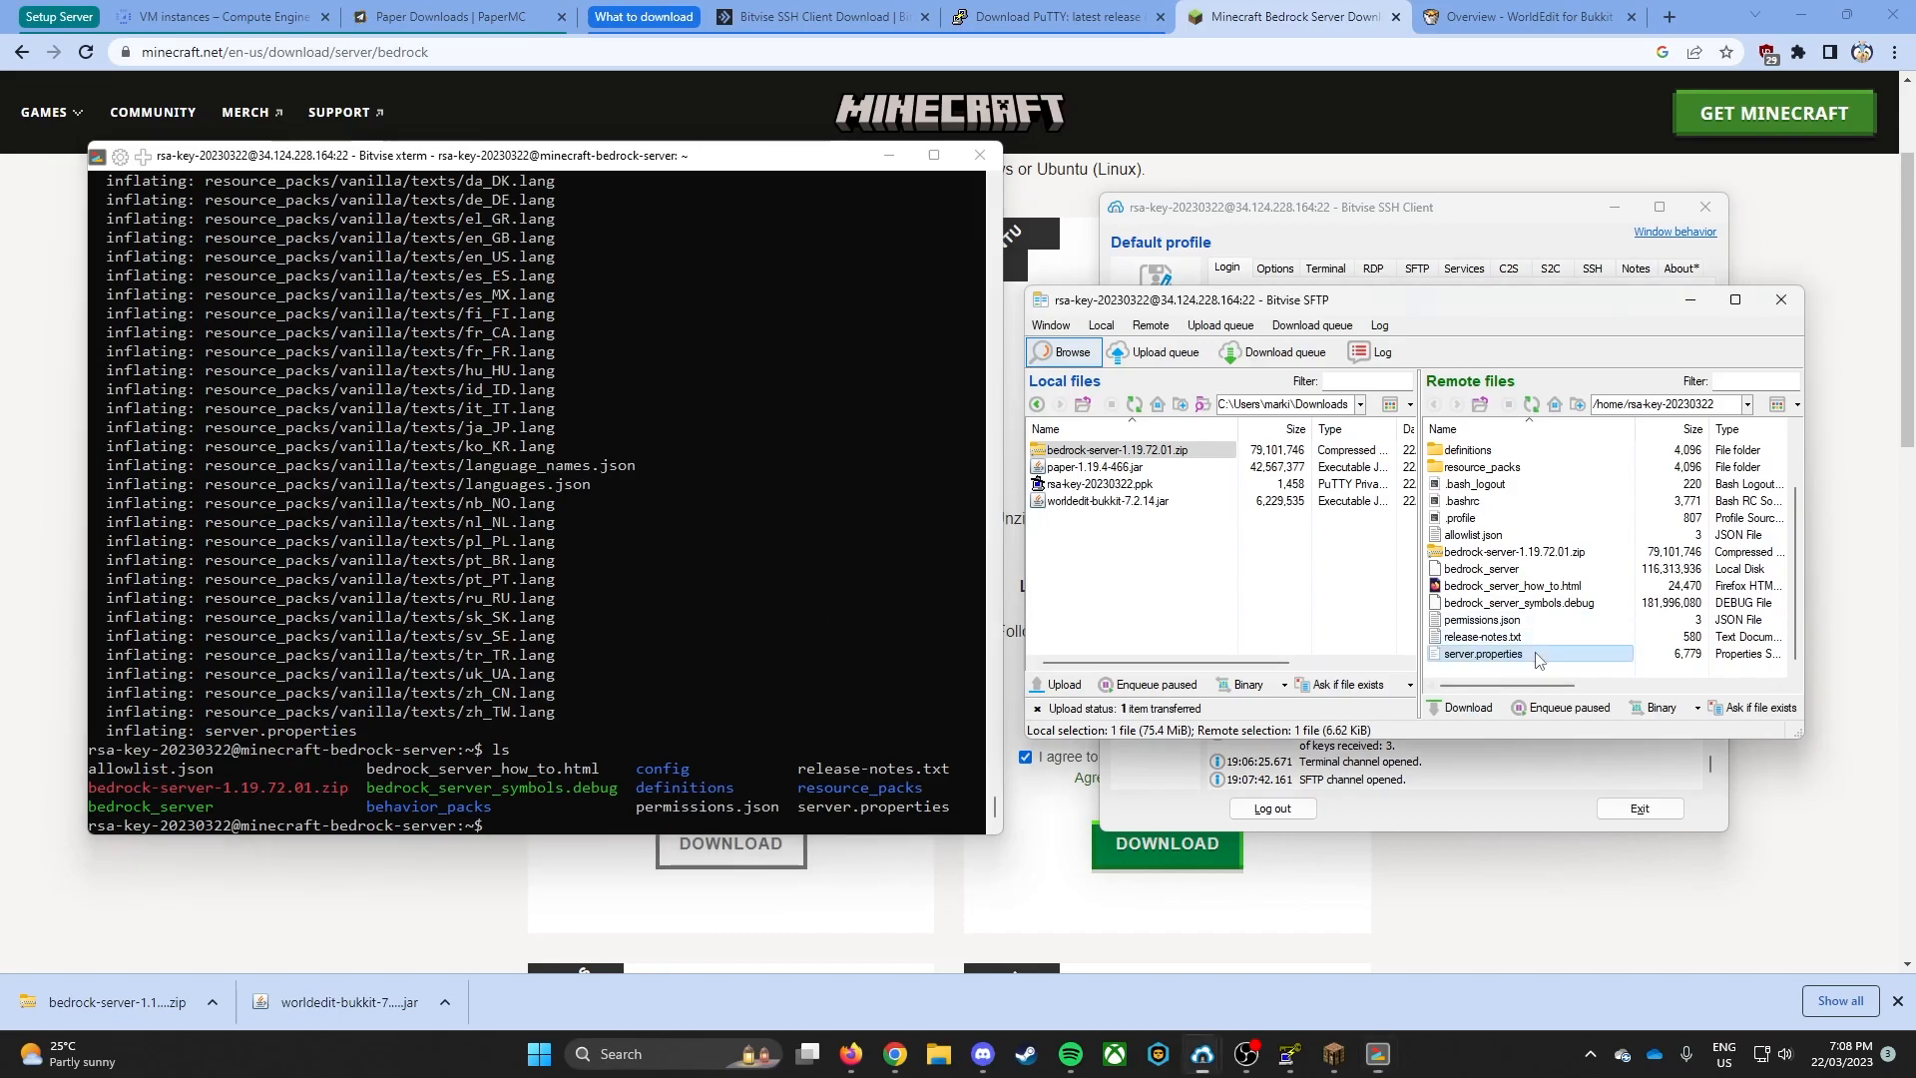
pyautogui.click(1575, 367)
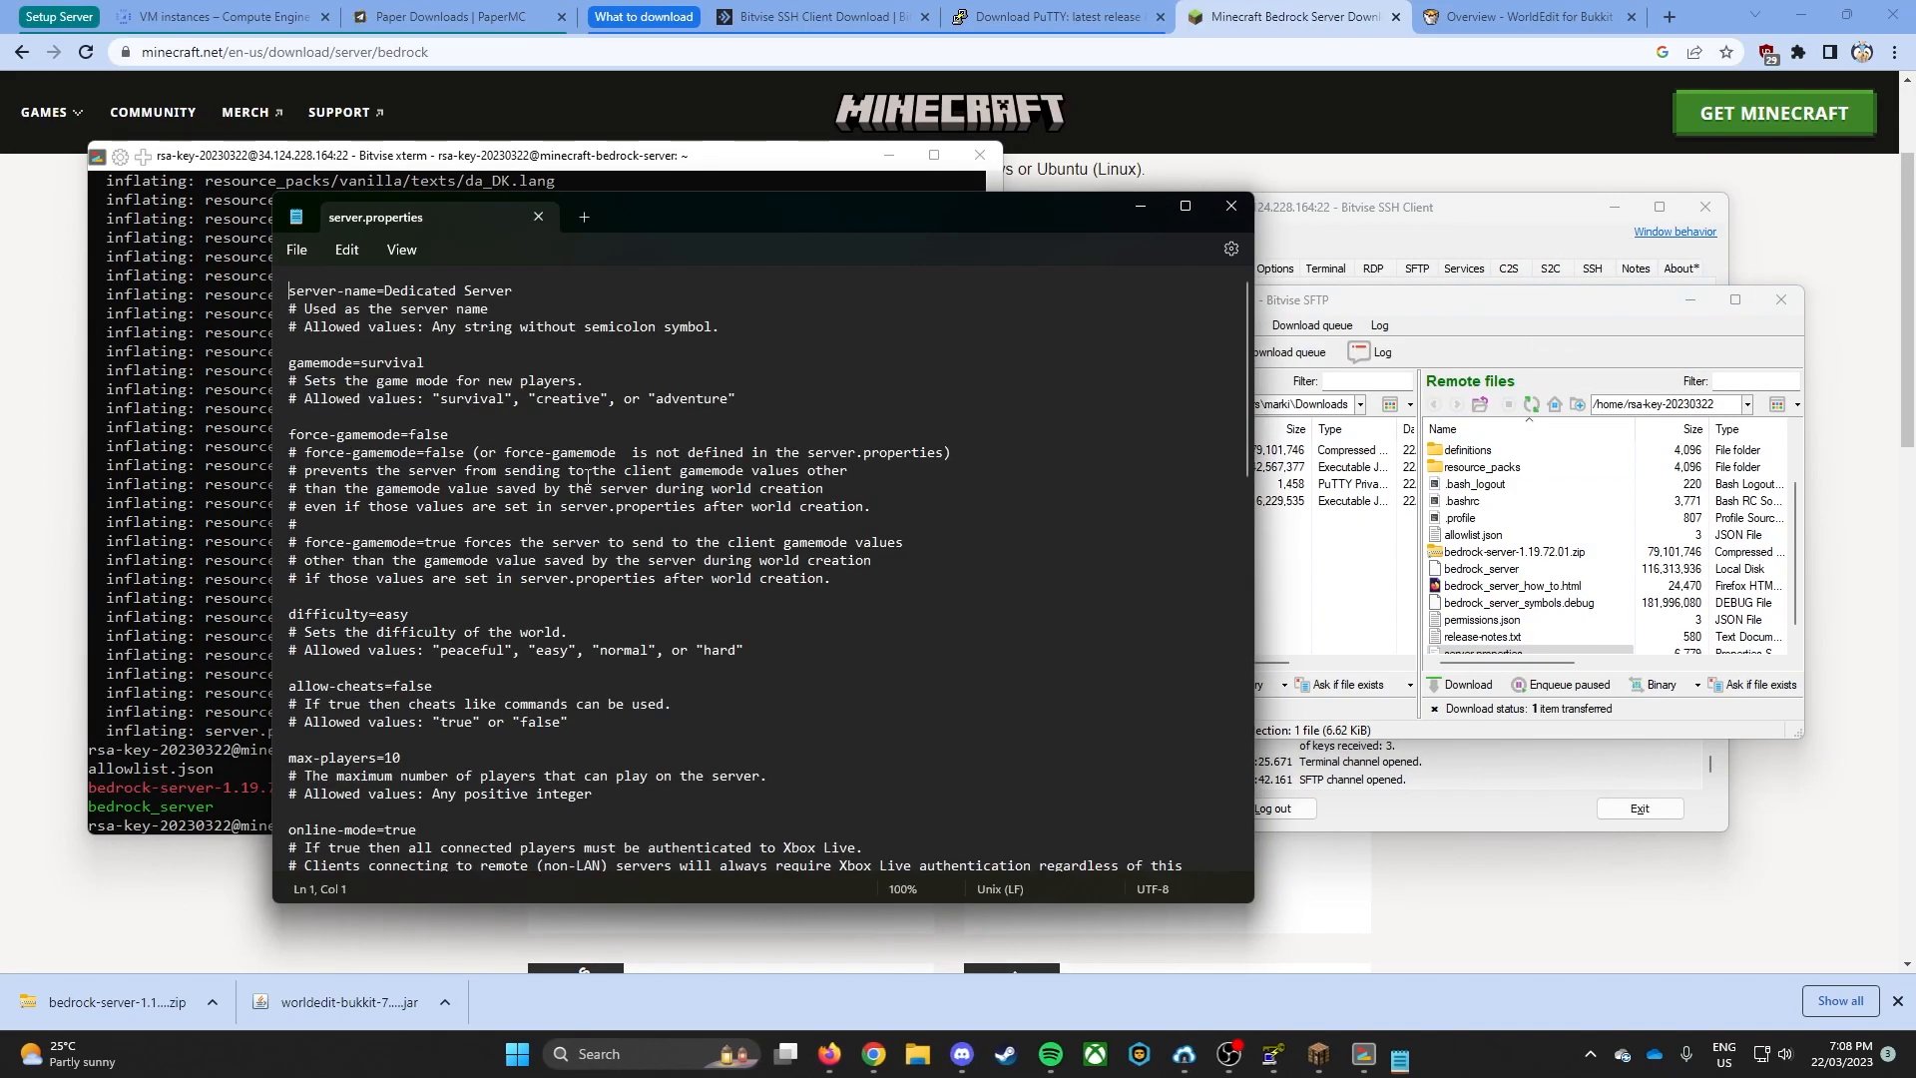
pyautogui.doubleClick(409, 361)
pyautogui.write('creative')
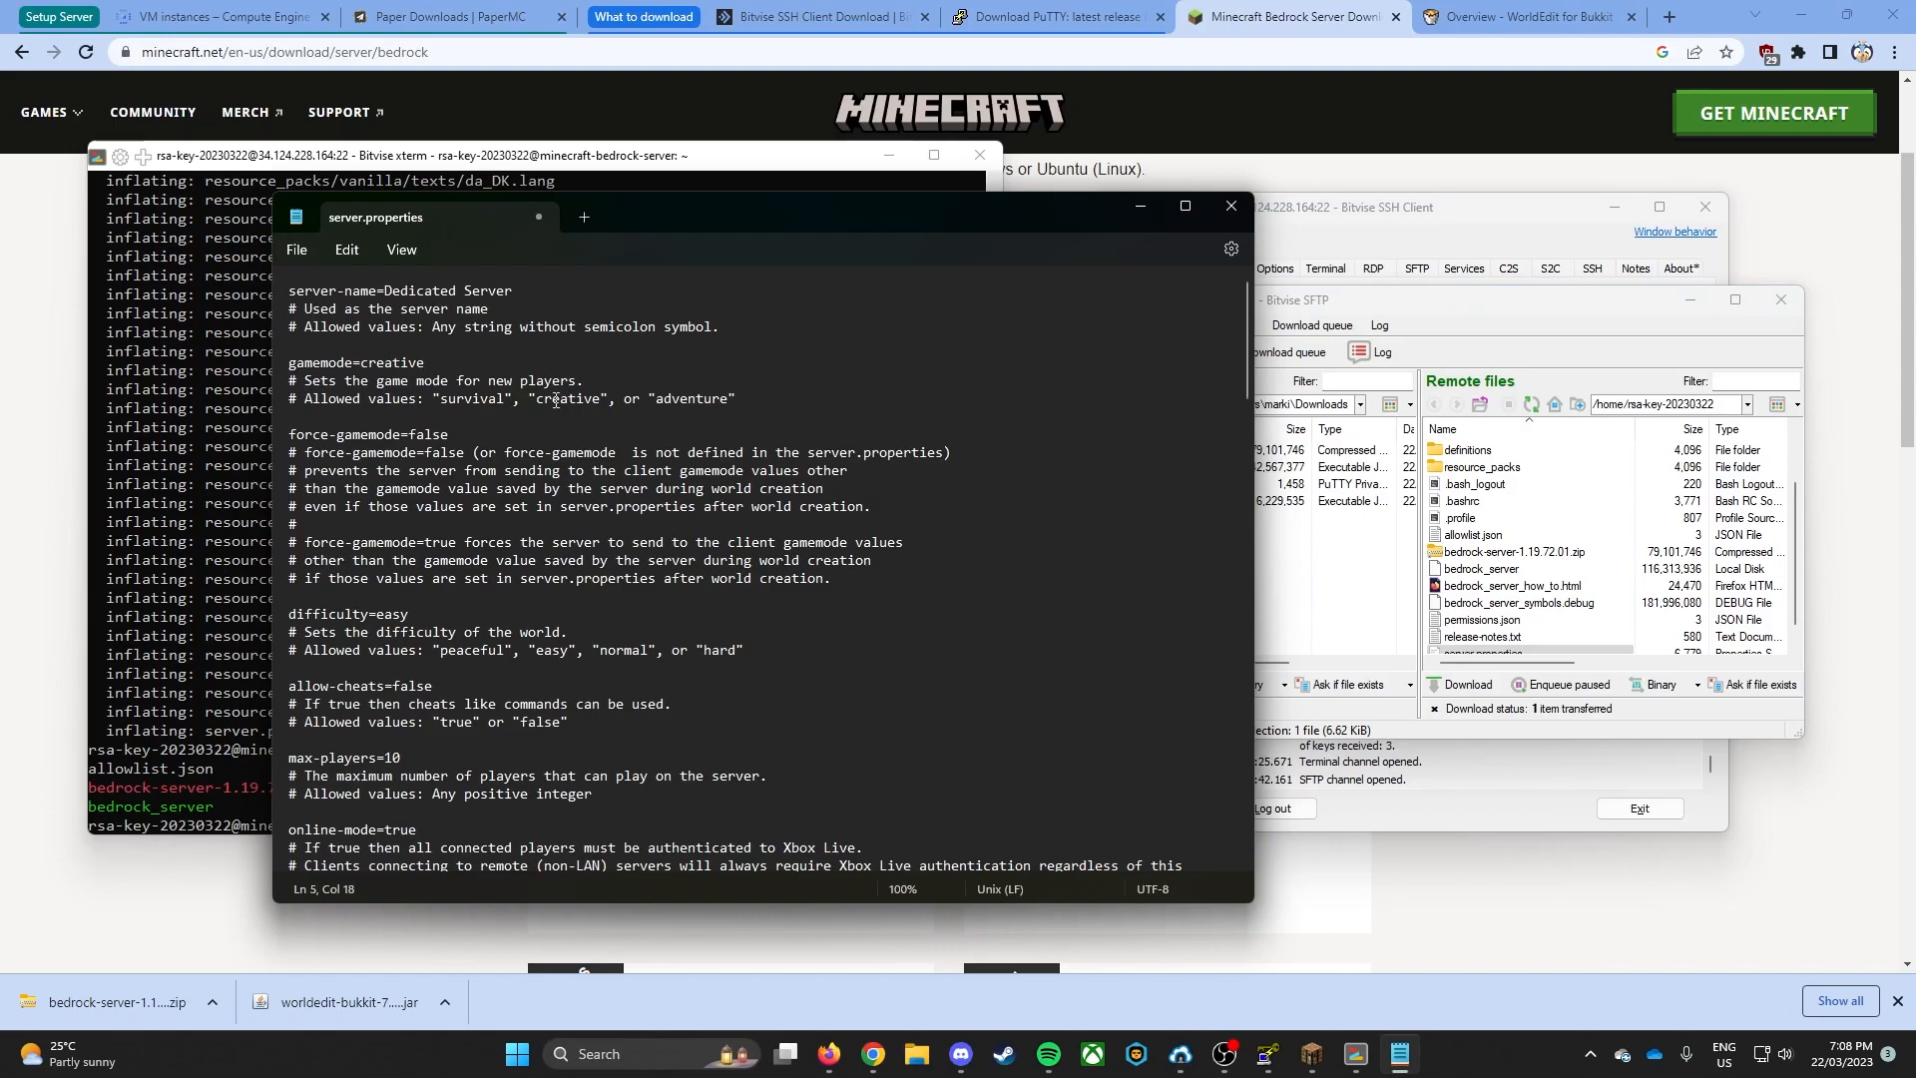
pyautogui.click(1232, 205)
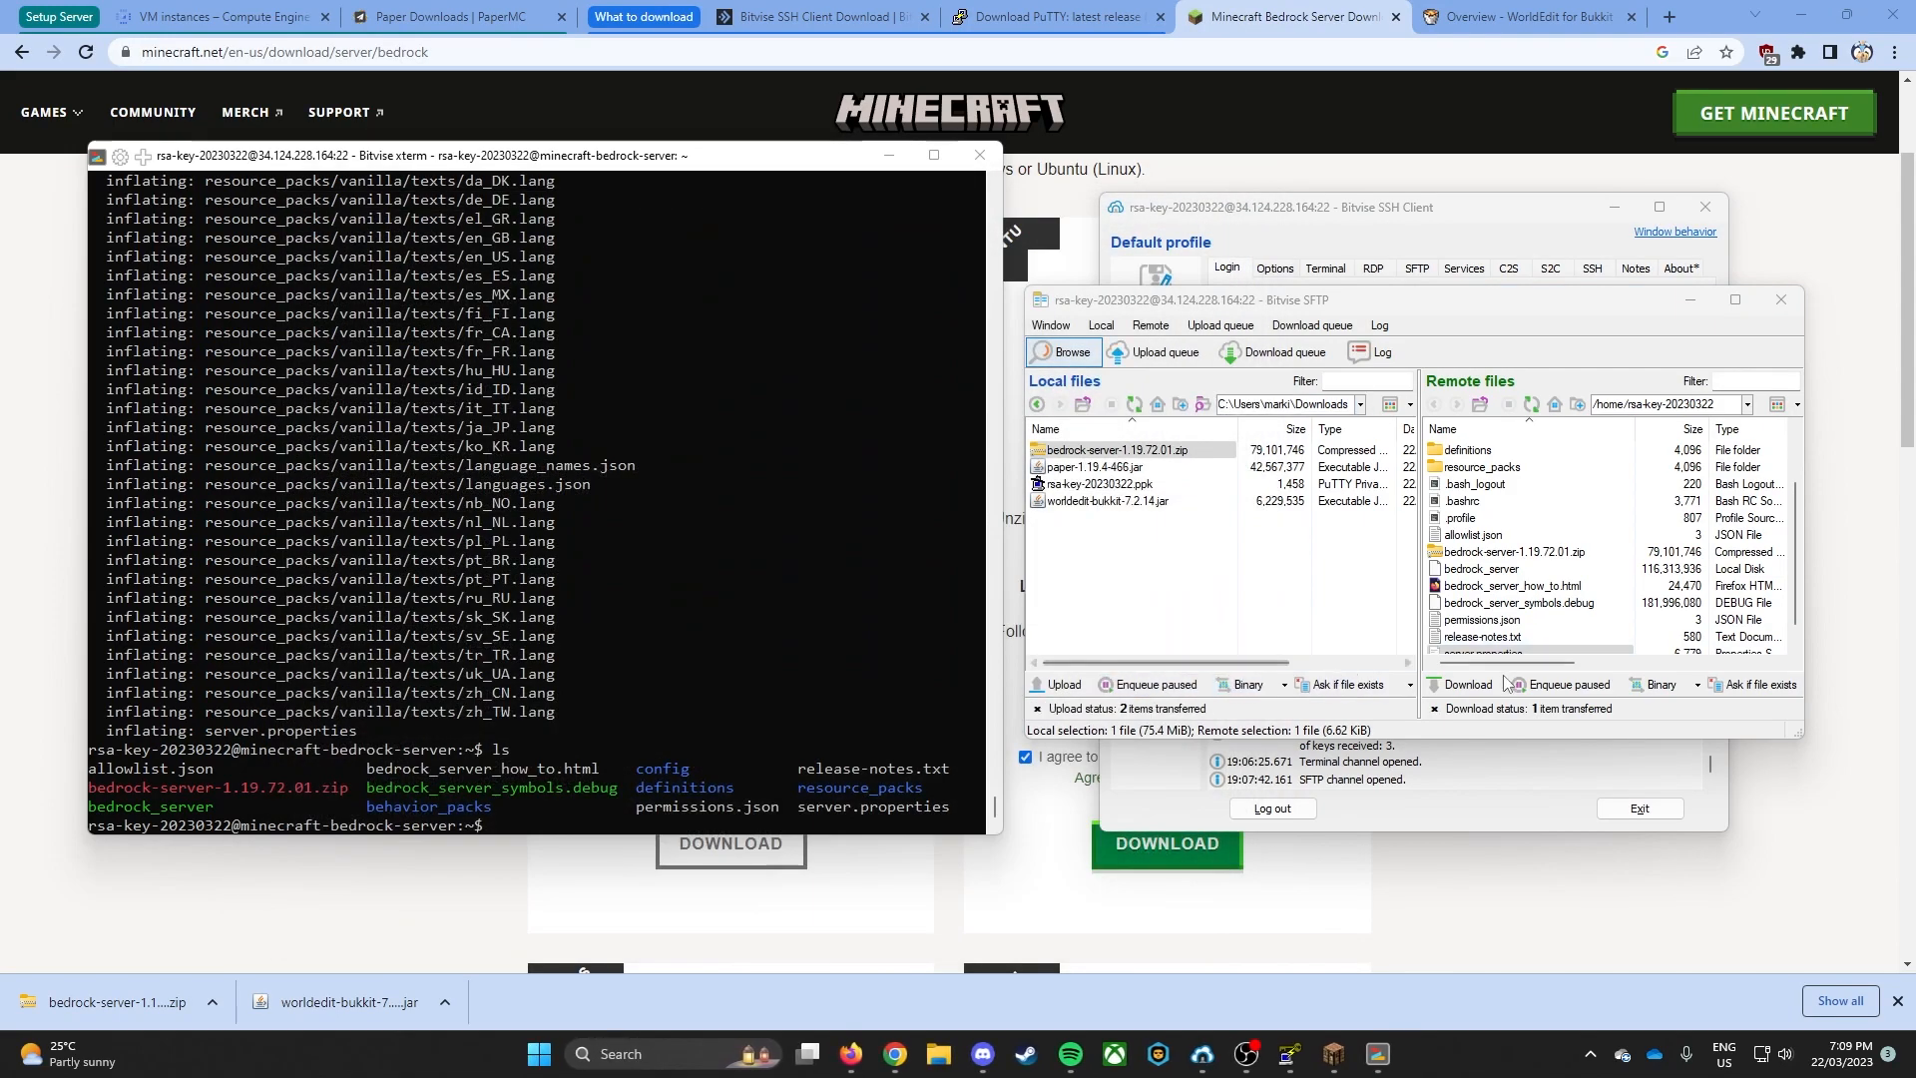
# - Make all files in the server's home directory executable with chmod +x * in the terminal
pyautogui.scroll(-1, 1709, 538)
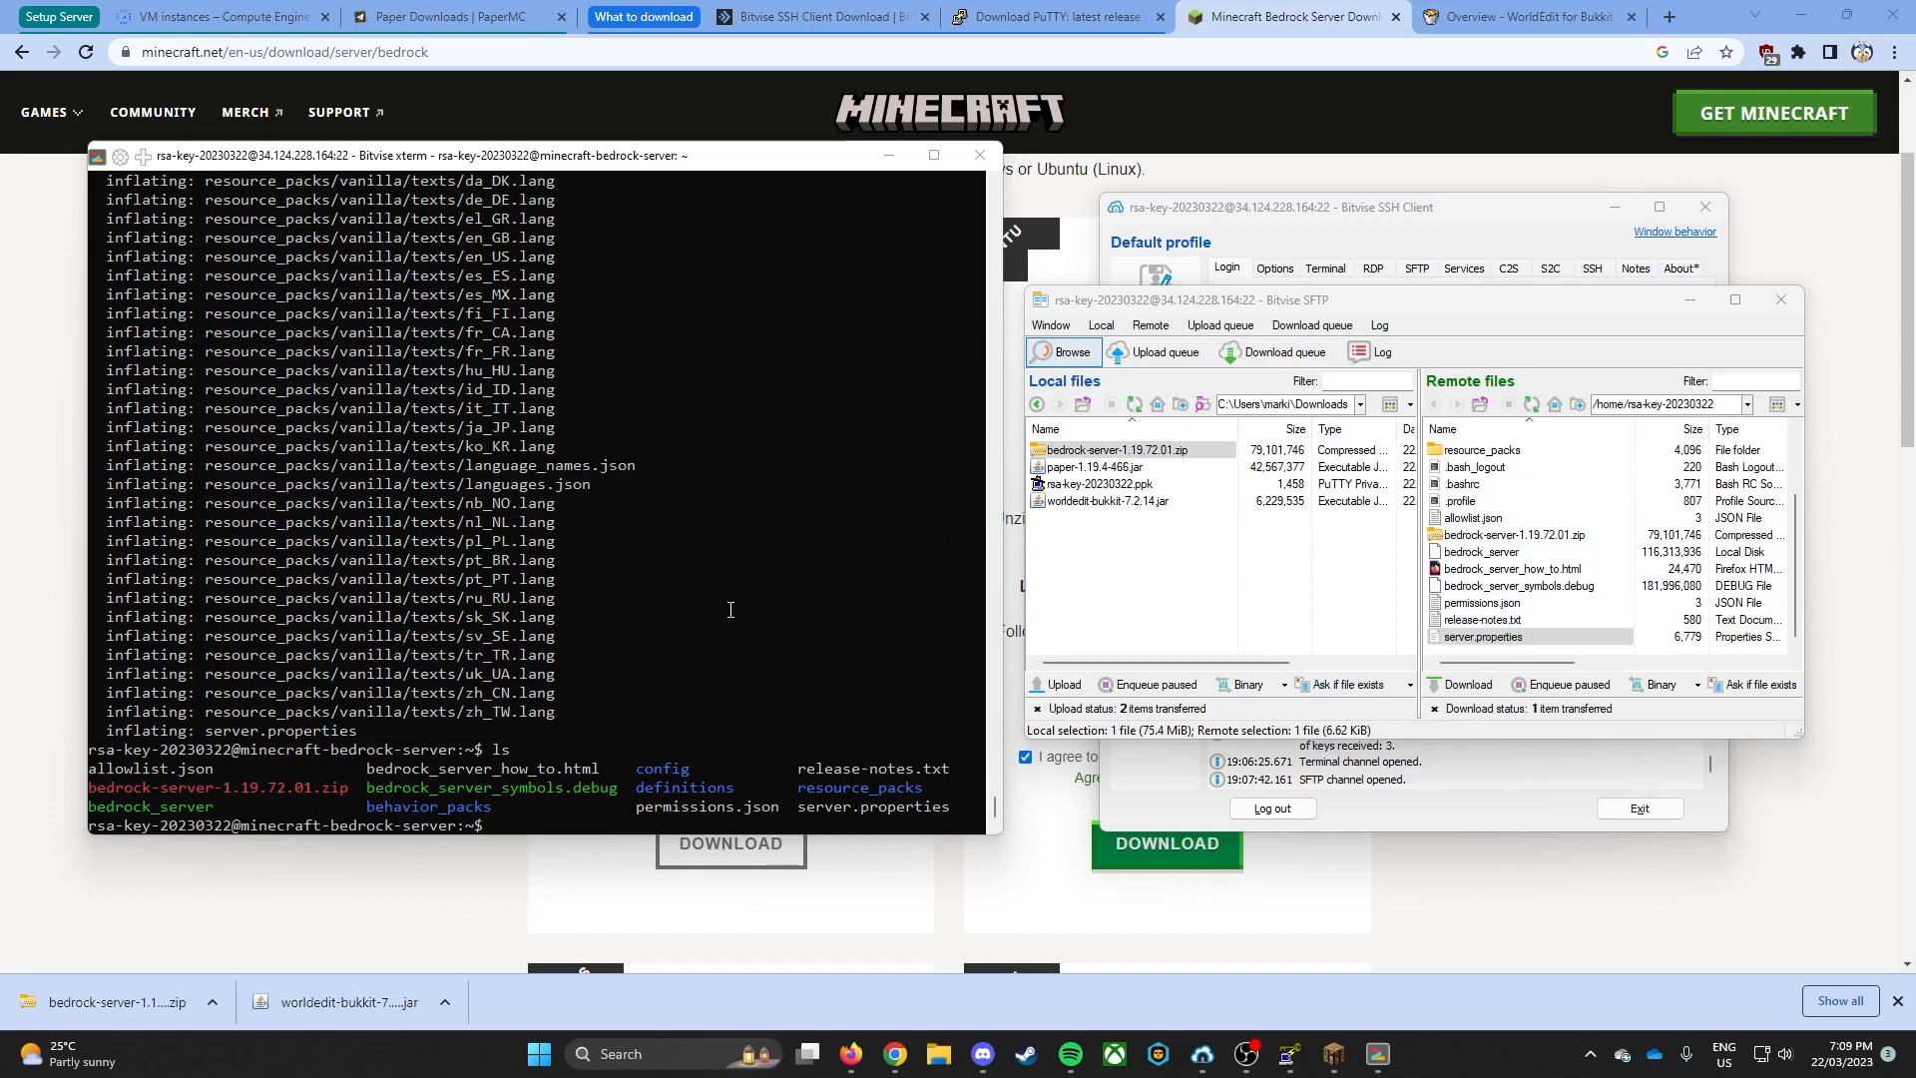
pyautogui.click(623, 707)
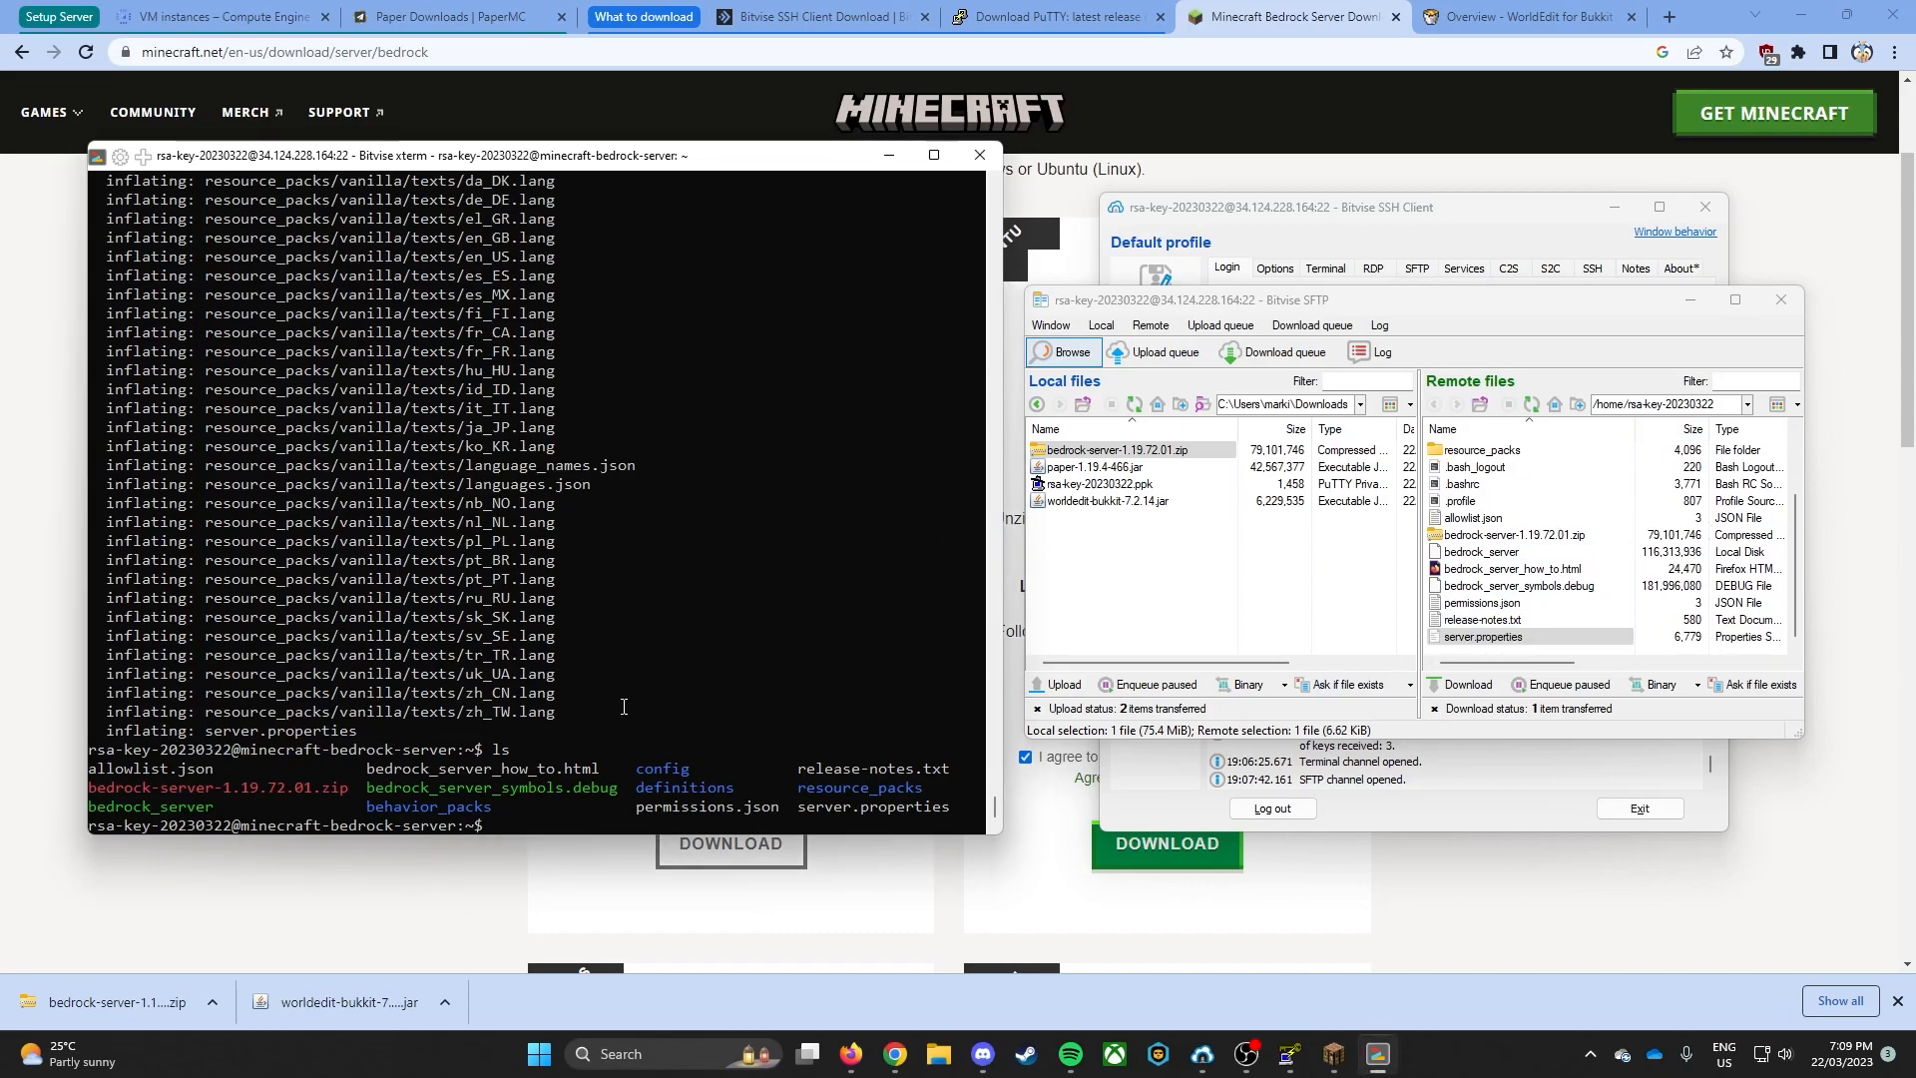
pyautogui.write('chmod +x *')
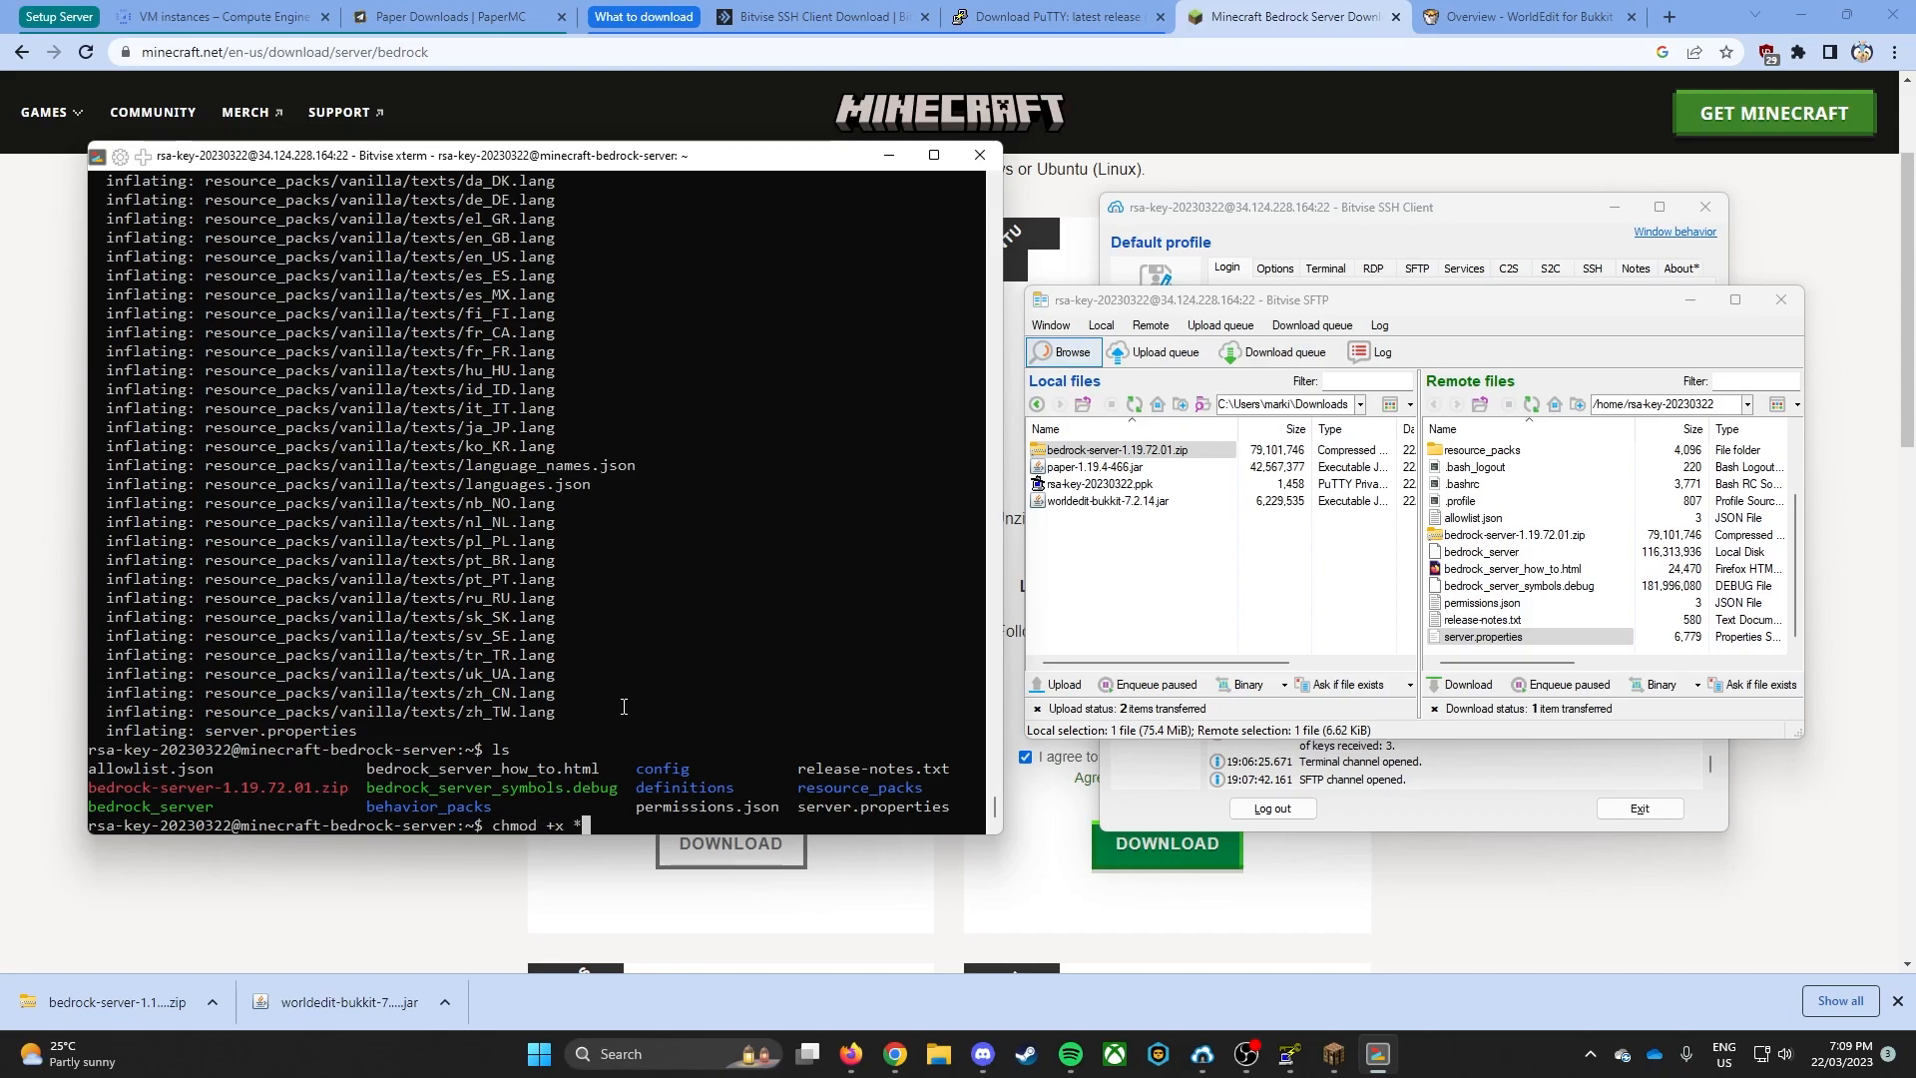
pyautogui.press('Return')
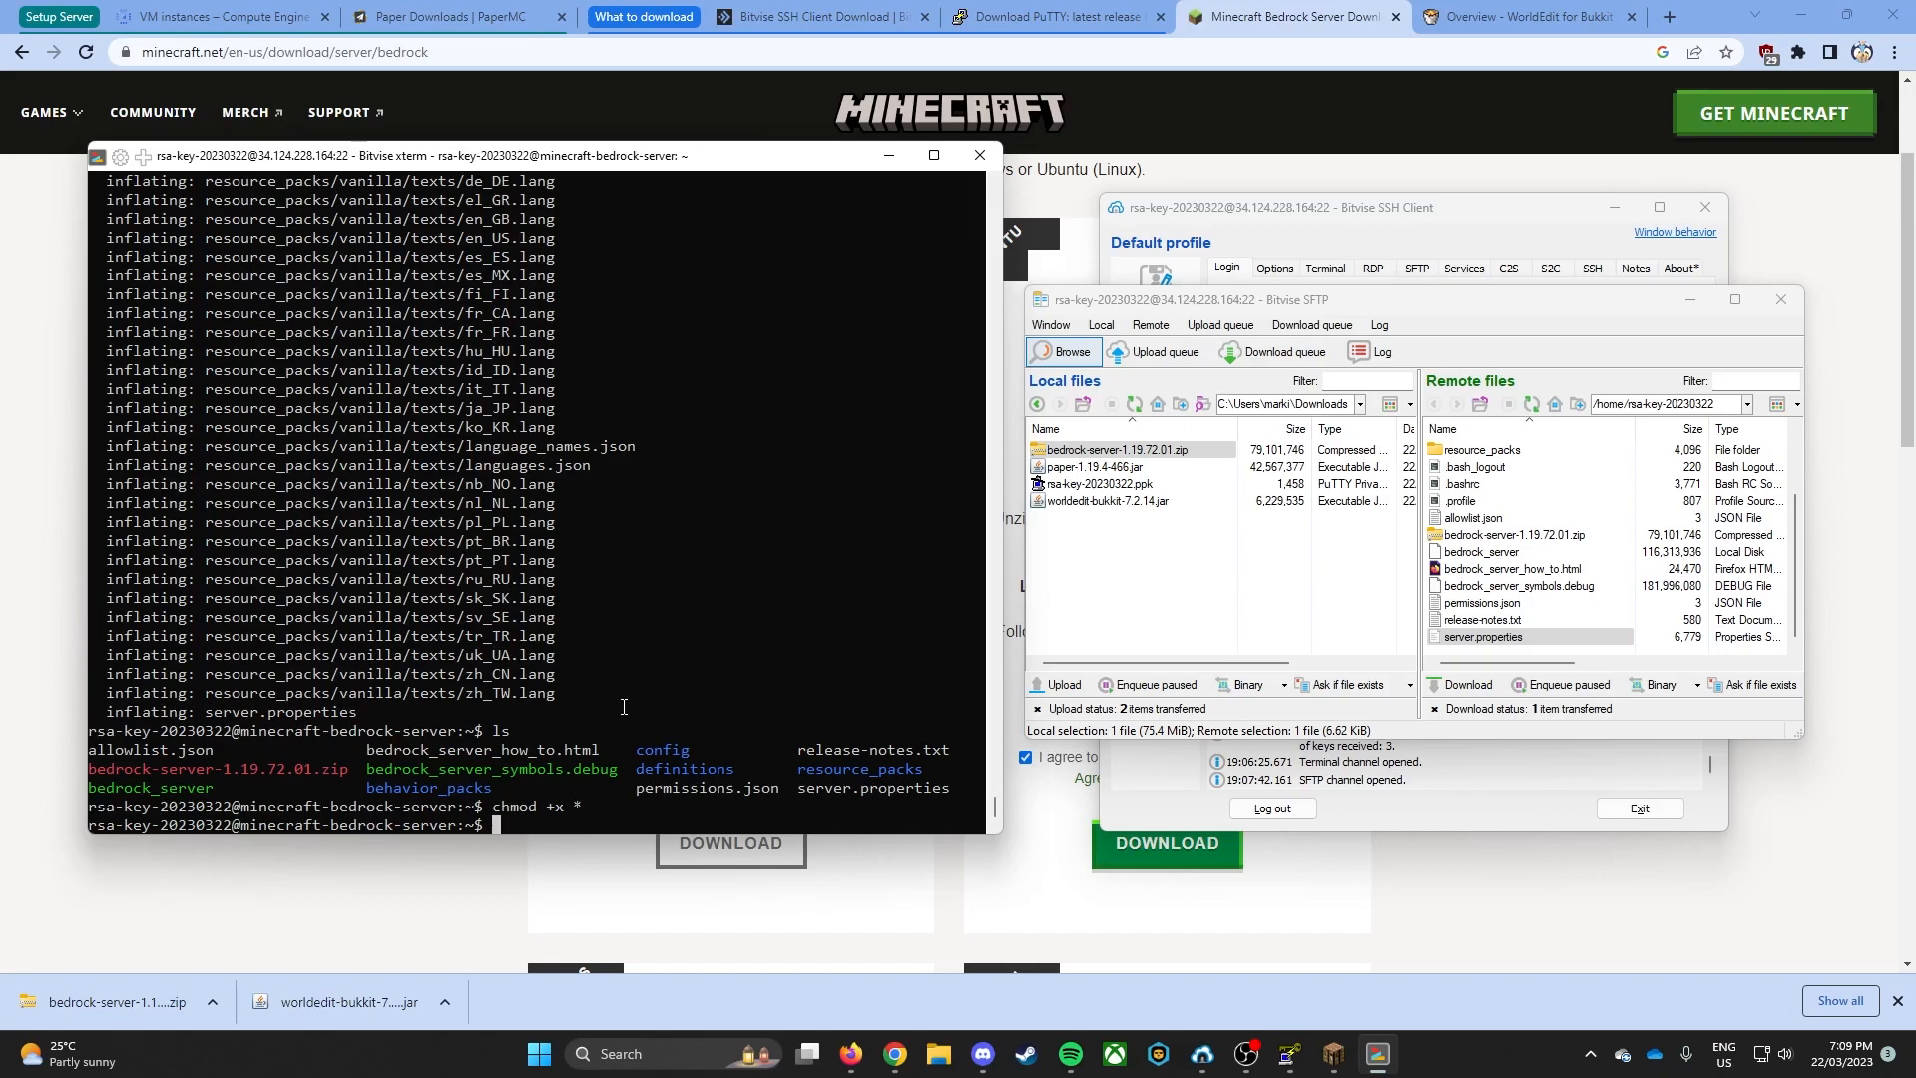
# - Start the Bedrock server with ./bedrock_server and check the startup log
pyautogui.write('./bedrock_server')
pyautogui.press('Return')
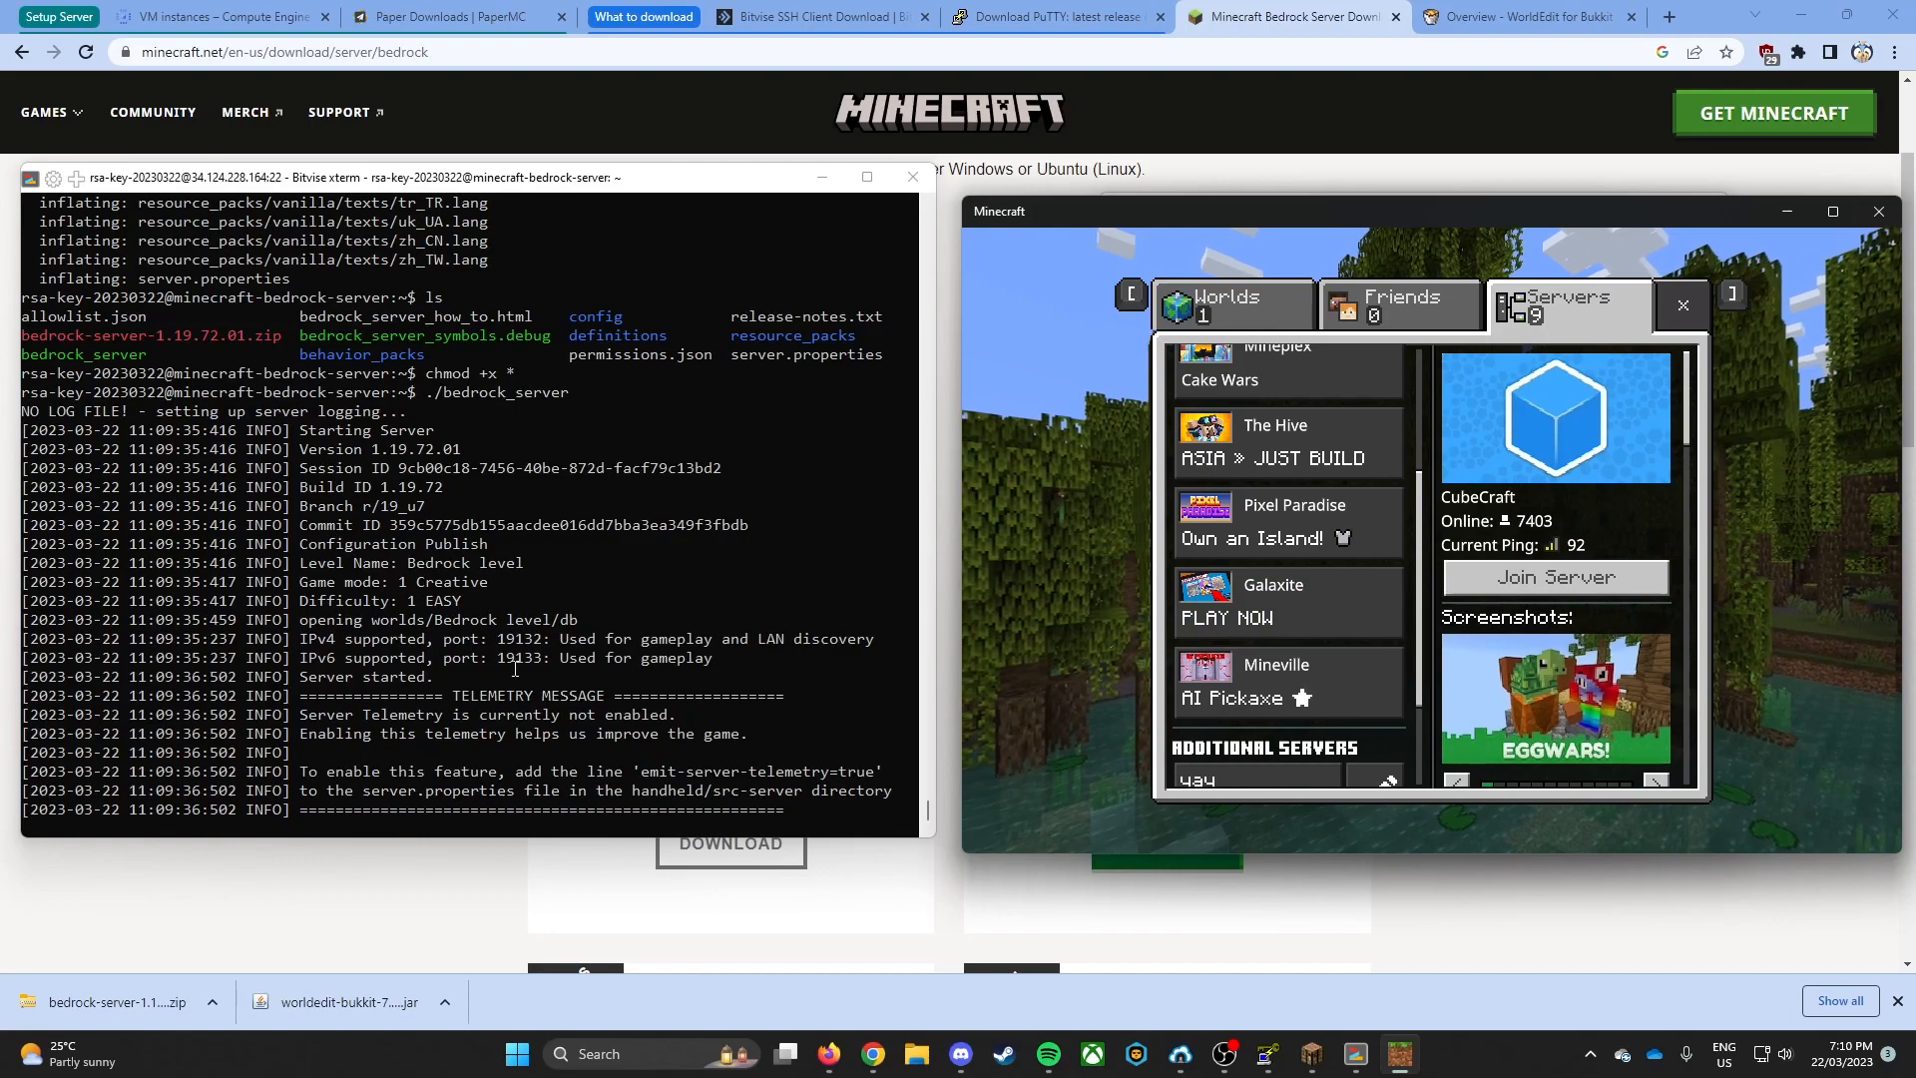
pyautogui.moveTo(432, 681); pyautogui.dragTo(298, 679)
# - Switch to Minecraft and start adding an external server from the Additional Servers list
pyautogui.scroll(-3, 1350, 651)
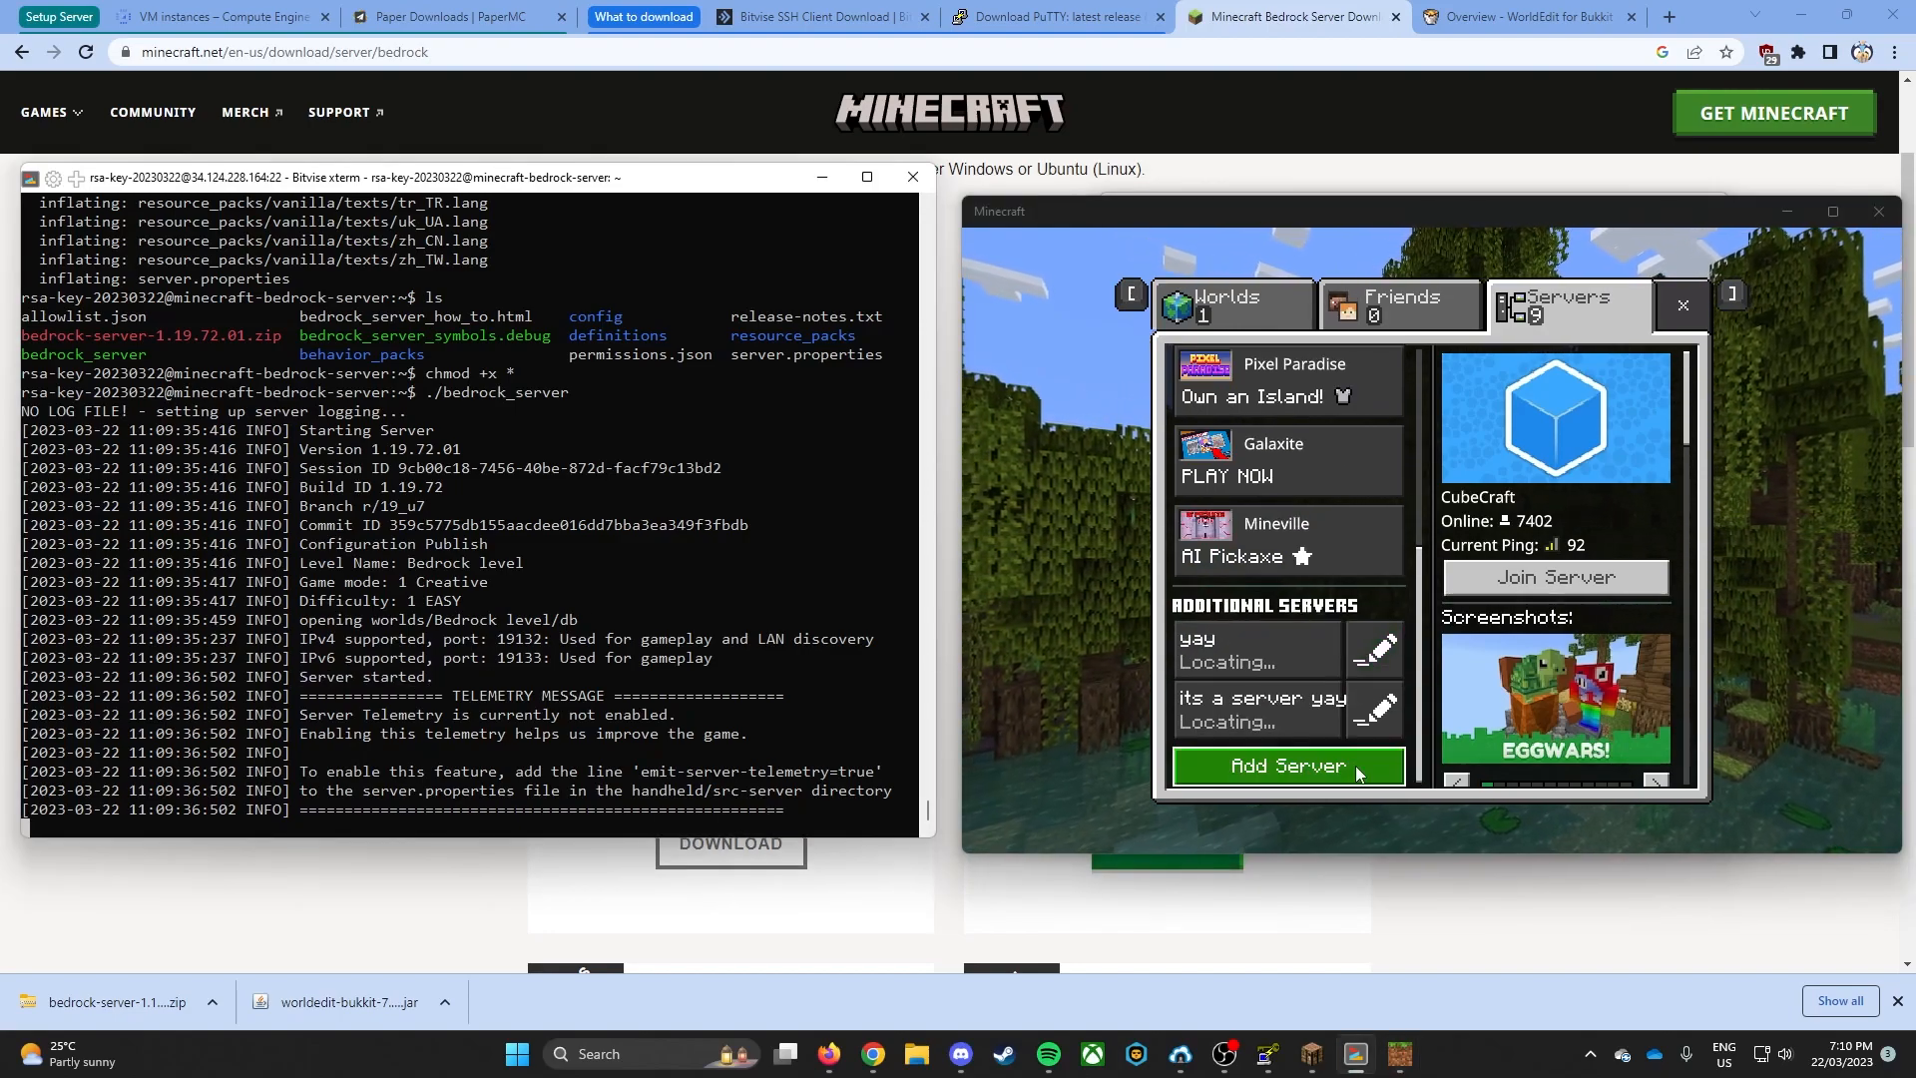
pyautogui.click(1355, 765)
pyautogui.click(1378, 633)
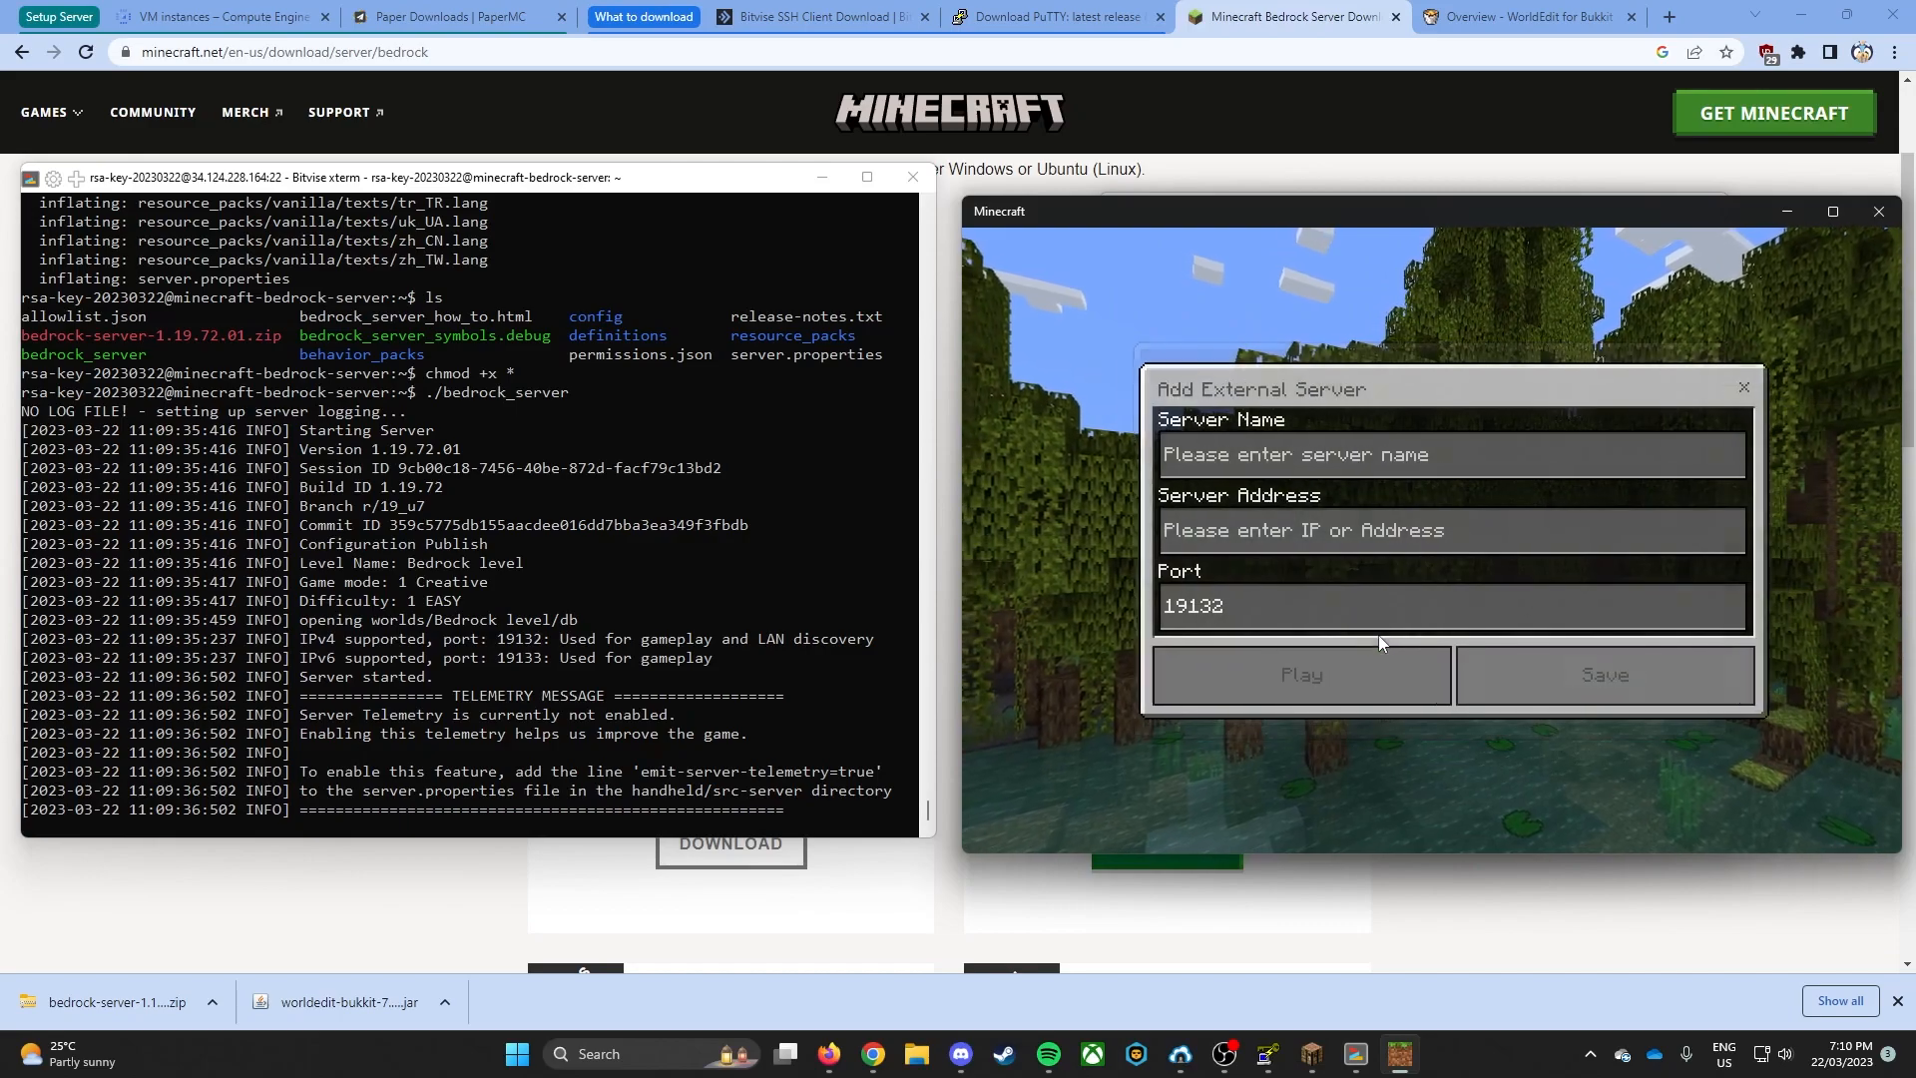
pyautogui.click(1226, 552)
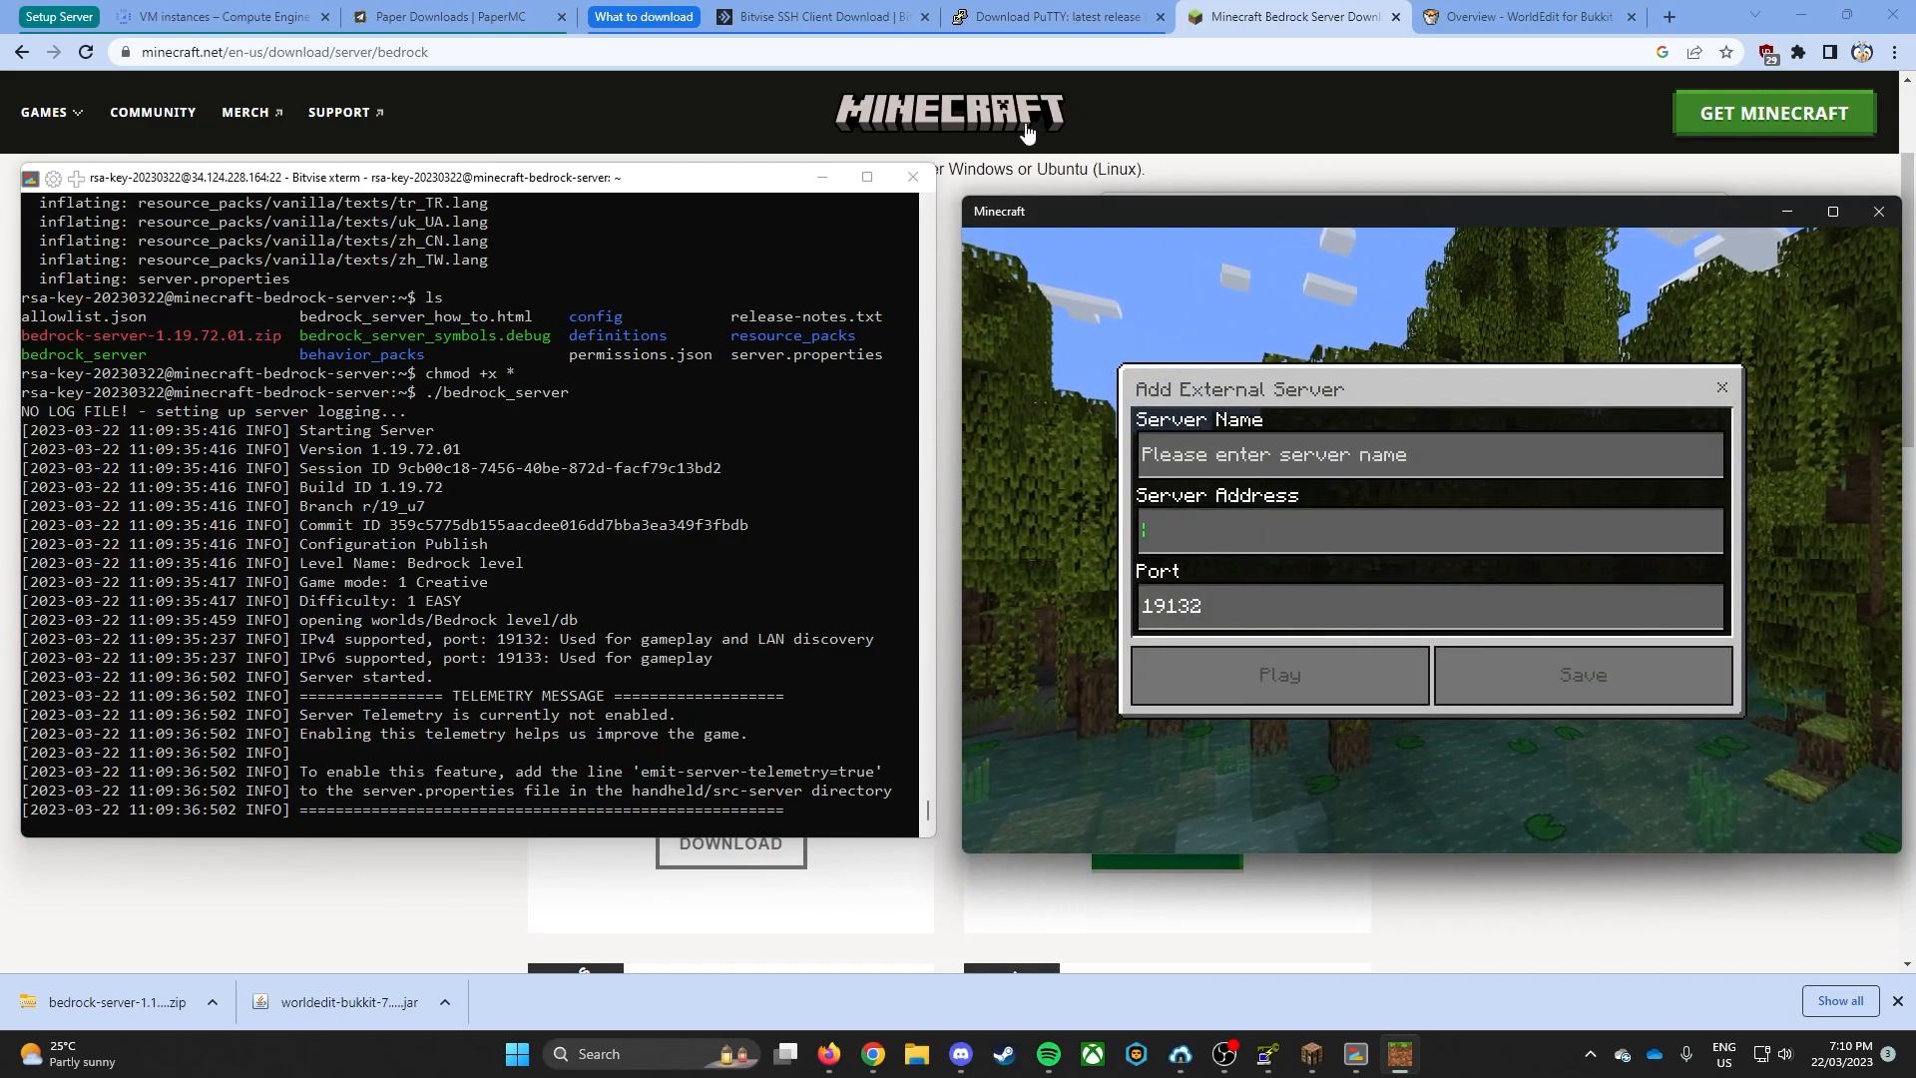
# - Copy the minecraft-bedrock-server VM's external IP from Google Cloud and paste it as the server address in Minecraft
pyautogui.click(306, 11)
pyautogui.click(1234, 339)
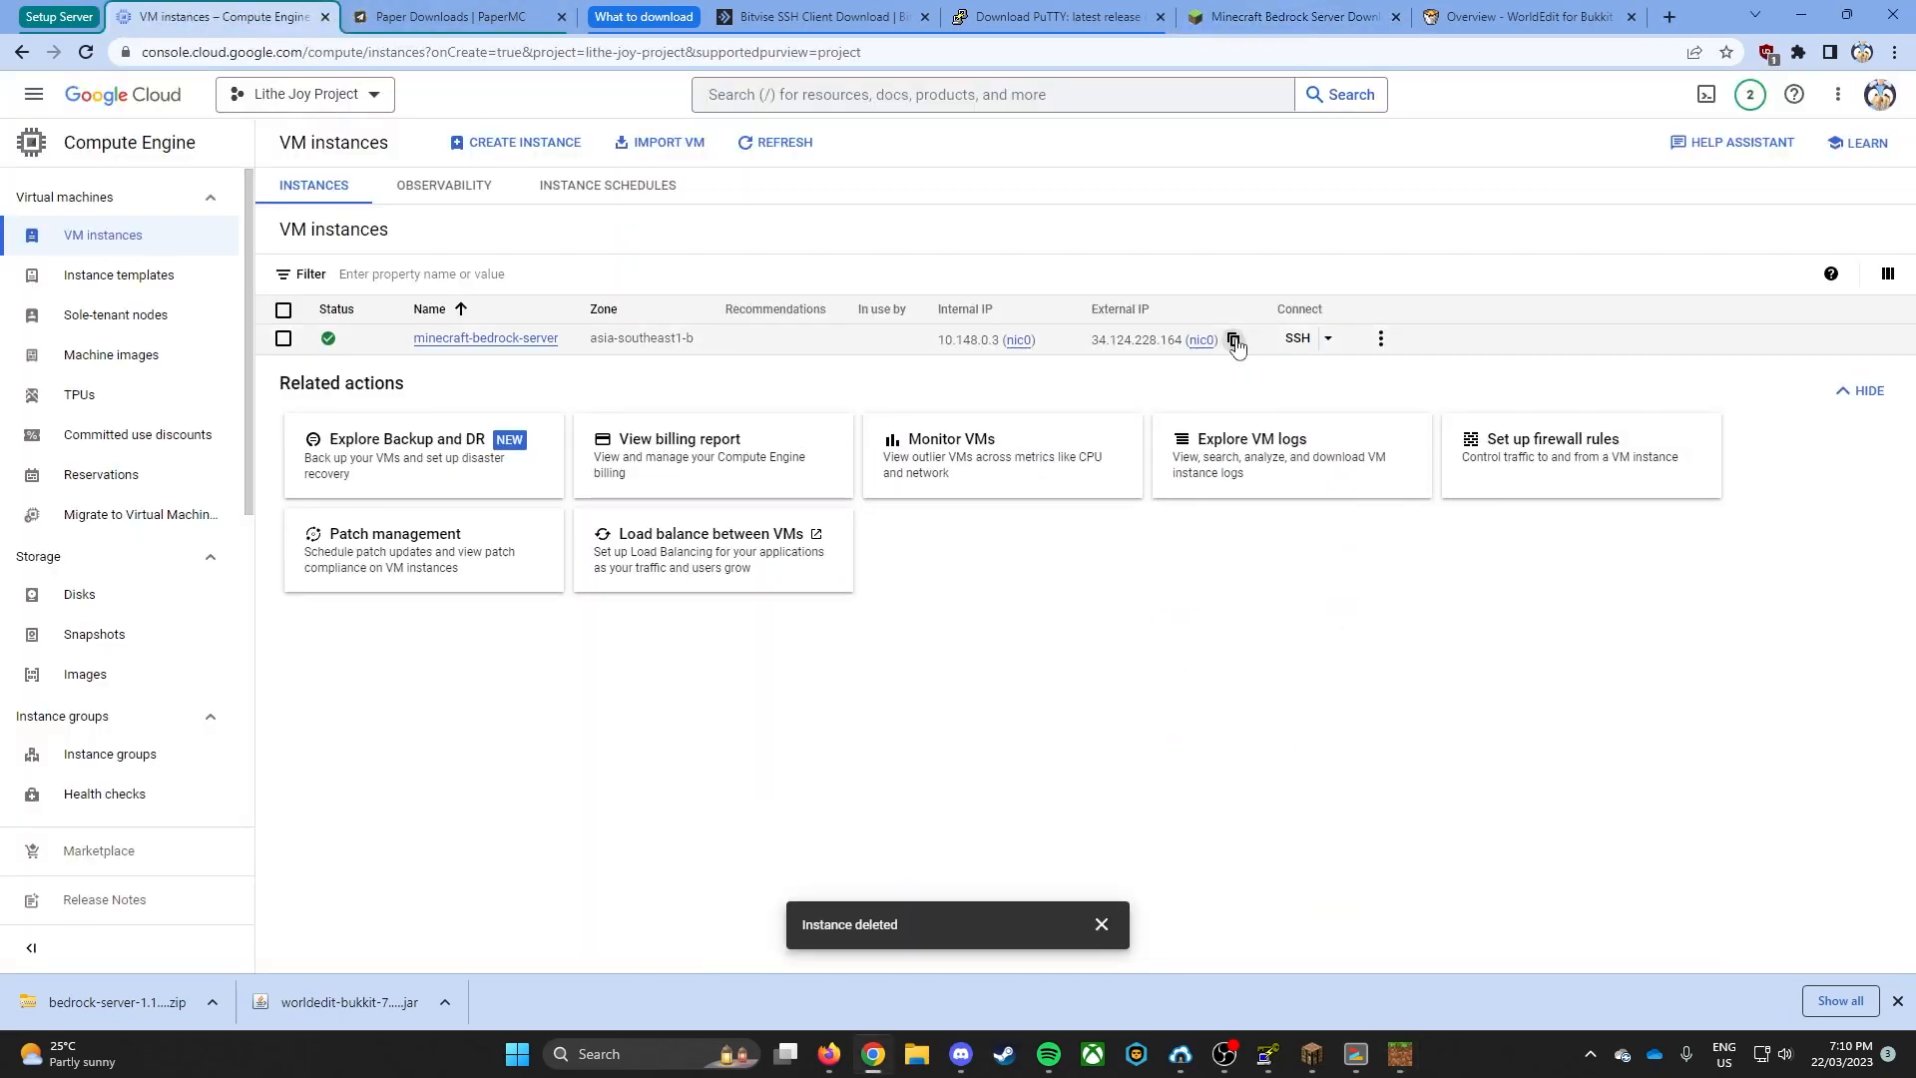
pyautogui.hotkey('alt', 'Tab')
pyautogui.hotkey('ctrl', 'v')
# - Name the external server test and save it with port 19132
pyautogui.click(1294, 469)
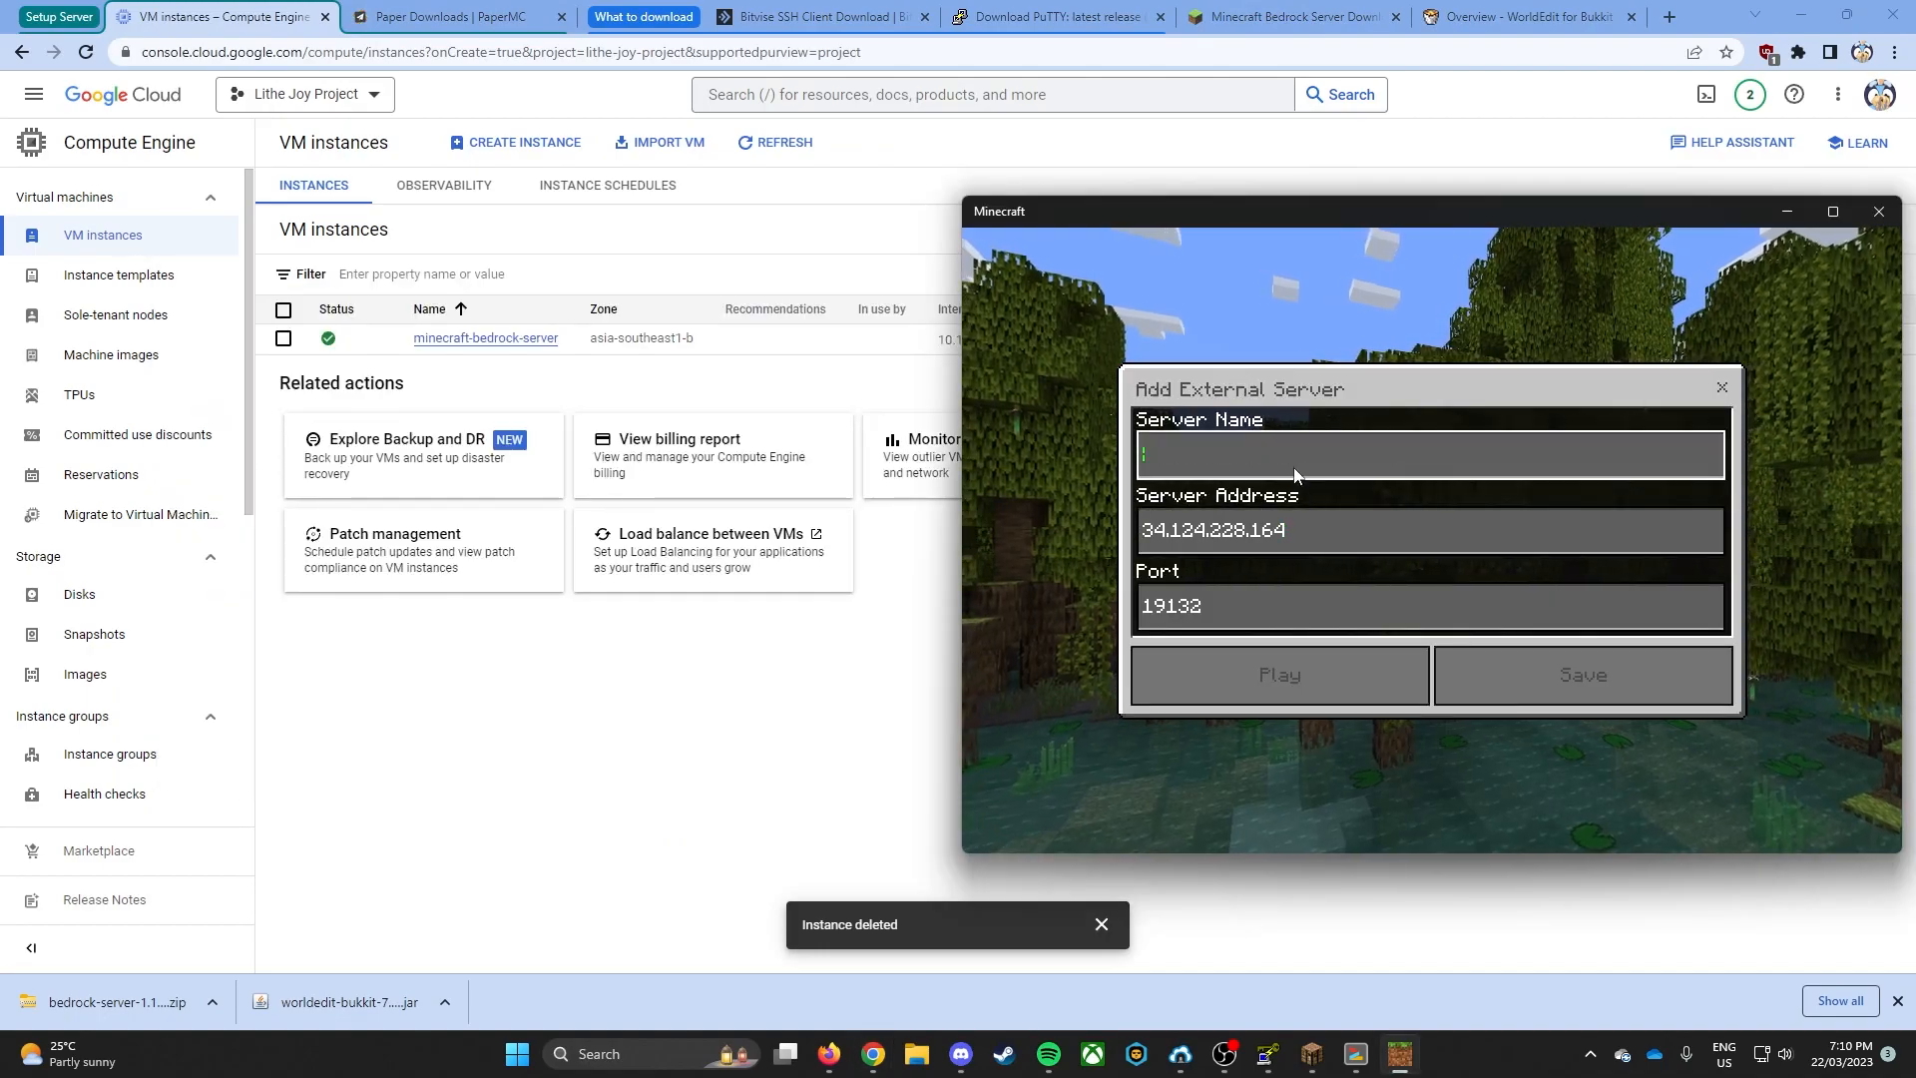
pyautogui.write('test')
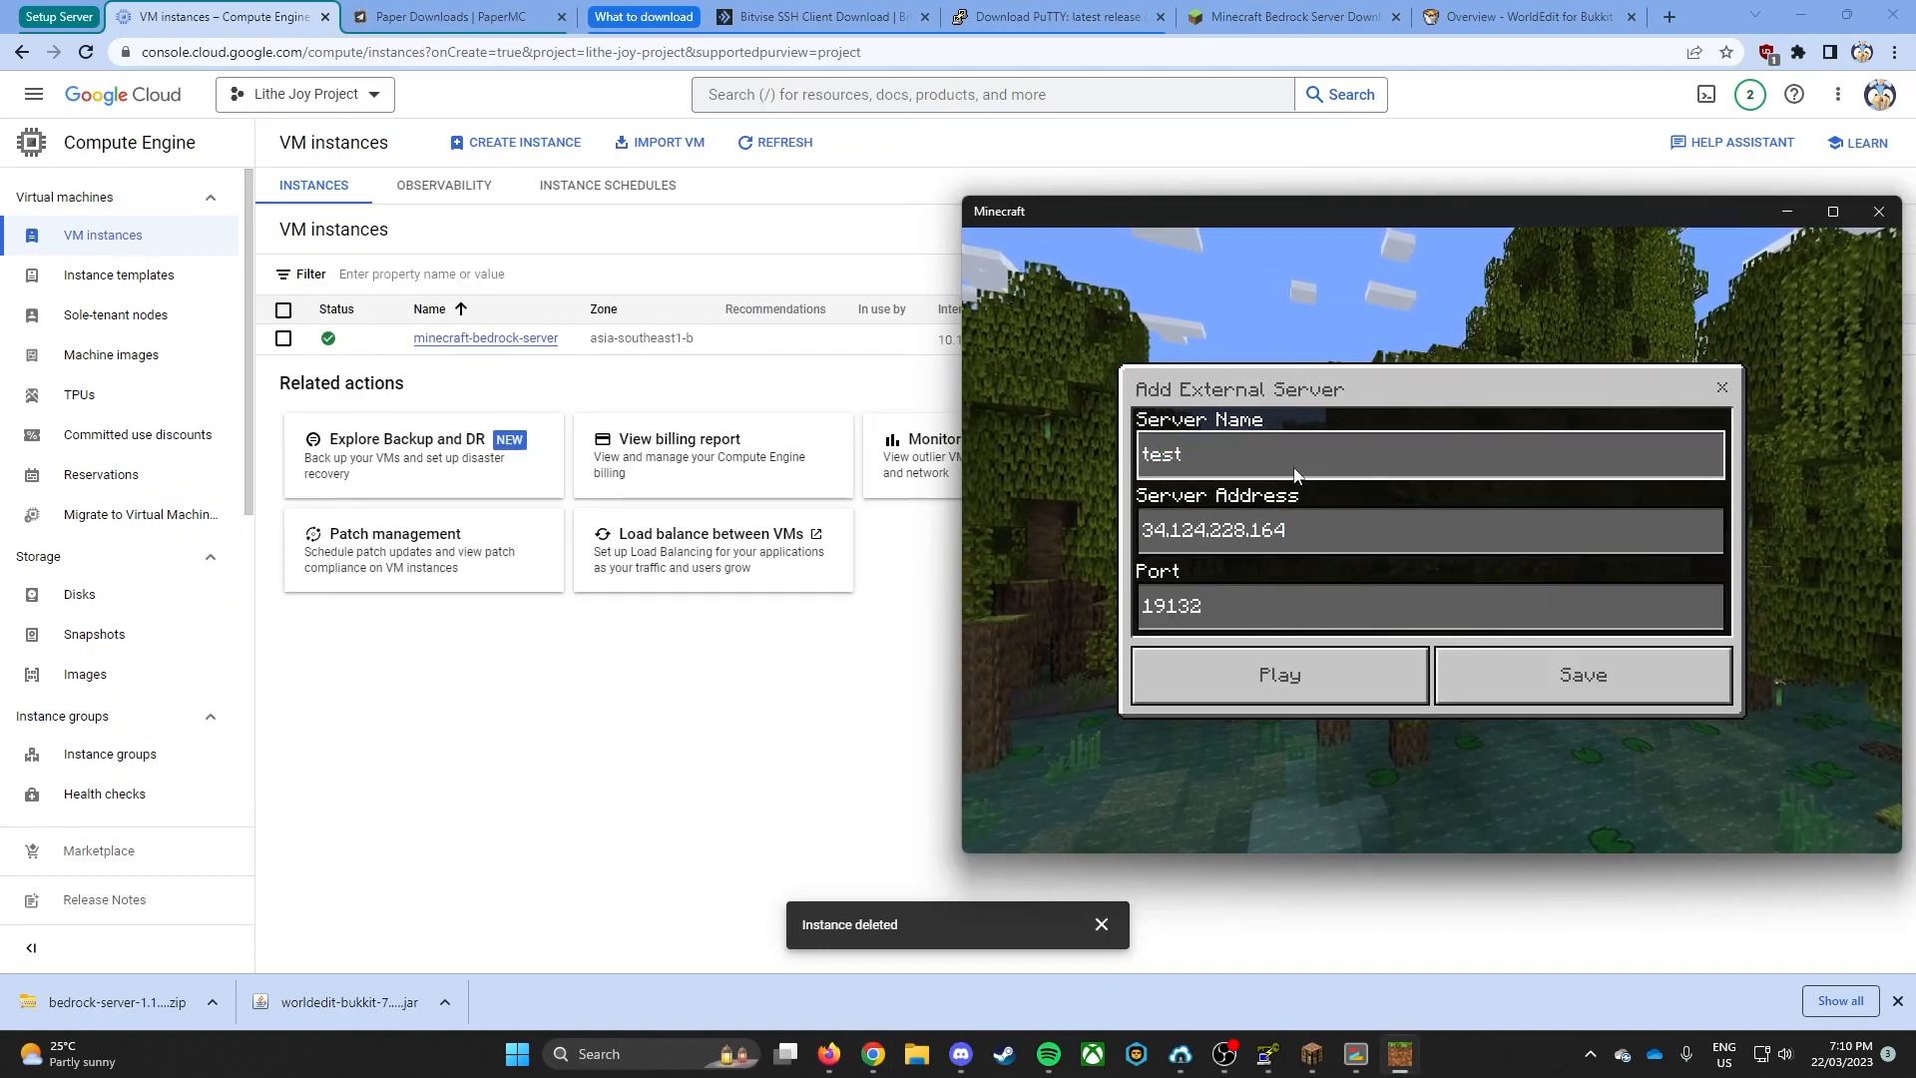
pyautogui.click(1477, 676)
# - Close the blank external-server form and back out of the unknown-server warning to return to the server list
pyautogui.click(1353, 631)
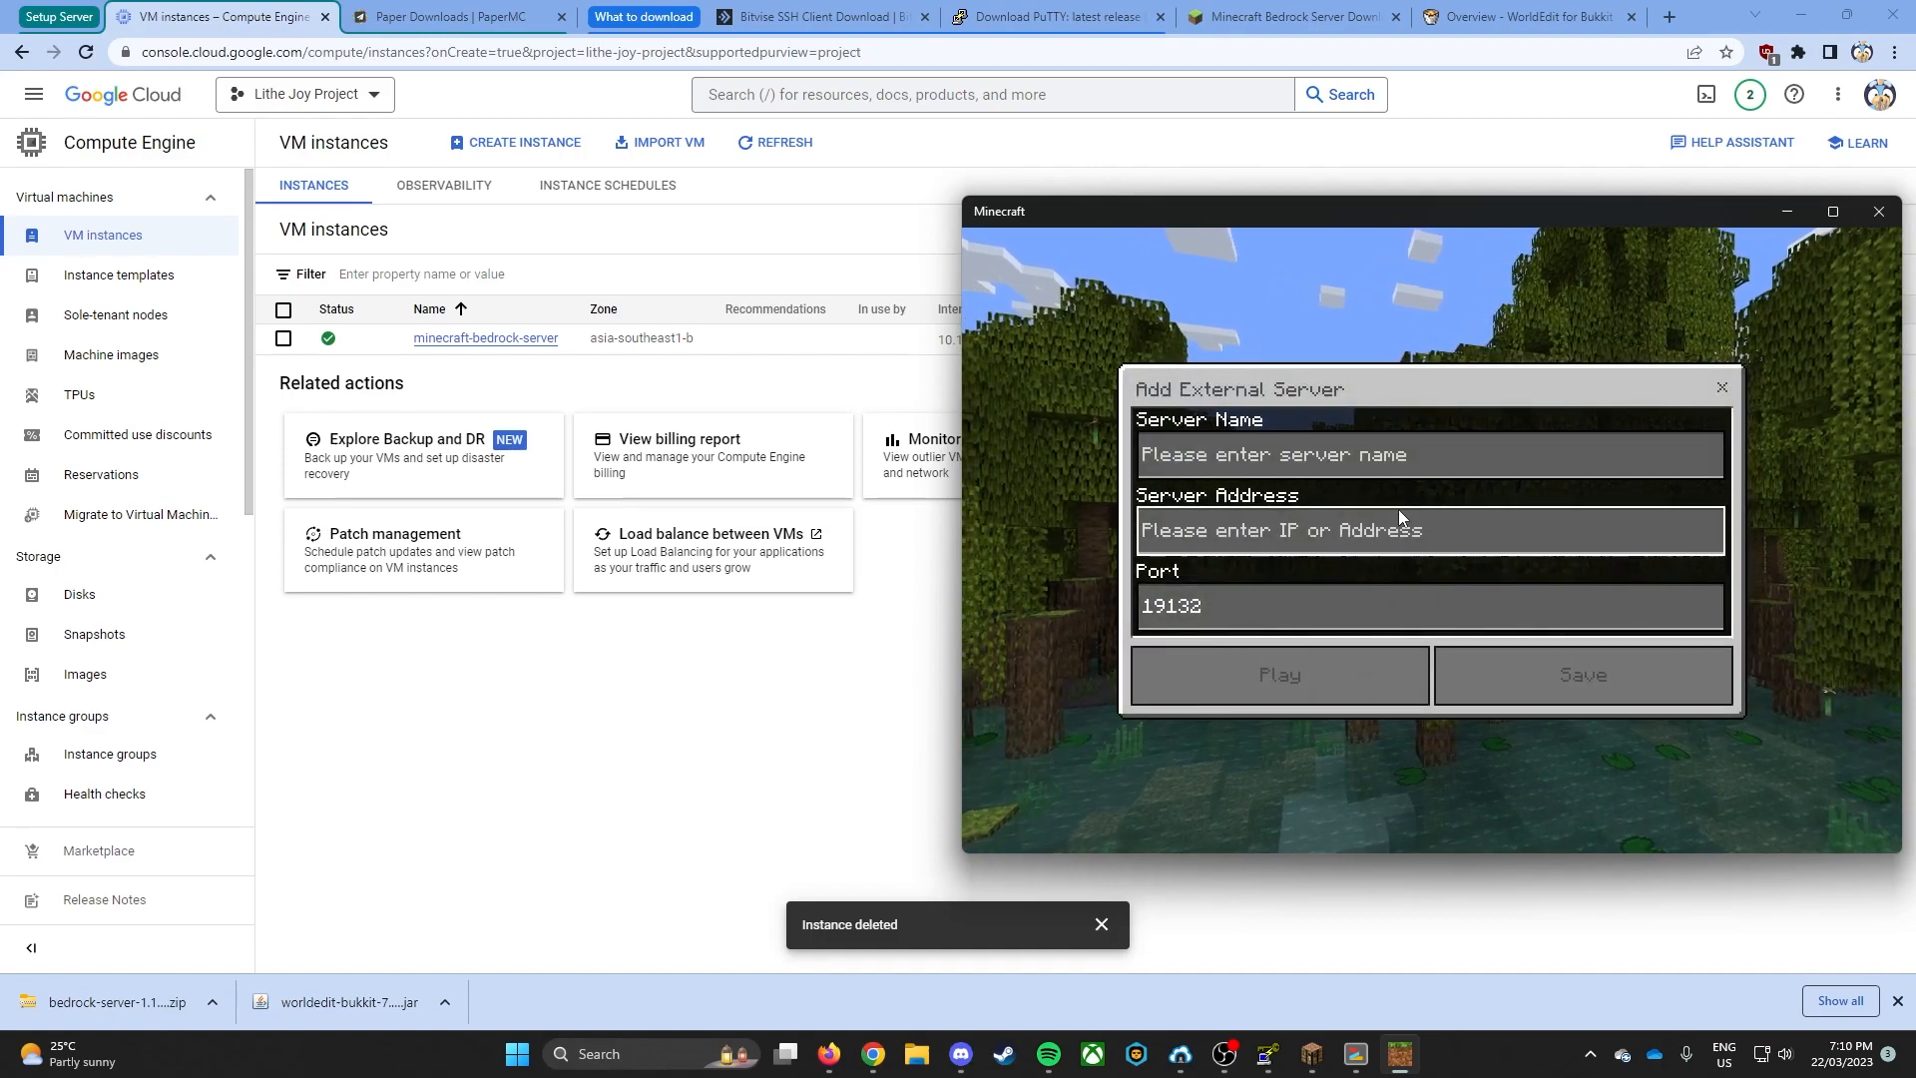
pyautogui.click(1721, 387)
pyautogui.click(1386, 577)
pyautogui.click(1409, 631)
pyautogui.click(1724, 387)
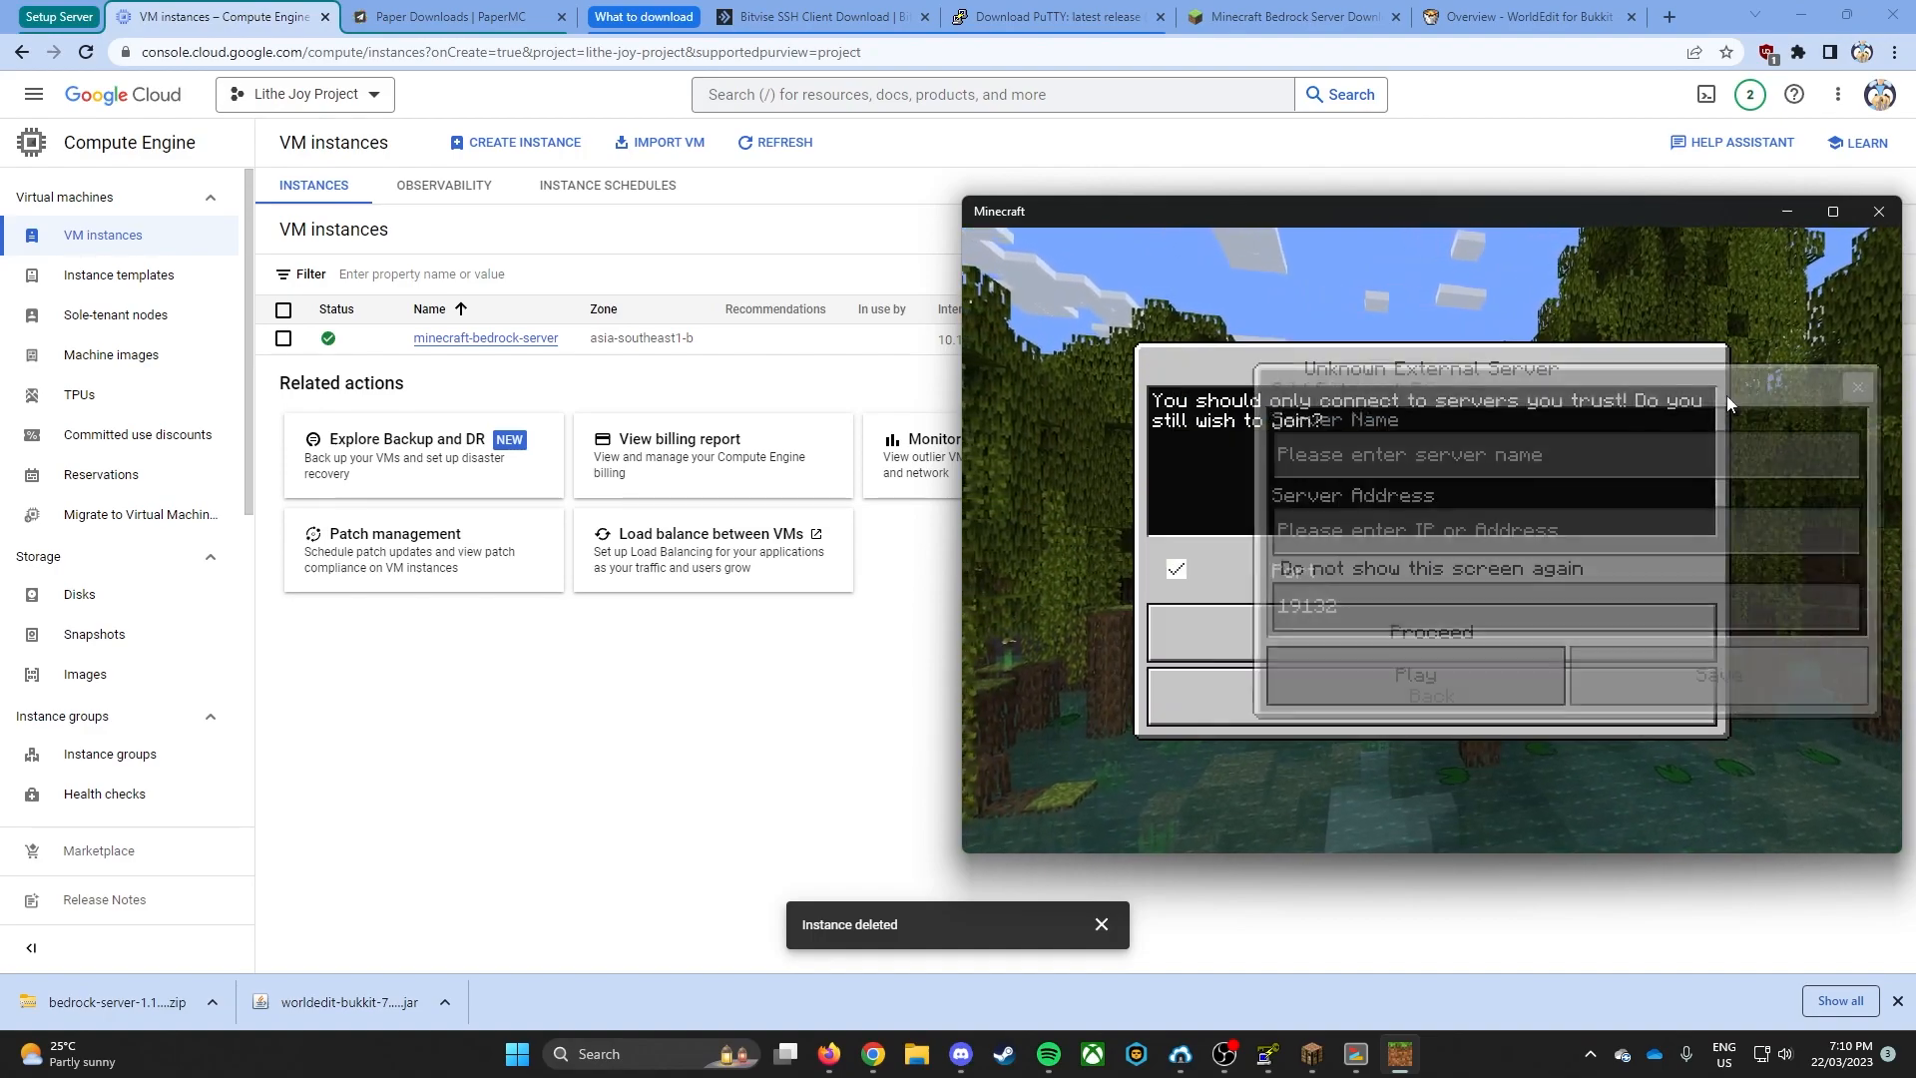
pyautogui.click(1522, 703)
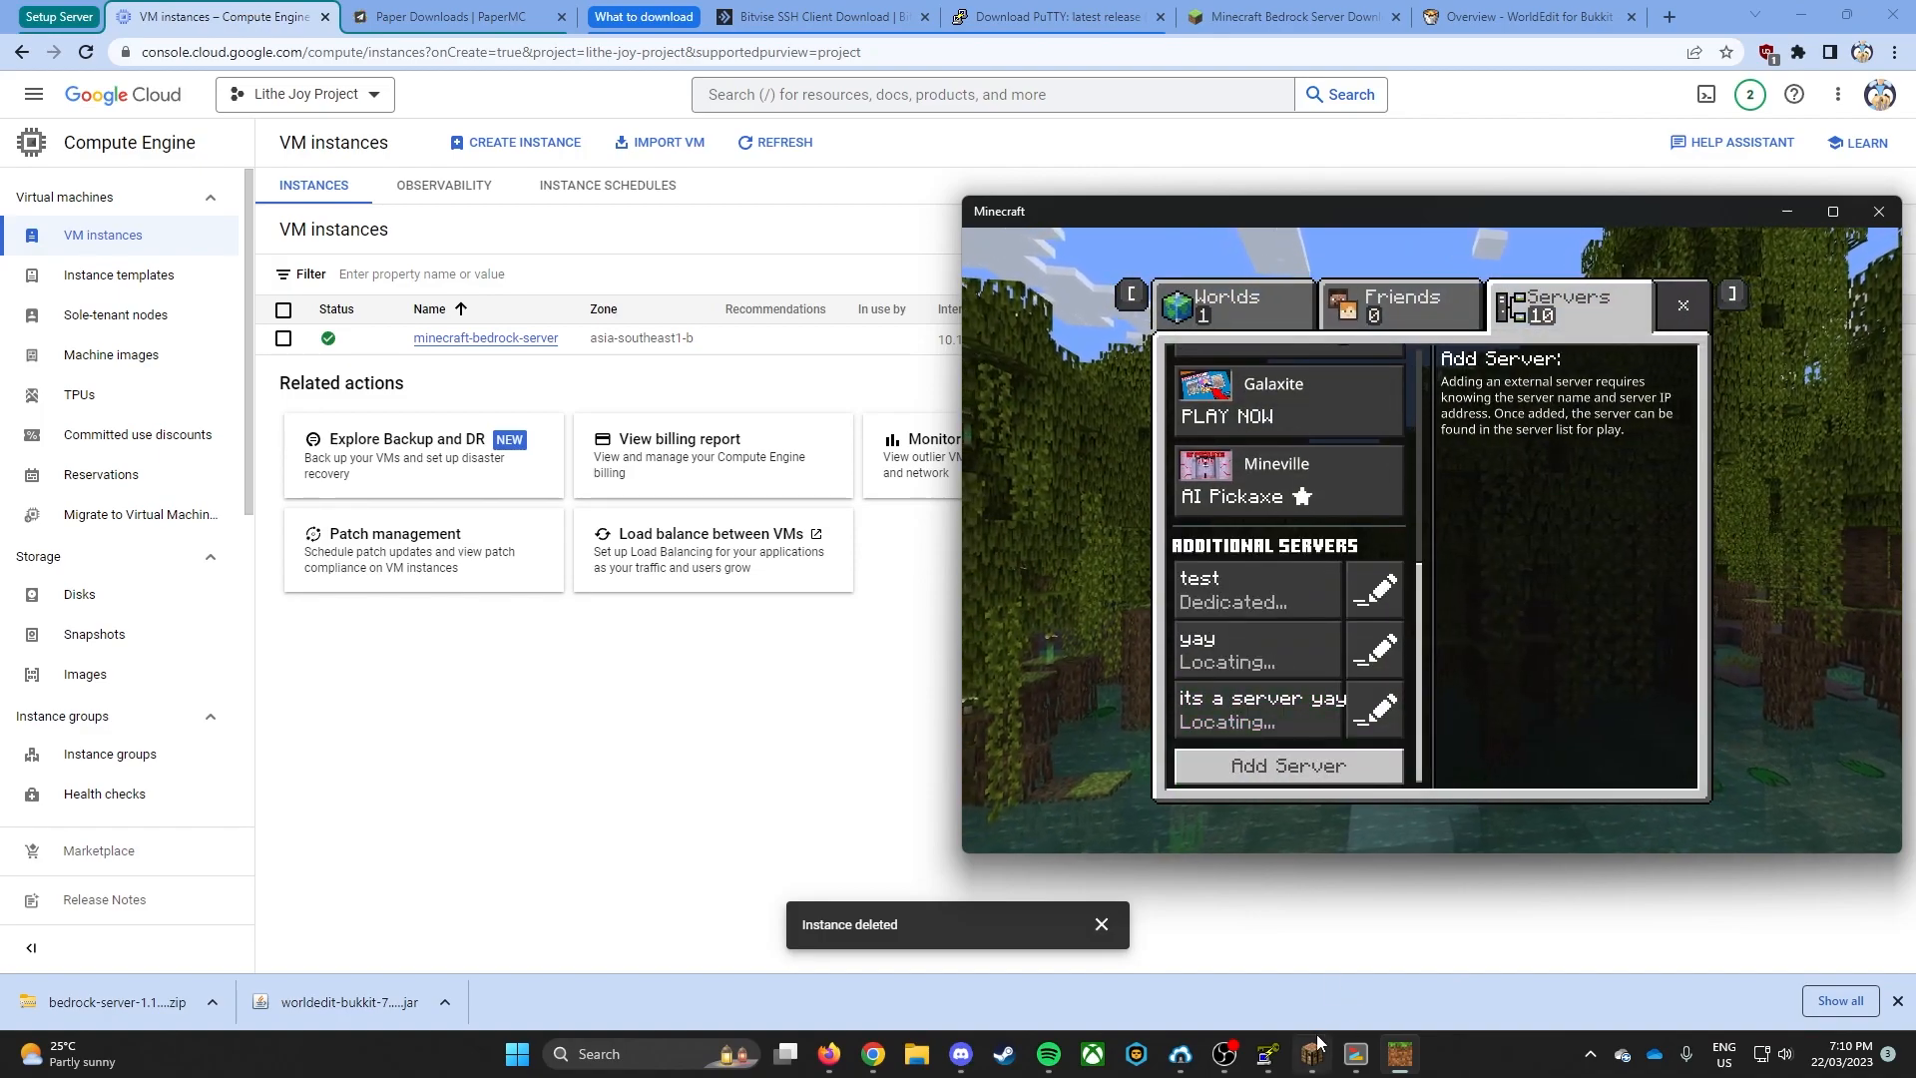
# - Join the external server named test and bring up the server's terminal console beside the game
pyautogui.moveTo(1355, 1054)
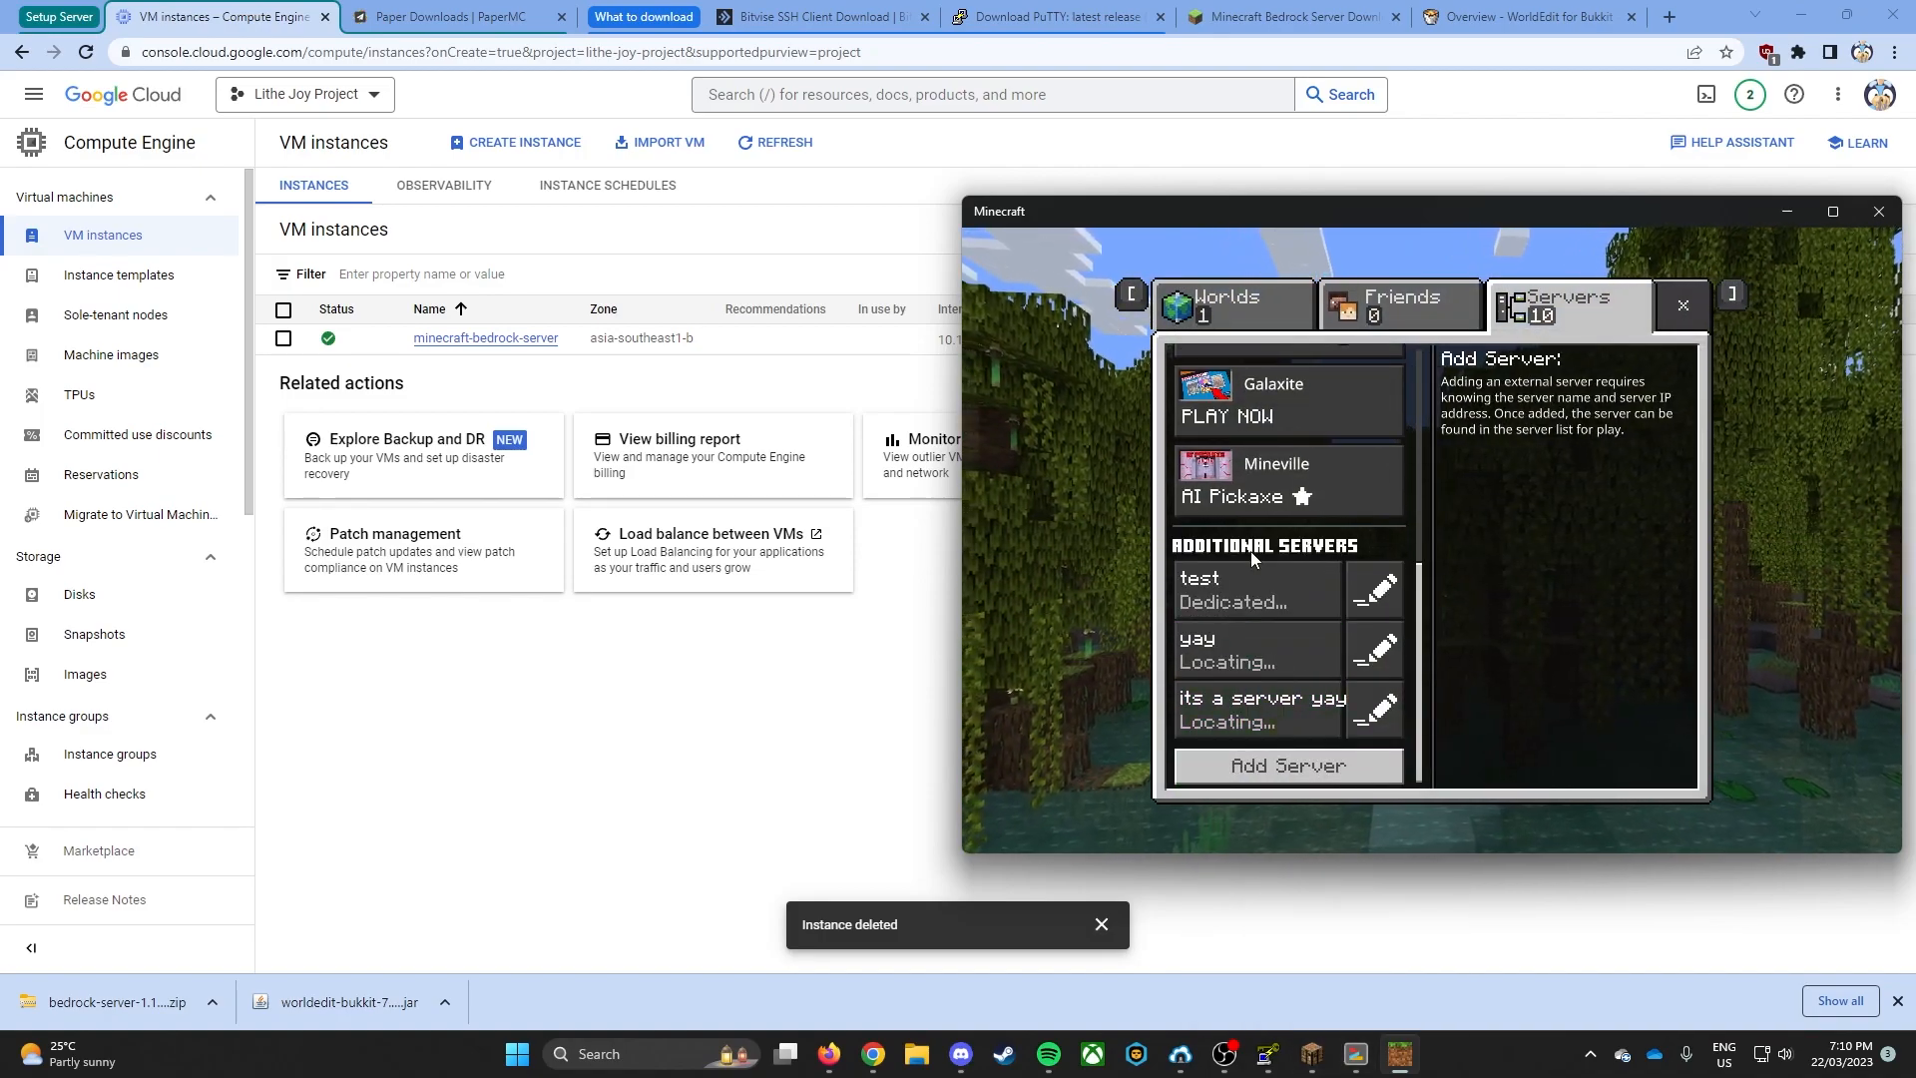
pyautogui.click(1259, 590)
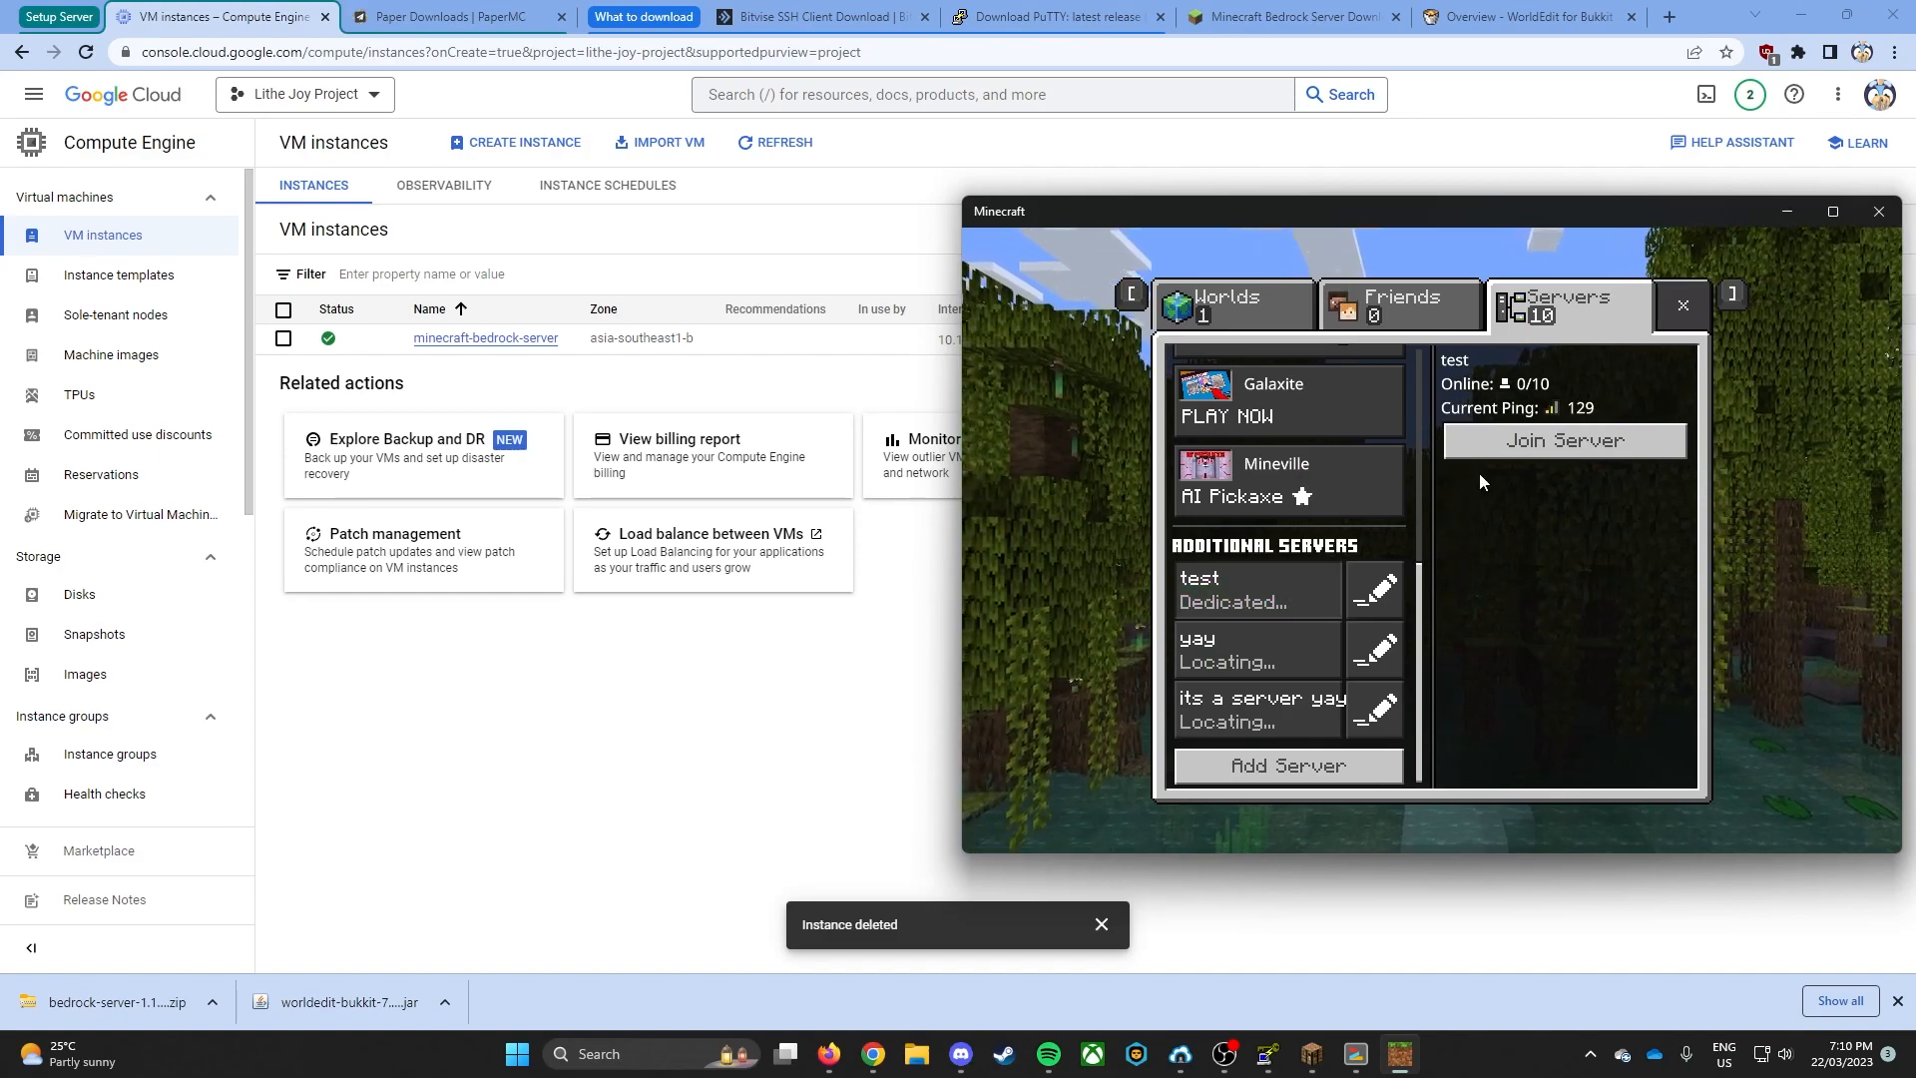
pyautogui.click(1557, 441)
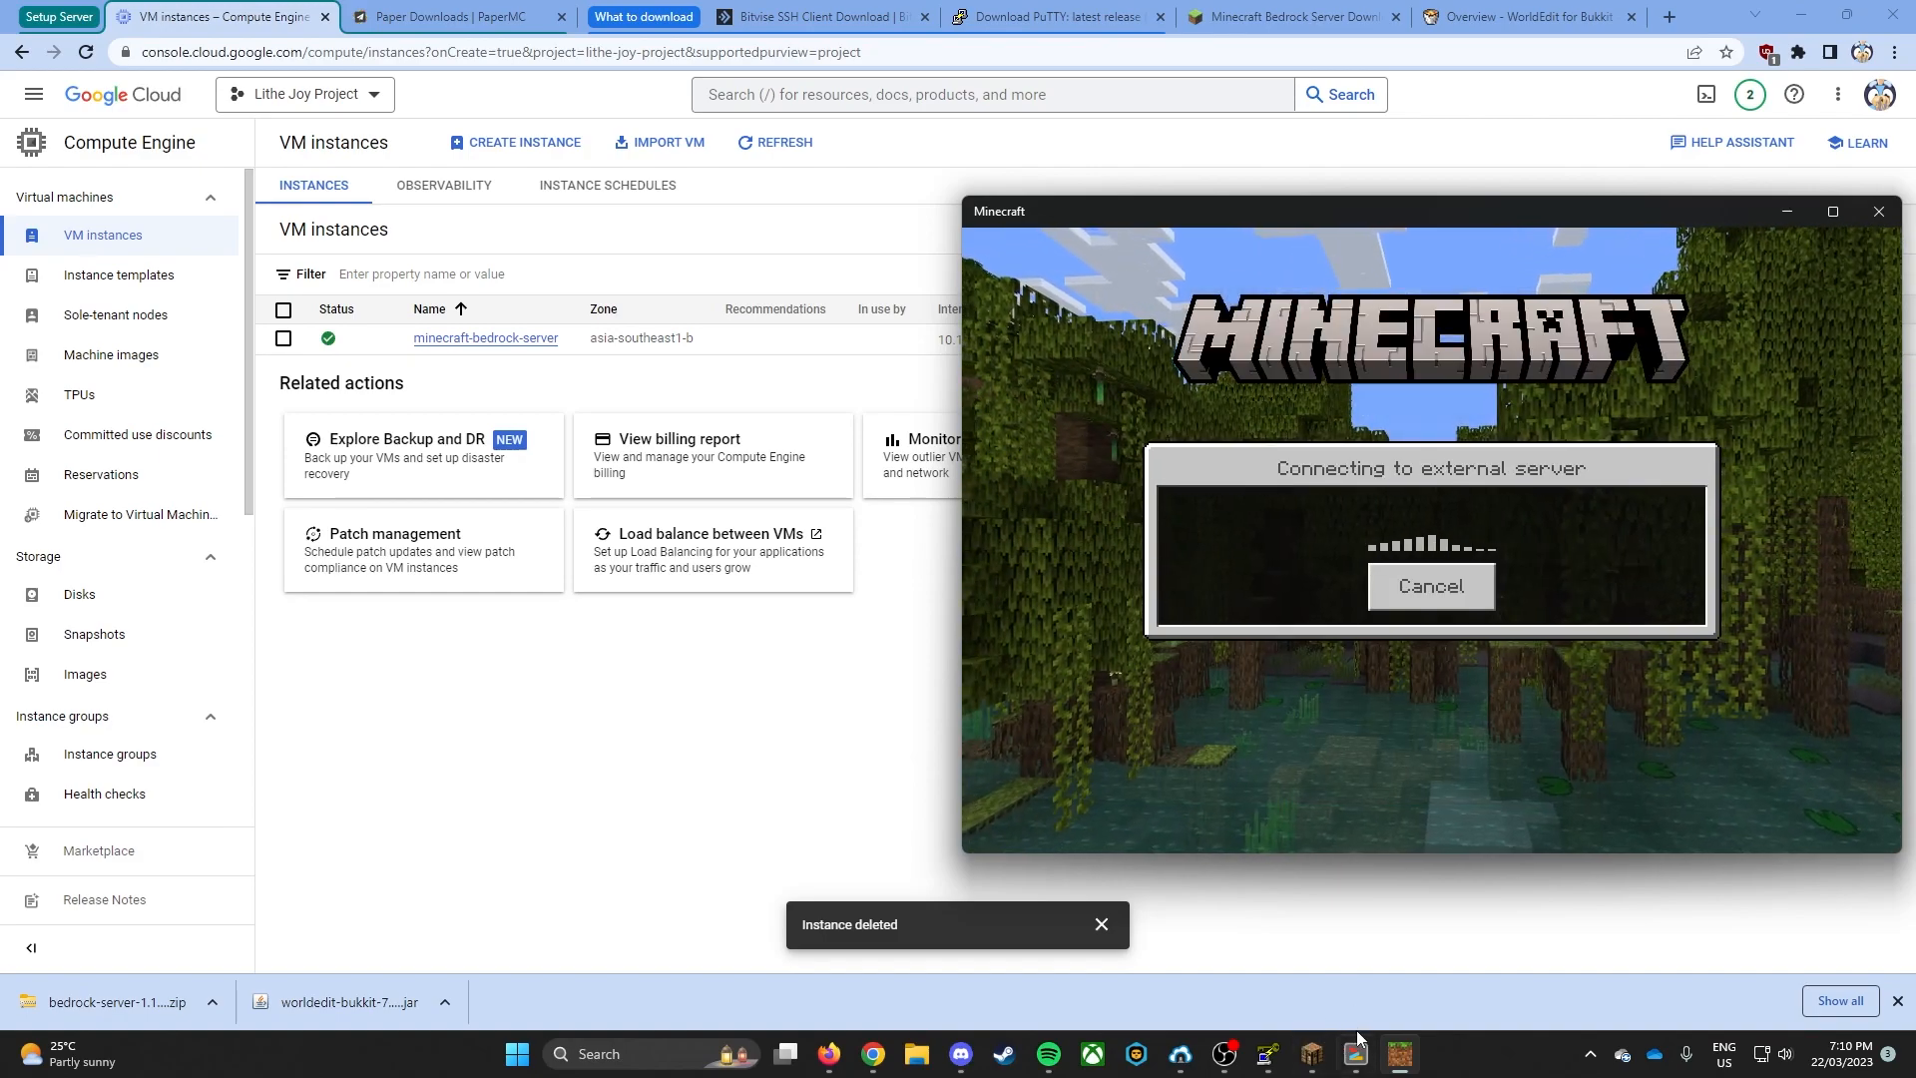
pyautogui.moveTo(1355, 1054)
pyautogui.click(1358, 995)
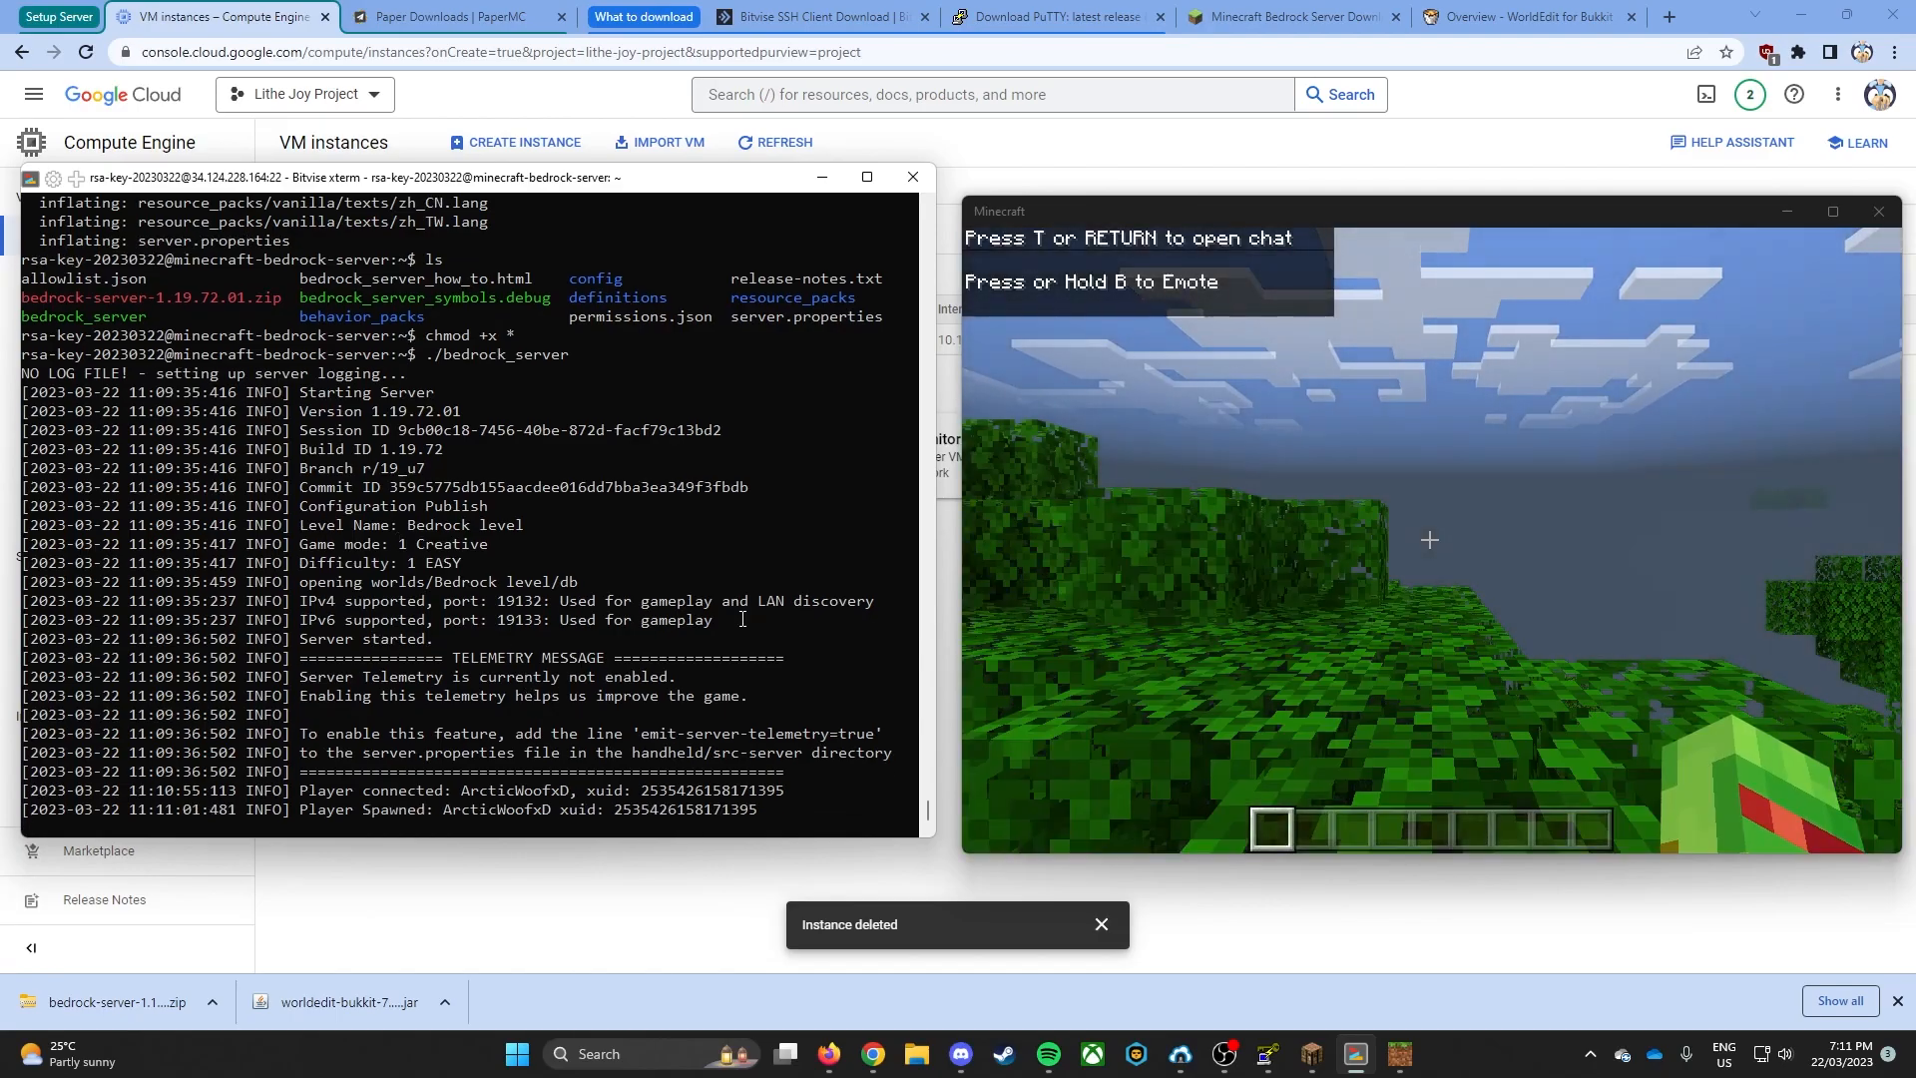
# - Fly up in the joined world to try out creative mode
pyautogui.click(1259, 553)
pyautogui.press('space')
pyautogui.press('space')
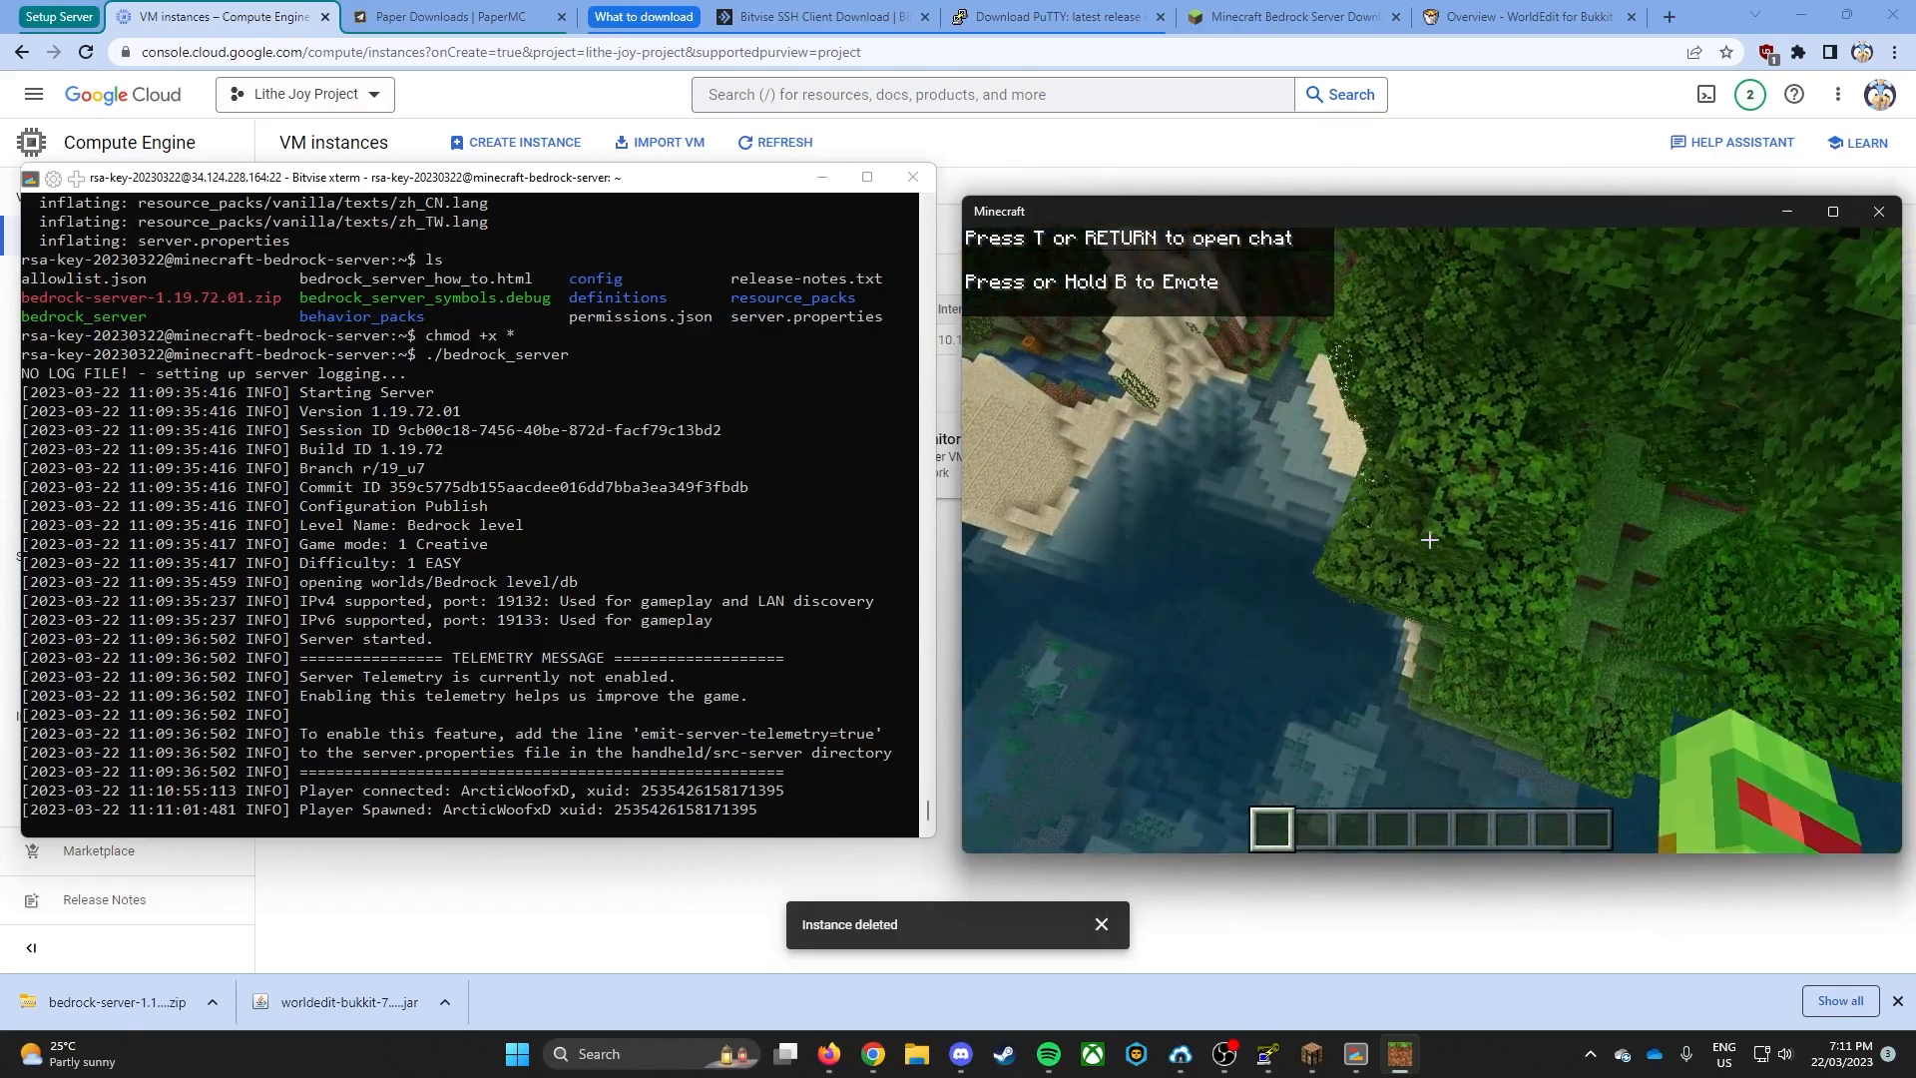
# - Pause the game and give the connected player operator rights with the op command in the server console
pyautogui.press('Escape')
pyautogui.click(466, 715)
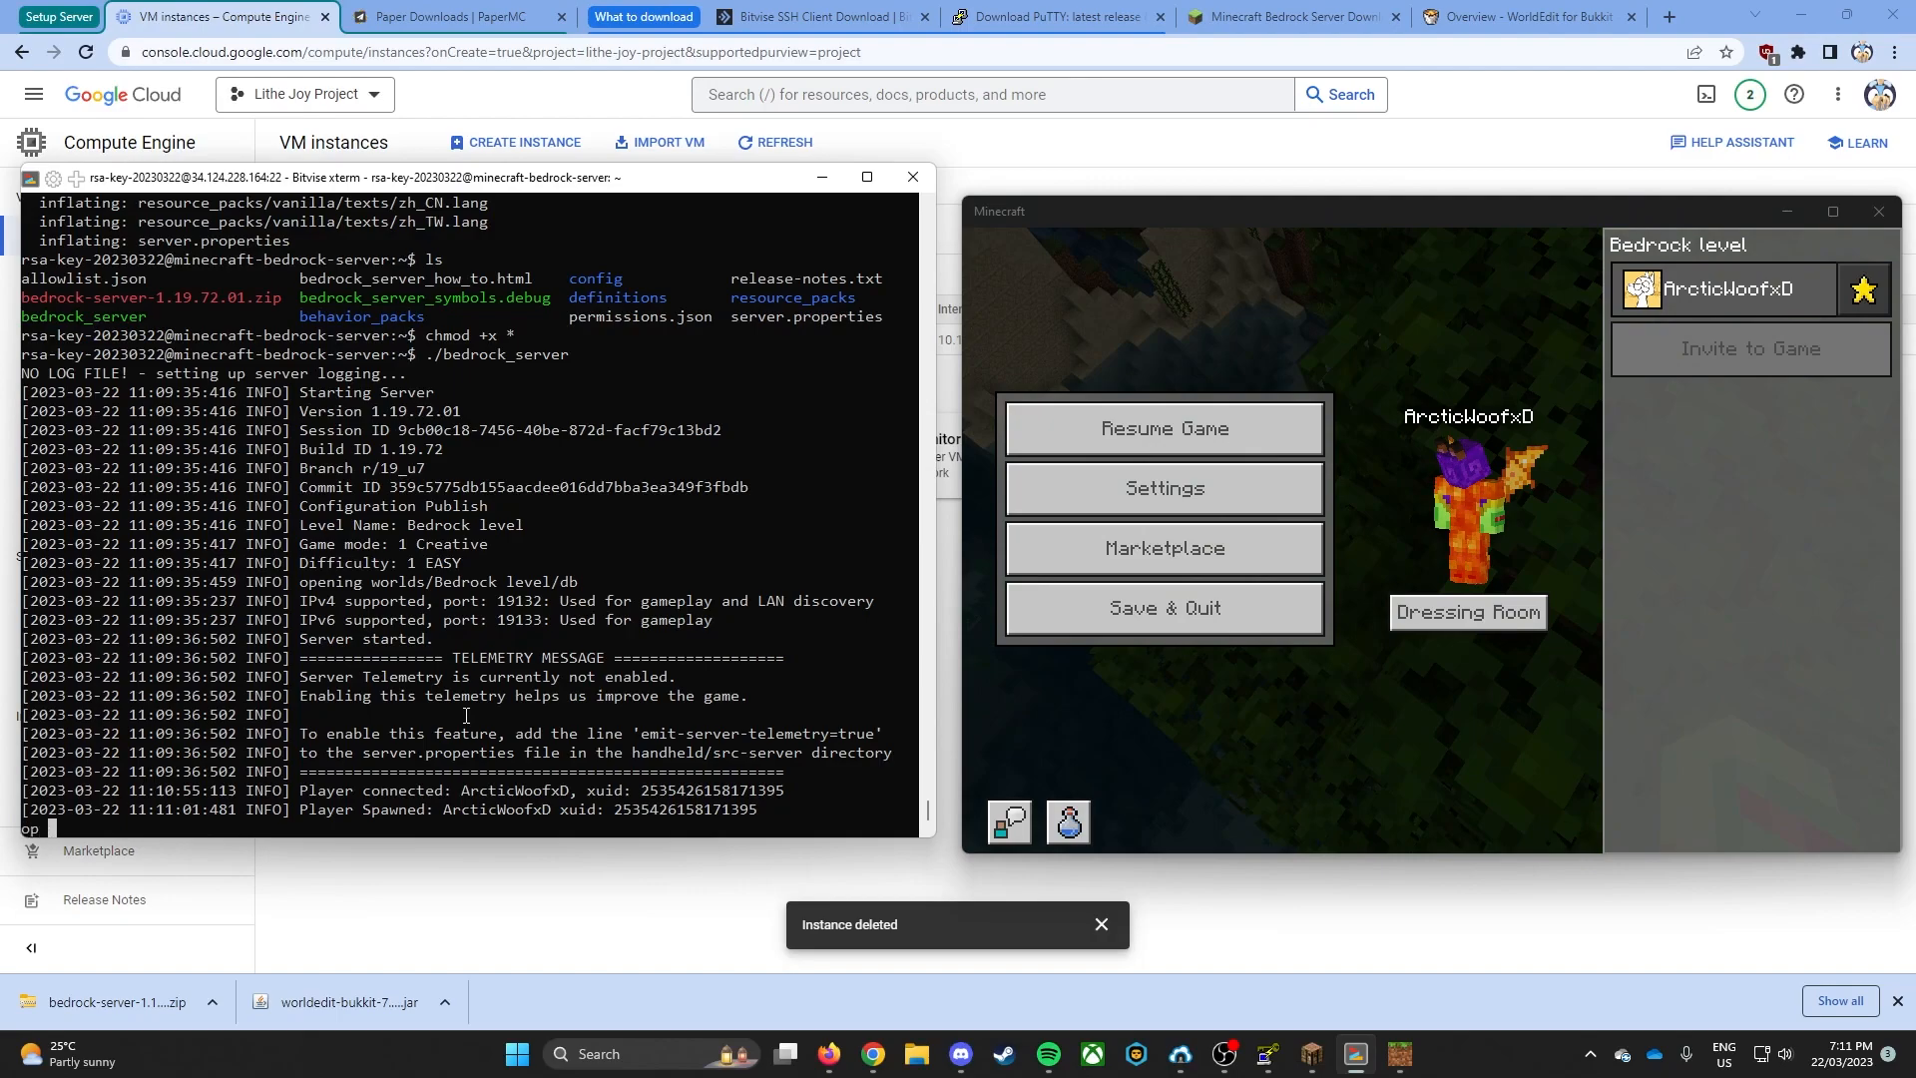
pyautogui.write('op a')
pyautogui.press('BackSpace')
pyautogui.write('ArcticWoofxD')
pyautogui.press('Return')
# - Check the player's permission level in Minecraft, then resume the game and move around the world
pyautogui.click(1166, 429)
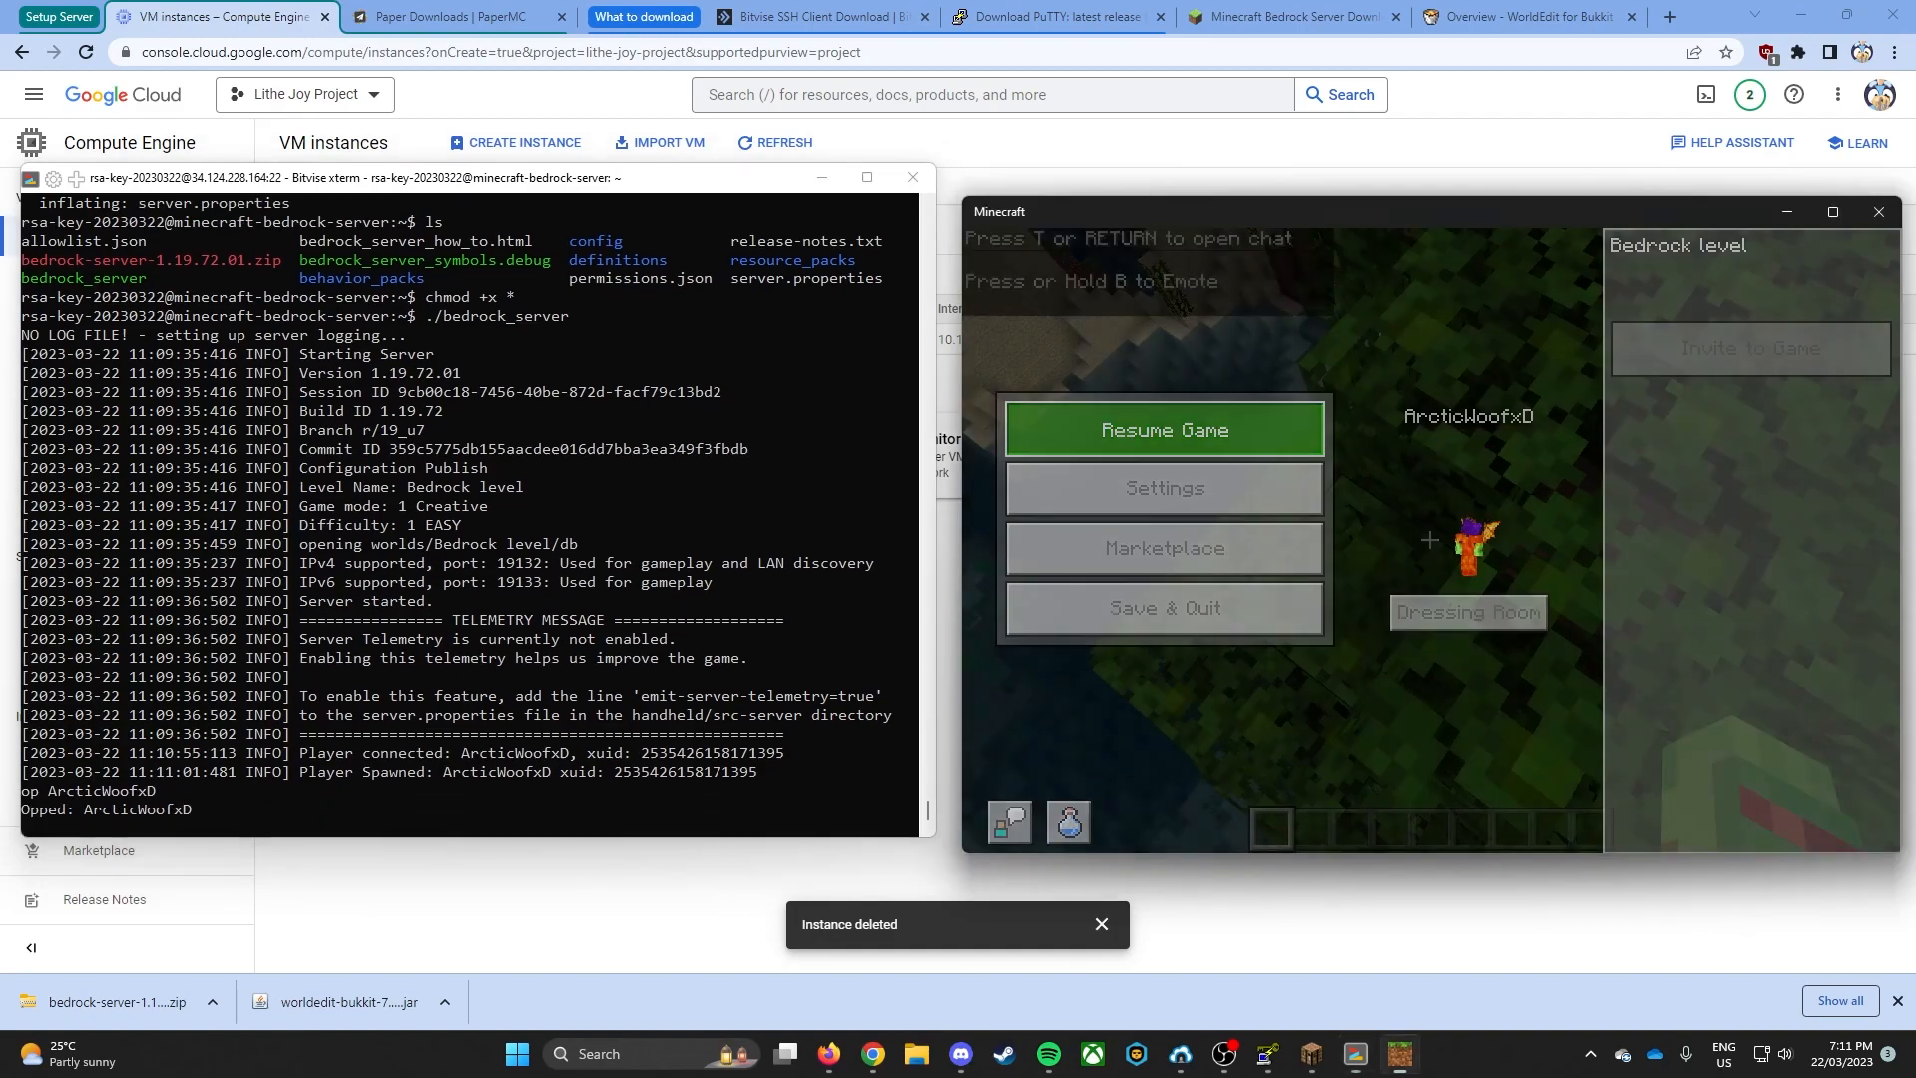
pyautogui.press('Escape')
pyautogui.click(1864, 289)
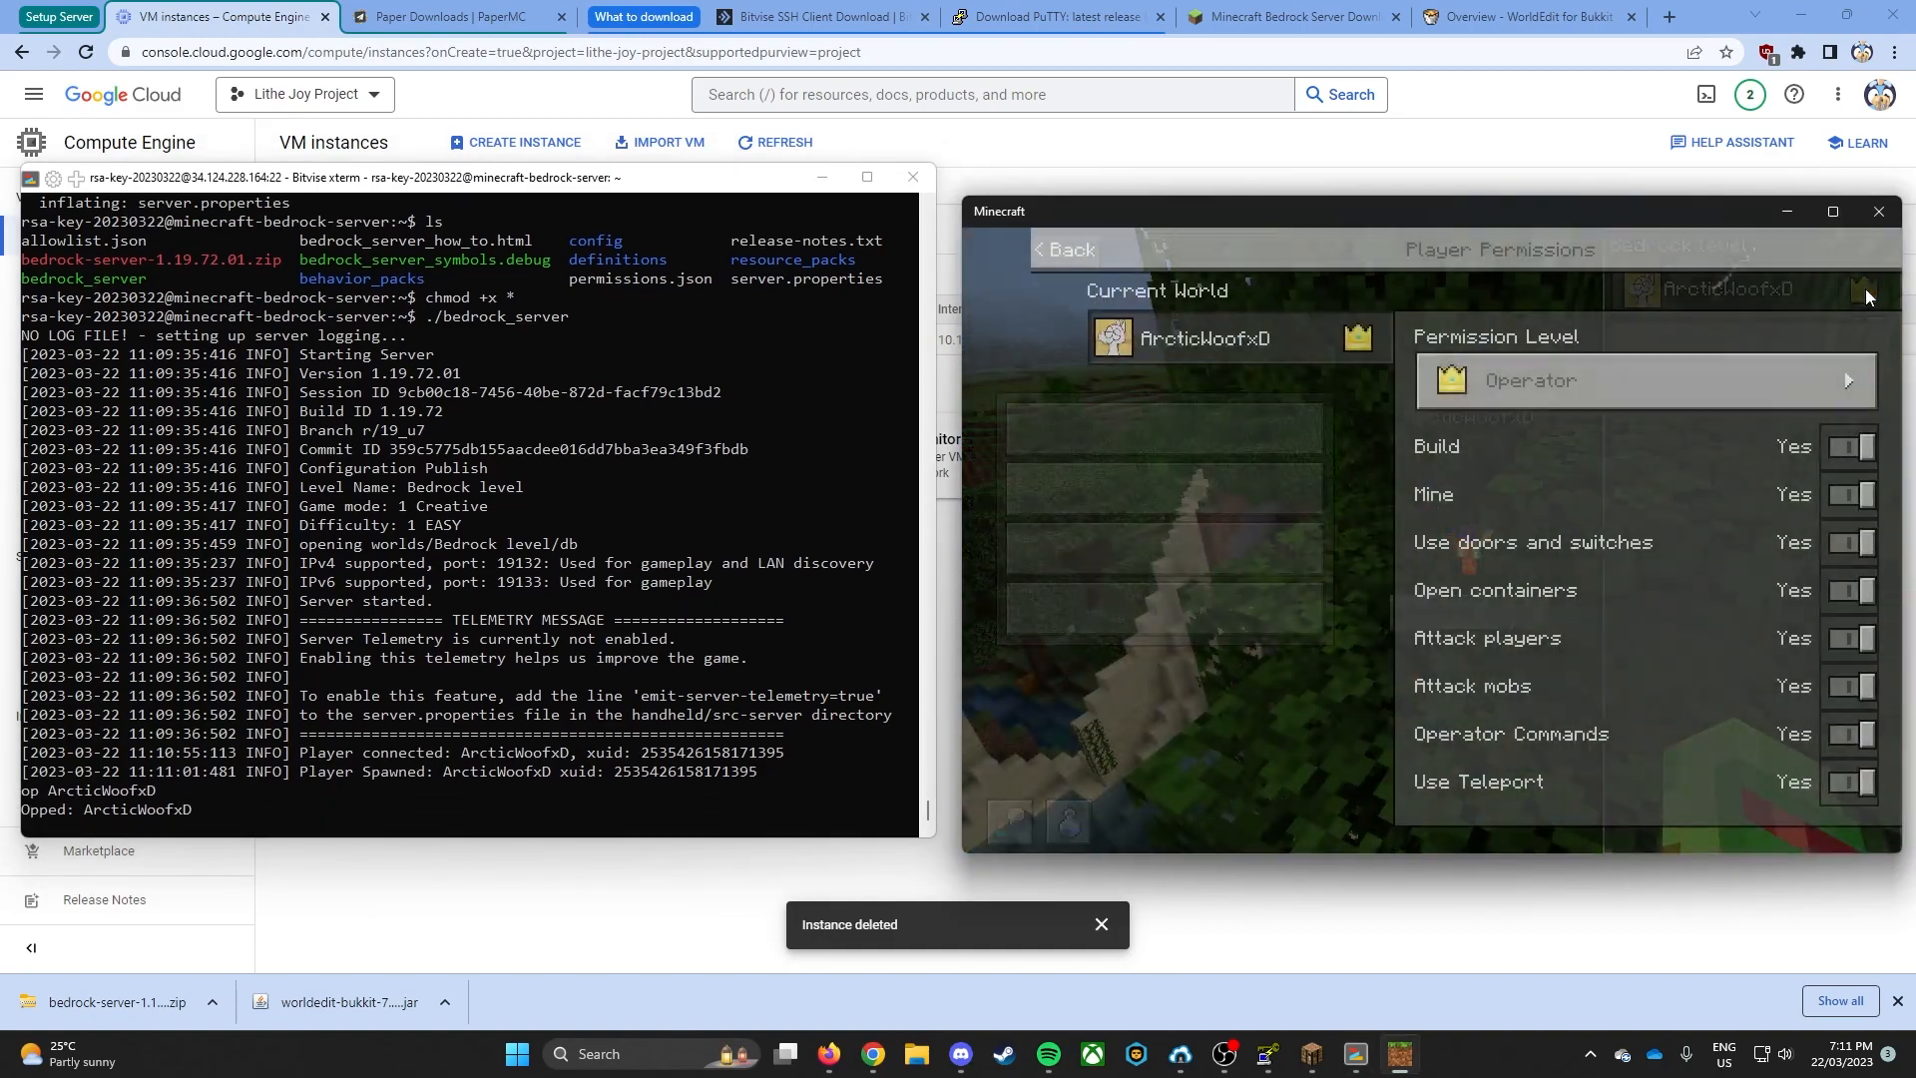
pyautogui.press('Escape')
pyautogui.press('Escape')
pyautogui.press('w')
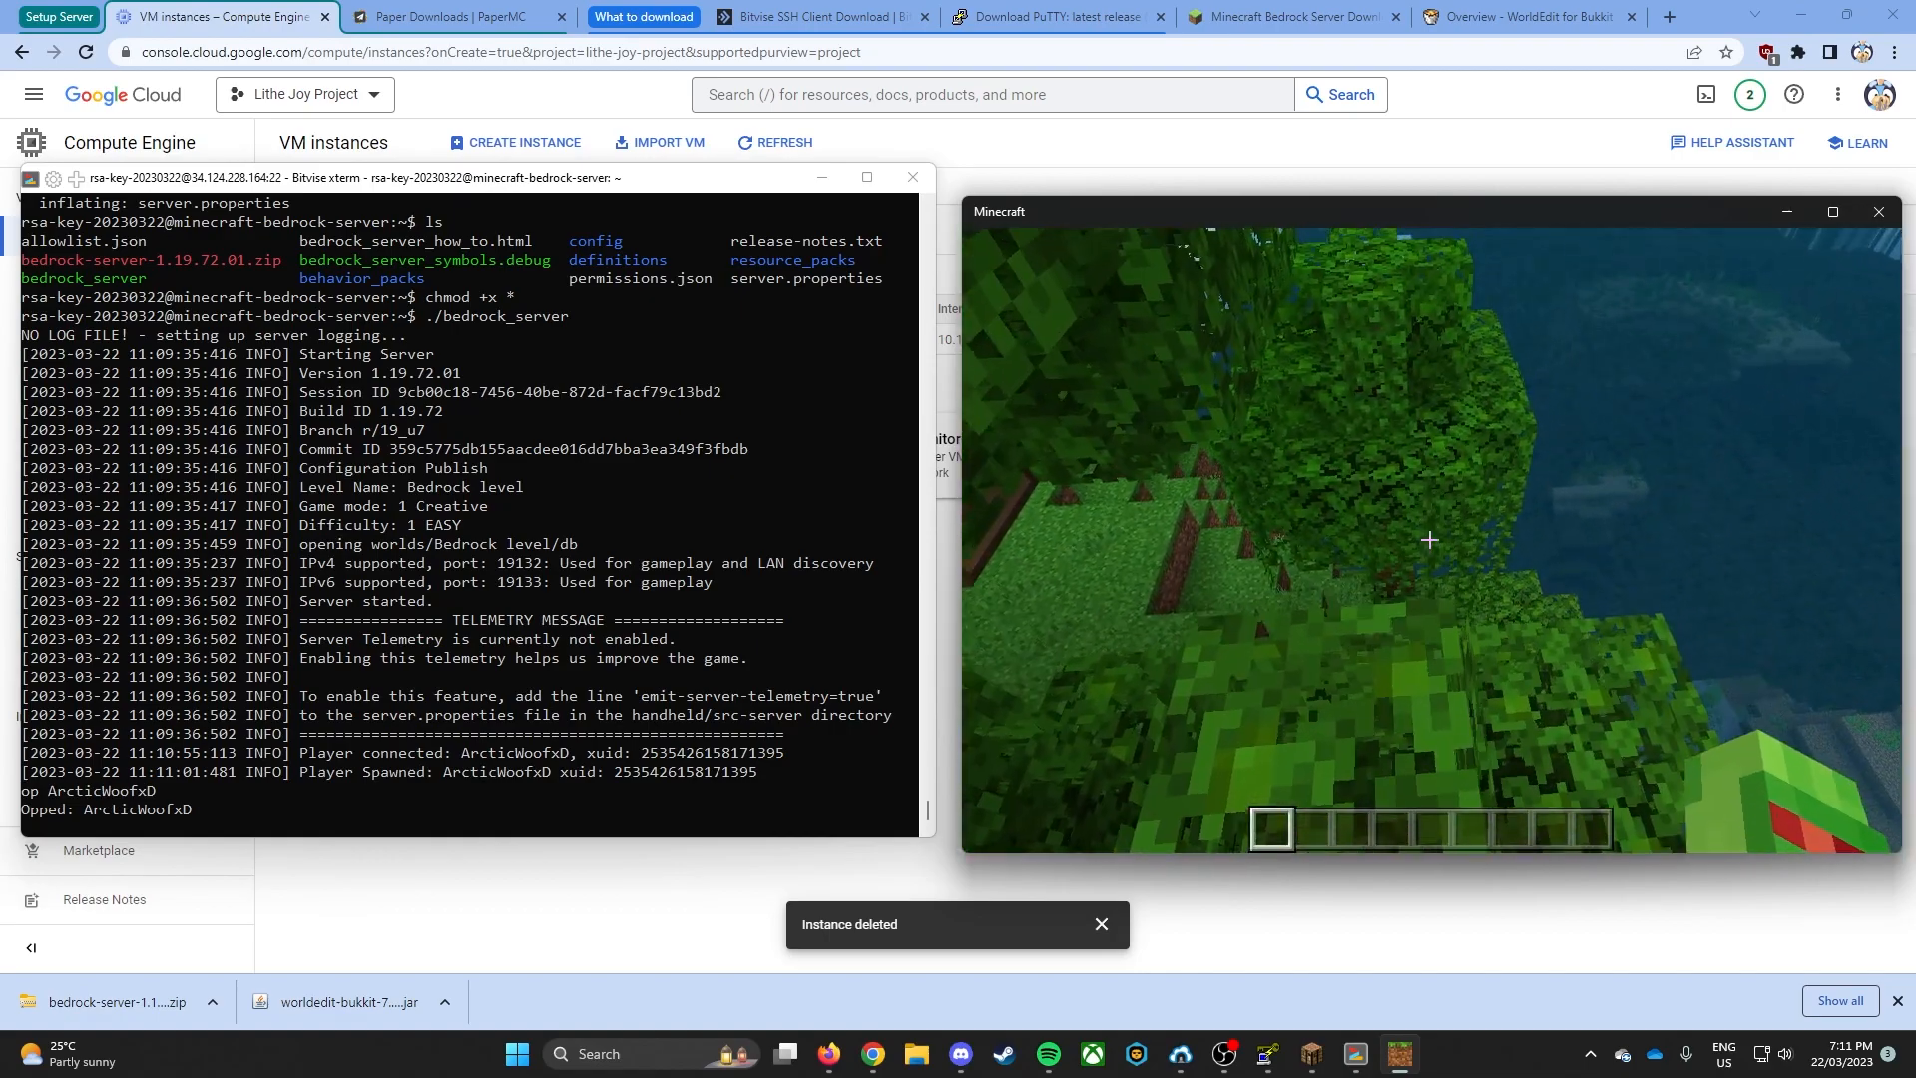
pyautogui.press('w')
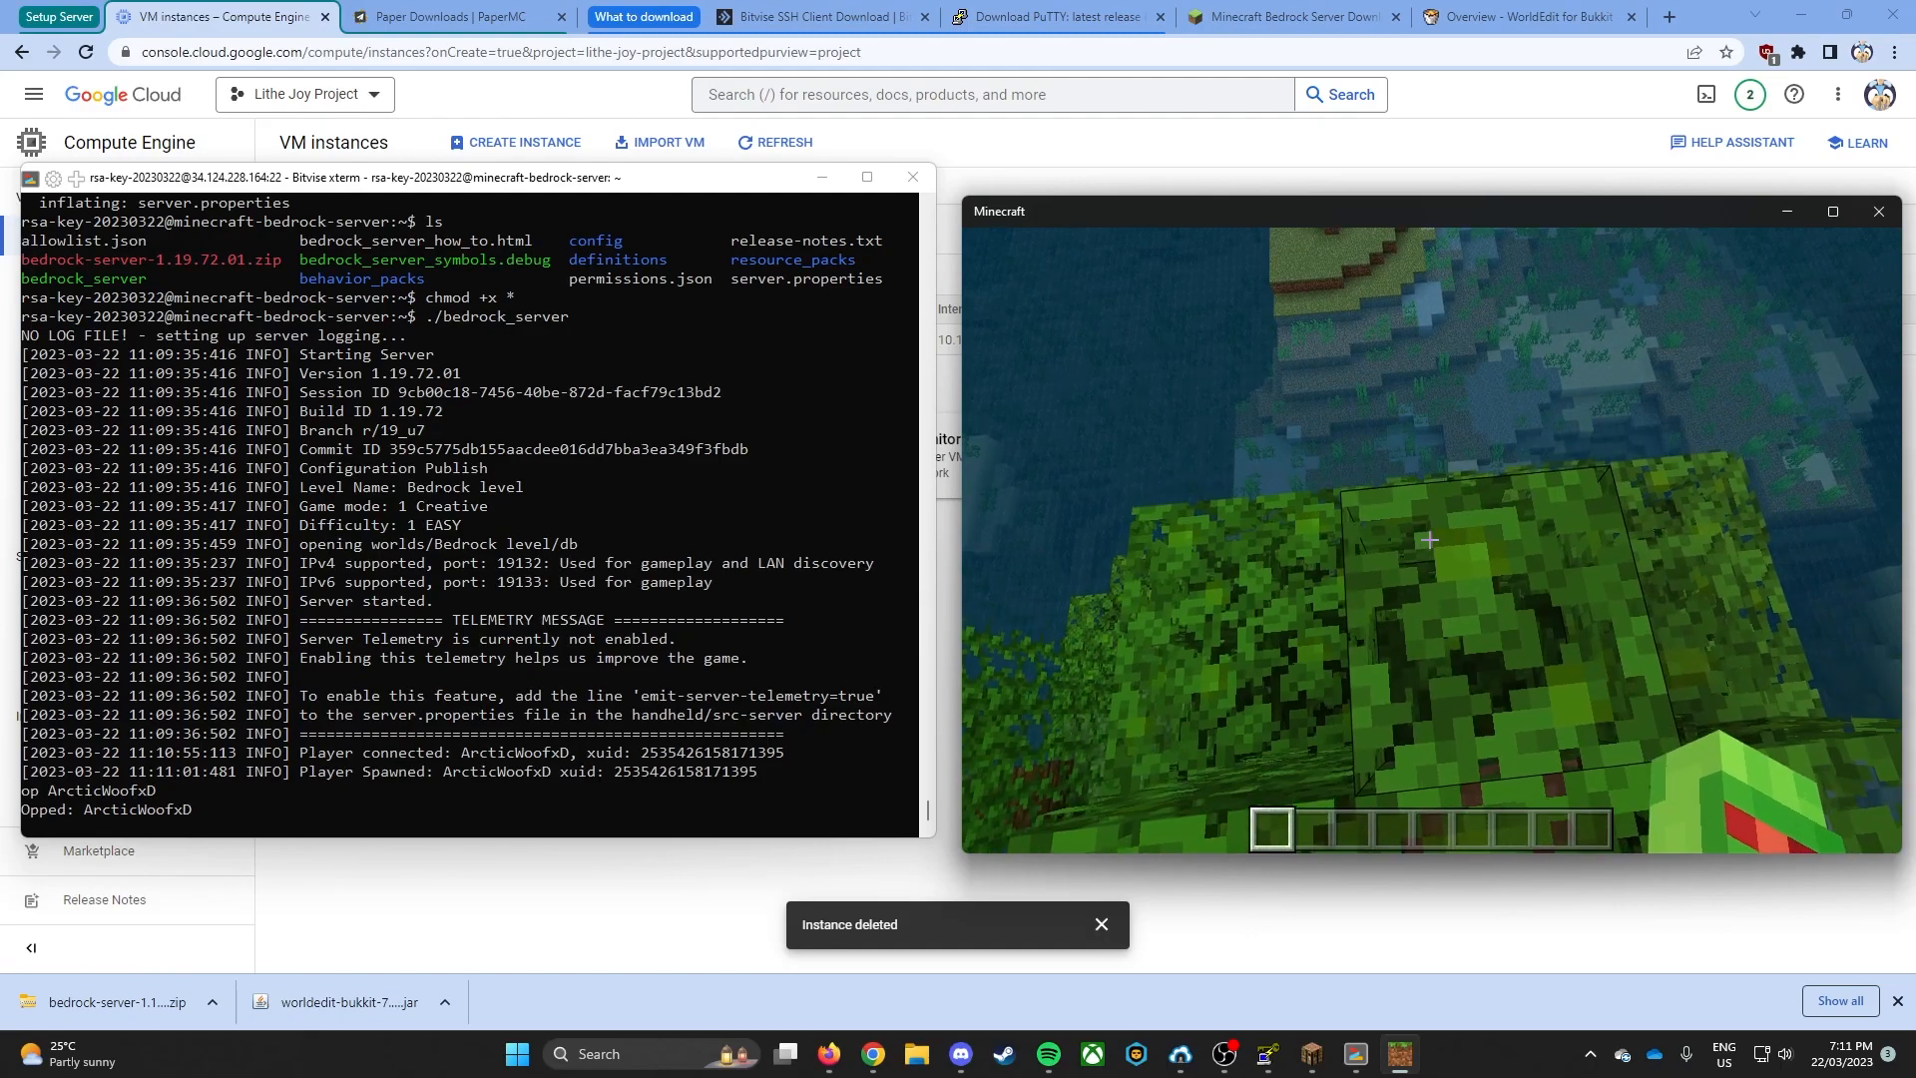
# - Pause the game and shut down the Bedrock server with the stop command in its console
pyautogui.press('Escape')
pyautogui.click(591, 508)
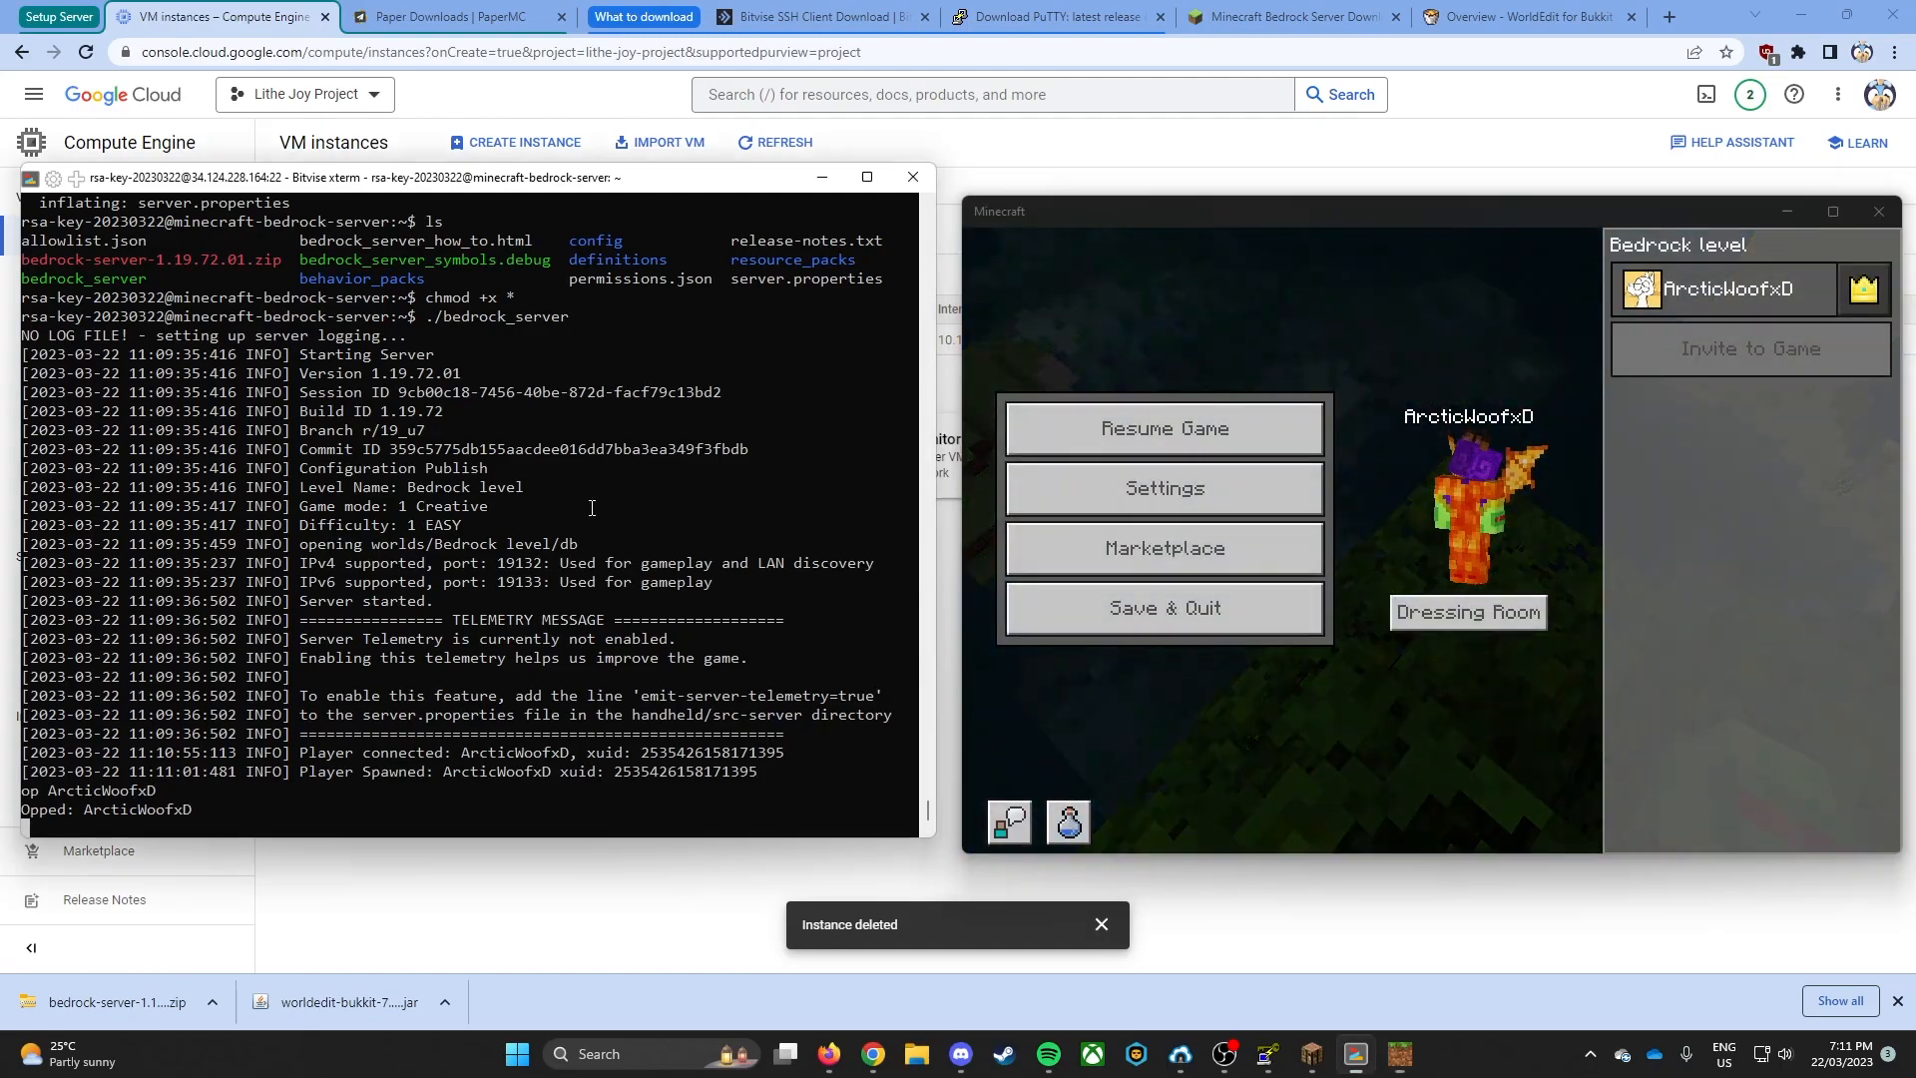
pyautogui.write('stop')
pyautogui.press('Return')
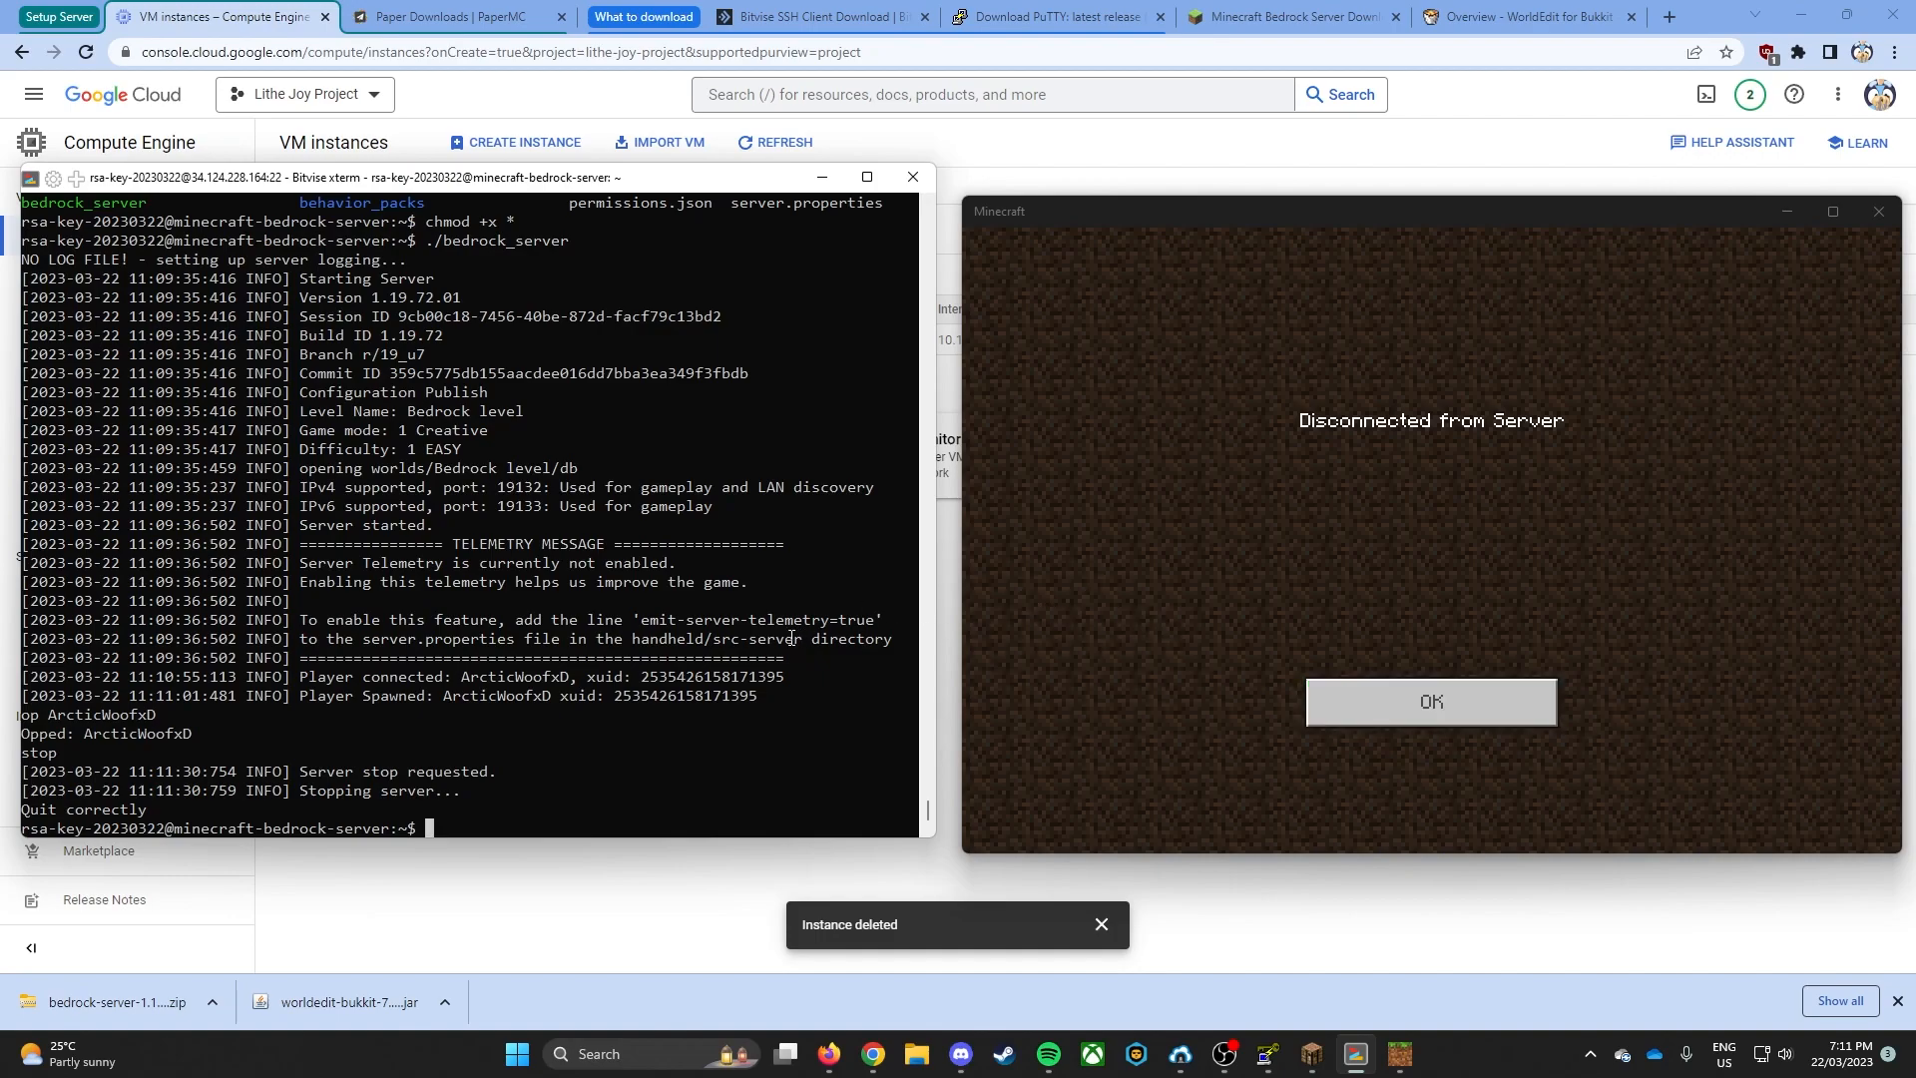
# - Install the screen package on the VM by running sudo apt install screen
pyautogui.write('apt install screen')
pyautogui.press('Return')
pyautogui.press('Up')
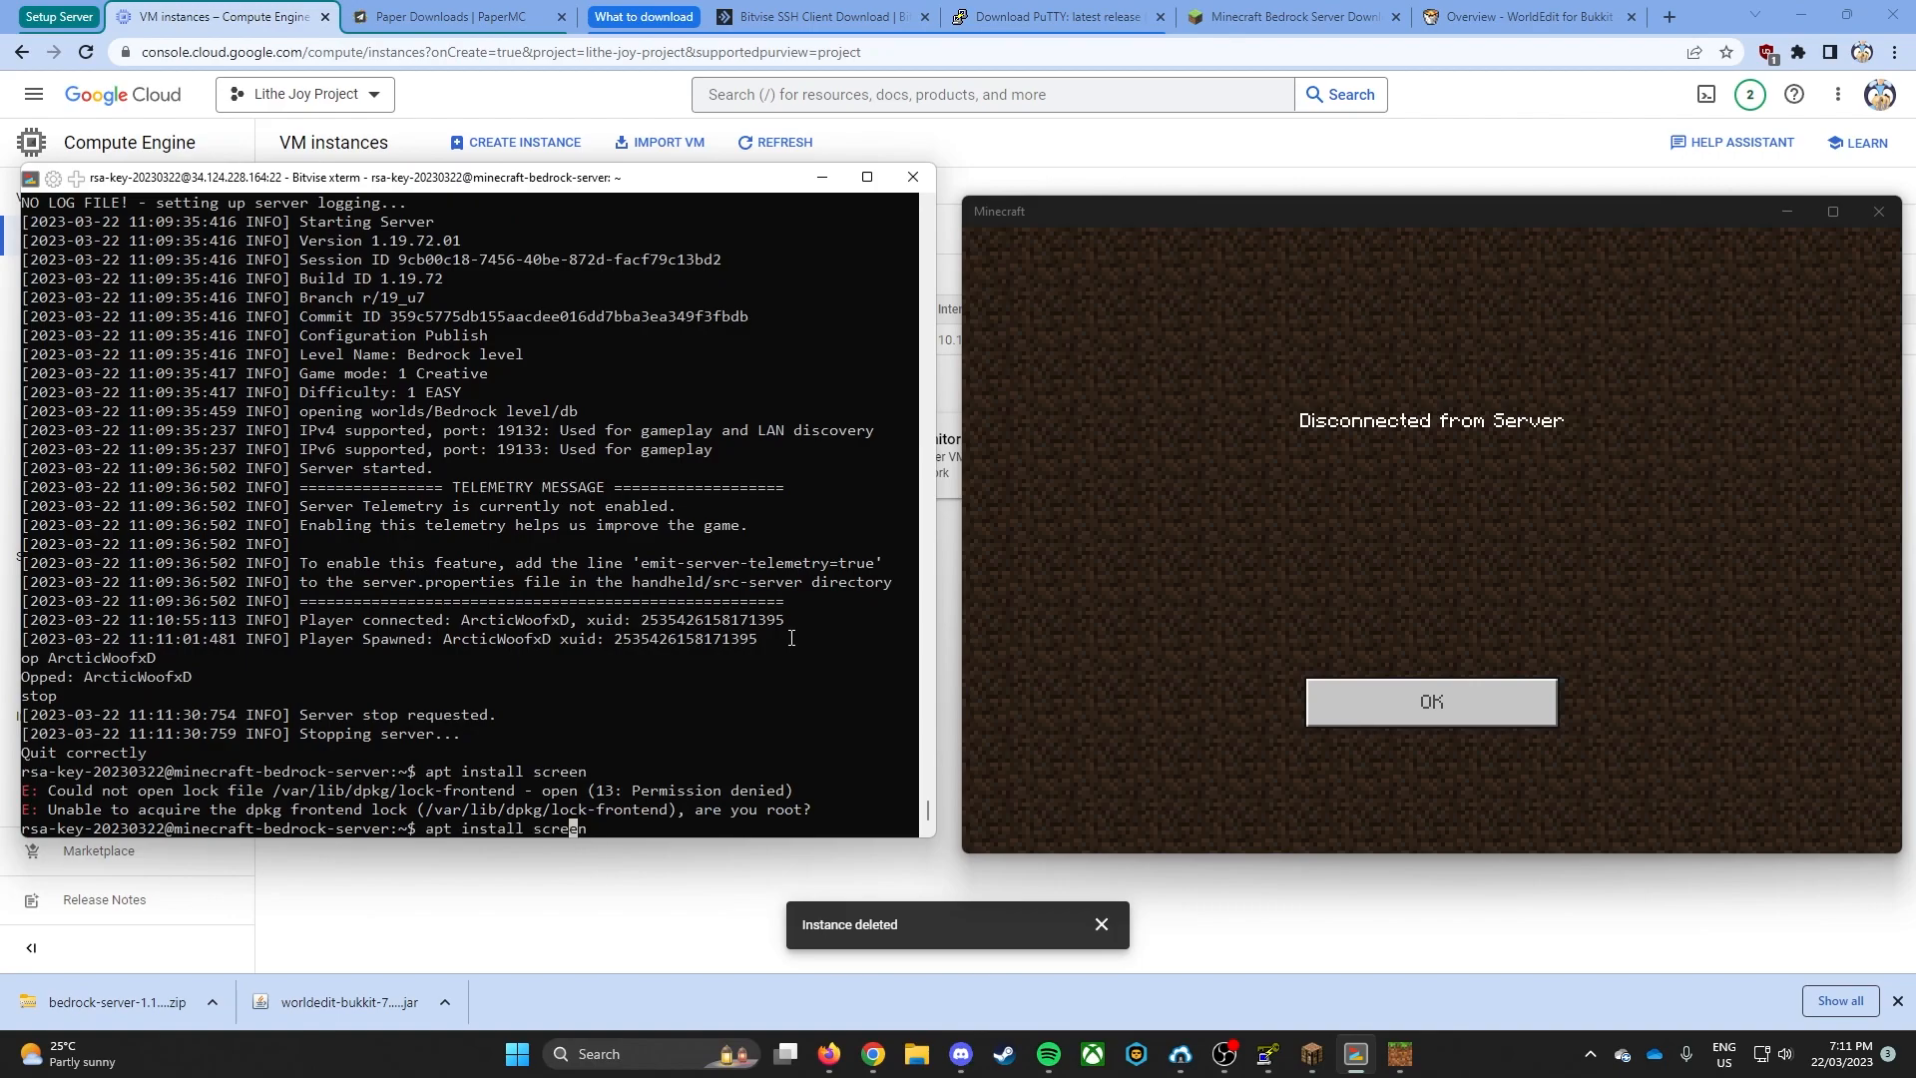
pyautogui.press('Home')
pyautogui.write('sudo')
pyautogui.press('Return')
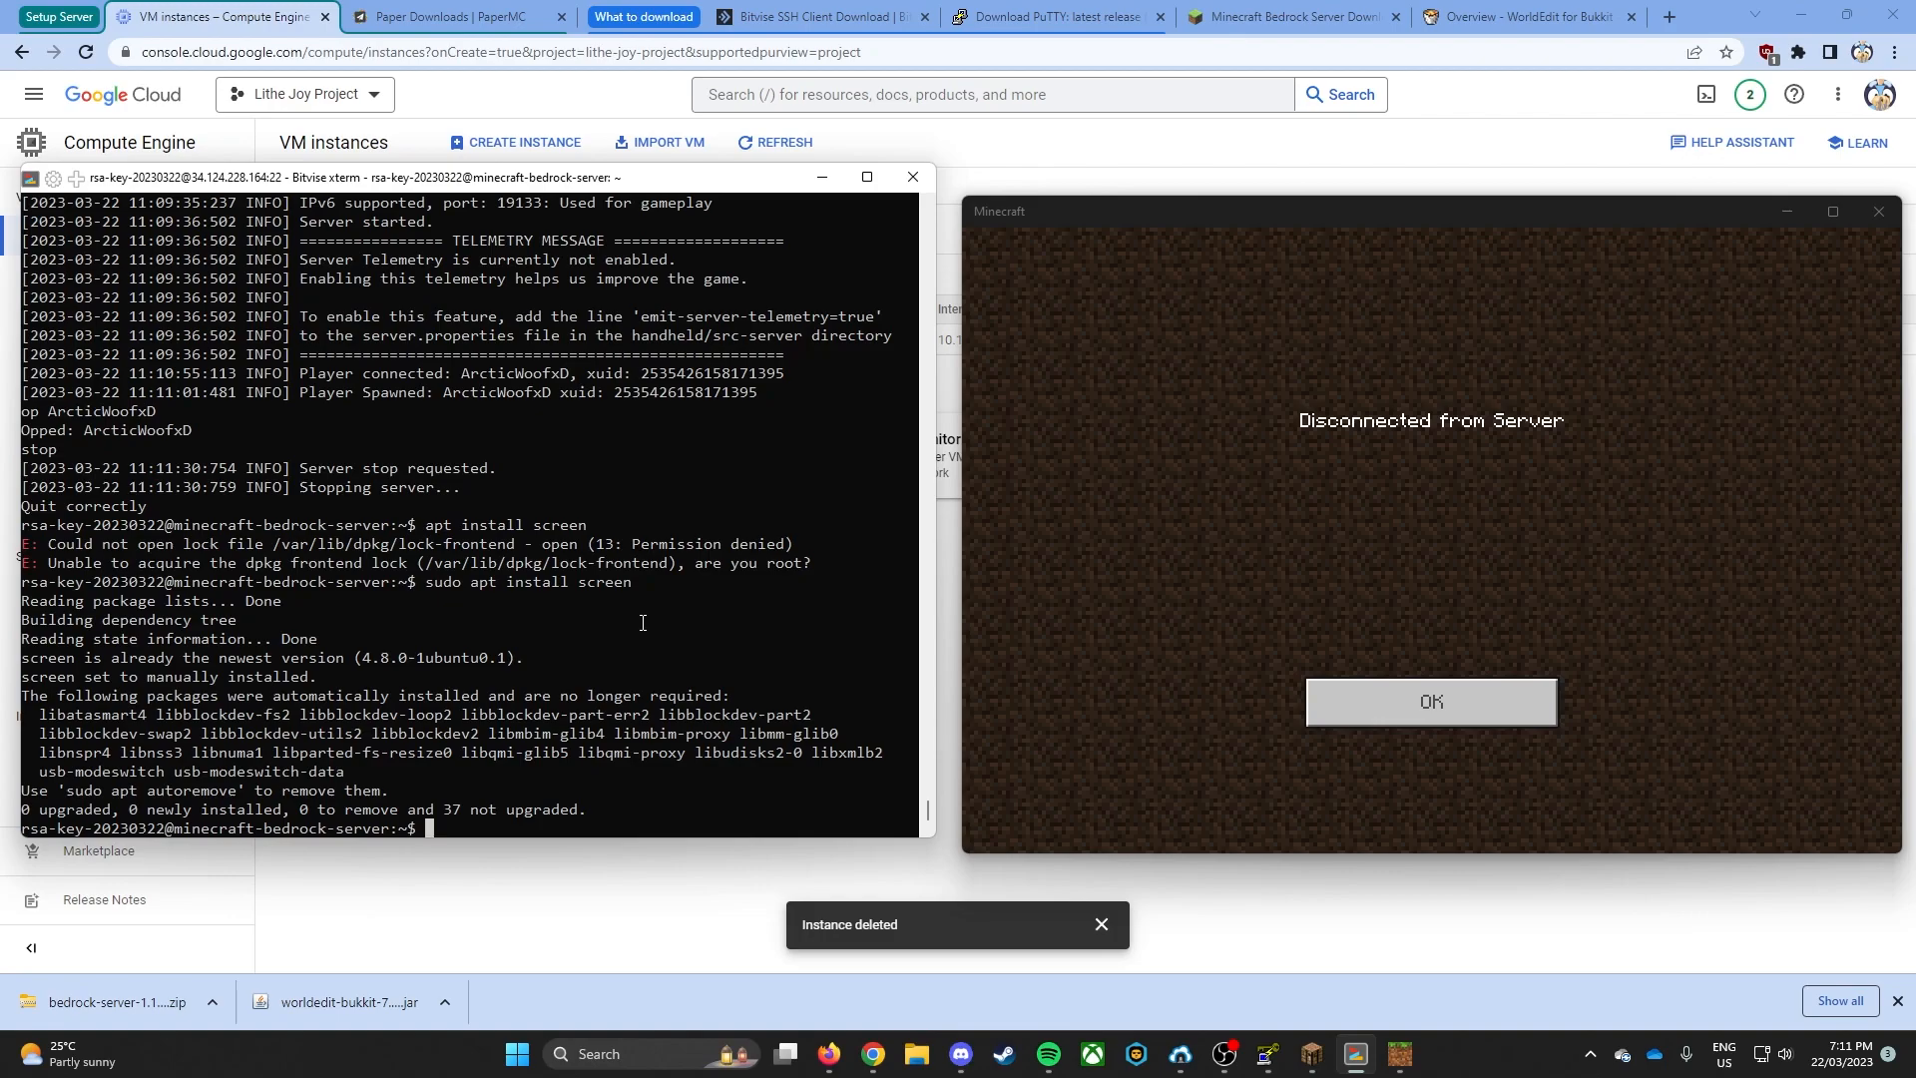
# - Enter the beginning of a screen command that names a new session mcs, without running it
pyautogui.write('screen -S mcs')
pyautogui.press('BackSpace')
pyautogui.write('cs')
pyautogui.write('./bedrock_serve')
pyautogui.press('BackSpace')
pyautogui.press('BackSpace')
pyautogui.press('BackSpace')
pyautogui.press('BackSpace')
pyautogui.press('BackSpace')
pyautogui.press('BackSpace')
pyautogui.press('BackSpace')
pyautogui.press('BackSpace')
pyautogui.press('BackSpace')
pyautogui.press('BackSpace')
pyautogui.press('BackSpace')
pyautogui.press('BackSpace')
pyautogui.press('BackSpace')
pyautogui.write('java -Xmx')
pyautogui.write('4G -Xmx1G -jar')
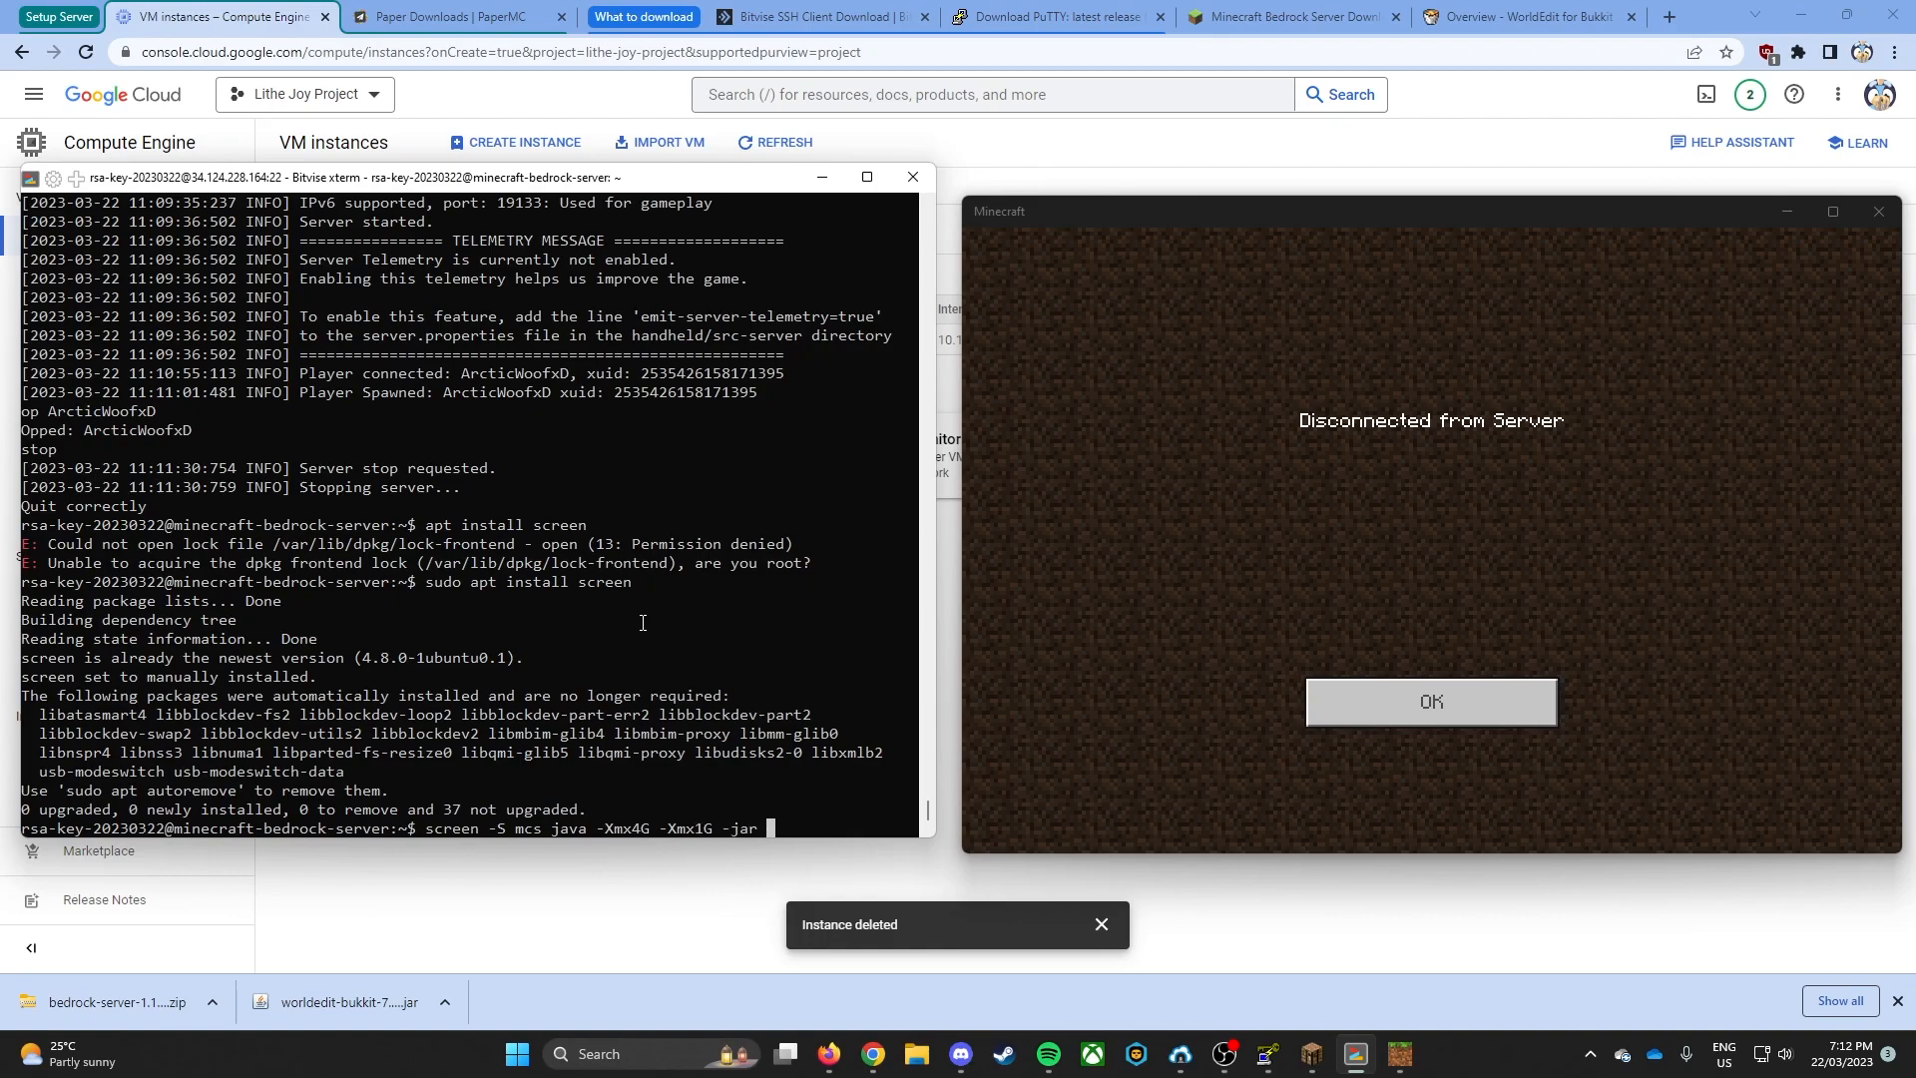
pyautogui.write(' pap')
pyautogui.press('BackSpace')
pyautogui.write('aper')
pyautogui.press('BackSpace')
pyautogui.press('BackSpace')
pyautogui.press('BackSpace')
pyautogui.press('BackSpace')
pyautogui.press('BackSpace')
pyautogui.press('BackSpace')
pyautogui.press('BackSpace')
pyautogui.press('BackSpace')
pyautogui.press('BackSpace')
pyautogui.press('BackSpace')
pyautogui.press('BackSpace')
pyautogui.press('BackSpace')
pyautogui.press('BackSpace')
pyautogui.press('BackSpace')
pyautogui.press('BackSpace')
pyautogui.press('BackSpace')
pyautogui.press('BackSpace')
pyautogui.press('BackSpace')
pyautogui.press('BackSpace')
pyautogui.press('BackSpace')
pyautogui.press('BackSpace')
pyautogui.press('BackSpace')
pyautogui.press('BackSpace')
# - Complete the screen command with ./bedrock_server and run it to start the Bedrock server inside the mcs session
pyautogui.write('./bedrock_server')
pyautogui.press('Return')
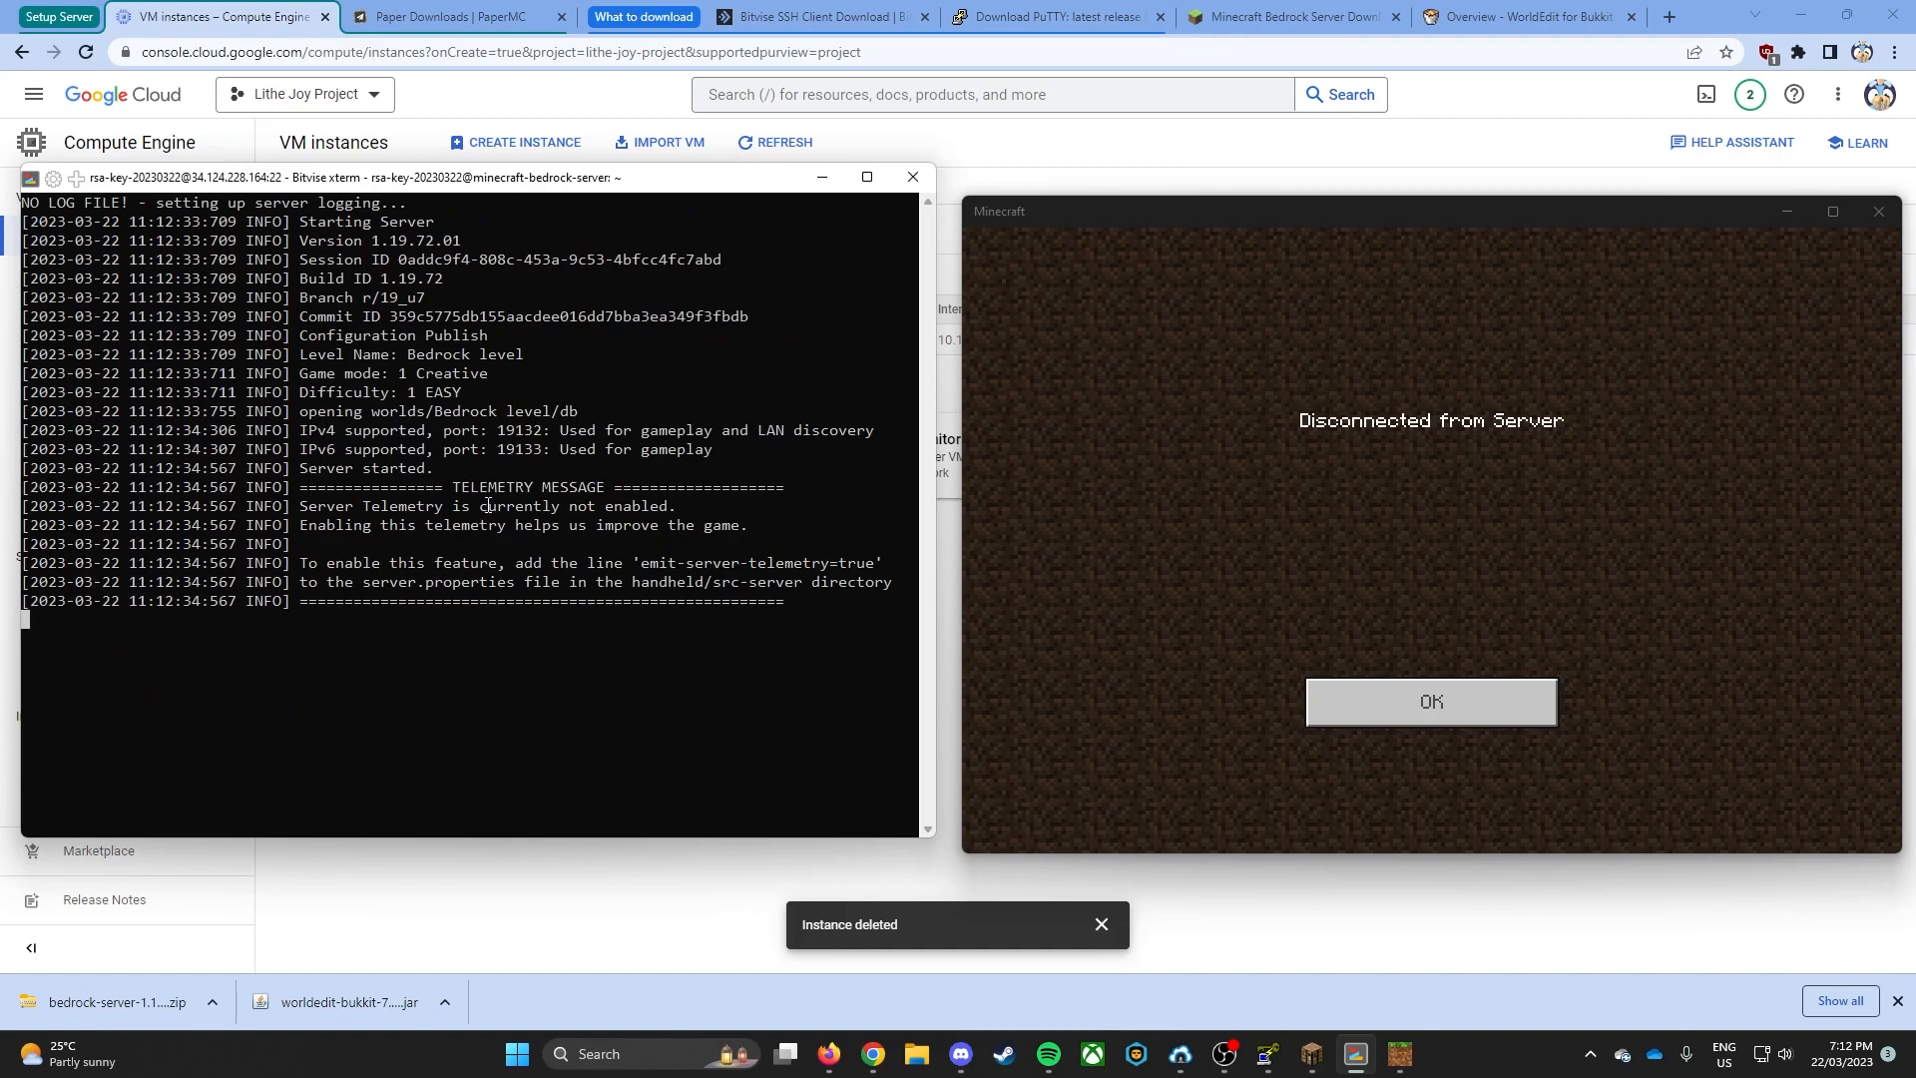
# - Detach from the mcs screen session, reattach to it with screen -r, and detach again
pyautogui.hotkey('ctrl', 'a')
pyautogui.press('d')
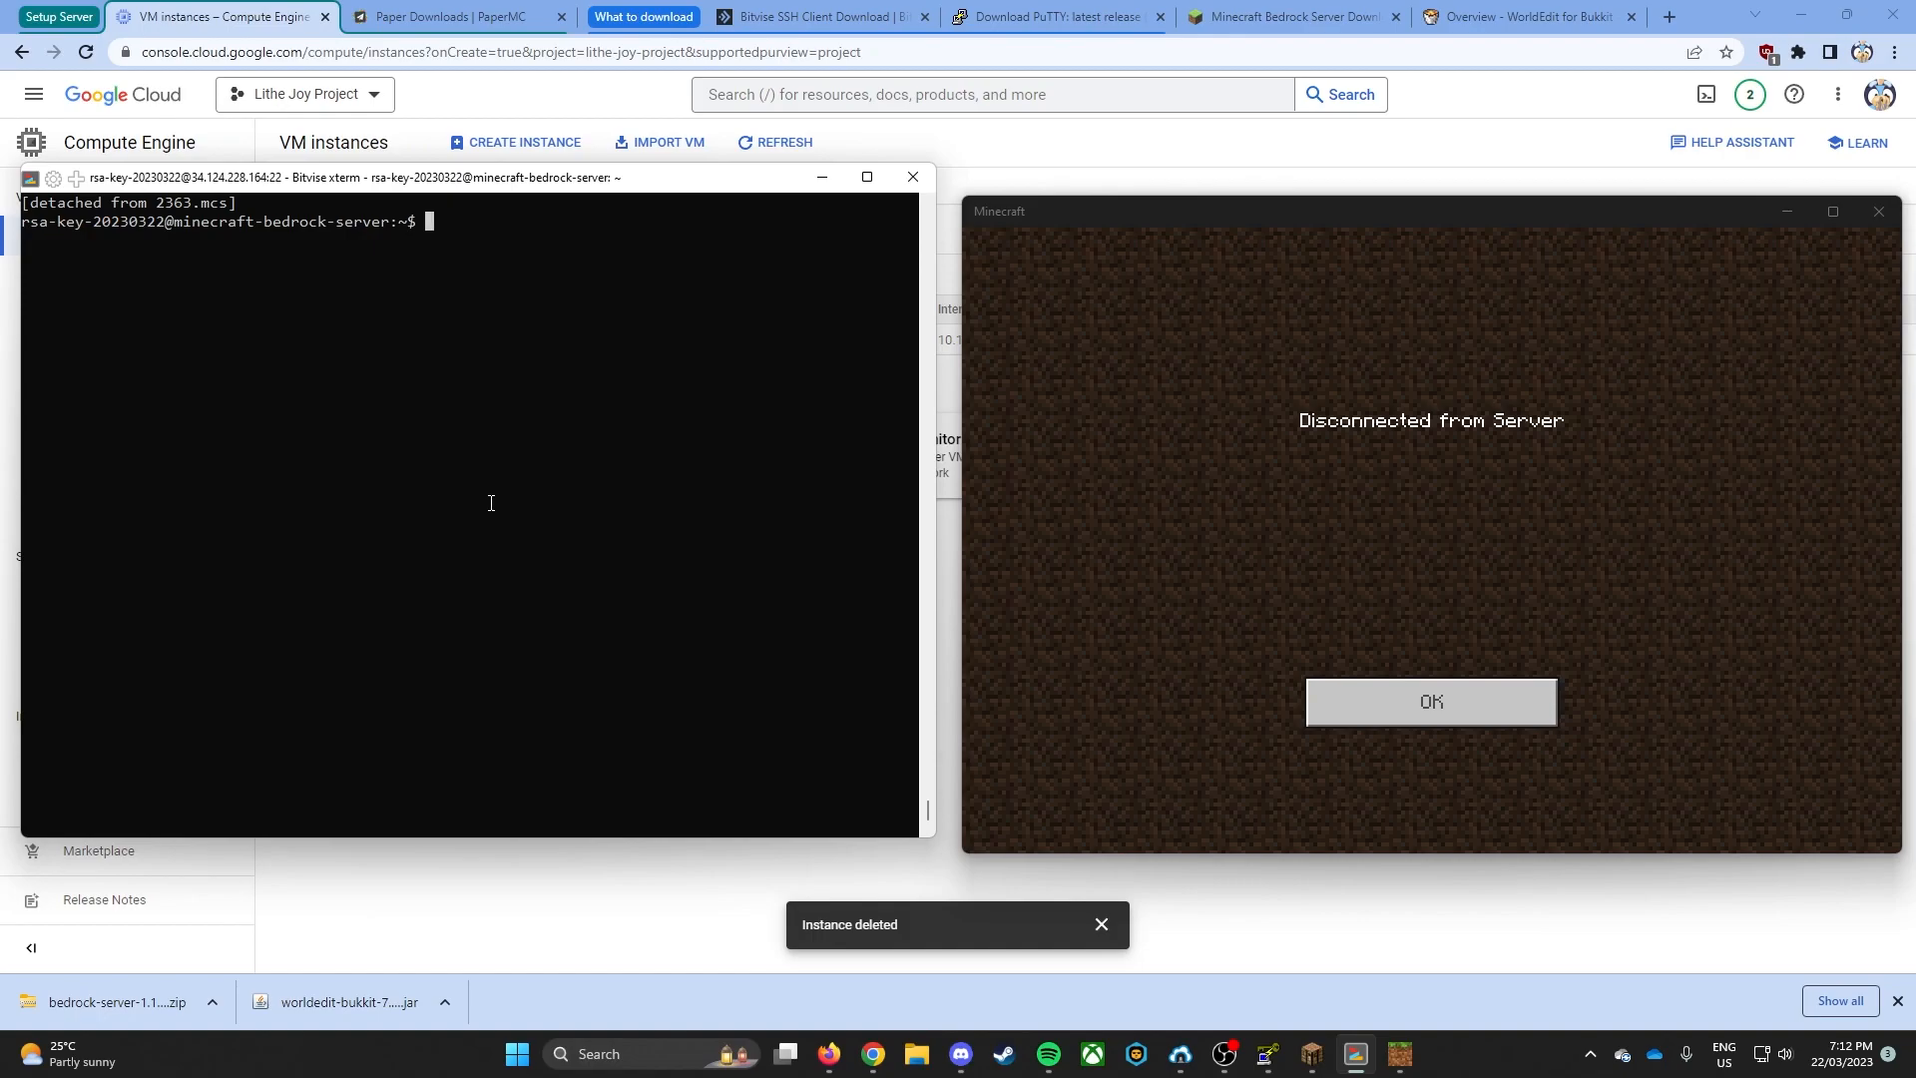
pyautogui.write('screen -r')
pyautogui.press('Return')
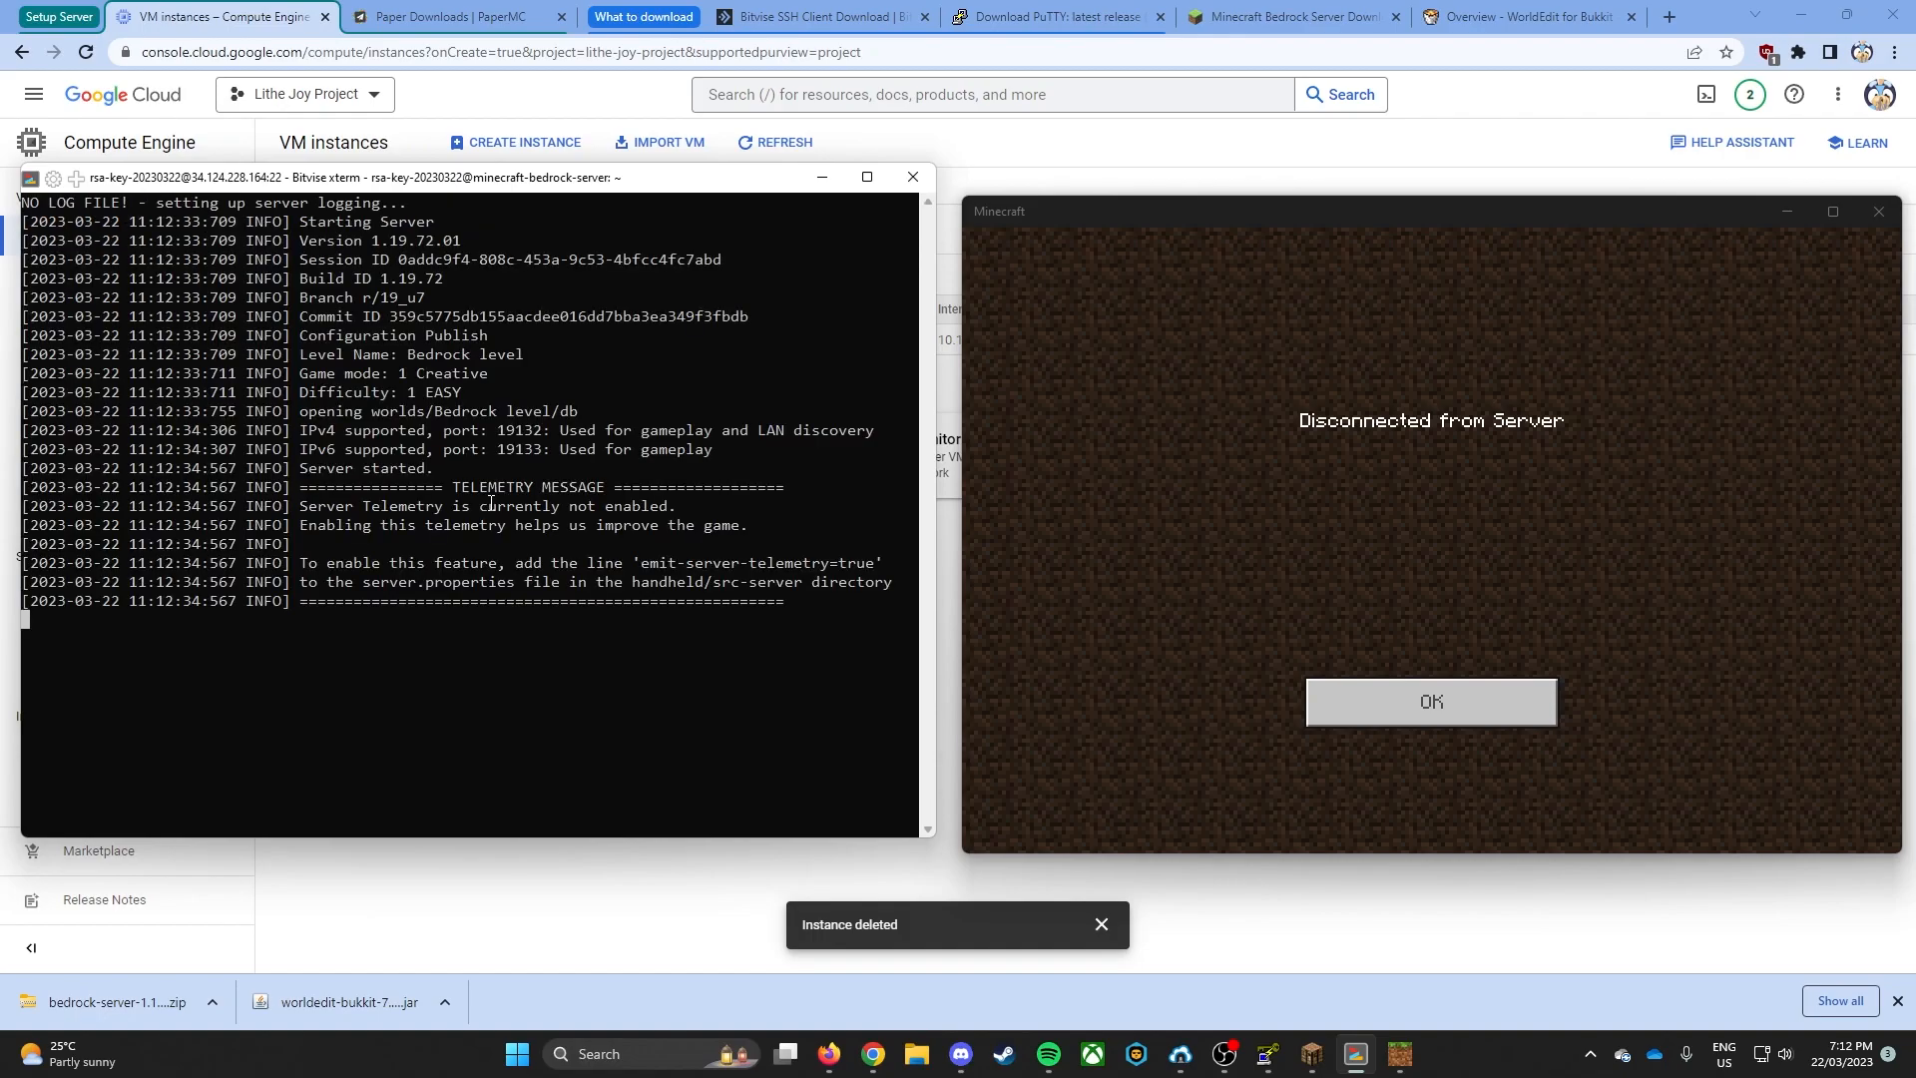
pyautogui.hotkey('ctrl', 'a')
pyautogui.press('d')
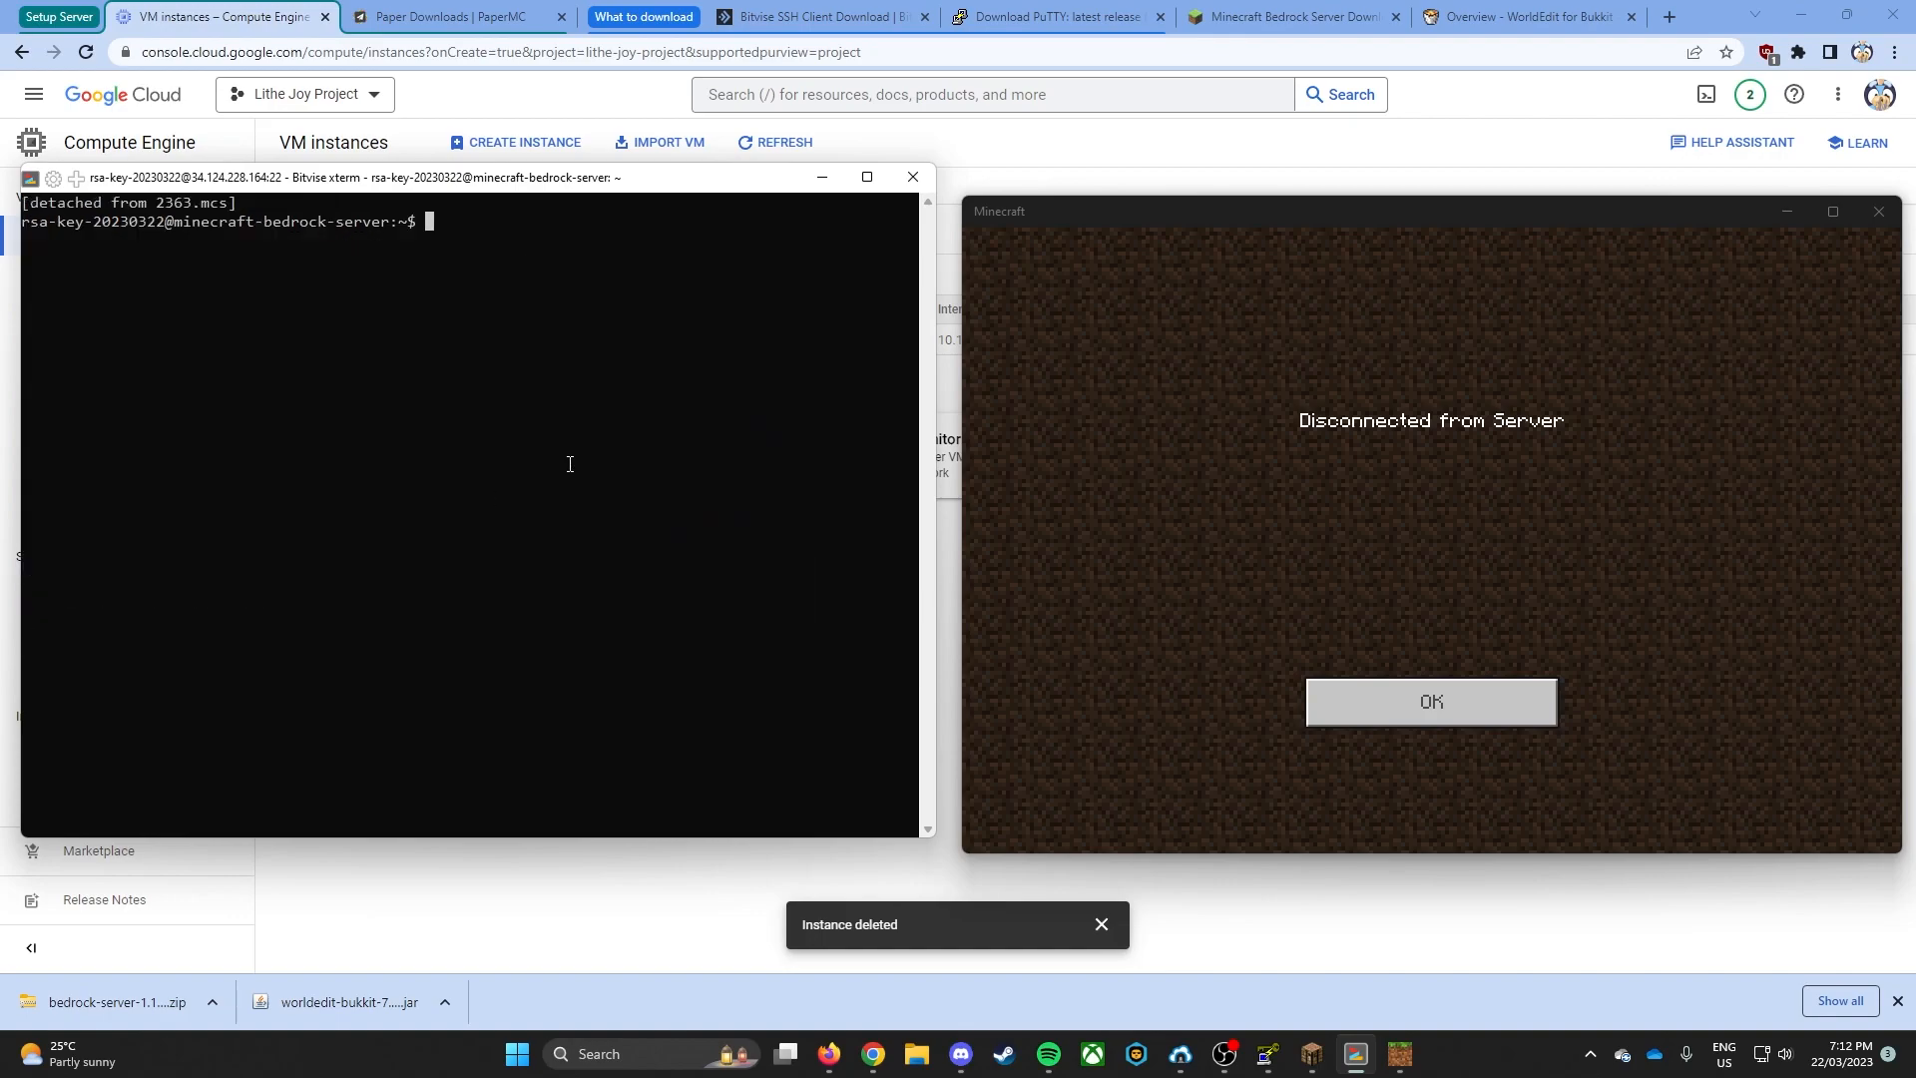
# - Close the terminal, log out of the SSH connection, and close the Bitvise SSH Client
pyautogui.click(912, 176)
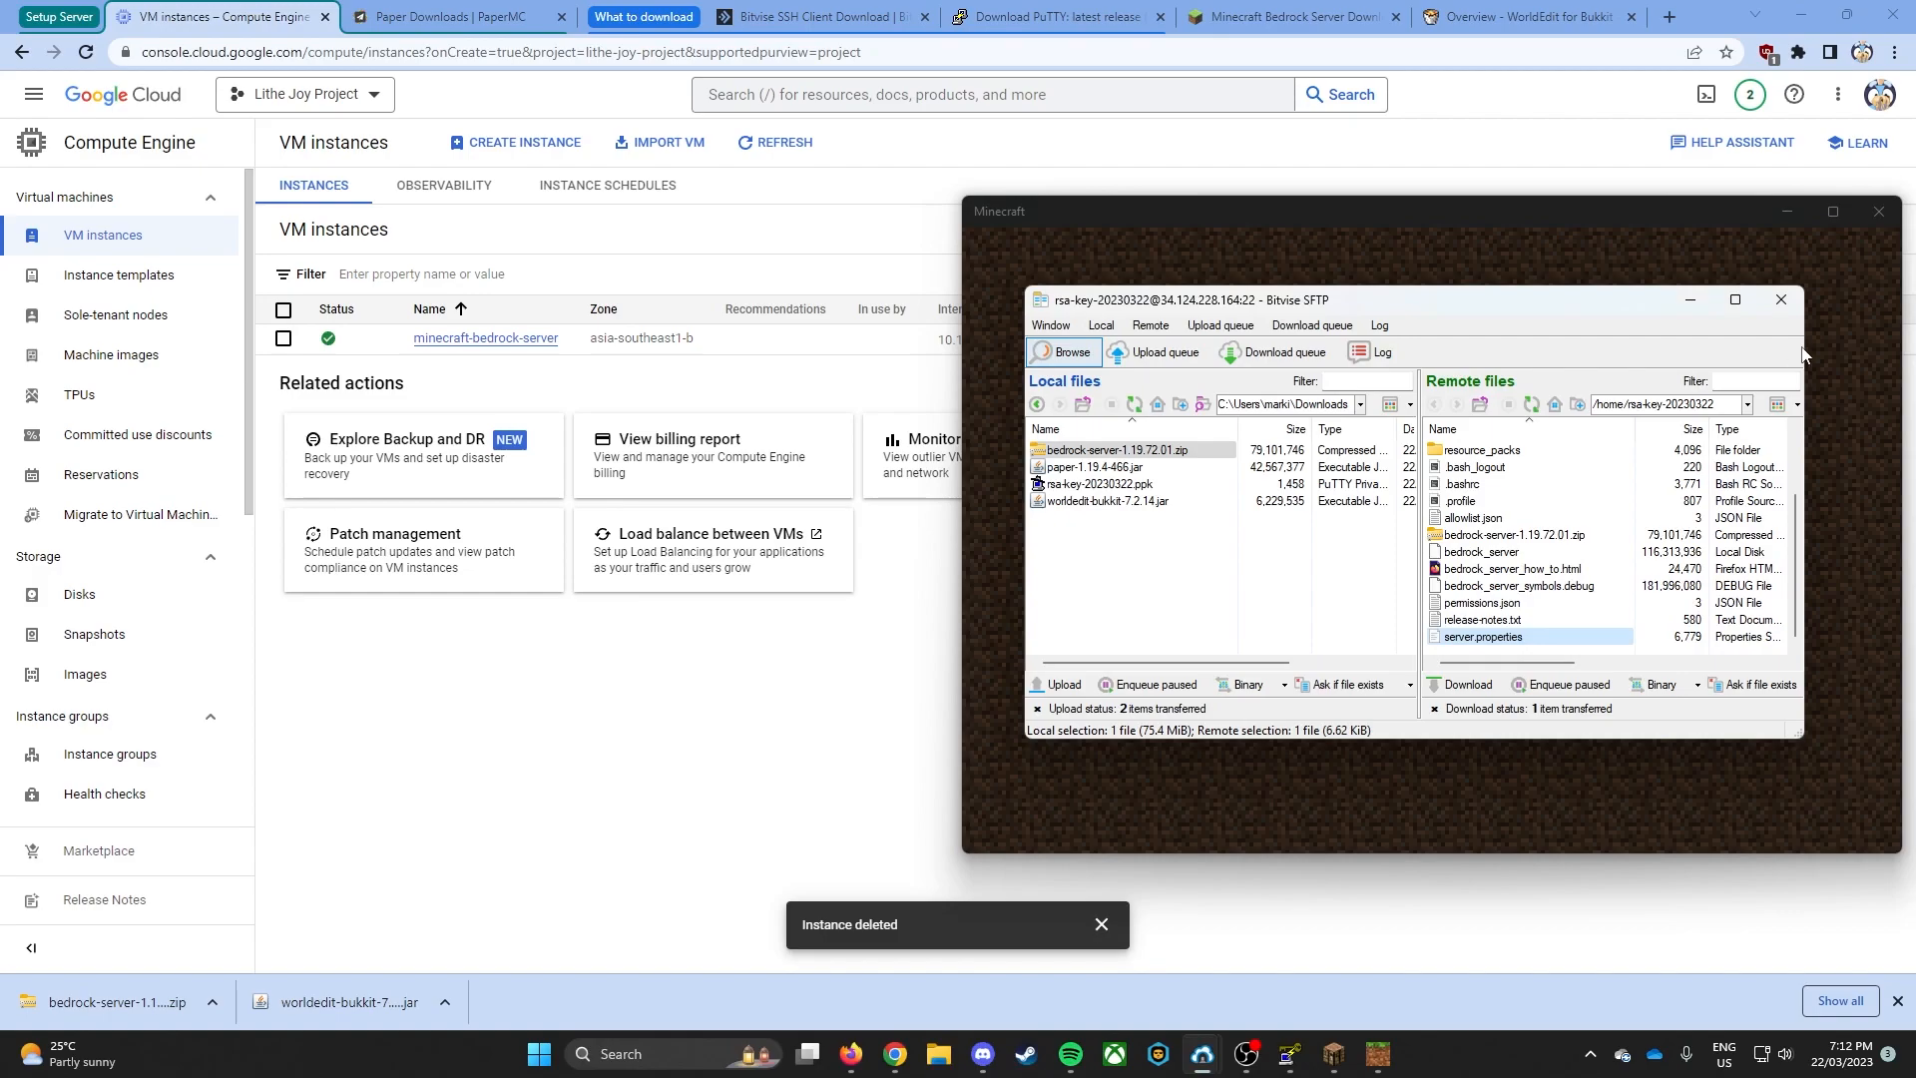
pyautogui.moveTo(1208, 1066)
pyautogui.click(1261, 813)
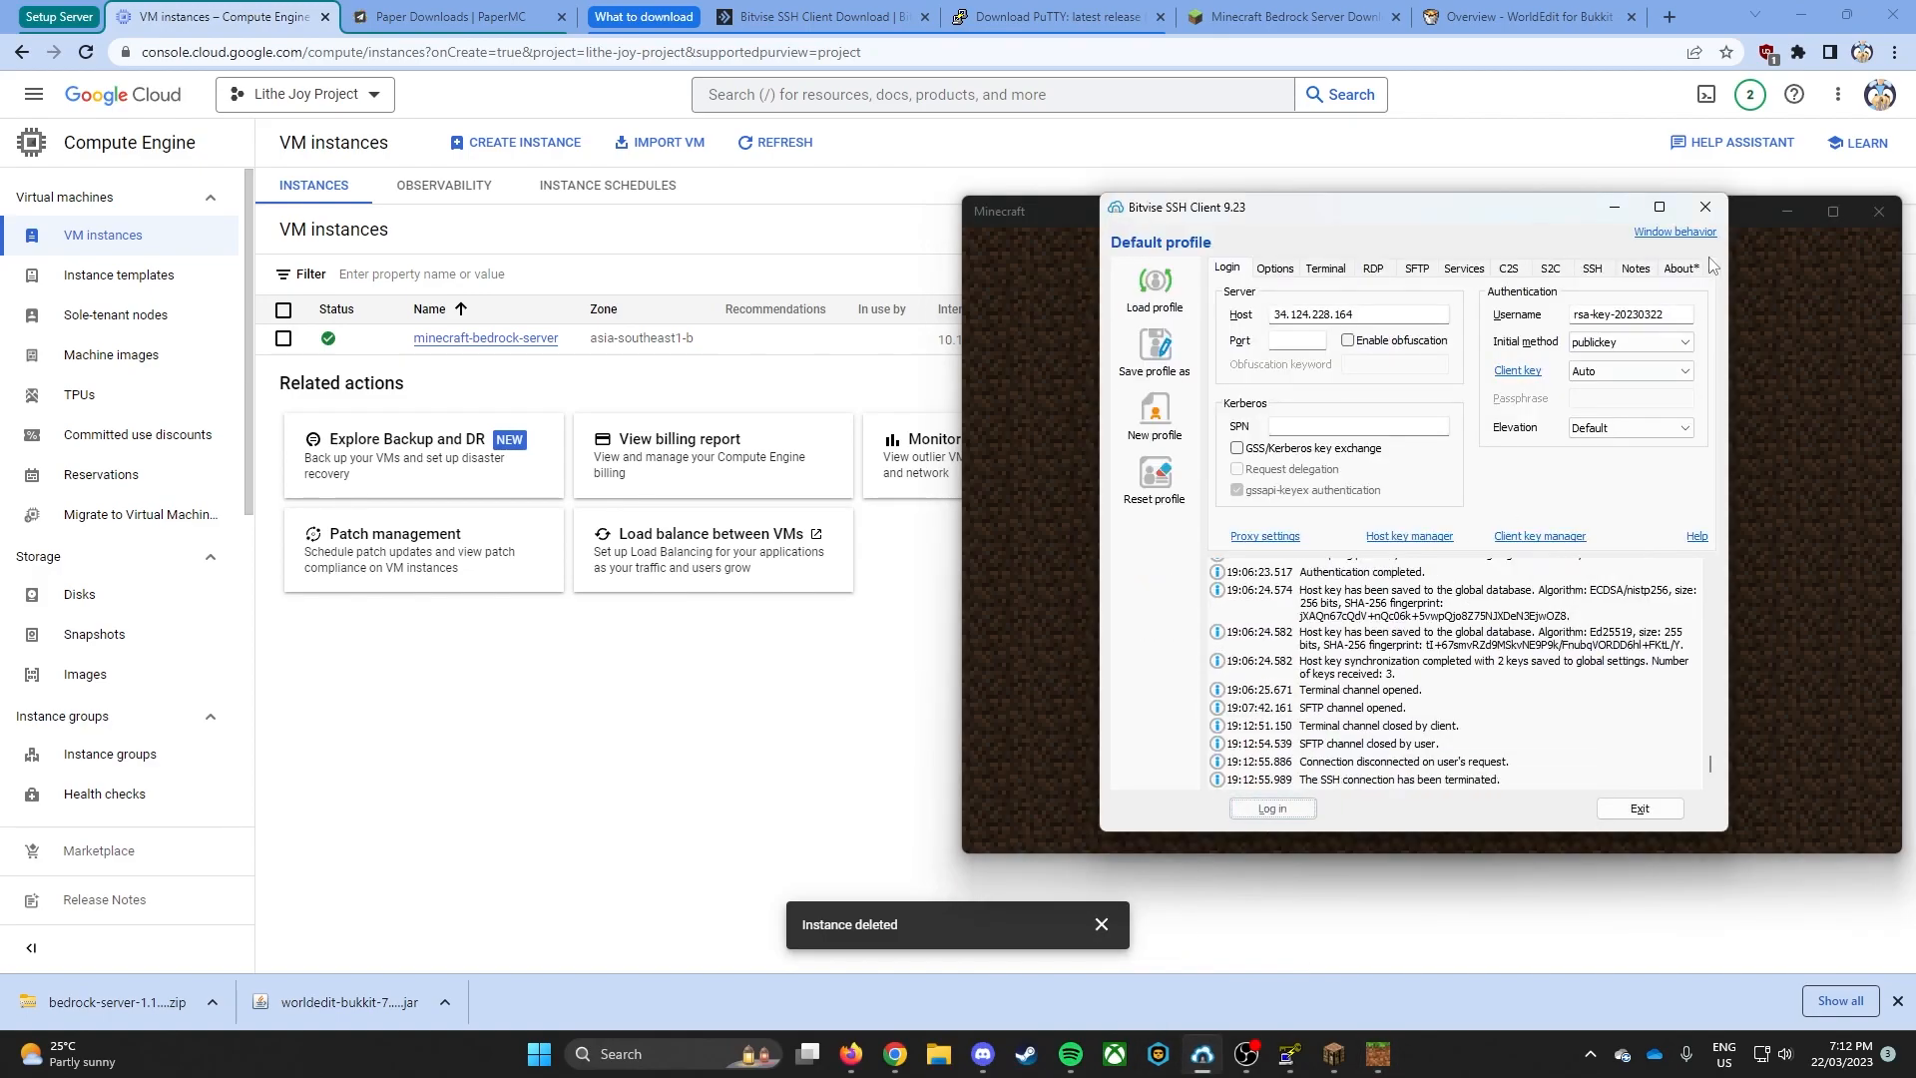
pyautogui.click(1705, 206)
# - Dismiss the disconnection message in Minecraft, rejoin the test server, and move the game window toward the middle of the desktop
pyautogui.click(1395, 701)
pyautogui.click(1392, 698)
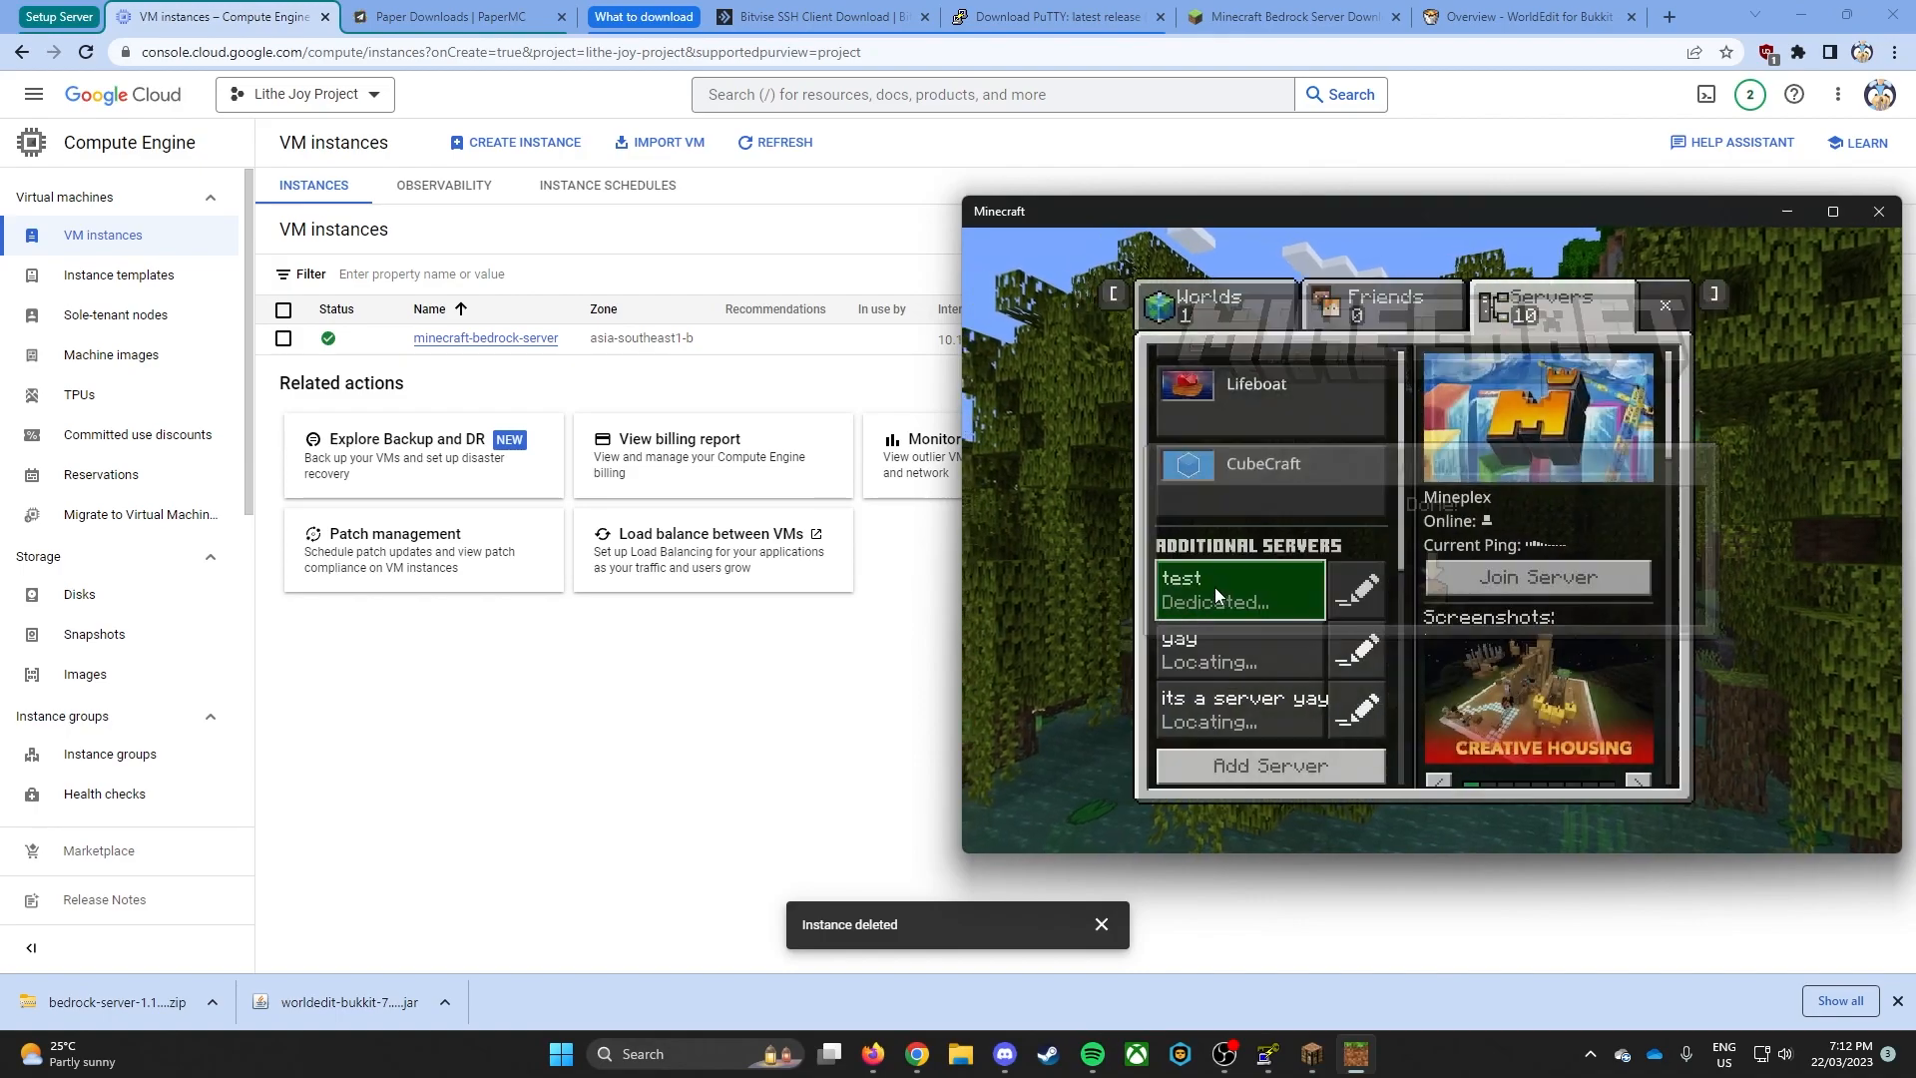
pyautogui.click(1212, 589)
pyautogui.click(1573, 457)
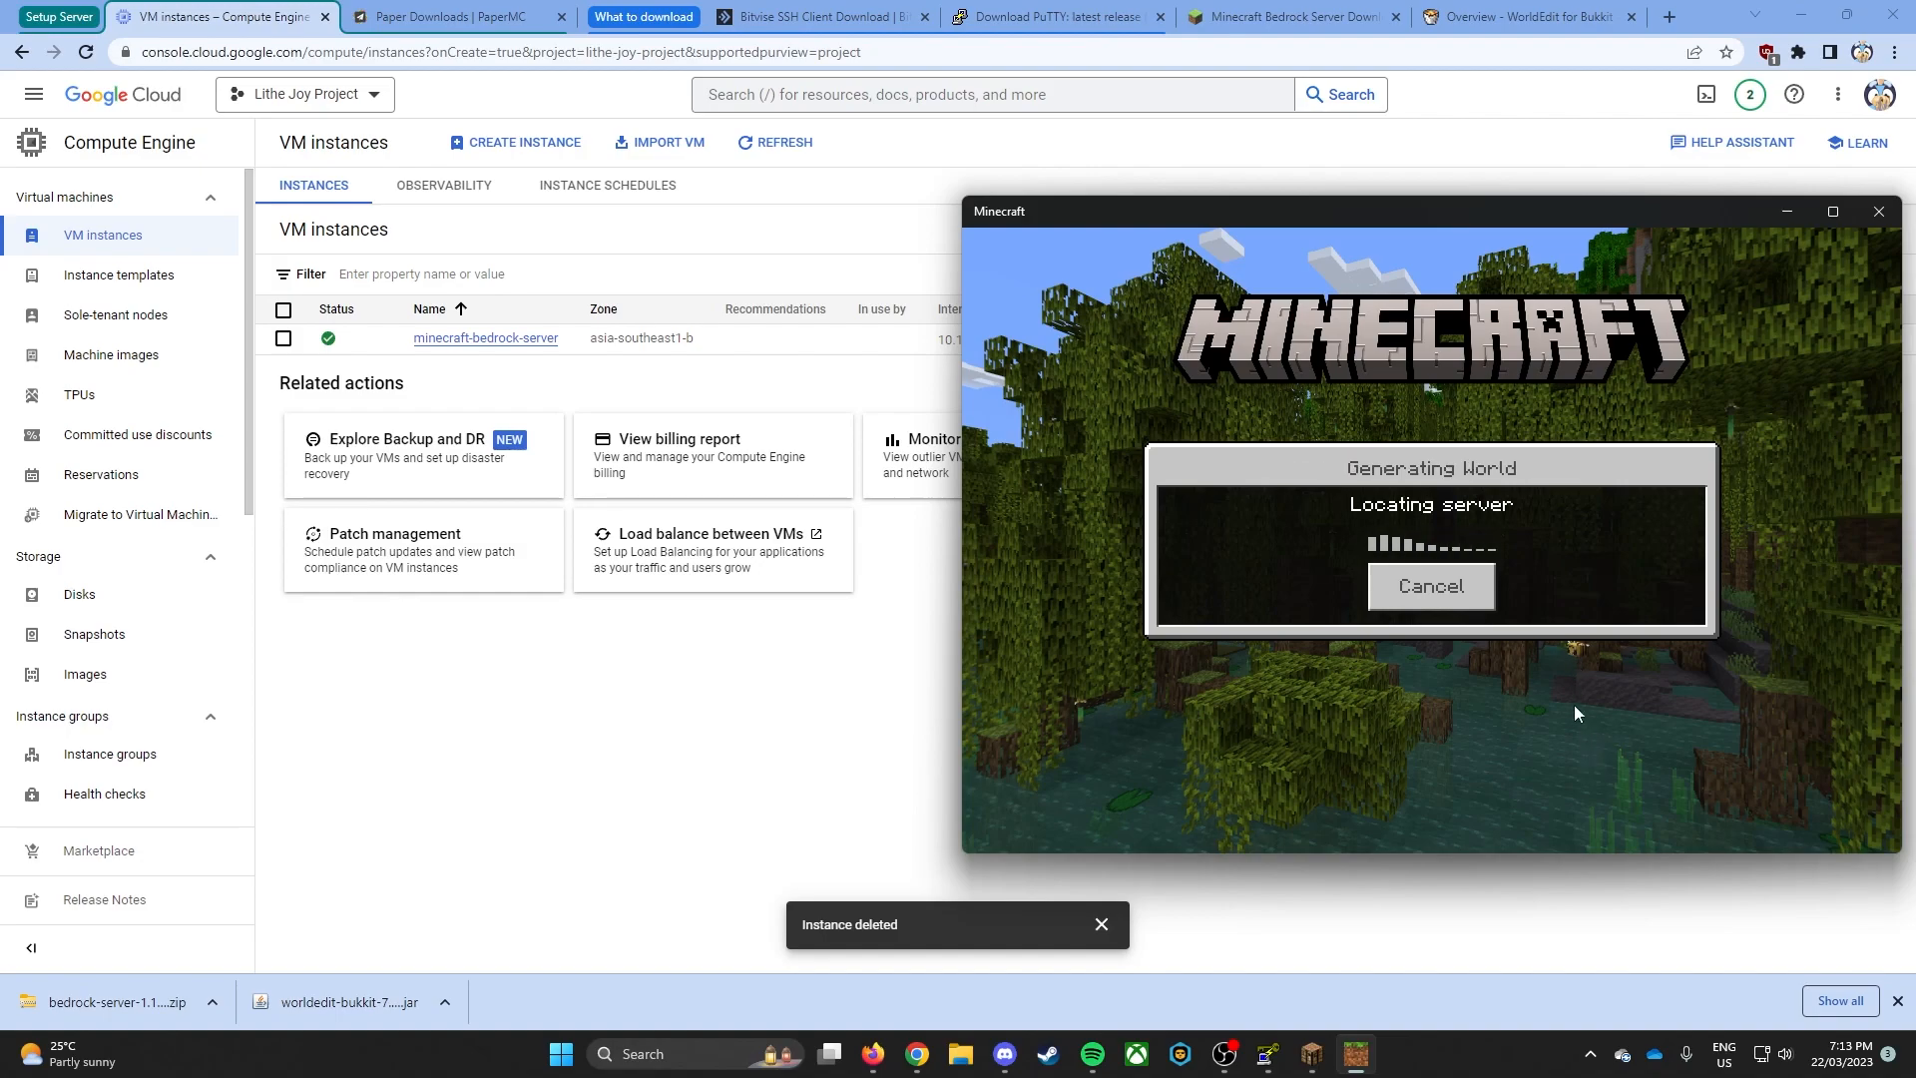
pyautogui.moveTo(1338, 215); pyautogui.dragTo(1170, 202)
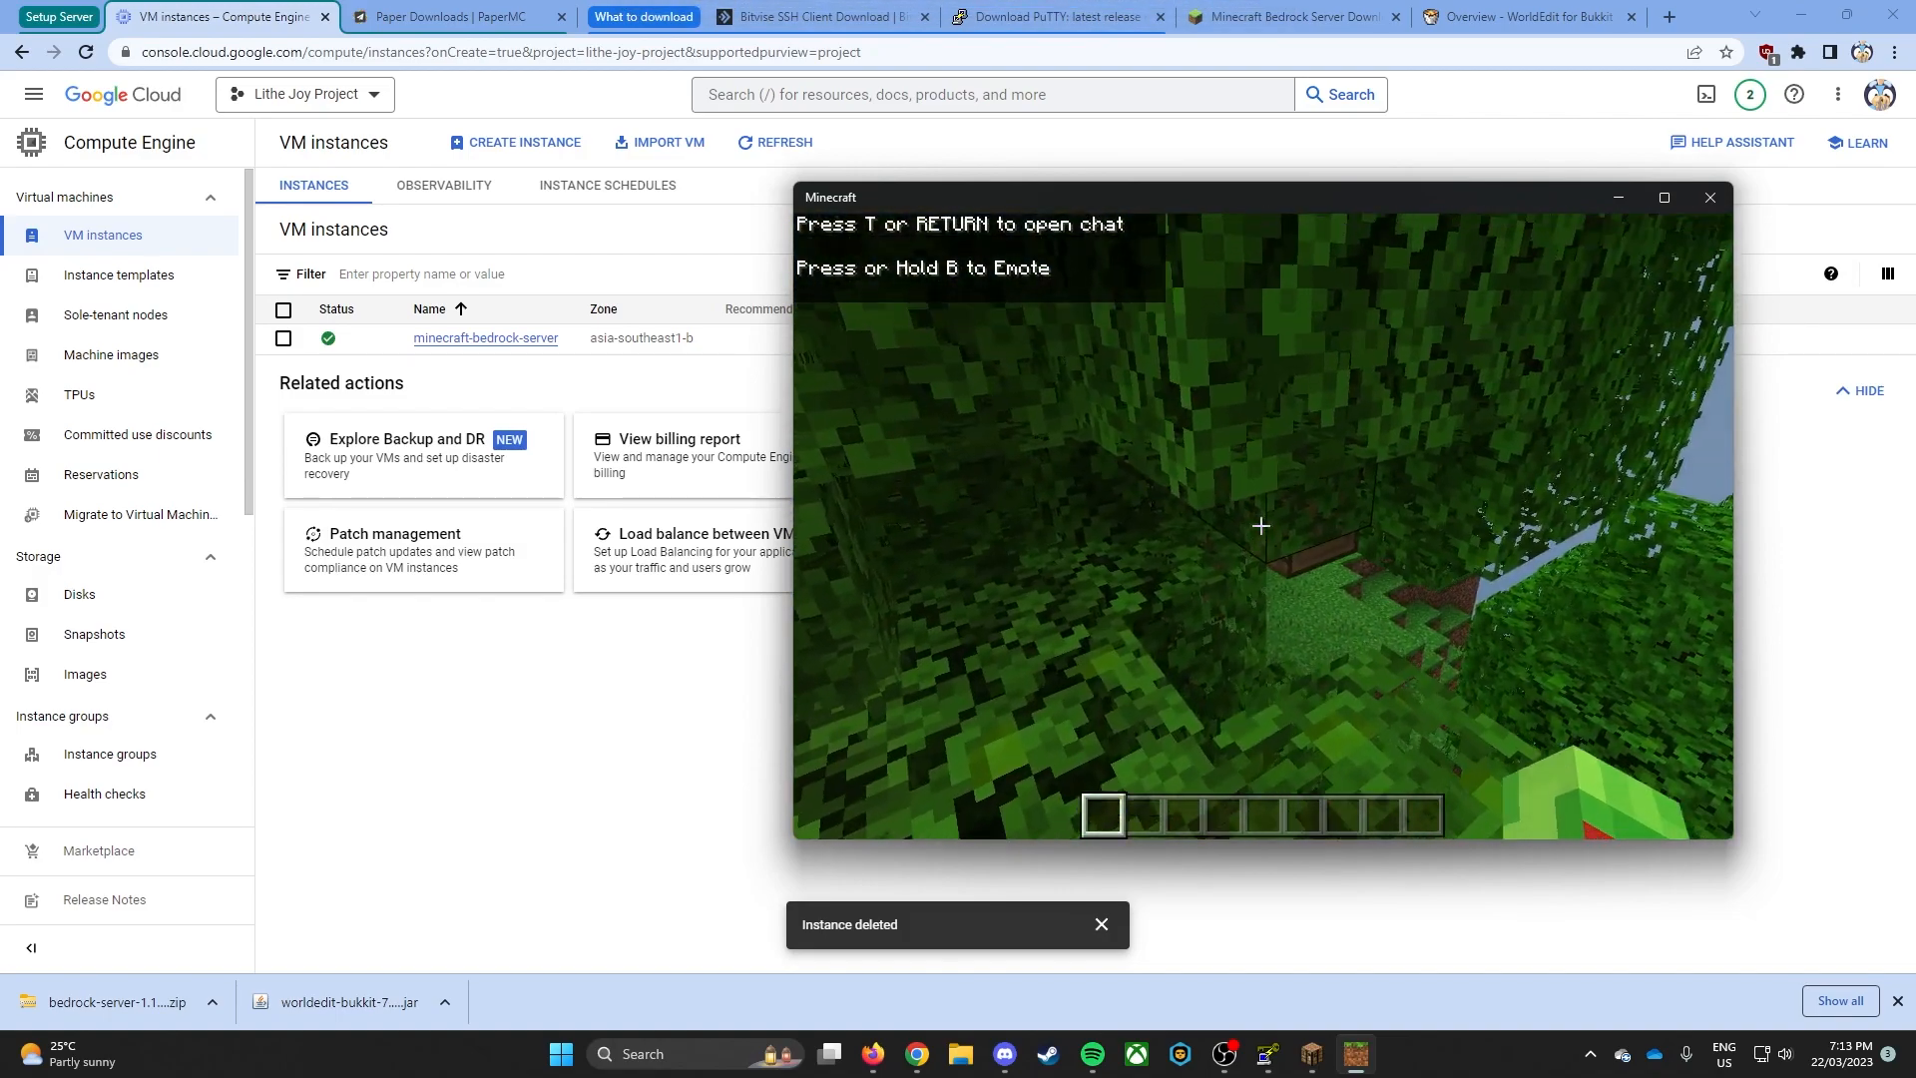
# - Fly up and move around the jungle in the rejoined world to check that the server responds
pyautogui.click(1261, 526)
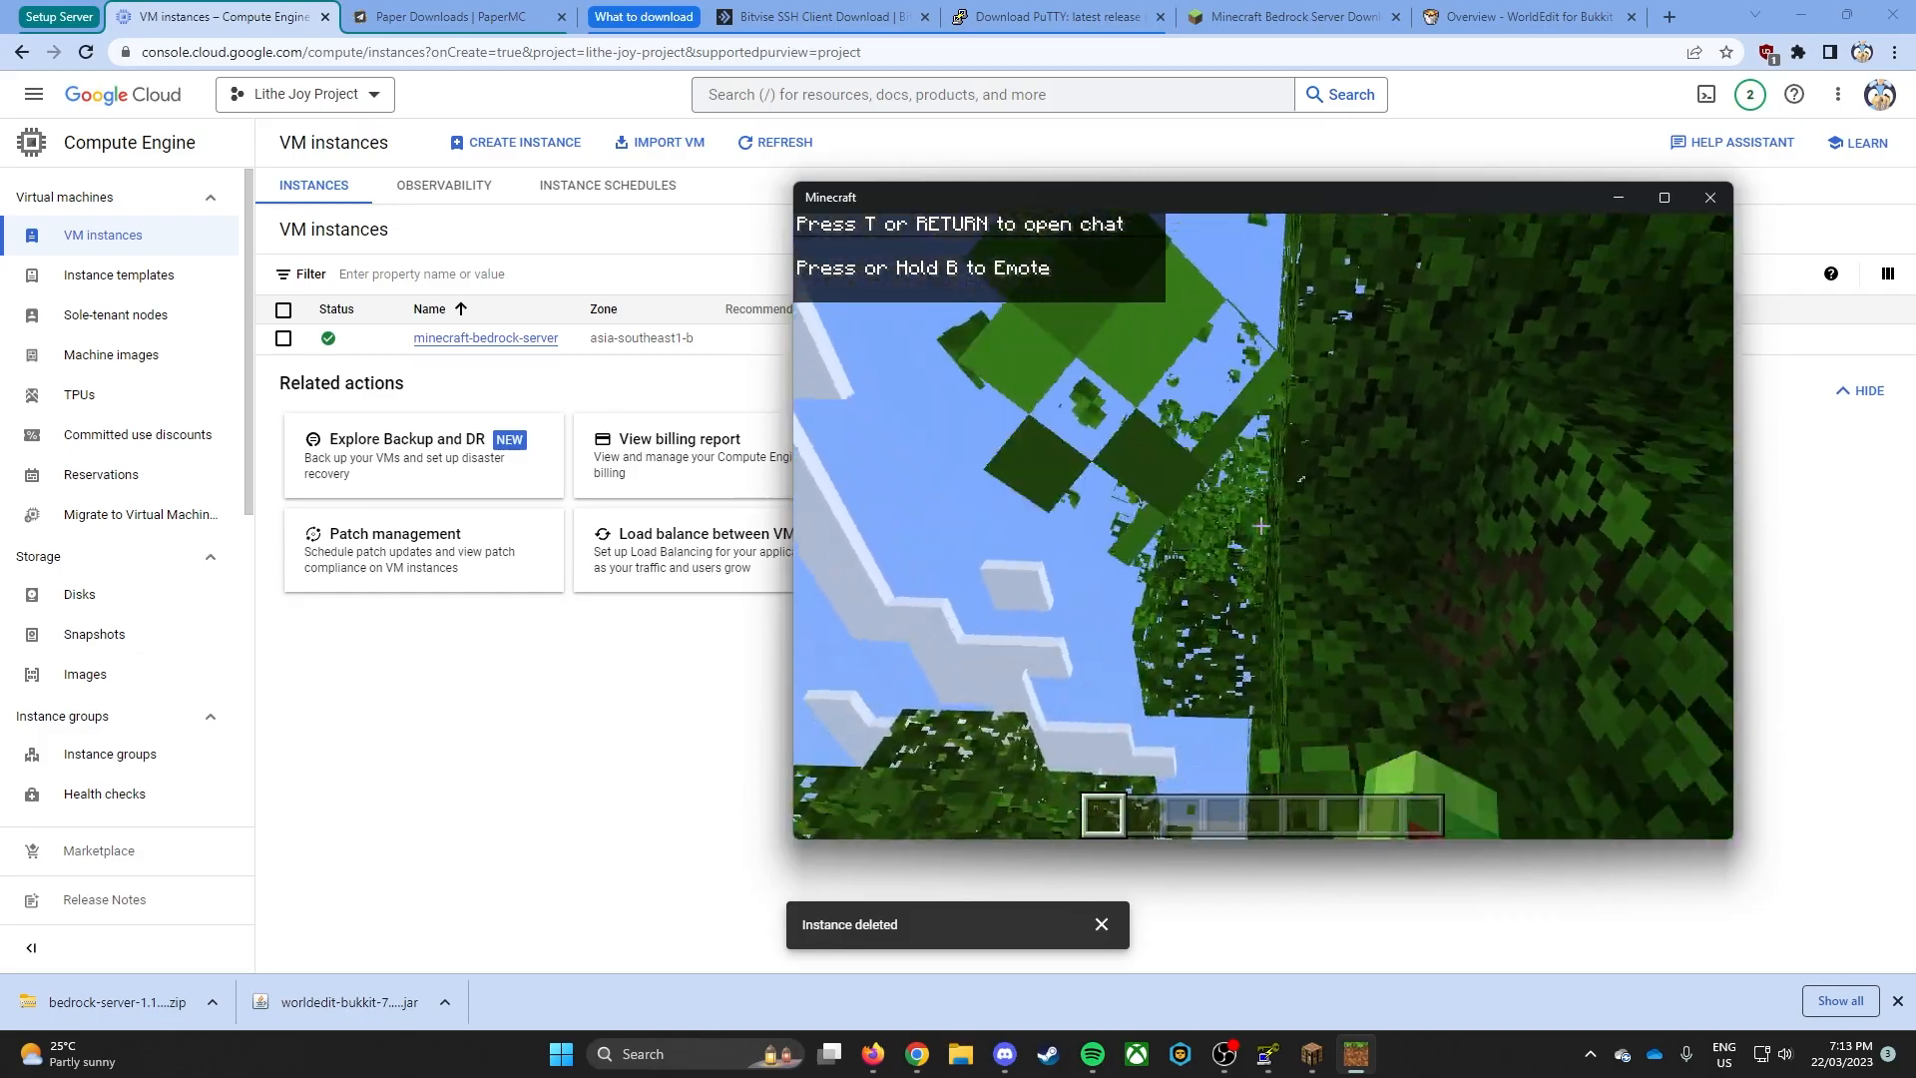
pyautogui.press('space')
pyautogui.press('space')
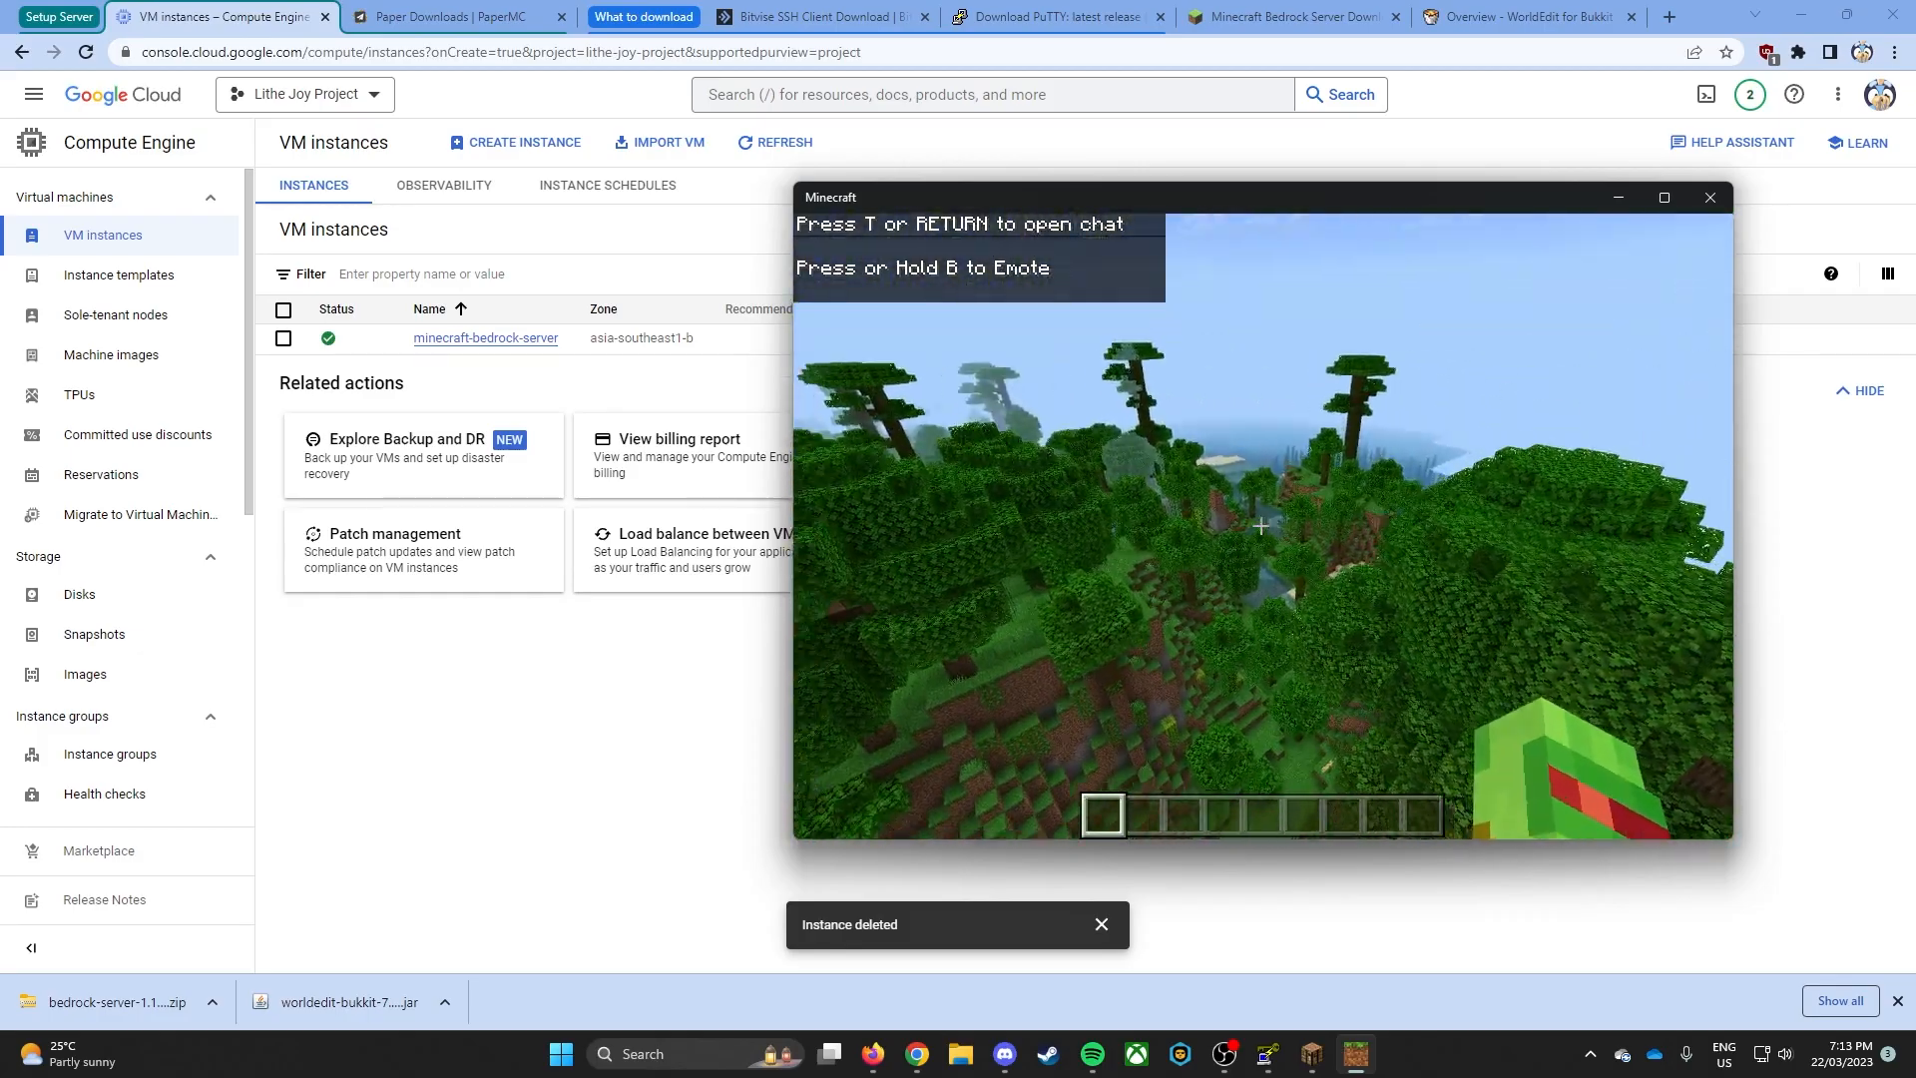
pyautogui.press('w')
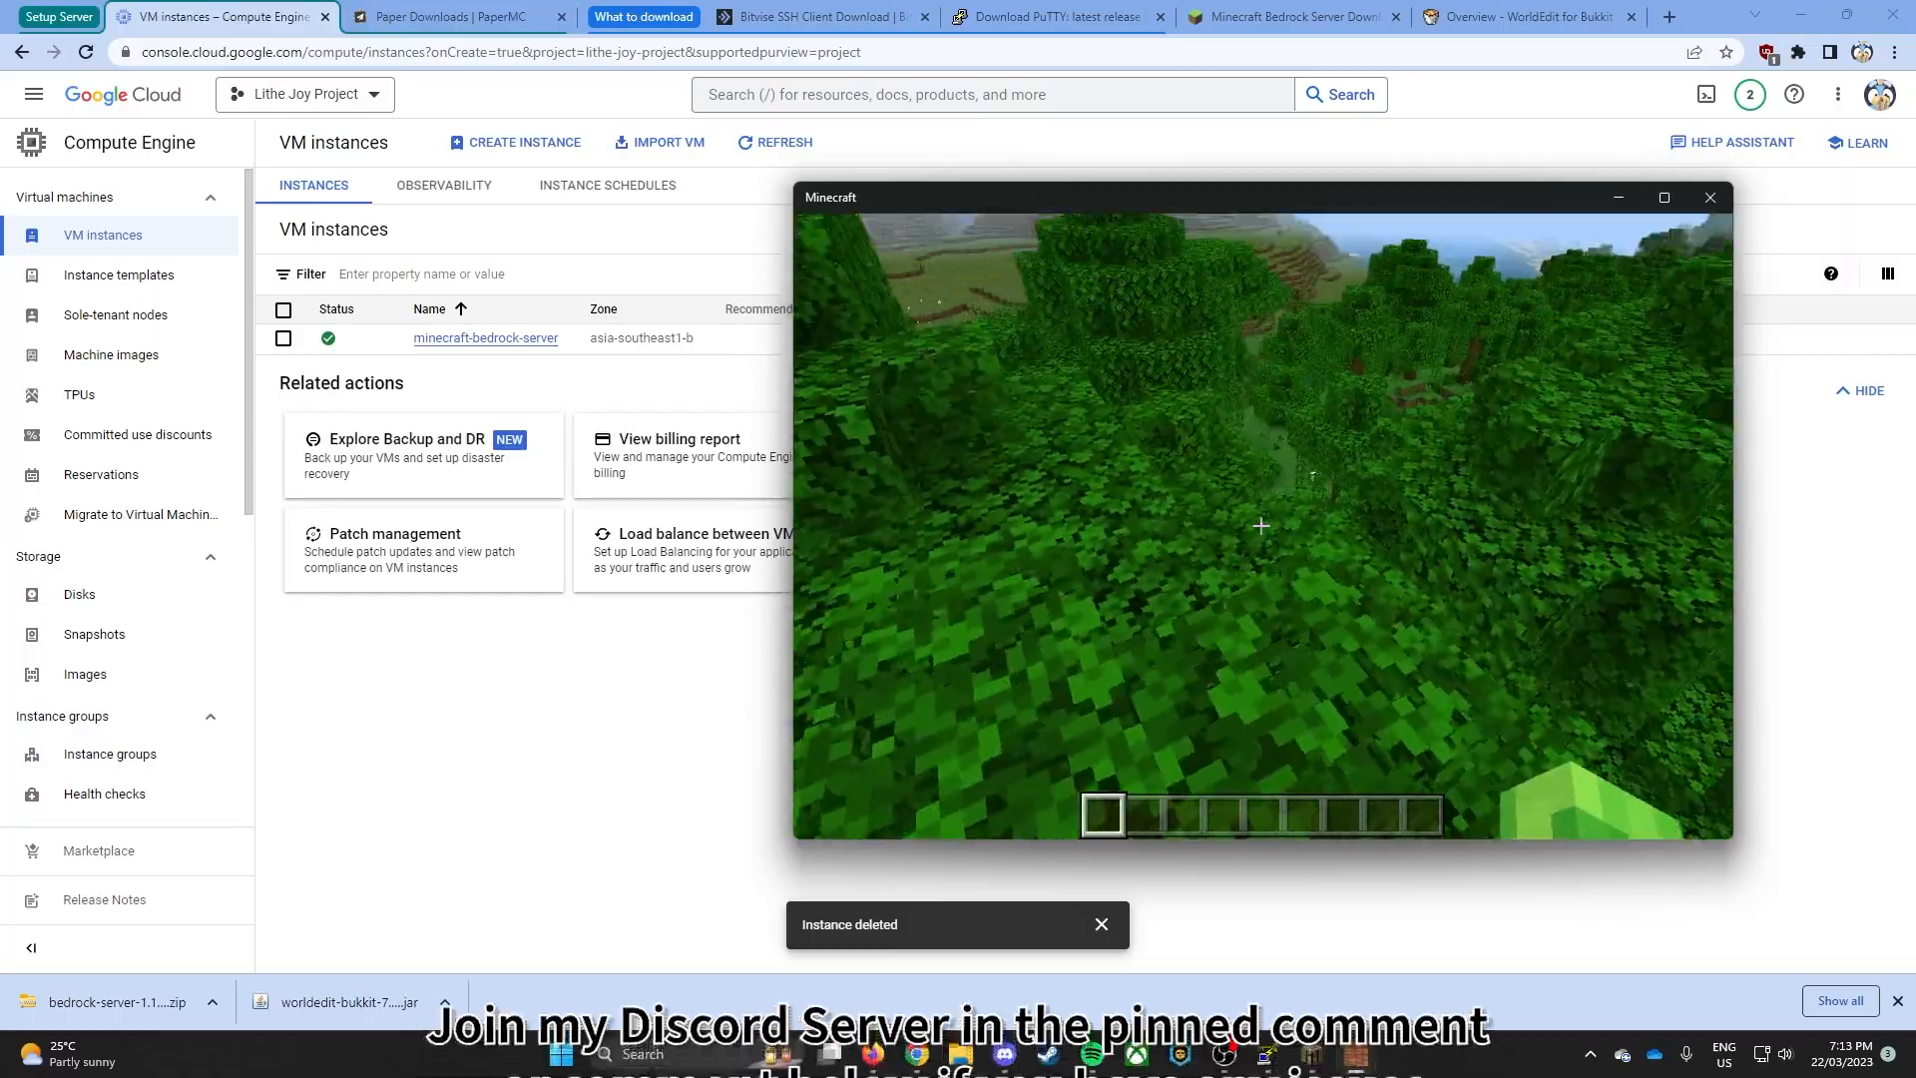
pyautogui.press('w')
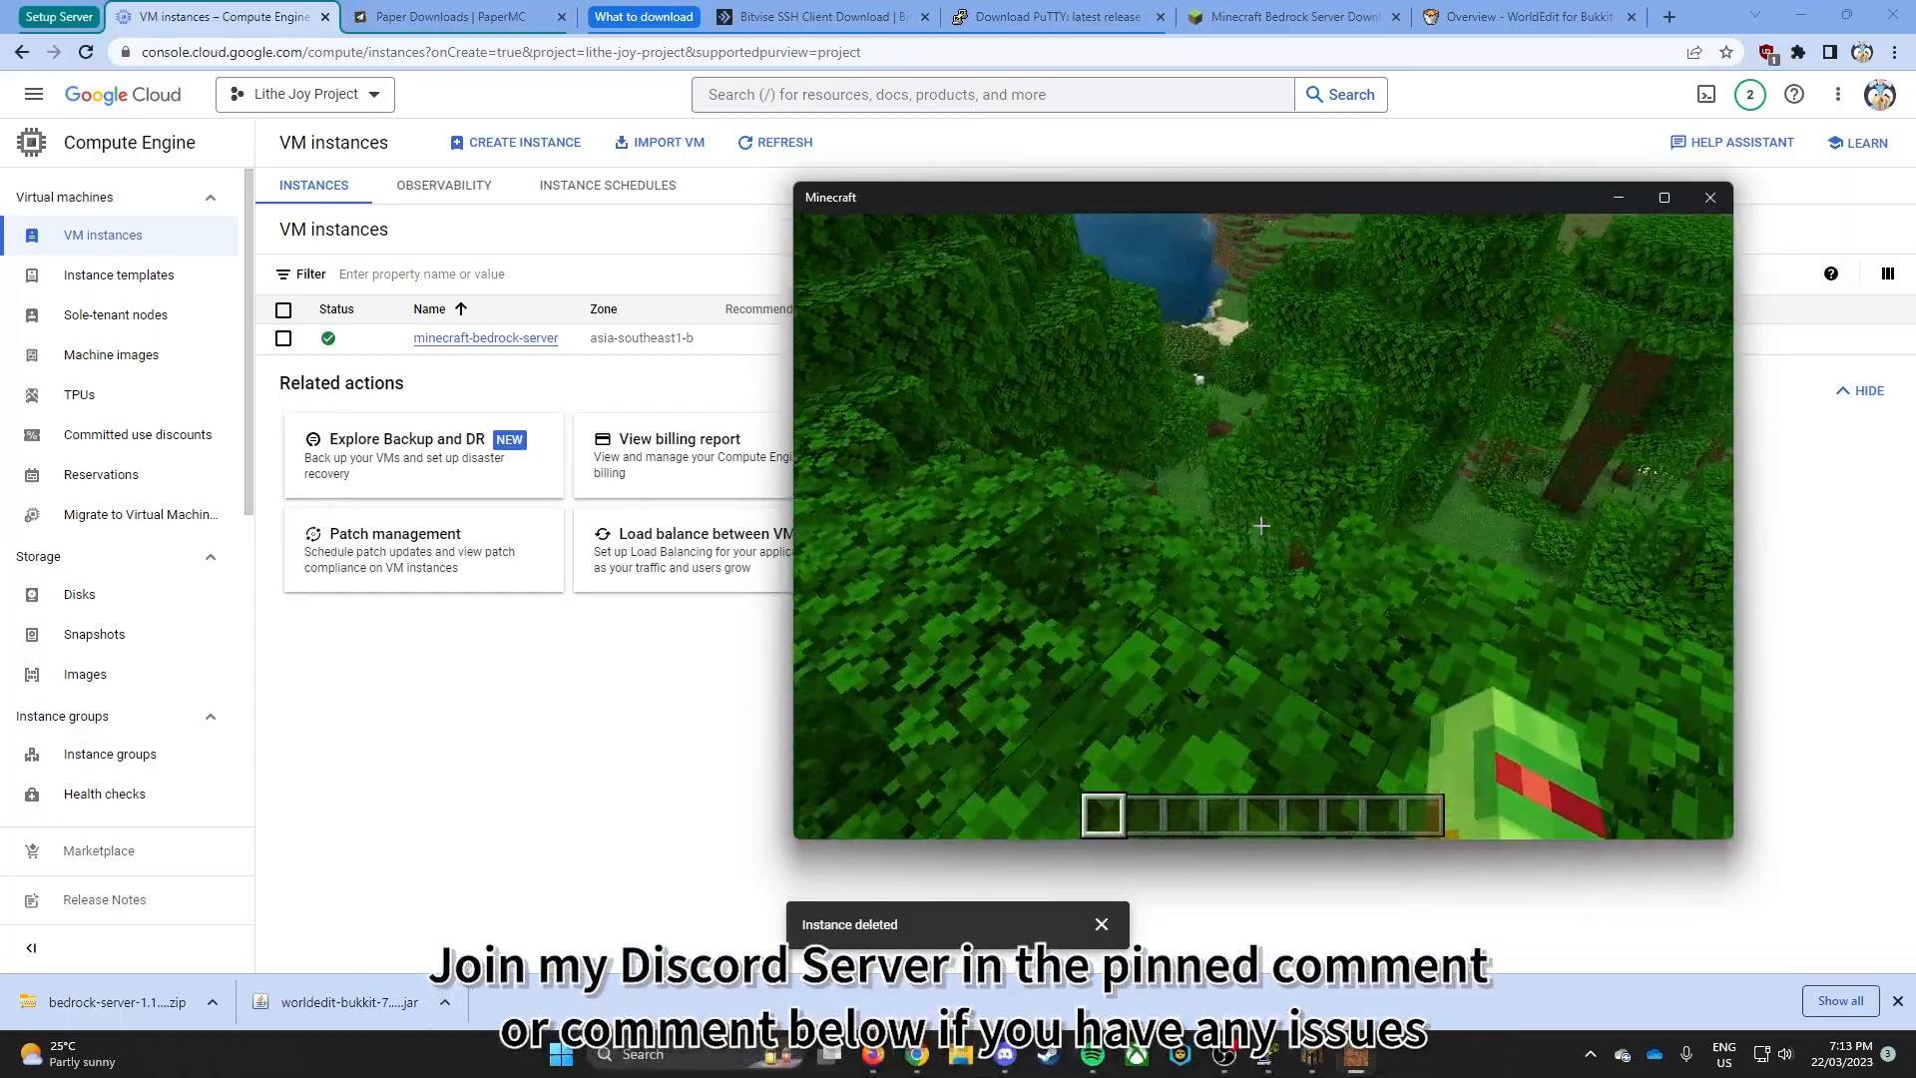
pyautogui.press('w')
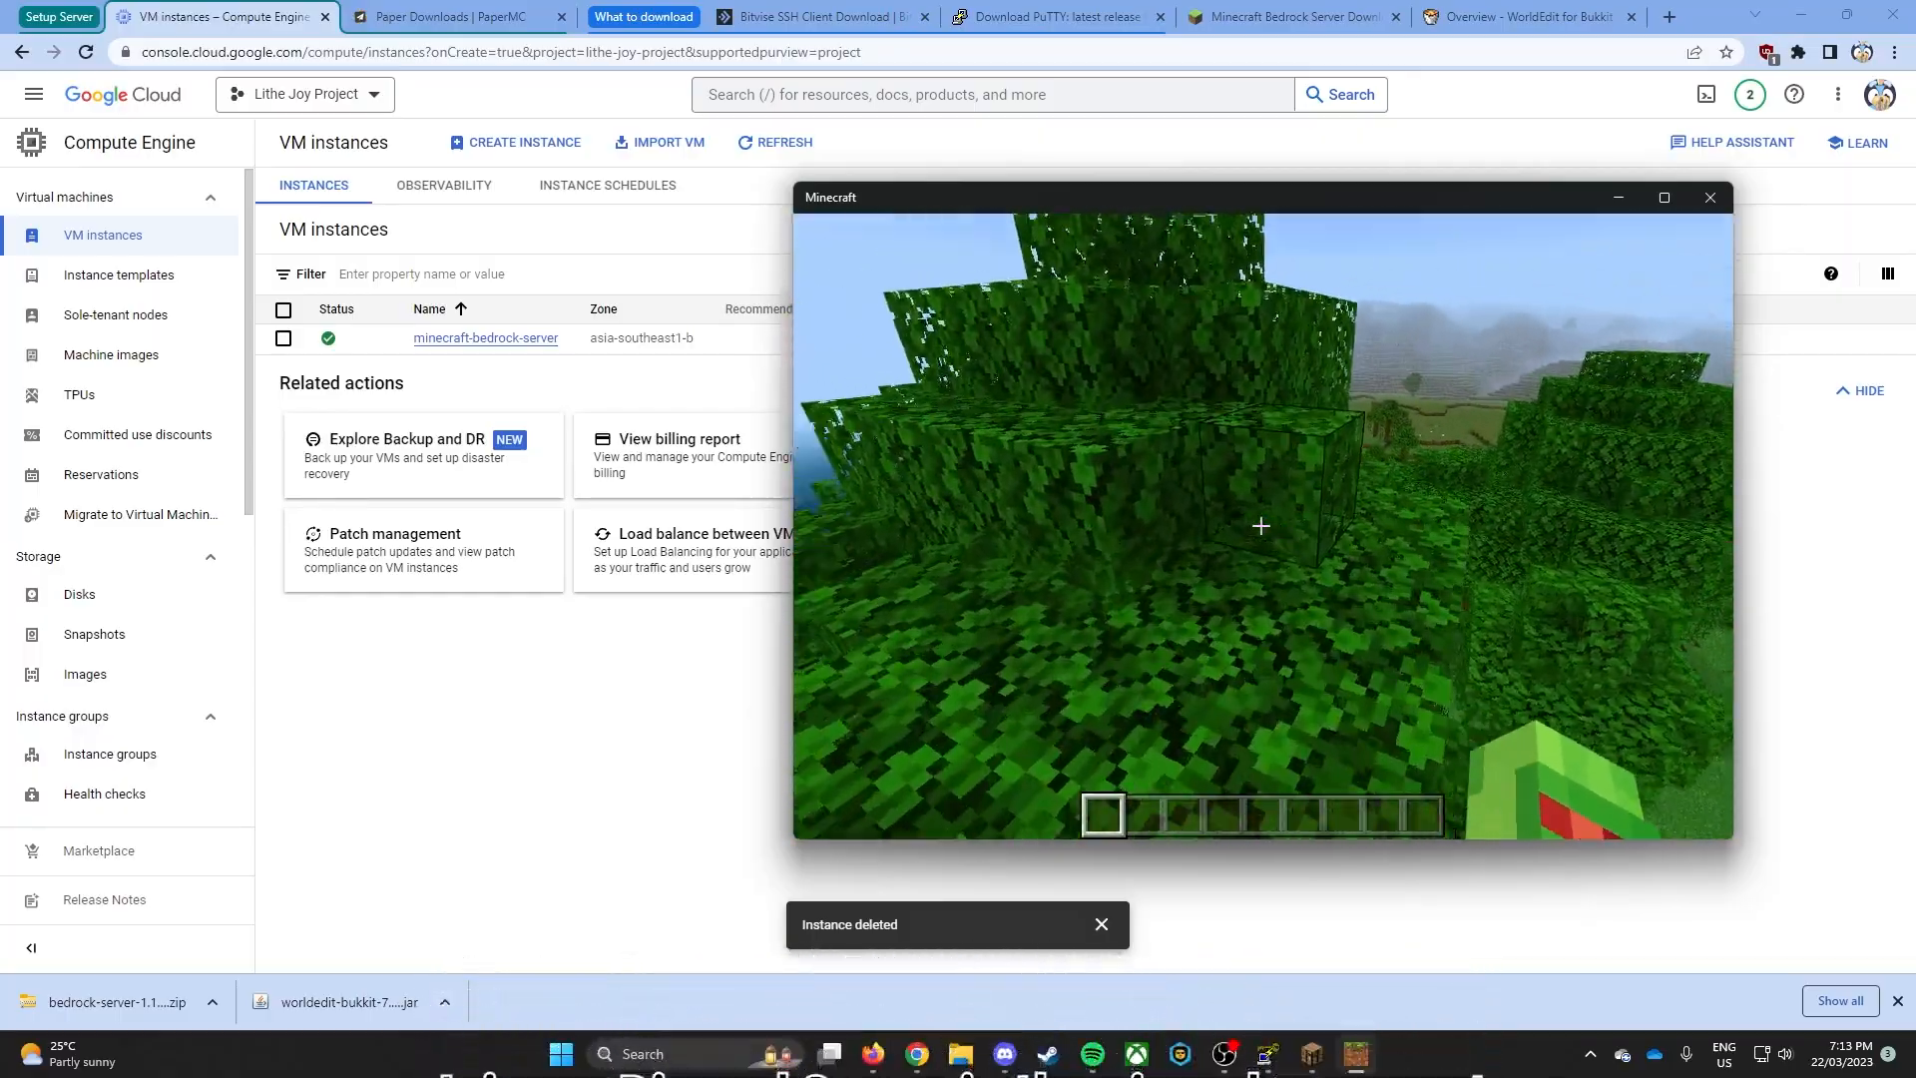
pyautogui.press('w')
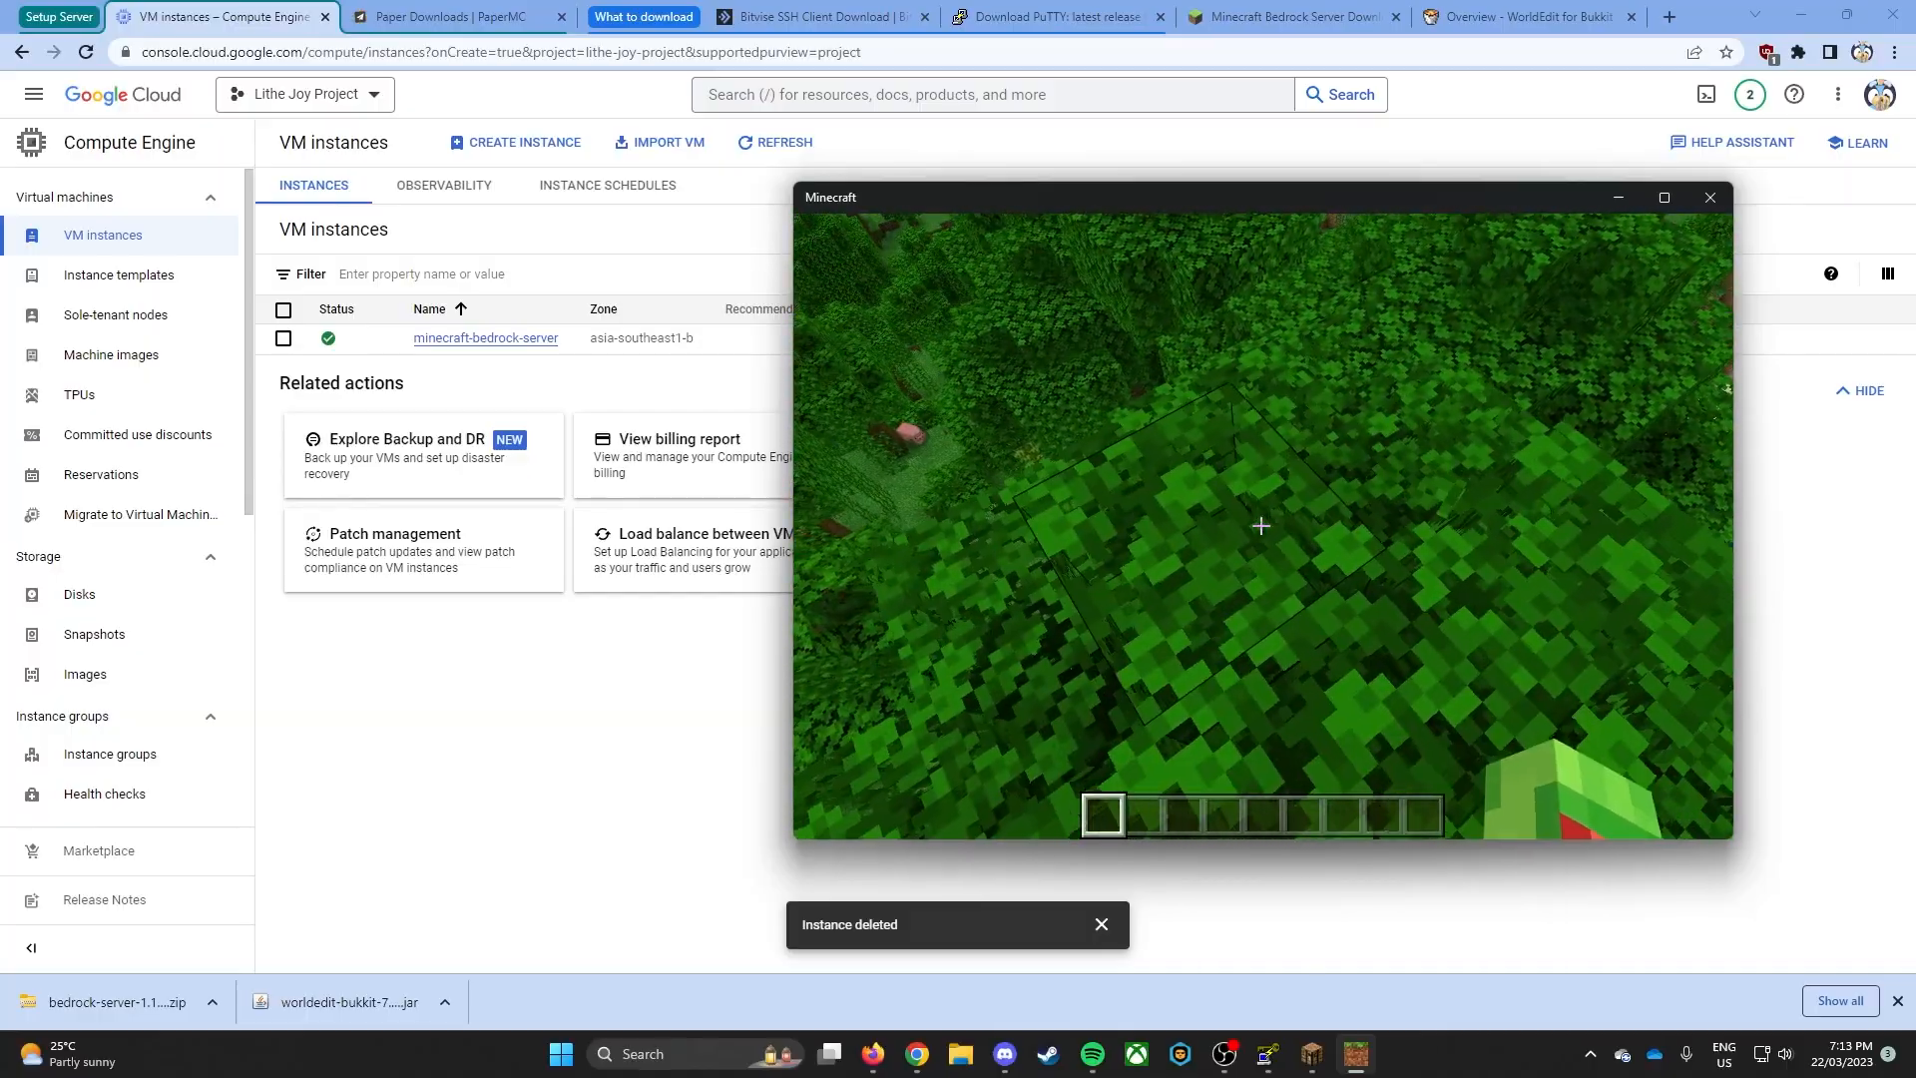
pyautogui.press('w')
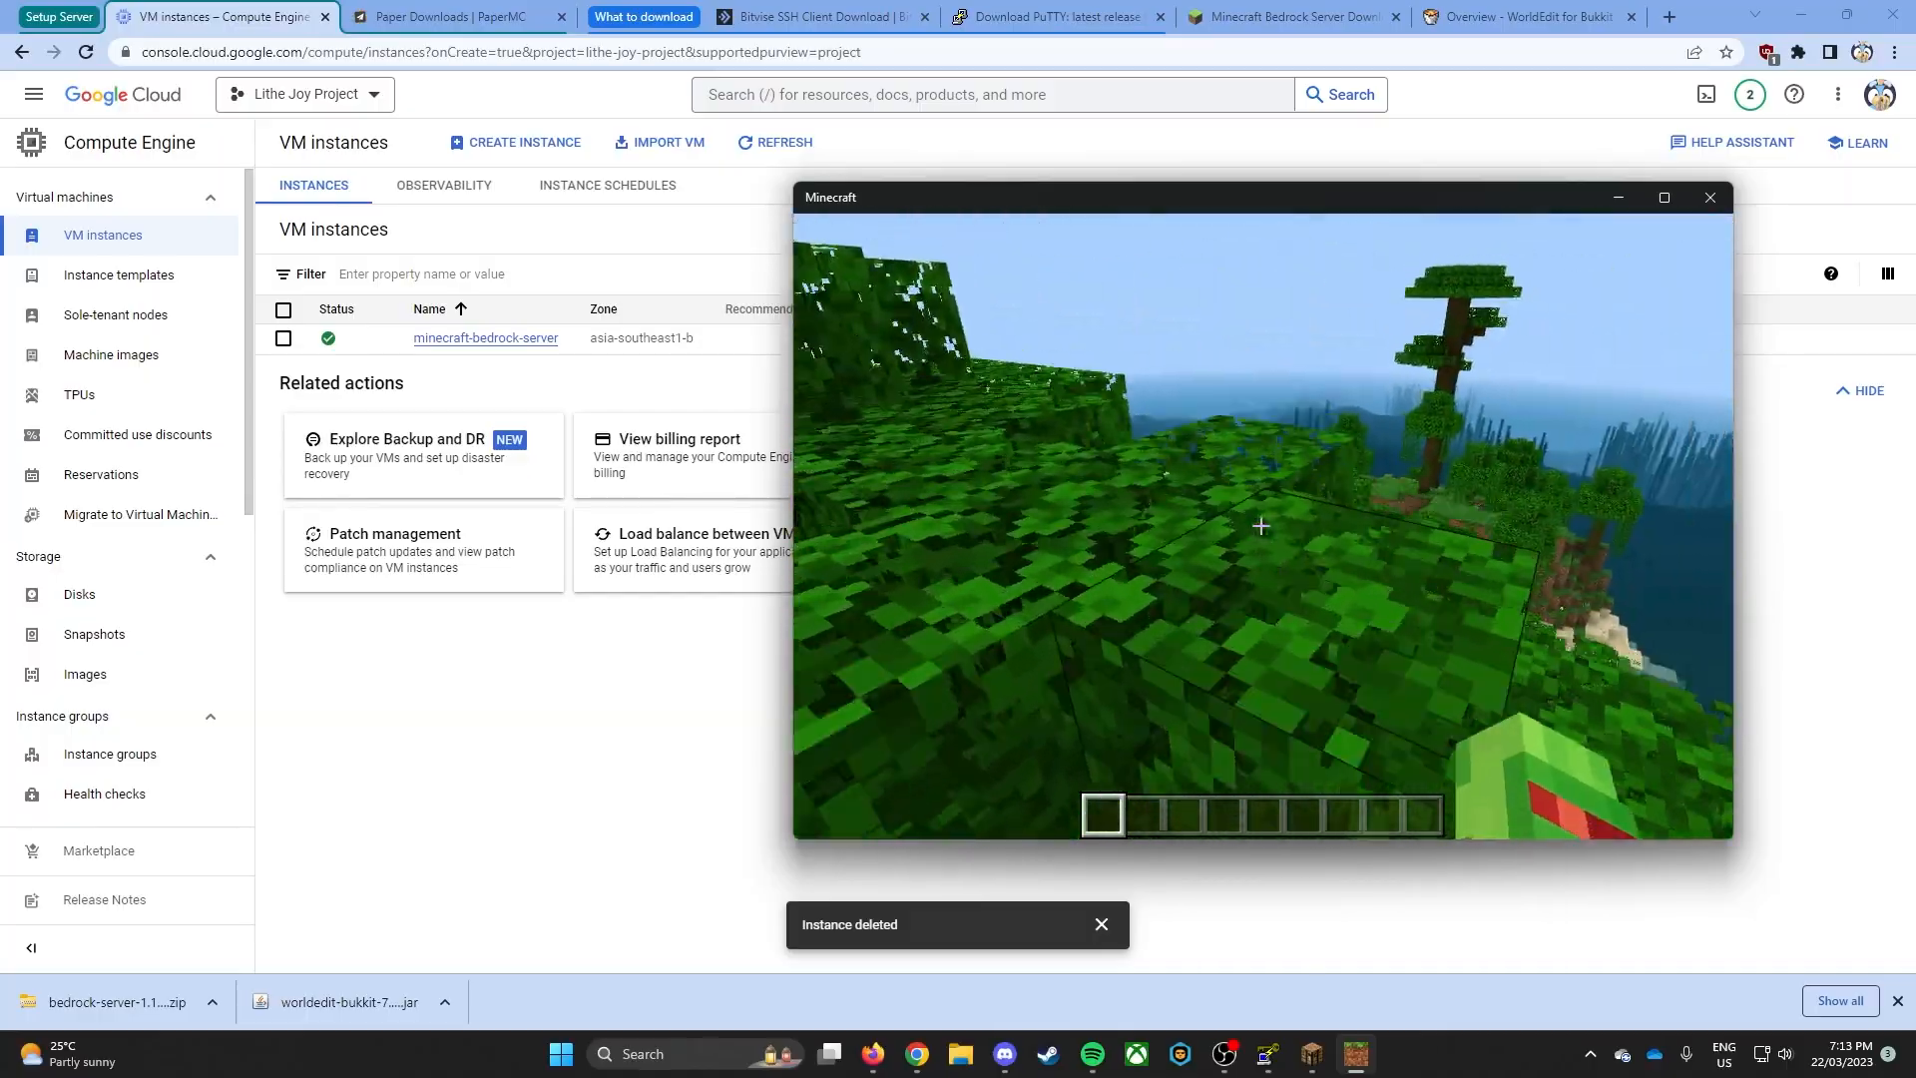